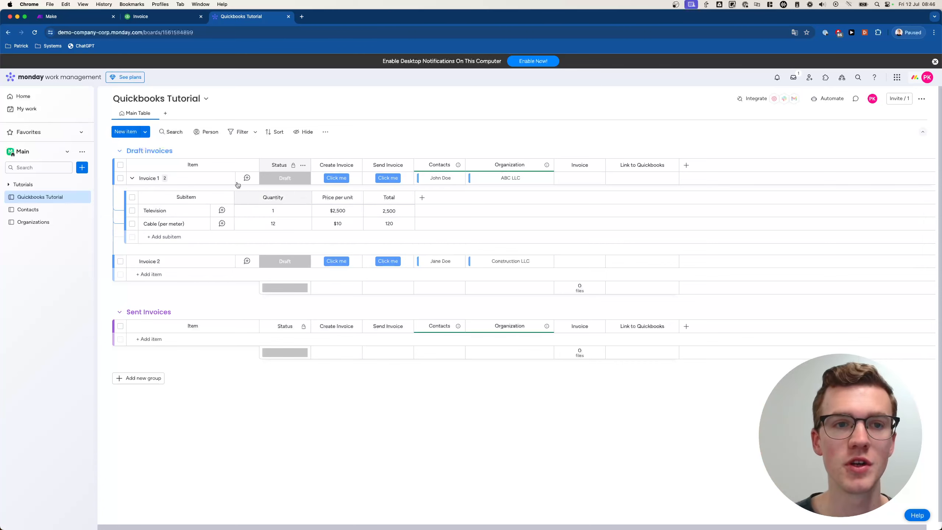
- Switch to the QuickBooks invoice with two consultancy lines totalling $13,750.00
click(162, 18)
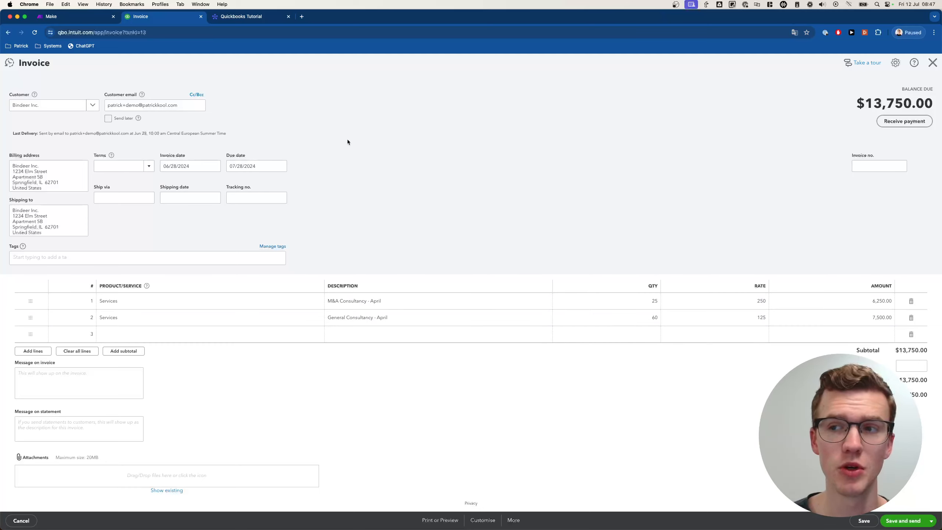
- Go back to the monday.com Quickbooks Tutorial board with its Draft invoices
click(268, 19)
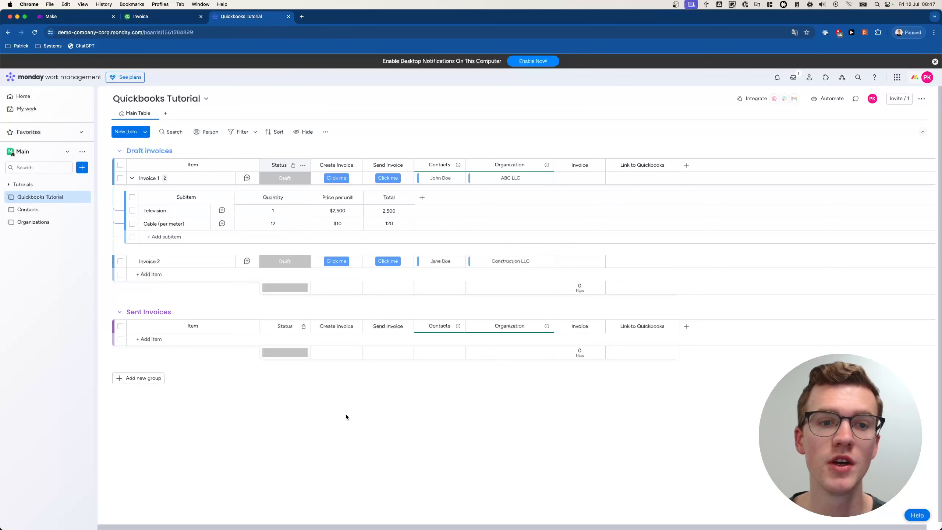
- Collapse Invoice 1's subitems and list its status labels, Draft through Error - See Updates
click(130, 179)
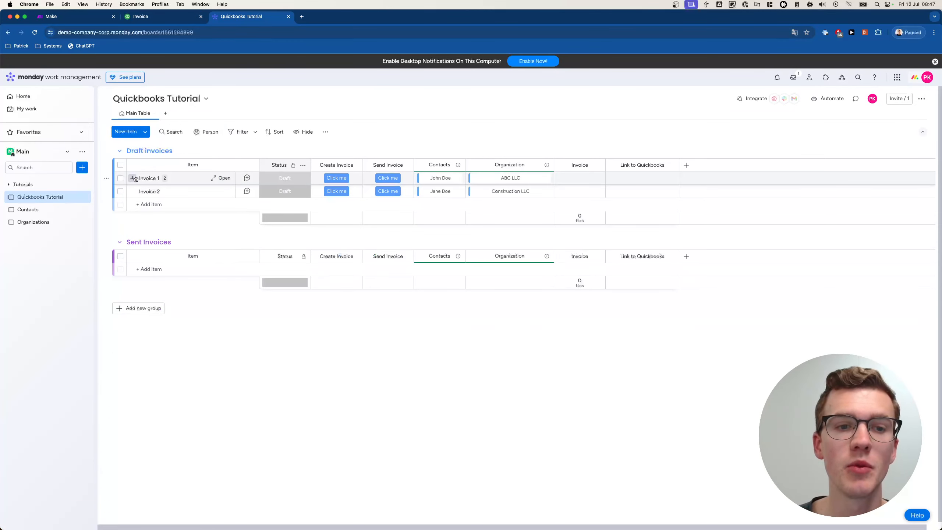
click(290, 181)
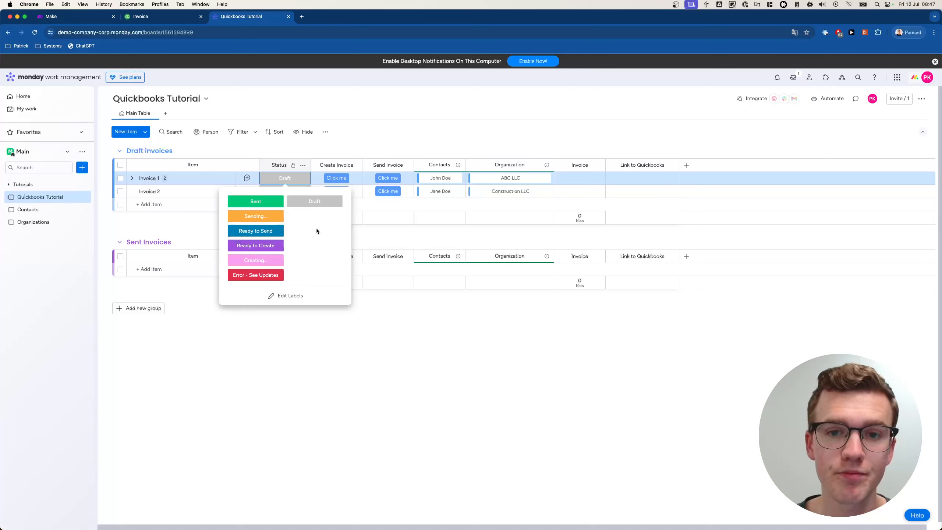
- Limit editing of the Status column to chosen people and confirm the allowed editor
click(389, 364)
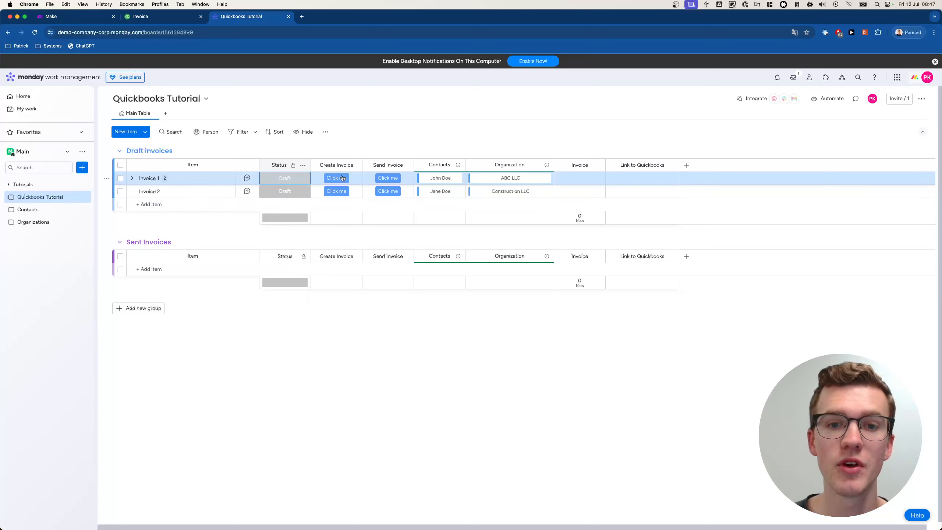
click(303, 165)
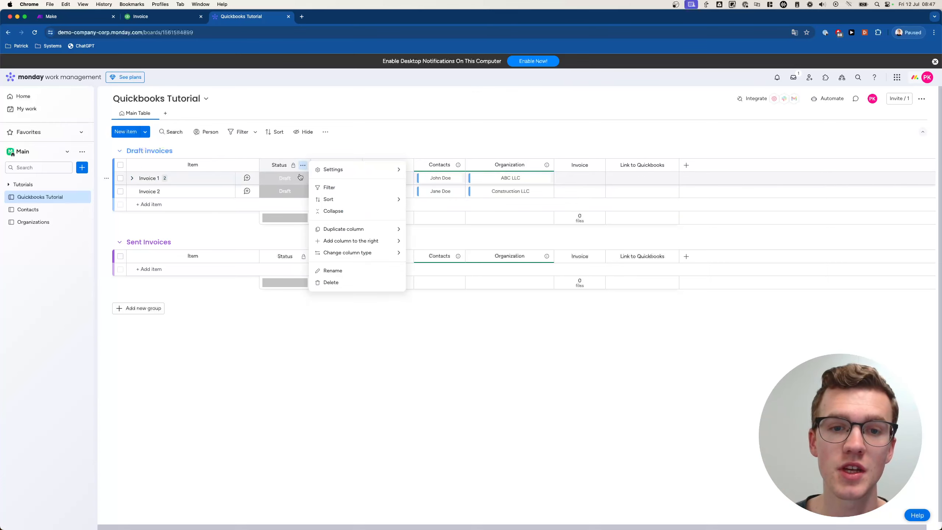
mouse_move(356, 172)
click(431, 202)
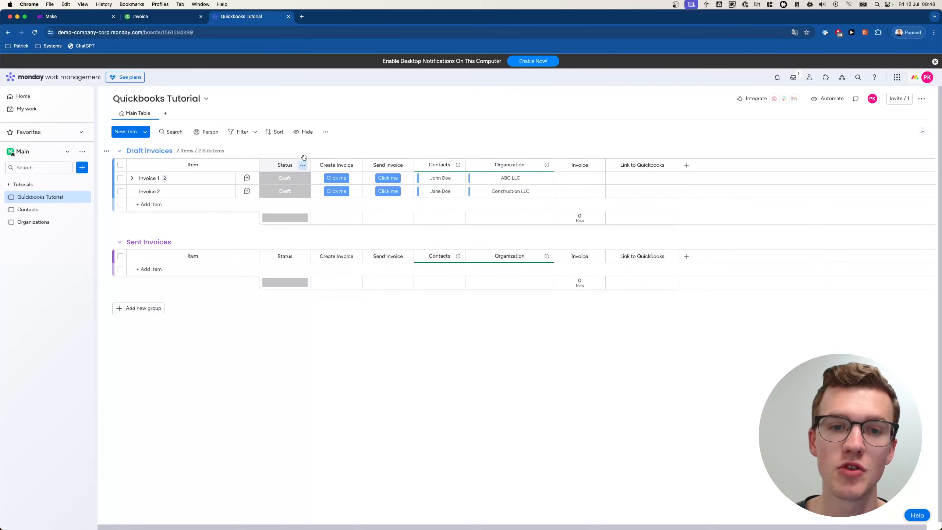
click(303, 166)
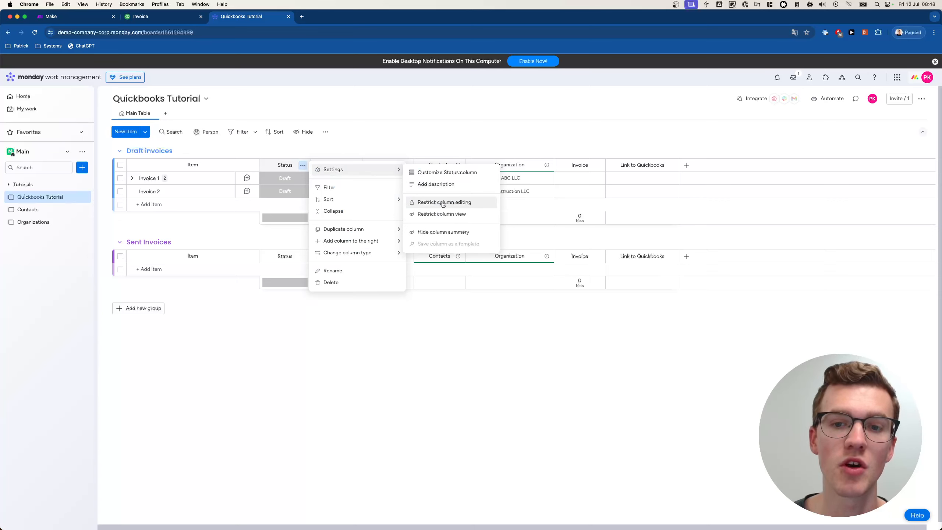
click(438, 204)
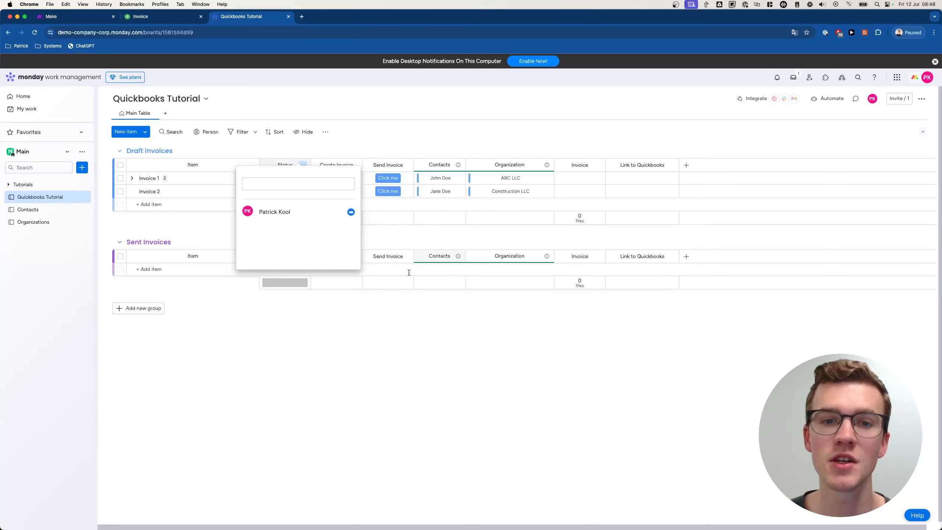
click(404, 318)
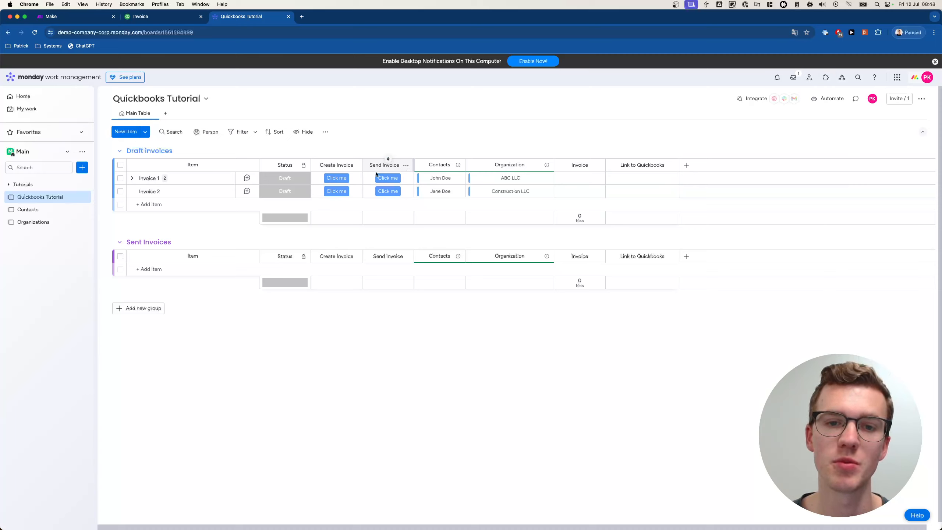
- Run Invoice 1's Create Invoice action, then view the Contacts board
click(333, 177)
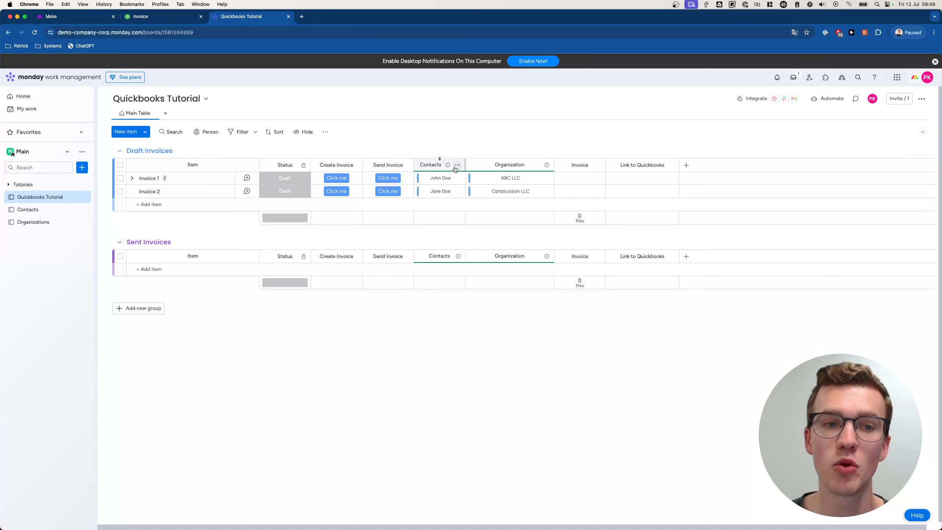
click(56, 211)
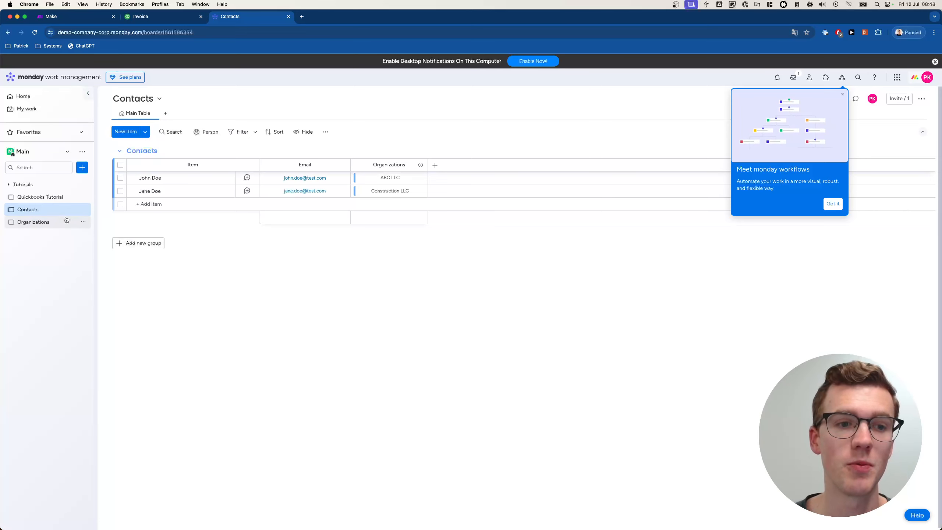
- Review the Organizations and Contacts boards, ending on the Quickbooks Tutorial board
click(45, 222)
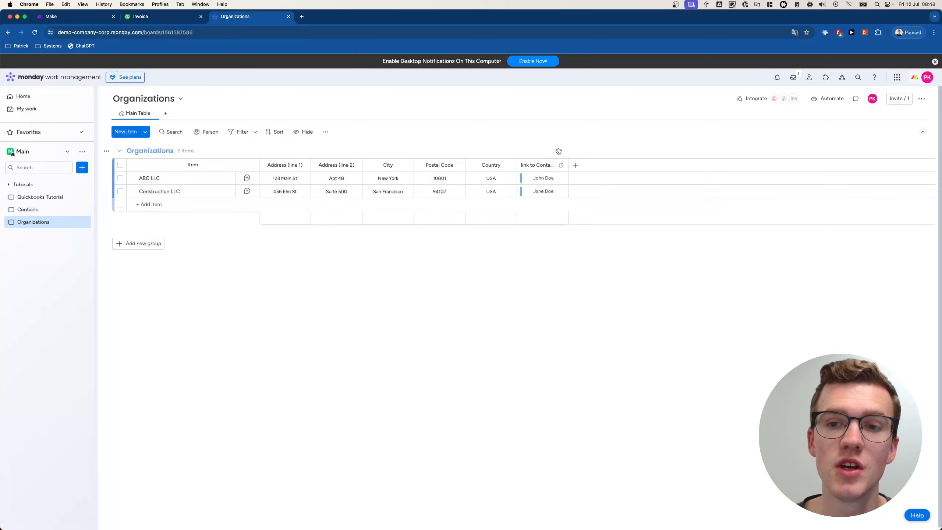
click(56, 210)
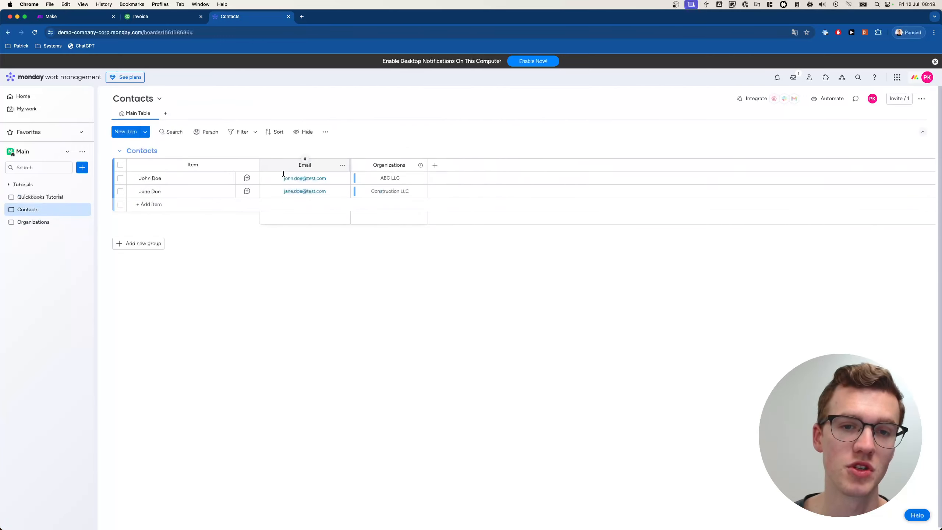
click(44, 196)
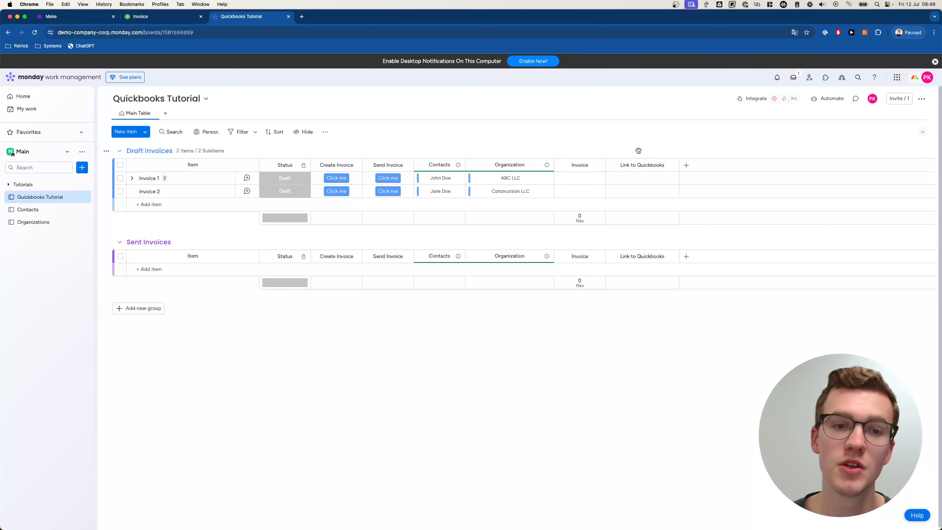
- Expand Invoice 1's Television and Cable subitems, then view the QuickBooks invoice
click(130, 178)
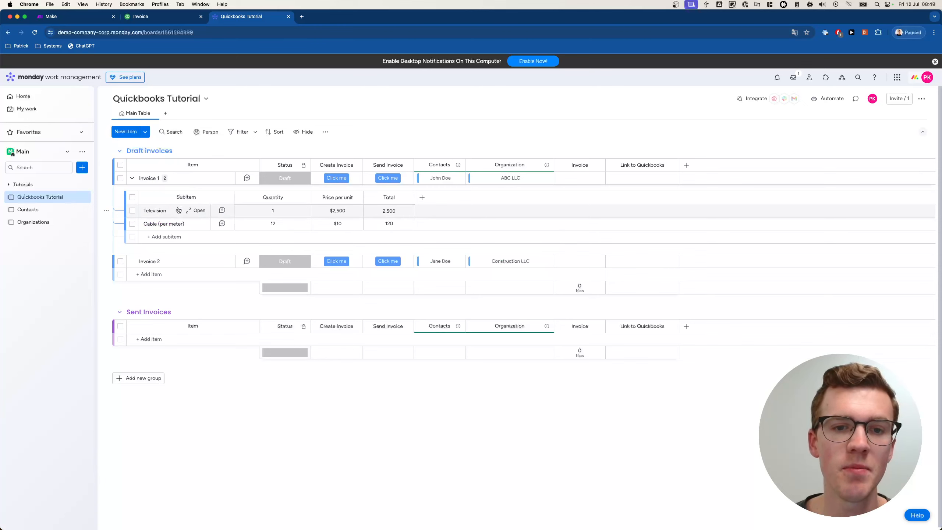
click(152, 16)
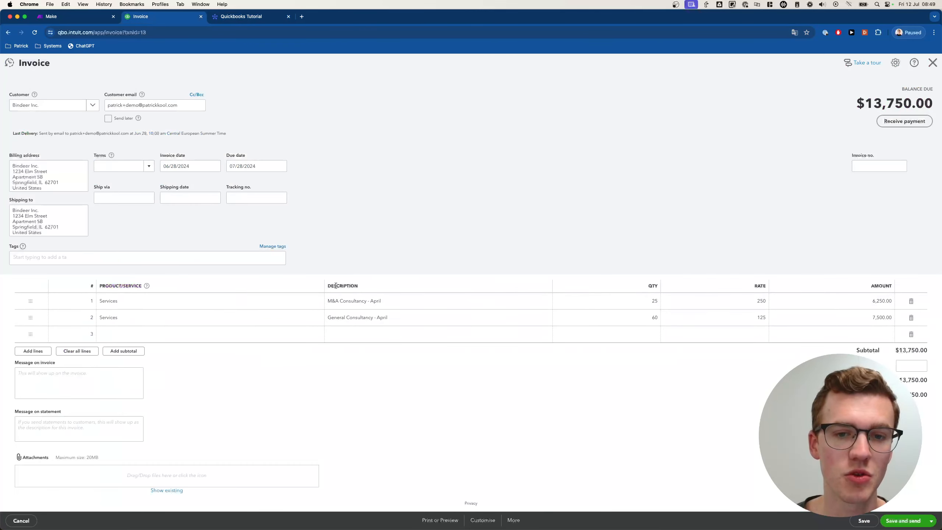
- Compare the QuickBooks invoice lines against Invoice 1's Television and Cable subitems
click(178, 304)
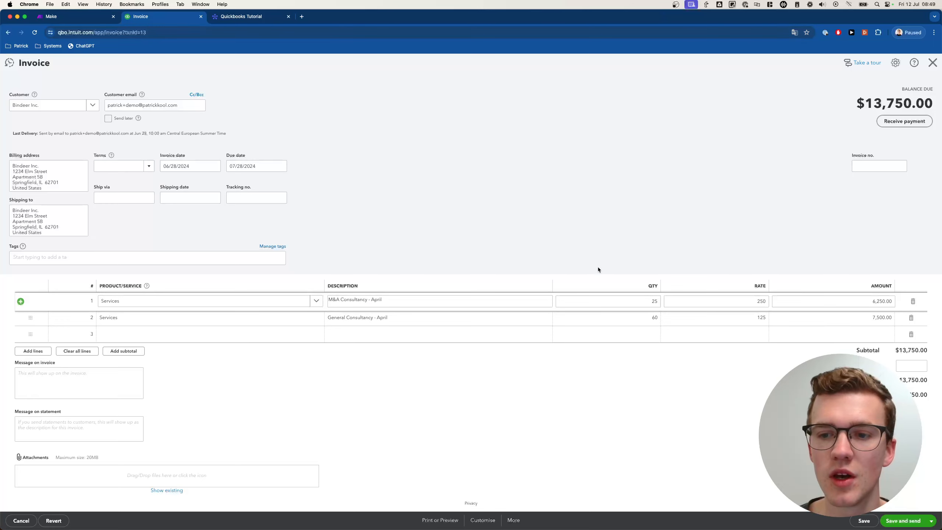
click(277, 22)
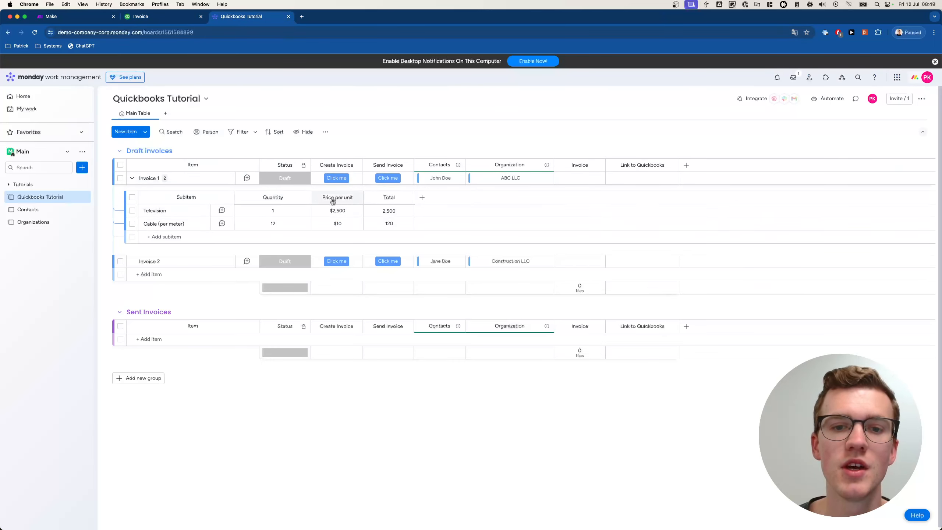
click(170, 17)
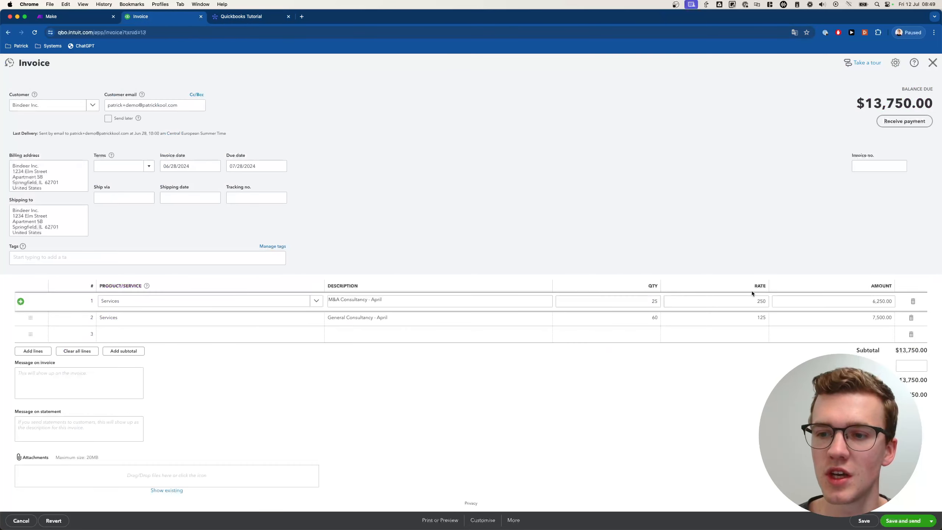
click(235, 13)
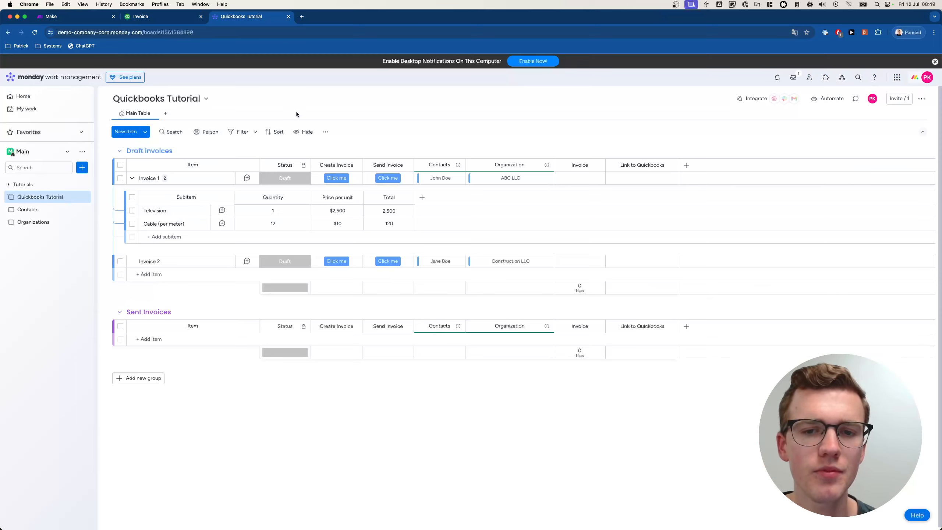
- Check the subitem Total formula, then sum it onto parent items (2,620 for Invoice 1)
click(402, 196)
click(393, 212)
click(394, 211)
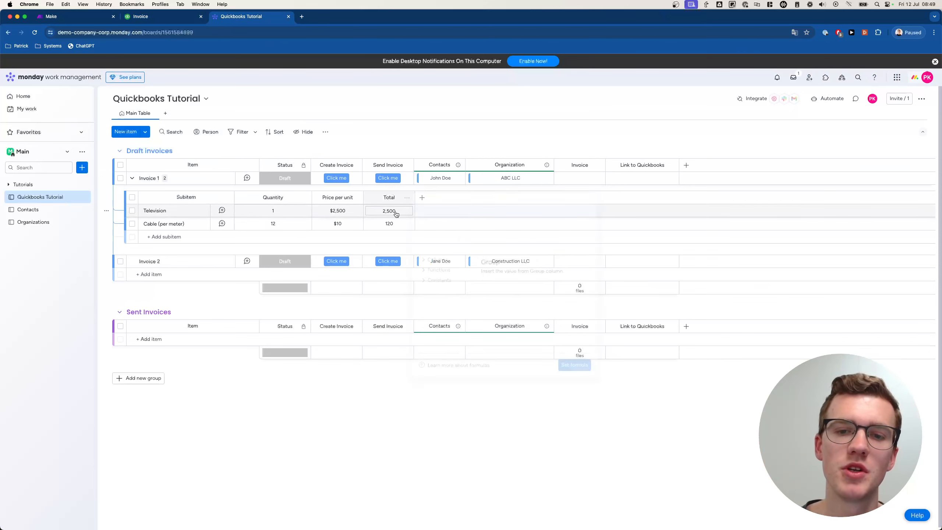
click(485, 99)
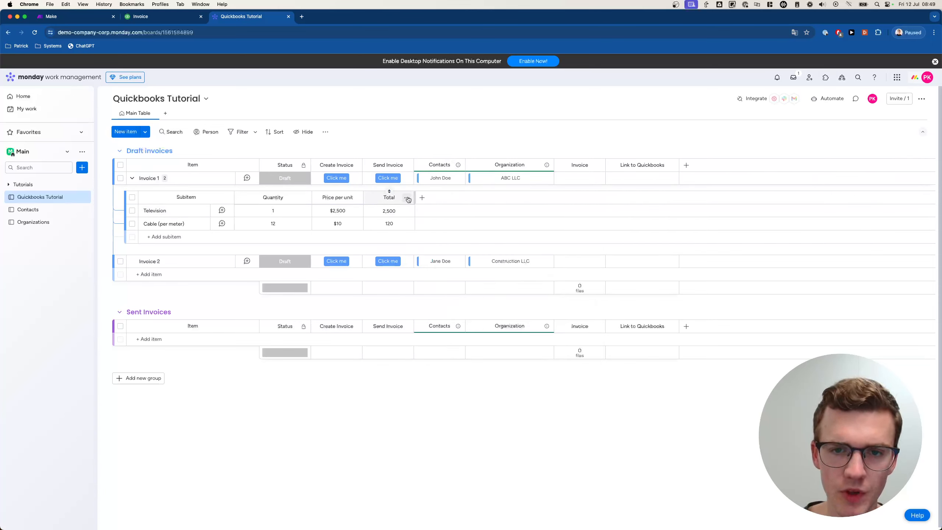
click(406, 199)
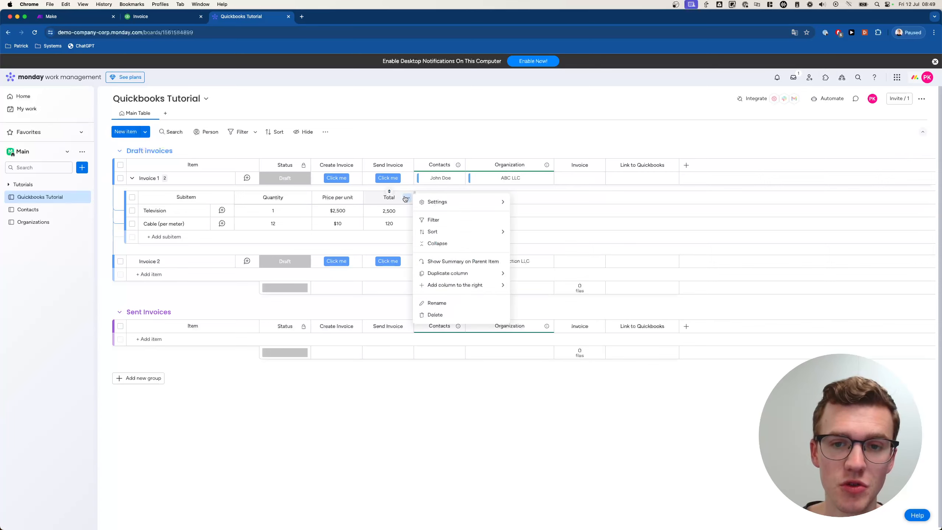
click(449, 261)
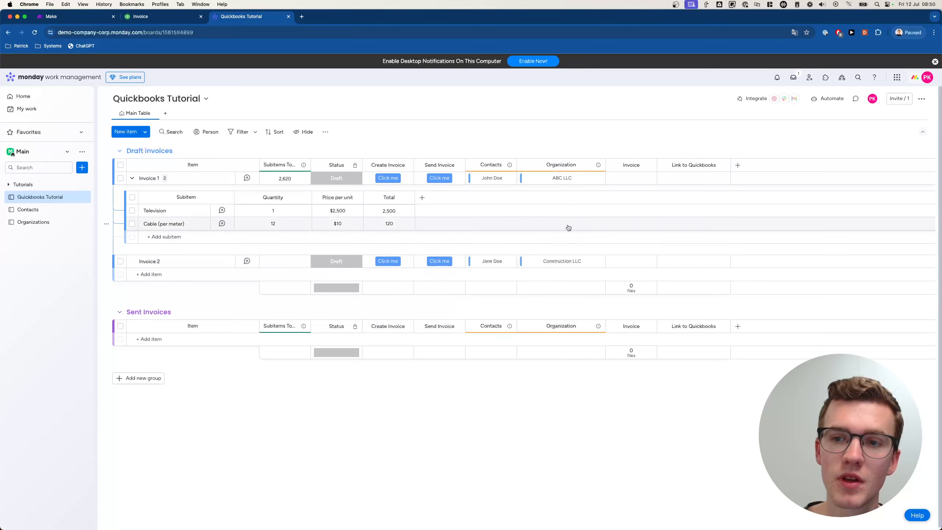
- Rename the Subitems Total column to 'Total Value' and move it after Send Invoice
click(283, 166)
text(T)
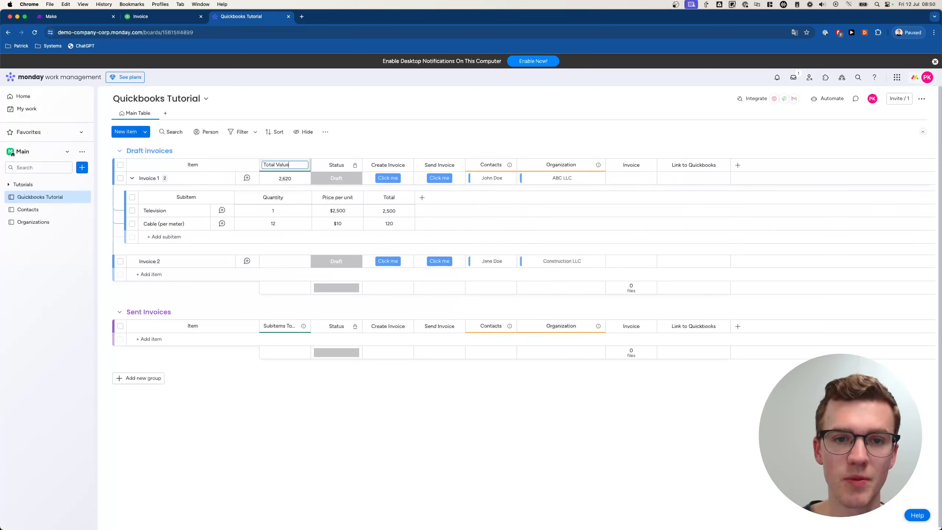
text(otal Value)
key(Return)
drag(292, 165, 440, 166)
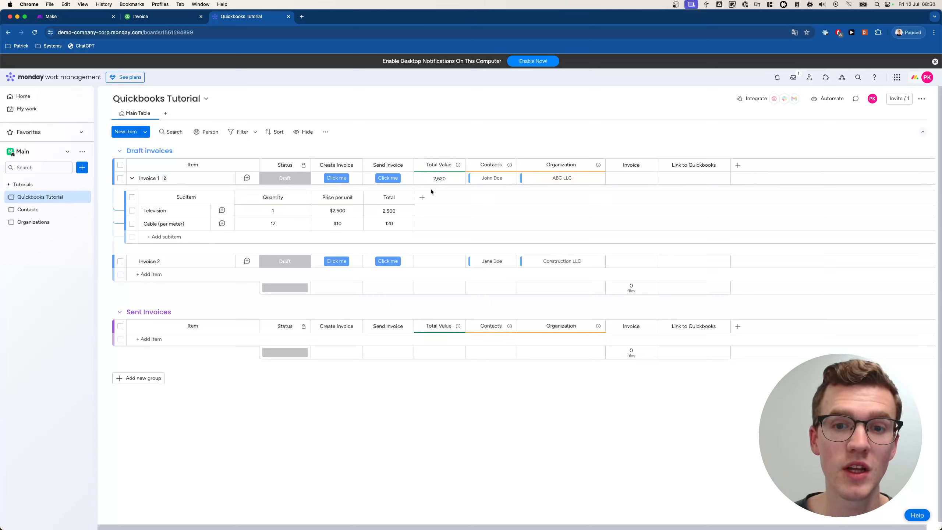
- Add a new Formula column to the board
click(737, 166)
text(formu)
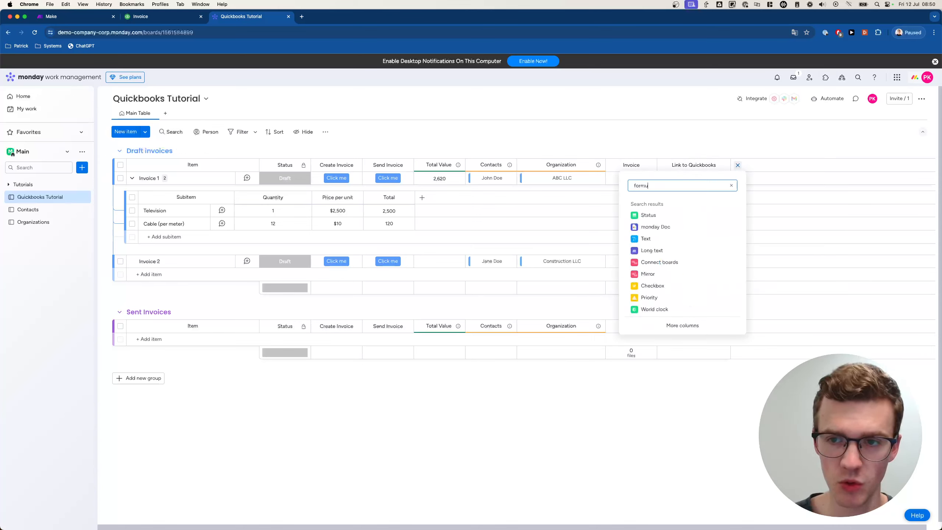
text(la)
click(668, 216)
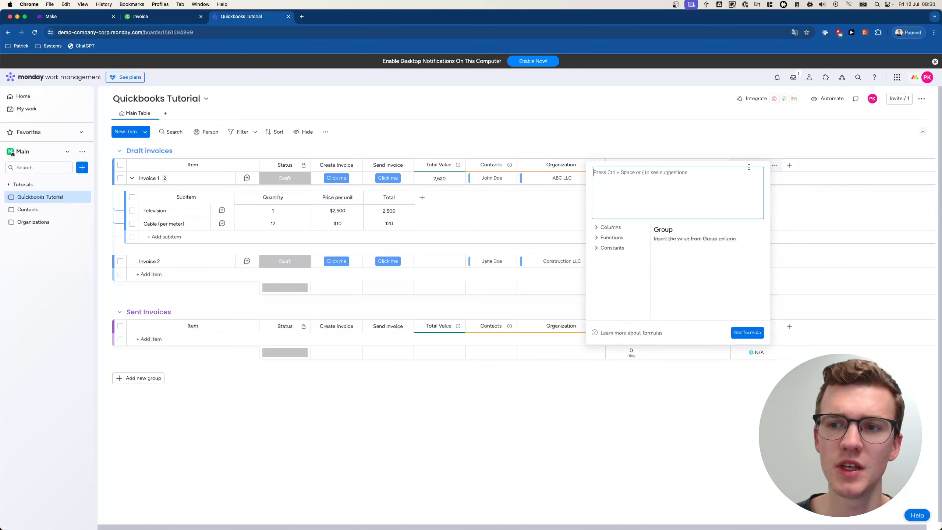
click(725, 144)
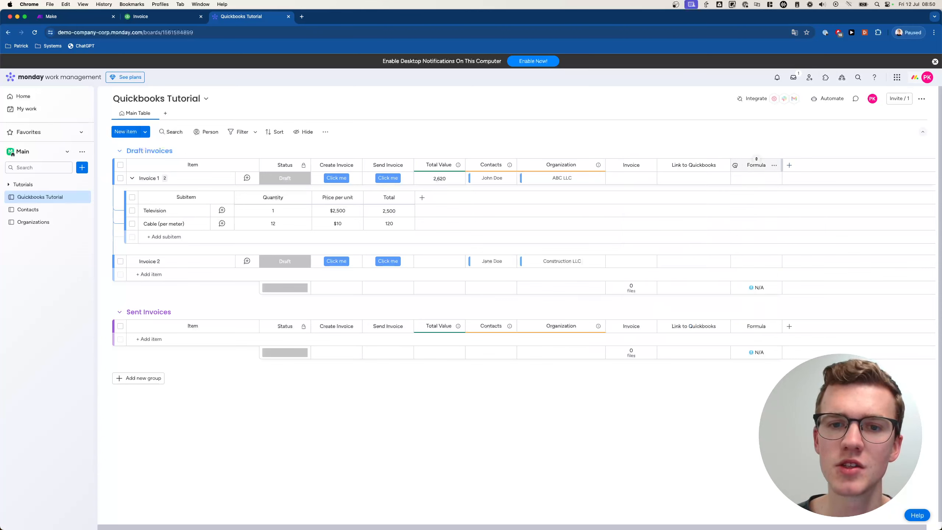
- Move the formula column before Total Value, name it Total Value, and widen the Total Value (Value) column
drag(740, 164, 439, 166)
click(440, 165)
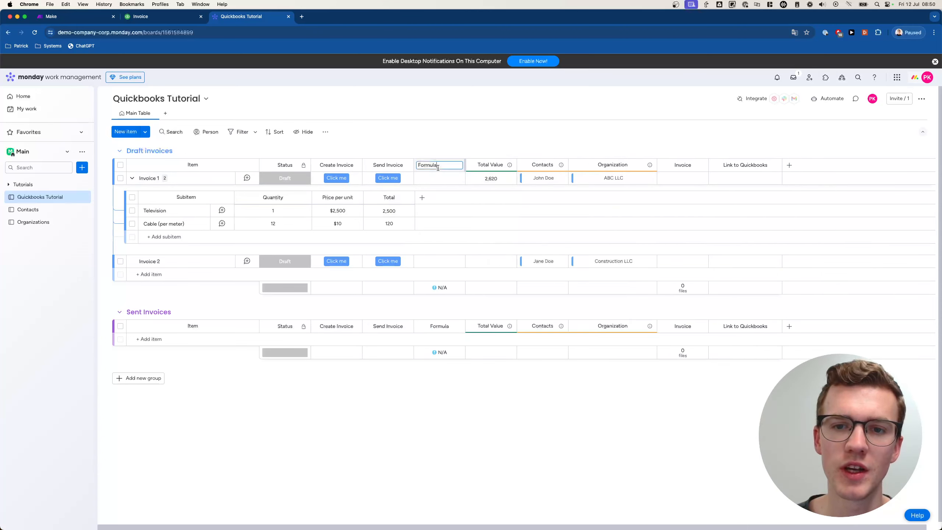
text(Total Value)
key(Return)
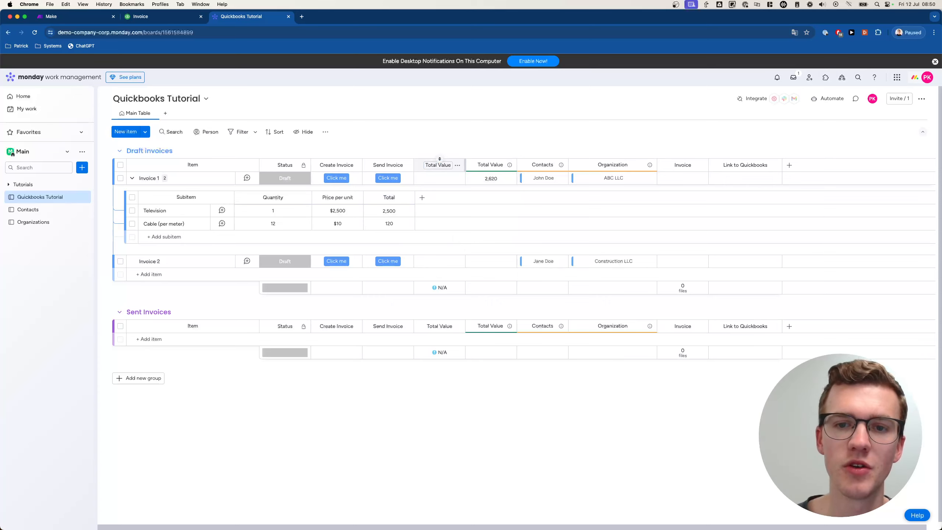
click(487, 165)
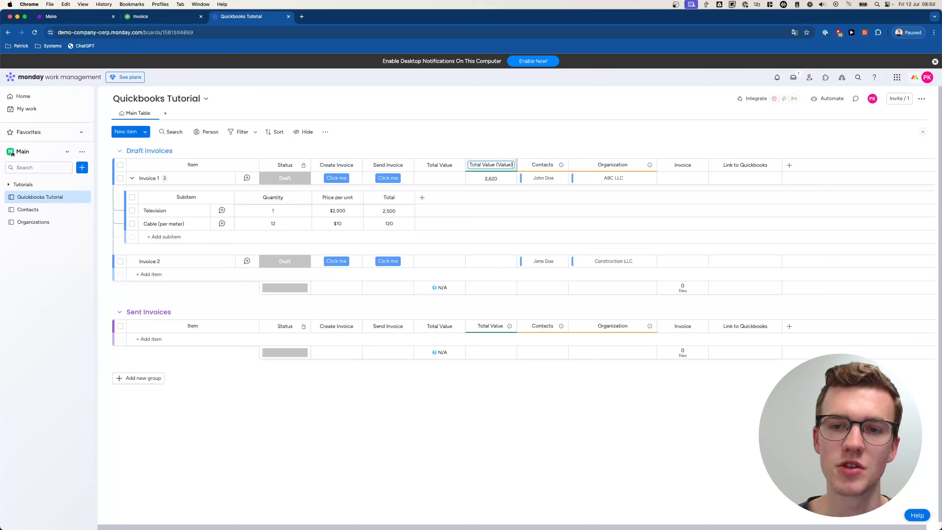
drag(486, 163, 462, 166)
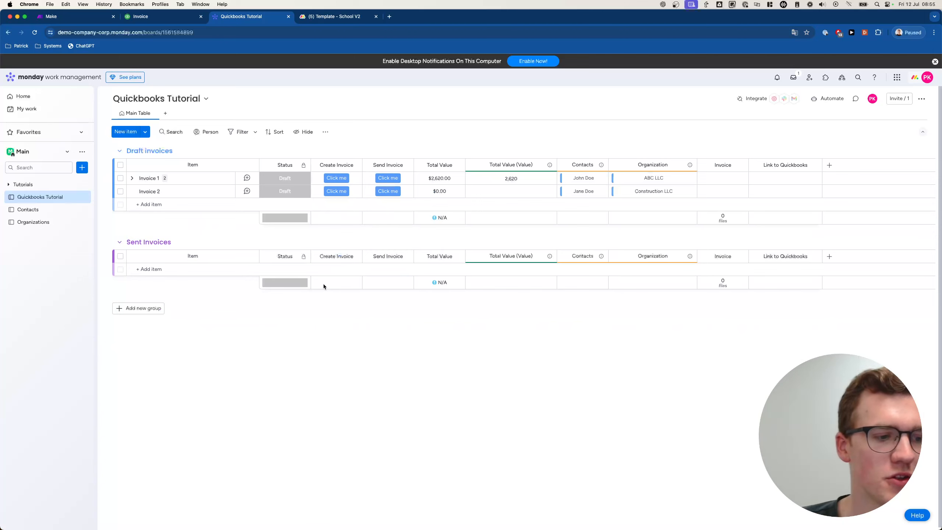
click(446, 182)
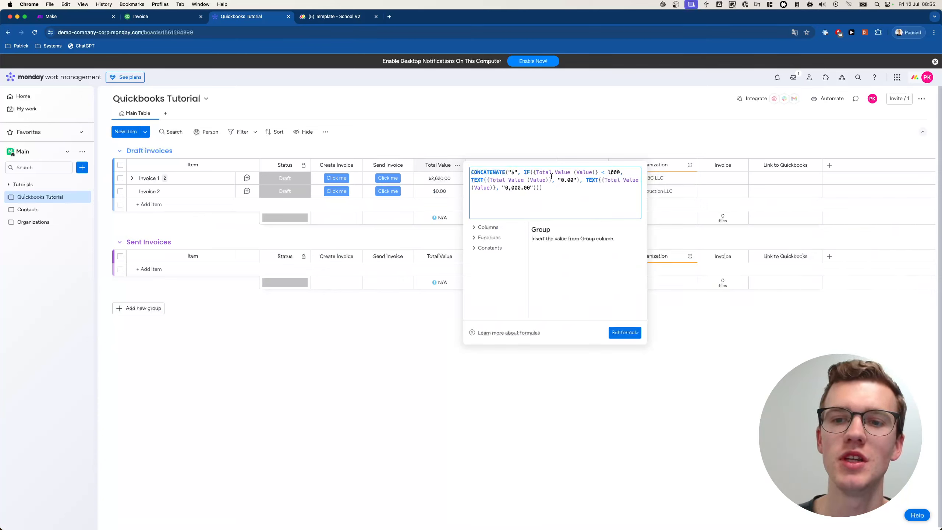
click(435, 182)
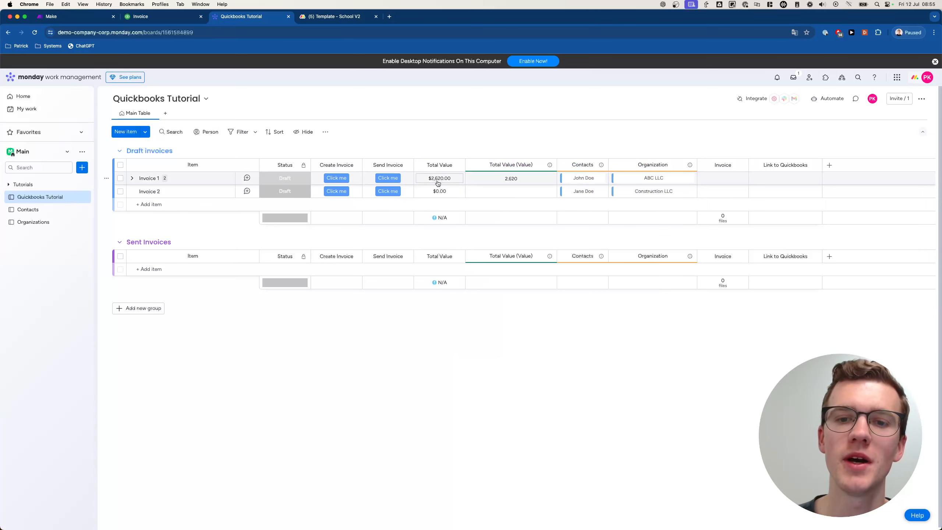
click(446, 183)
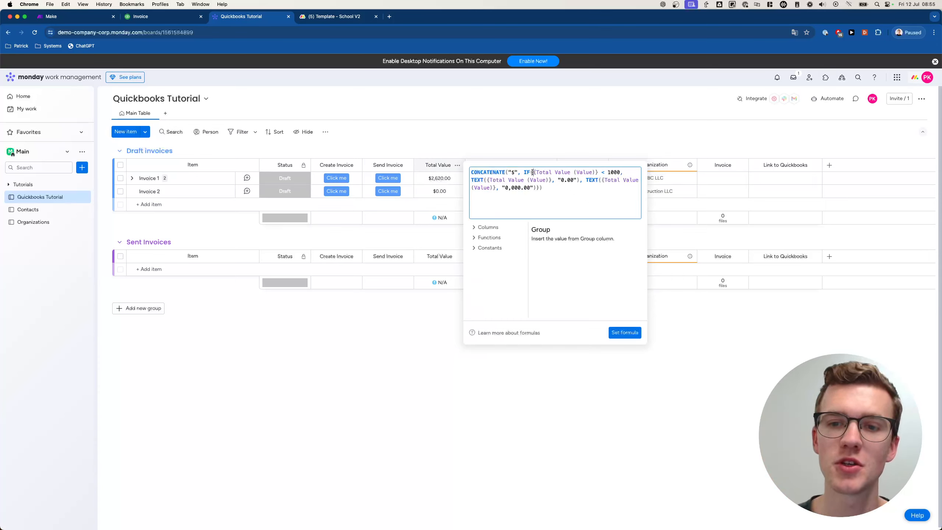
drag(533, 172, 593, 170)
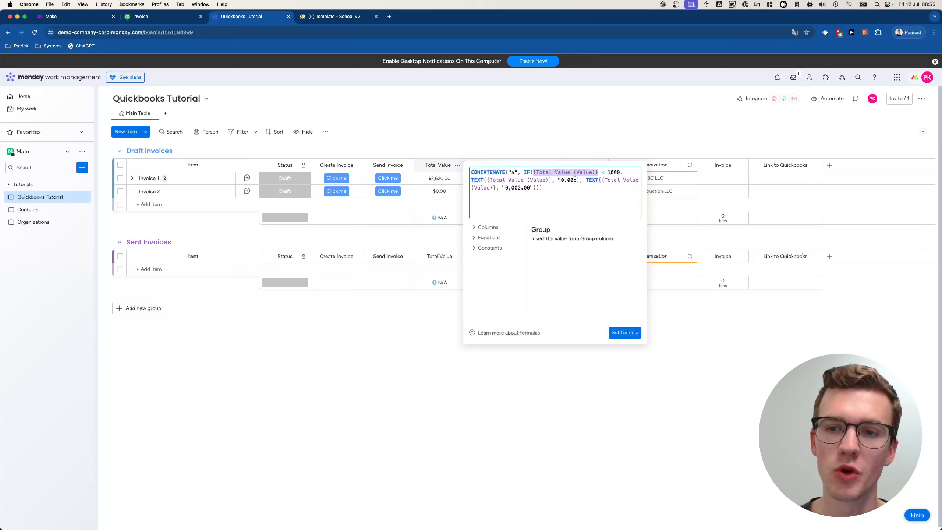
drag(492, 181, 554, 181)
click(615, 180)
drag(615, 181, 544, 191)
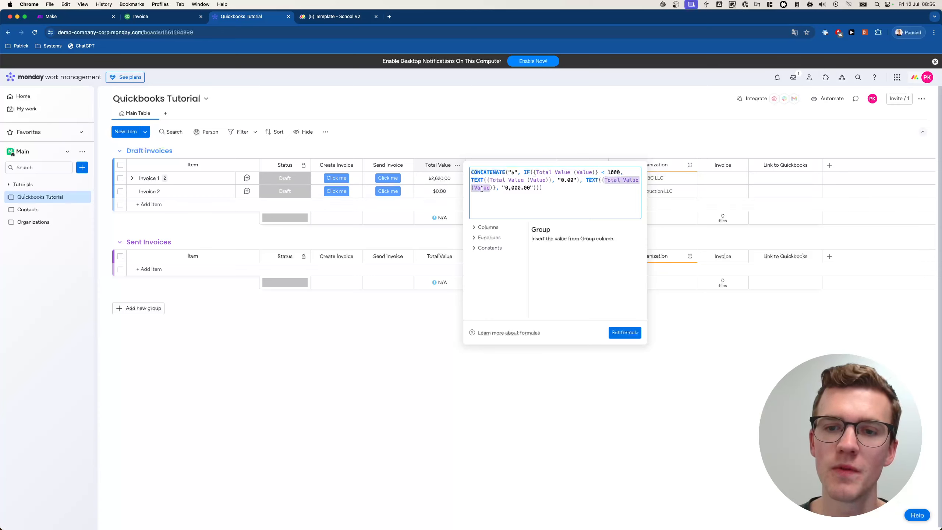
click(549, 193)
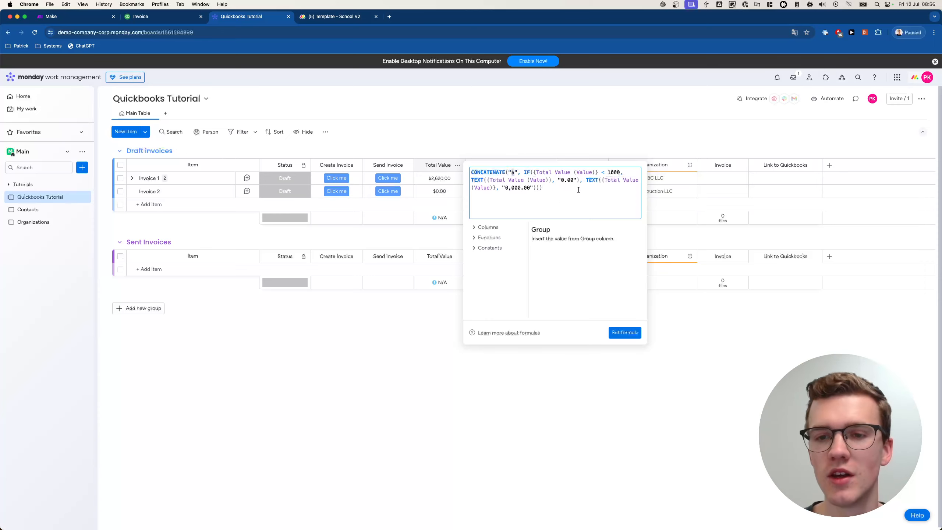
click(625, 333)
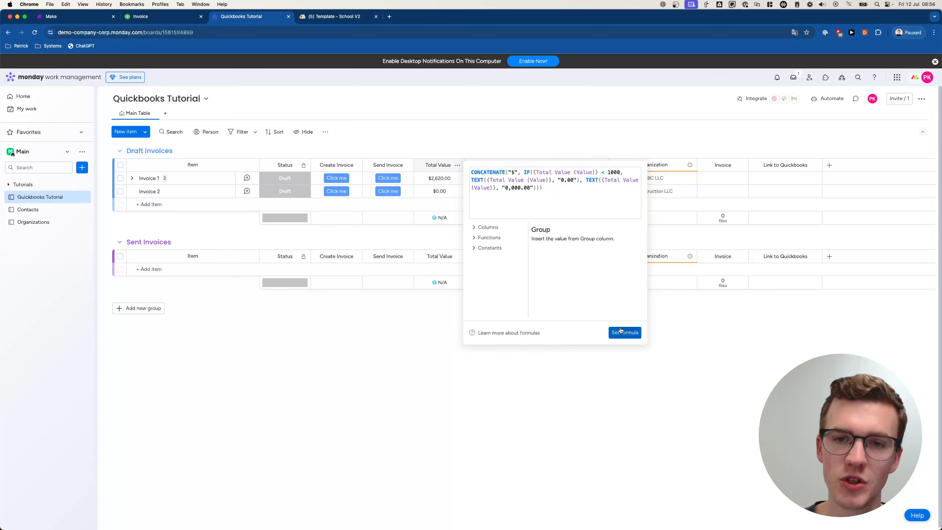
- Hide the Total Value (Value) column and save it as a new view named Home
click(303, 133)
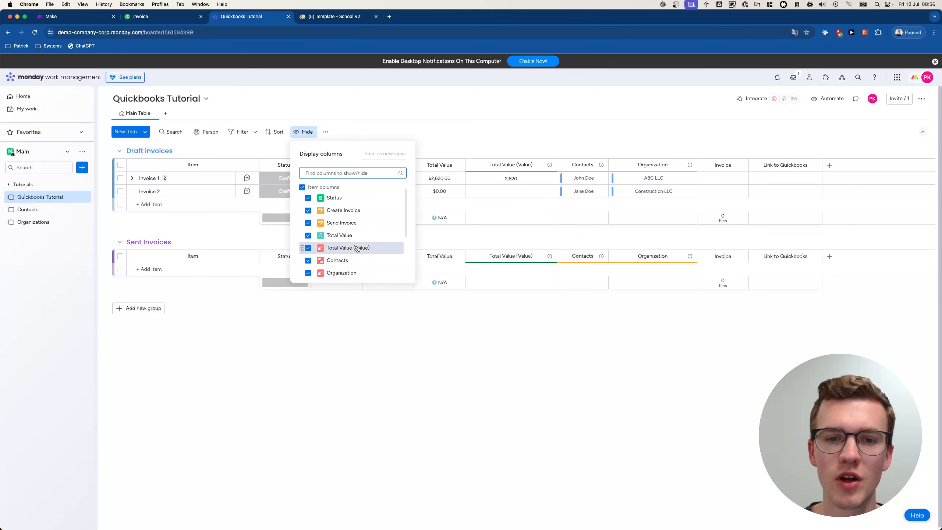
click(358, 250)
click(466, 356)
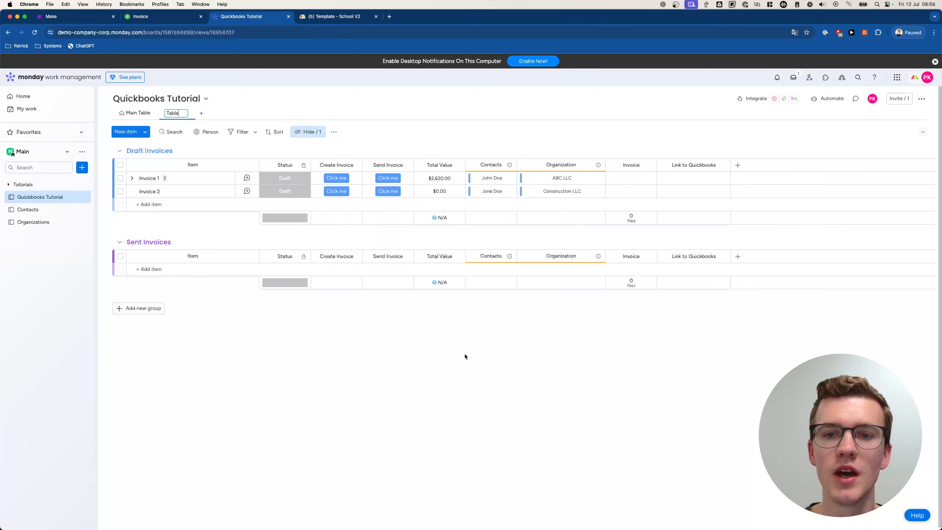
key(super+a)
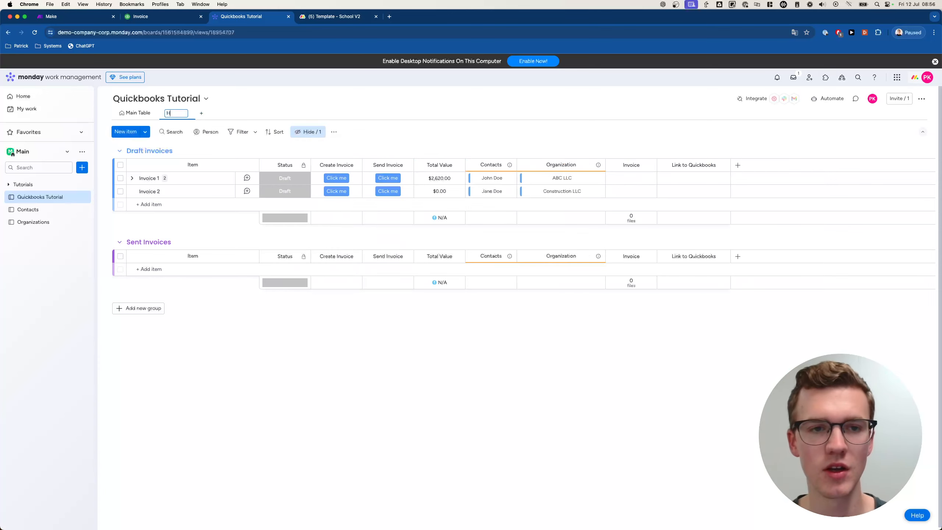
text(Home)
key(Return)
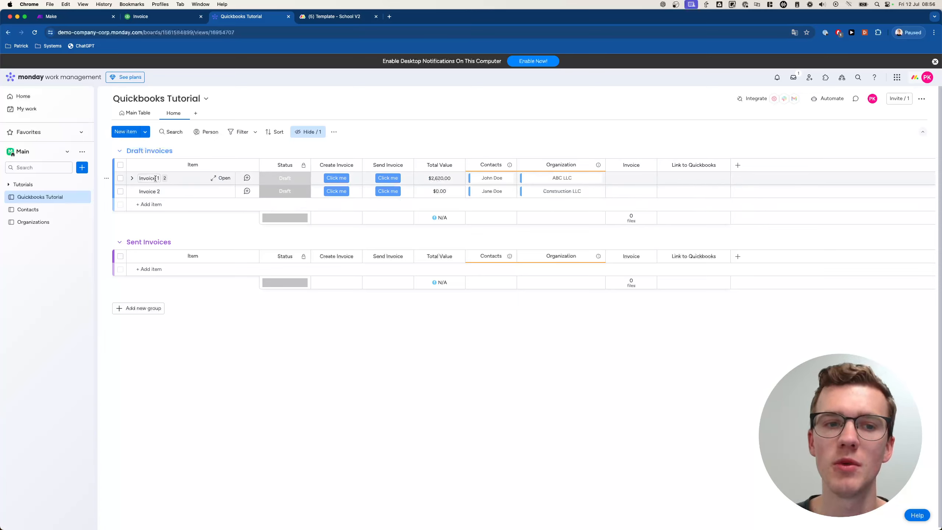
- Expand Invoice 1's subitems, re-hide Total Value (Value), and save it to the Home view
click(133, 179)
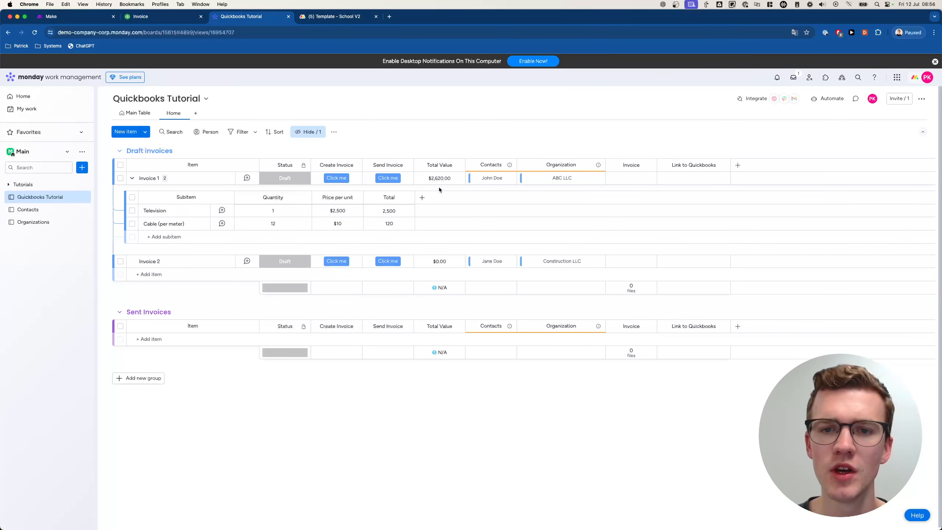
click(316, 133)
scroll(336, 215, down, 1)
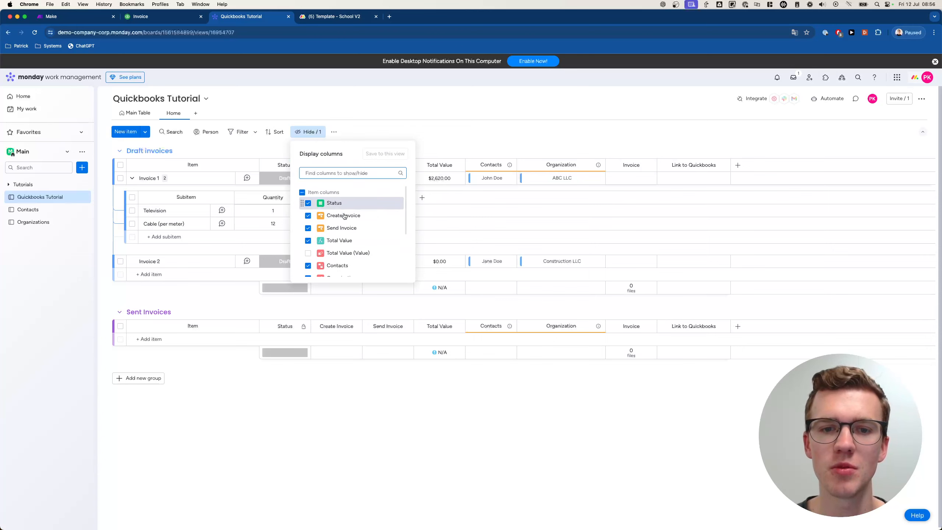
click(334, 245)
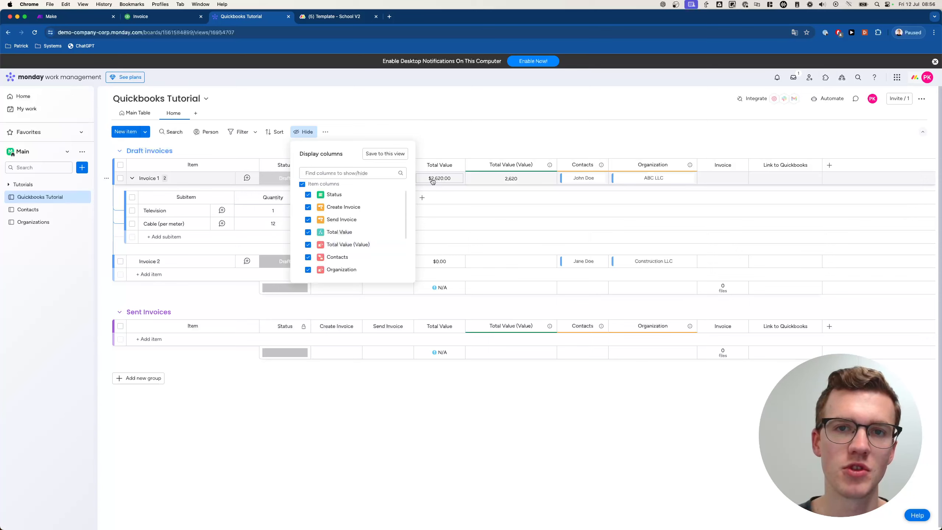
click(345, 244)
click(445, 140)
- Set the Home view as the board default, leaving Invoice 1's status unchanged
click(183, 113)
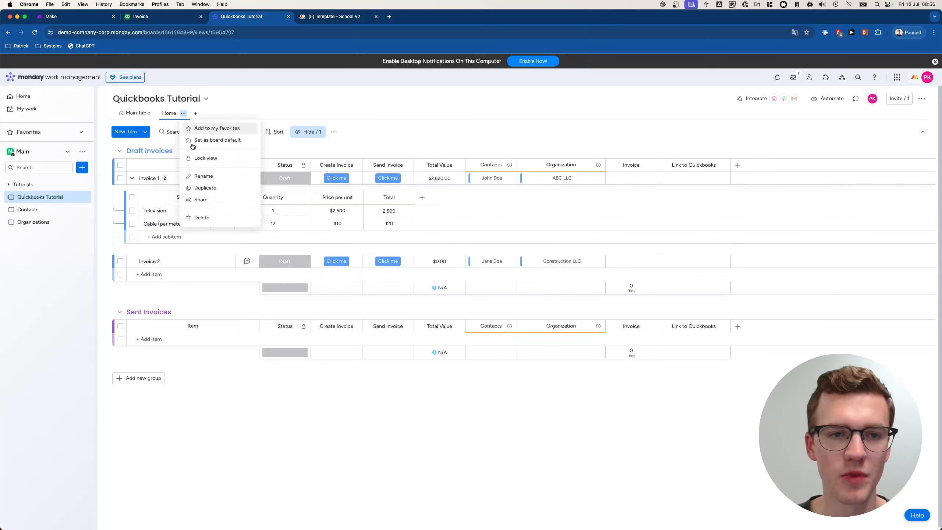
click(227, 143)
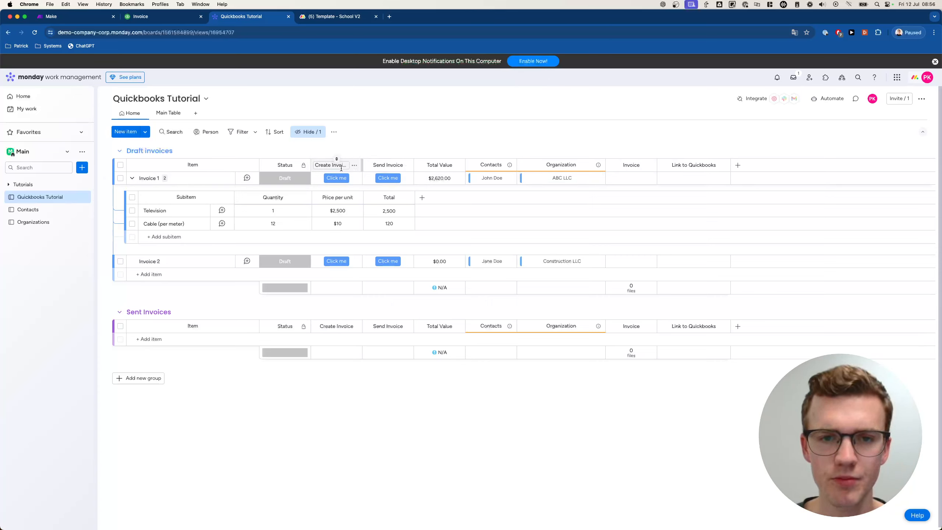
click(295, 181)
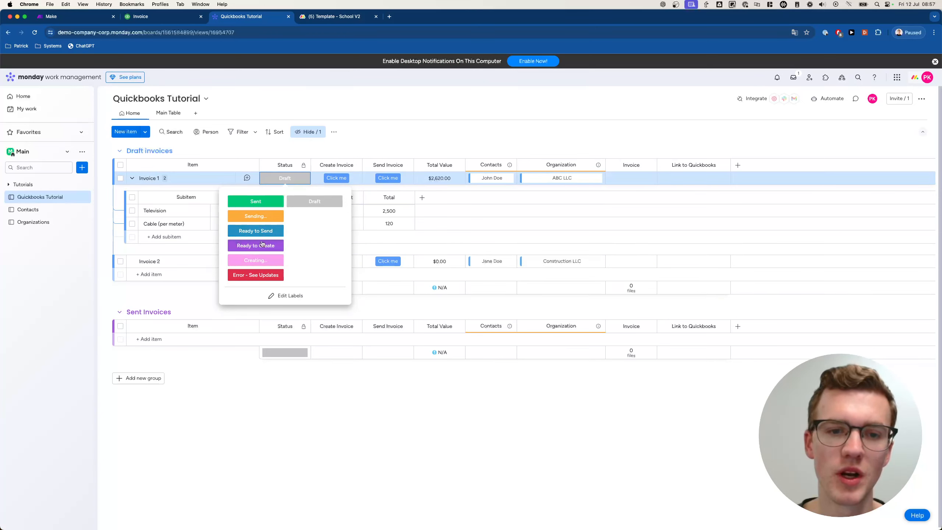
click(508, 111)
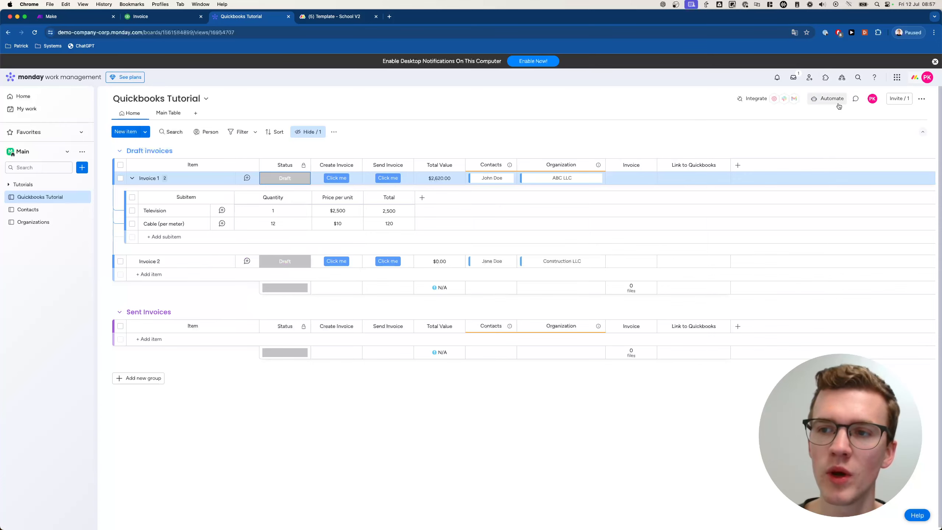
- Start a new automation triggered when the Create Invoice button is clicked
click(829, 99)
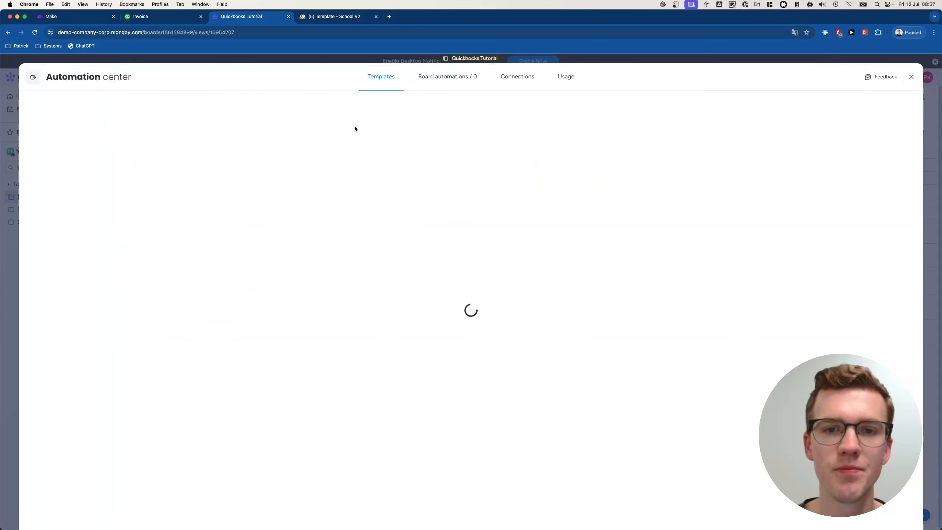
click(429, 76)
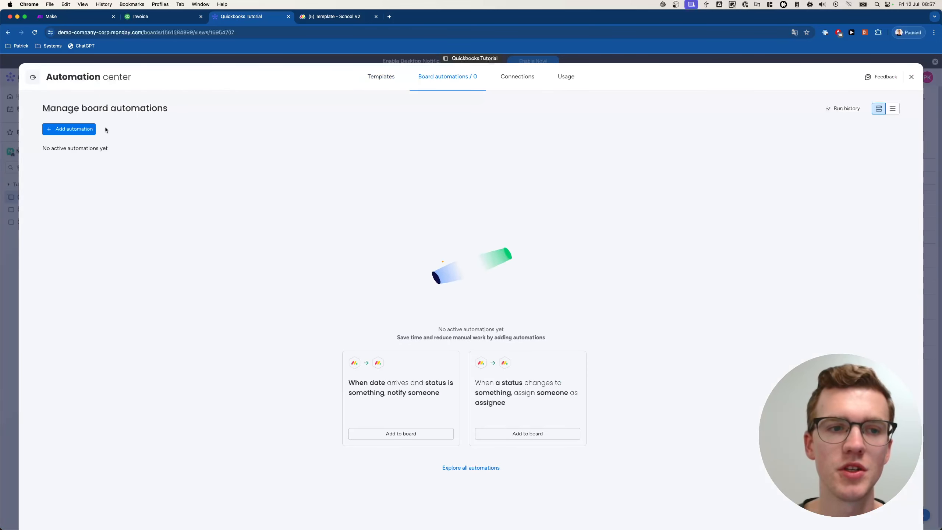
click(68, 129)
click(255, 133)
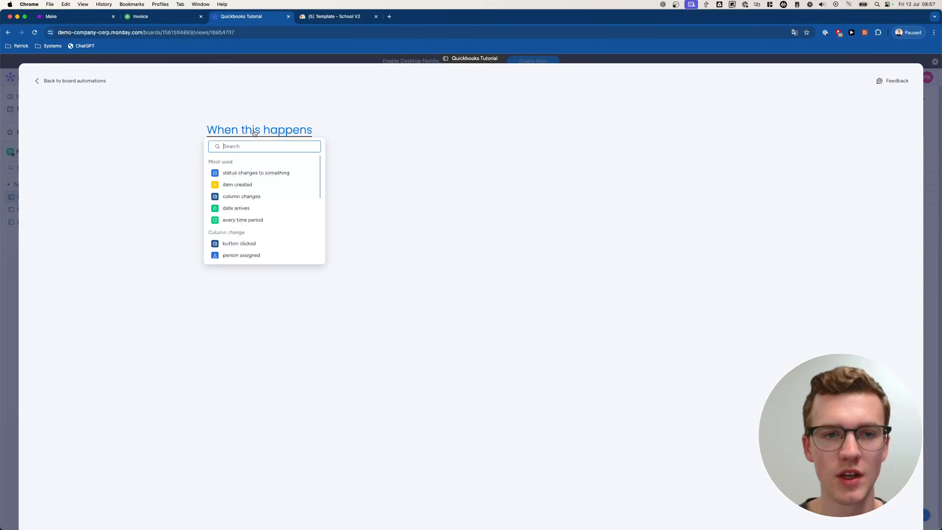
text(button)
click(239, 173)
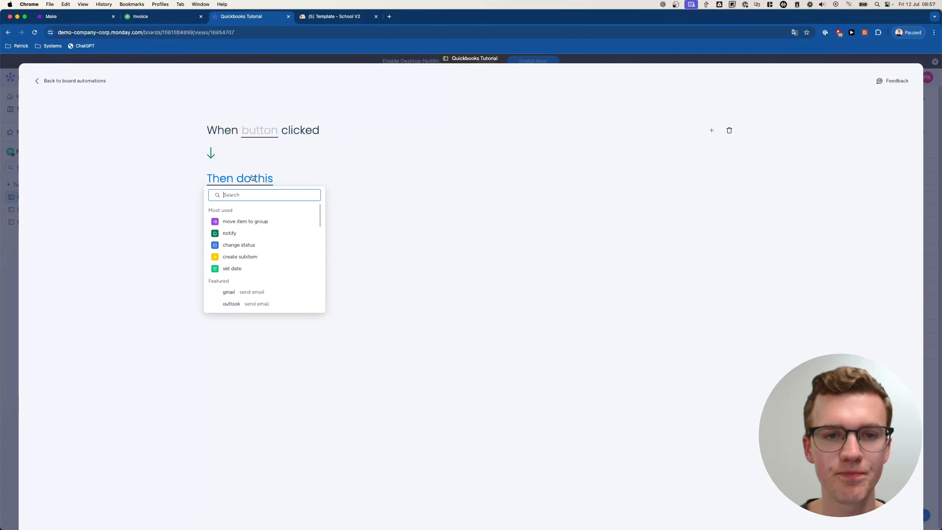
click(258, 131)
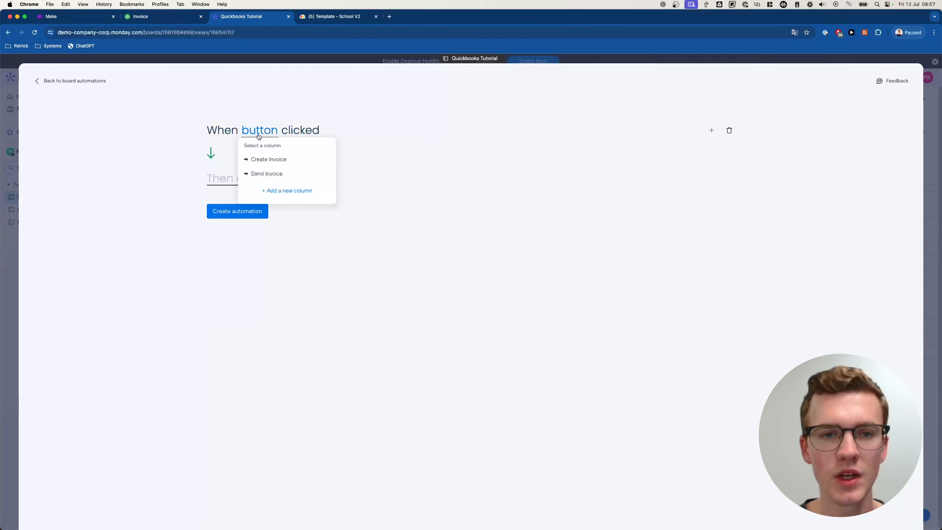
click(278, 163)
- Have the automation set Status to Ready to Create, and save it
click(252, 180)
text(stat)
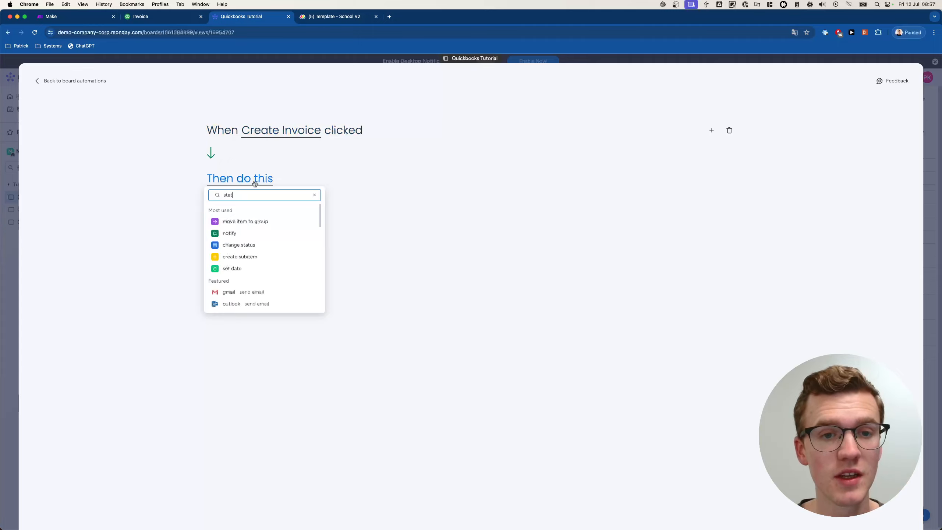
click(253, 222)
click(268, 182)
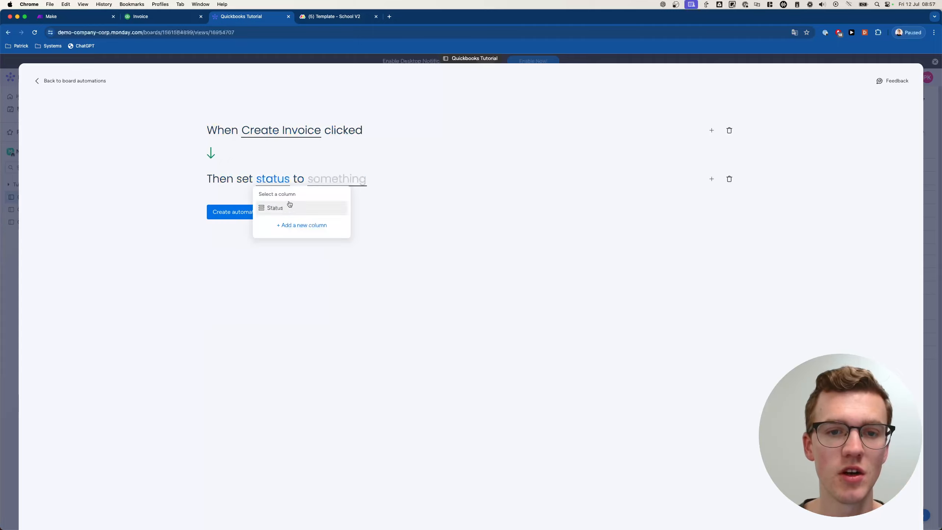
click(285, 204)
click(351, 181)
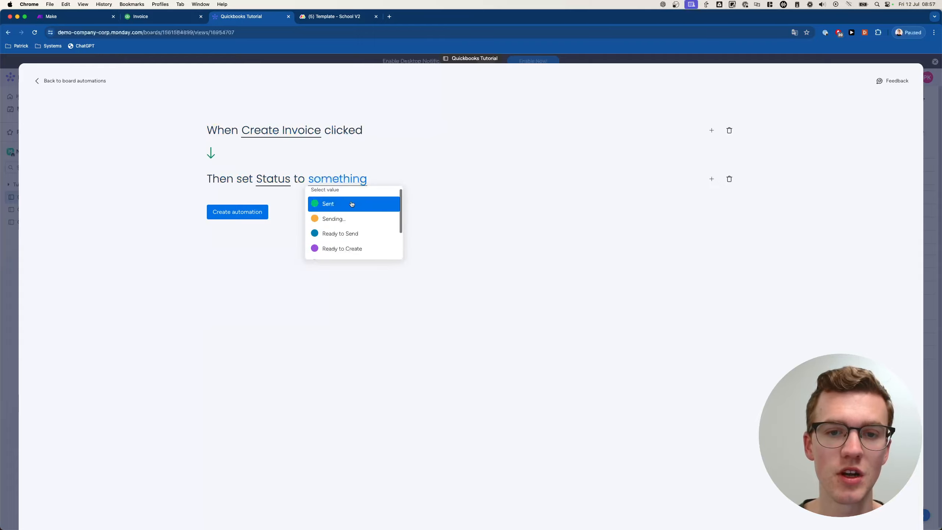
click(357, 249)
click(240, 212)
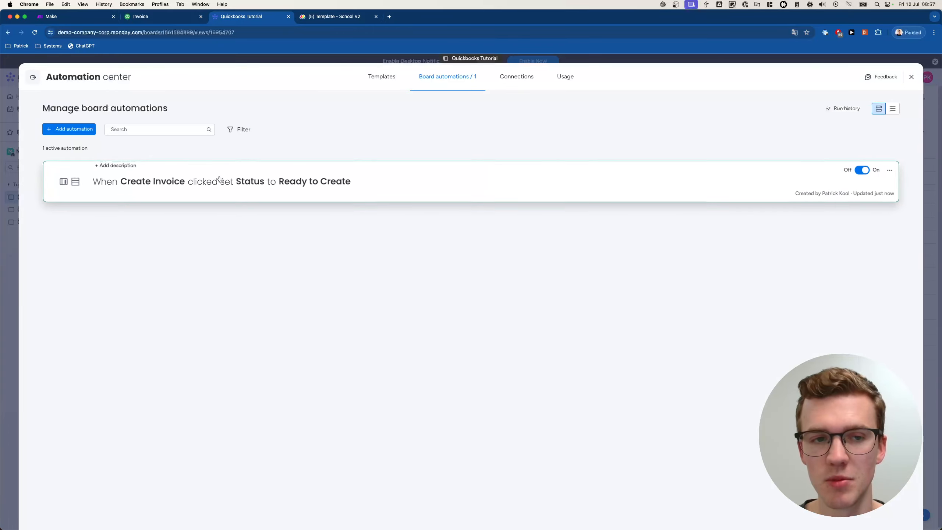
- Duplicate the automation, switching it to the Send Invoice button and Ready to Send status
click(890, 169)
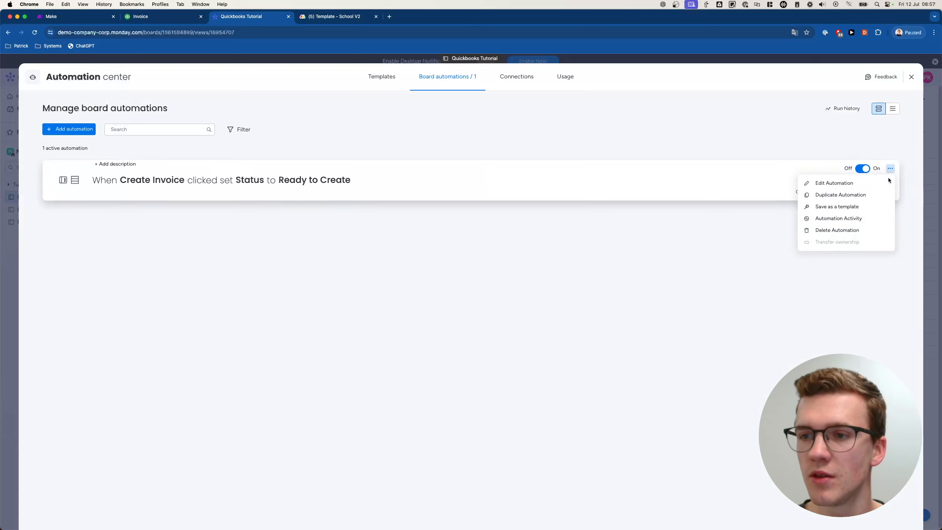
click(837, 195)
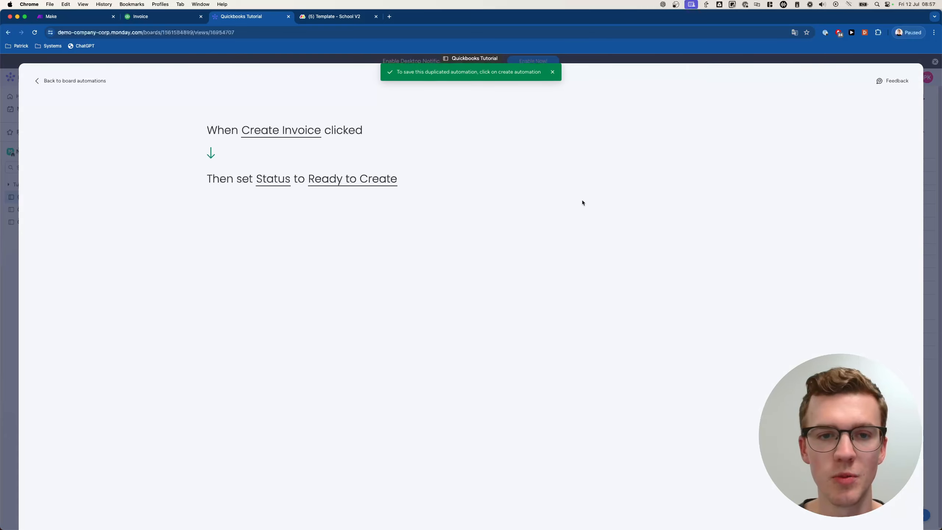
click(282, 130)
click(267, 174)
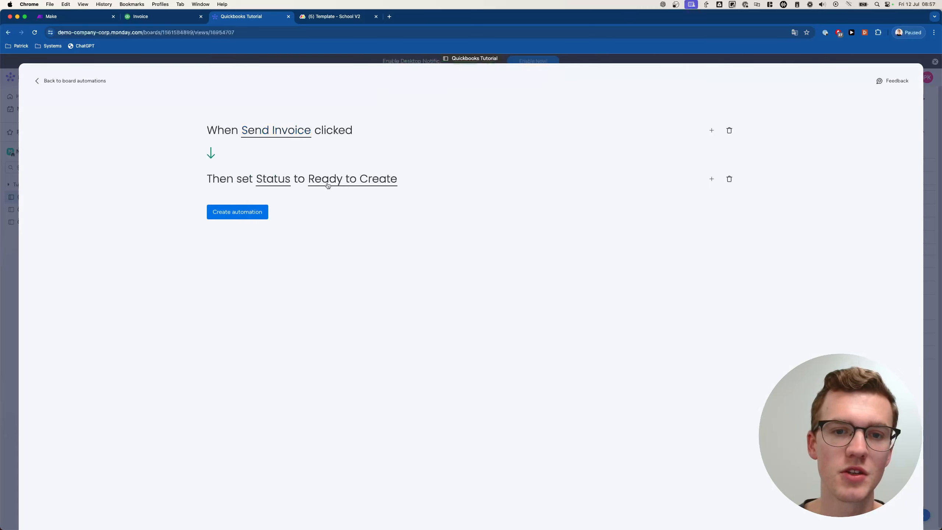
click(360, 181)
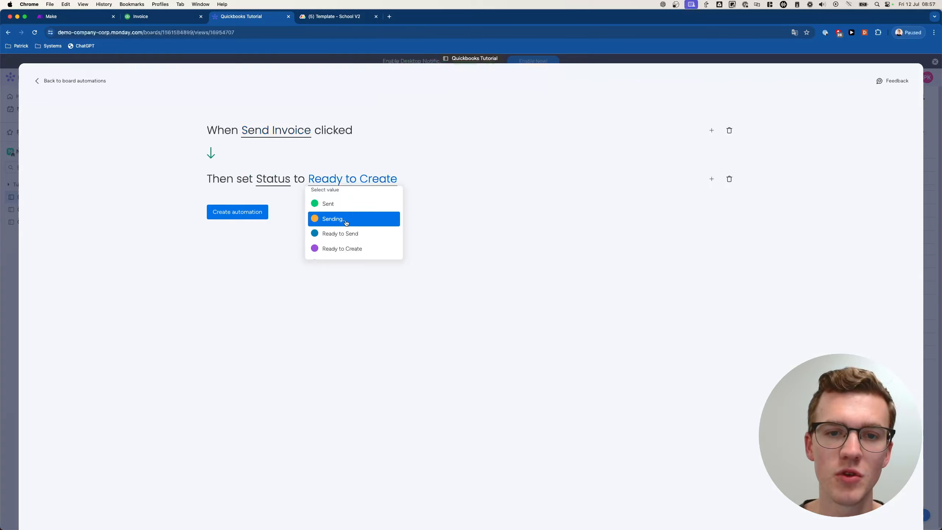
scroll(362, 234, down, 1)
click(360, 227)
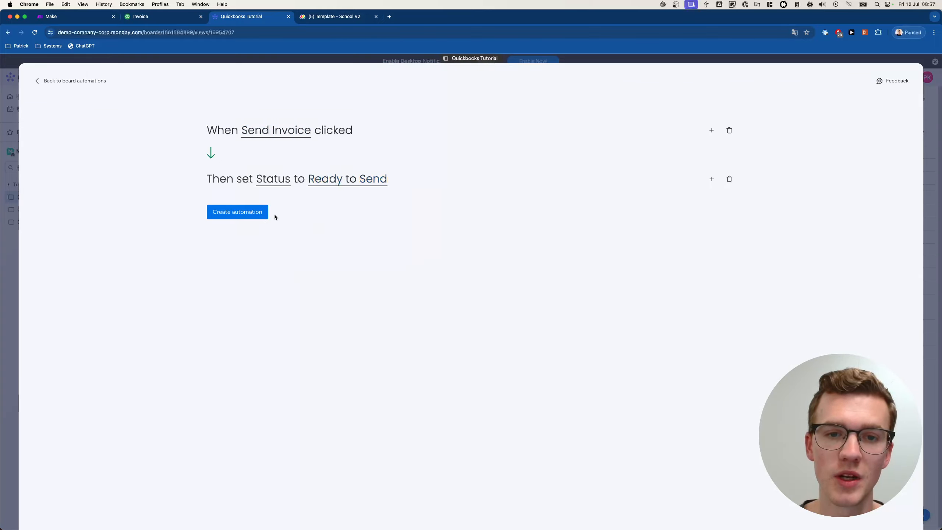
click(224, 216)
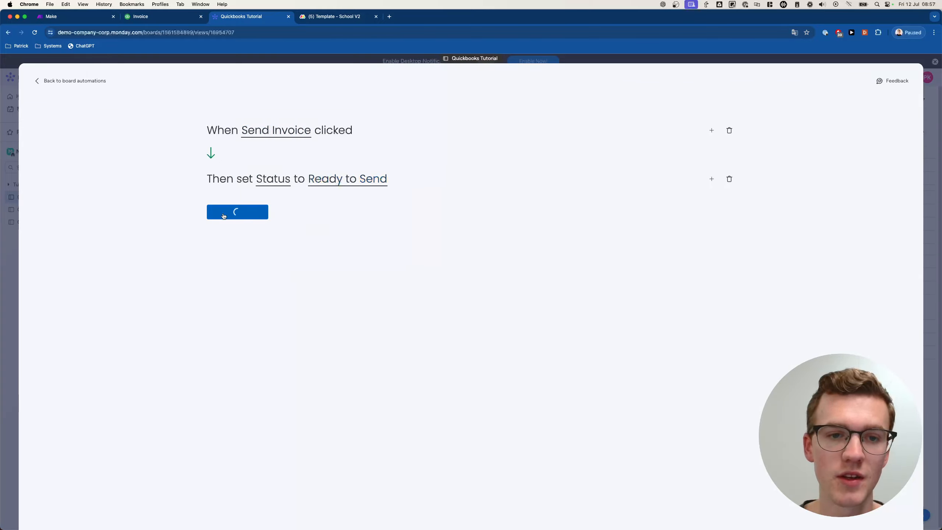
click(5, 215)
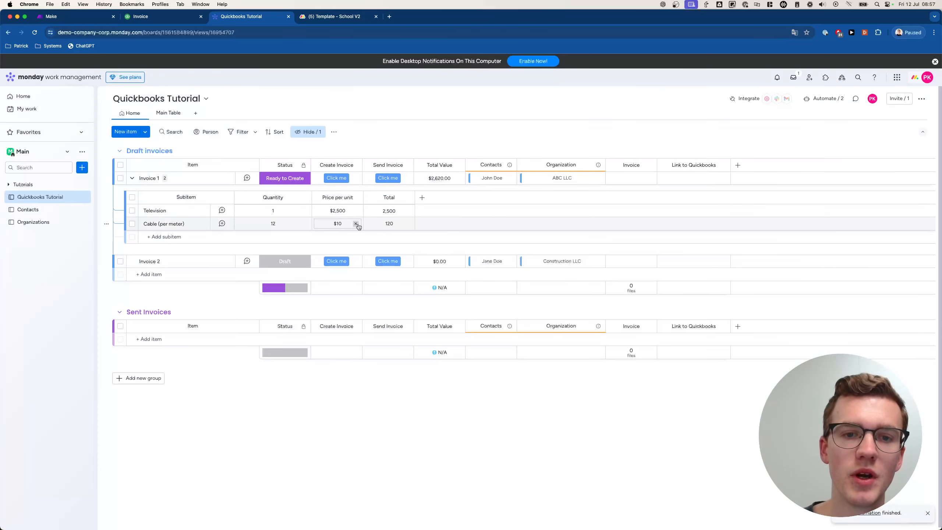
- Collapse Invoice 1's subitems and switch to the Make dashboard tab
click(132, 178)
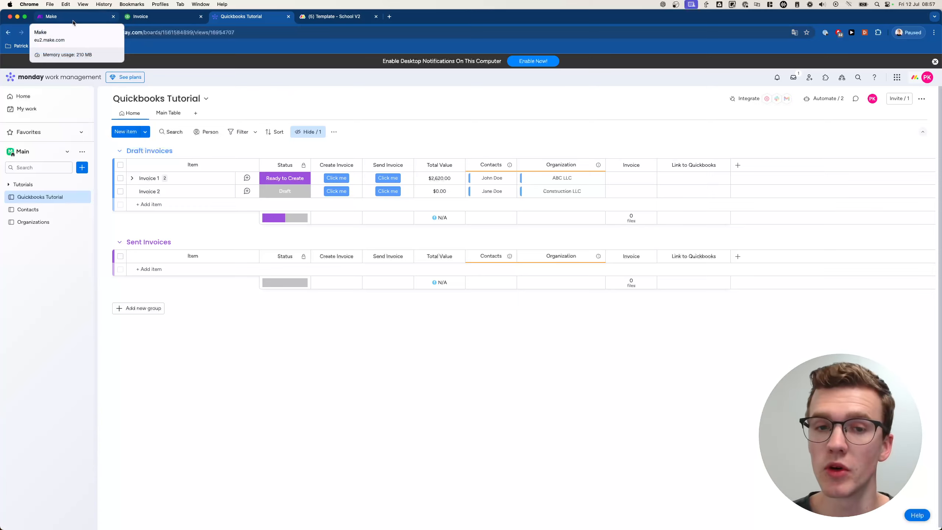
drag(73, 21, 245, 17)
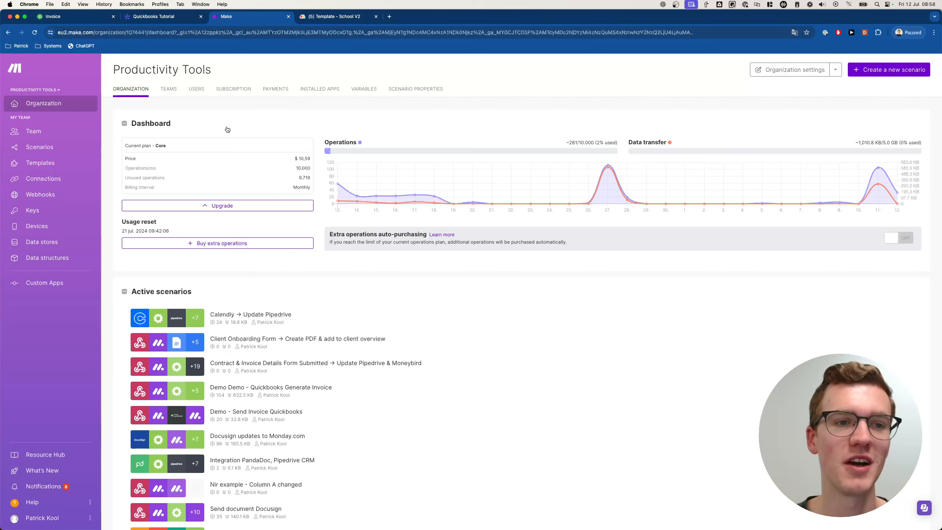
- Create a new scenario in the Tutorials folder and search the modules for 'webhoo'
click(63, 149)
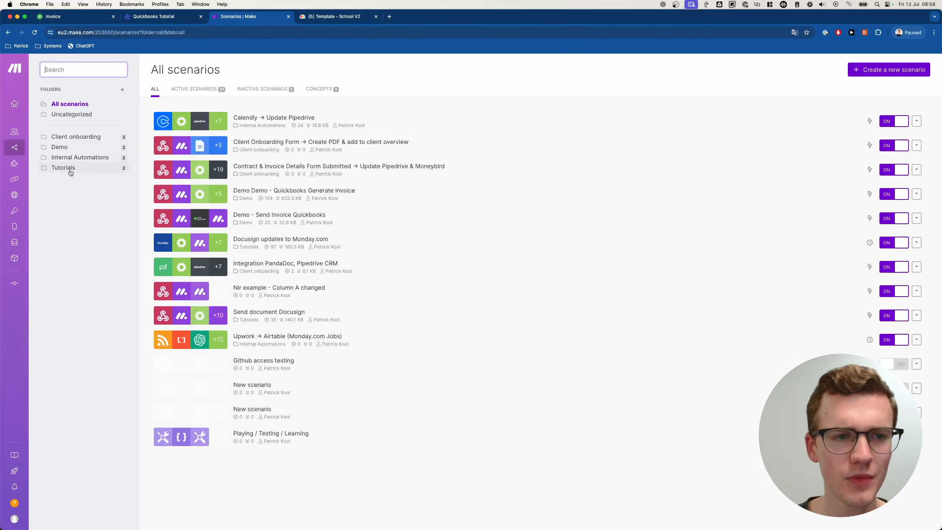
click(73, 172)
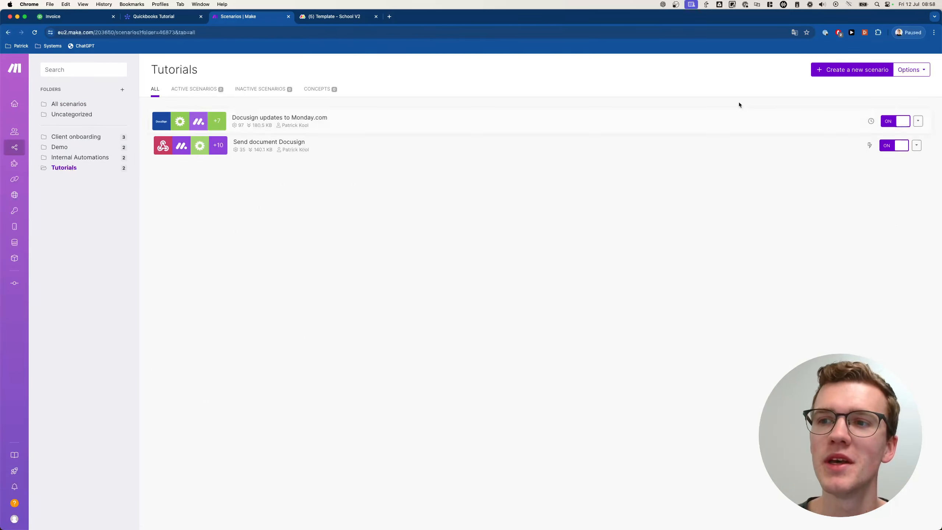
click(851, 71)
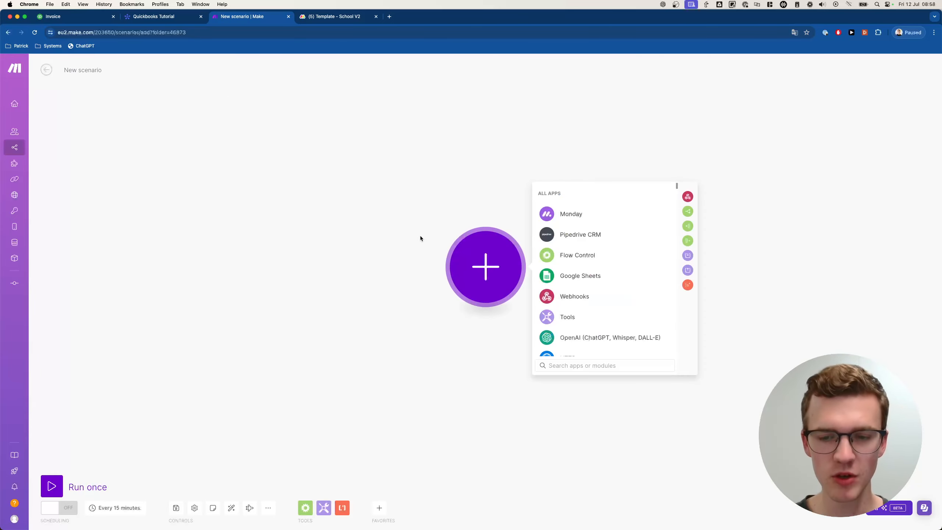
text(webhoo)
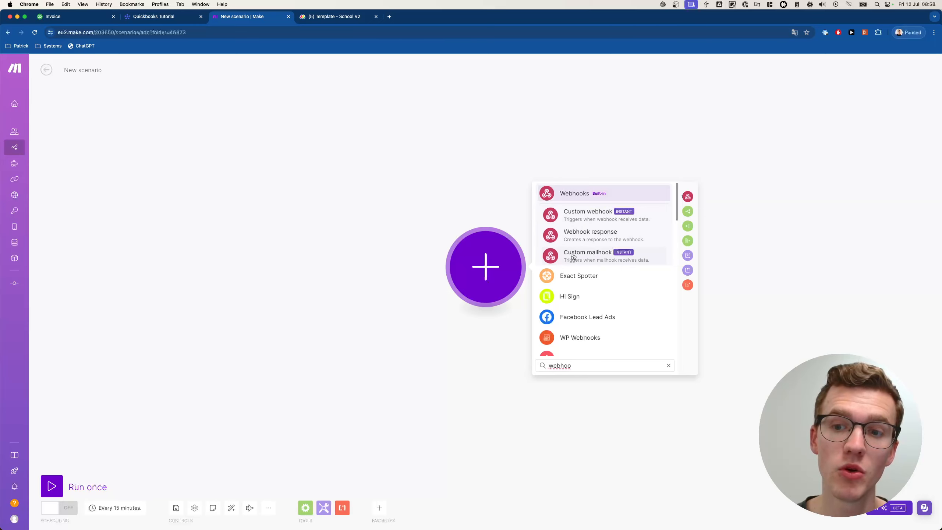
- Add a Custom webhook trigger using a new webhook named Create Invoice
click(605, 216)
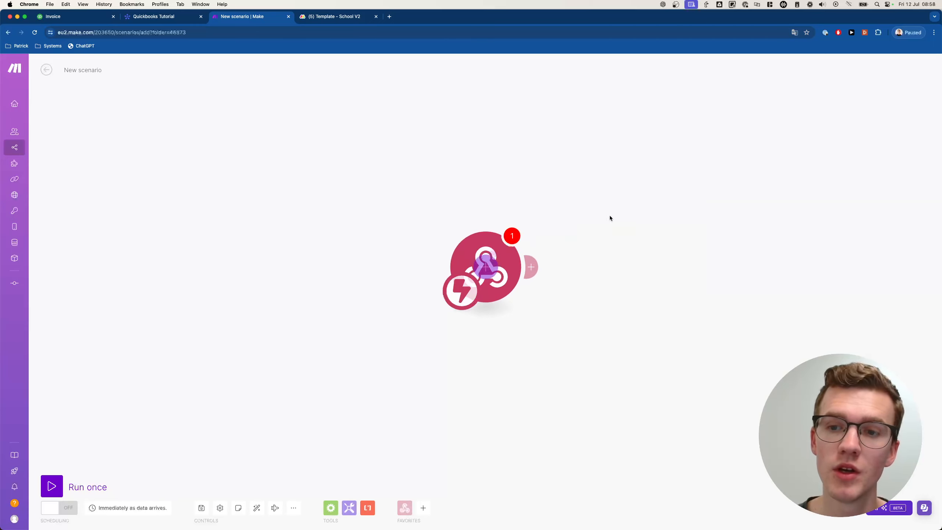
click(678, 265)
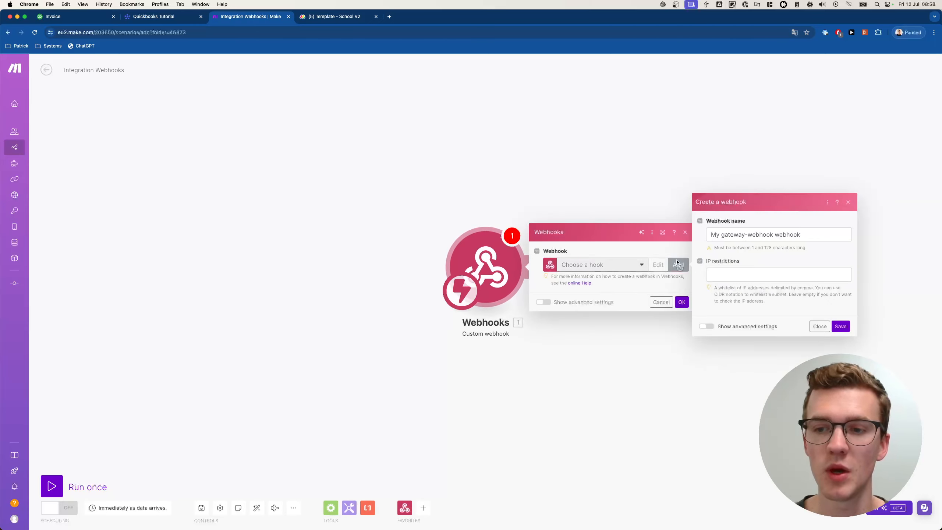
triple_click(737, 238)
text(Create)
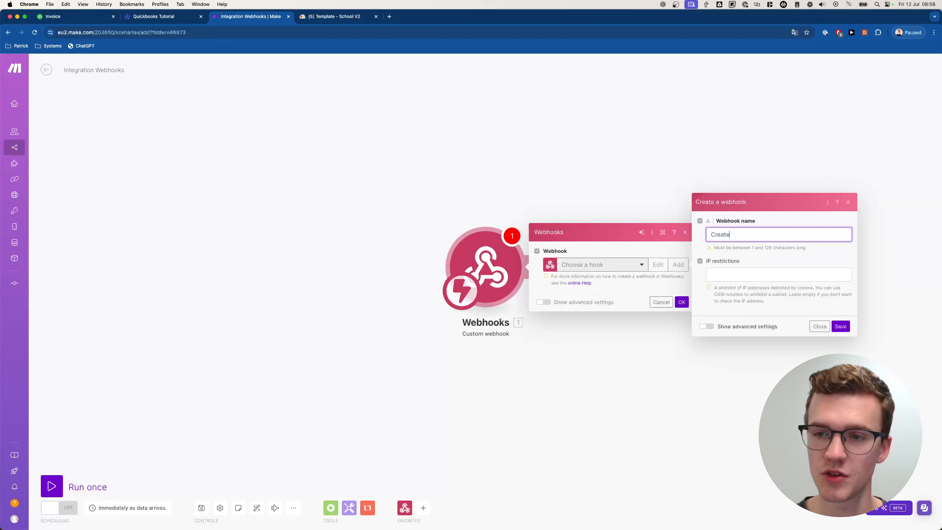
text( Invoice)
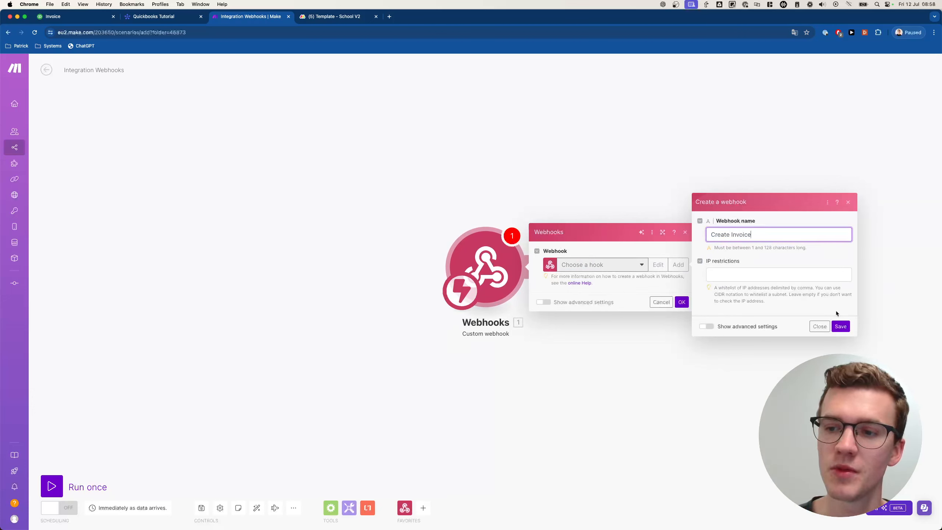
click(839, 325)
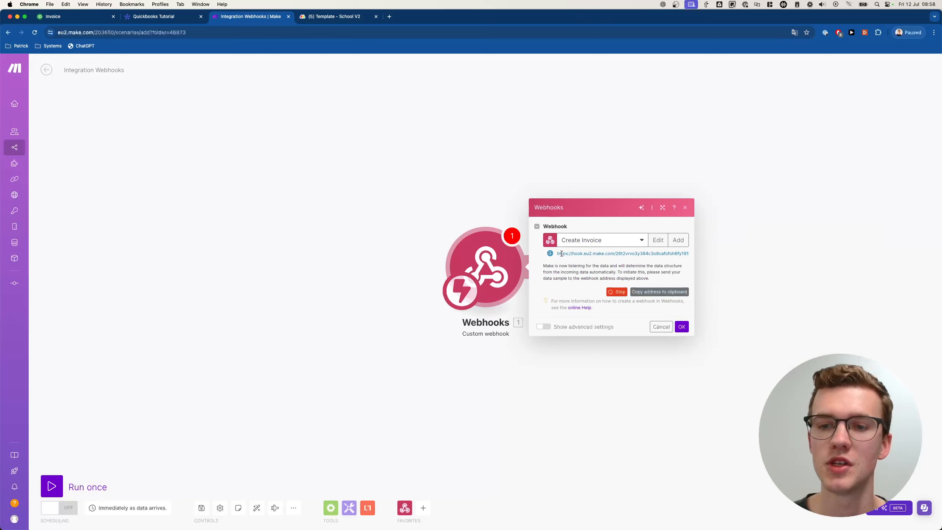
click(681, 326)
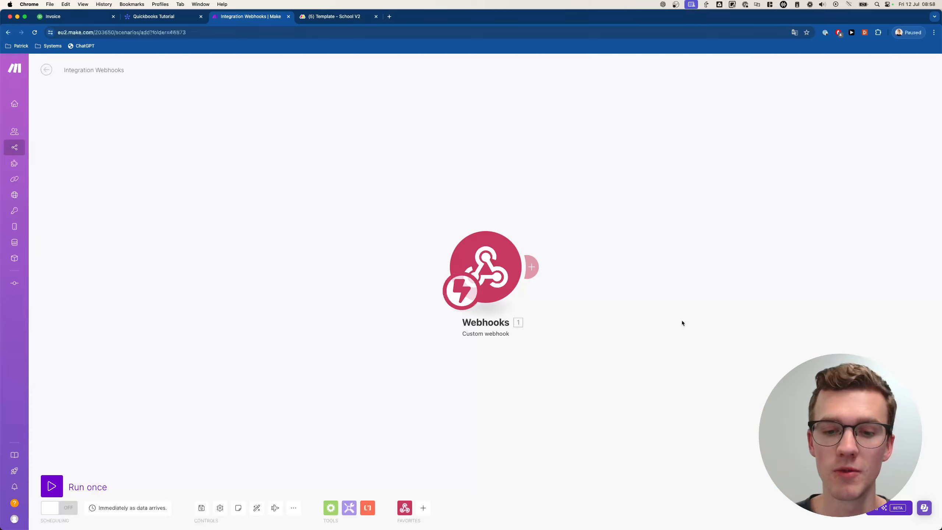
click(403, 510)
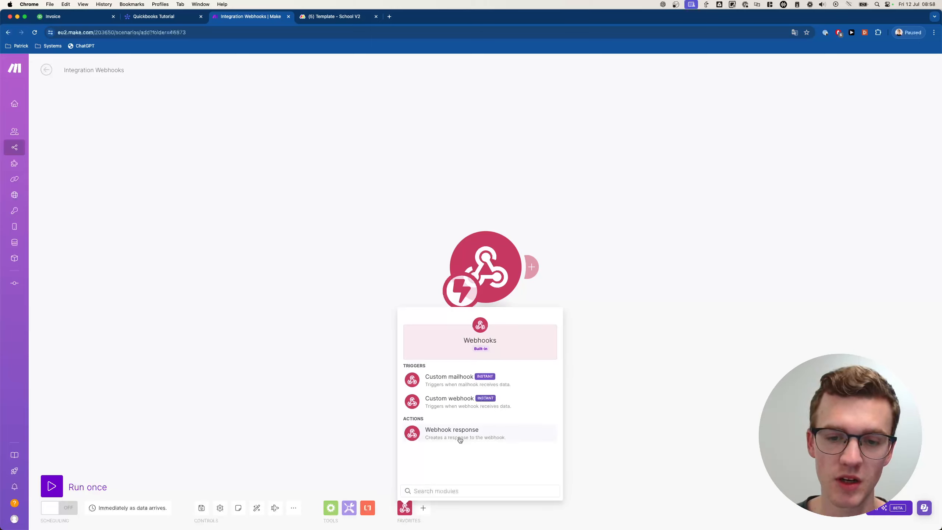
- Add a Webhooks Webhook response module after the trigger
click(623, 310)
click(531, 265)
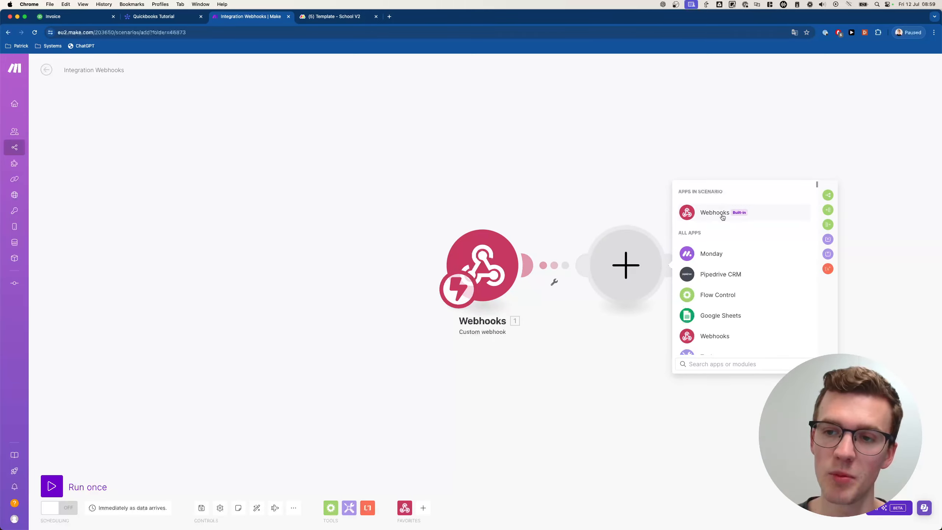
click(722, 214)
click(728, 255)
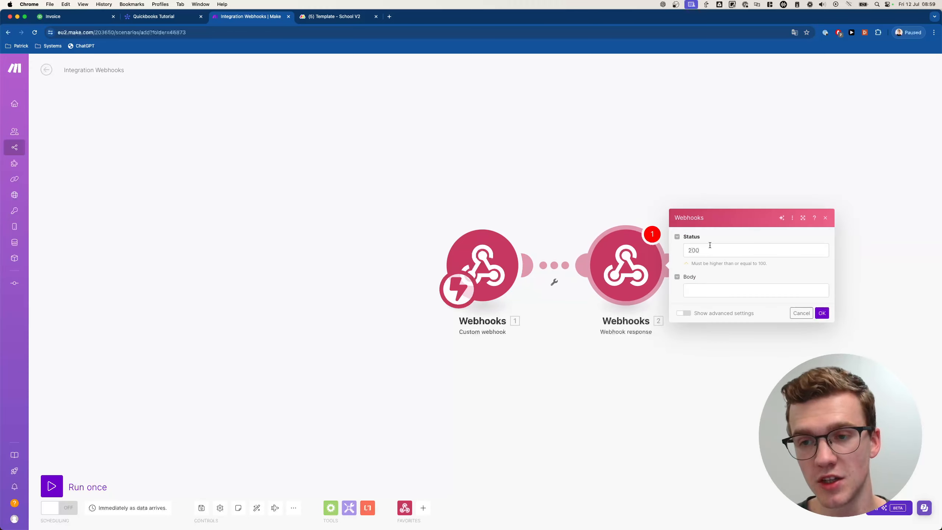
- Set the response body to {"challenge":"{{1.challenge}}"} and save the module
click(715, 289)
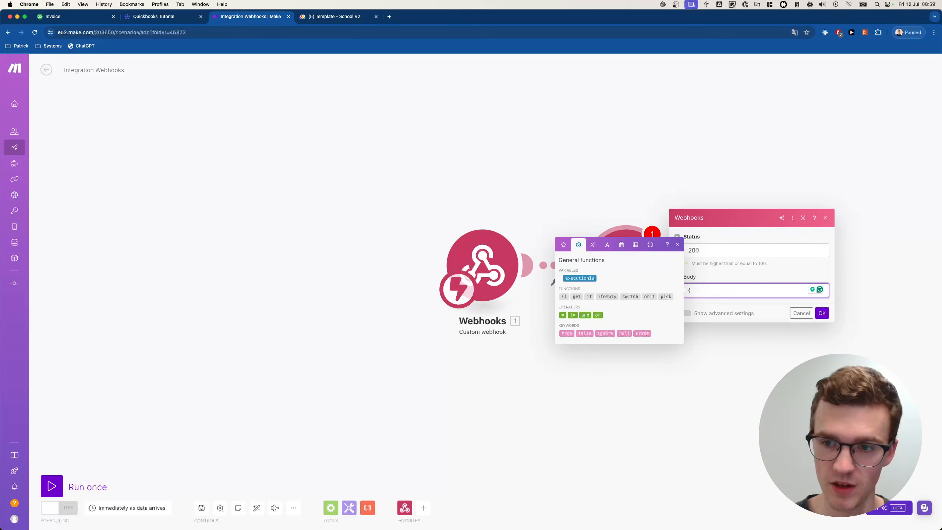
text(halle)
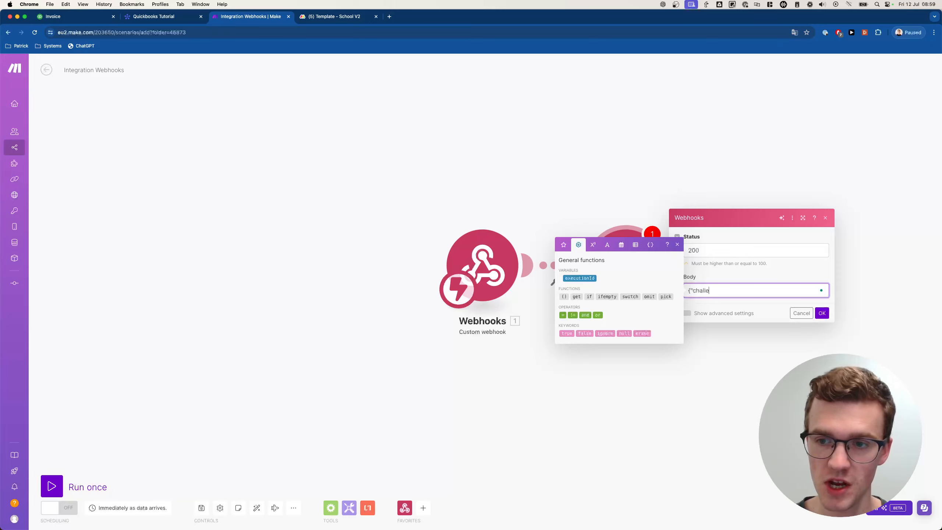
text(nge":"{{)
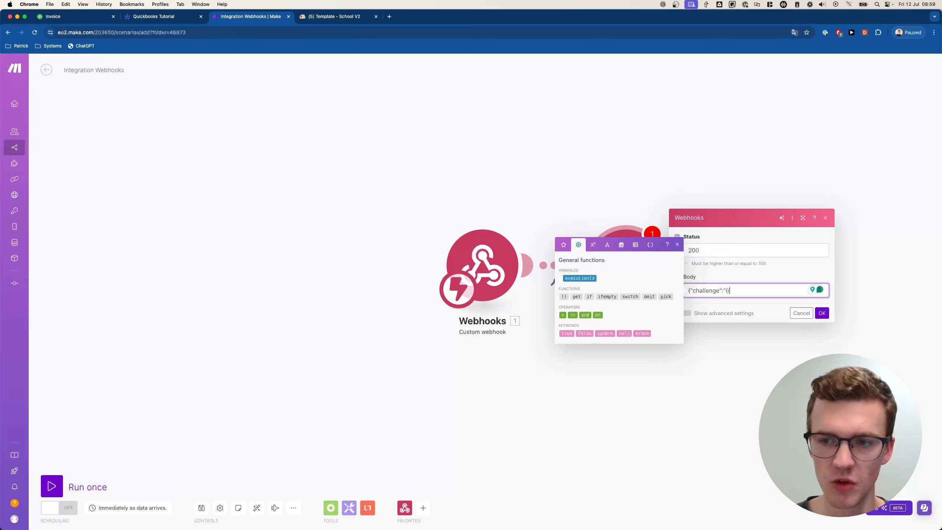
text(hallenge)
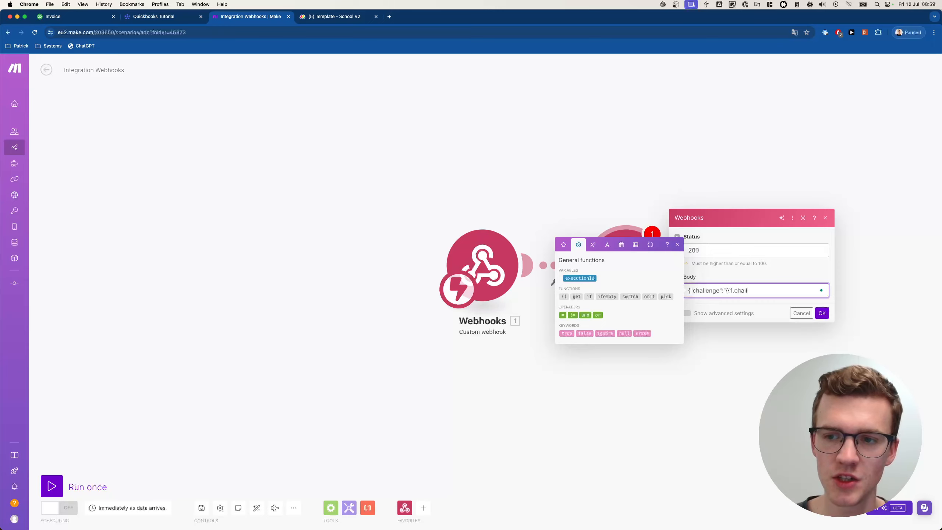
text(})
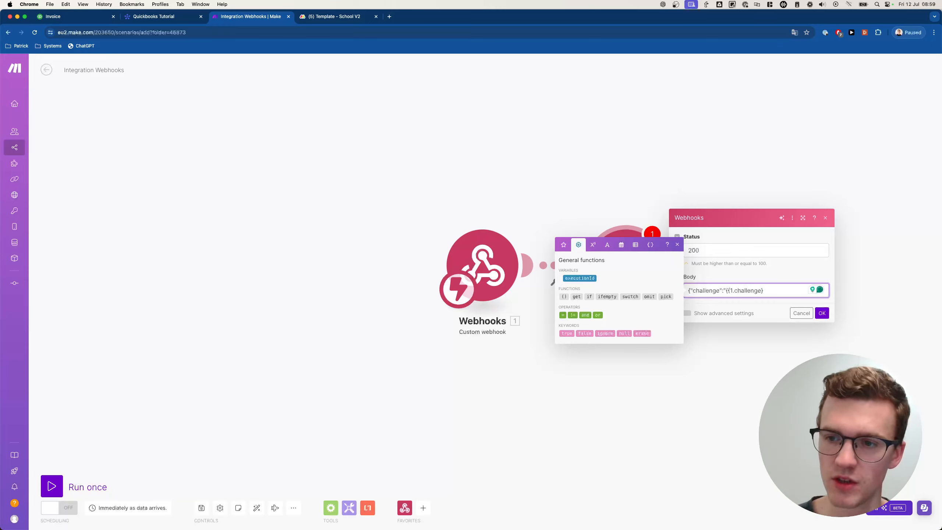
text(})
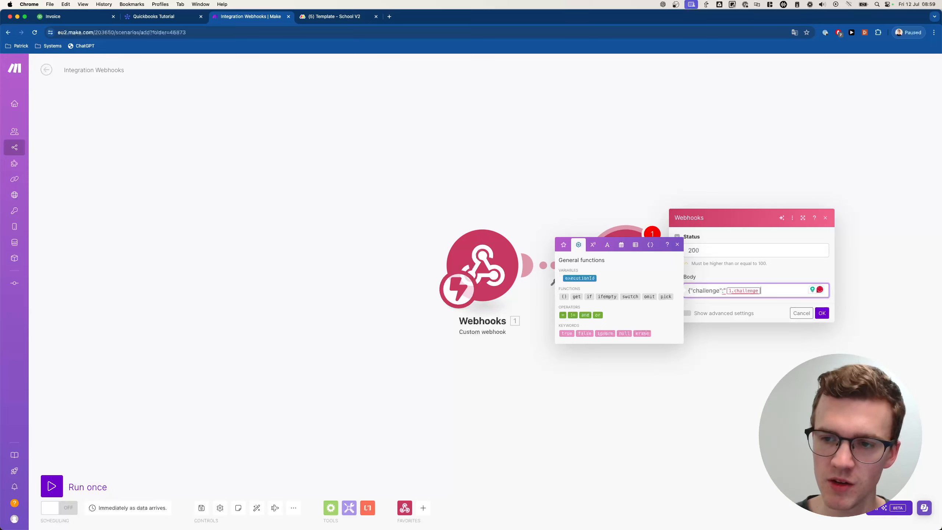
text("})
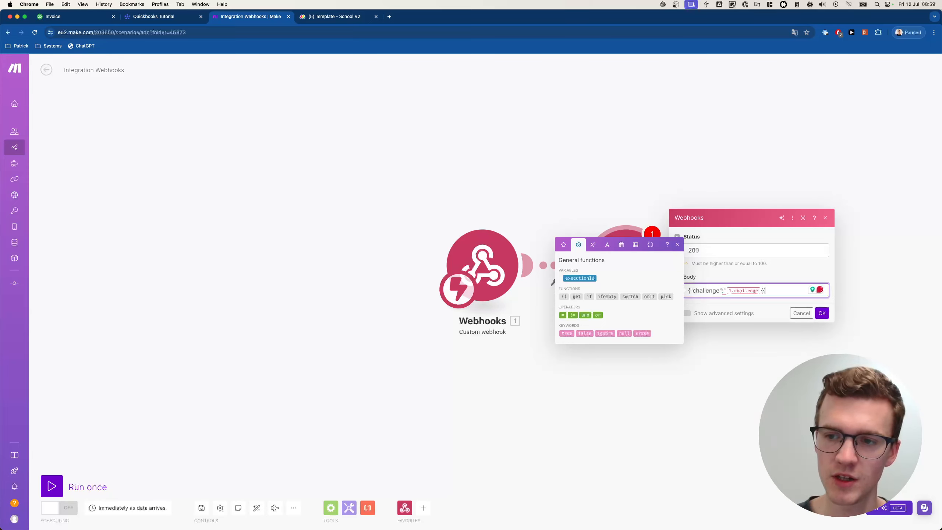
text(.challenge)
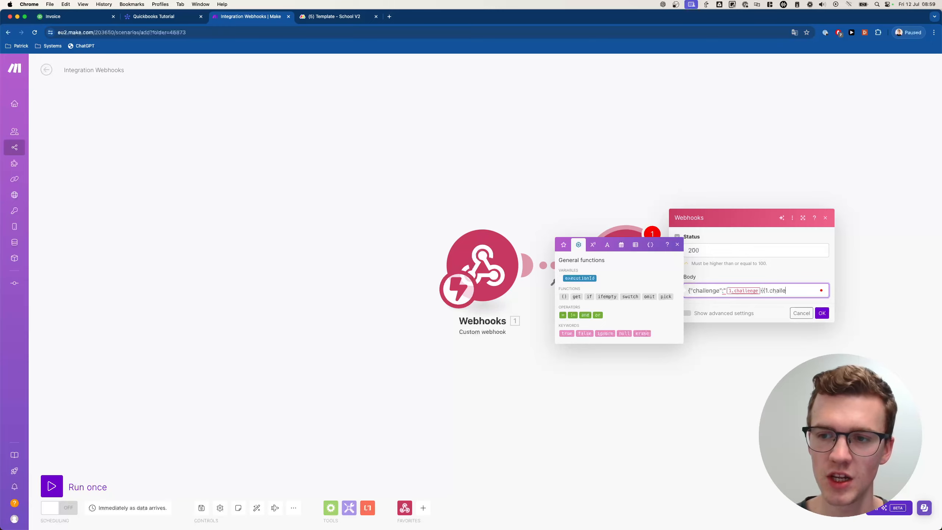
text(}})
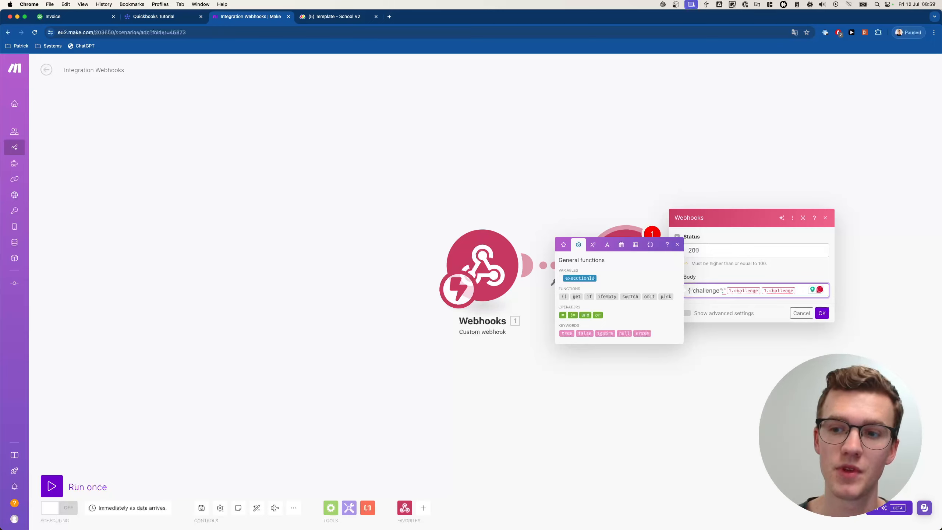
key(BackSpace)
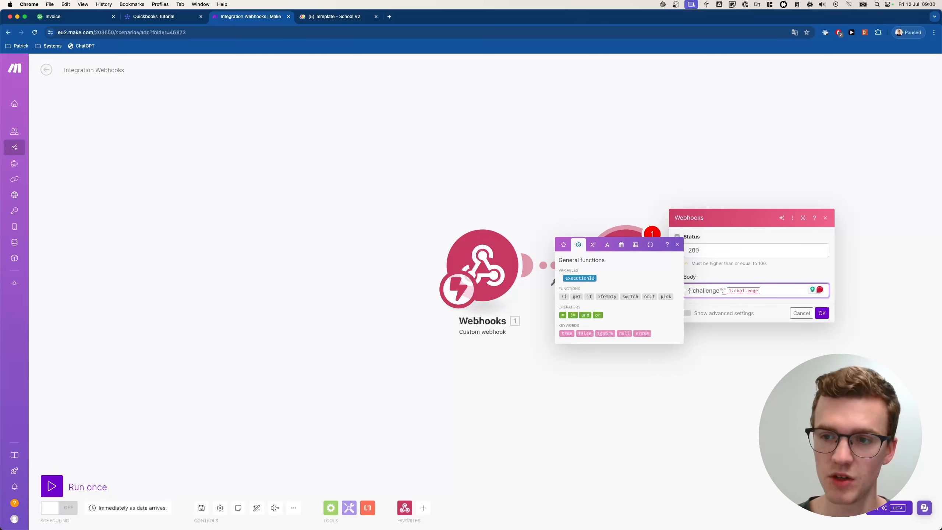
text("})
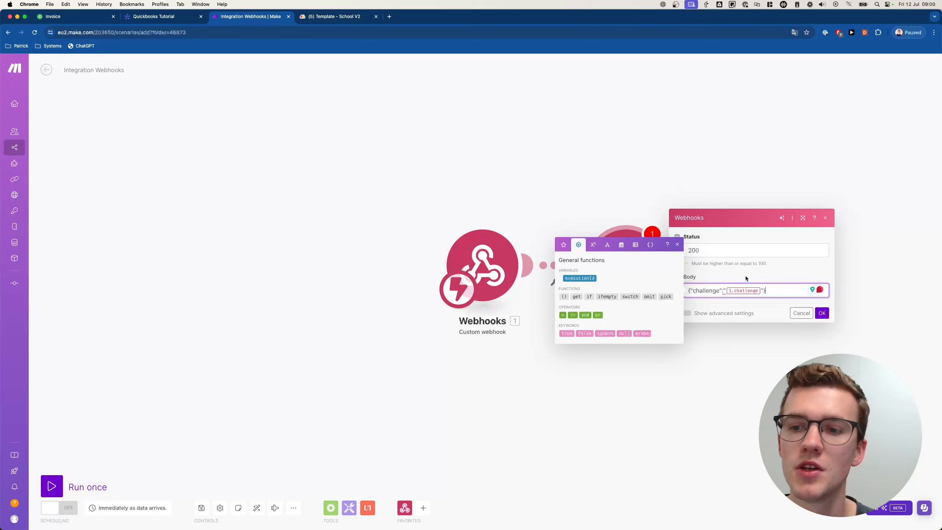
click(722, 297)
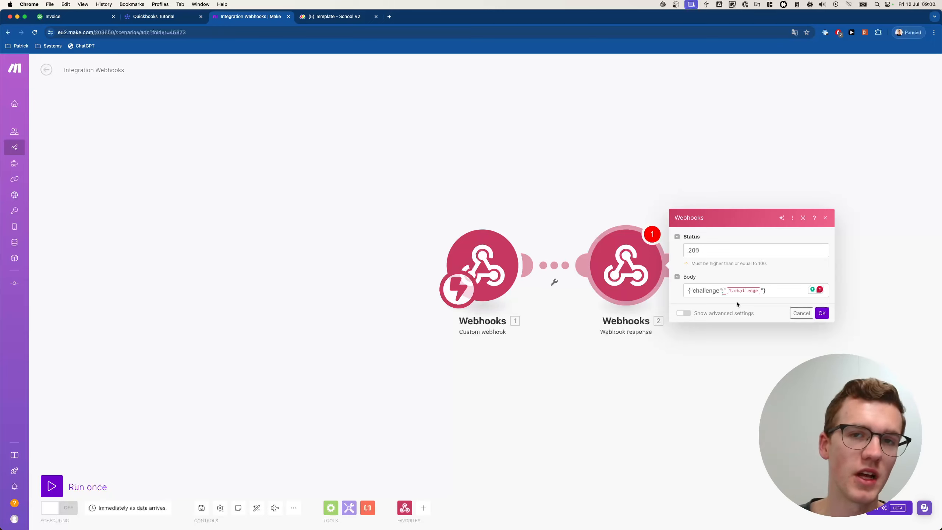
click(821, 313)
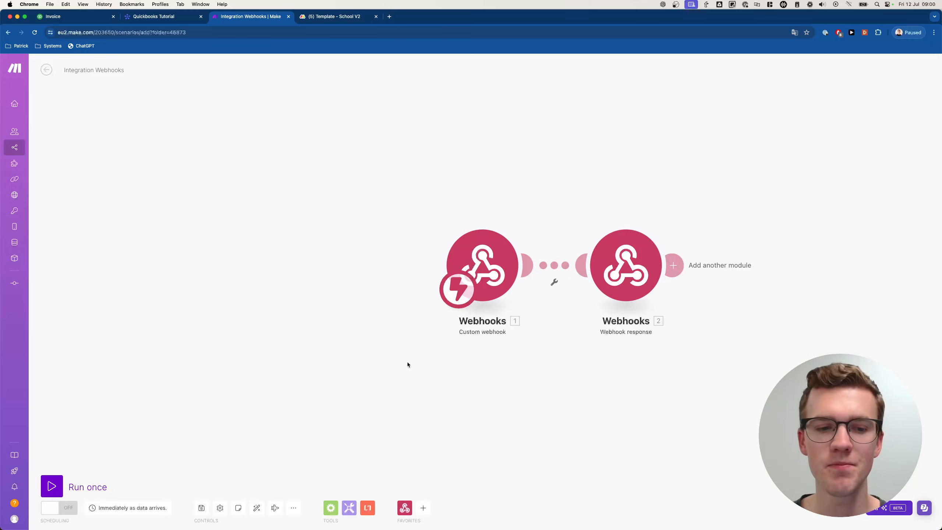
- Copy the webhook address, run the scenario once, and return to the Quickbooks Tutorial board
click(492, 244)
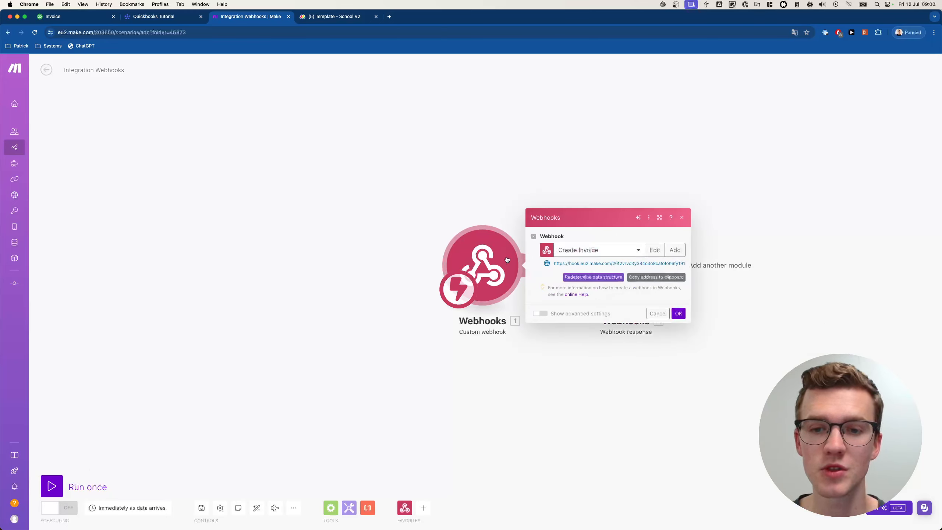
click(655, 278)
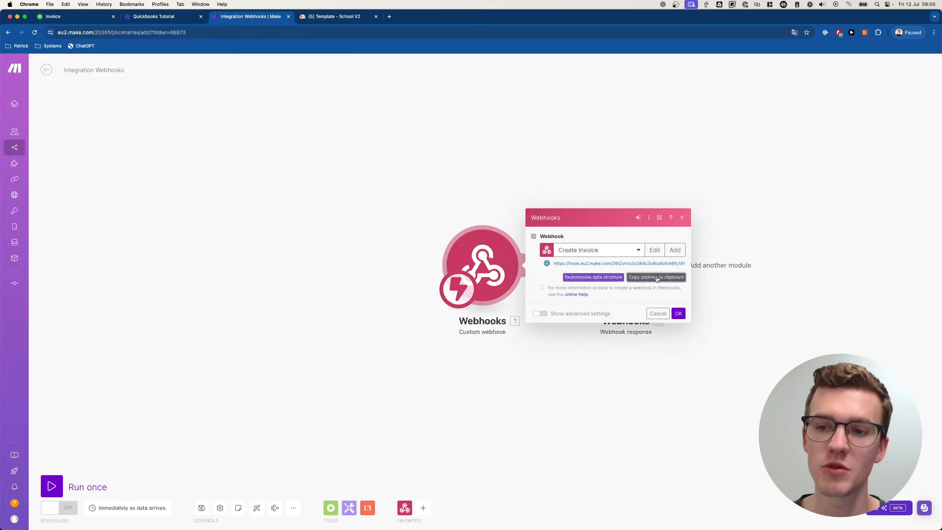
click(678, 313)
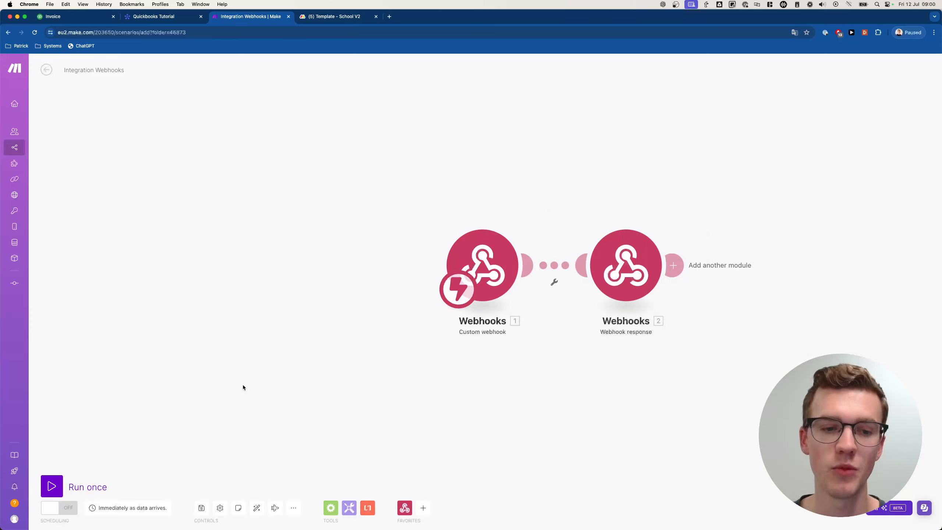
click(61, 486)
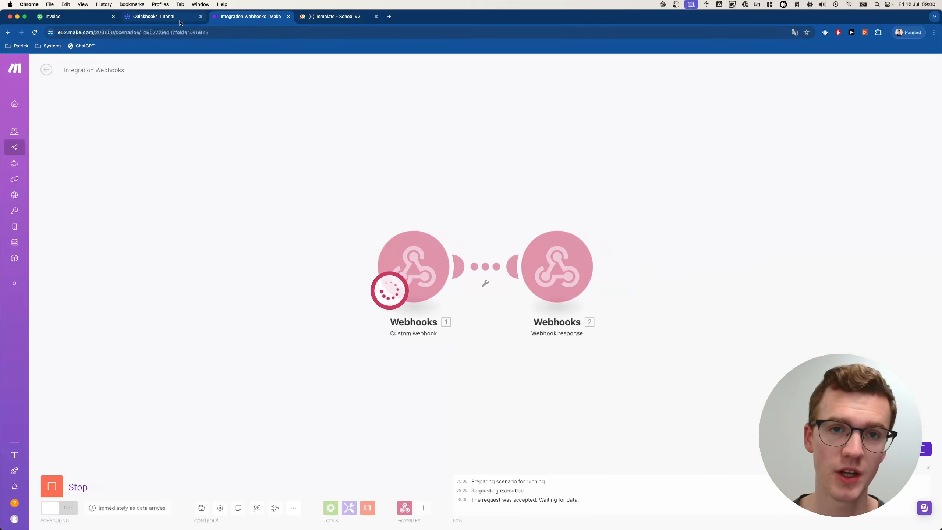
click(376, 16)
click(160, 16)
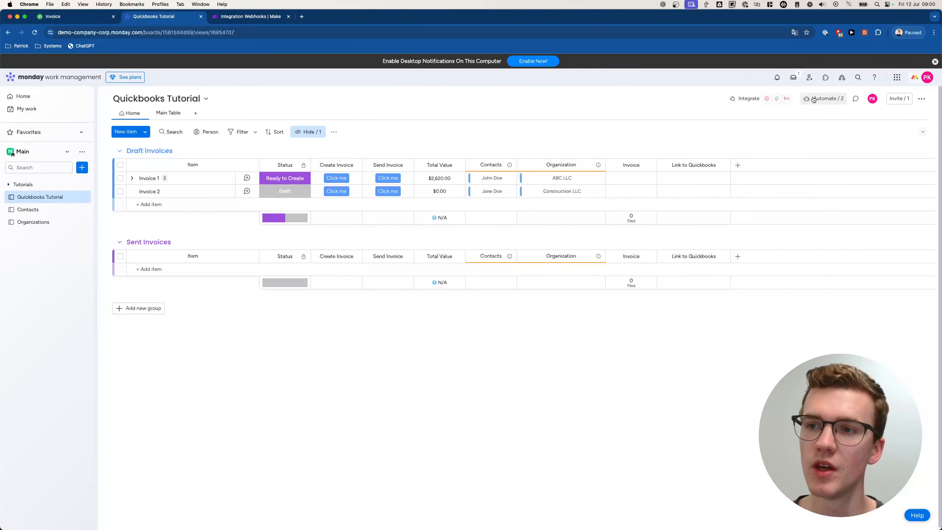
- Pick the Webhooks template 'When a status changes to something, send a webhook'
click(829, 99)
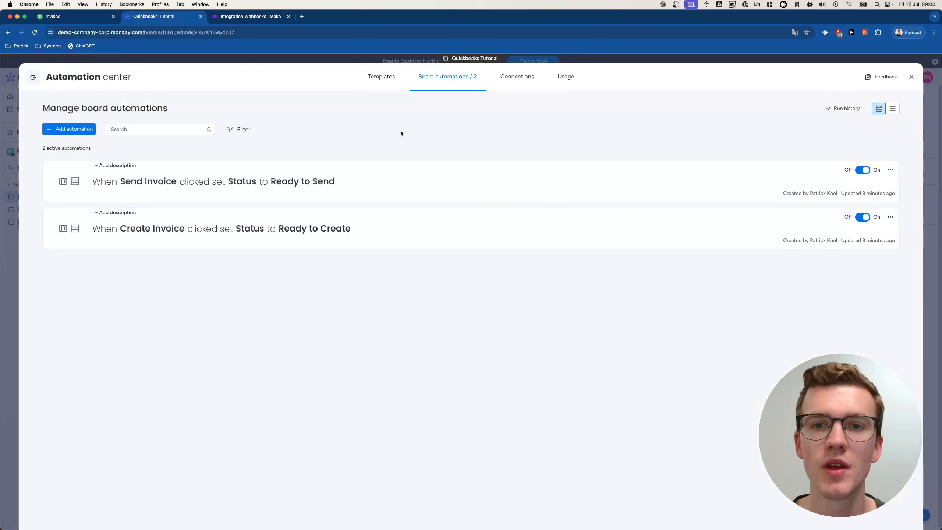
click(381, 86)
click(342, 104)
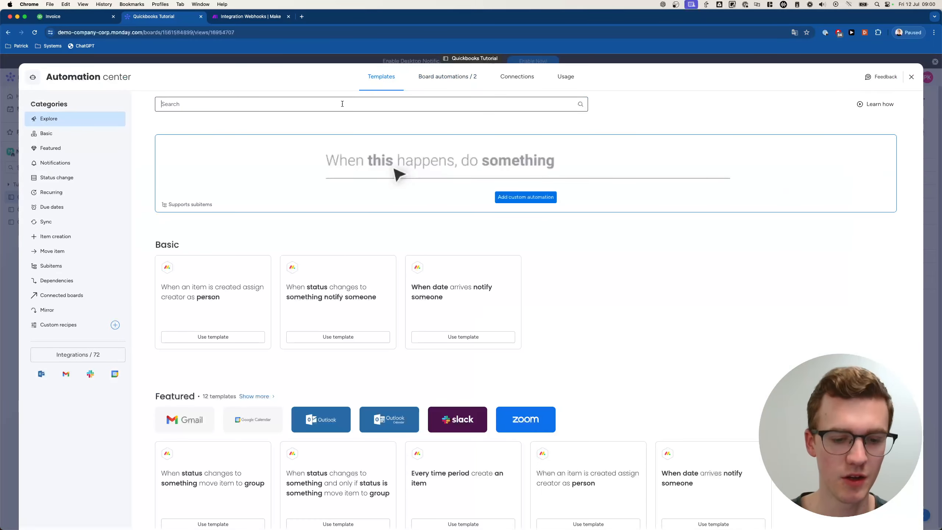
text(webhook)
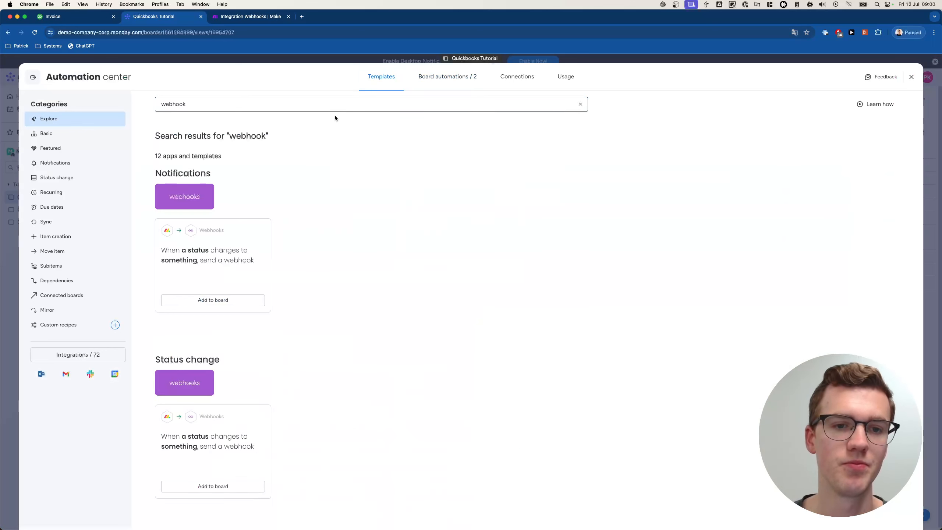
click(191, 196)
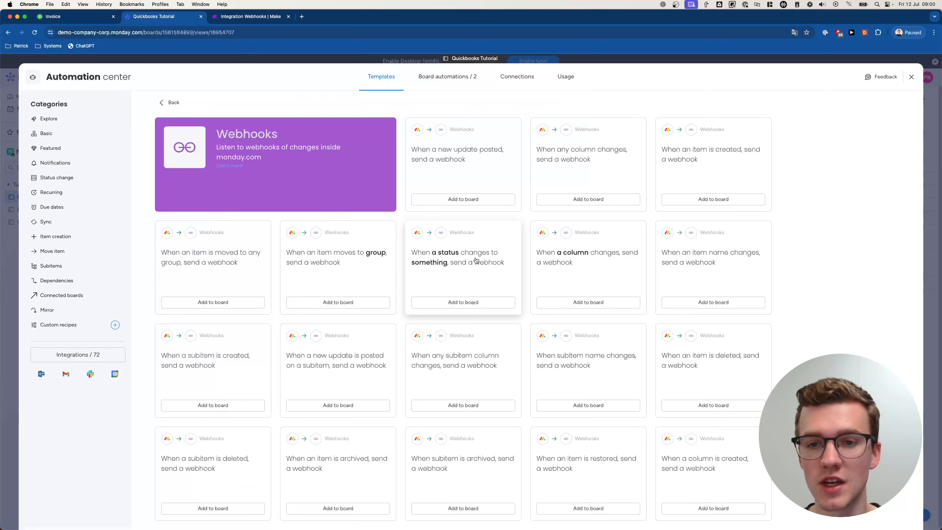
click(469, 277)
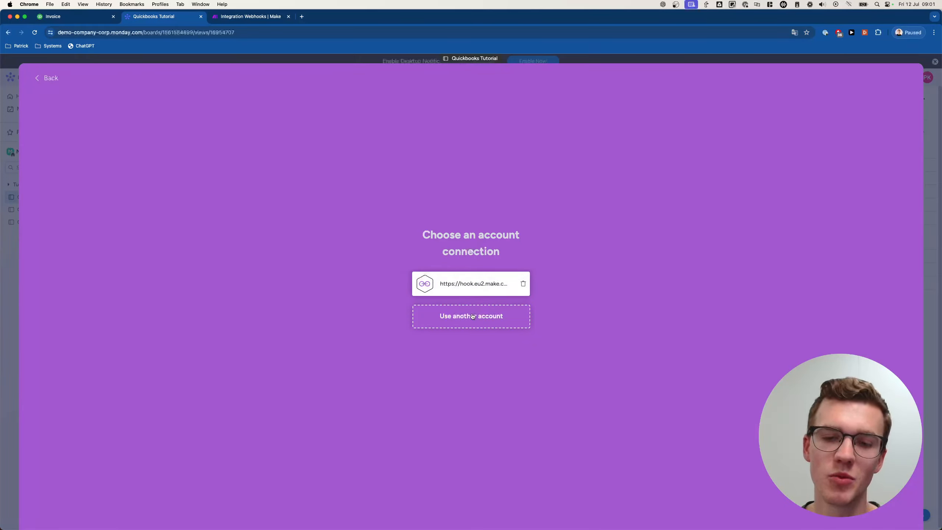
- Paste the Make webhook address as a new webhook URL and connect it
click(482, 323)
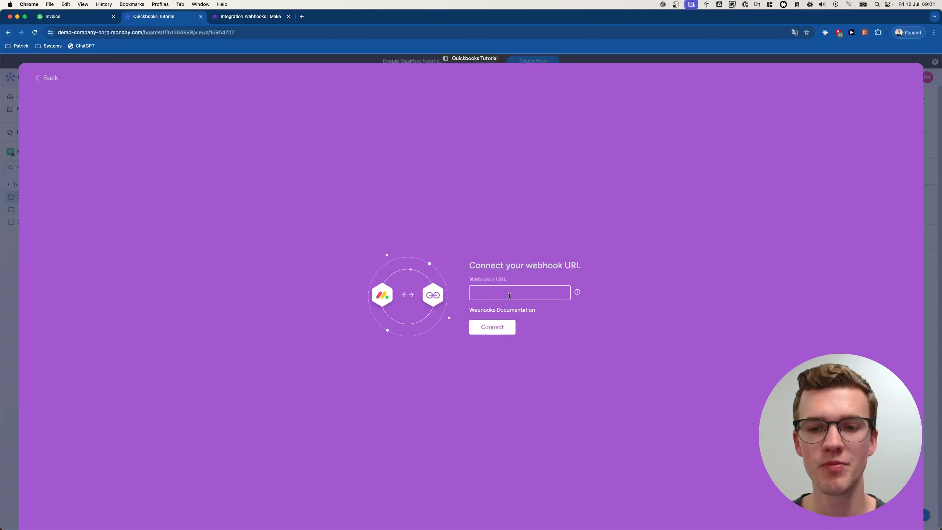
key(super+v)
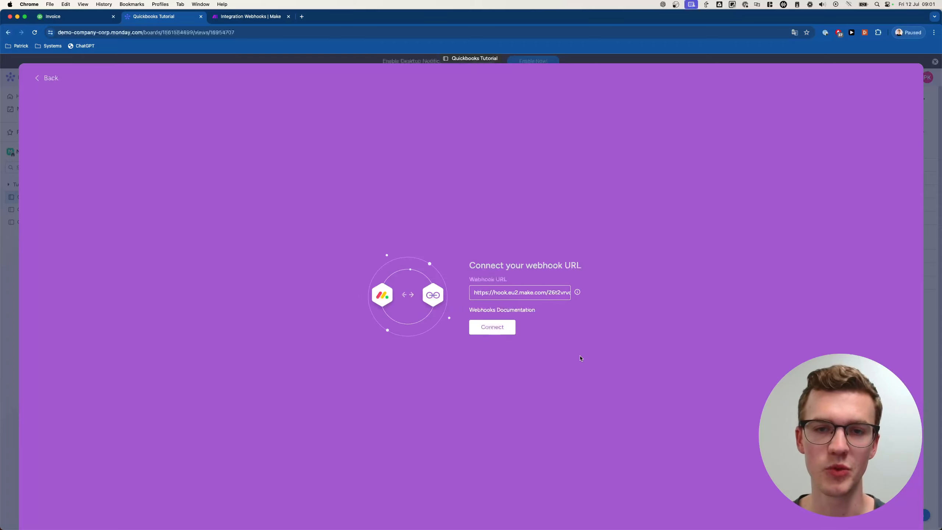
click(215, 20)
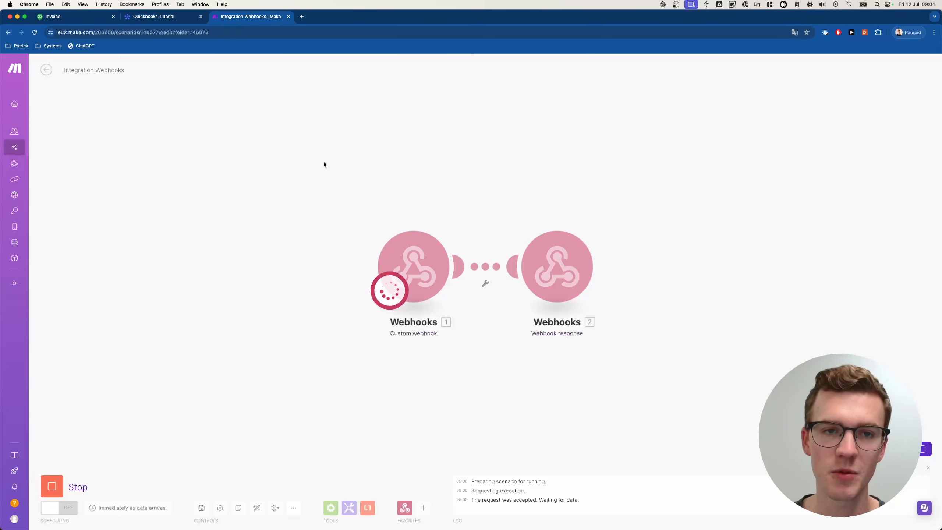
click(174, 17)
click(513, 327)
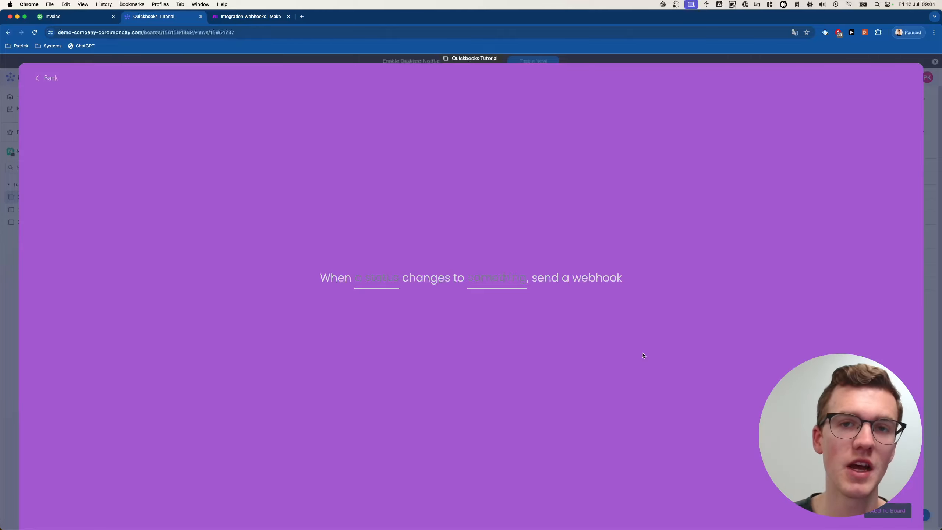
- Check the Make scenario's completed run and its webhook response body settings
click(259, 16)
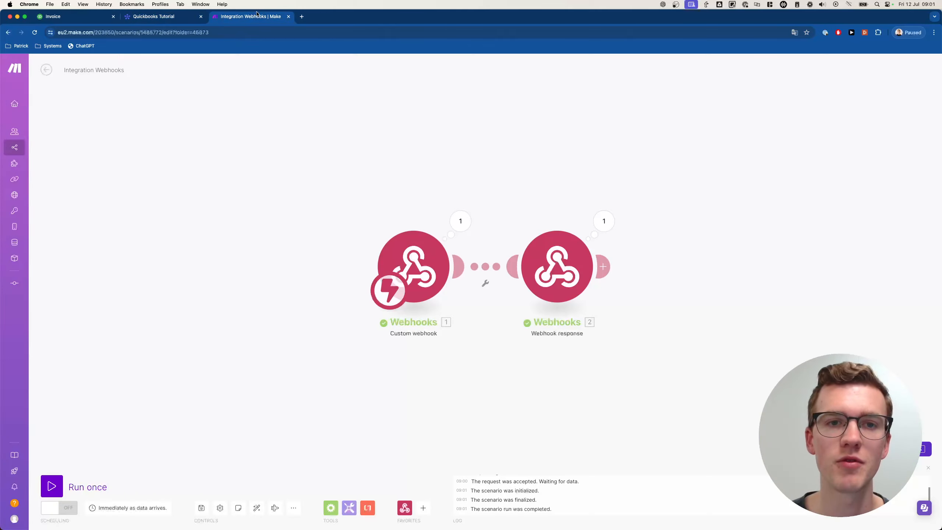
click(579, 256)
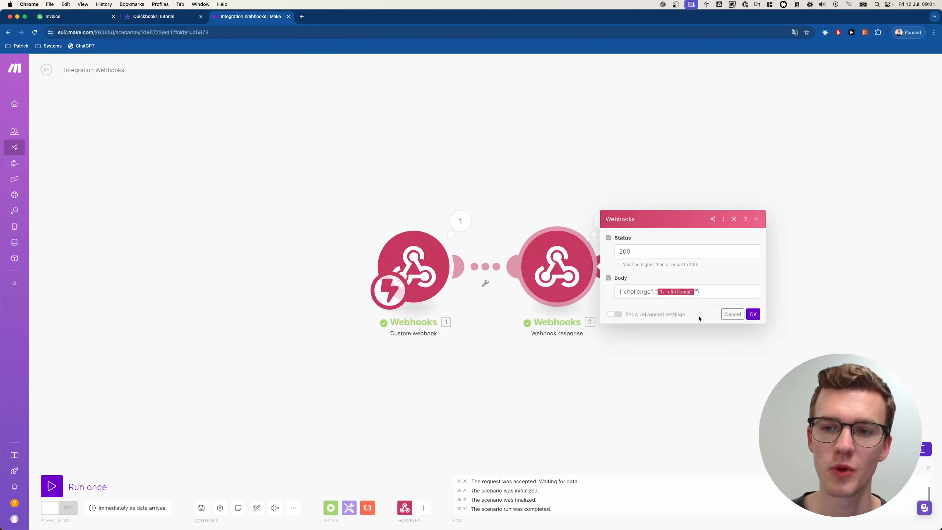
click(627, 293)
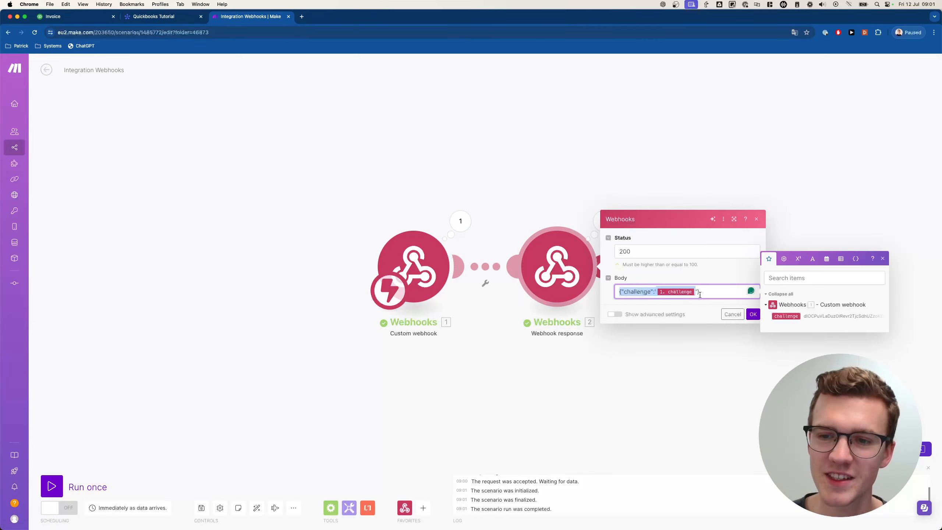
click(642, 333)
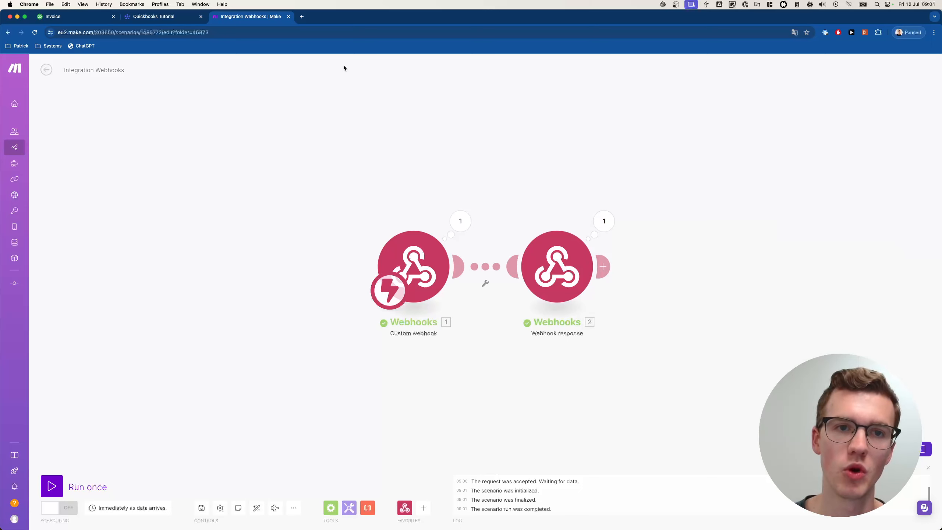
click(159, 18)
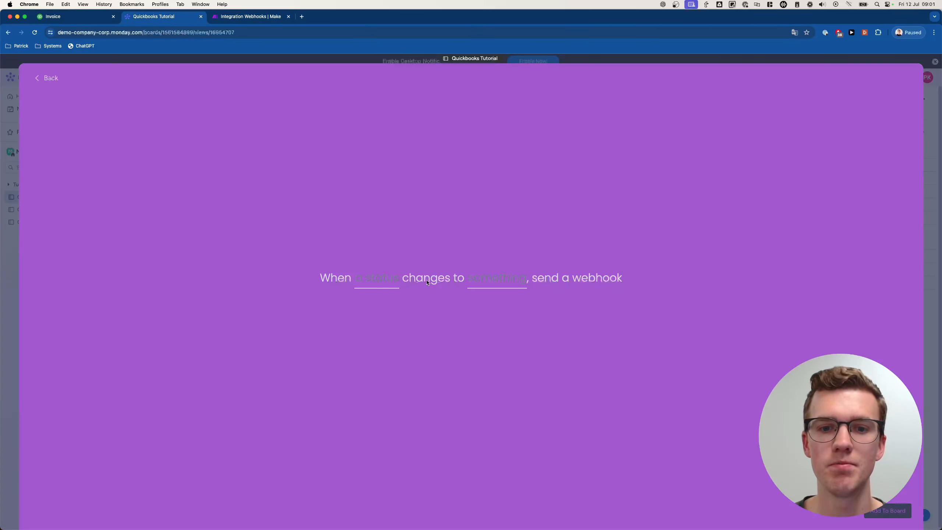
- Trigger the webhook when Status changes to Ready to Create, add it to the board, and close the Automation center
click(396, 282)
click(391, 310)
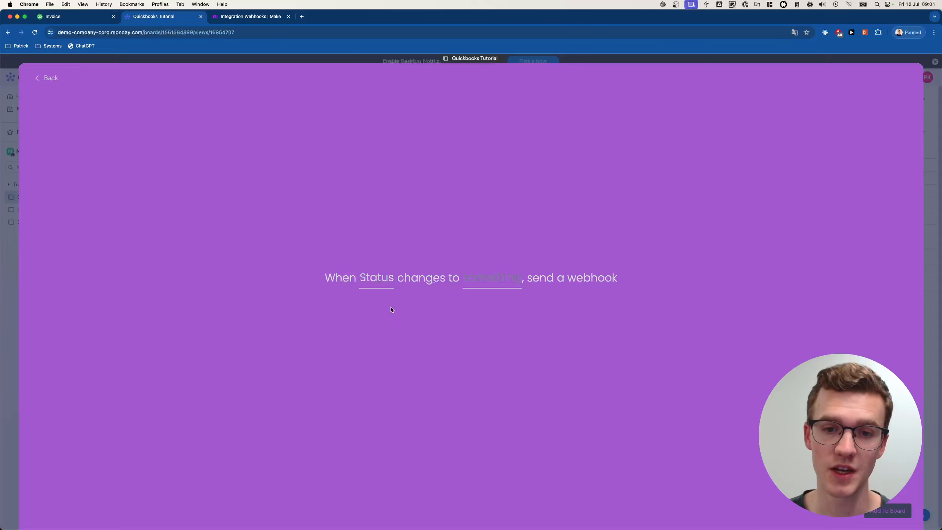
click(520, 292)
scroll(513, 320, down, 3)
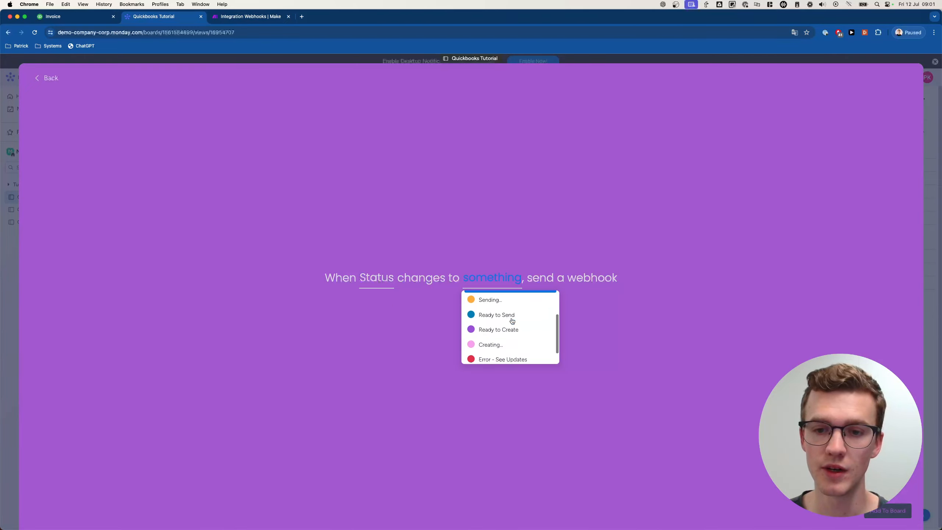
click(489, 329)
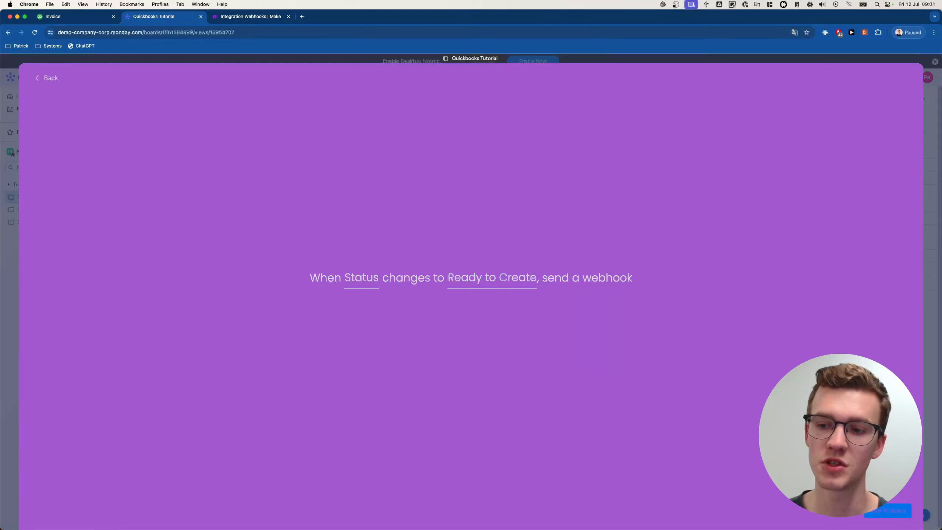
click(885, 511)
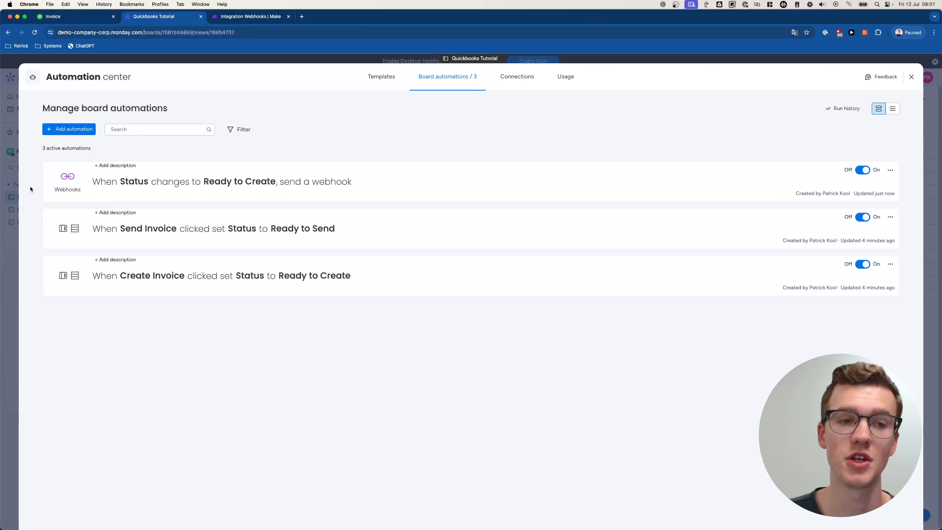
click(28, 203)
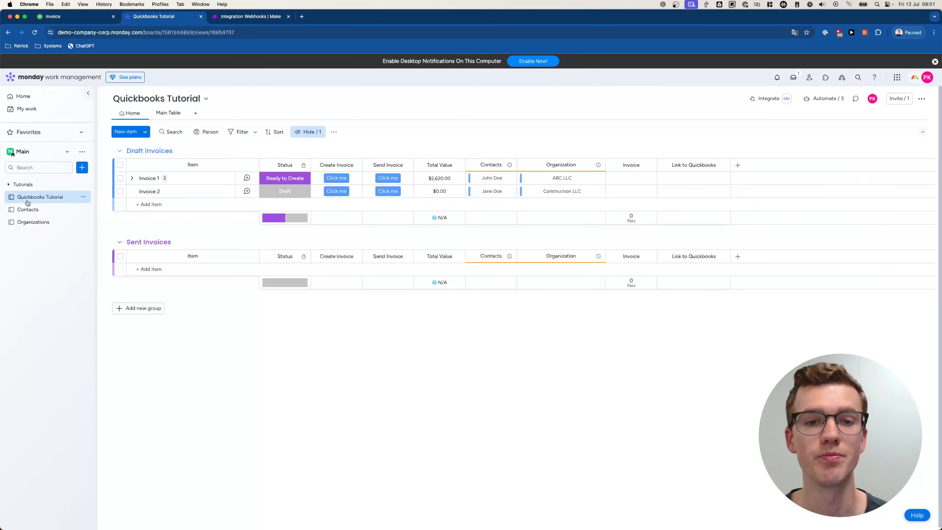
- Switch Invoice 1's status between Draft and Ready to Create several times to fire the webhook
click(260, 20)
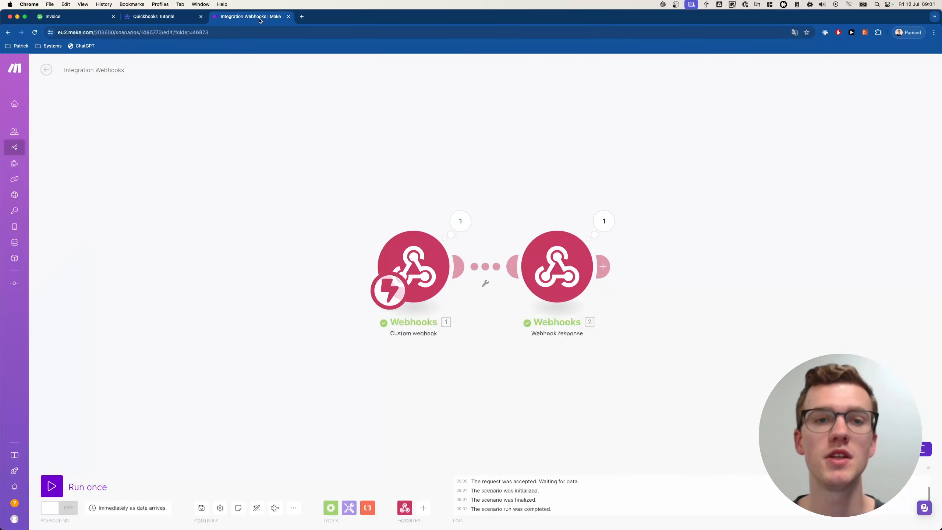
click(160, 17)
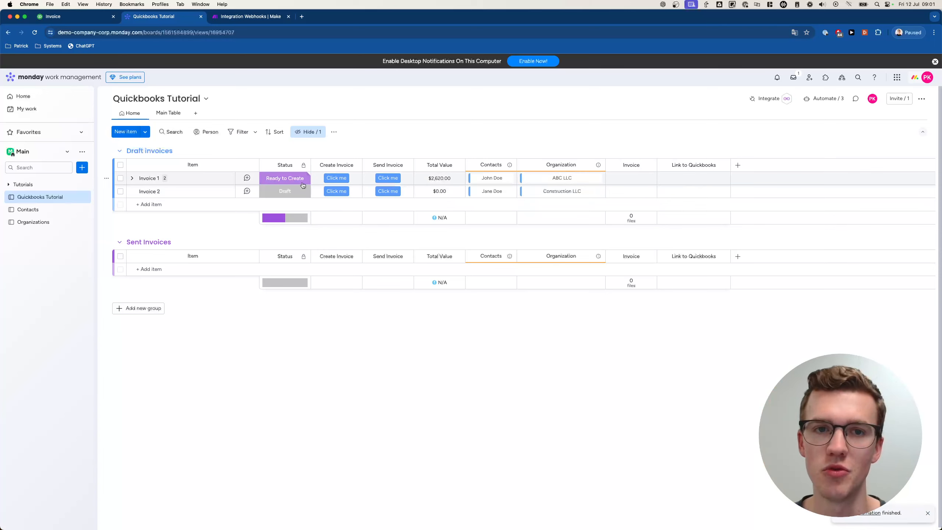
click(304, 182)
key(Escape)
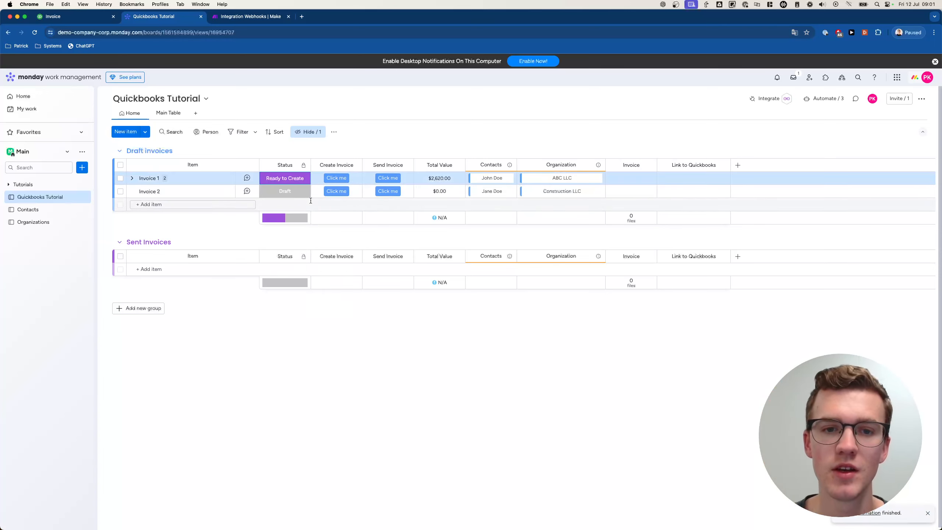
click(284, 180)
click(310, 202)
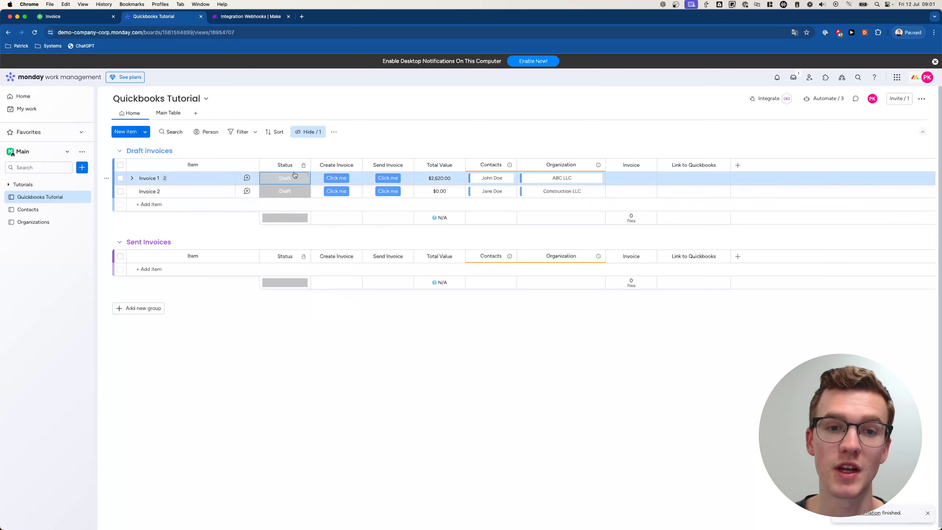
click(285, 179)
click(258, 242)
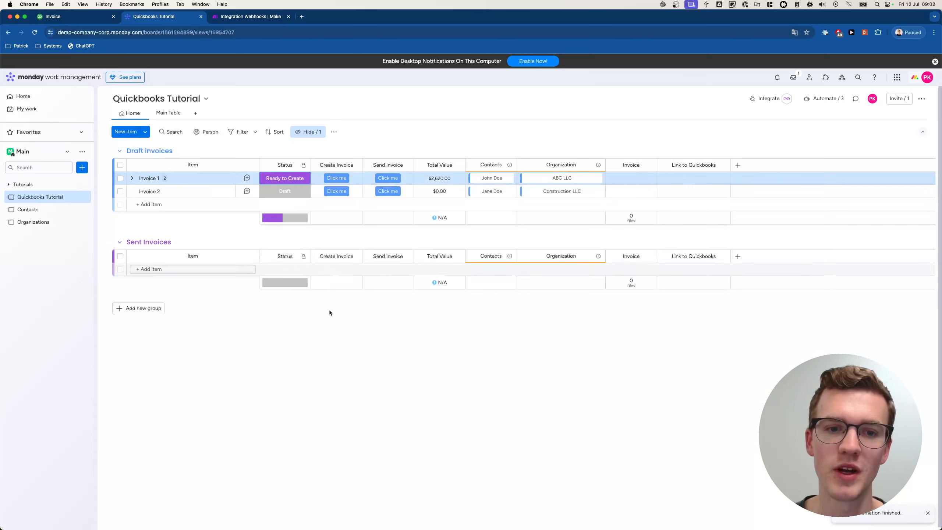
click(285, 178)
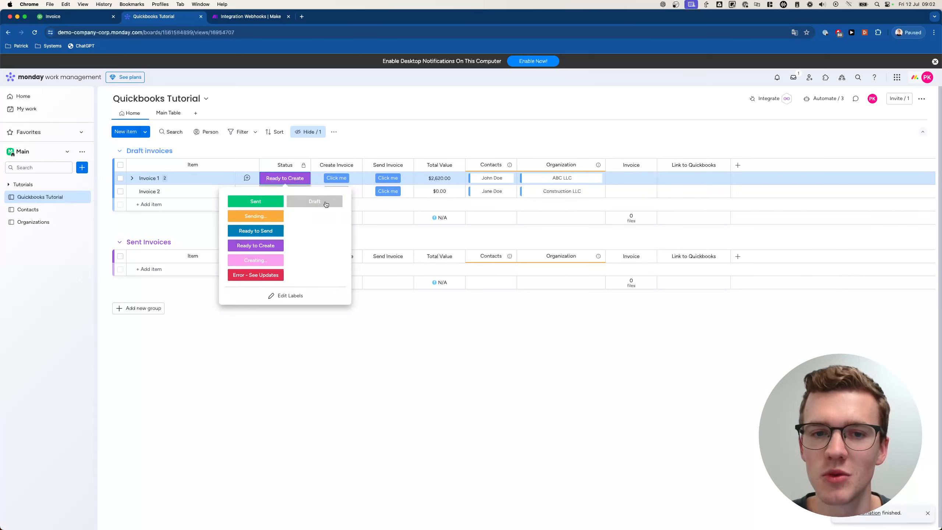
click(310, 201)
click(251, 16)
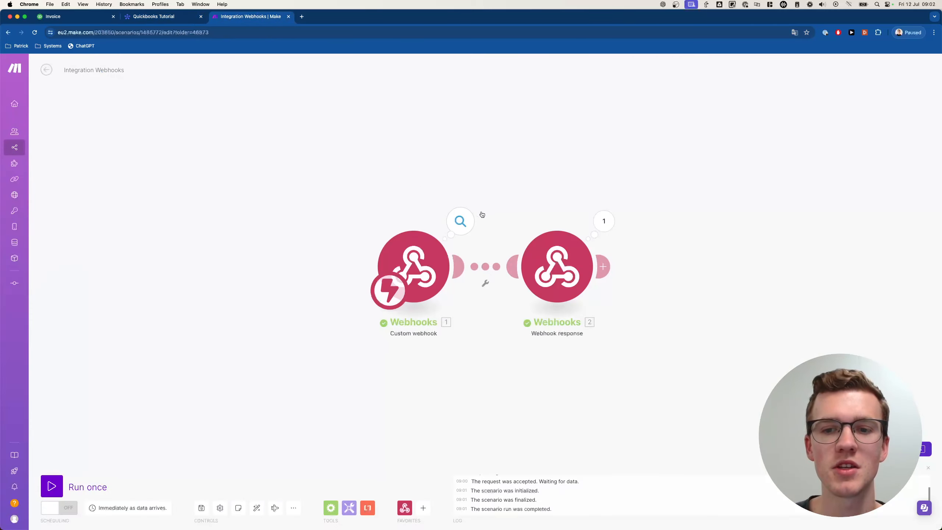
- Delete the Webhook response module and run the scenario once using existing queued data
right_click(566, 267)
click(586, 355)
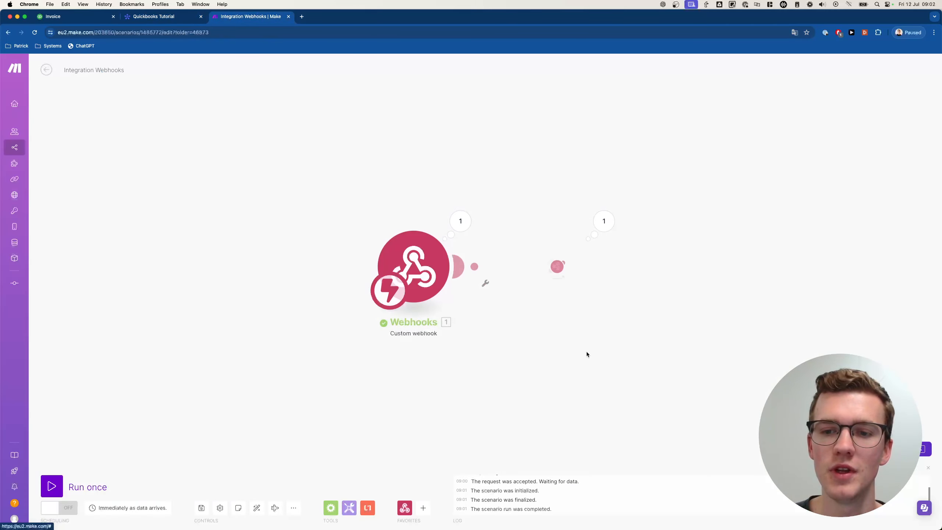
click(68, 485)
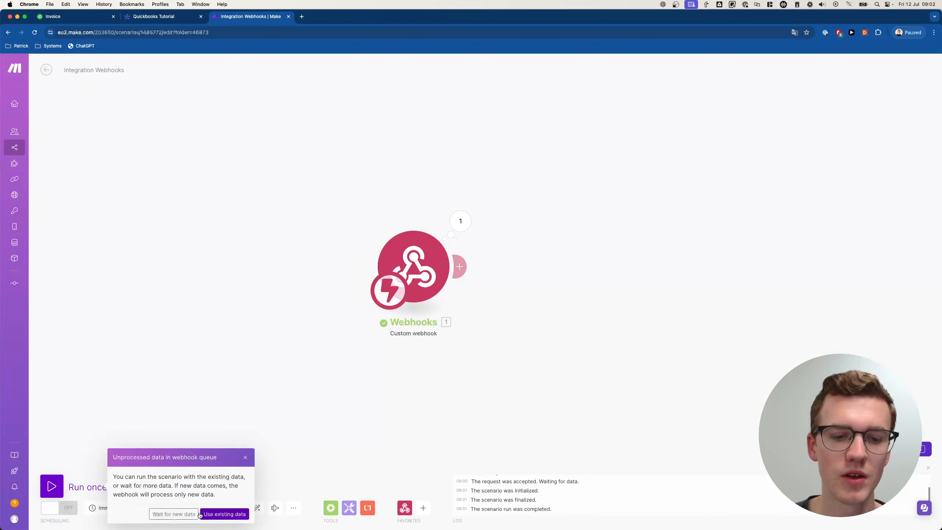
click(211, 514)
click(193, 17)
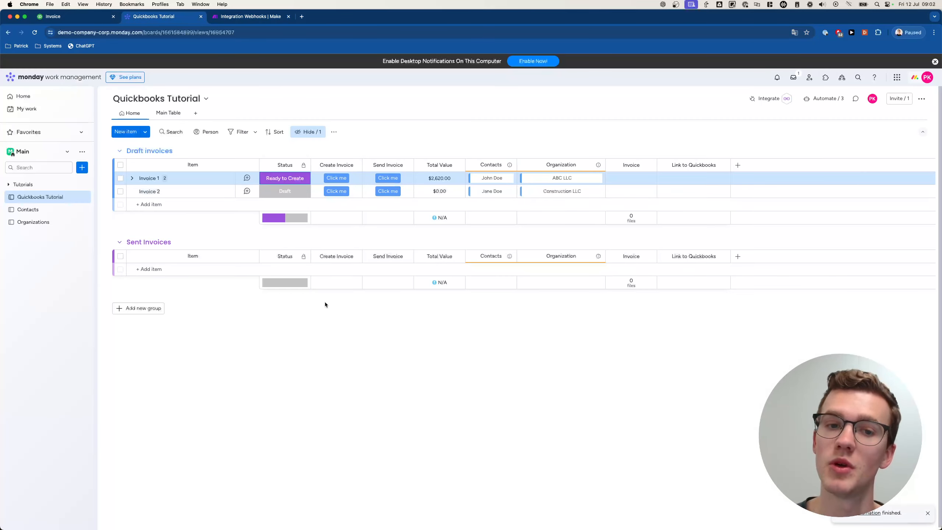
click(256, 16)
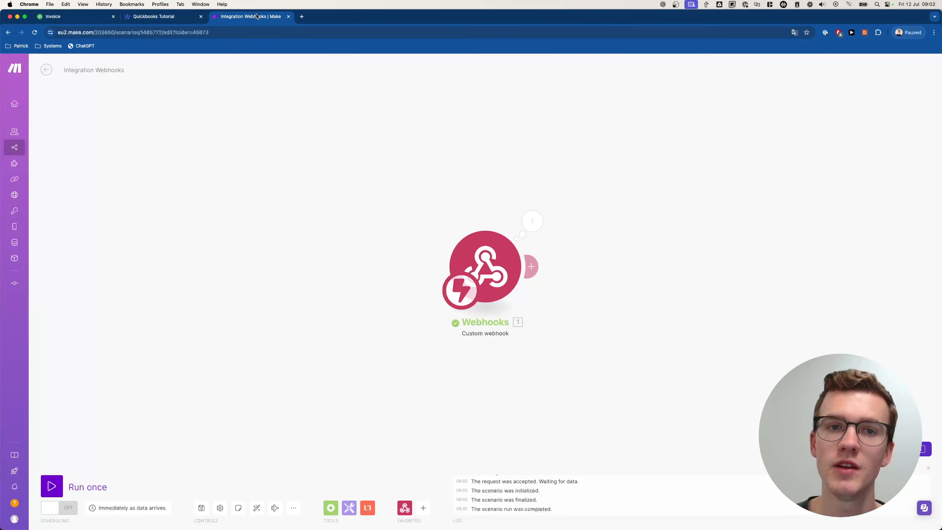
click(532, 221)
click(588, 239)
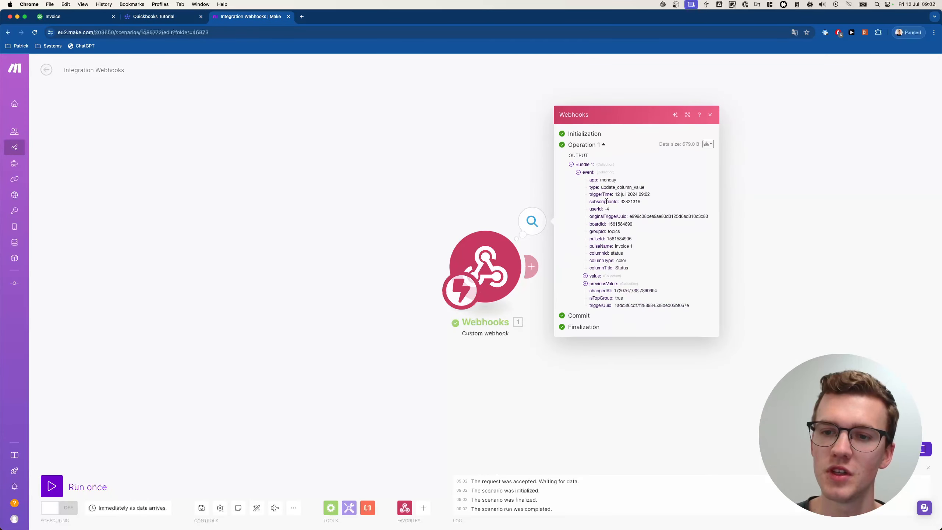
drag(593, 238, 643, 241)
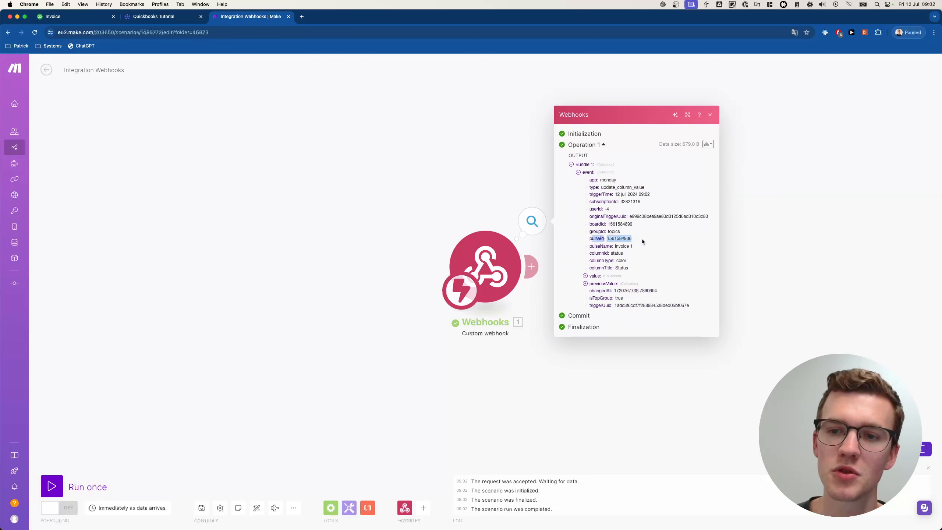
click(655, 246)
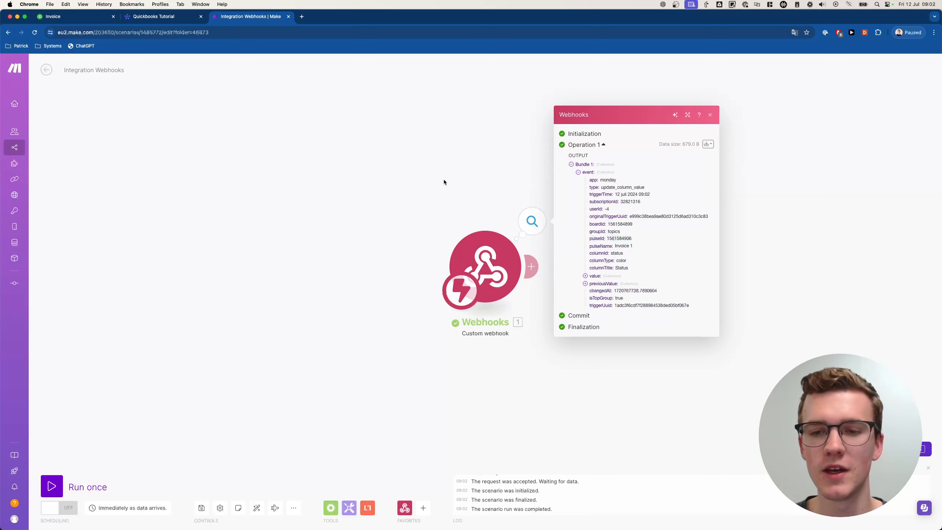
click(475, 171)
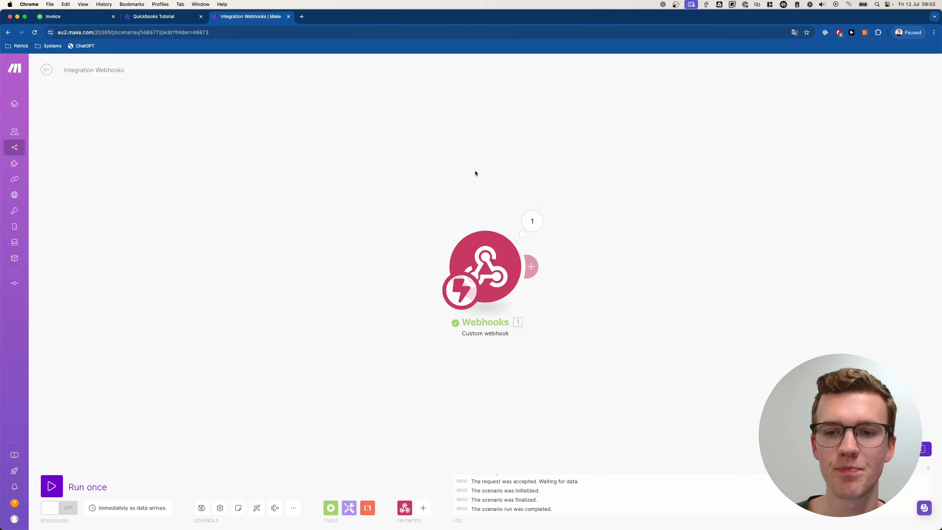
- Add a new module after the Custom webhook
drag(506, 198, 430, 186)
click(455, 255)
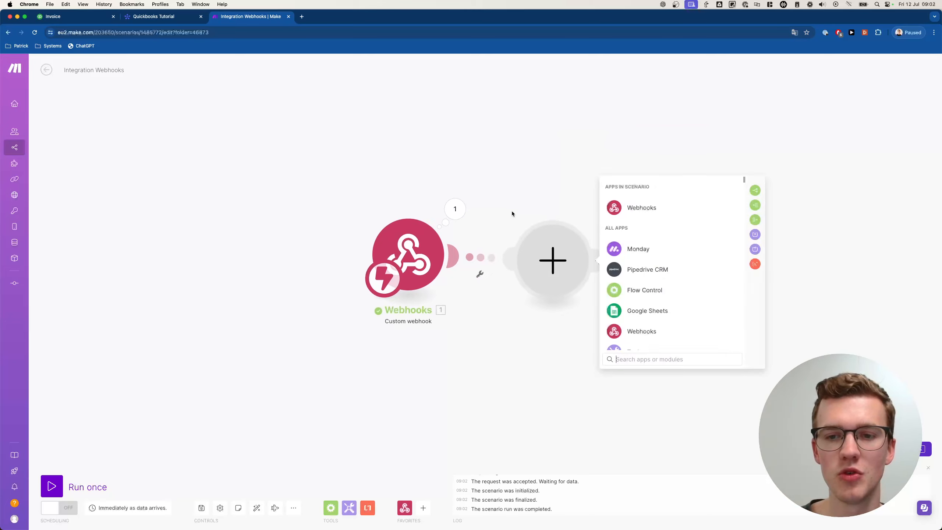
click(512, 211)
click(455, 255)
click(476, 247)
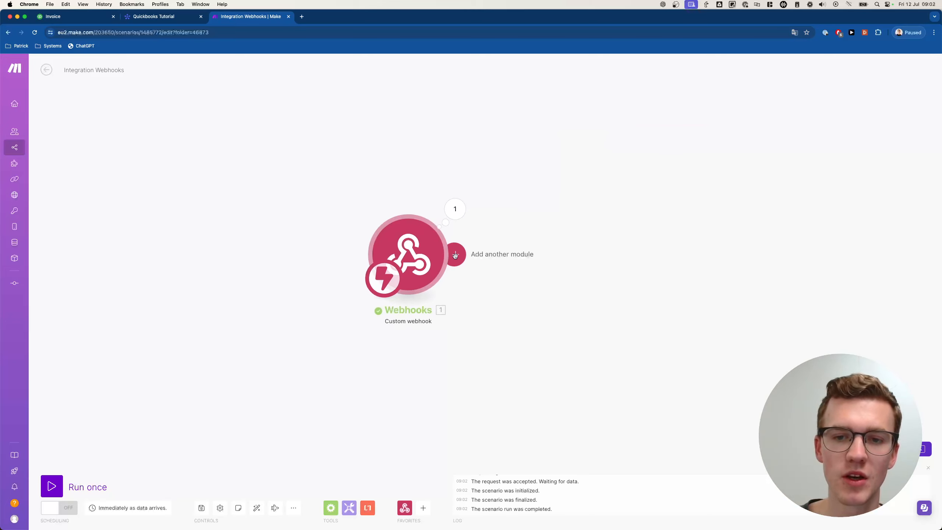
click(455, 255)
- Add a Monday 'Get an Item' module after the webhook
click(641, 244)
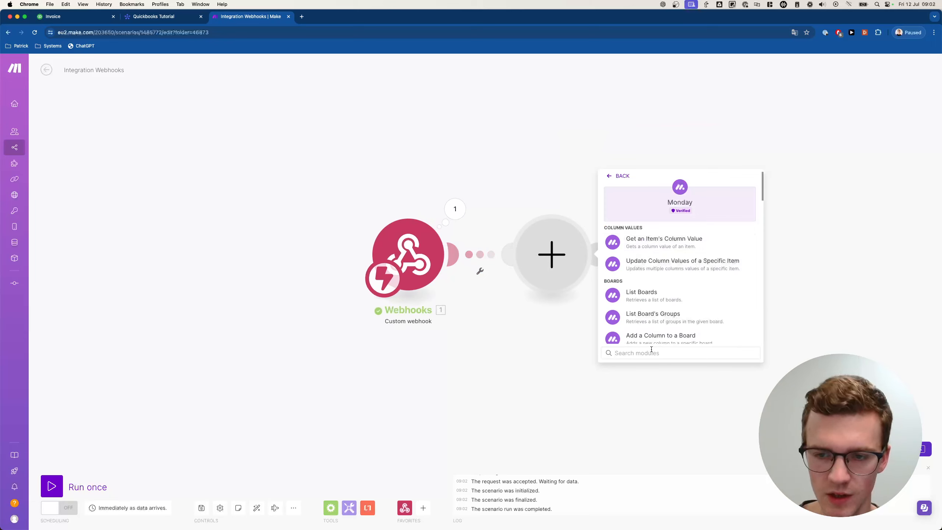
text(get ani)
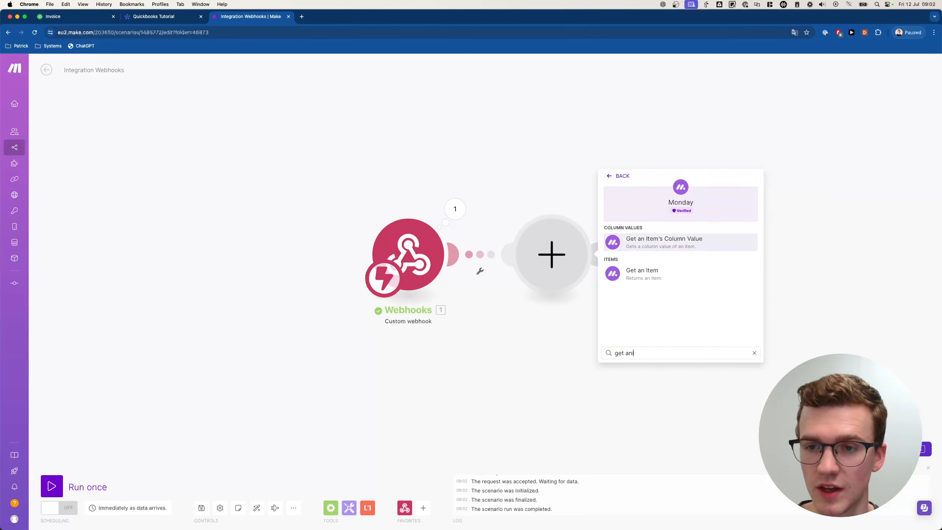
click(675, 277)
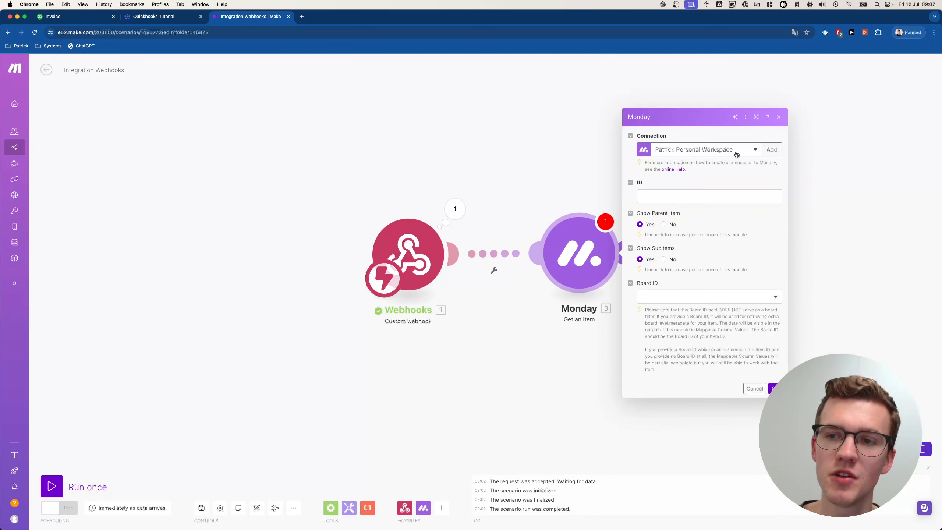
- Create a new monday connection named 'Monday Quickbooks Tutorial'
click(773, 151)
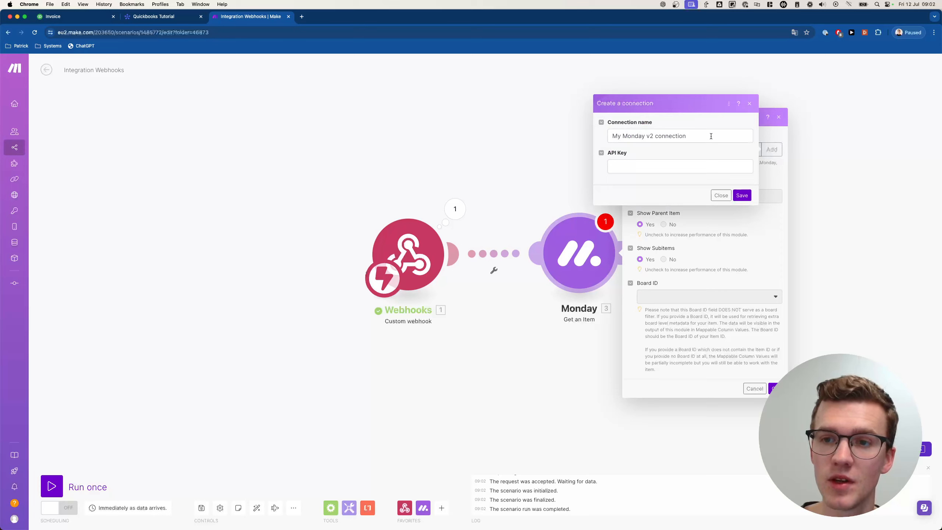
triple_click(711, 137)
text(Monday )
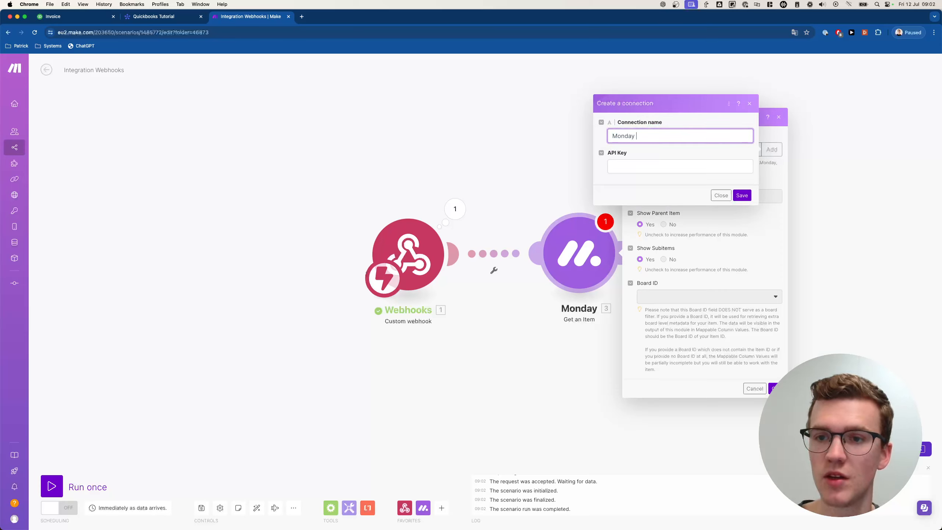
text(Quickboks)
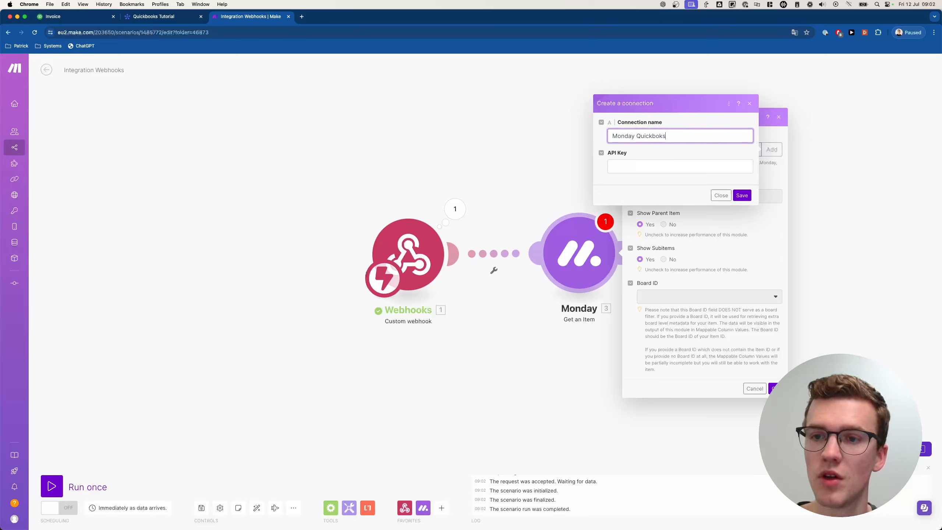
key(BackSpace)
key(BackSpace)
key(BackSpace)
text(ooks Tutorial)
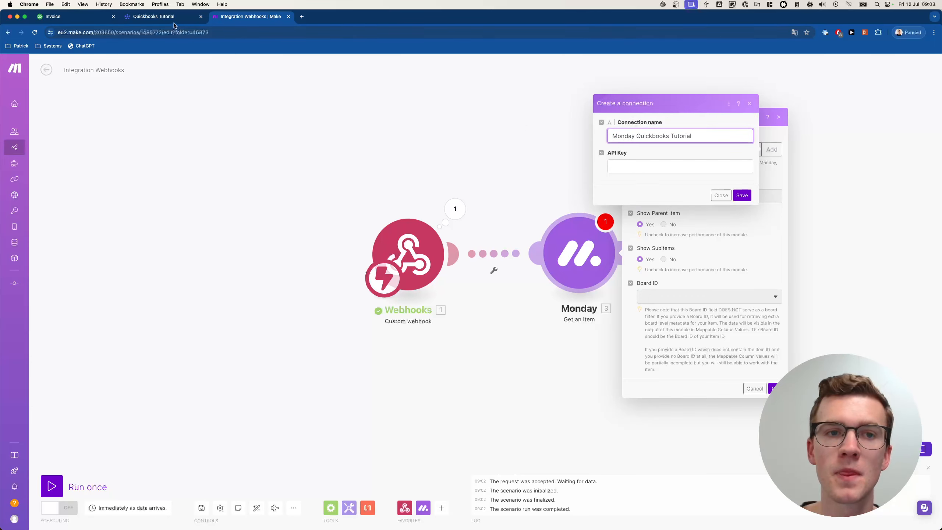
key(ctrl+shift+Tab)
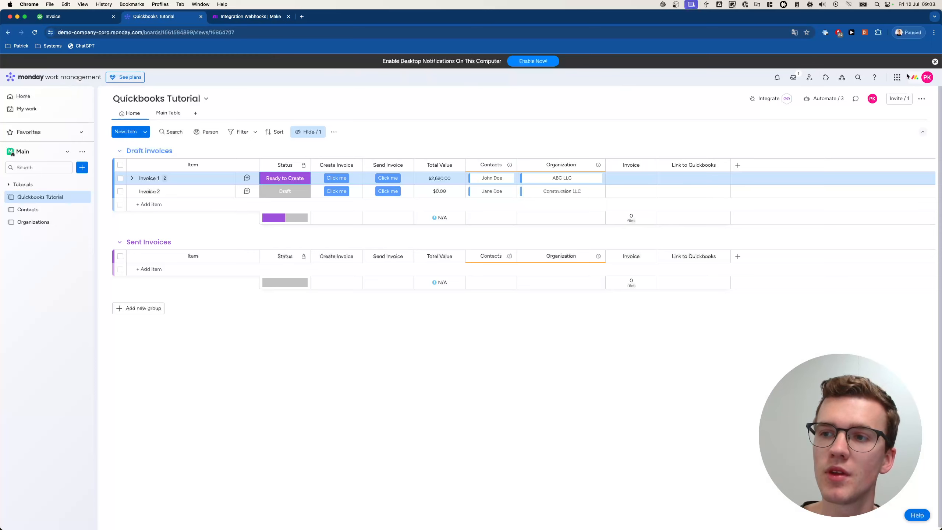
- Reveal and copy the personal API token from the Developer Center's My access tokens page
click(922, 77)
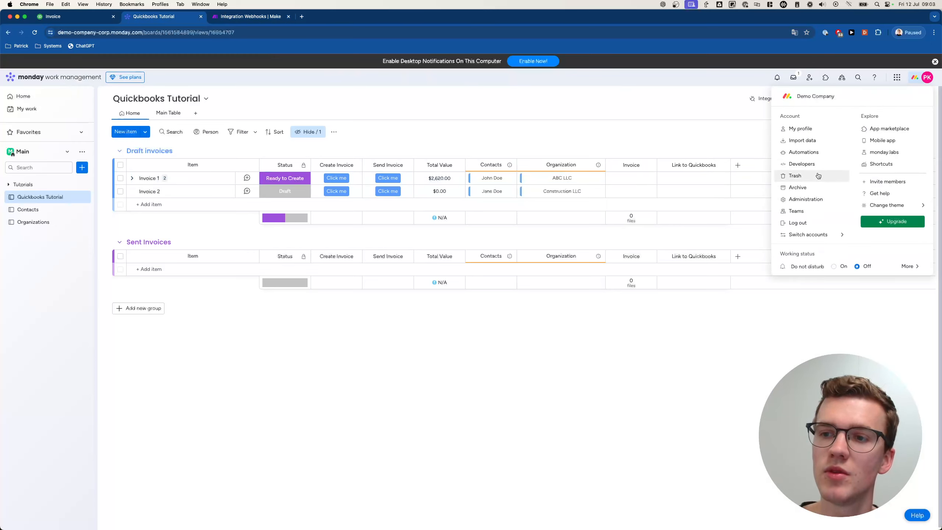
click(802, 164)
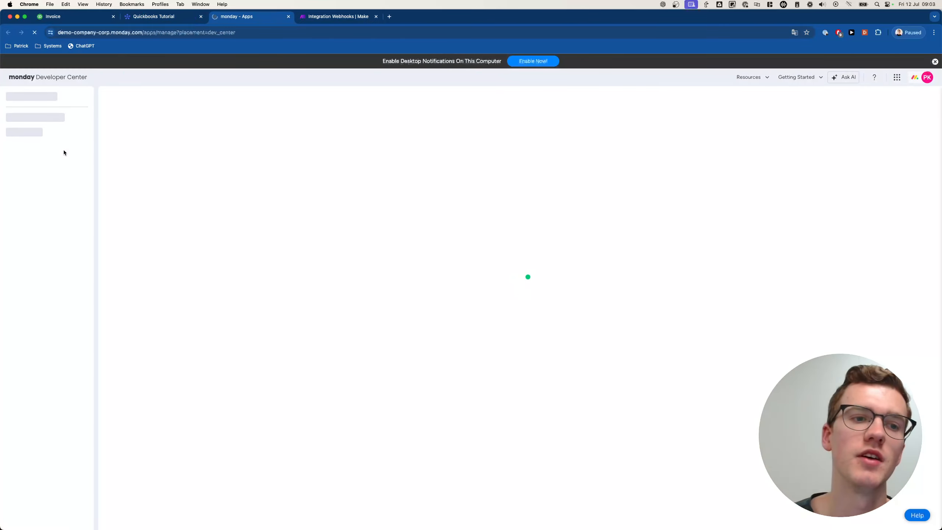
click(42, 129)
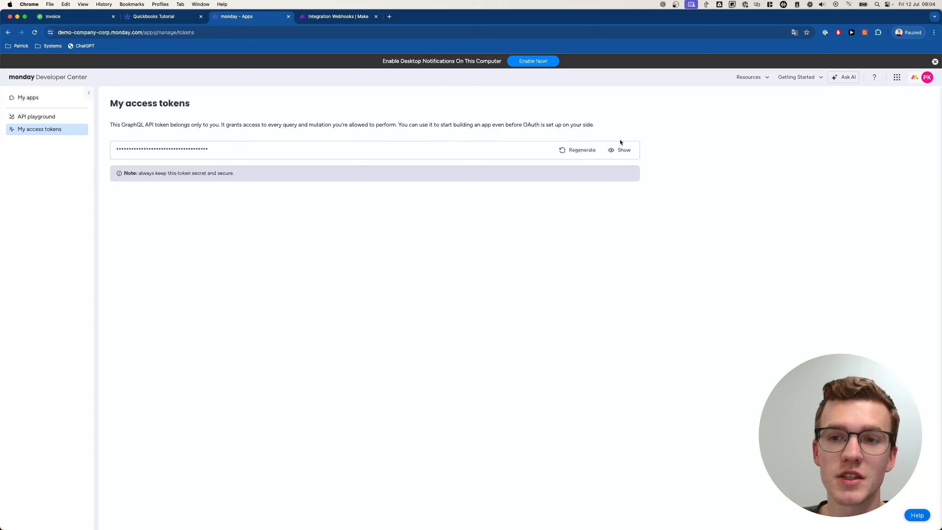
click(618, 150)
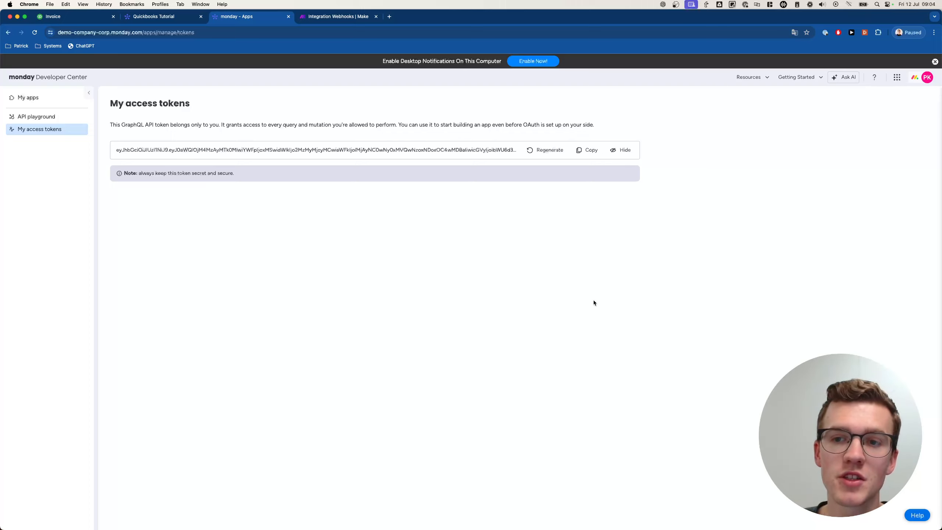
click(587, 150)
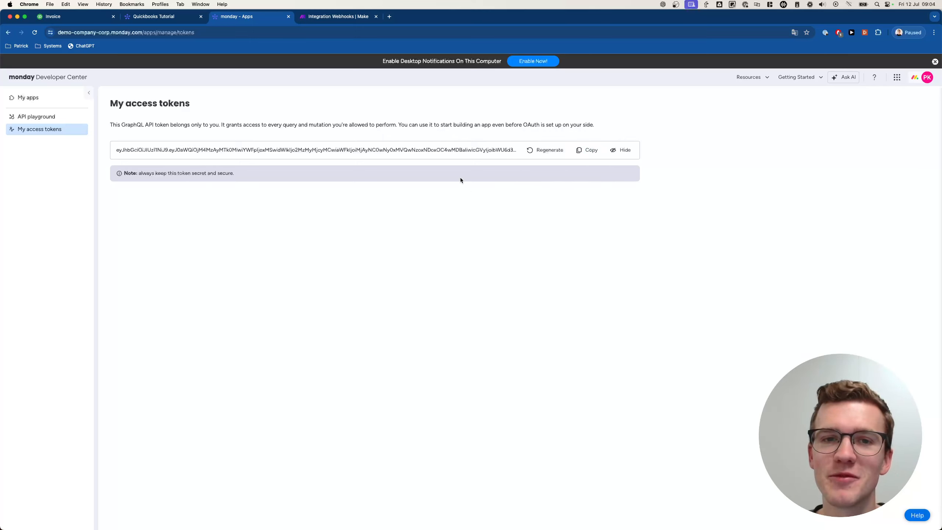
click(587, 150)
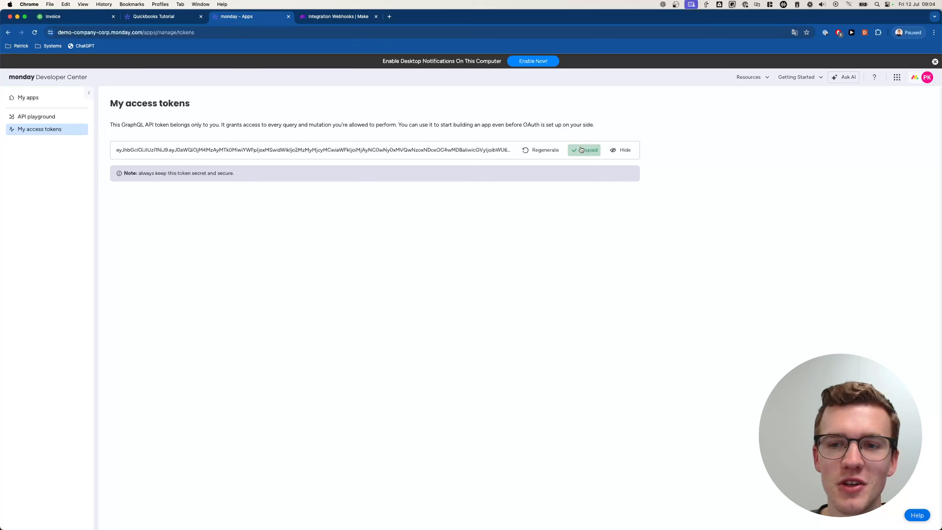
click(338, 17)
- Paste the copied token as the API key and save the Monday connection
click(638, 163)
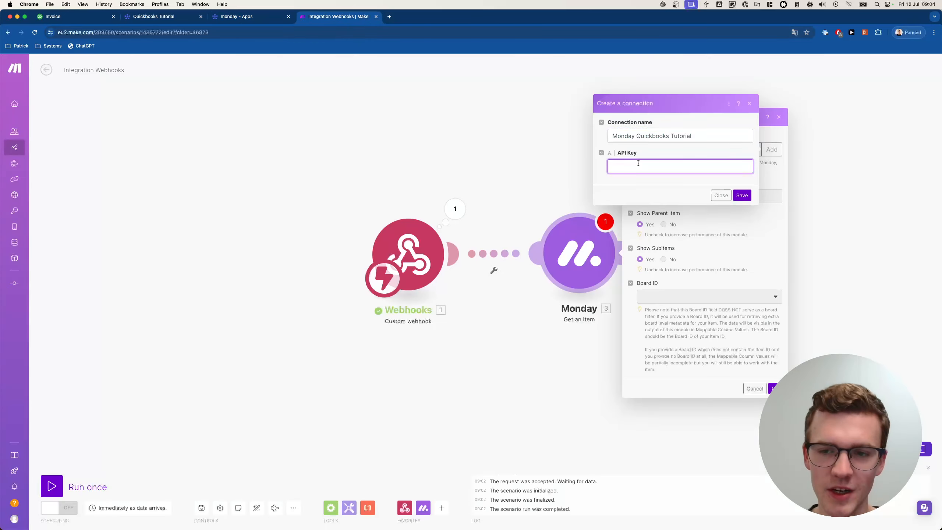
key(super+v)
click(741, 195)
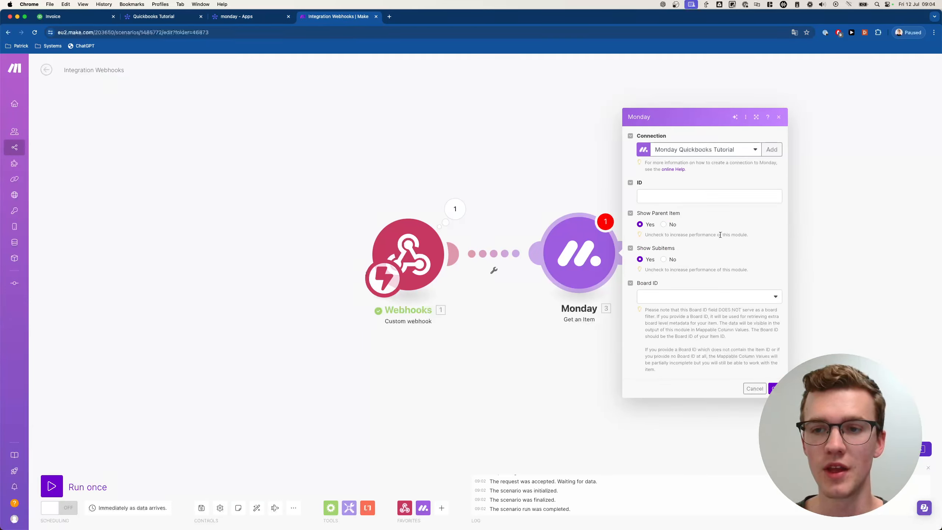
- Map the webhook's pulseId to the item ID and set Board ID to Quickbooks Tutorial
click(697, 201)
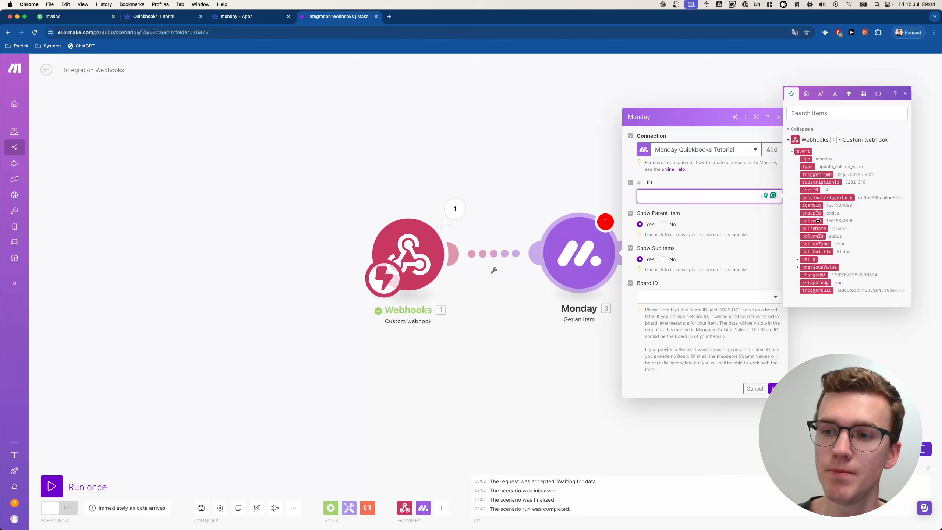
drag(810, 220, 697, 198)
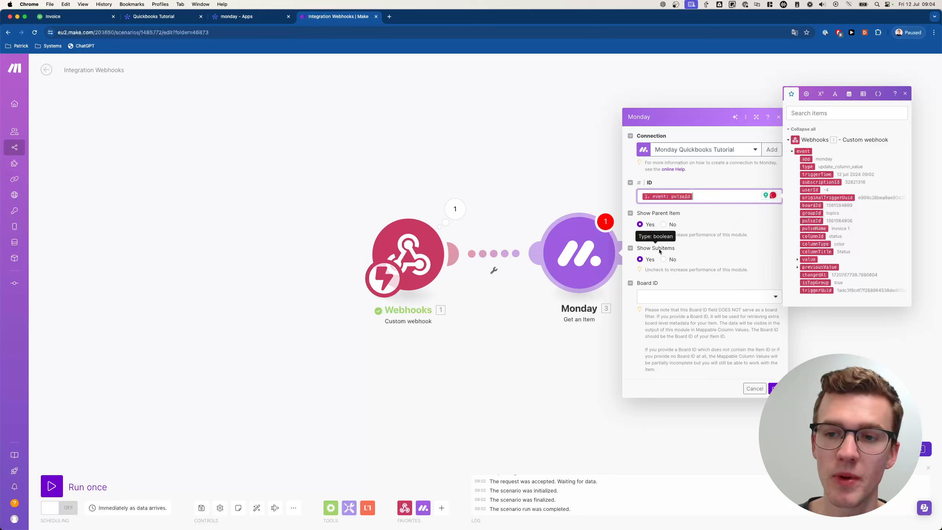
click(652, 299)
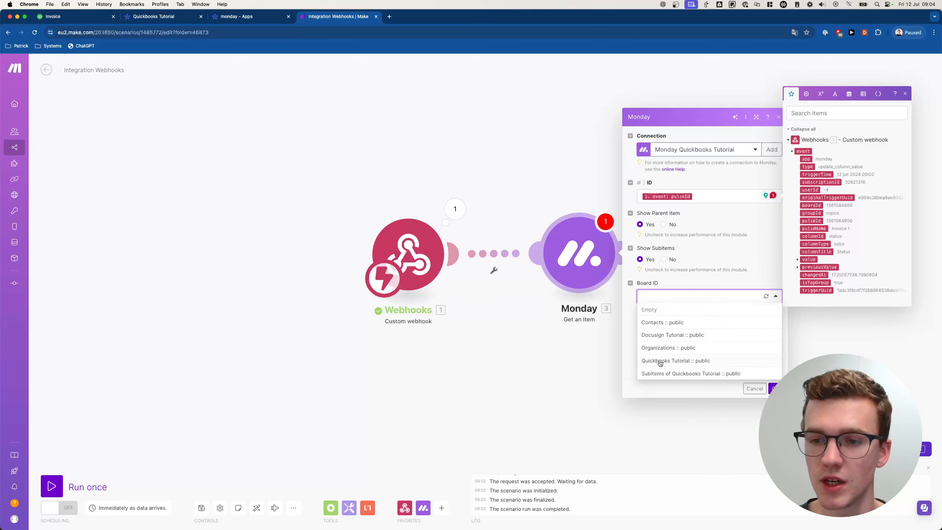
click(658, 363)
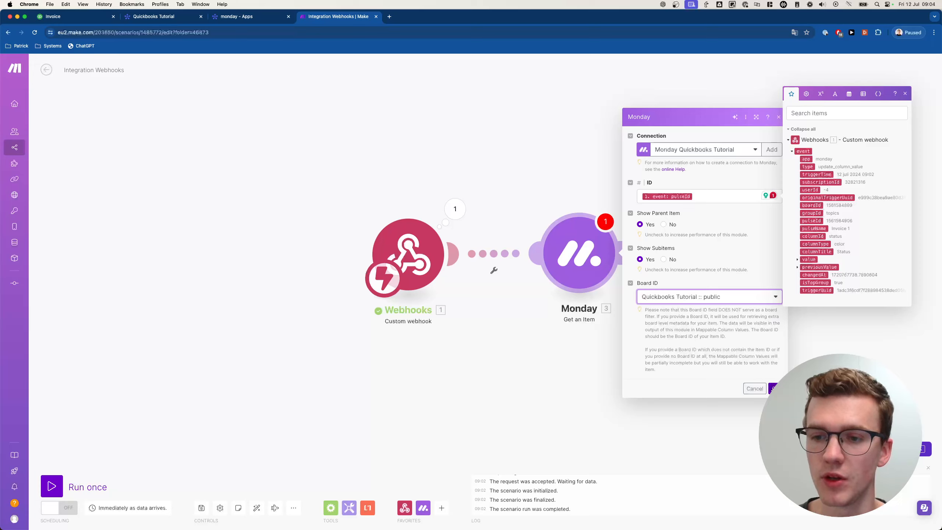
click(774, 388)
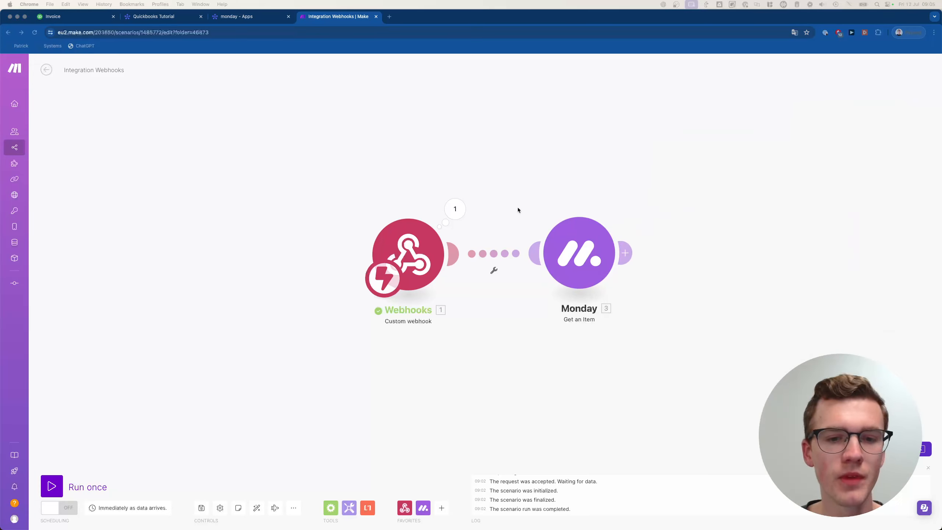
- Run the scenario once, waiting for new webhook data
click(579, 190)
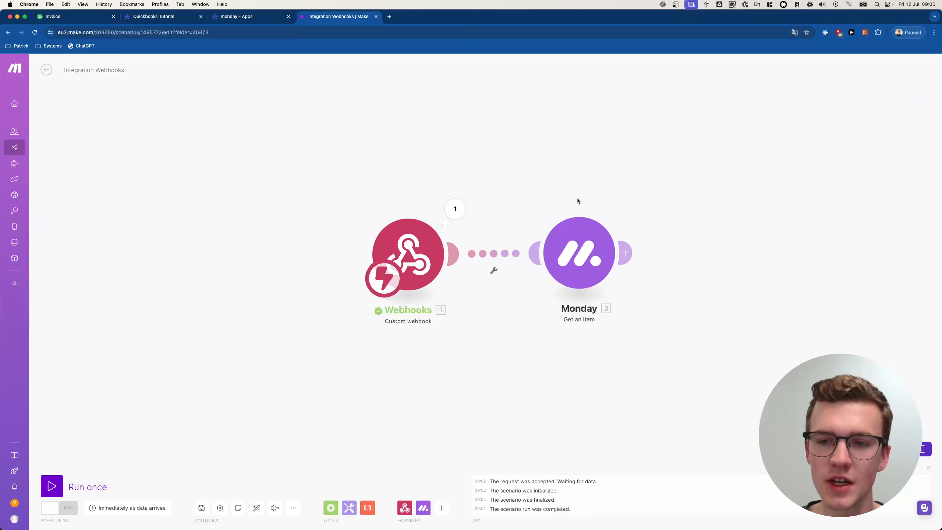
drag(614, 222, 566, 223)
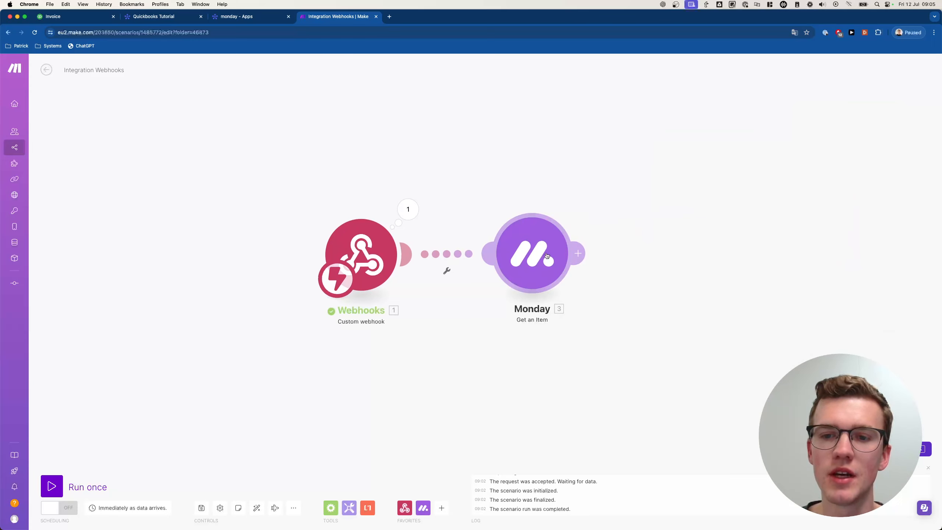
click(53, 486)
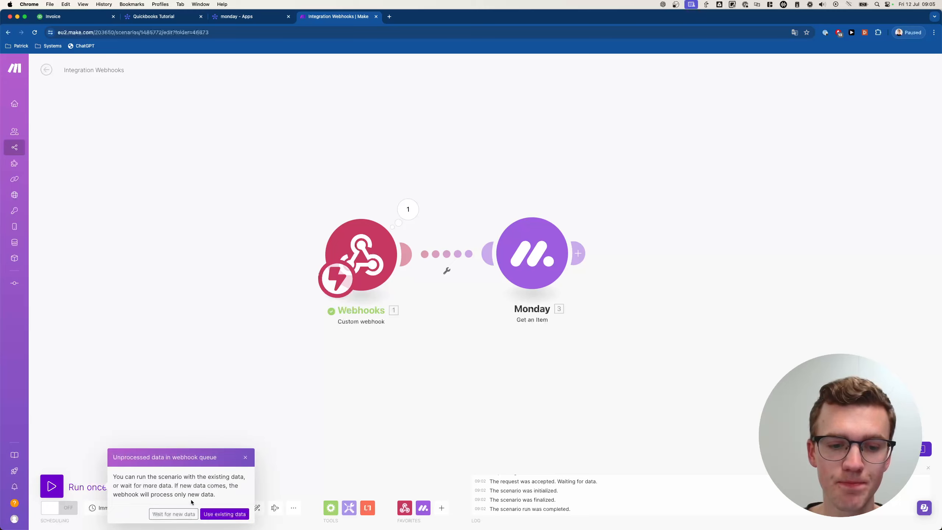
click(187, 513)
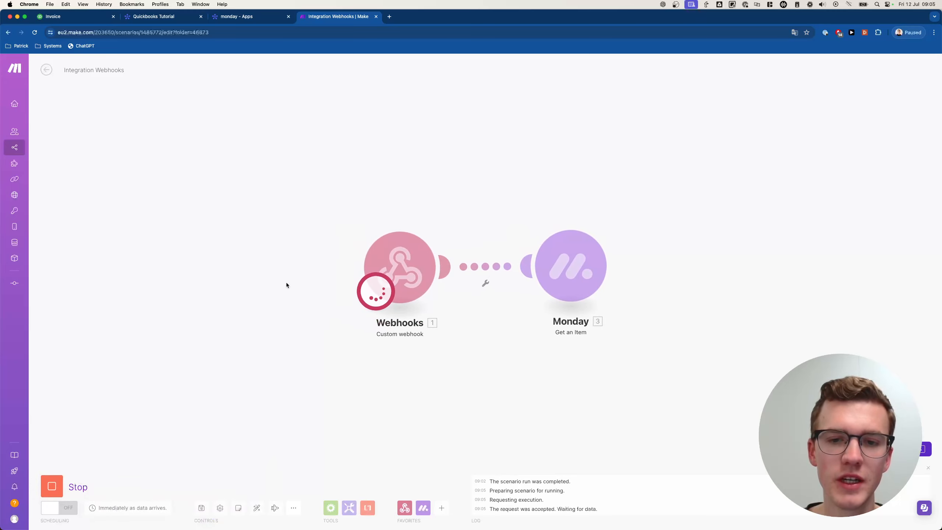
click(288, 16)
click(185, 19)
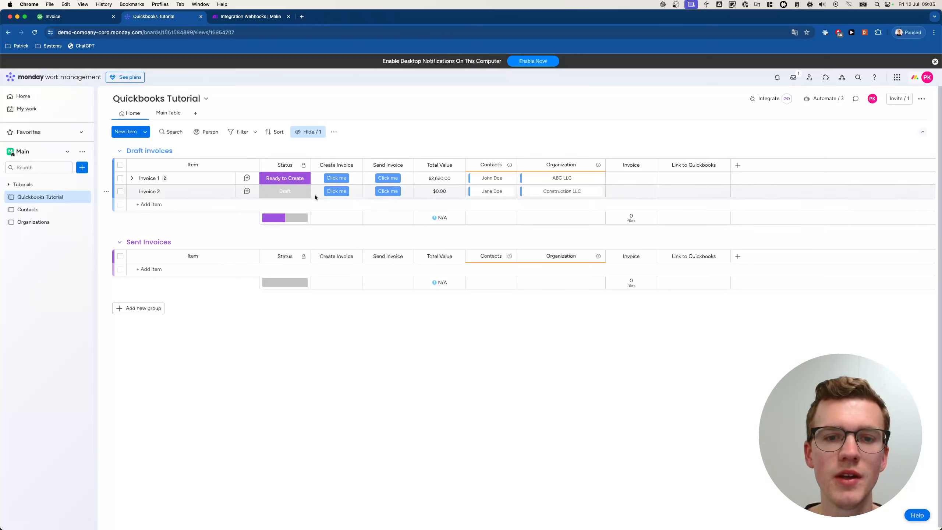
- Trigger Invoice 1's Create Invoice action and status change, then open the Monday module's run output
click(334, 178)
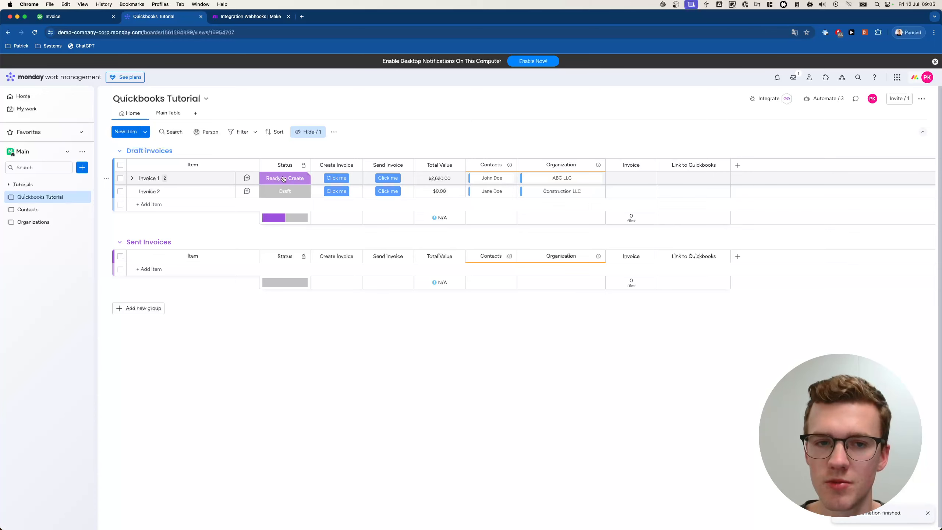
click(282, 178)
click(311, 200)
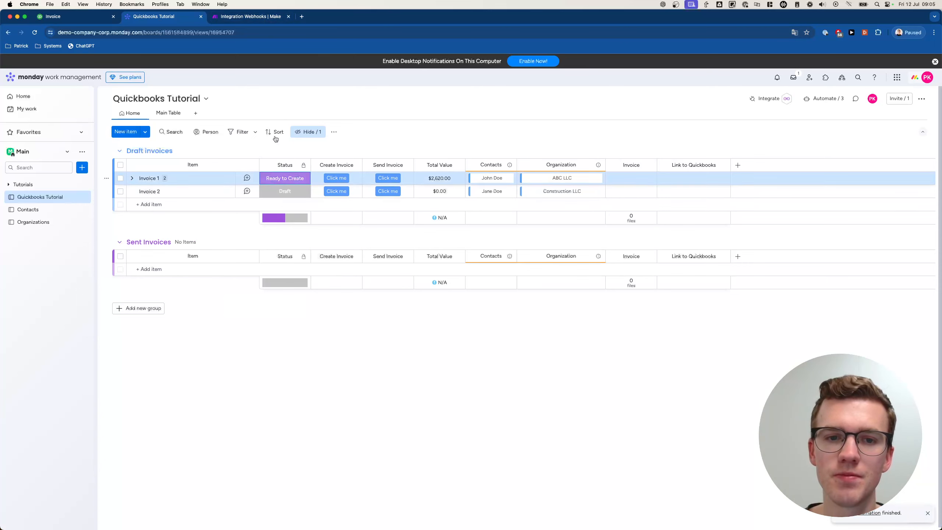
click(249, 16)
drag(505, 179, 401, 176)
click(504, 216)
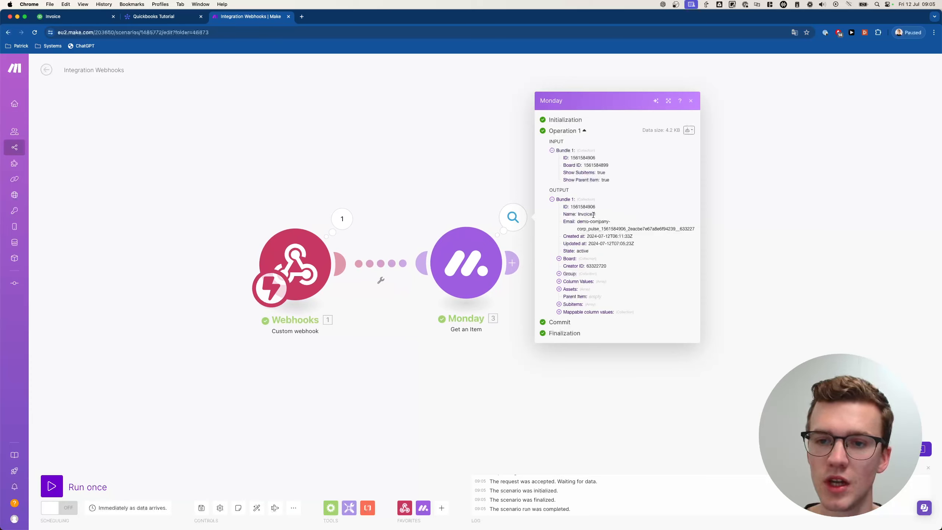
- Expand the Monday module's output Column Values, including Status, then close and reopen the output
click(582, 282)
click(573, 278)
click(581, 270)
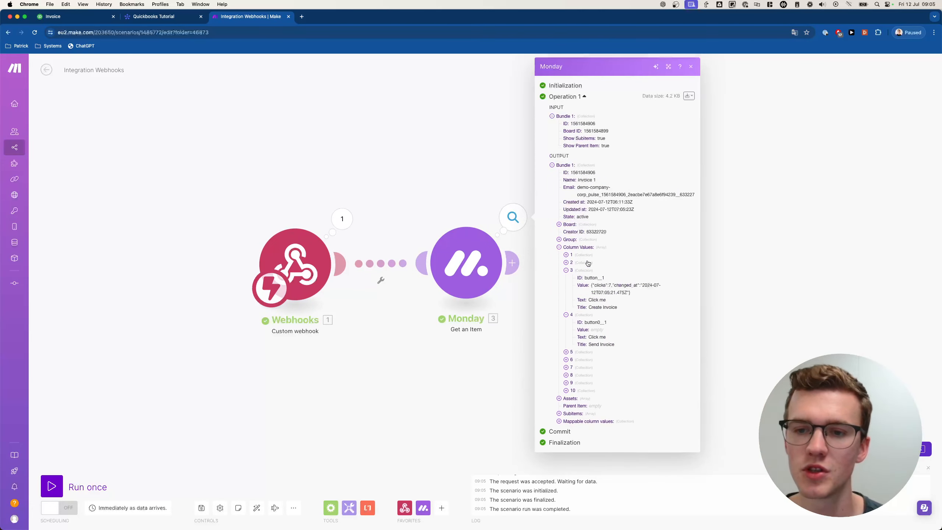
click(588, 262)
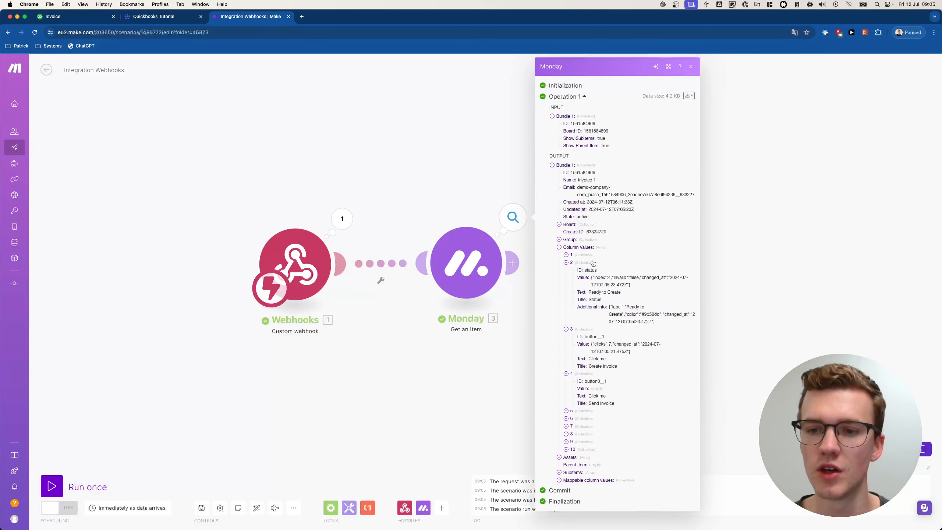
click(451, 193)
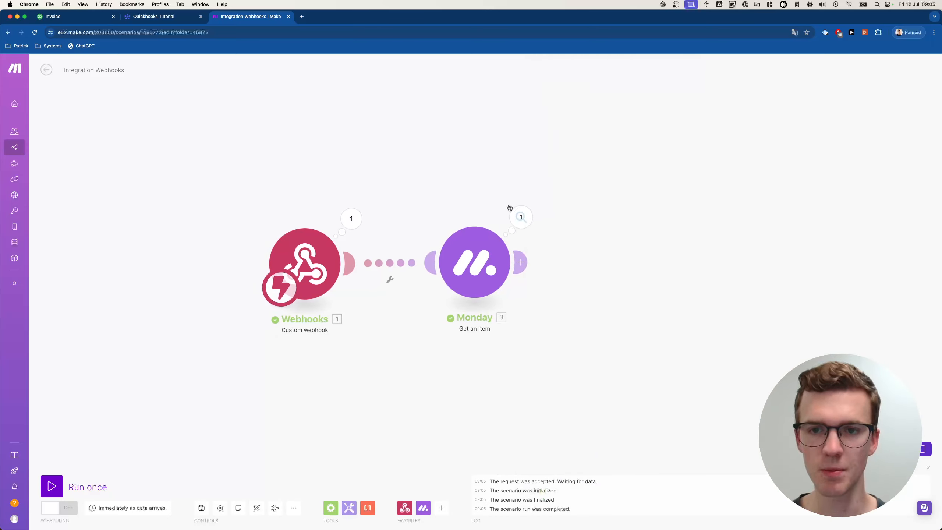
click(512, 217)
click(448, 191)
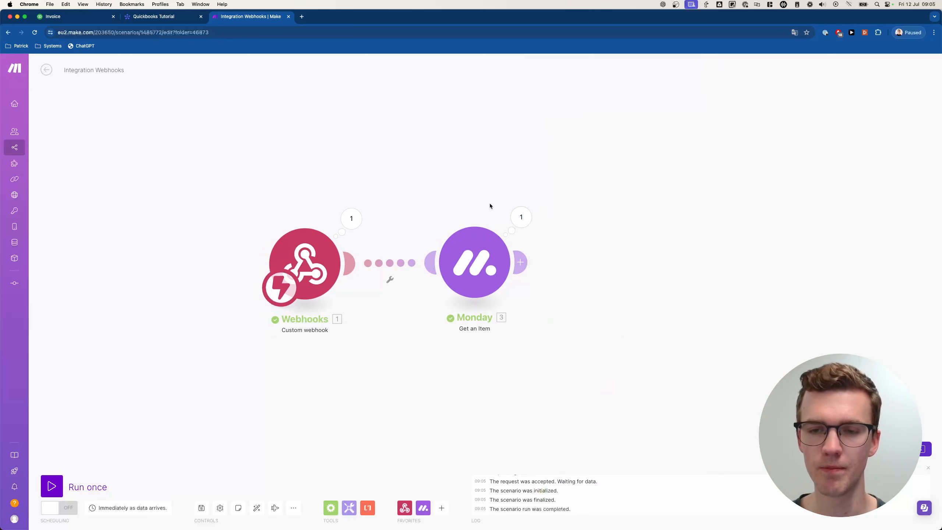
click(520, 217)
- Expand the output's Subitems, showing the Television subitem's column values
click(587, 283)
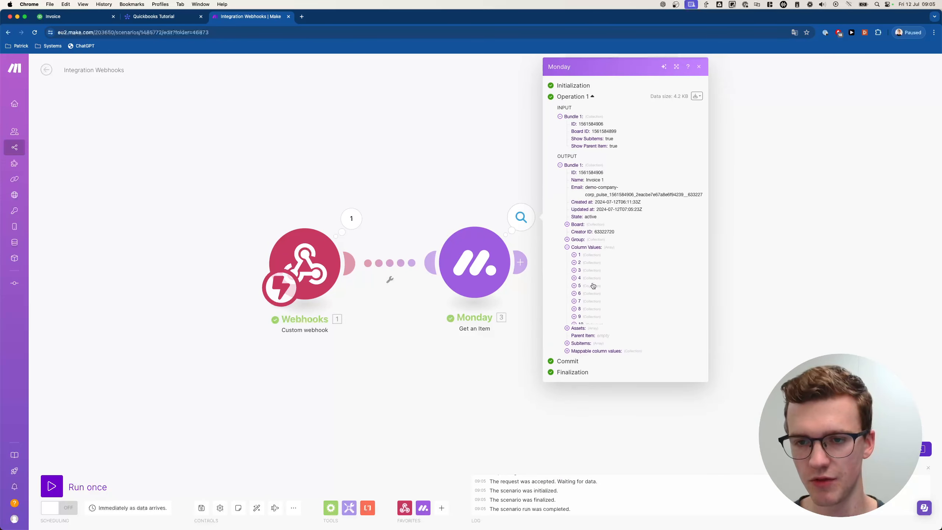
click(590, 252)
click(584, 306)
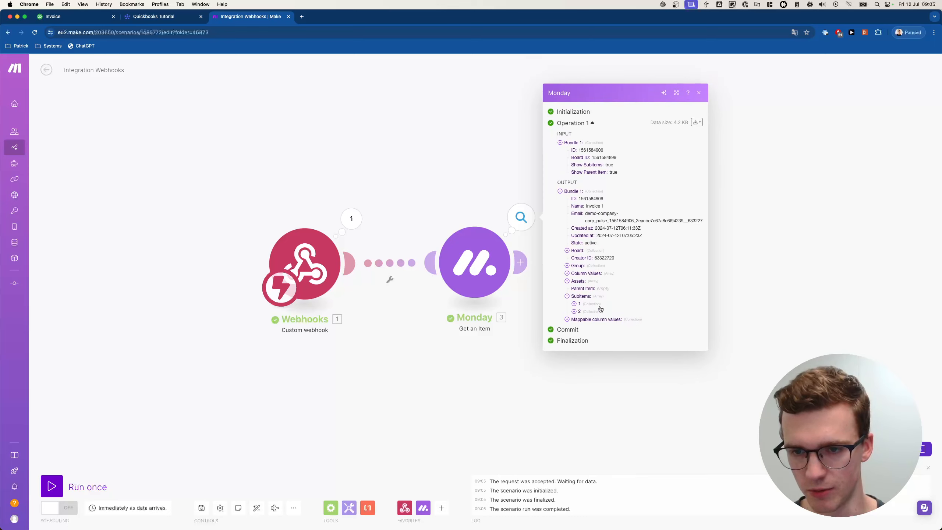
click(596, 306)
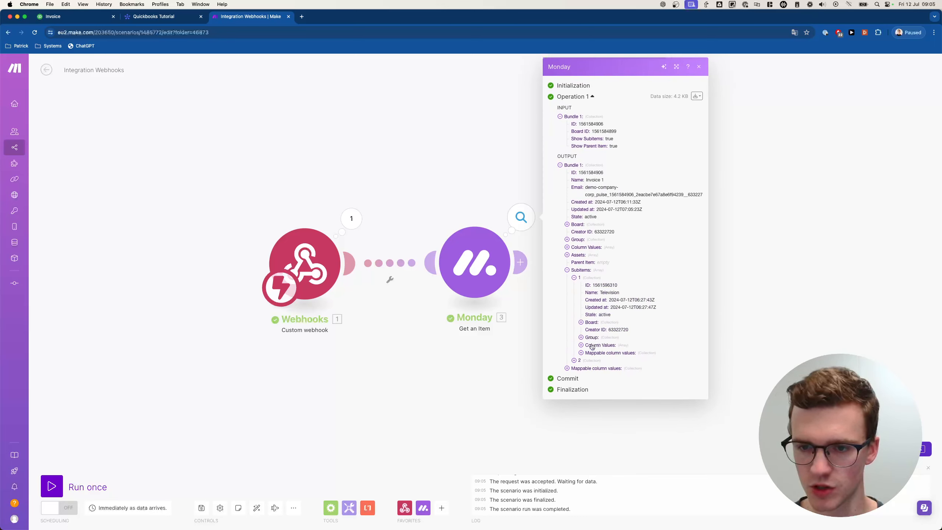
click(592, 346)
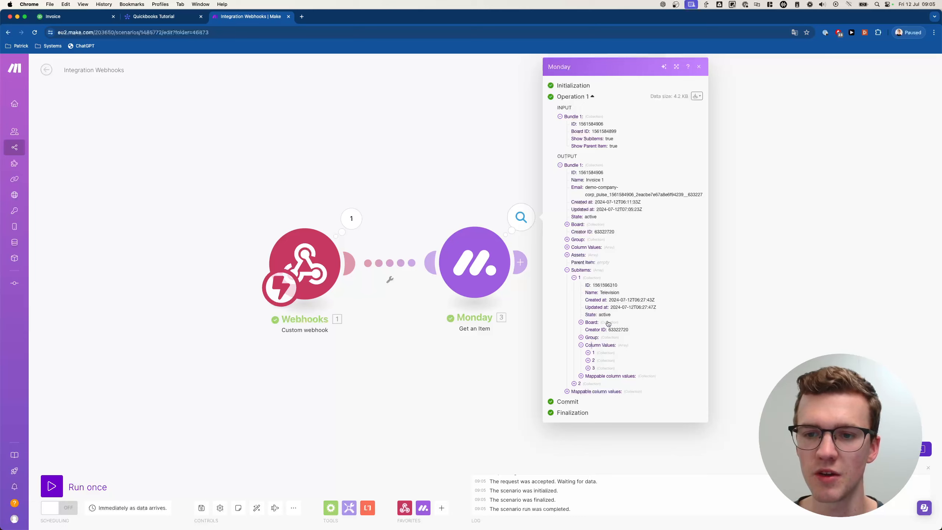
click(605, 354)
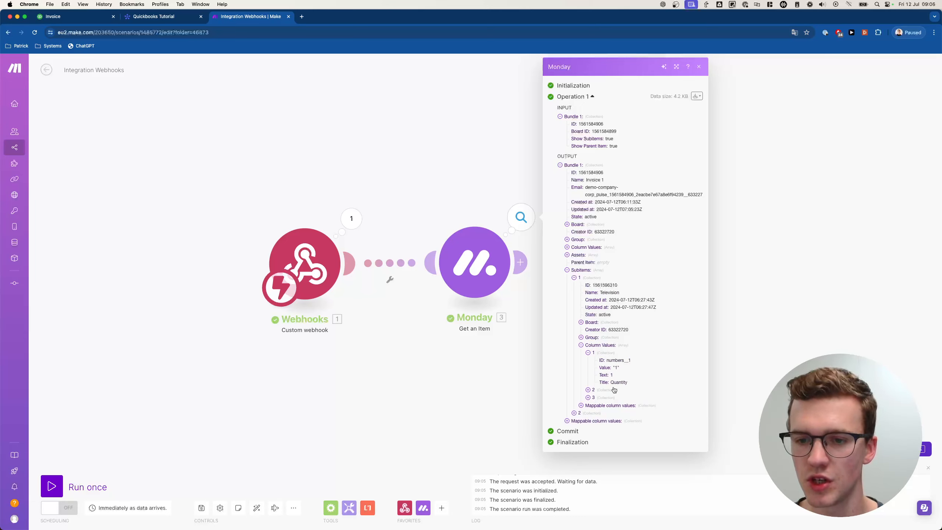
click(595, 390)
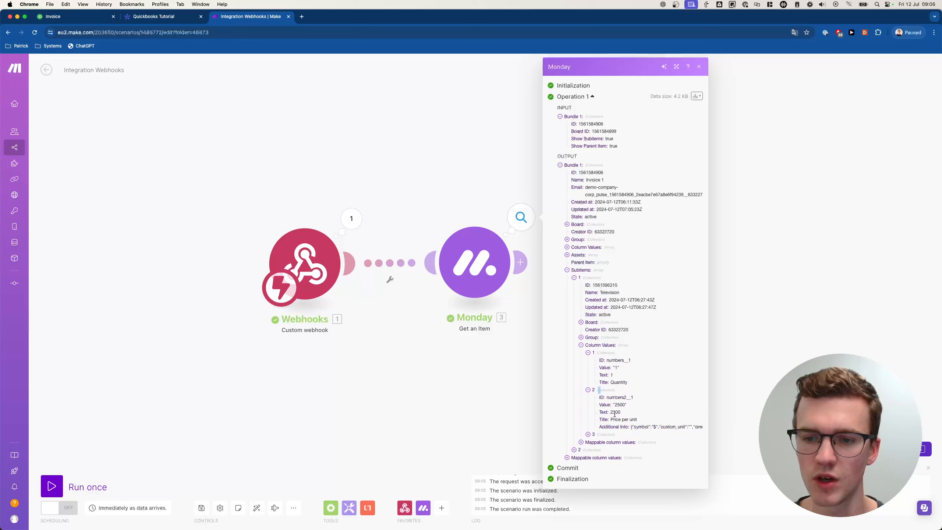
click(606, 435)
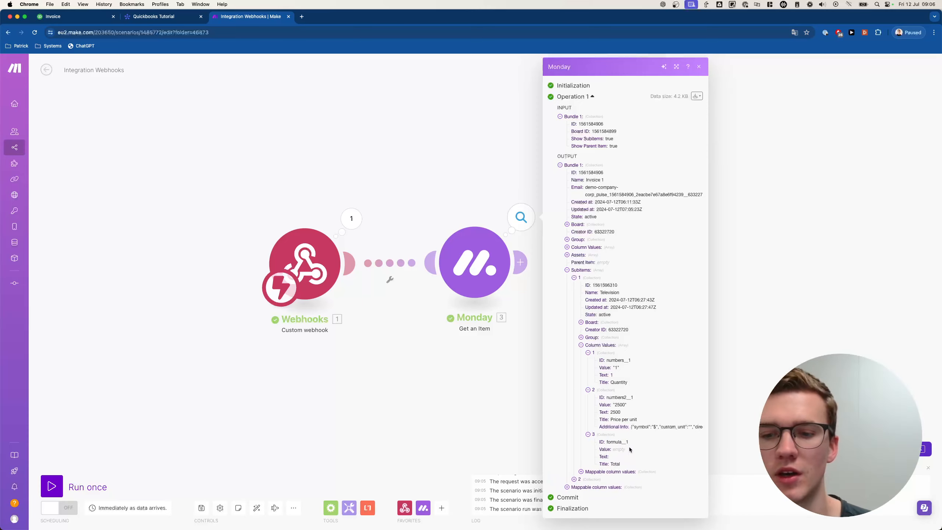
click(449, 202)
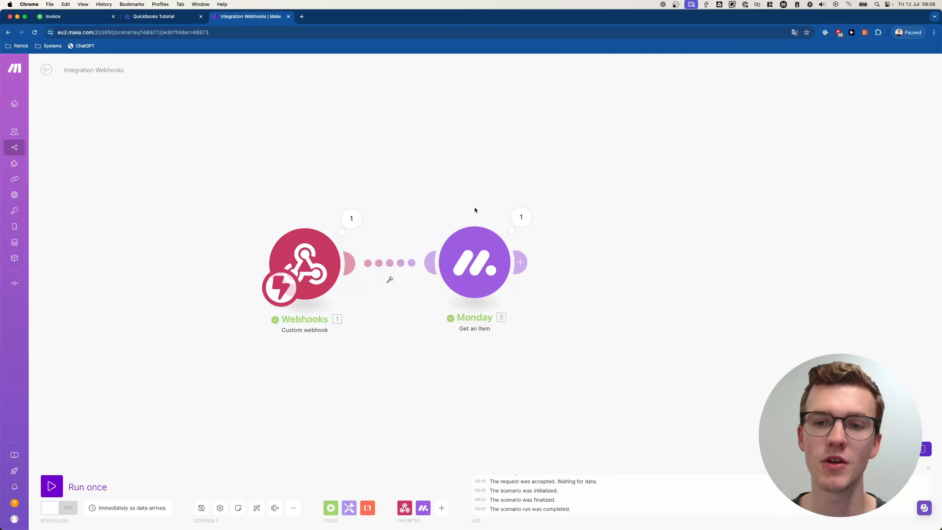
- Expand the item's column values down to Contacts, highlight the linked contact, then open the Contacts board
click(525, 221)
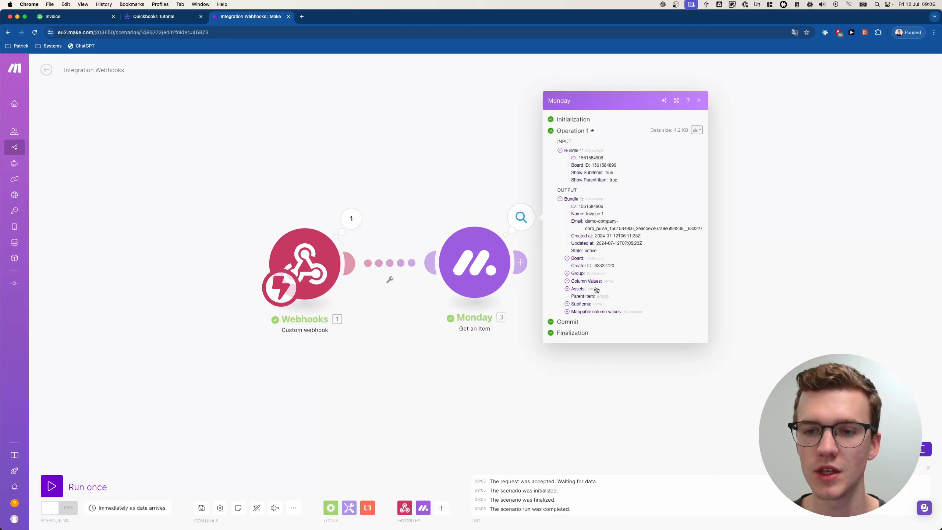
click(585, 280)
click(586, 262)
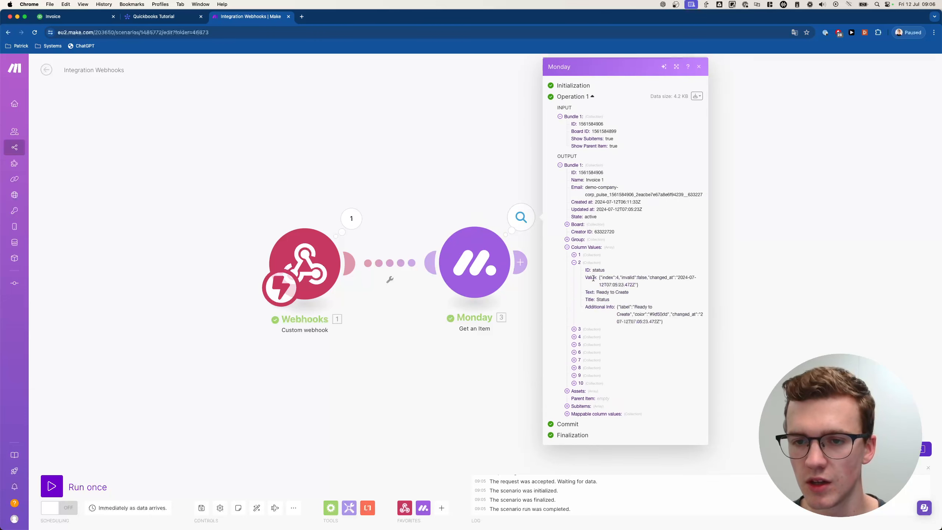
click(596, 329)
click(587, 373)
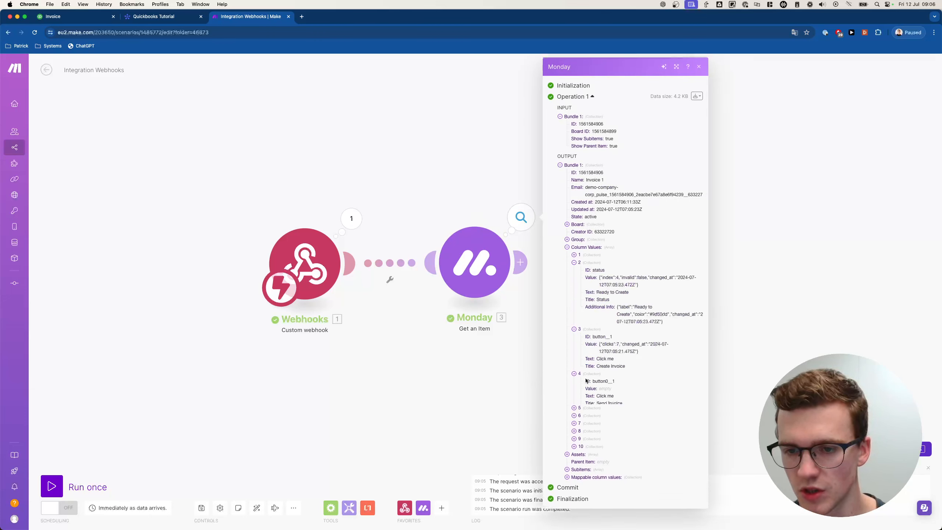
click(592, 411)
click(598, 447)
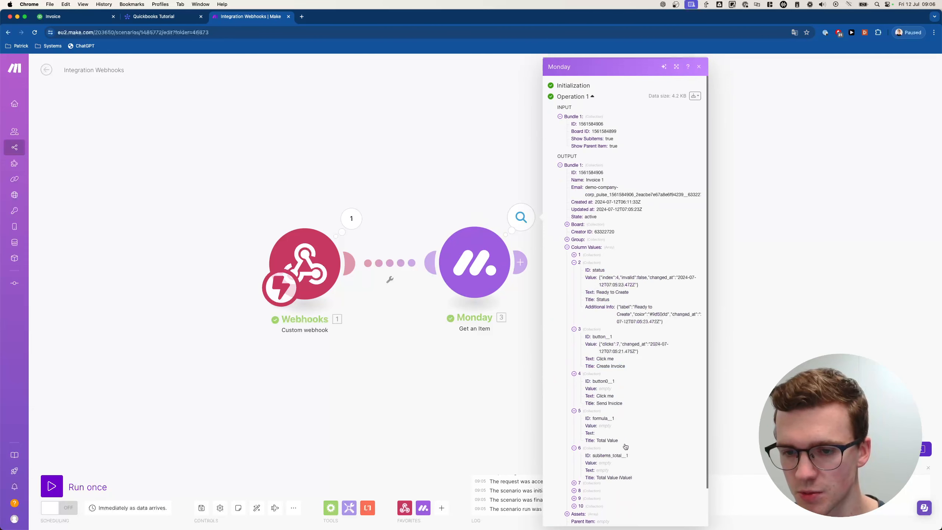
scroll(600, 446, down, 3)
click(601, 443)
scroll(606, 441, down, 3)
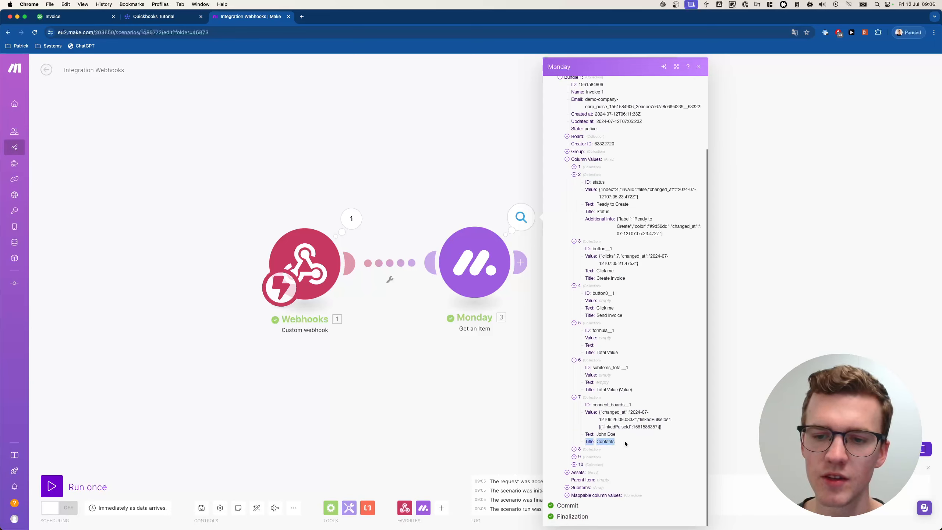
drag(597, 434, 611, 435)
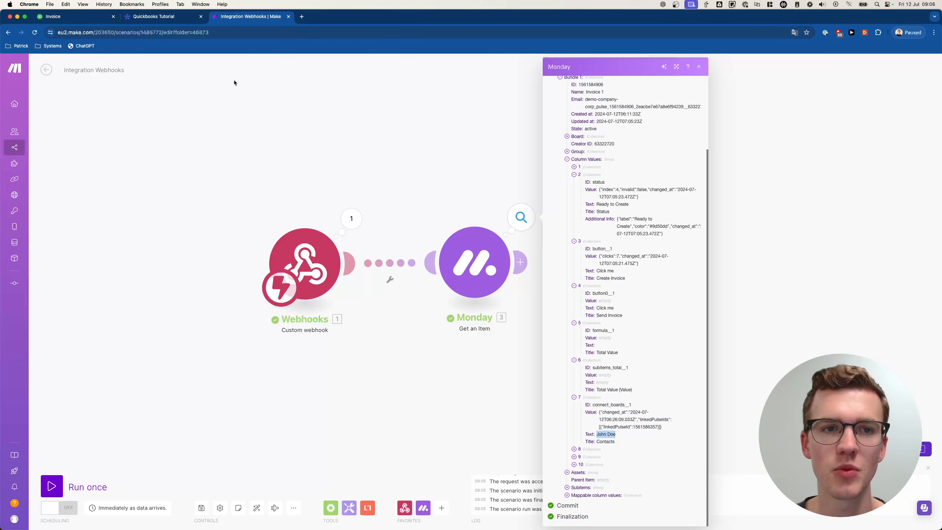
click(159, 16)
click(29, 209)
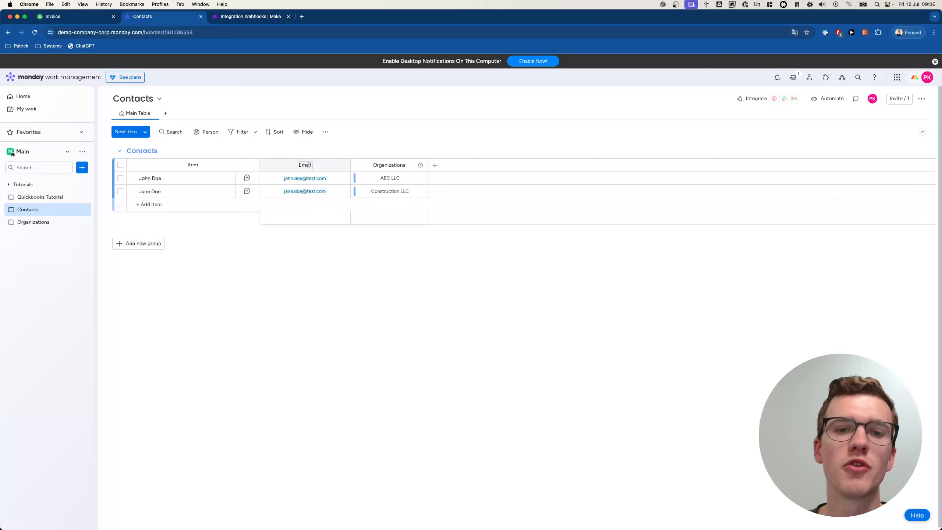
- Review the Quickbooks Tutorial invoices board on monday.com, then go back to the Integration Webhooks scenario
click(57, 197)
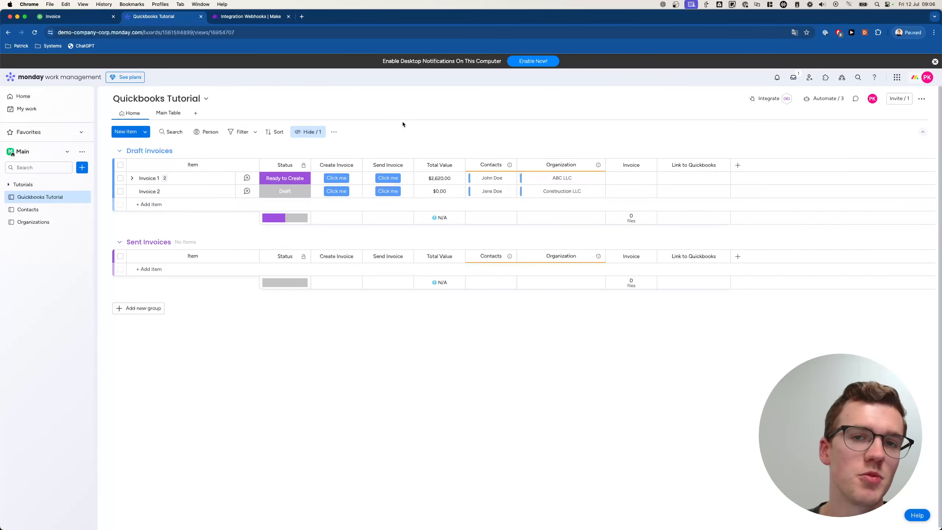
click(251, 16)
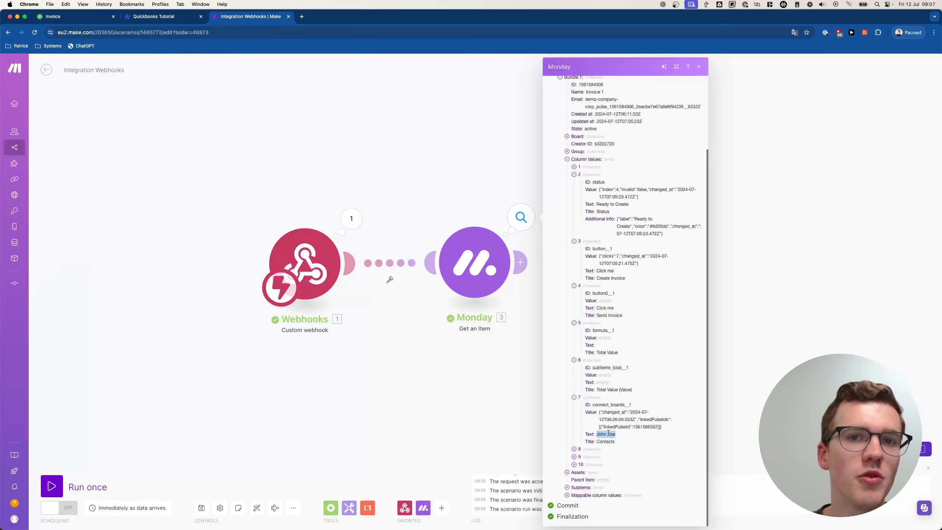
click(175, 18)
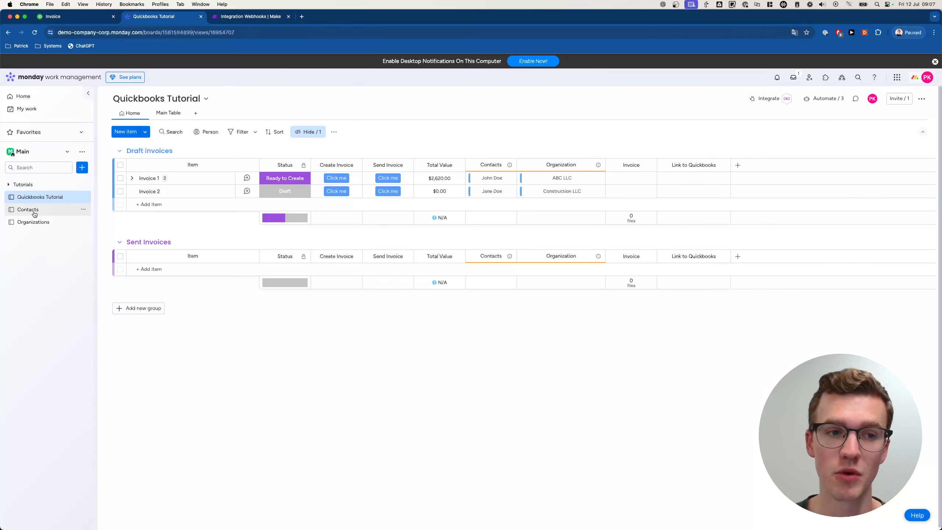
click(253, 19)
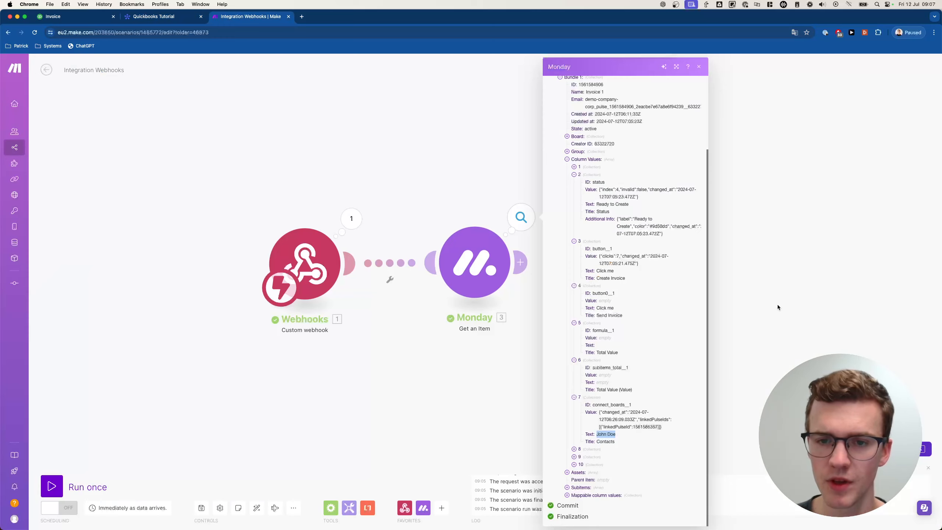
drag(778, 305, 771, 304)
- Rename the Monday Get an Item module to 'Get Invoice Data'
click(447, 214)
right_click(480, 252)
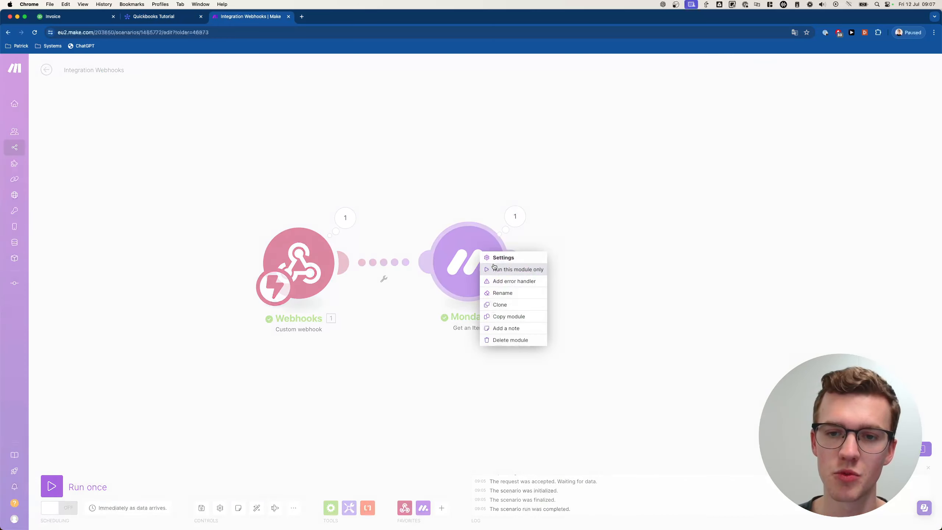
click(504, 293)
text(Get I)
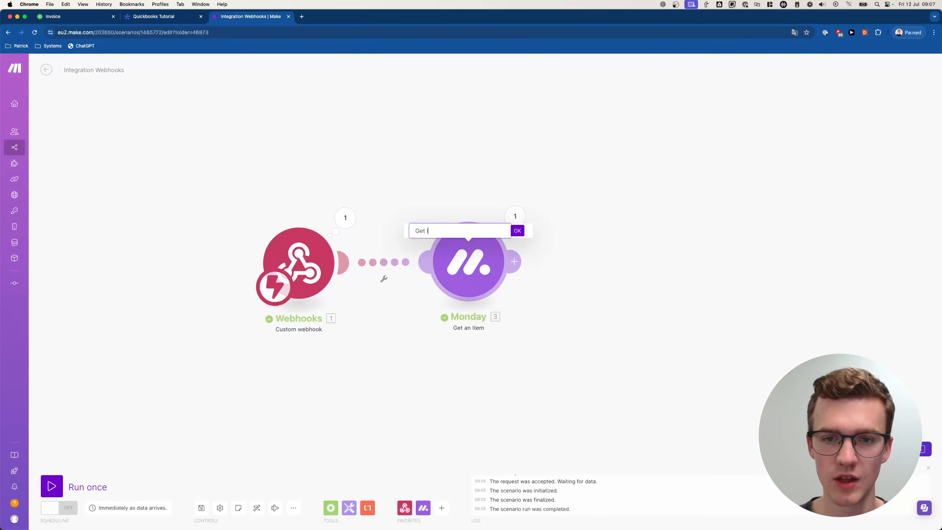
text(nvoice Data)
key(Return)
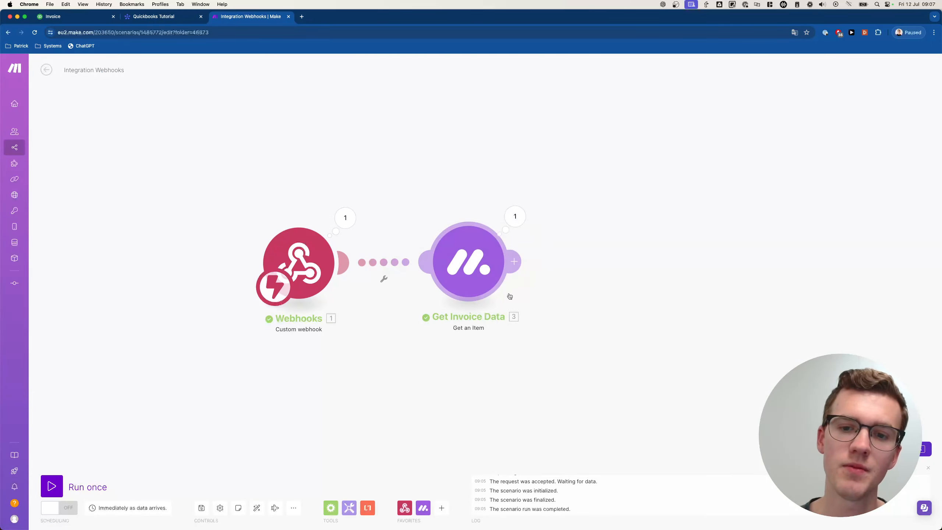
- Clone Get Invoice Data and rename the copy 'Get Contact Data'
right_click(496, 265)
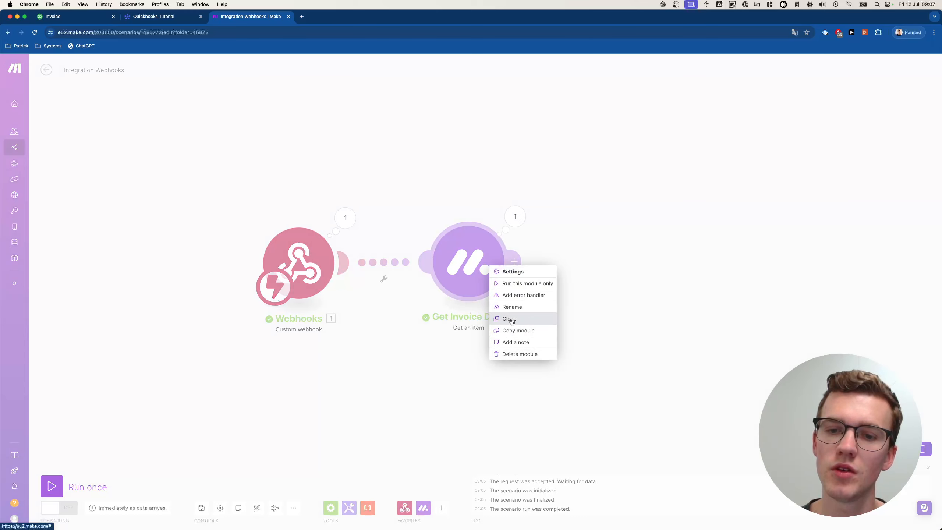
click(509, 319)
right_click(655, 280)
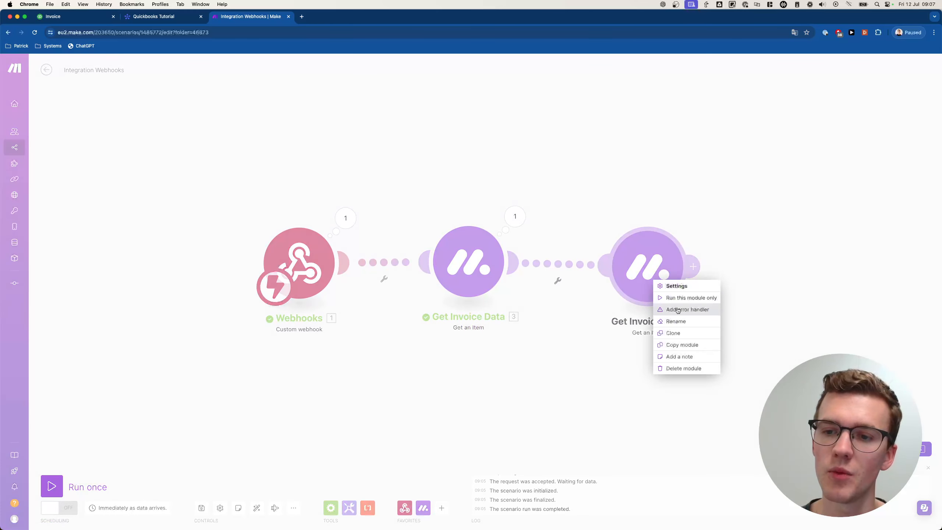
click(678, 322)
double_click(616, 236)
text(C)
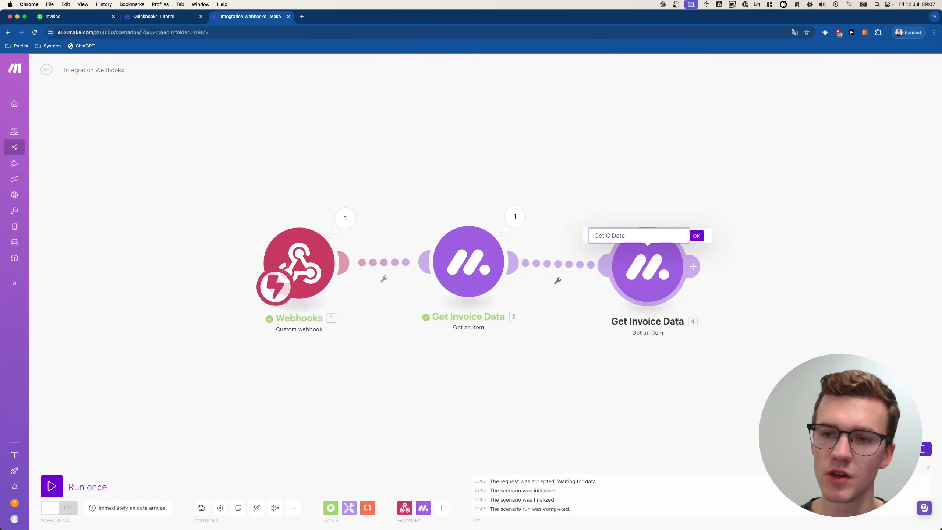
text(ontact)
key(Return)
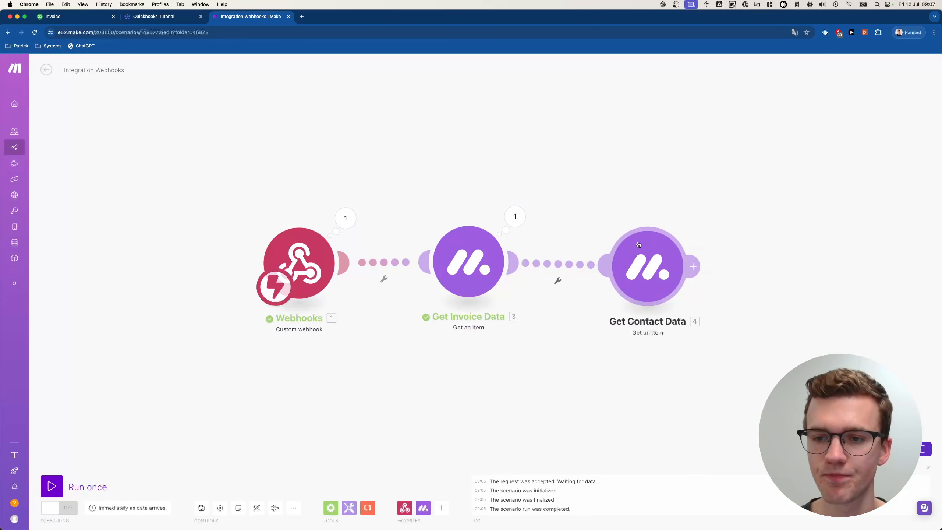
click(638, 244)
- Replace the item ID mapping with Contacts > Linked Pulse ID
click(758, 209)
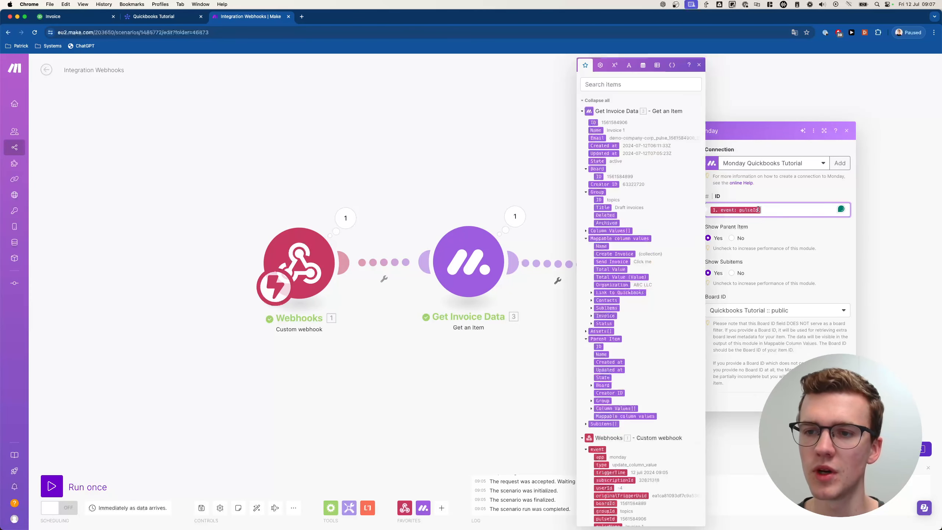
key(BackSpace)
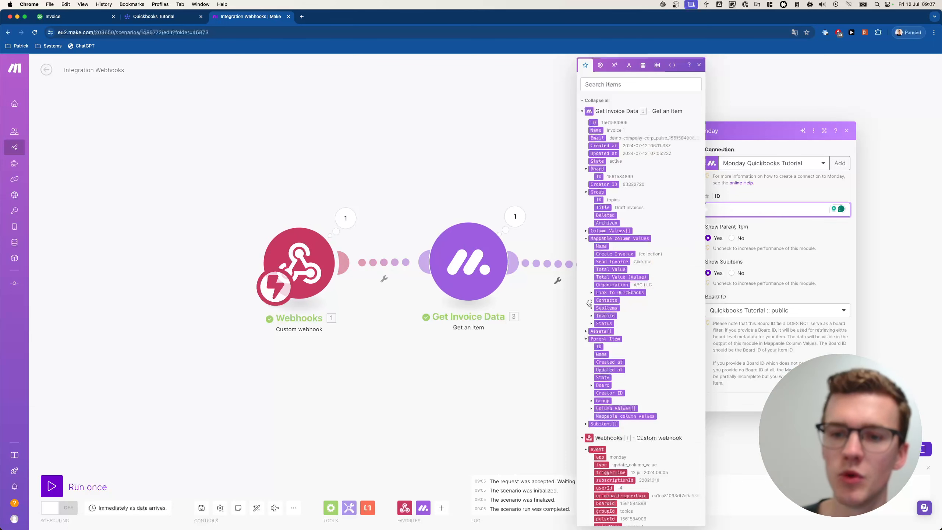
click(591, 301)
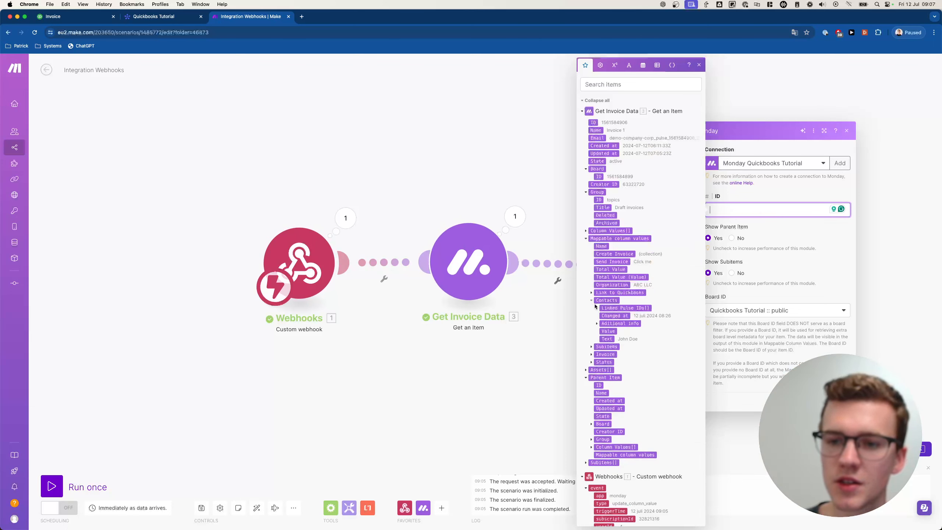
click(598, 309)
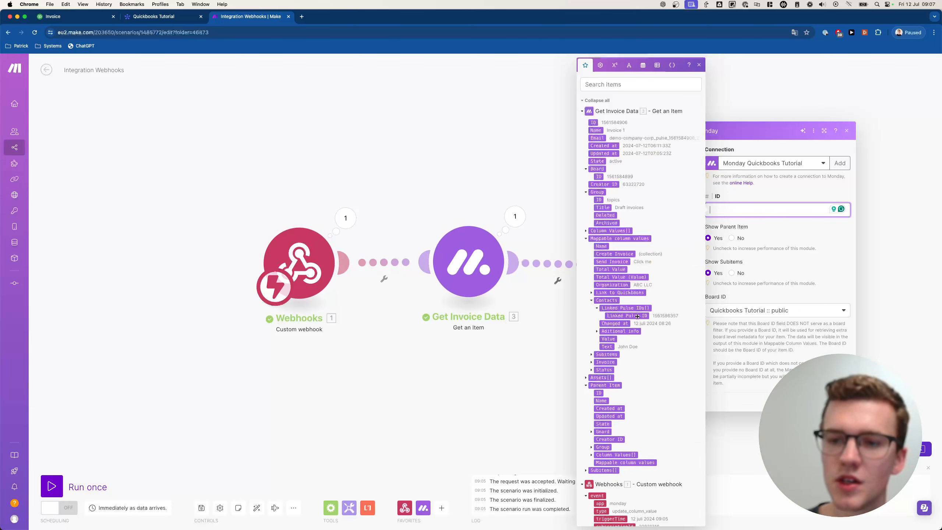
click(637, 317)
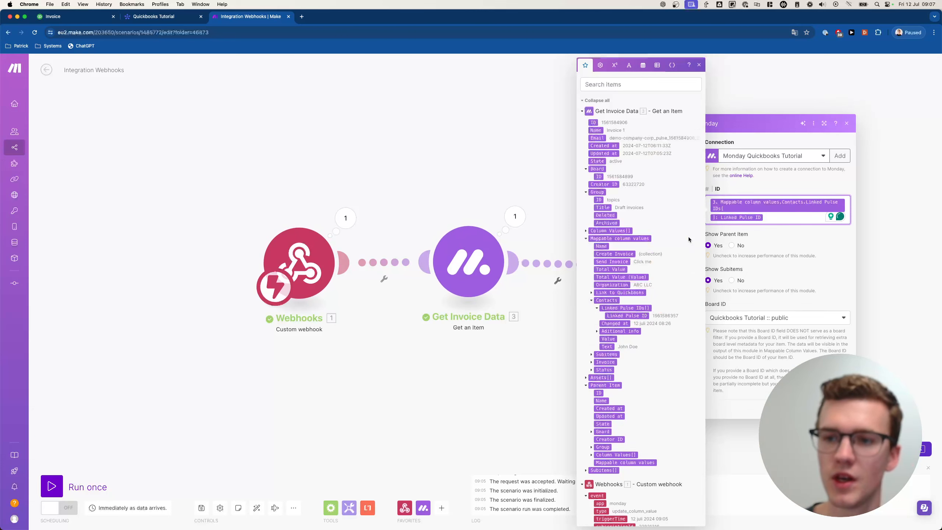
- Check the linked contact's item ID on the monday.com Contacts board
click(156, 20)
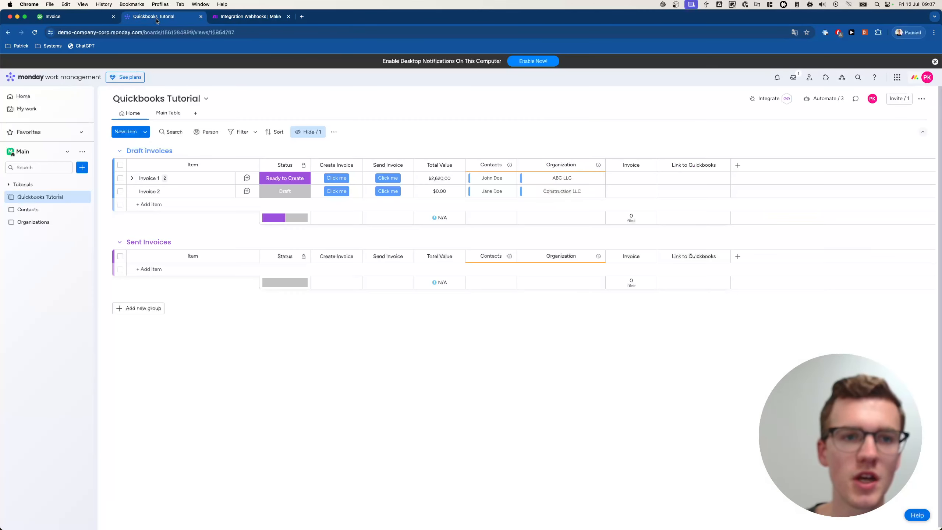
click(35, 210)
click(178, 181)
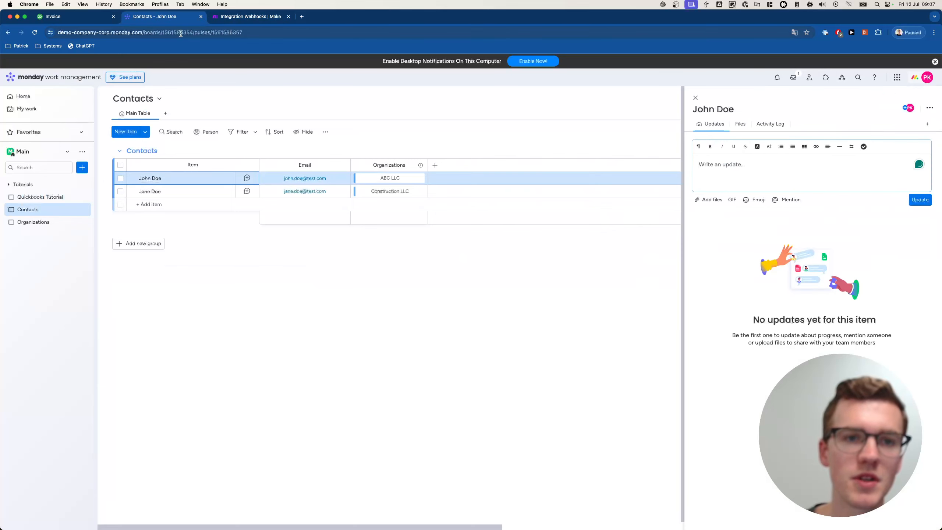
double_click(223, 33)
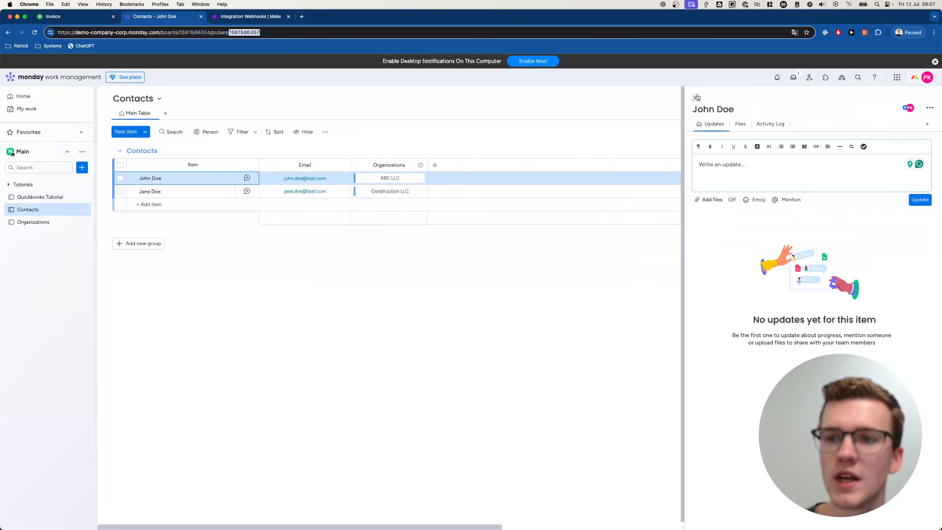
click(696, 97)
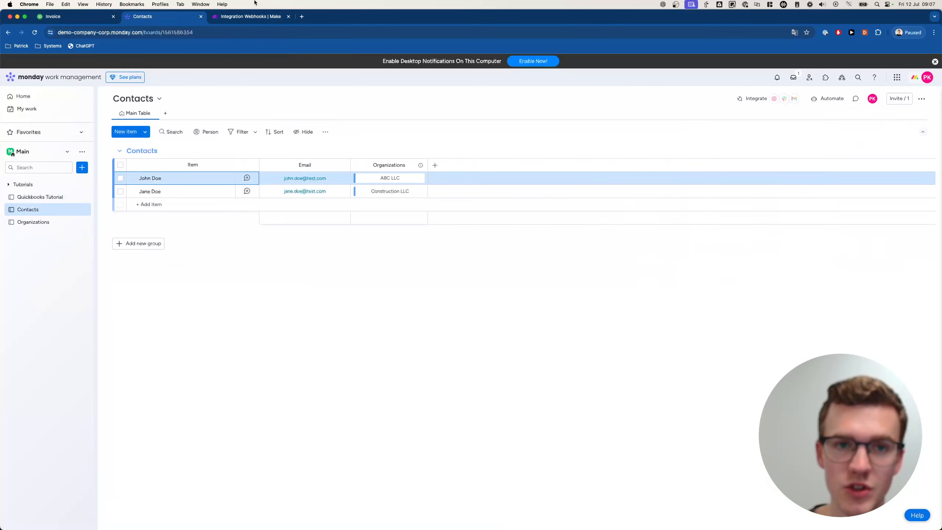
click(251, 17)
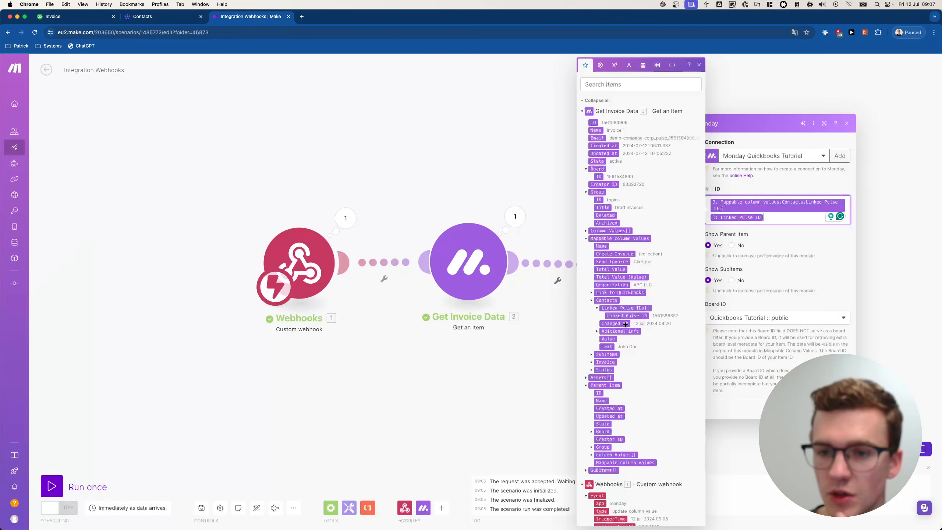
- Set Board ID to Contacts and Show Subitems to No, then save the module
click(592, 301)
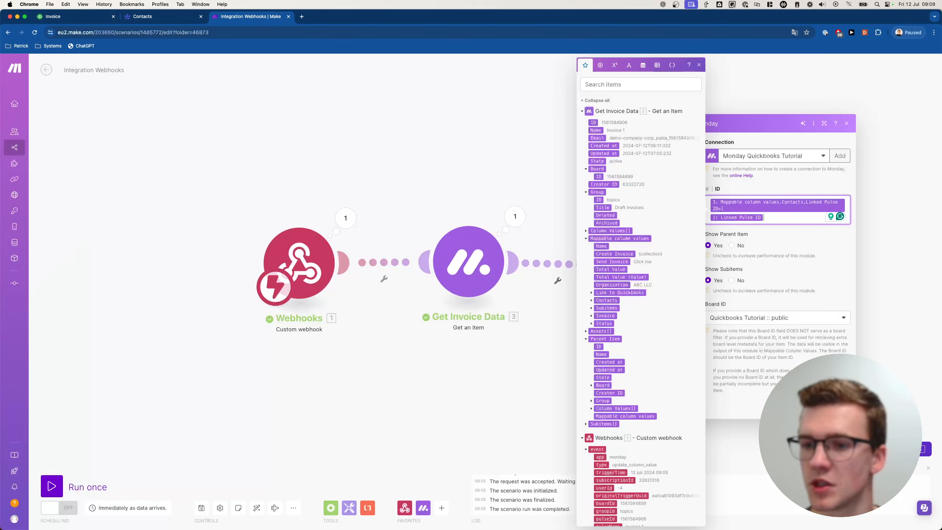
click(774, 318)
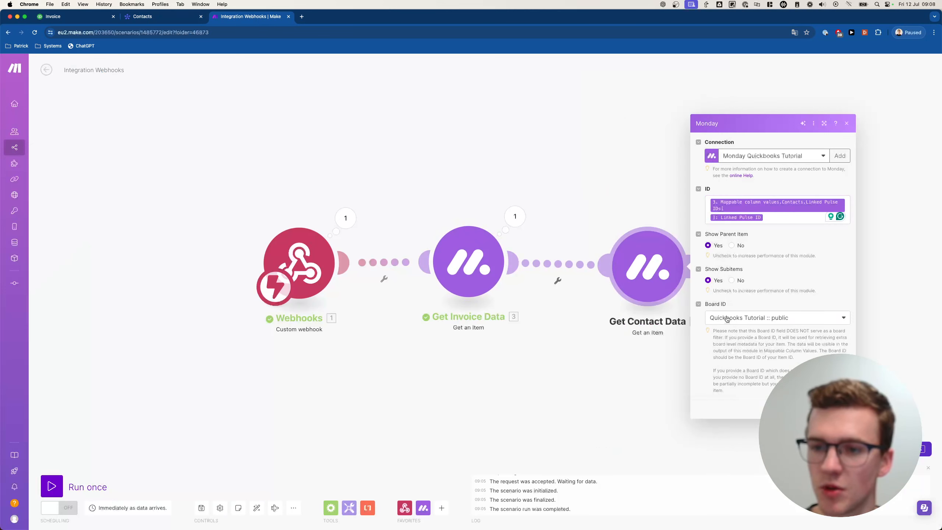
click(771, 318)
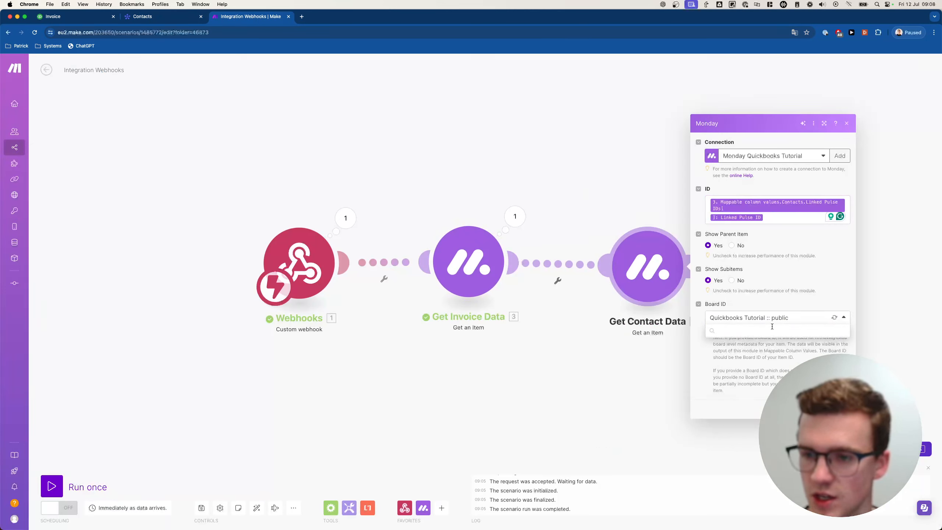
click(732, 280)
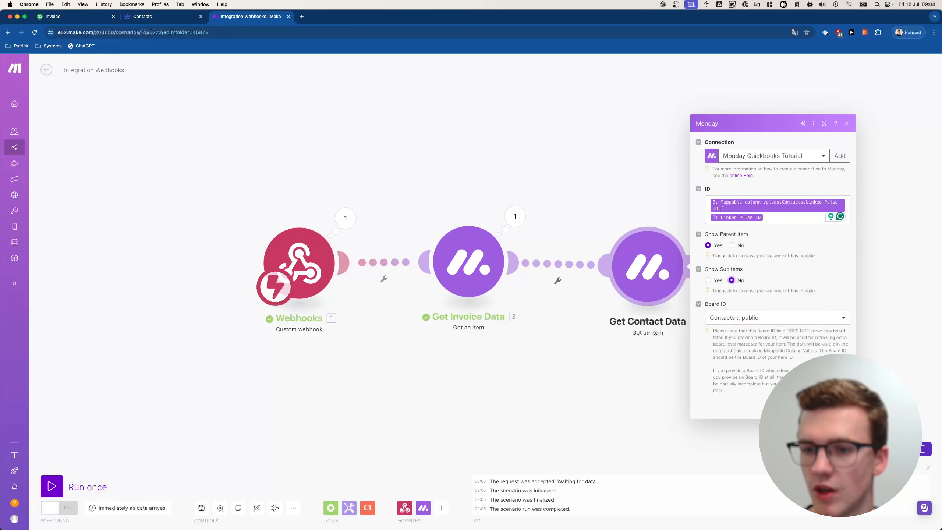
click(837, 409)
drag(829, 353, 612, 332)
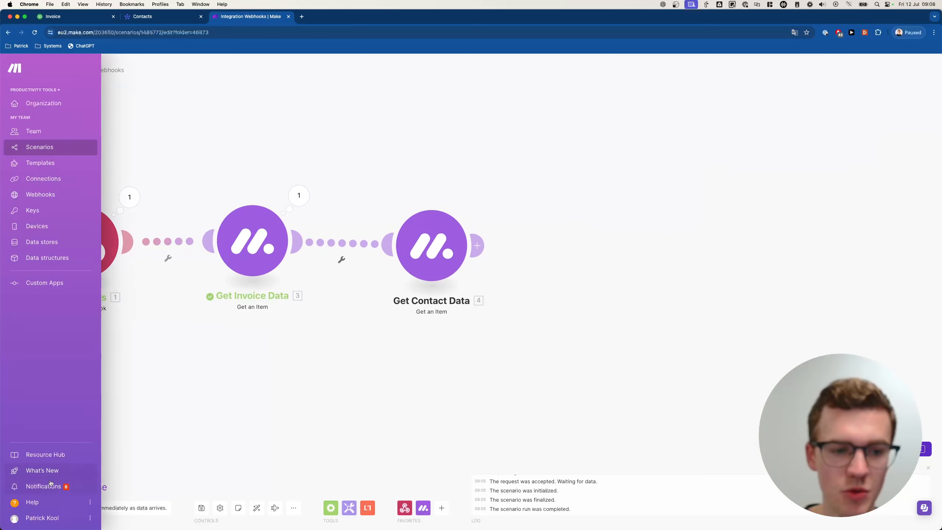
- Run the scenario once, waiting for new data, and trigger it by setting Invoice 1's status to Draft
click(96, 483)
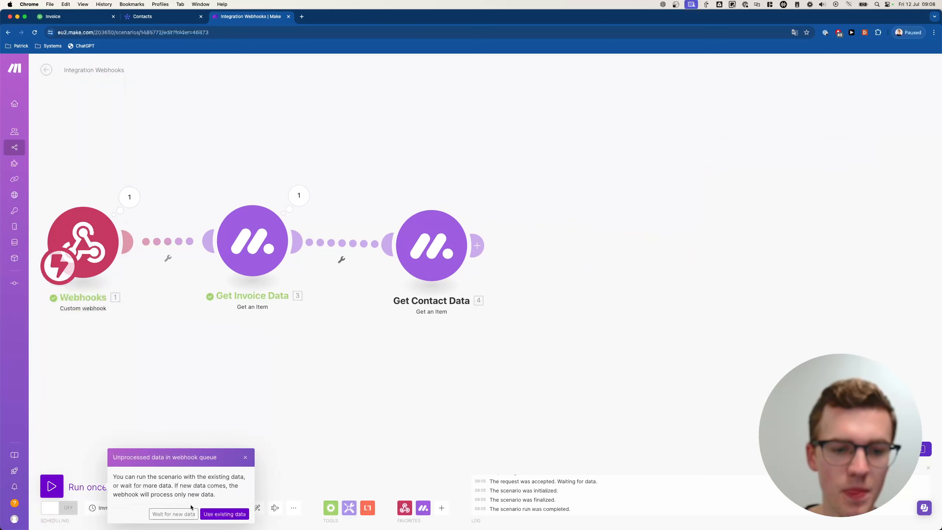
click(190, 514)
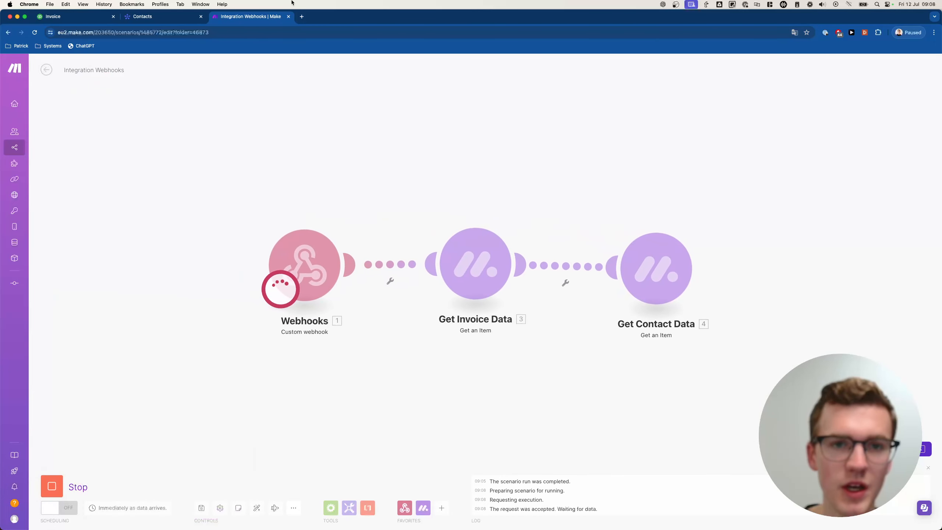
click(142, 16)
click(56, 197)
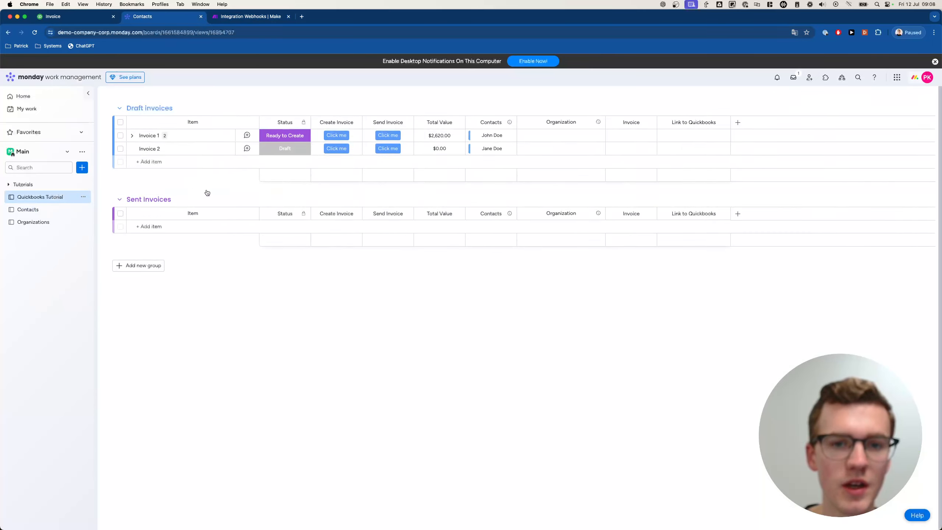
click(289, 178)
click(311, 203)
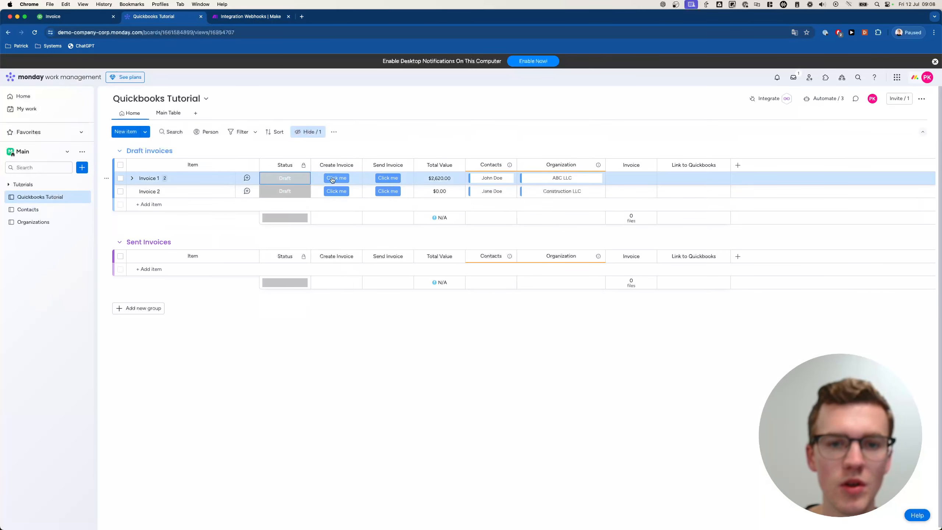
click(250, 16)
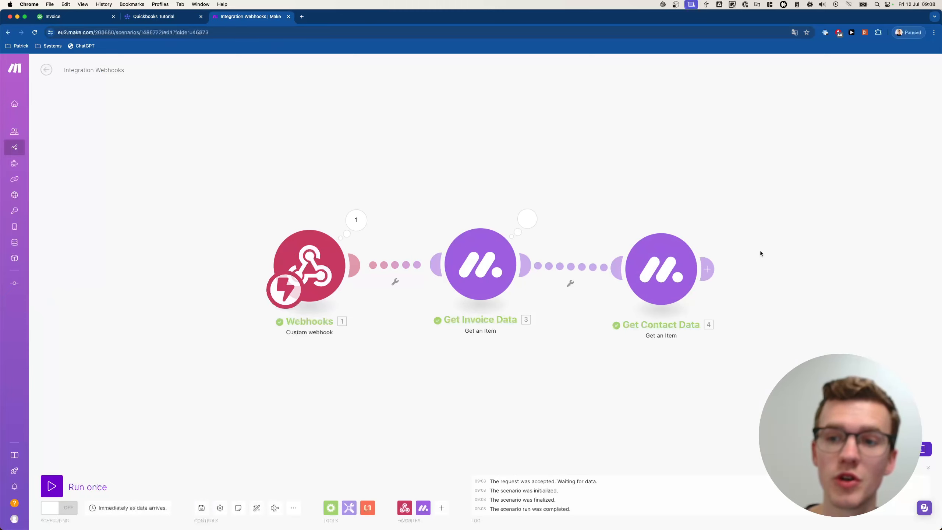
- Inspect Get Contact Data's output, expanding the Organizations (ABC LLC) and Email column values
drag(759, 251, 627, 228)
click(582, 202)
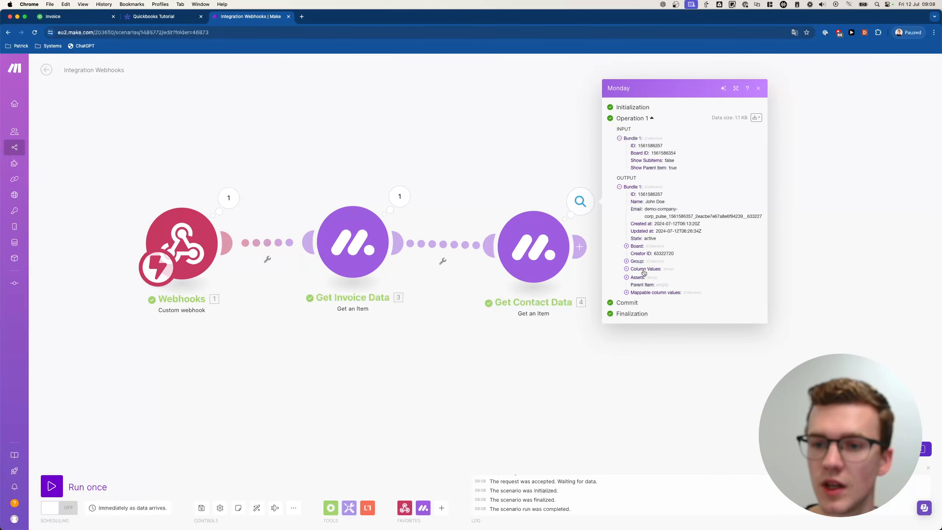
click(633, 276)
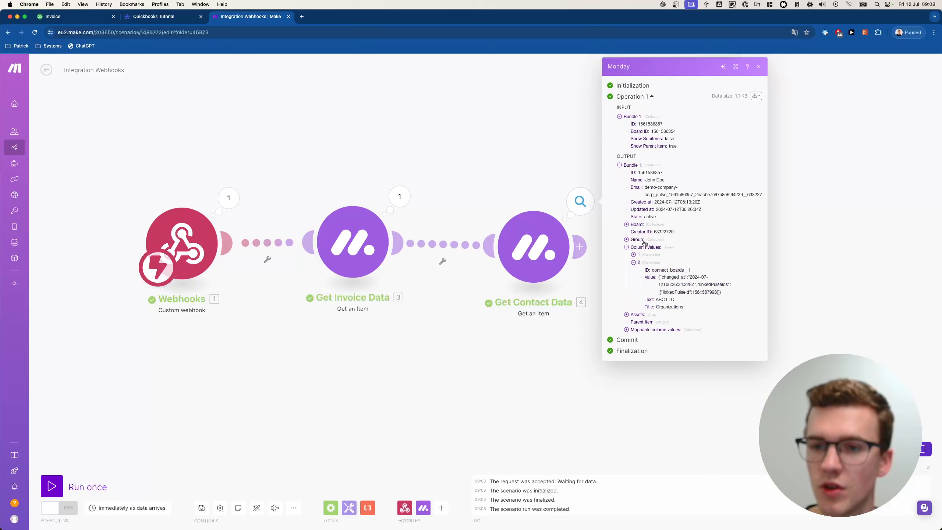
click(639, 255)
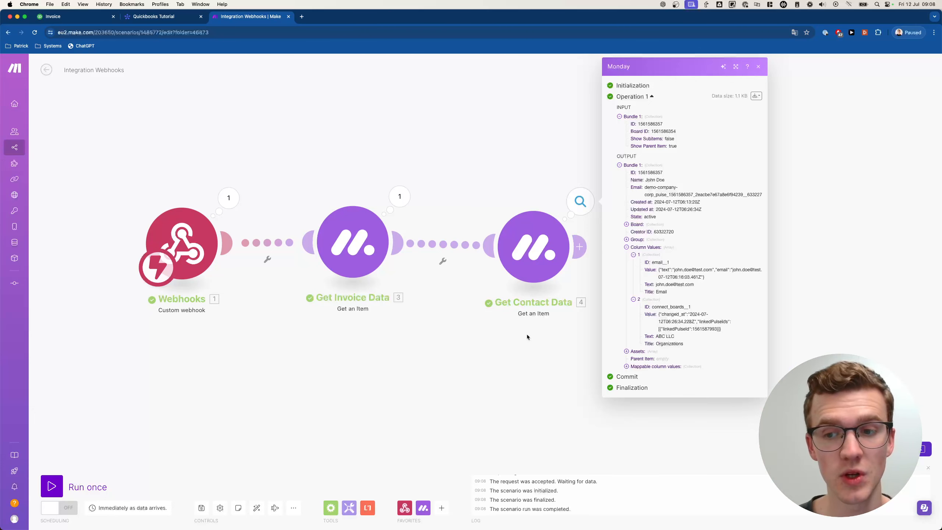
drag(527, 333, 442, 328)
- Clone Get Contact Data and rename the copy 'Get Organization Data'
right_click(443, 232)
click(464, 286)
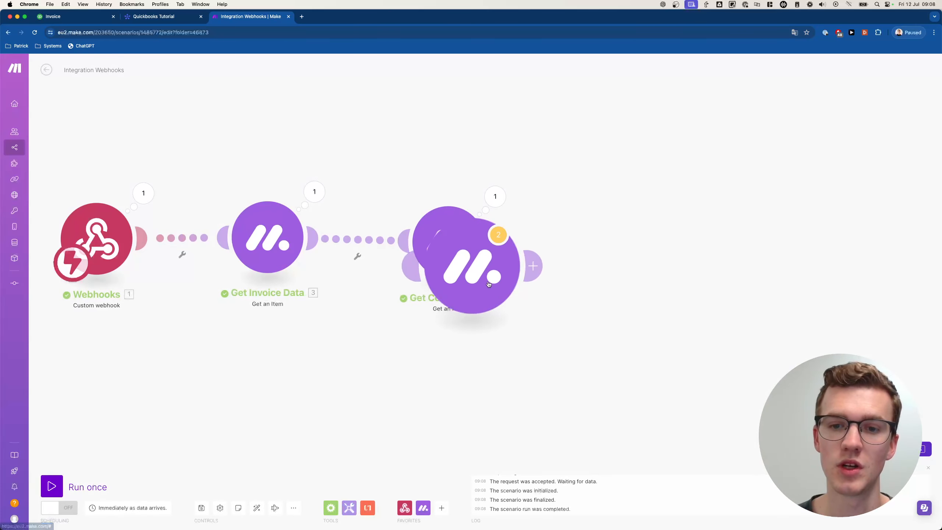
click(608, 259)
right_click(608, 259)
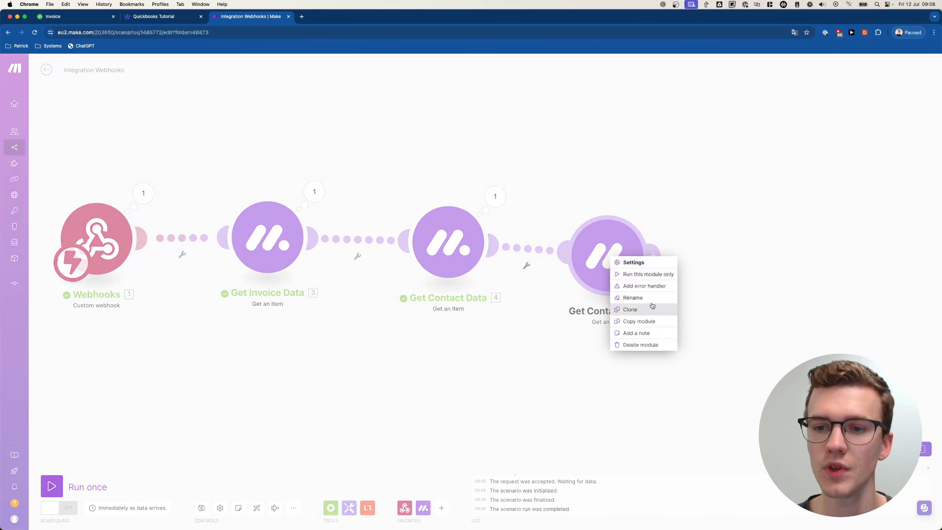
click(635, 302)
key(alt+shift+Left)
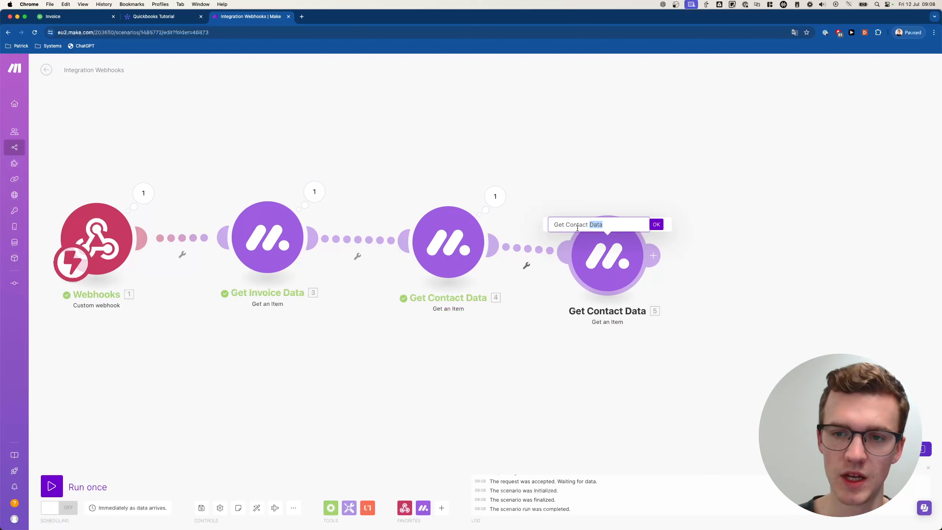
key(Left)
key(alt+BackSpace)
text(Organization)
key(Return)
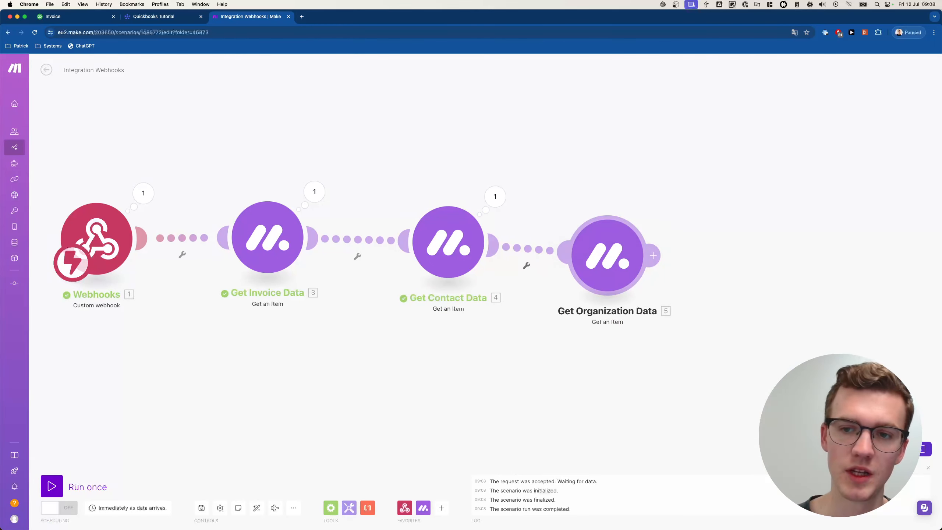
- Clear Get Organization Data's item ID mapping and return to the Quickbooks Tutorial board
click(614, 235)
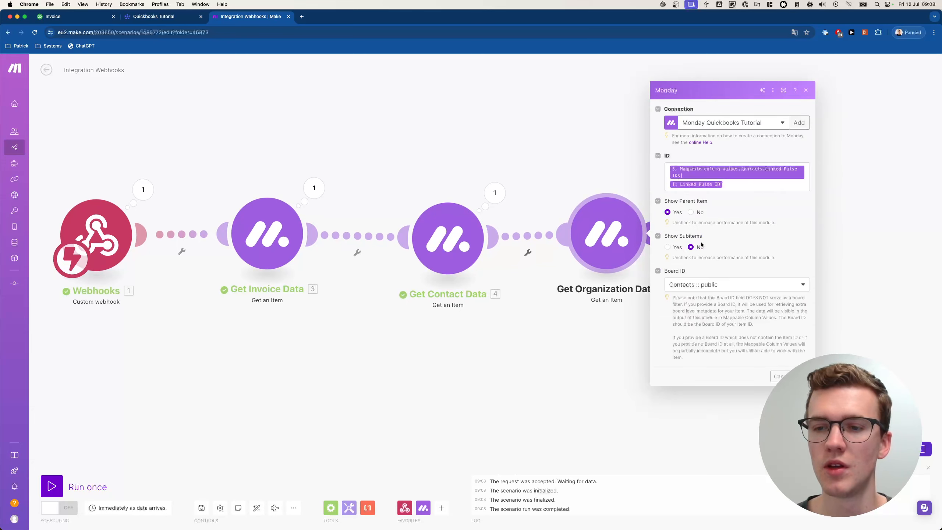
click(741, 185)
key(super+a)
key(BackSpace)
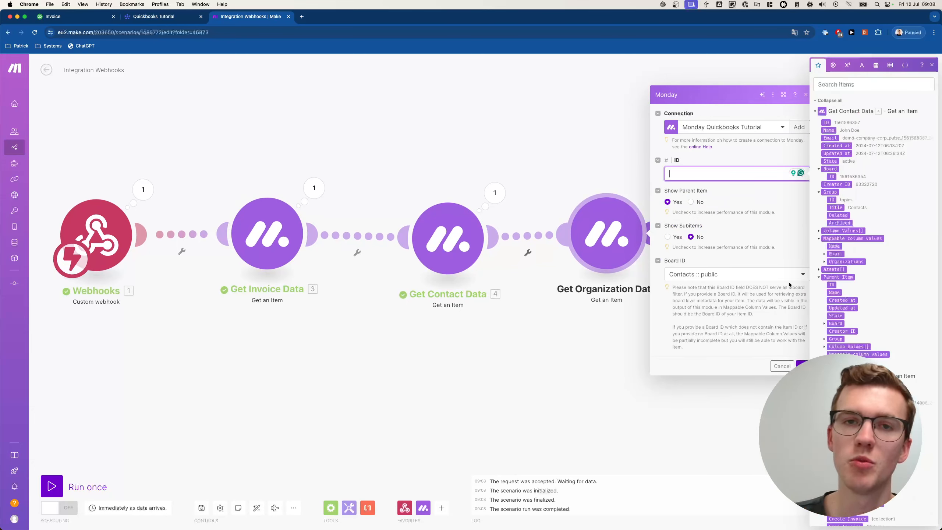
click(155, 16)
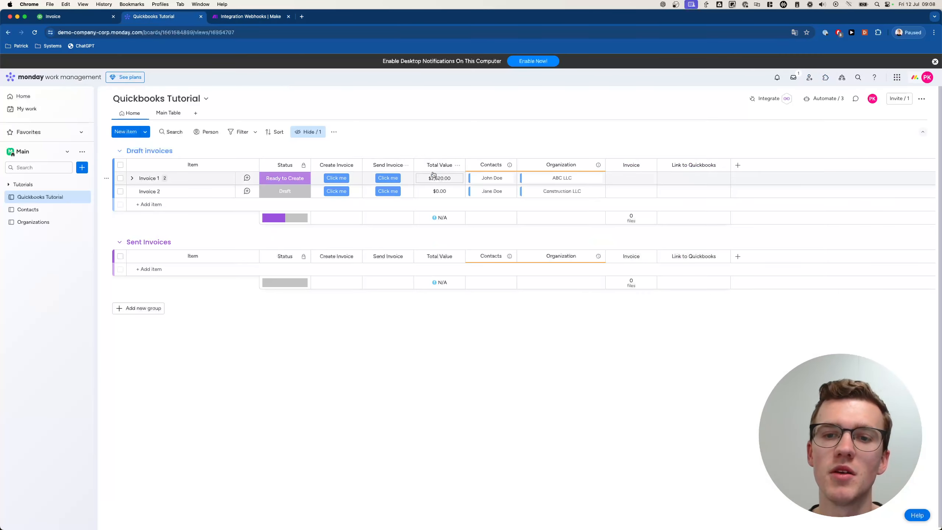
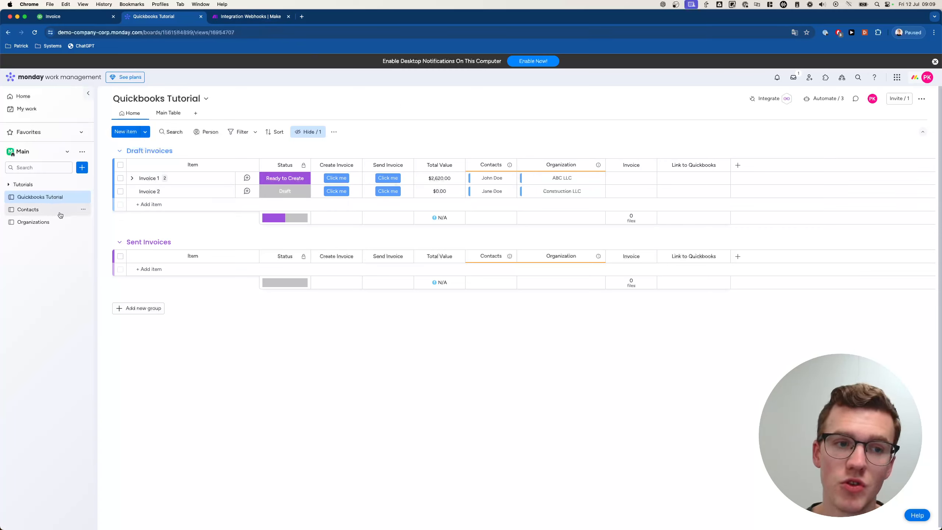
- Map Organizations > Linked Pulse ID into Get Organization Data's ID and set Board ID to Organizations :: public
click(241, 17)
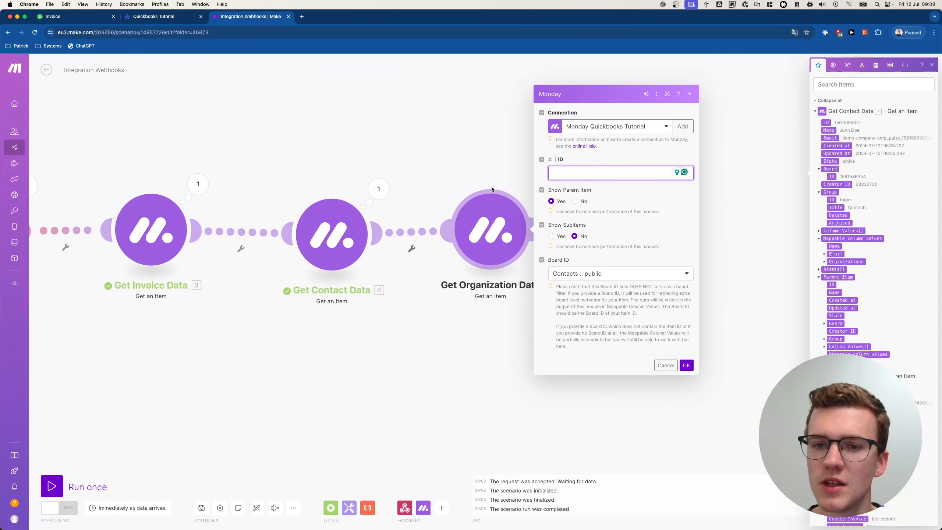
click(467, 161)
click(497, 216)
click(573, 171)
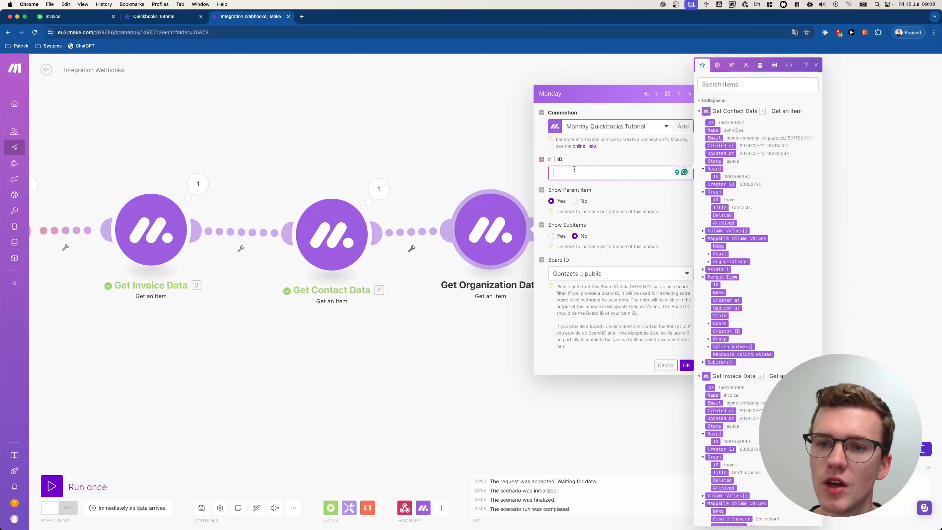
click(703, 277)
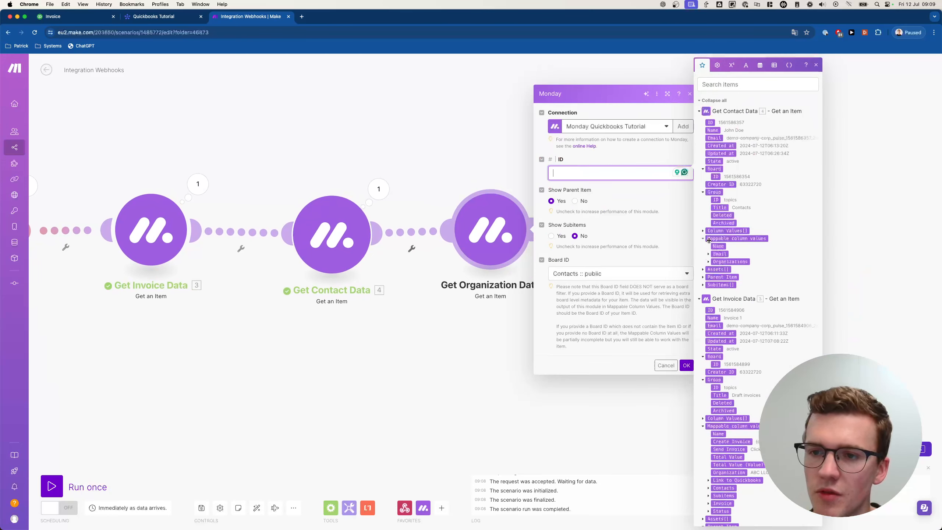
click(709, 262)
click(714, 269)
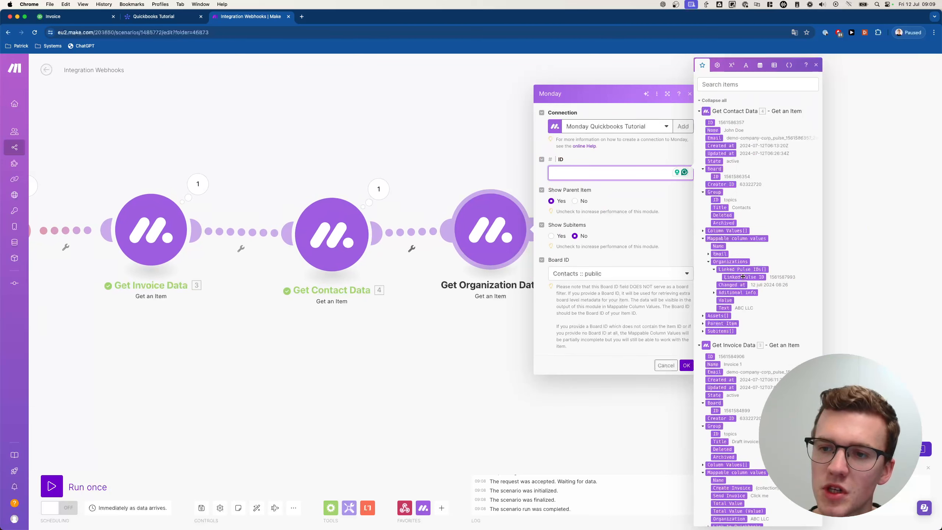
click(745, 277)
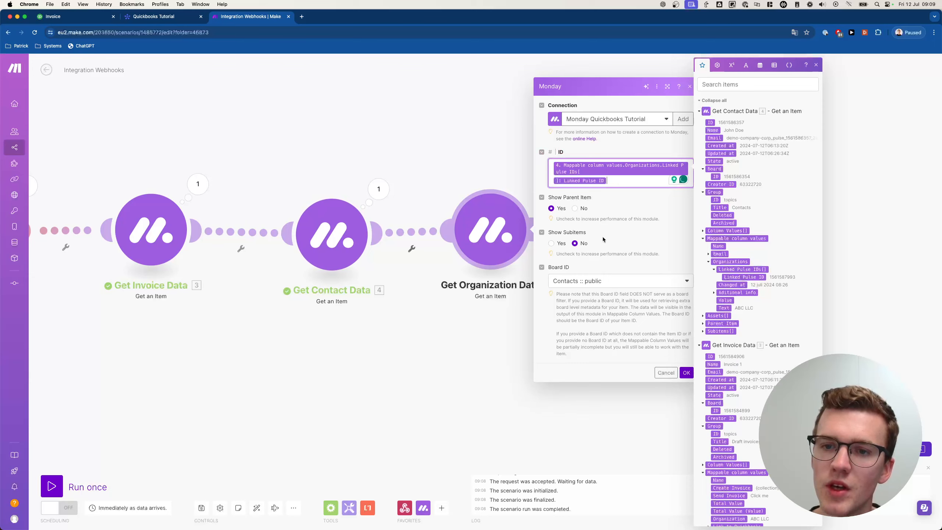
click(592, 281)
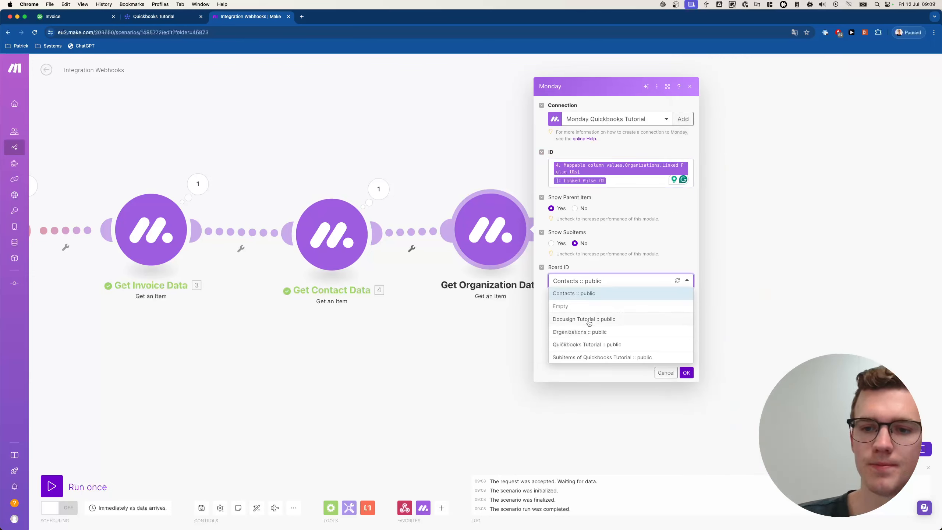
click(585, 333)
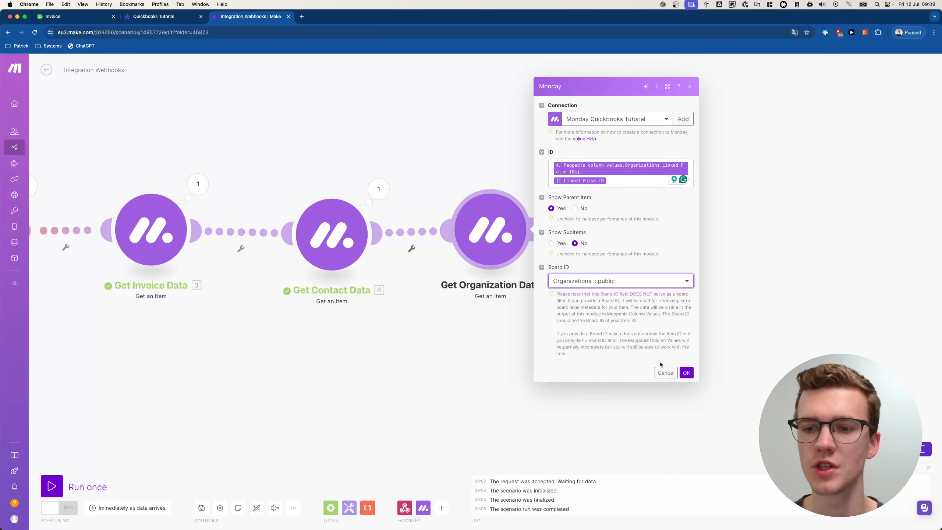
click(687, 372)
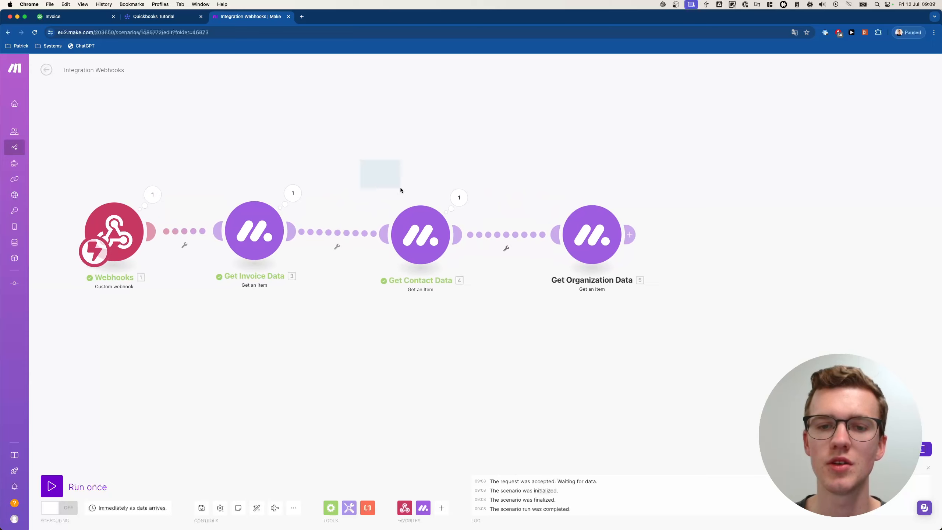
- Move Get Contact Data and Get Organization Data further right on the canvas
drag(401, 189, 627, 299)
drag(596, 237, 686, 235)
click(621, 181)
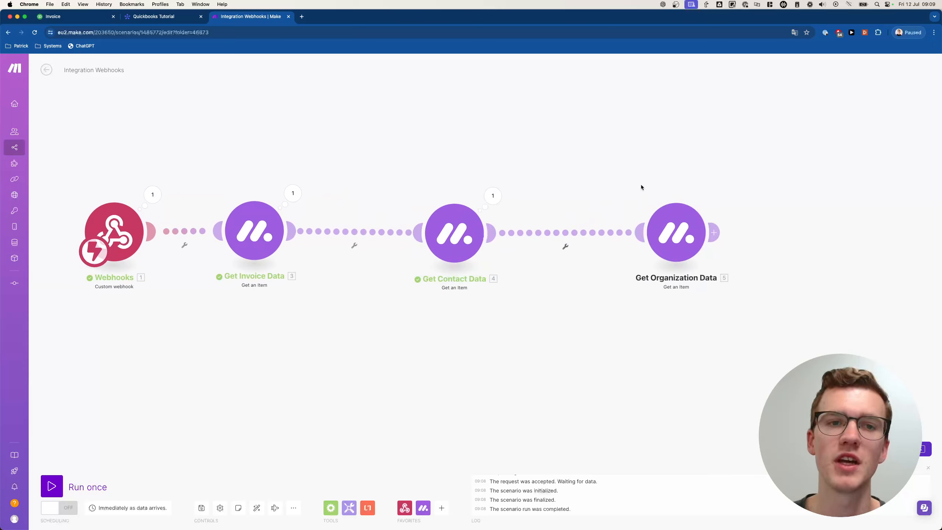
- Glance at the monday.com board, then return to Make and bring up the Invoice–Contact connection's options
click(151, 16)
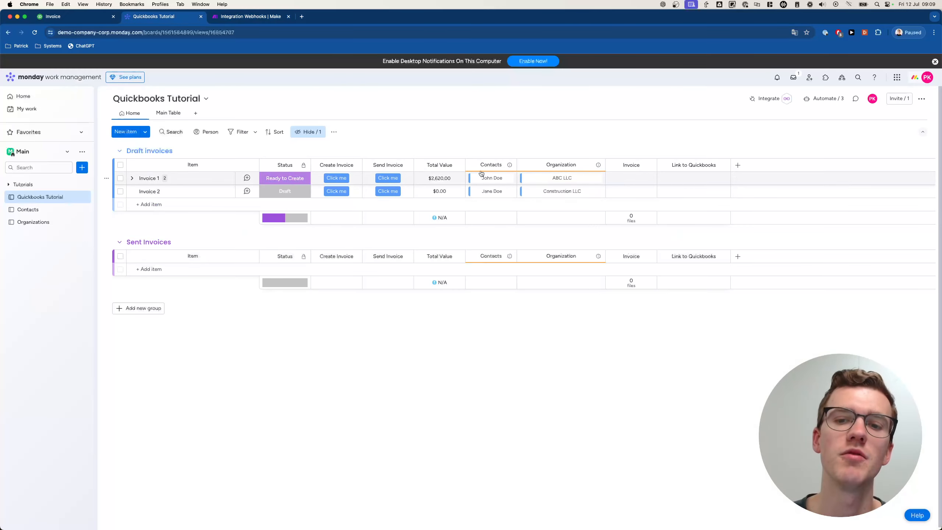
click(271, 17)
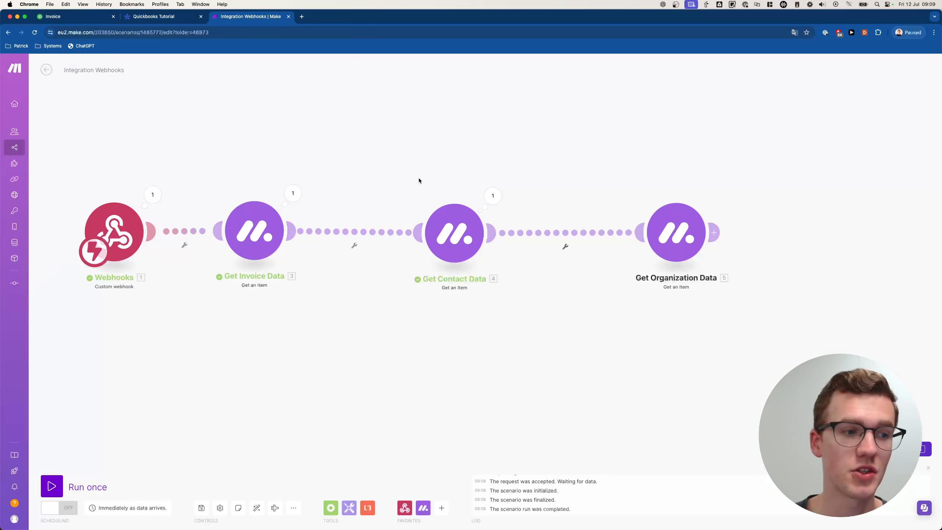
scroll(418, 179, up, 1)
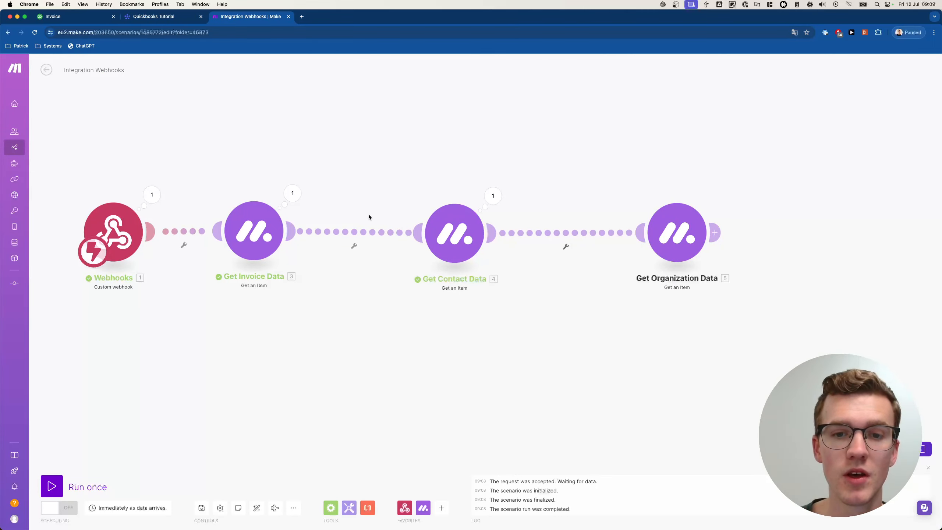
right_click(340, 234)
- Unlink Get Invoice Data from Get Contact Data, shift the pair right, and add a Router
click(364, 250)
drag(400, 168, 752, 289)
drag(457, 236, 565, 235)
click(409, 226)
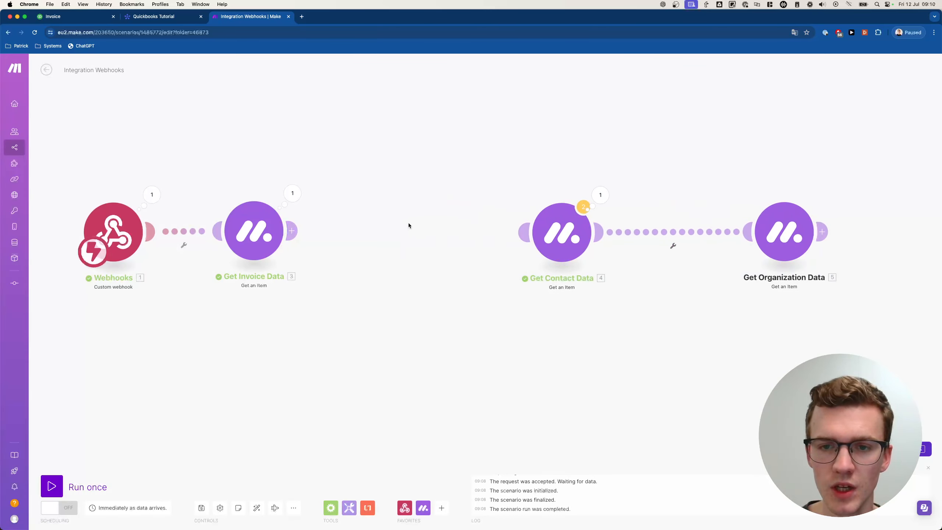
click(350, 231)
text(r)
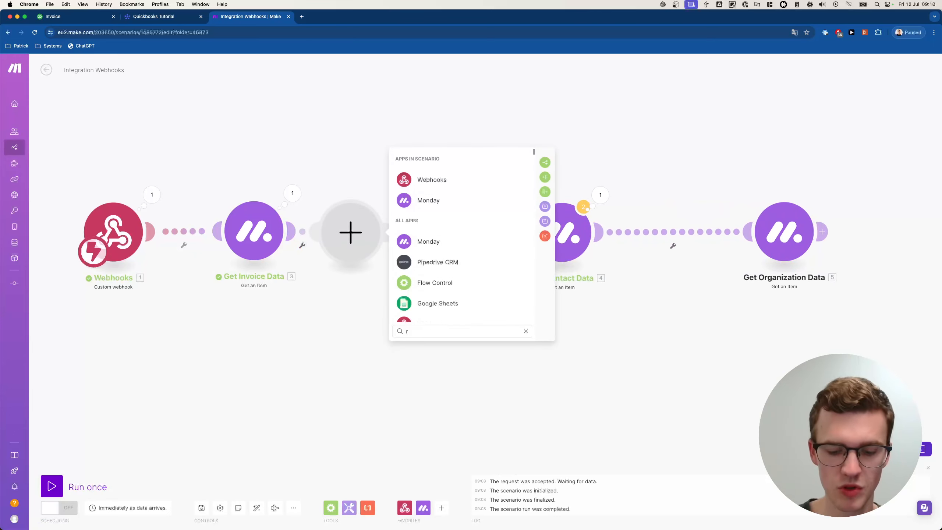
text(outer)
click(467, 180)
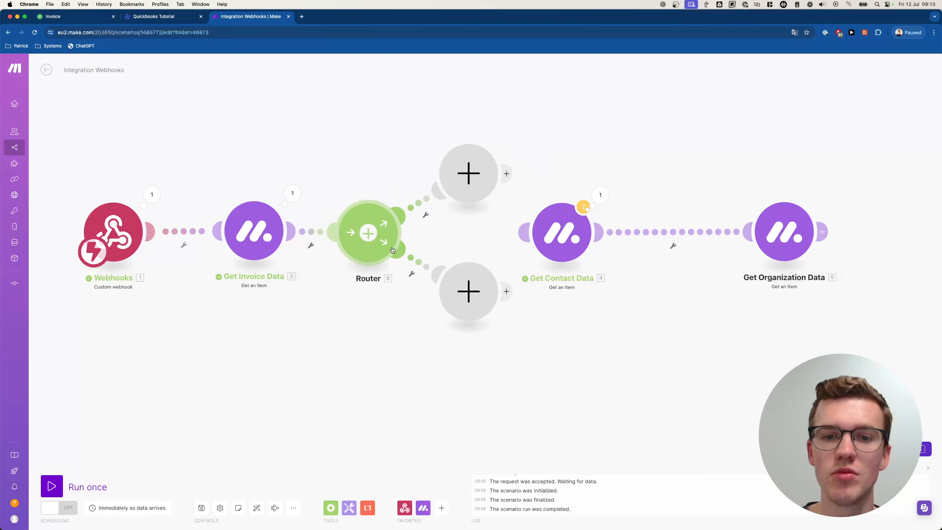
- Rearrange the route modules and connect the Router's upper route to Get Contact Data
drag(529, 149, 863, 284)
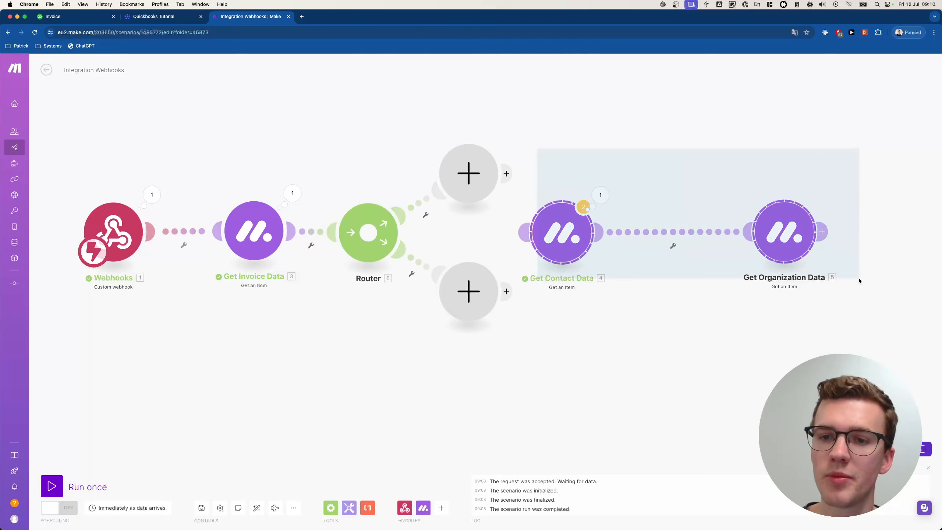
drag(592, 251, 711, 226)
scroll(561, 255, right, 2)
drag(420, 293, 445, 374)
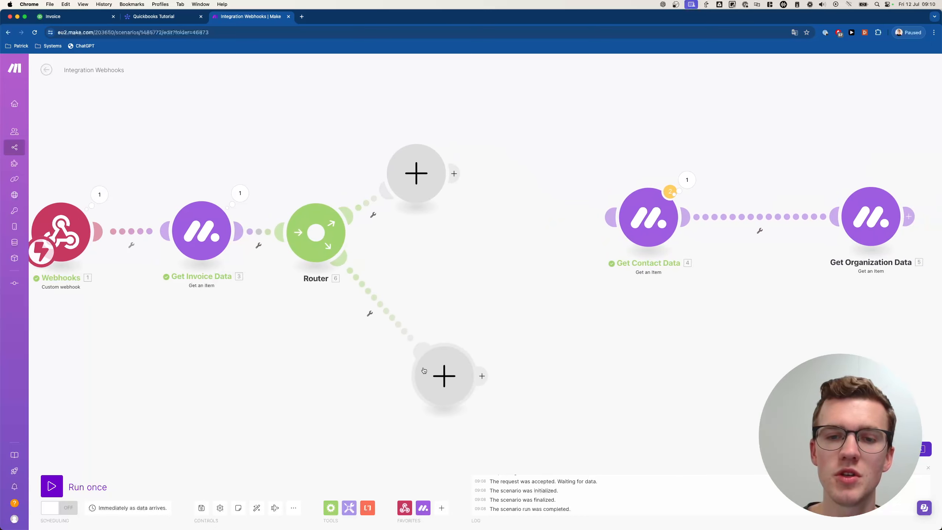
drag(415, 191, 433, 239)
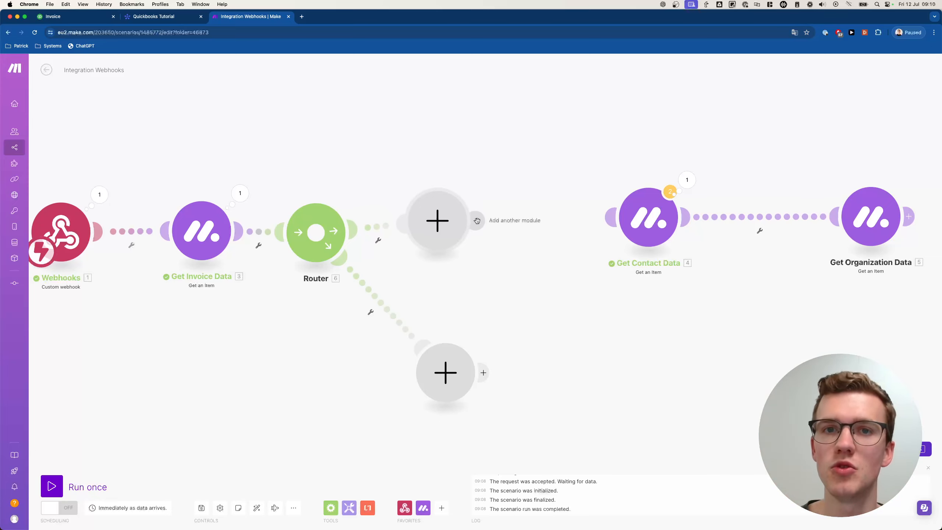
drag(479, 223, 617, 218)
- Delete the spare empty module so the Router links directly to Get Contact Data
right_click(458, 227)
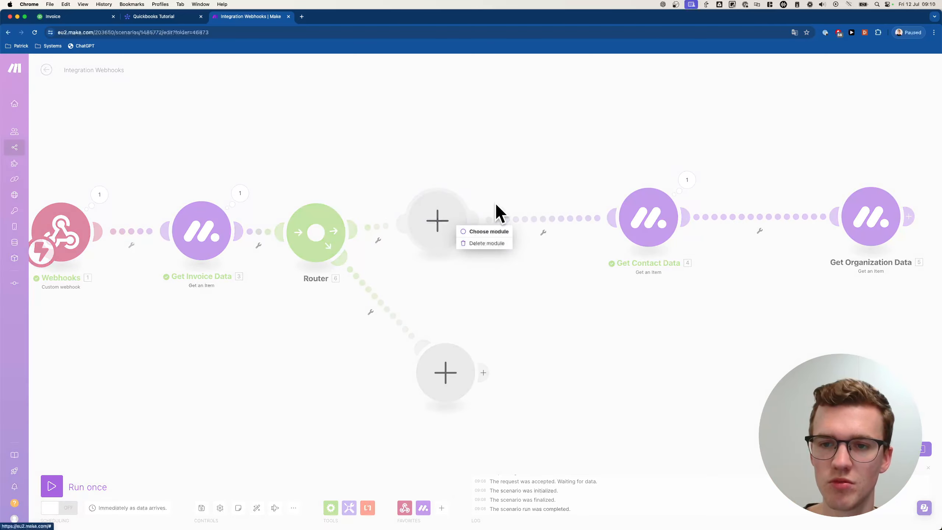
click(536, 202)
right_click(458, 221)
click(467, 238)
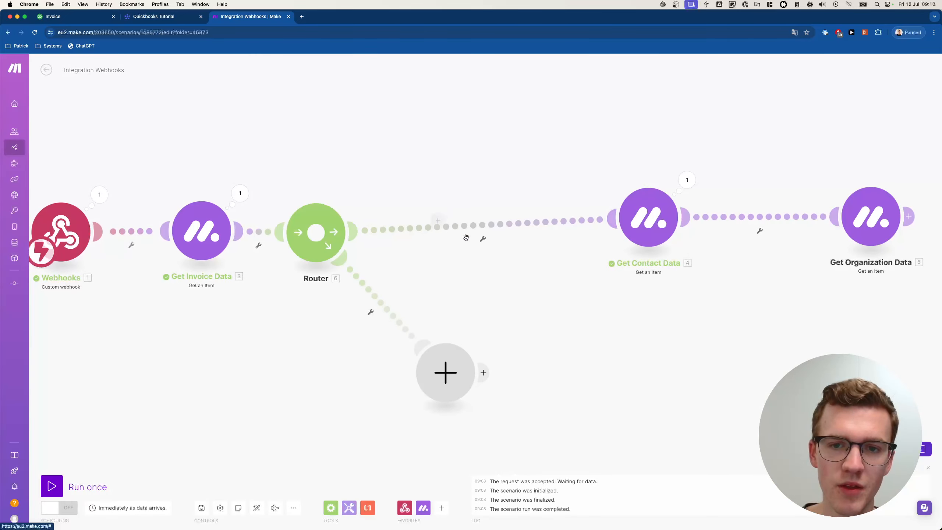
drag(340, 238, 357, 237)
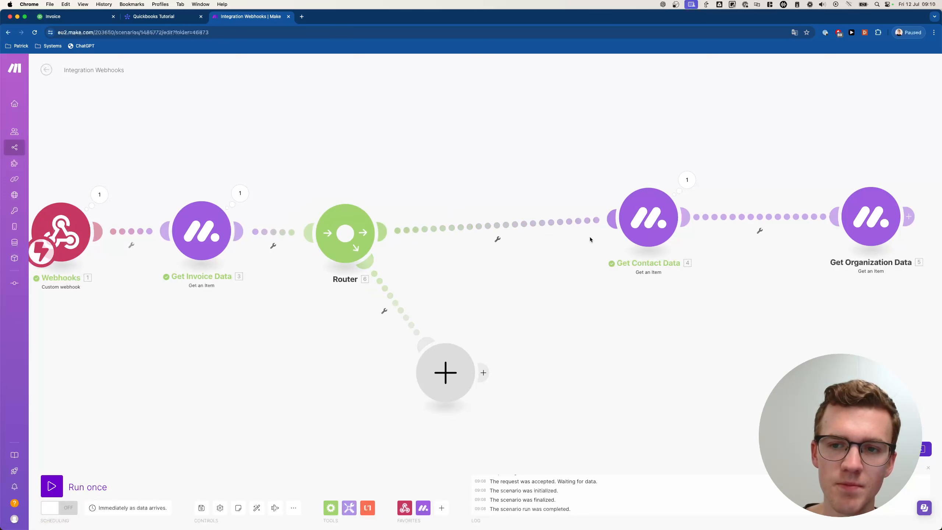
click(649, 218)
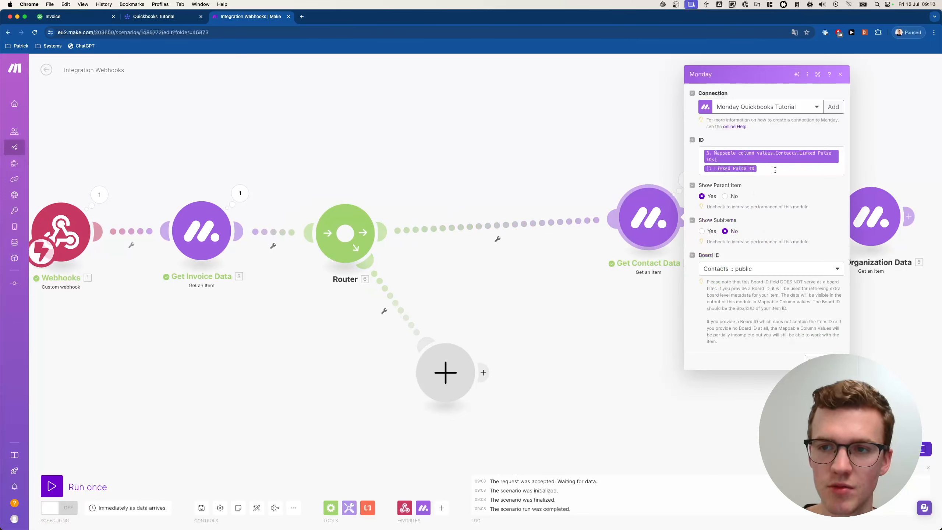
- Copy the mapped Linked Pulse ID expression from Get Contact Data's ID field
click(775, 169)
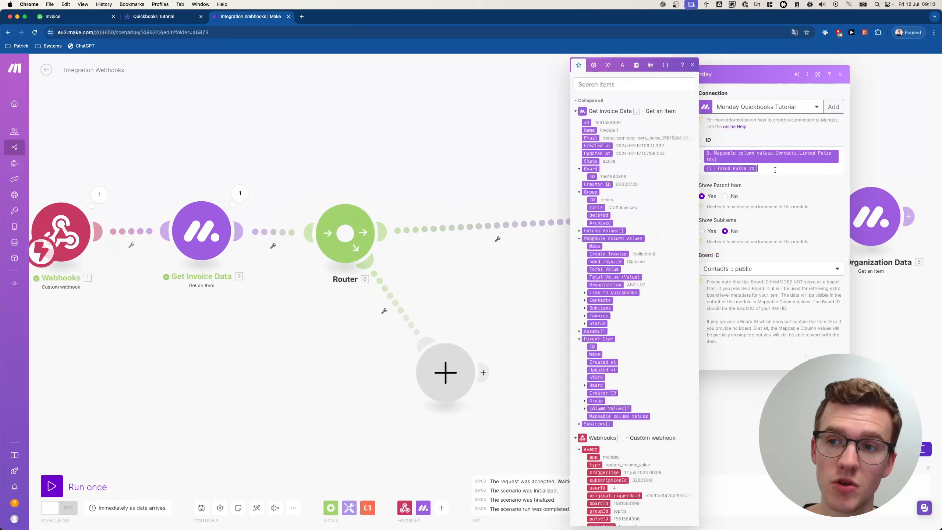
click(570, 186)
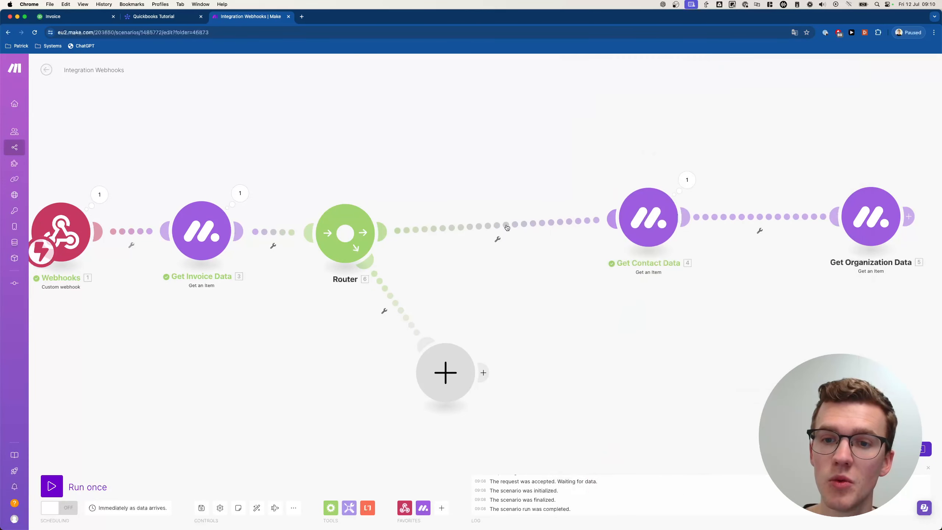
click(650, 230)
click(770, 171)
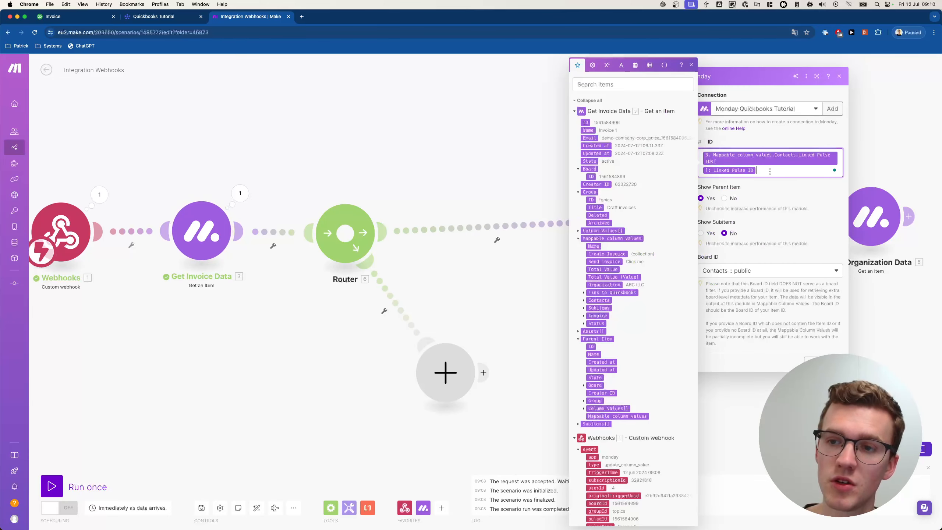
drag(783, 171, 688, 134)
right_click(739, 159)
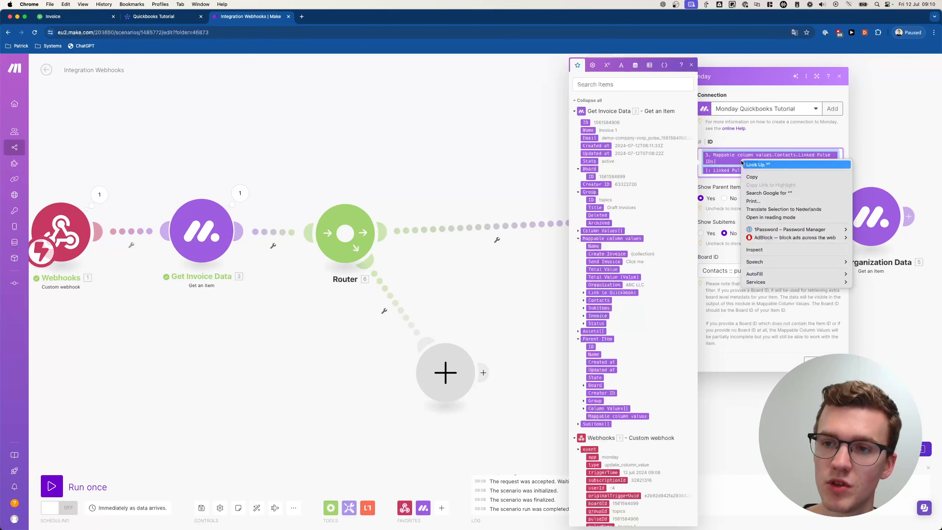
click(753, 178)
click(472, 158)
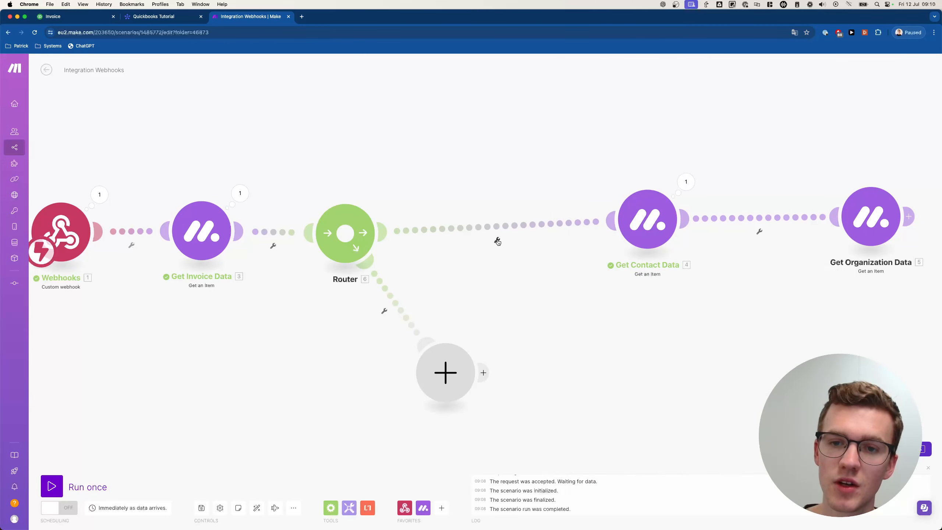
- Add a 'Contact is Linked' filter on the Router–Contact route: pasted Linked Pulse ID, operator Exists
click(498, 242)
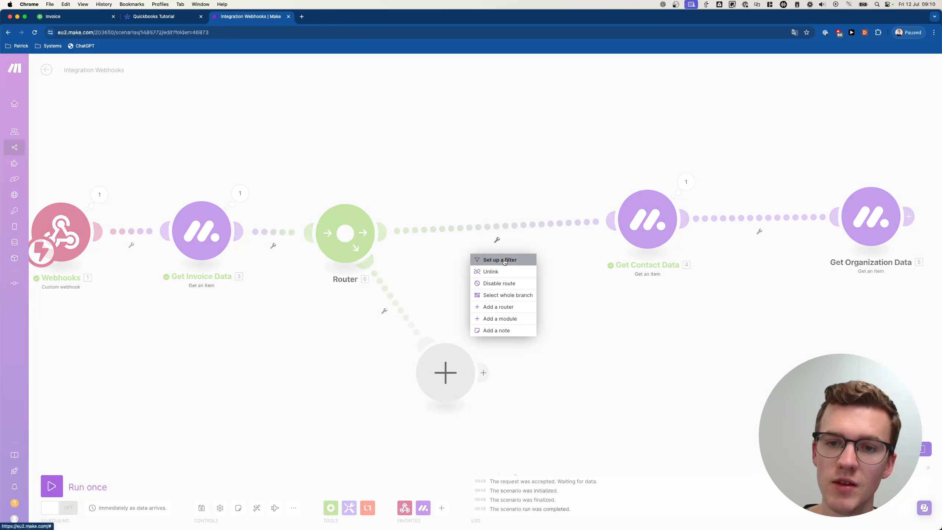
click(497, 259)
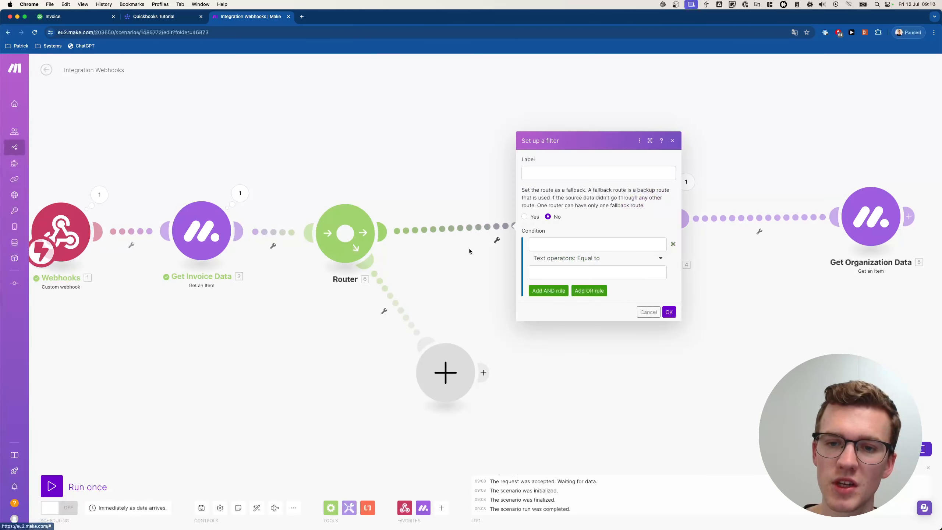
click(581, 176)
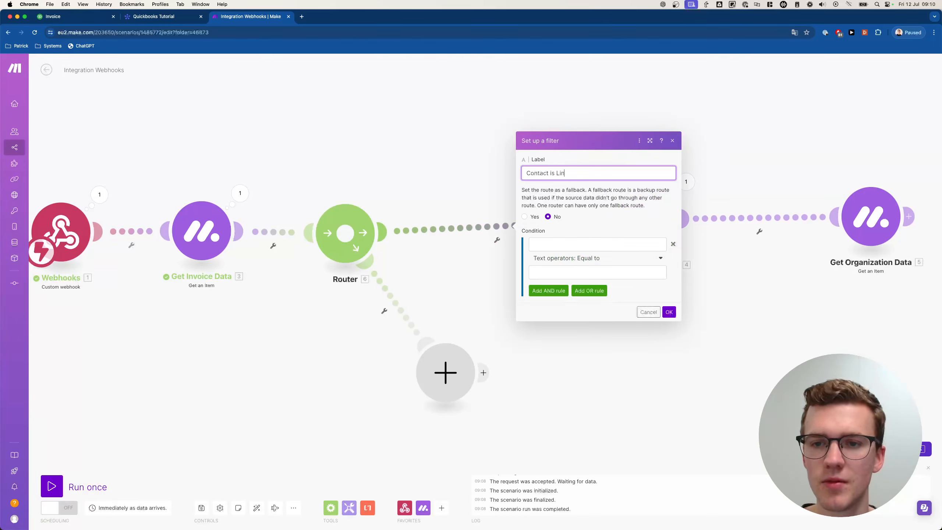
click(564, 244)
key(super+v)
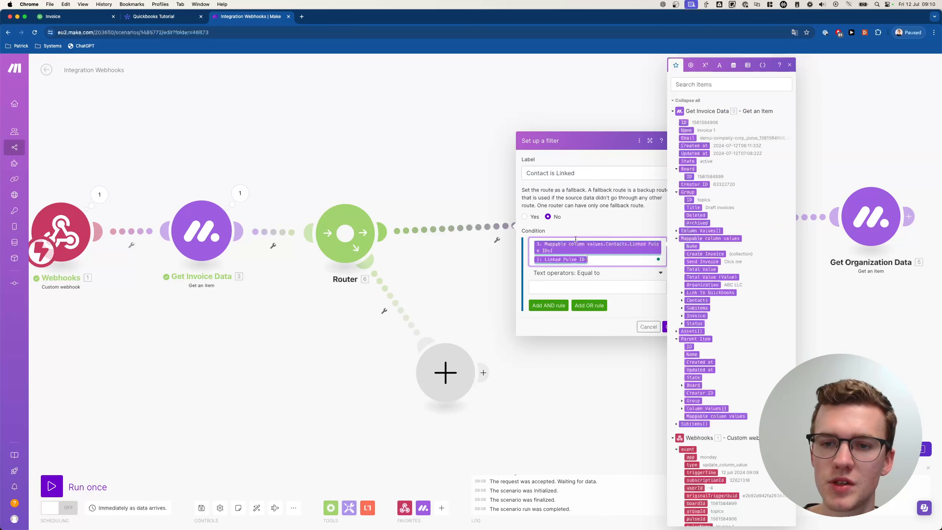
click(576, 276)
text(ex)
click(556, 307)
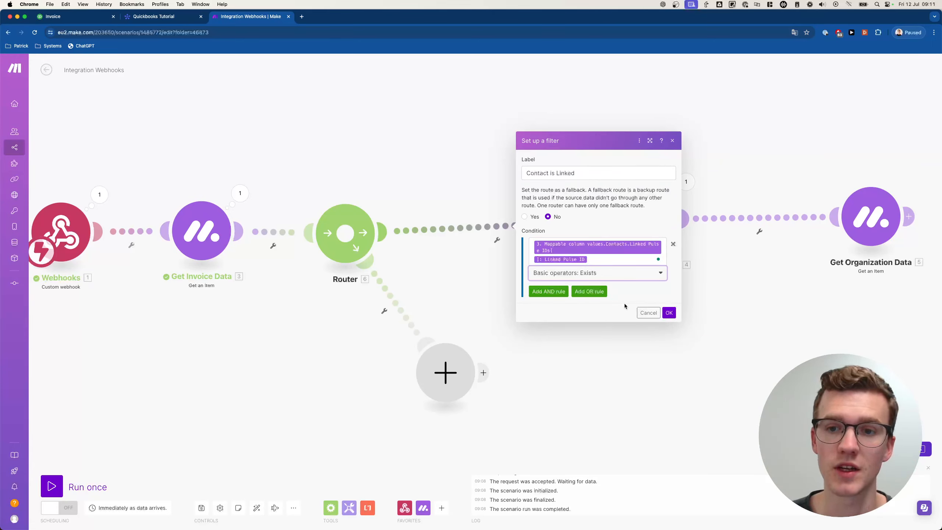
click(668, 312)
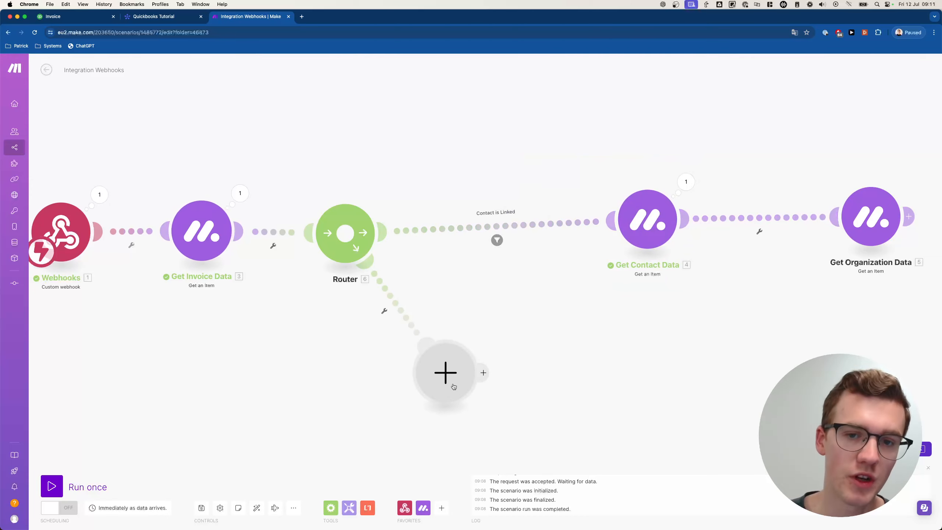
- Add a Monday 'Update Column Values of a Specific Item' module to the empty branch
drag(455, 386, 511, 405)
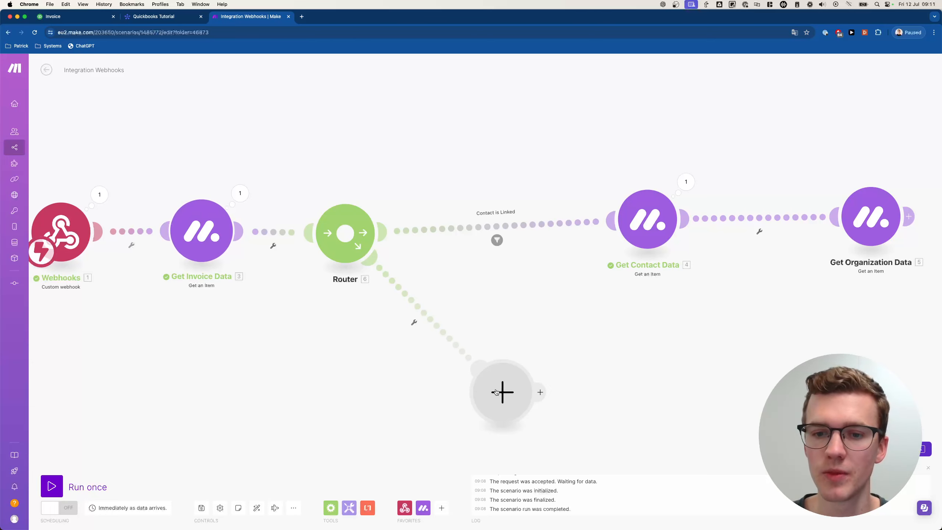
click(497, 392)
text(monday)
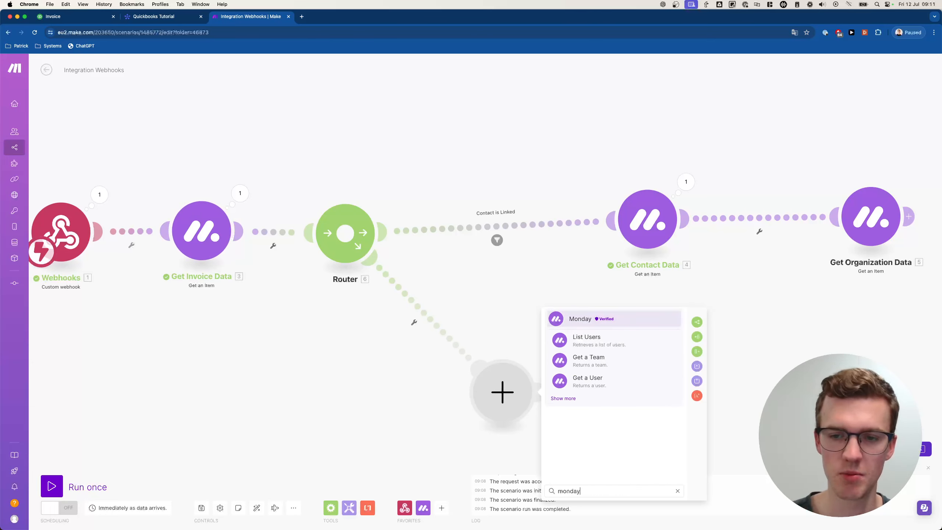
click(563, 398)
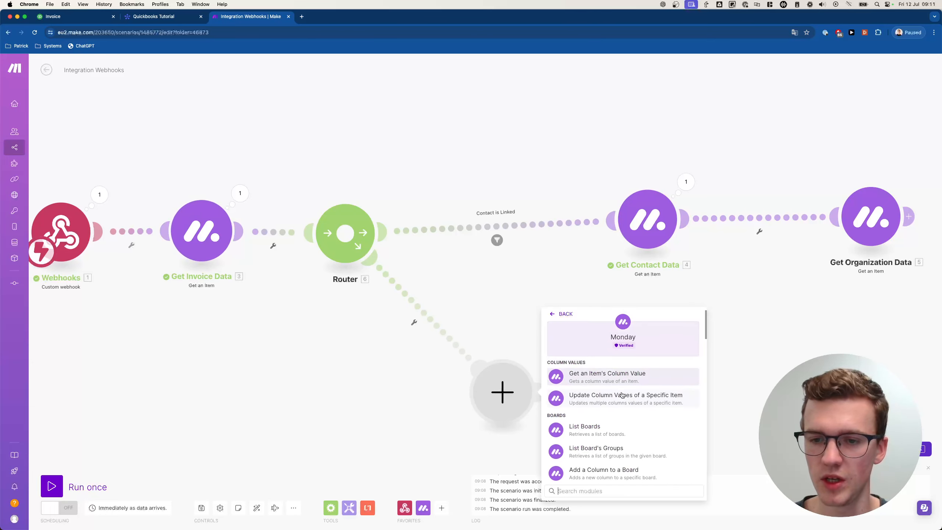
click(632, 400)
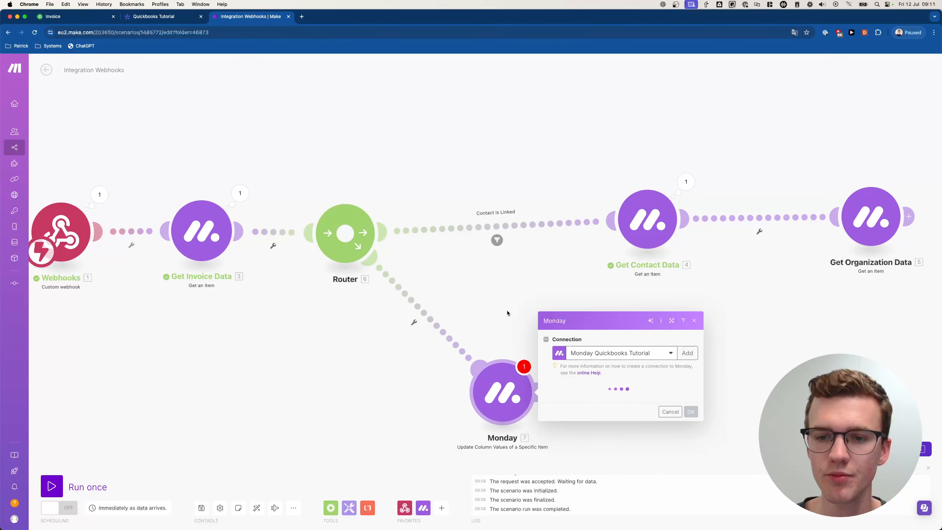
drag(507, 310, 474, 178)
- Choose the Quickbooks Tutorial board and map the webhook's pulseId into Item ID
click(602, 263)
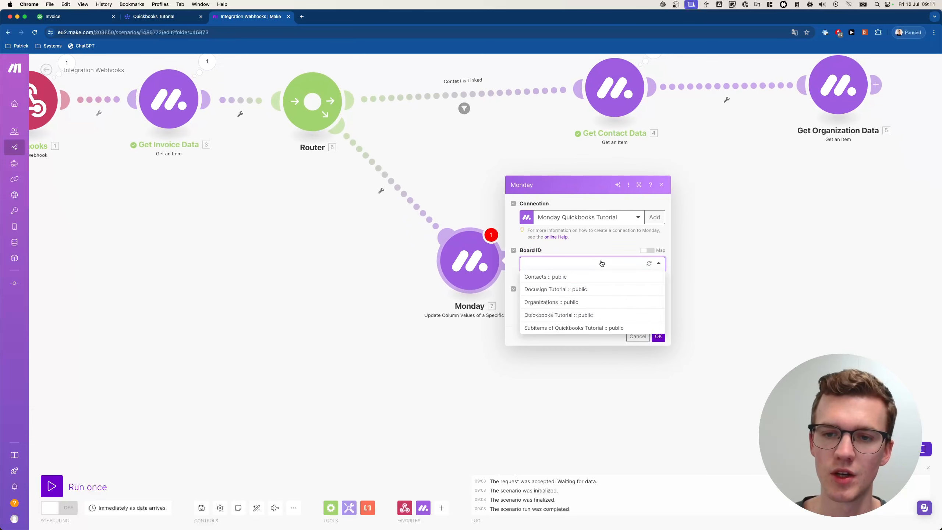
click(552, 315)
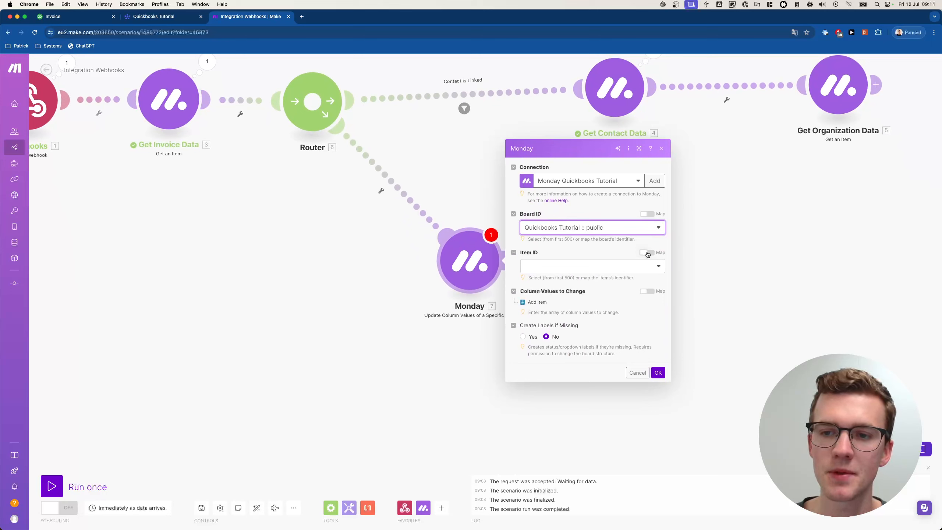
click(630, 264)
click(570, 283)
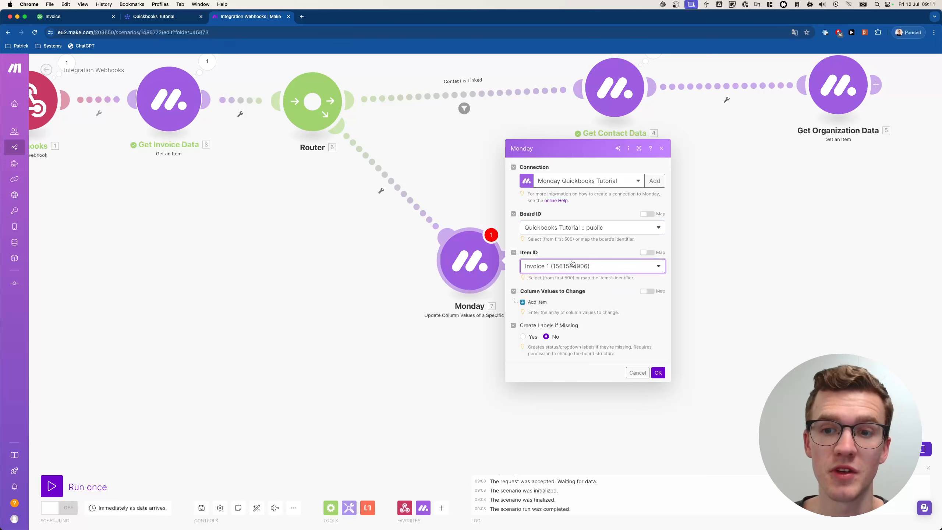
click(647, 253)
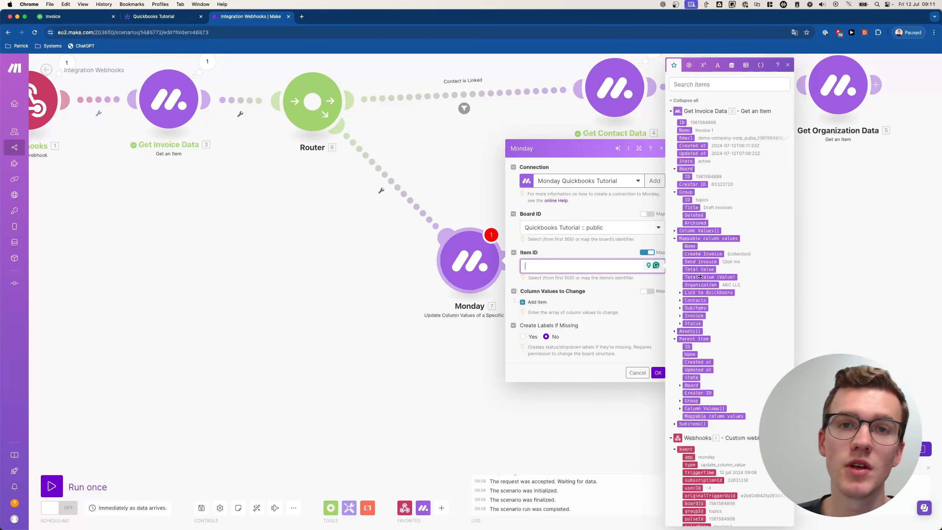
scroll(720, 346, down, 3)
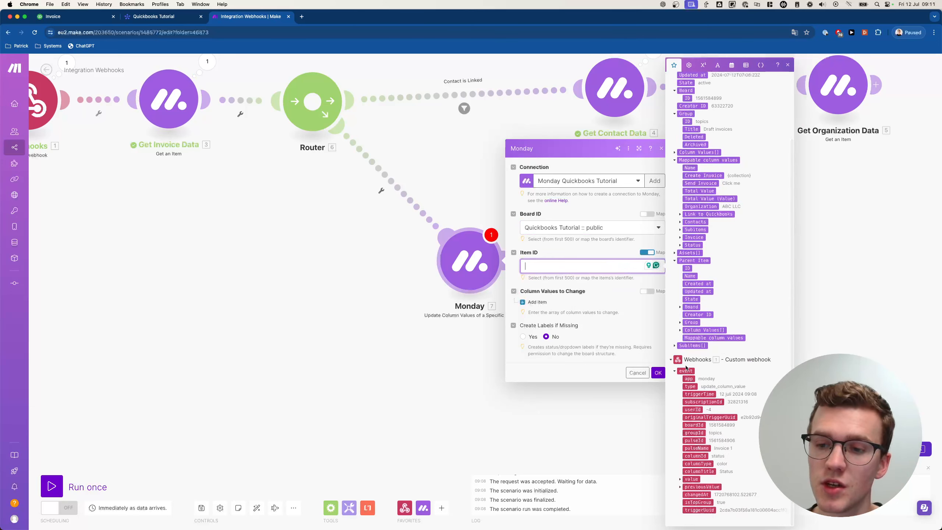
click(691, 440)
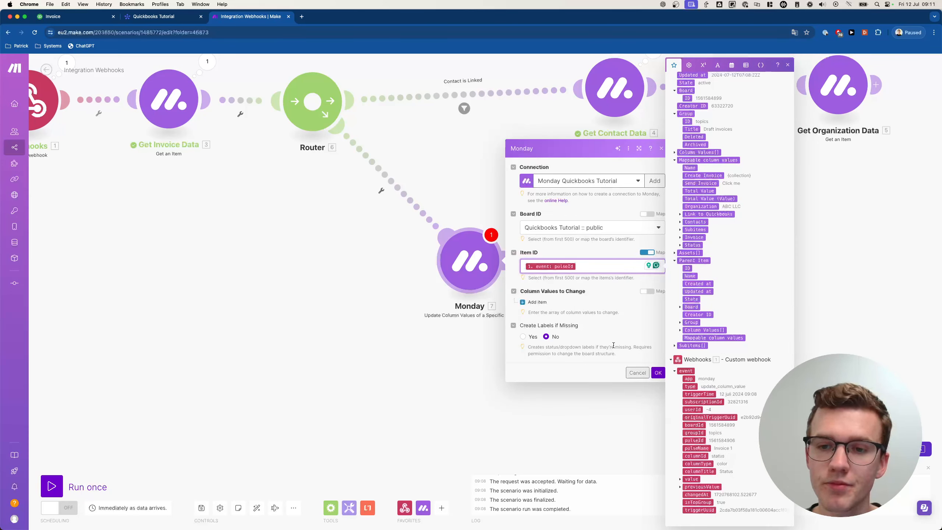
- Set the Status column by label to 'Error - See Updates' and save the module
click(536, 302)
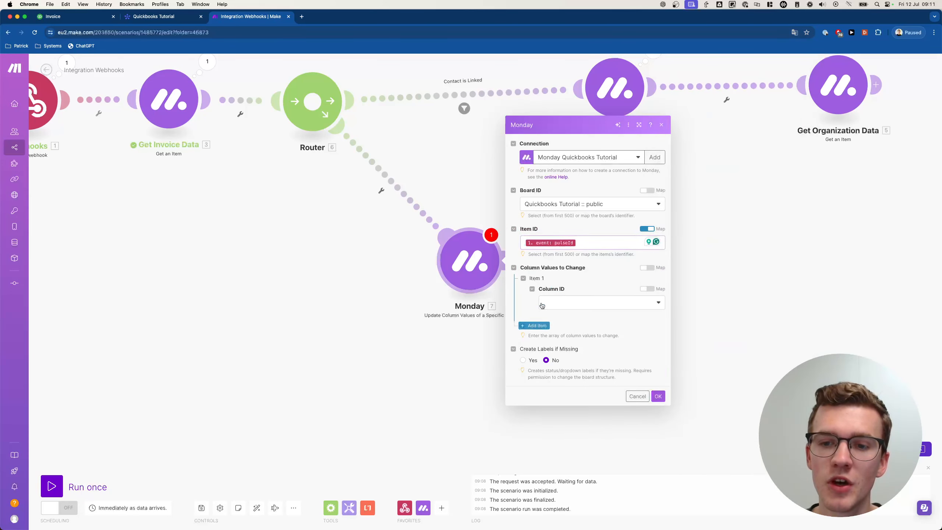
click(568, 306)
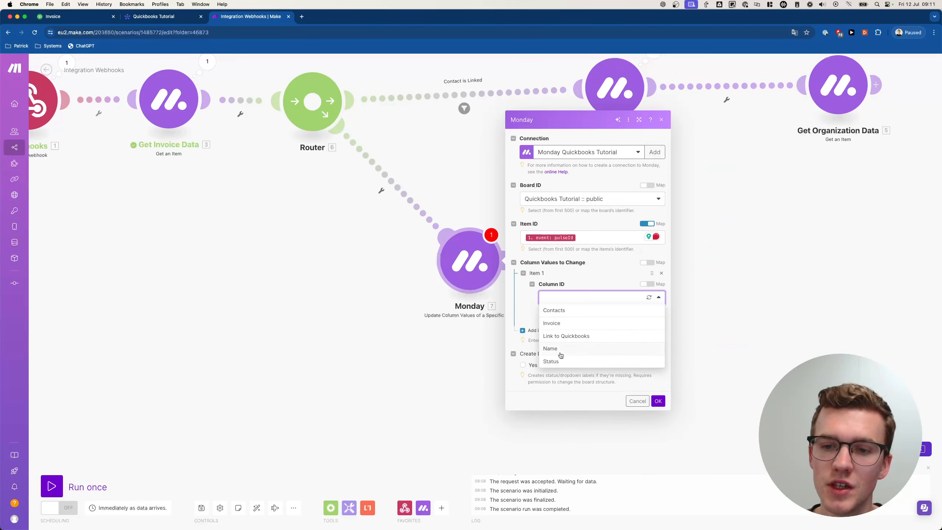
click(554, 360)
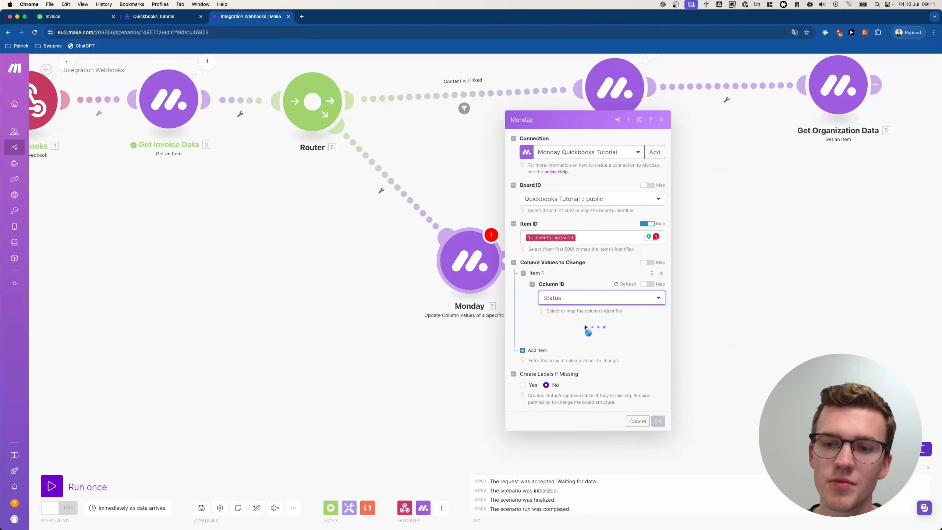
click(563, 329)
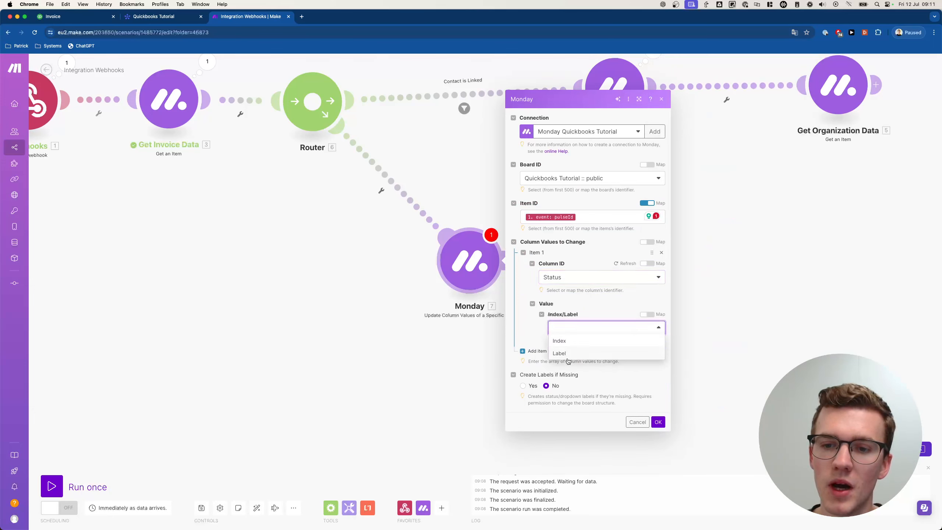
click(569, 357)
click(578, 346)
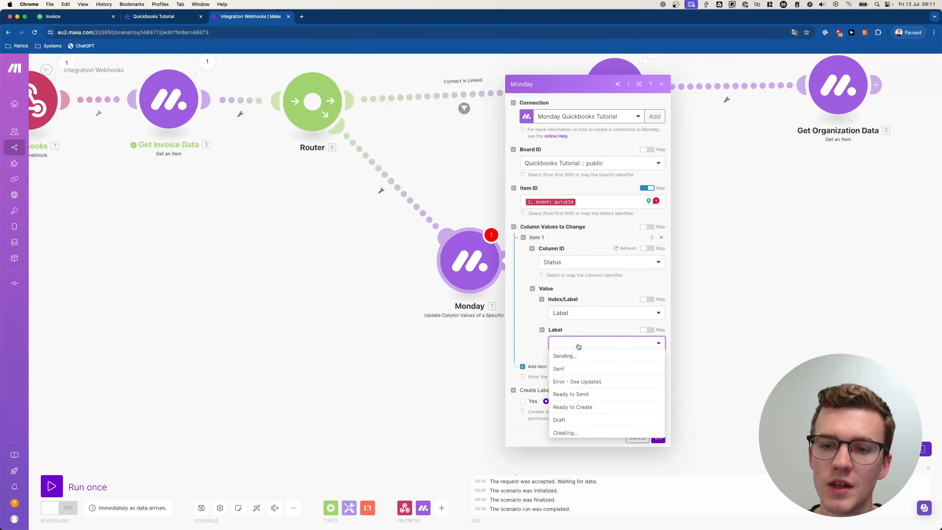
click(569, 382)
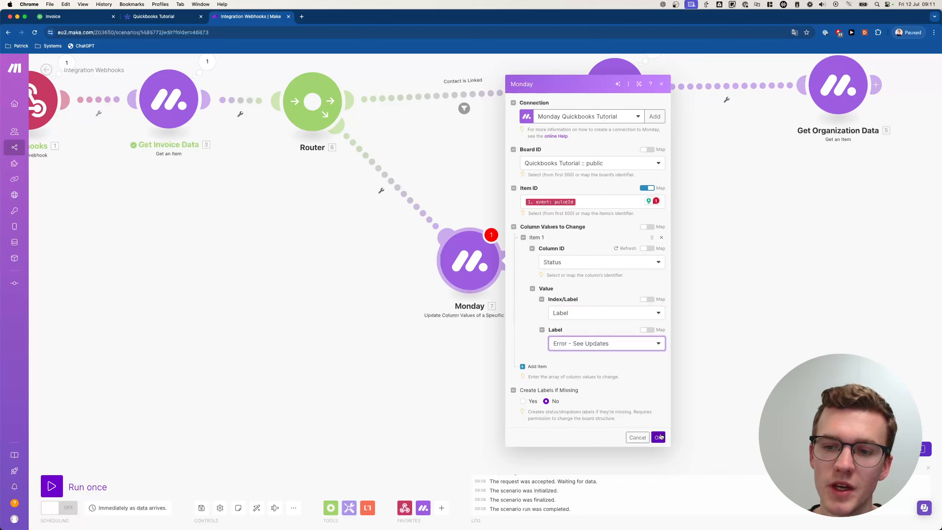
click(659, 436)
- Add a Monday 'Create an Update' module after the status update step
click(607, 266)
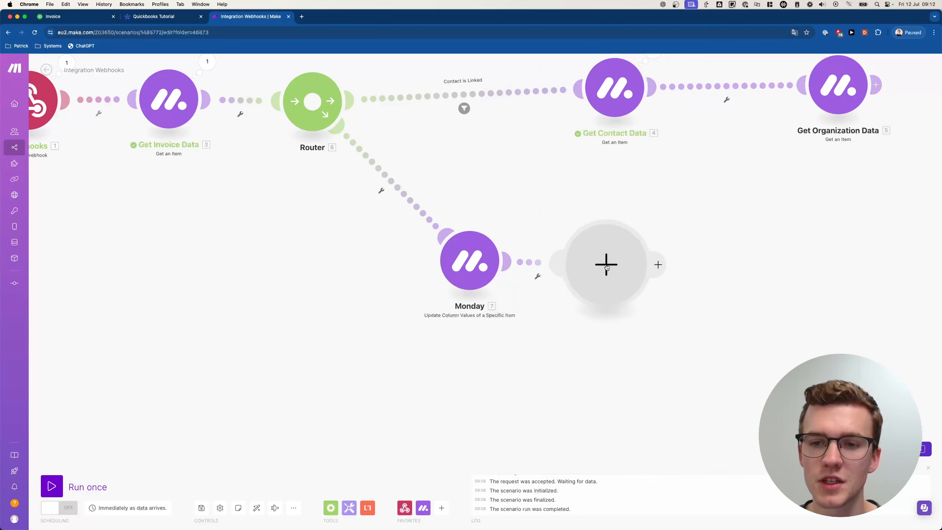
text(monday)
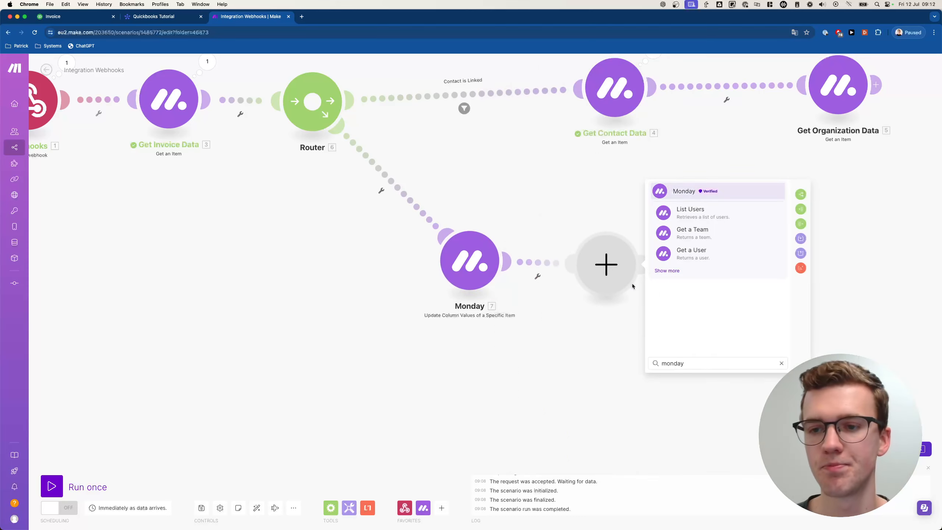
click(685, 191)
text(update)
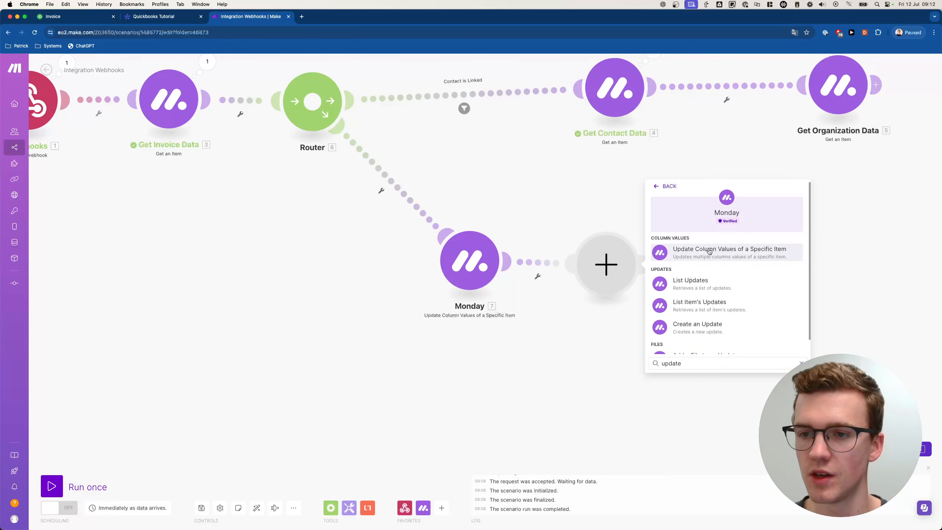
scroll(710, 259, down, 1)
click(701, 311)
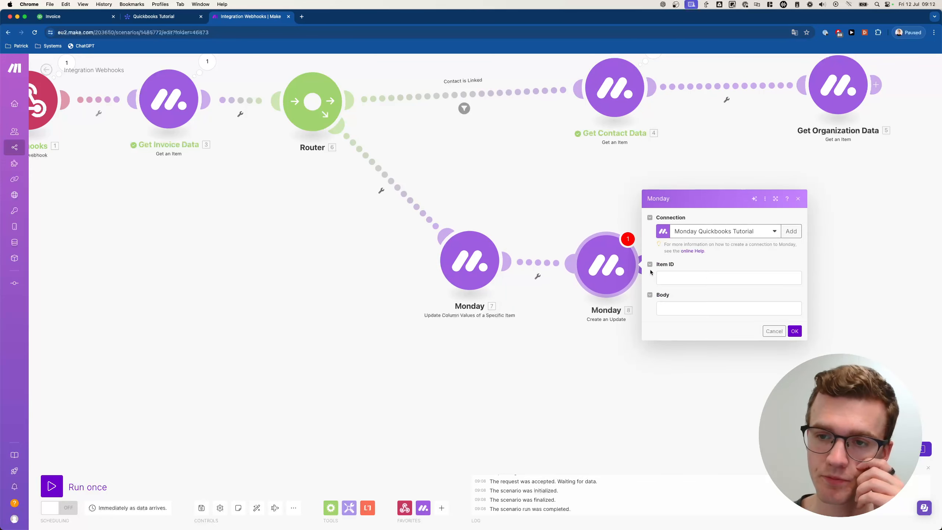
- Map pulseId into the update's Item ID and write an 'Automation Error' body asking to link a contact
click(680, 273)
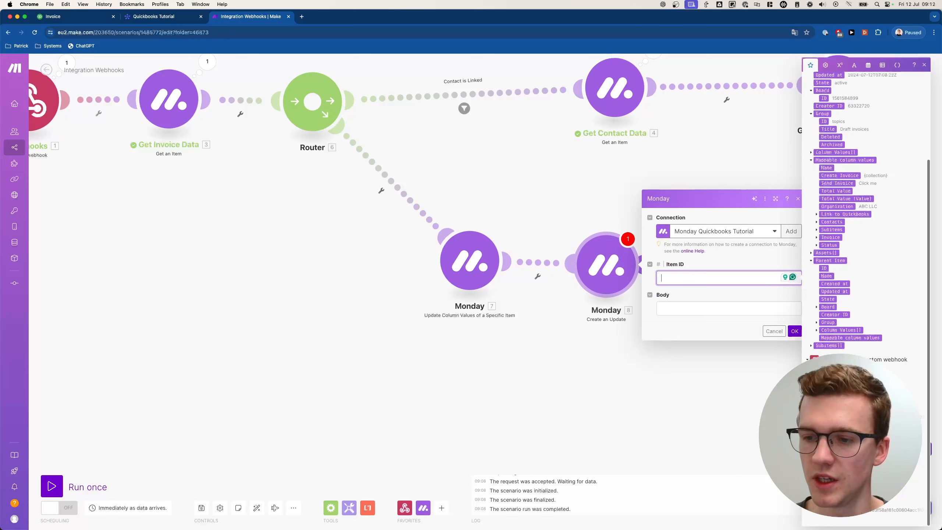
click(831, 433)
click(682, 304)
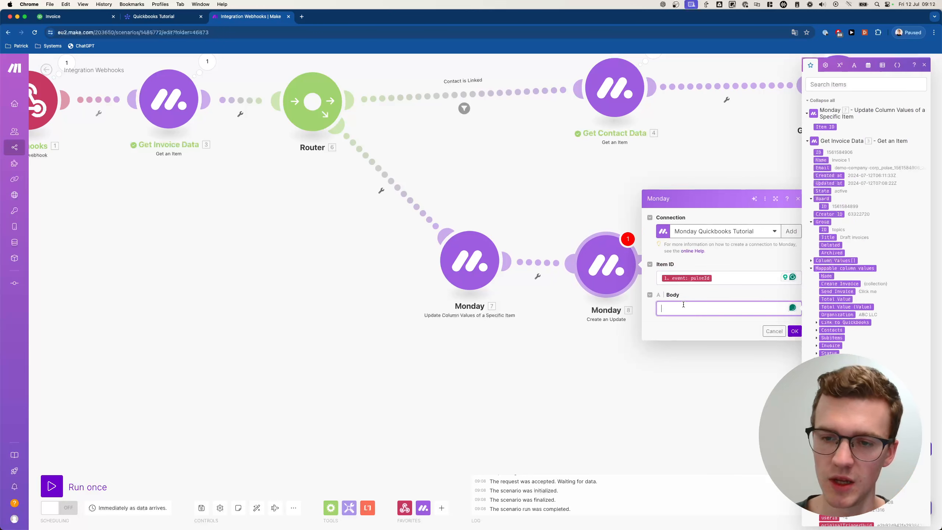
text(Automation)
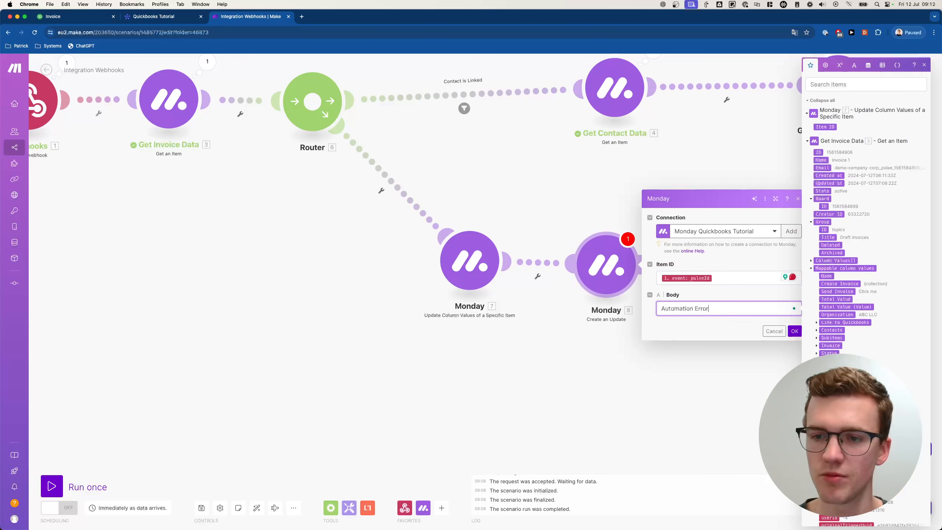
text( Error)
key(Return)
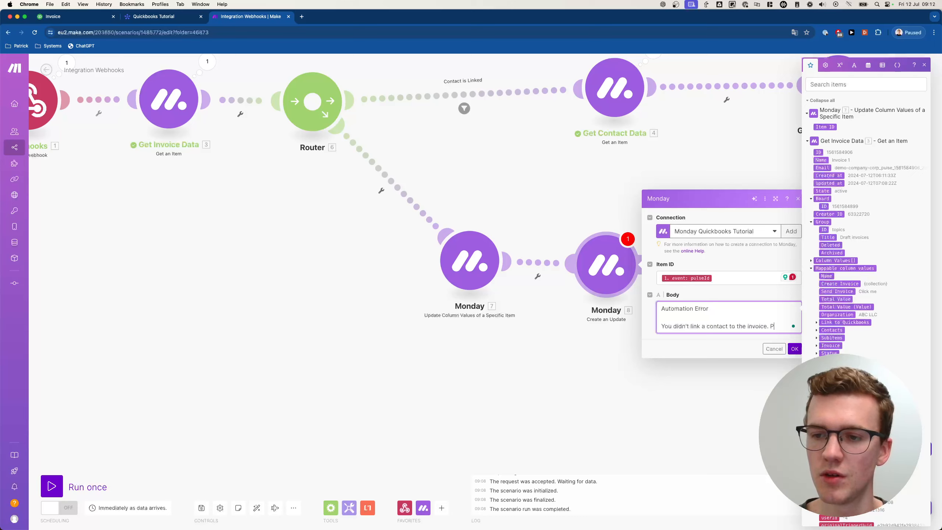
text(ake sur)
key(alt+BackSpace)
key(alt+BackSpace)
key(alt+BackSpace)
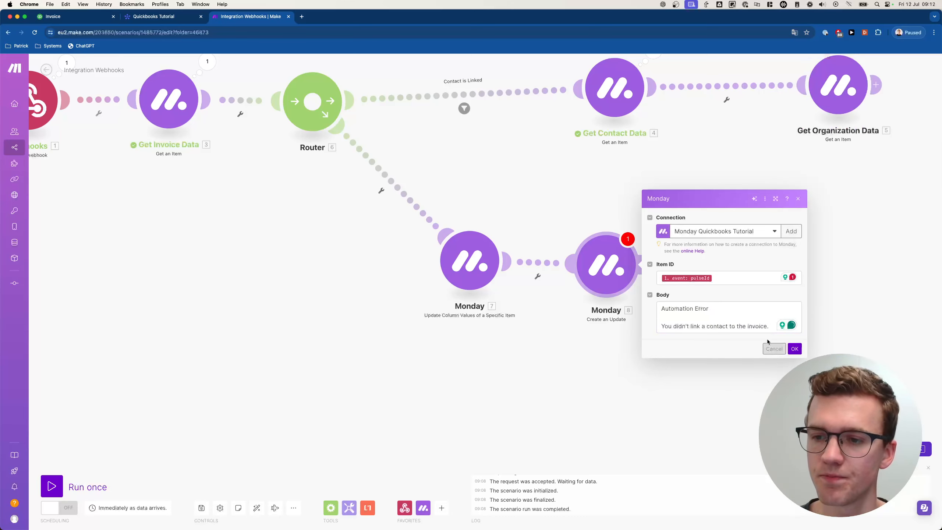
key(Return)
key(Return)
text(Please lin)
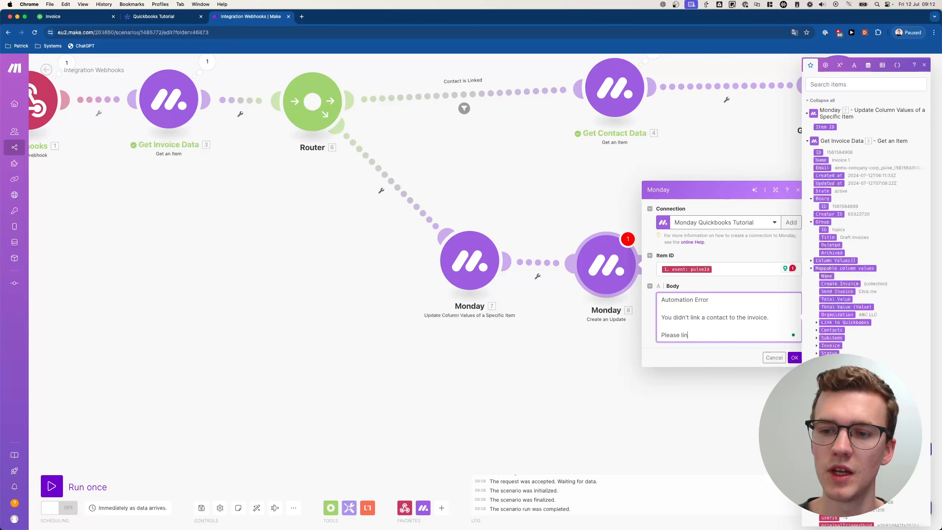
text(k it and try again.)
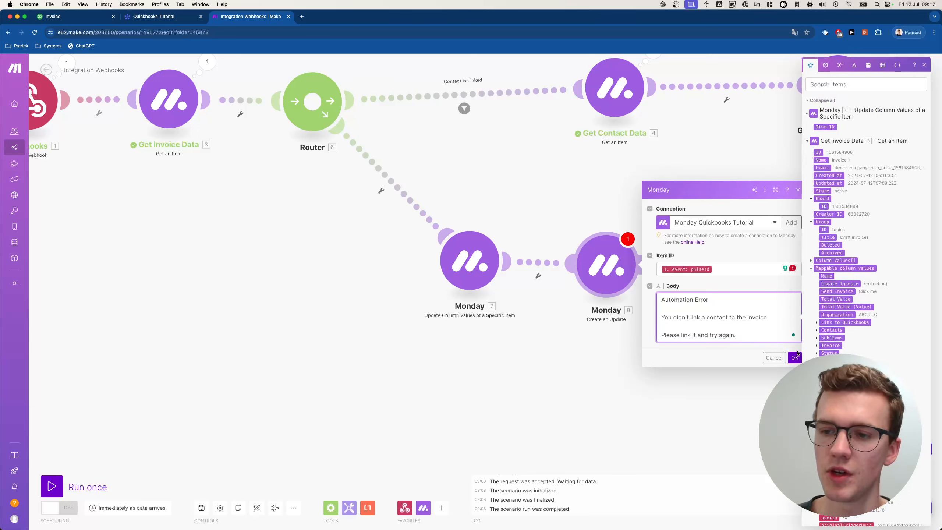
click(796, 356)
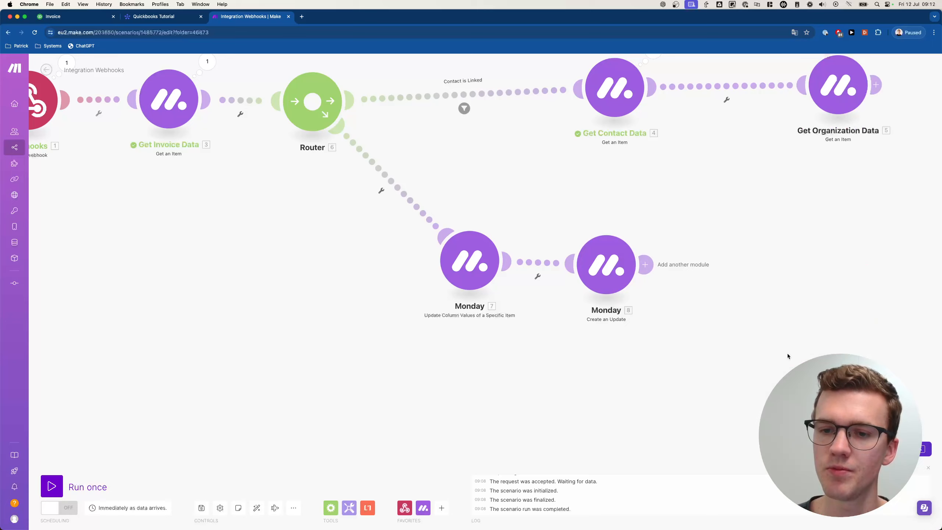
- Save the scenario and start a Run once that waits for new webhook data
click(201, 508)
drag(270, 254, 311, 321)
scroll(312, 321, down, 2)
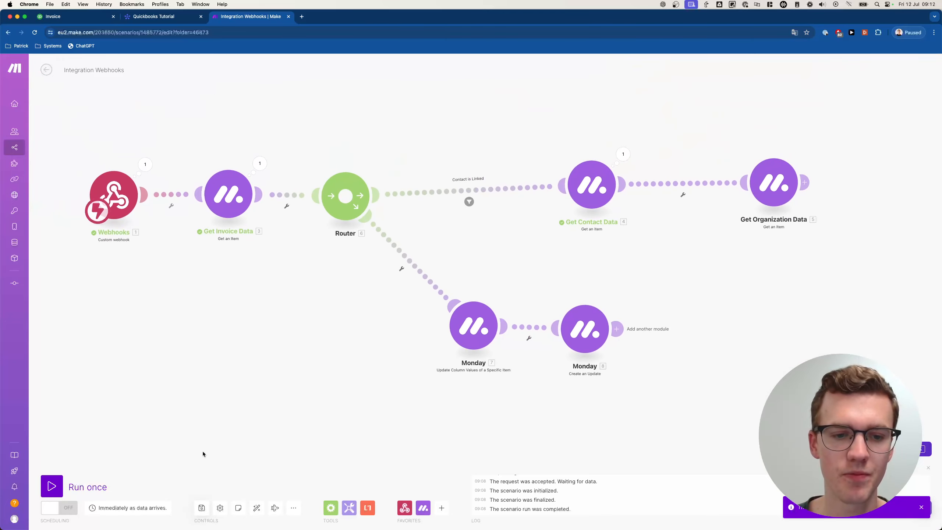
click(65, 482)
click(174, 515)
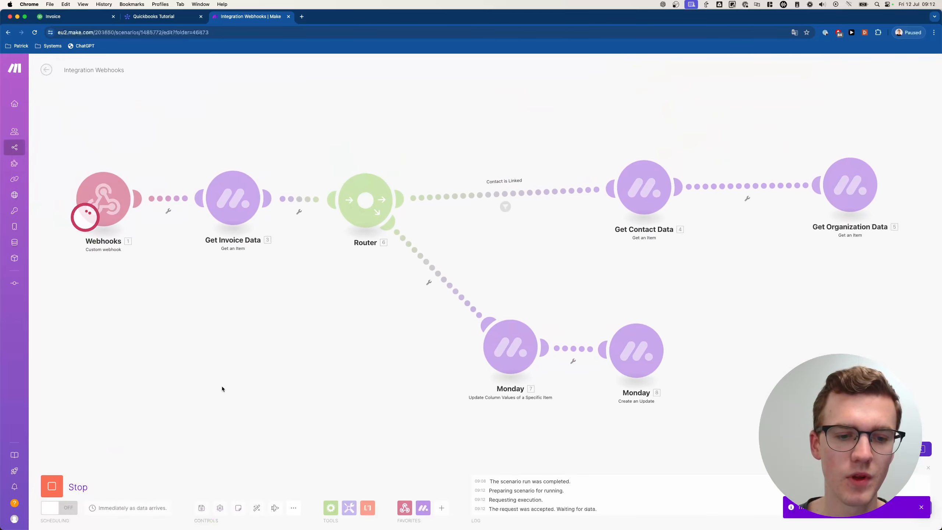
click(155, 14)
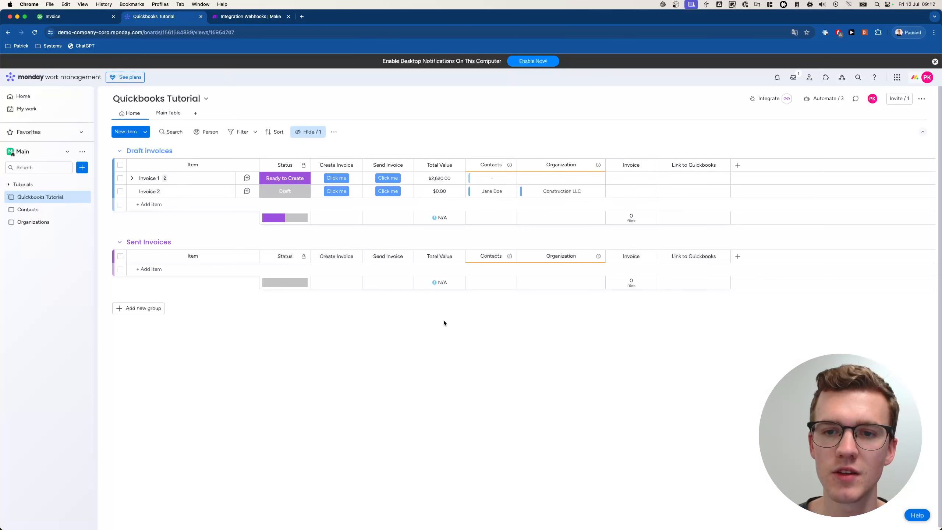
- Reset Invoice 1's status to Draft and trigger its invoice creation
click(302, 179)
click(317, 202)
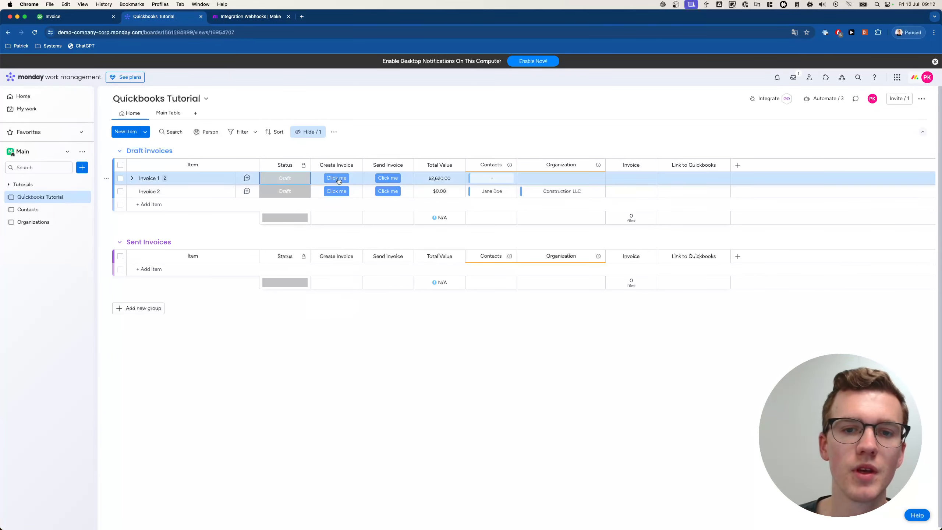
click(338, 178)
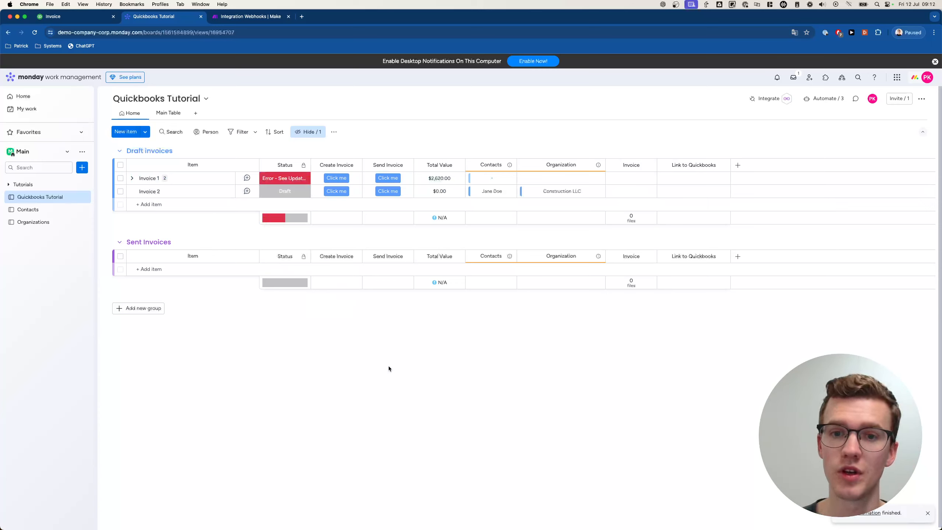
- Read Invoice 1's Automation Error update and widen the Status column to show full labels
click(247, 179)
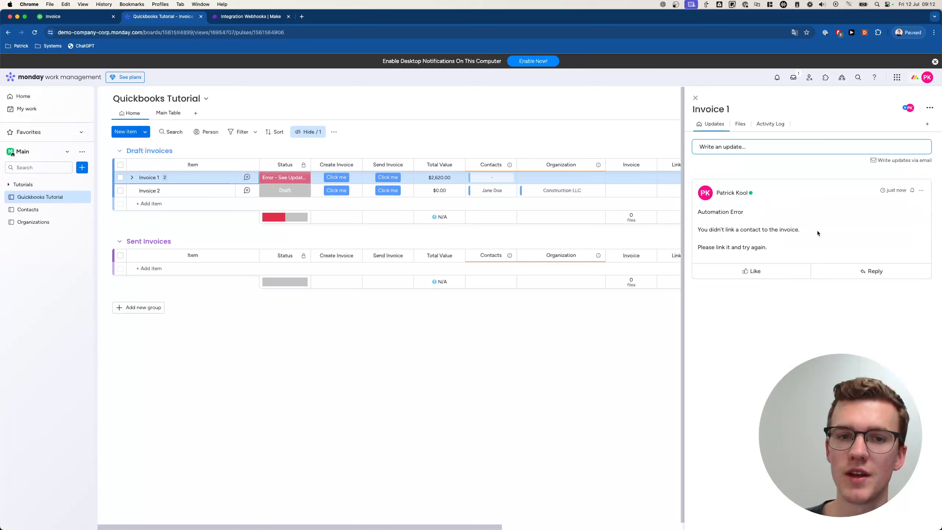
click(696, 97)
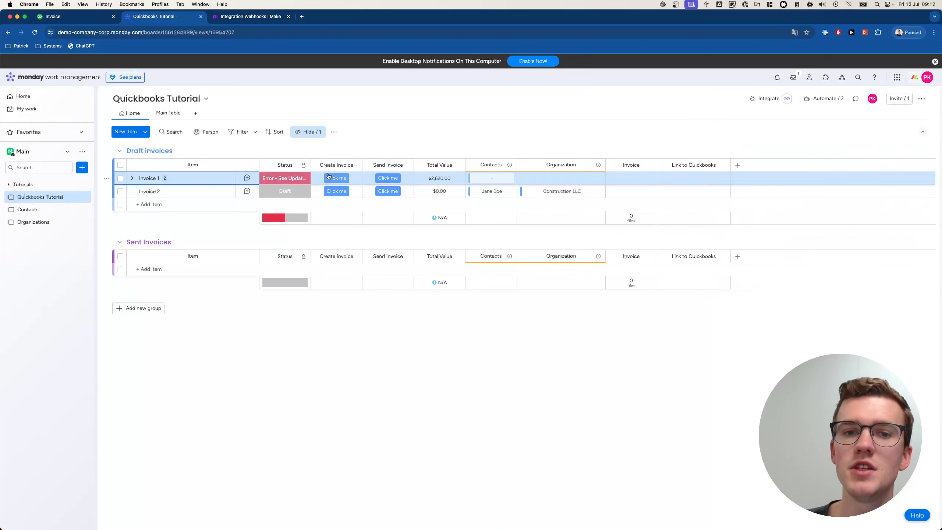
drag(310, 165, 356, 165)
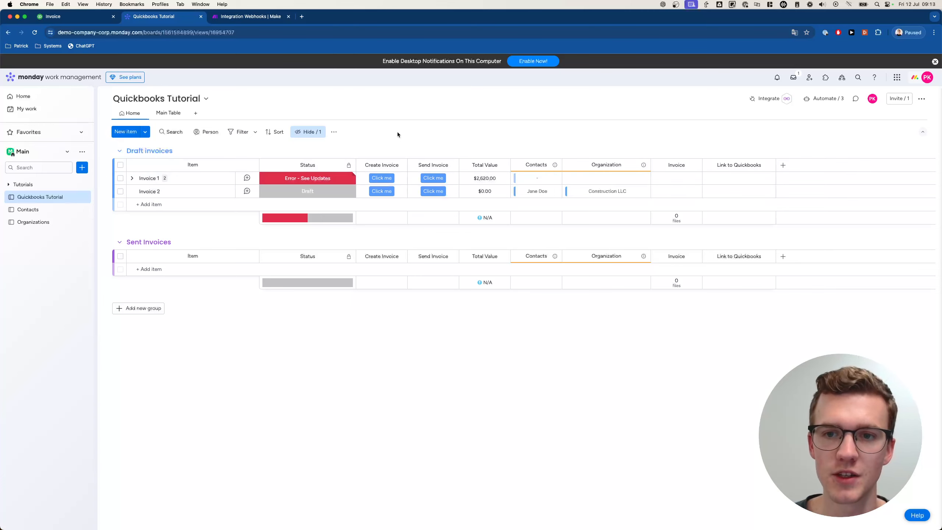
click(251, 17)
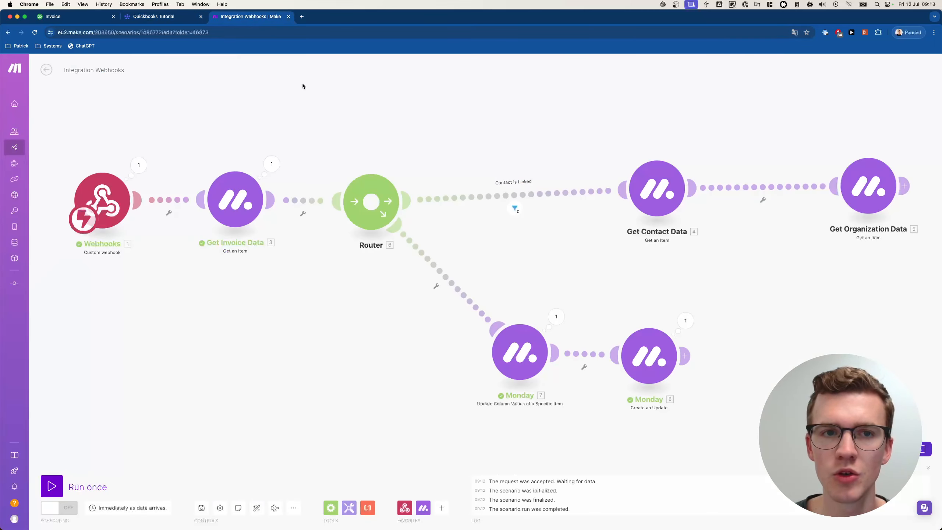
- Link a contact to Invoice 1 in its Contacts column
click(164, 16)
click(537, 178)
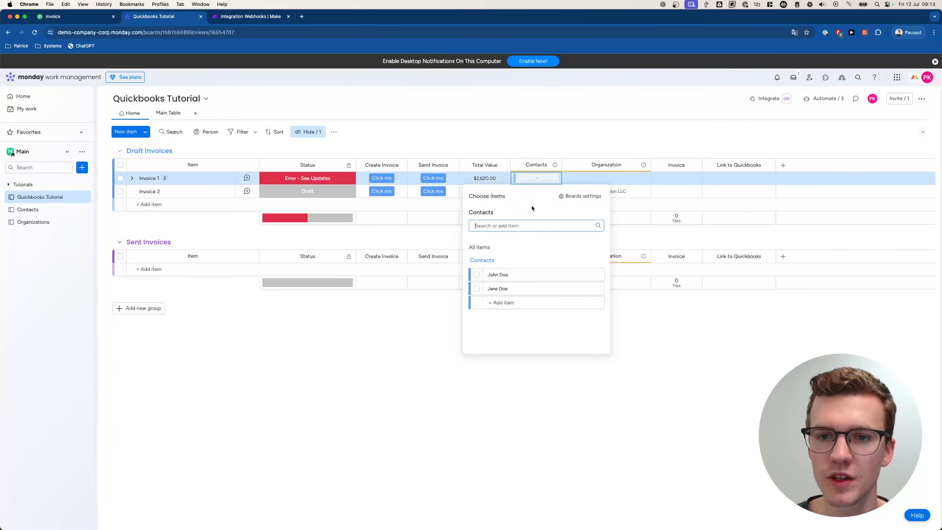
click(476, 275)
click(293, 85)
- Start a Run once waiting for new data and retrigger invoice creation for Invoice 1
click(245, 16)
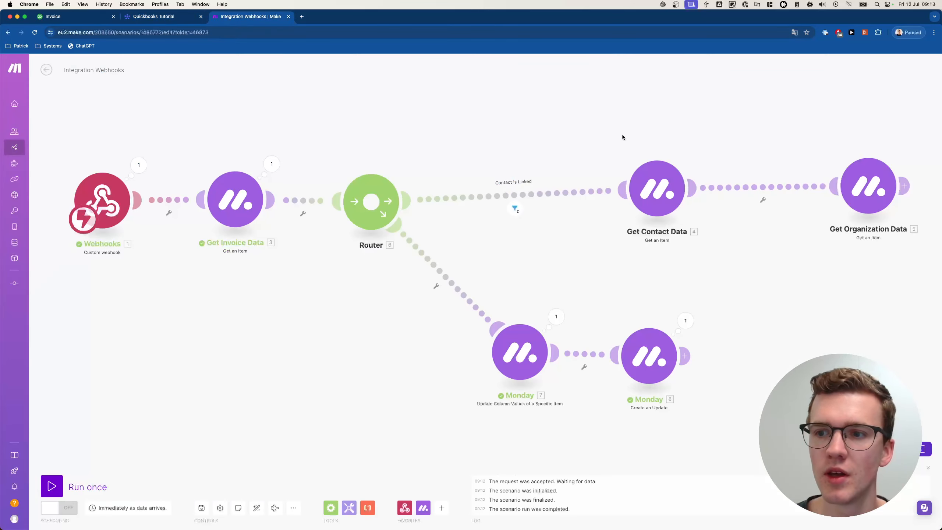
click(829, 188)
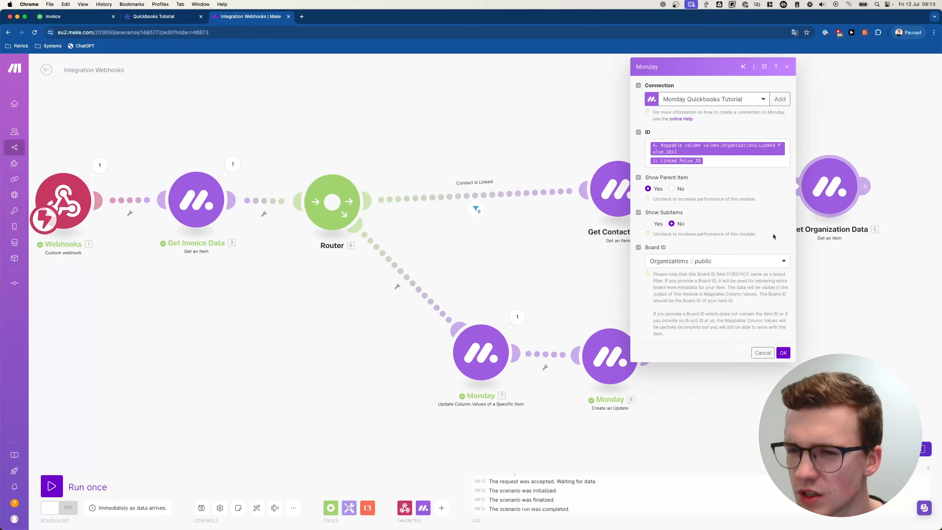
click(499, 241)
click(51, 486)
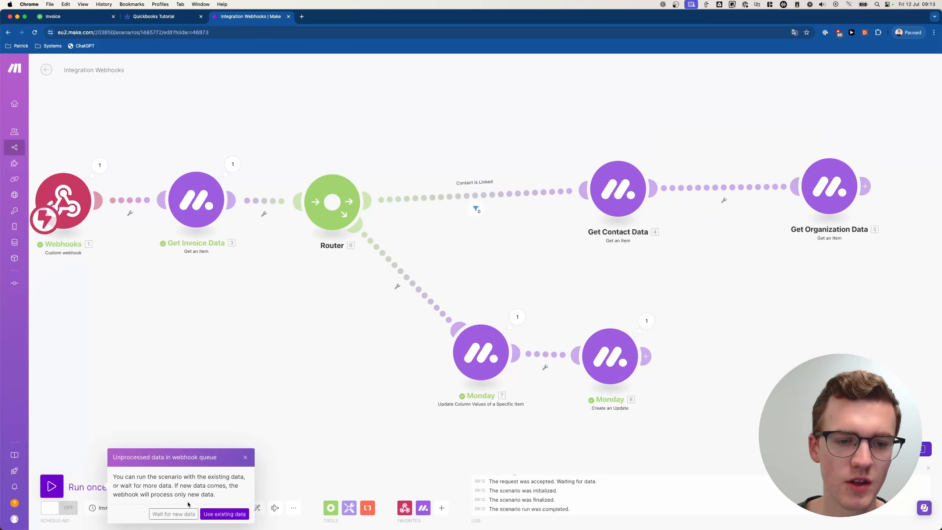
click(182, 513)
click(159, 16)
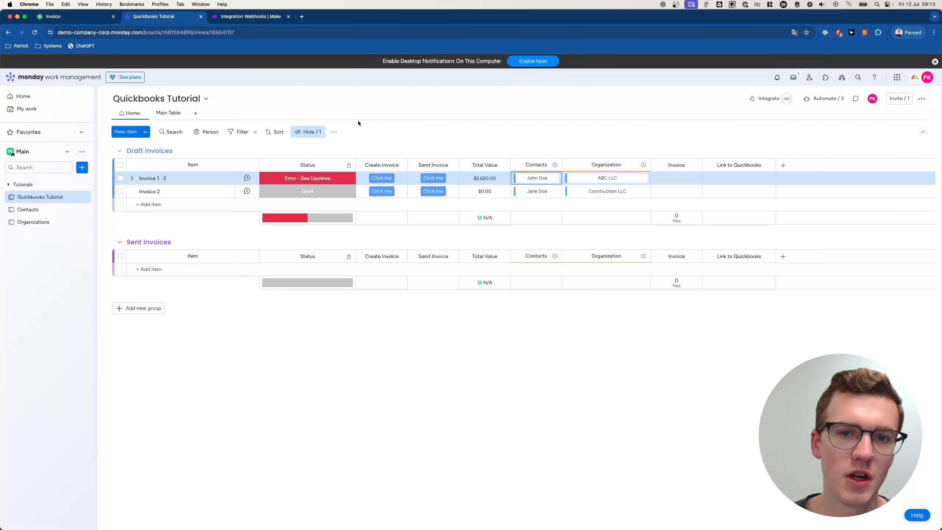
click(388, 180)
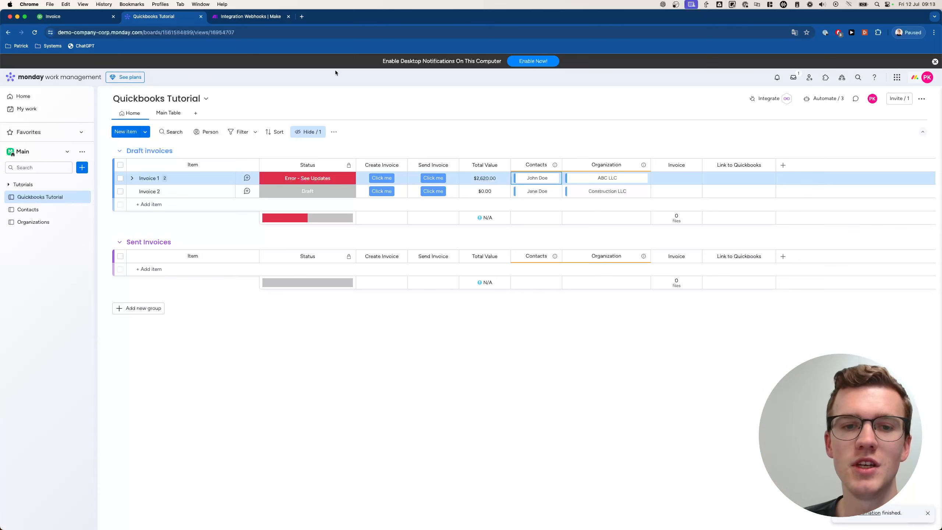
- Make the lower route a fallback filter labelled 'Contact is not Linked'
click(251, 21)
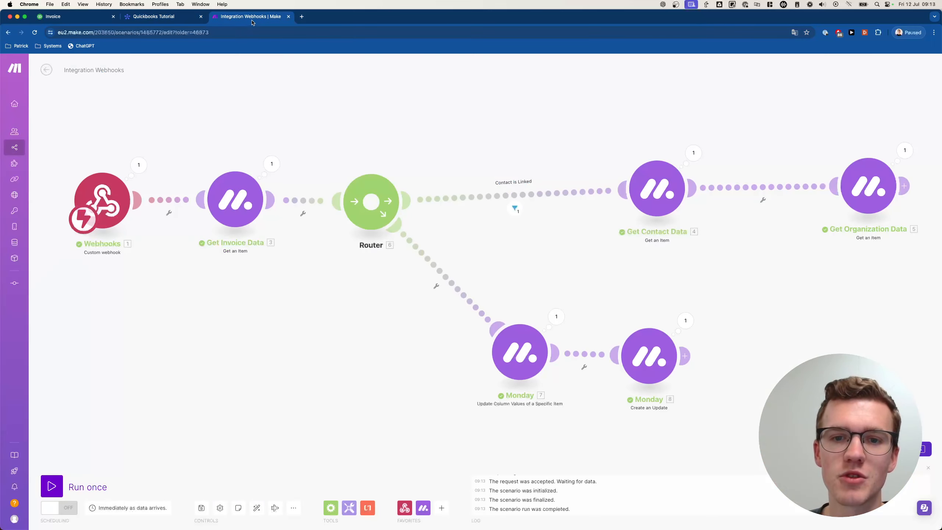
scroll(565, 148, right, 2)
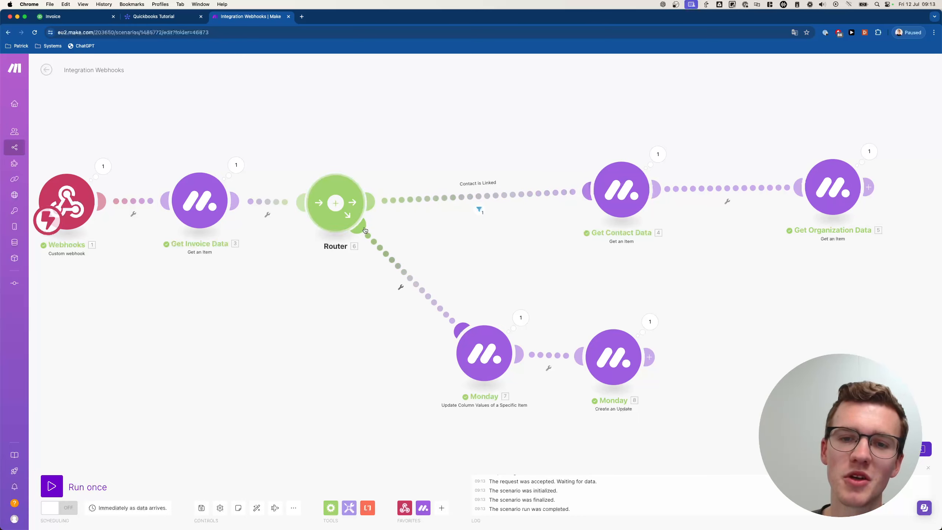
click(400, 287)
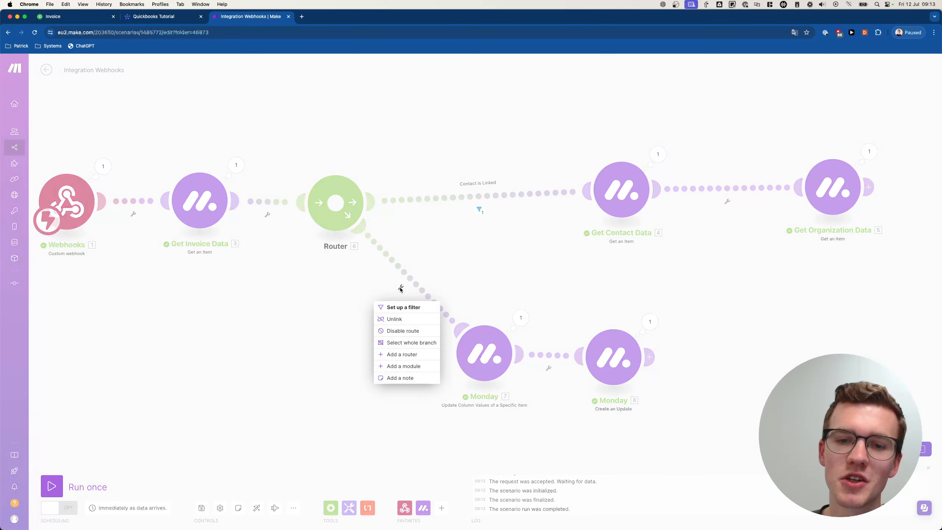
click(400, 307)
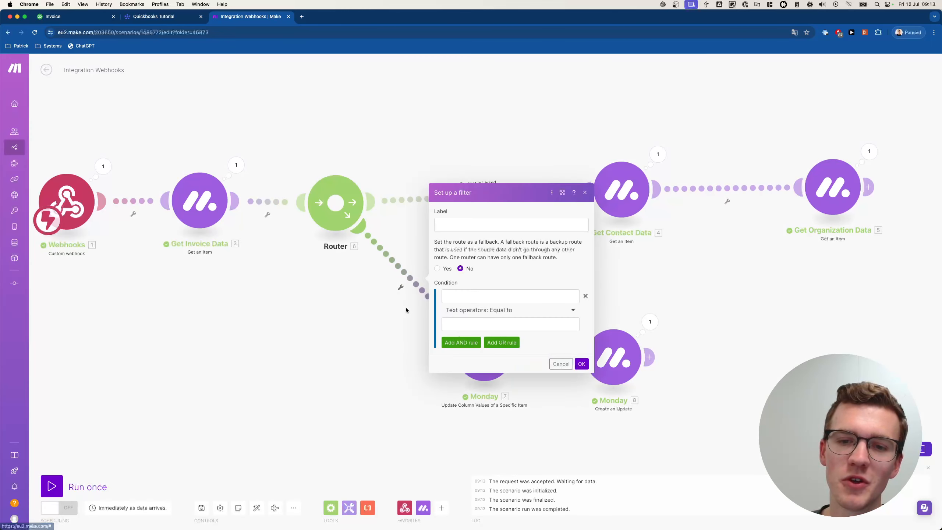
click(438, 269)
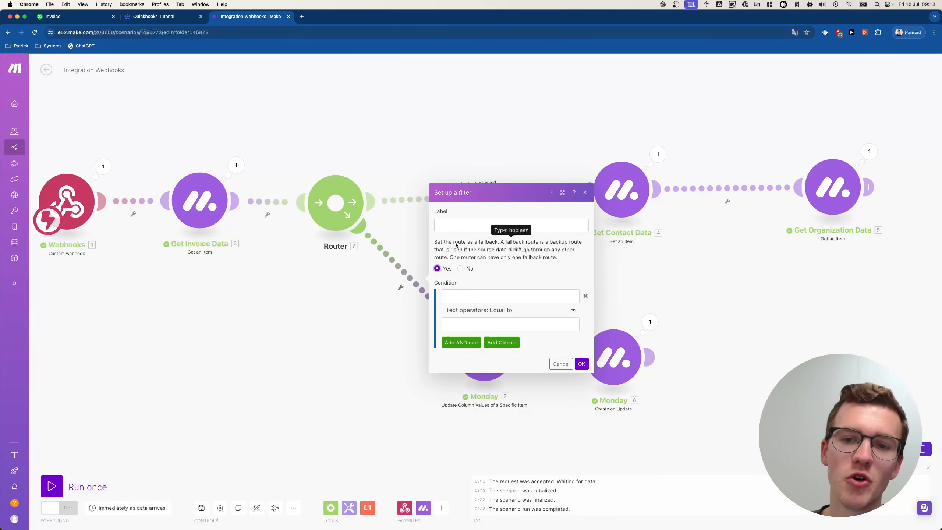
click(477, 223)
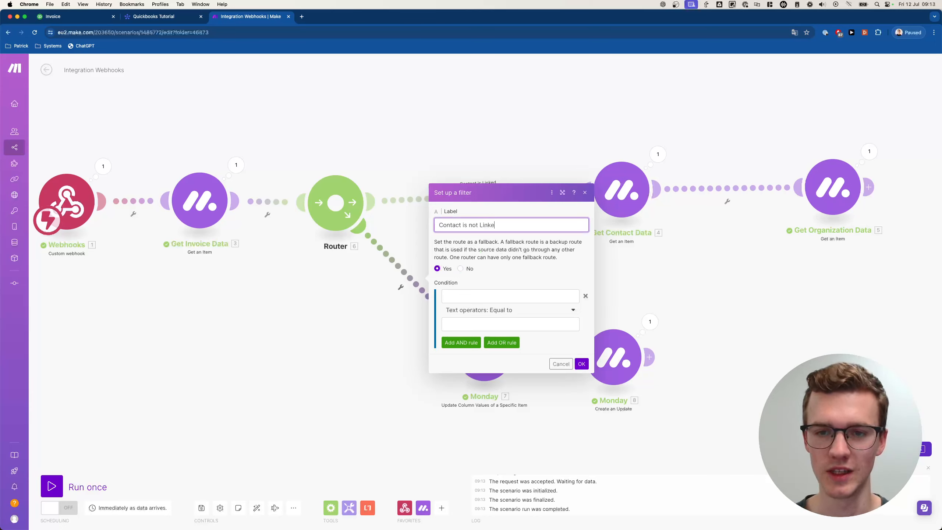
click(582, 363)
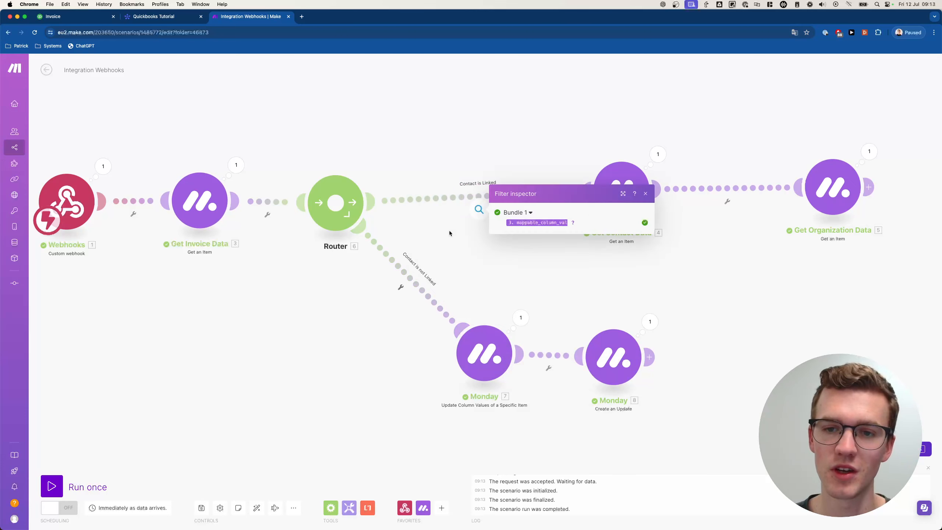
- Review the Contact is Linked filter, start a listening Run once, and retrigger Invoice 1's creation
click(480, 210)
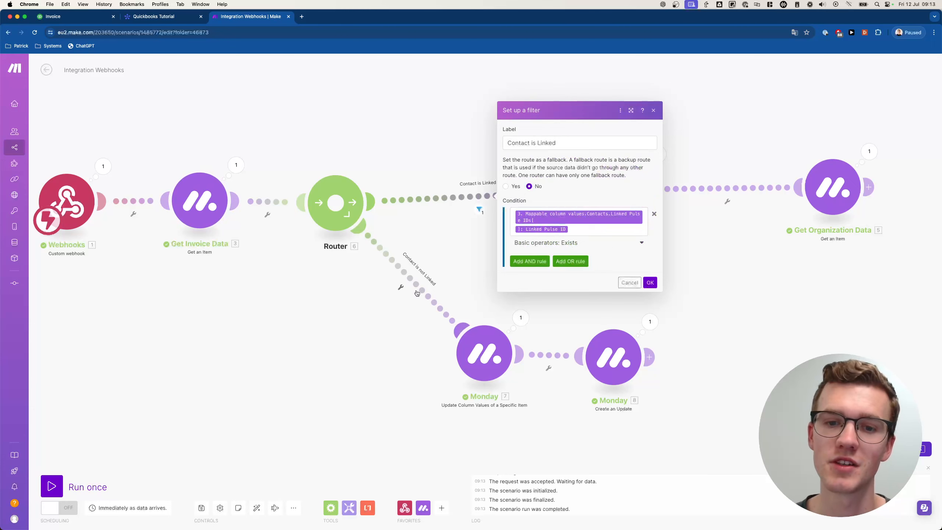
click(367, 313)
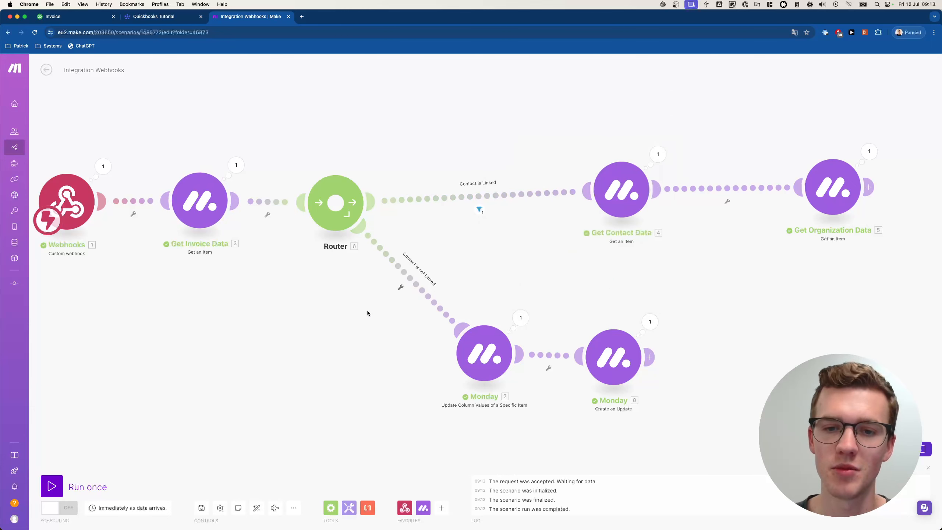
click(59, 488)
click(172, 515)
key(ctrl+shift+Tab)
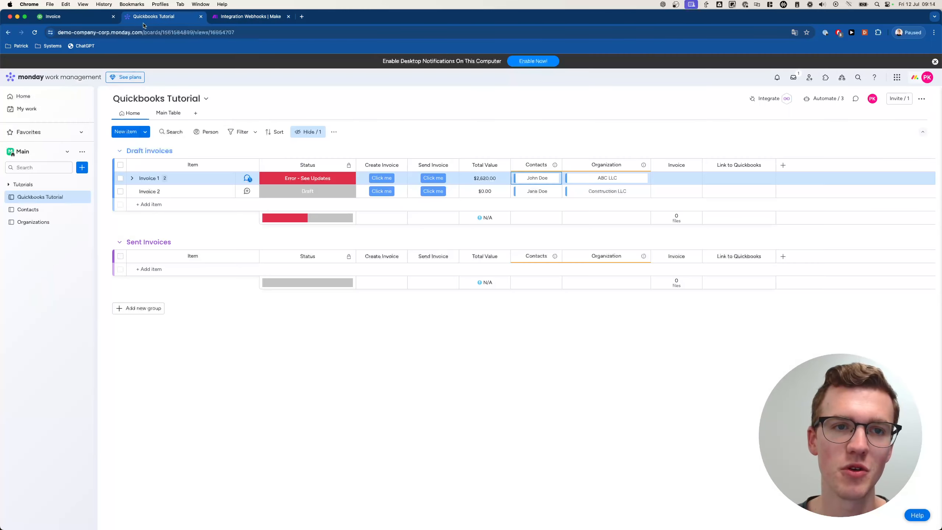
click(371, 180)
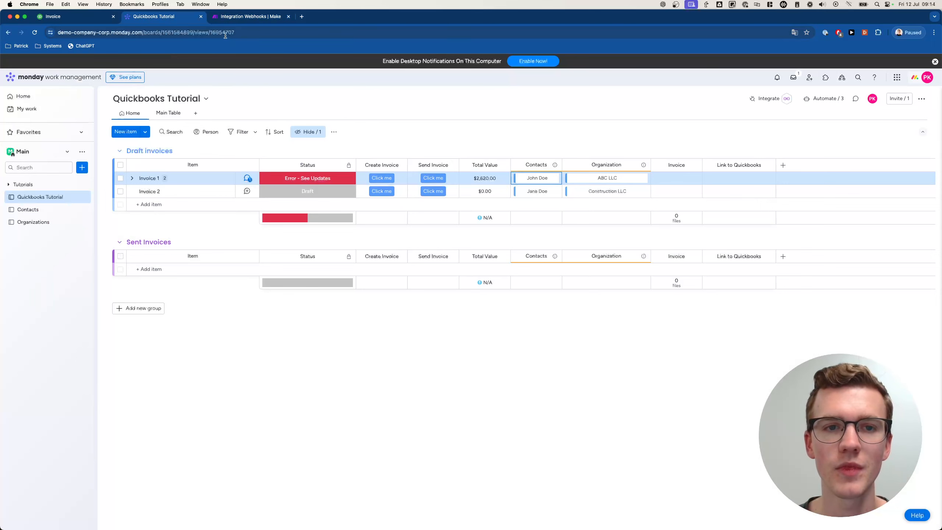
key(ctrl+Tab)
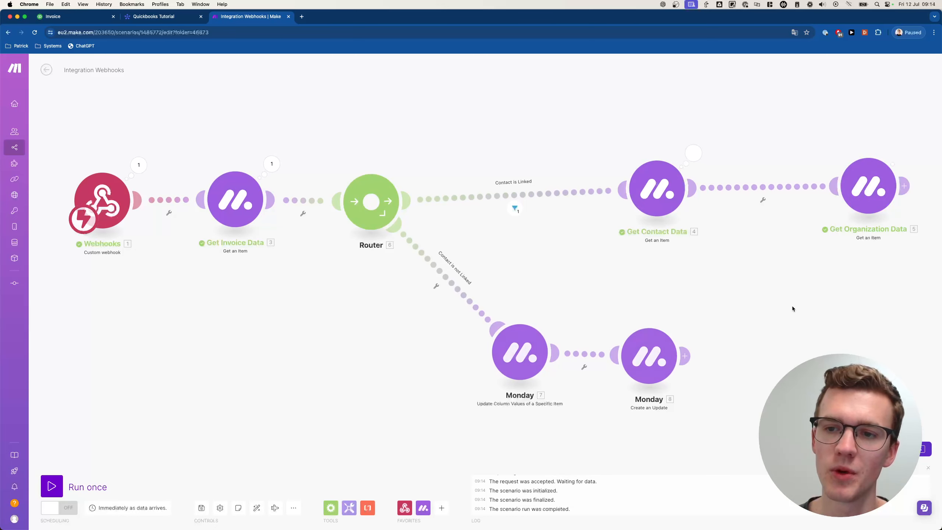
- Inspect the contact's Column Values output, expanding address line 2, City and Postal Code
drag(792, 306, 475, 312)
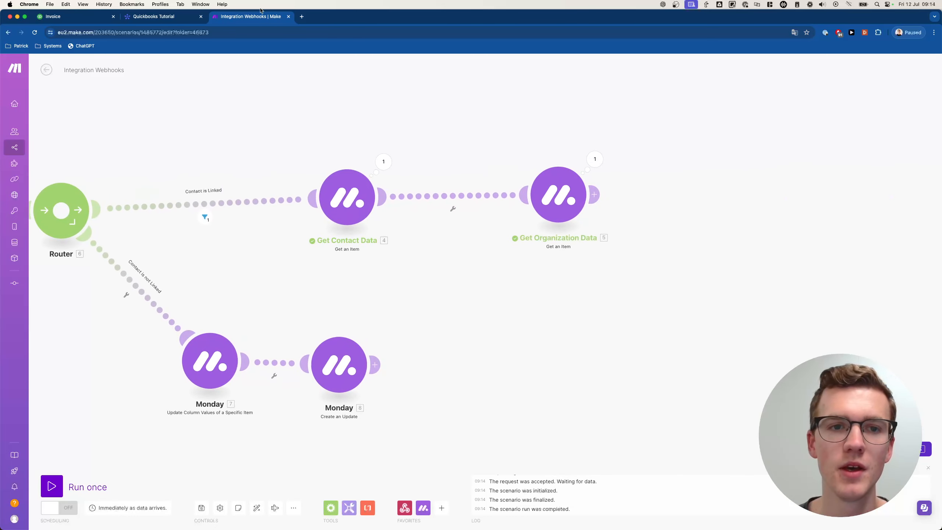
click(595, 160)
click(655, 248)
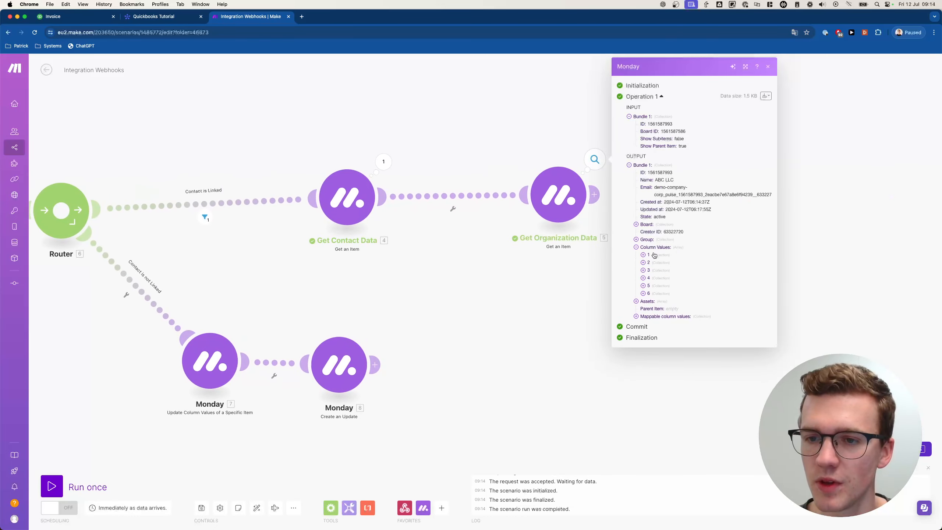
click(659, 294)
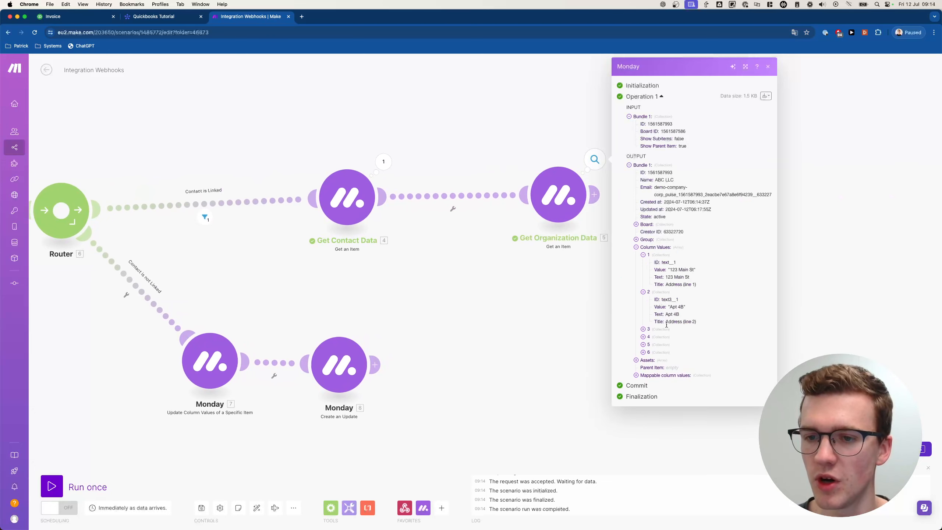
click(661, 330)
click(656, 368)
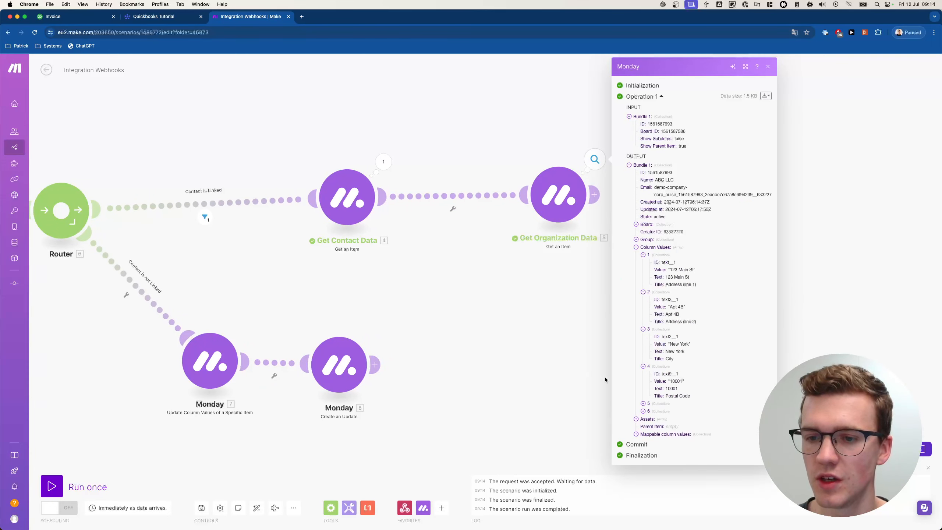
click(530, 369)
- Move Get Organization Data further right, then switch to the monday.com board
scroll(530, 295, down, 3)
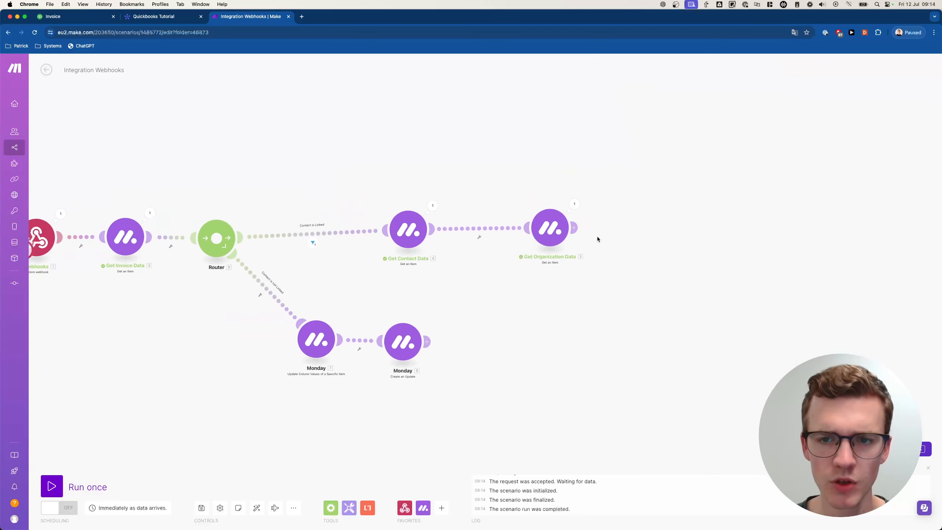
scroll(597, 239, right, 5)
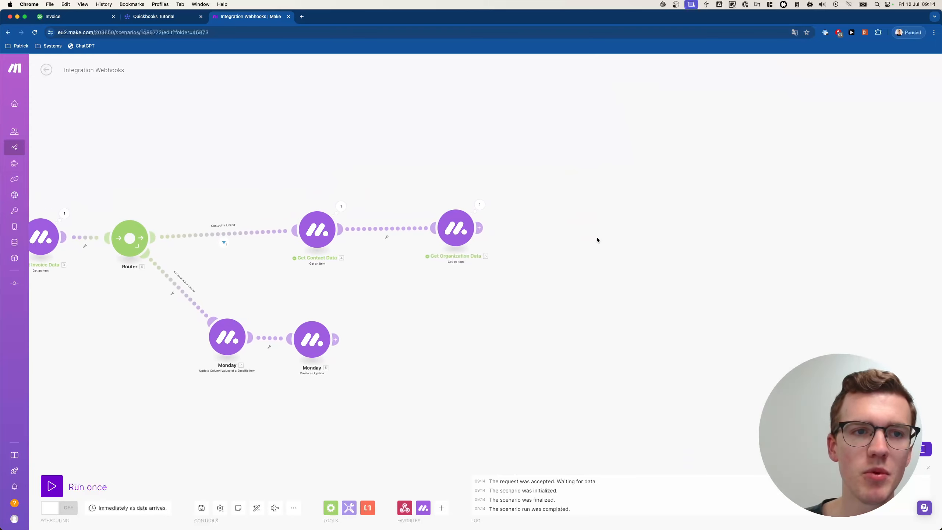
scroll(597, 239, right, 1)
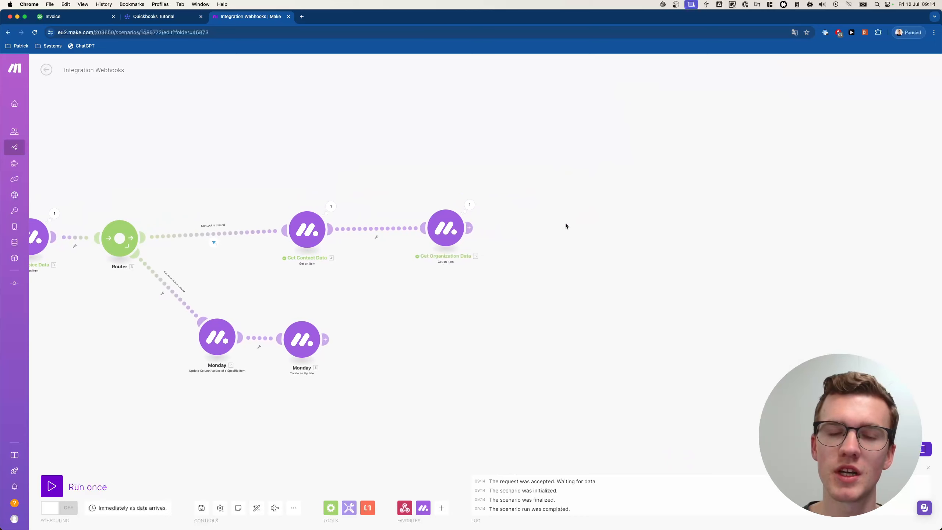
click(544, 229)
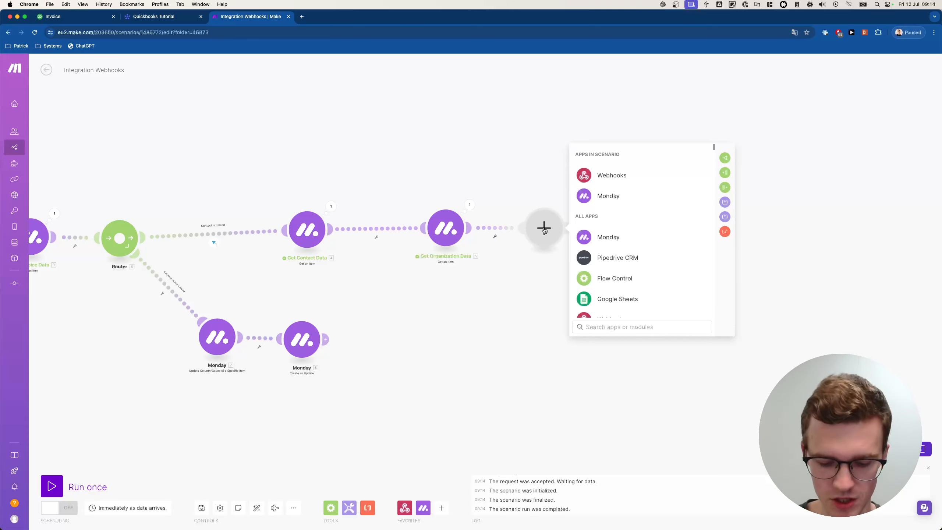
scroll(523, 212, up, 3)
click(403, 329)
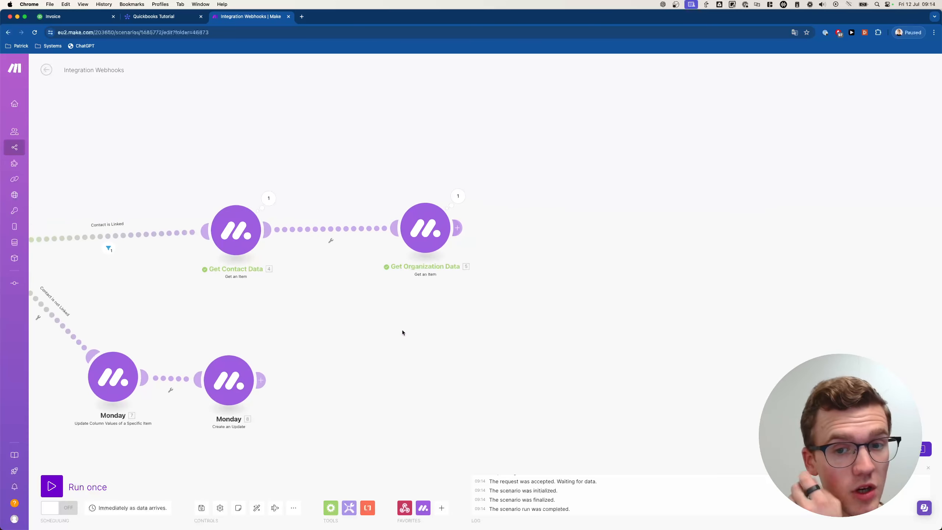
drag(402, 330, 537, 334)
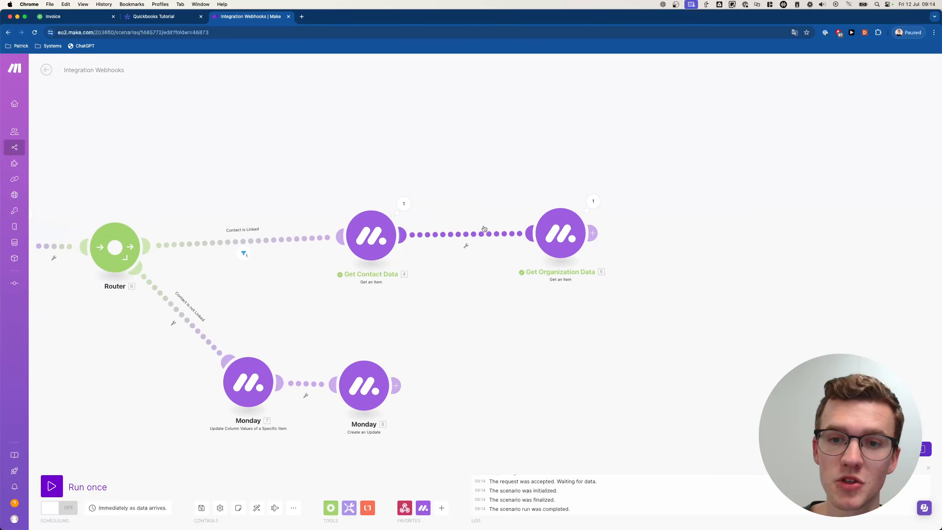
drag(558, 233, 632, 234)
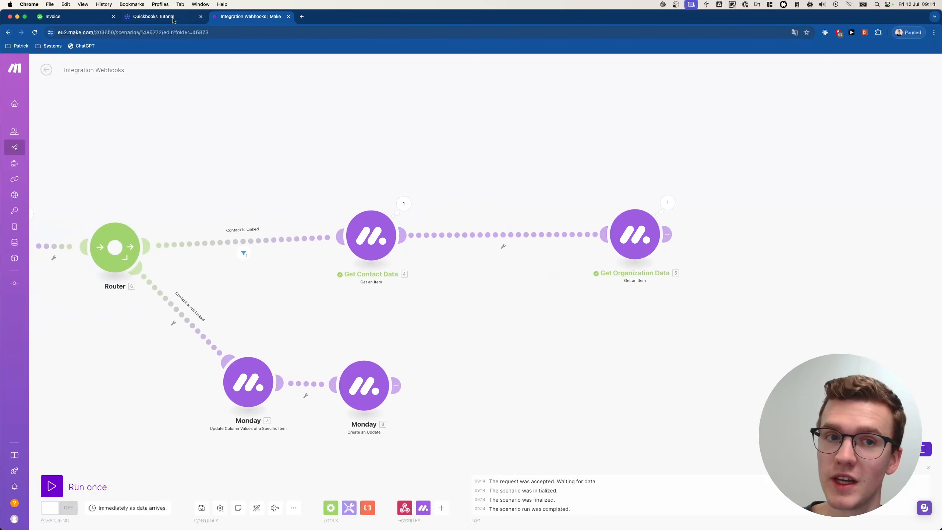
click(155, 16)
- Clear the first contact's Organizations cell, re-check ABC LLC, then go back to Make
click(34, 210)
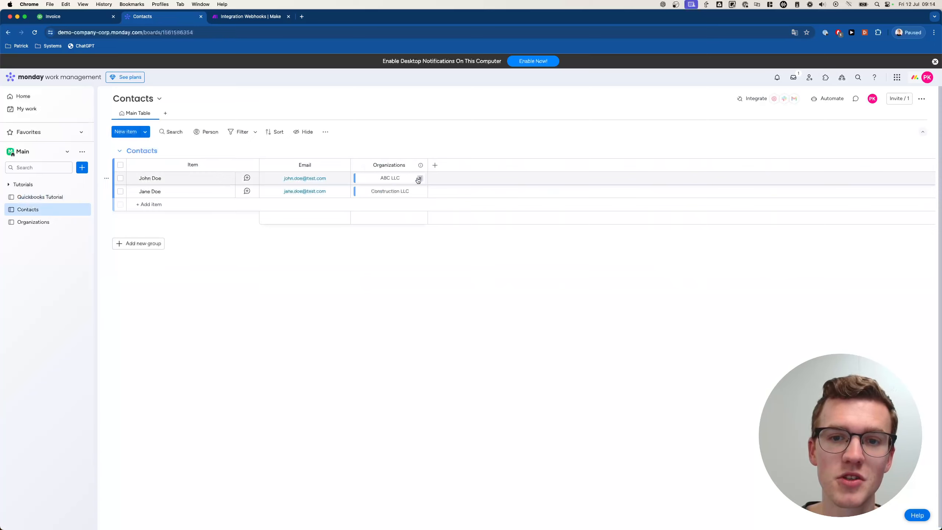
click(419, 180)
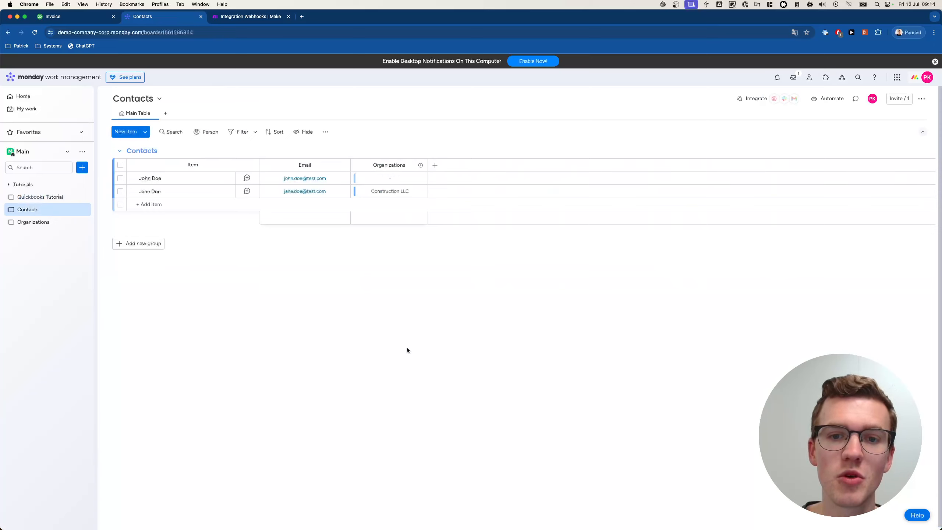
click(388, 179)
click(330, 274)
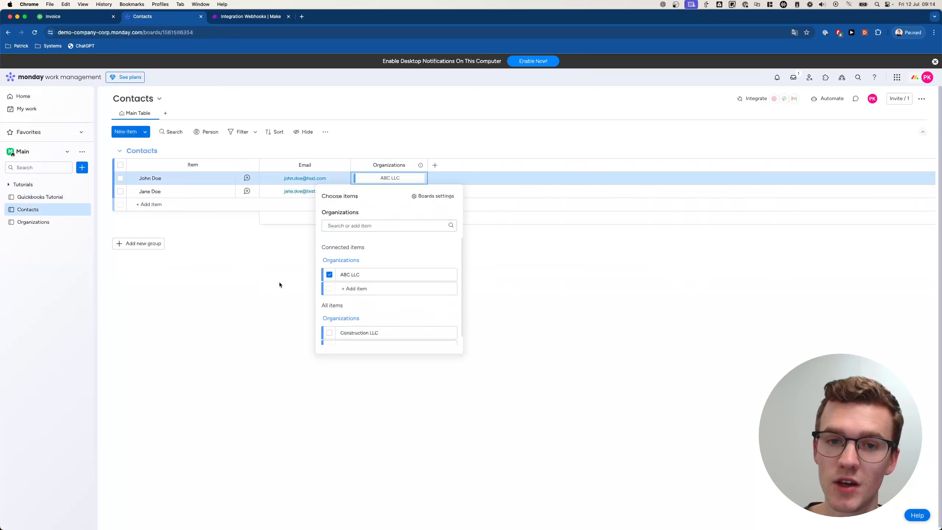
click(279, 281)
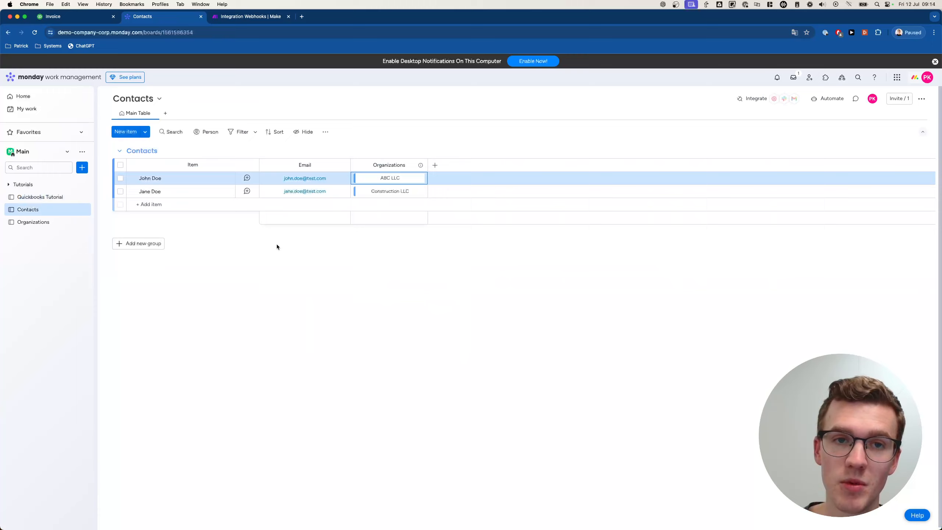
click(255, 22)
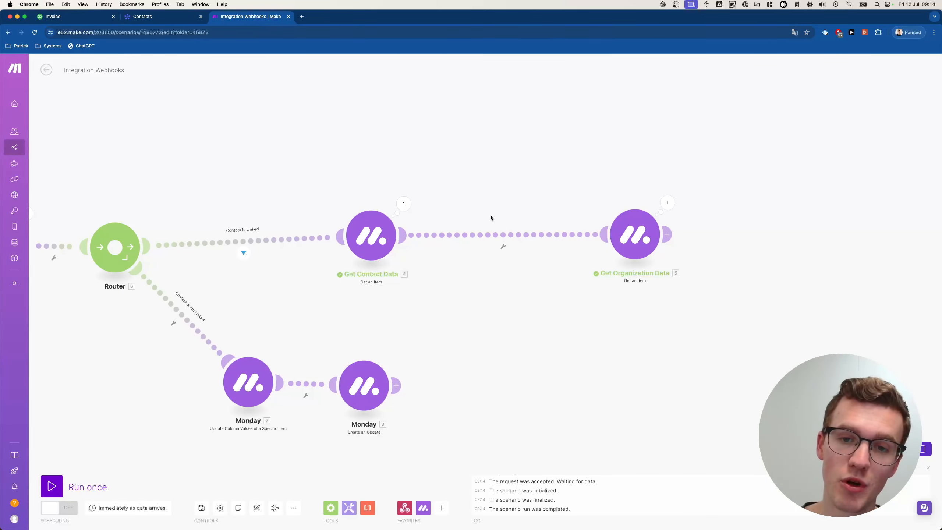
- Move Get Organization Data aside and duplicate the two lower Monday update modules
click(504, 247)
drag(635, 245, 718, 240)
drag(283, 291, 424, 229)
drag(528, 380, 304, 292)
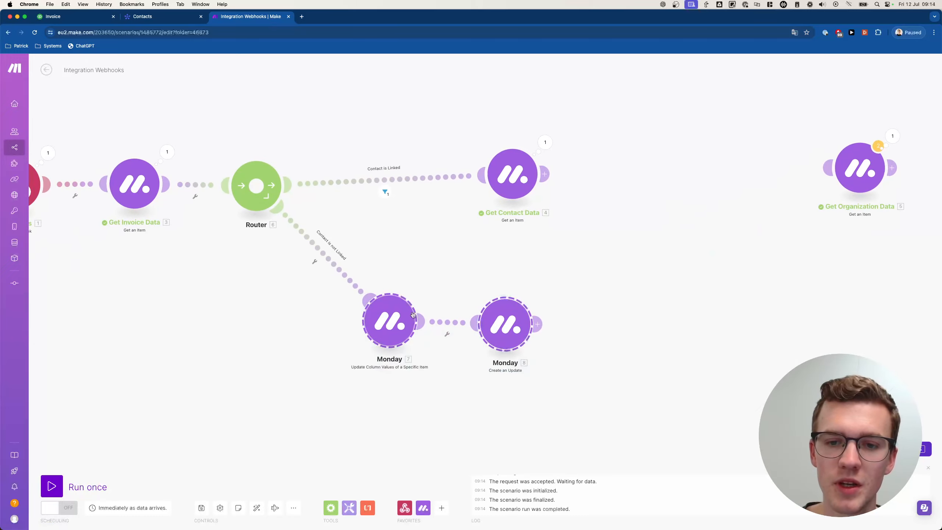
key(ctrl+c)
key(ctrl+v)
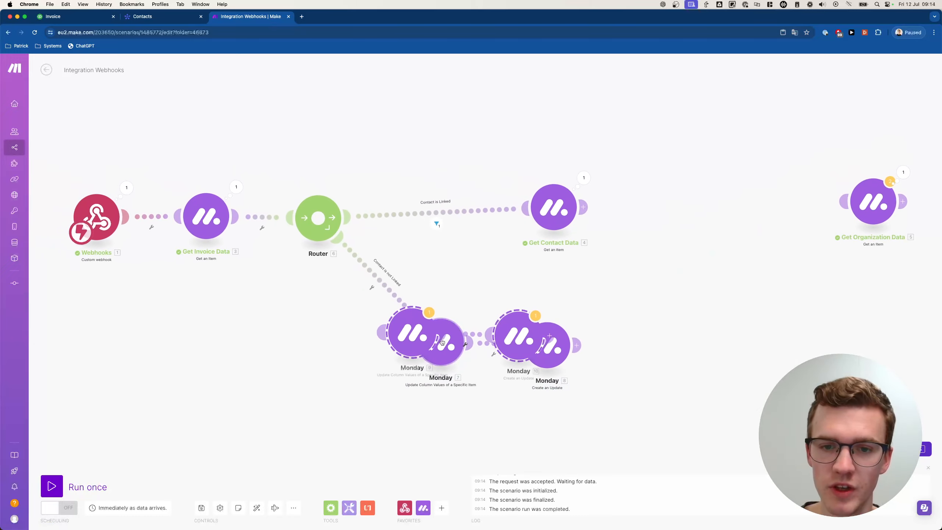
- Paste a copy of the Router and connect it after Get Contact Data with two branches
right_click(321, 223)
click(347, 268)
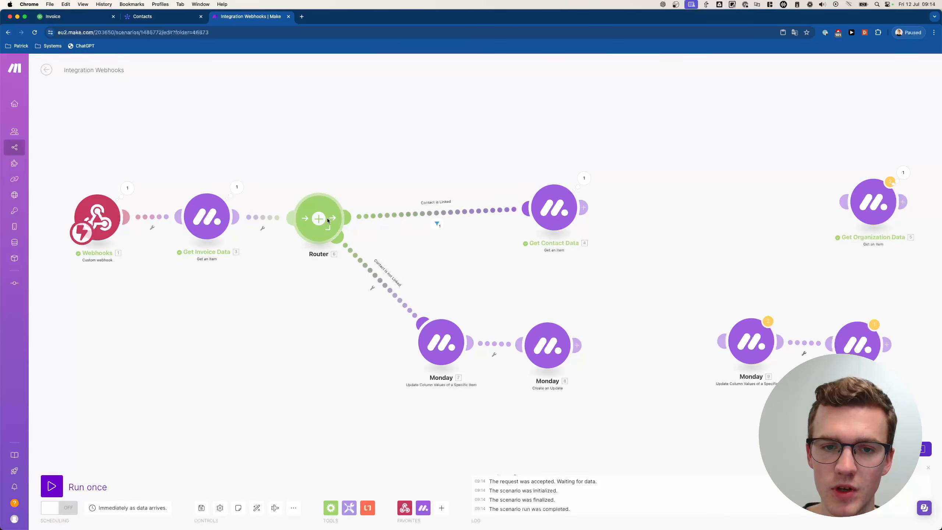
right_click(339, 233)
click(356, 262)
right_click(690, 215)
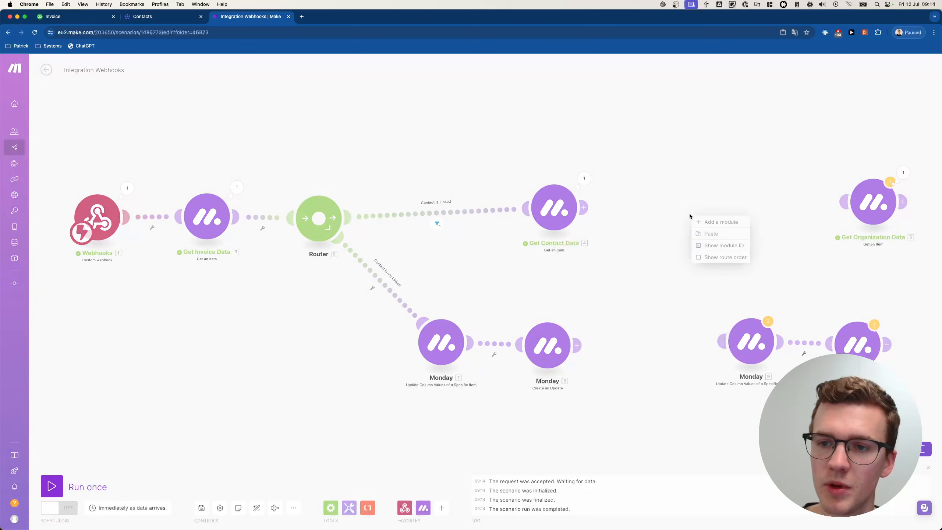
click(706, 232)
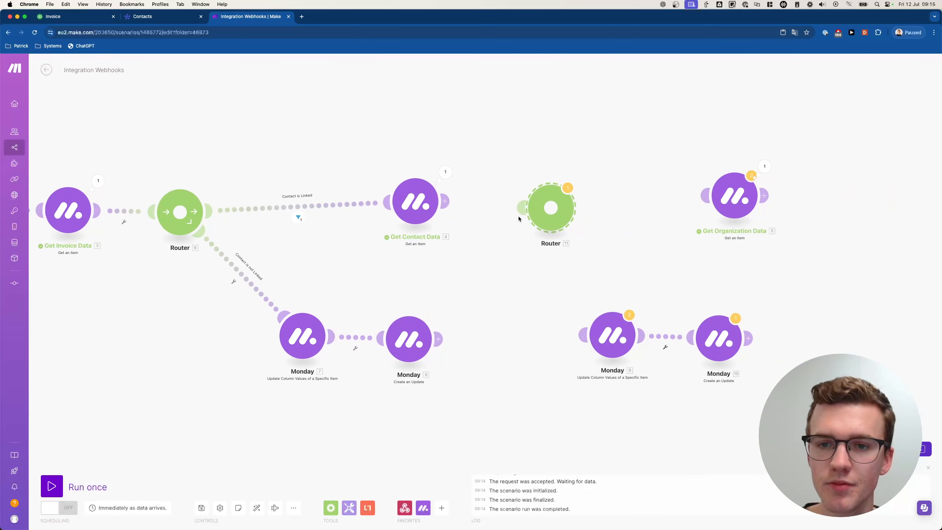
drag(520, 212, 445, 202)
click(557, 215)
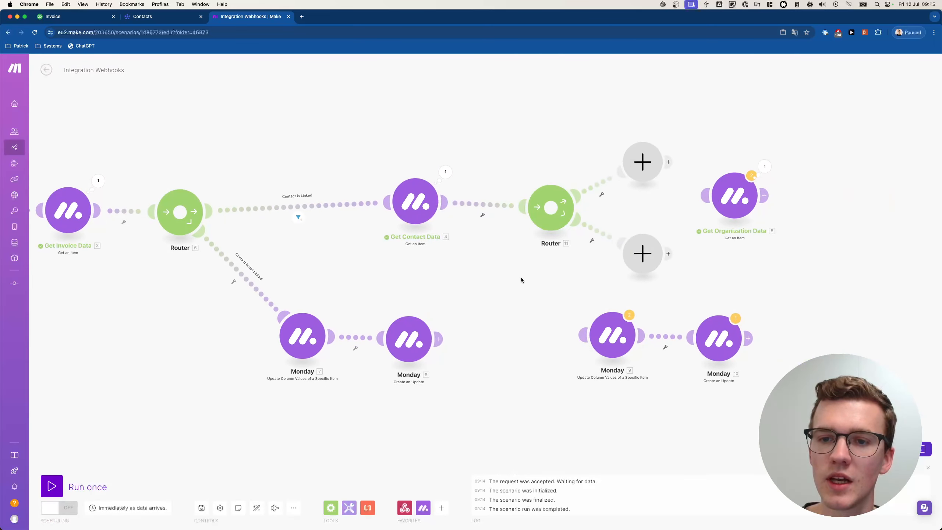
- Link the new router's branches to Get Organization Data and the copied Monday modules, deleting empty placeholders
drag(521, 277, 403, 304)
drag(492, 315, 495, 334)
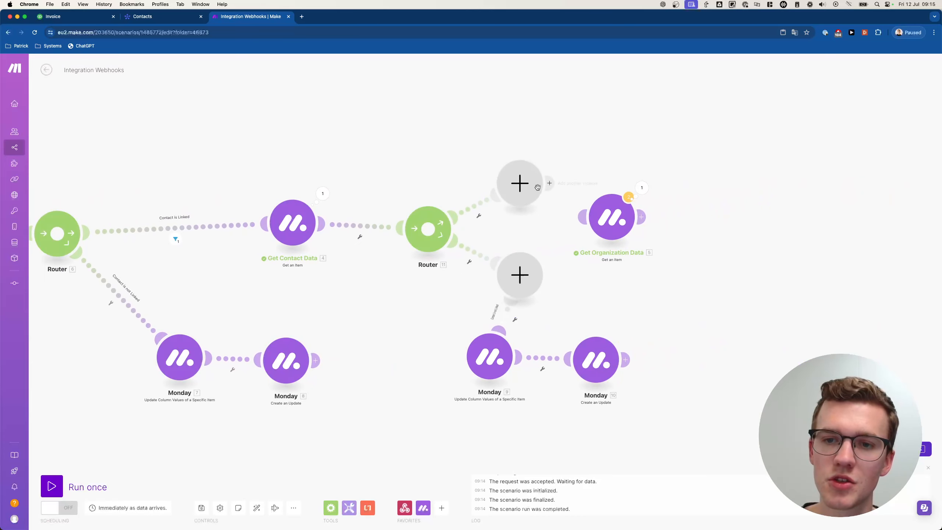
drag(549, 183, 593, 212)
right_click(517, 267)
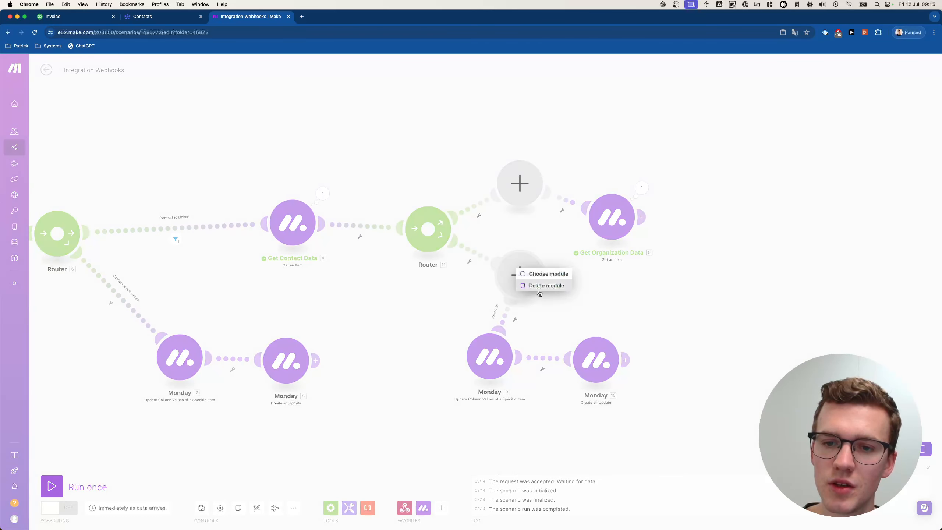
click(527, 286)
right_click(525, 205)
click(549, 222)
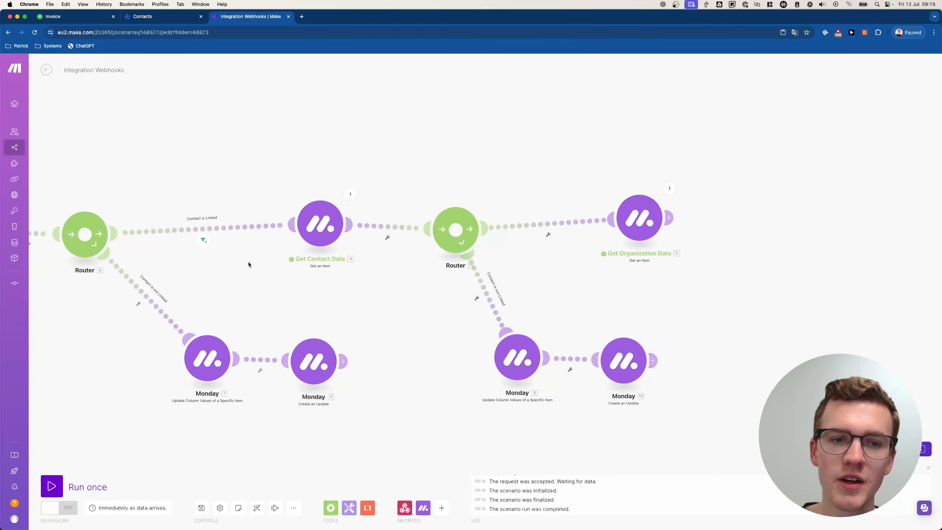
drag(631, 230, 654, 240)
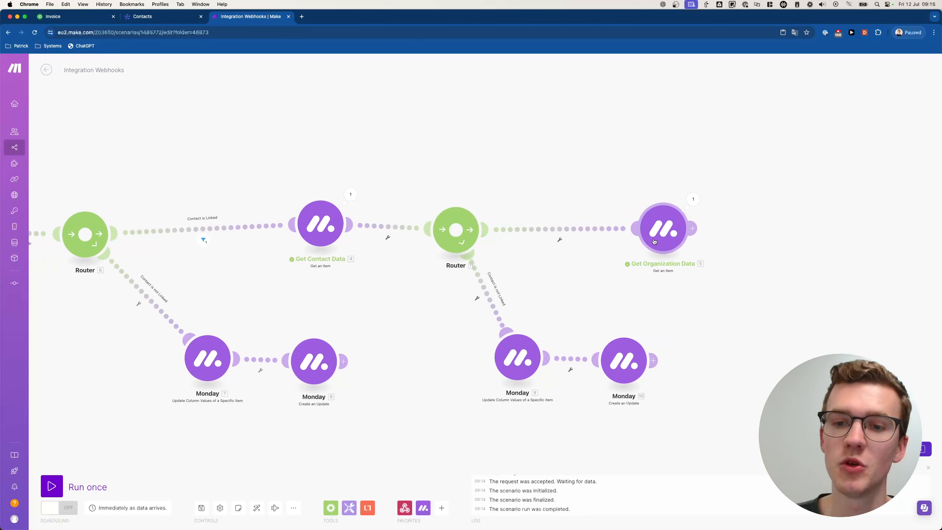
- Filter the upper route as 'Organization is Linked', requiring the linked organization ID to exist
click(655, 240)
click(769, 186)
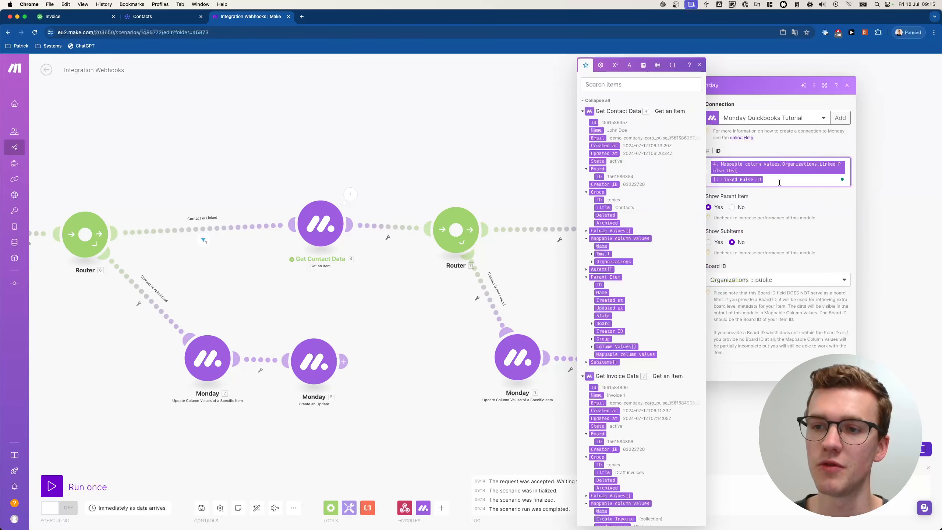
click(496, 174)
click(560, 239)
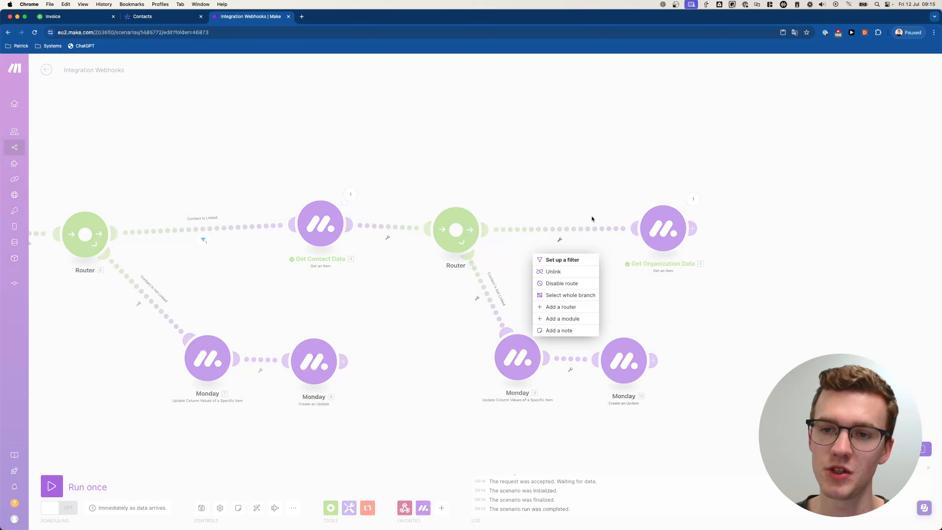
click(565, 261)
click(618, 252)
key(super+v)
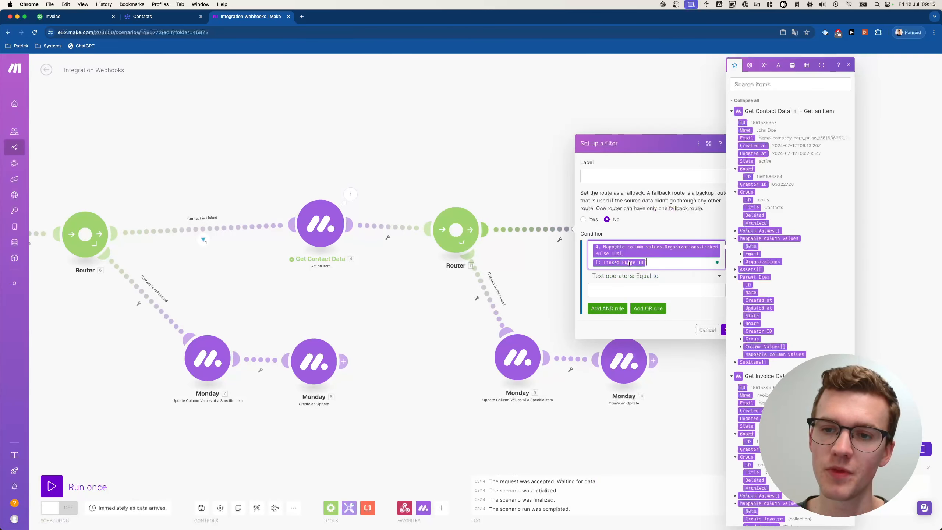
click(630, 273)
click(612, 303)
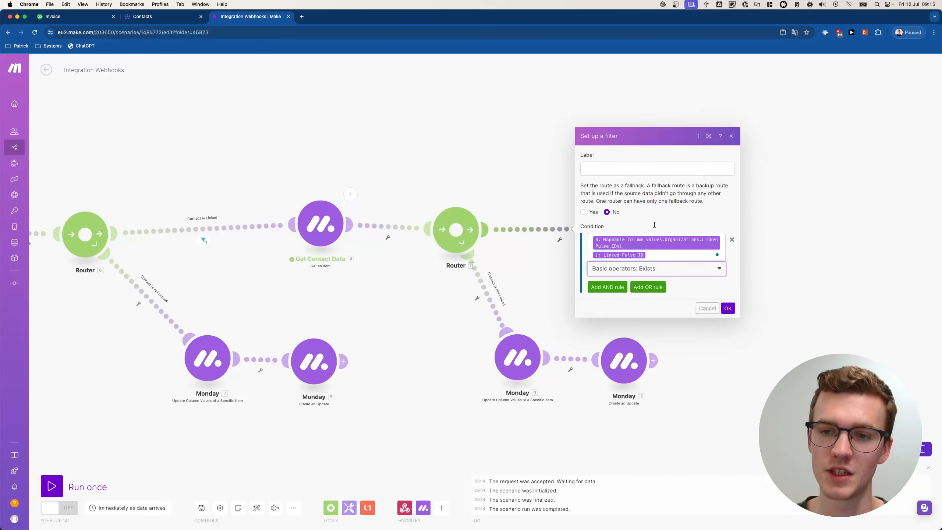
click(651, 167)
text(Organization is Linked)
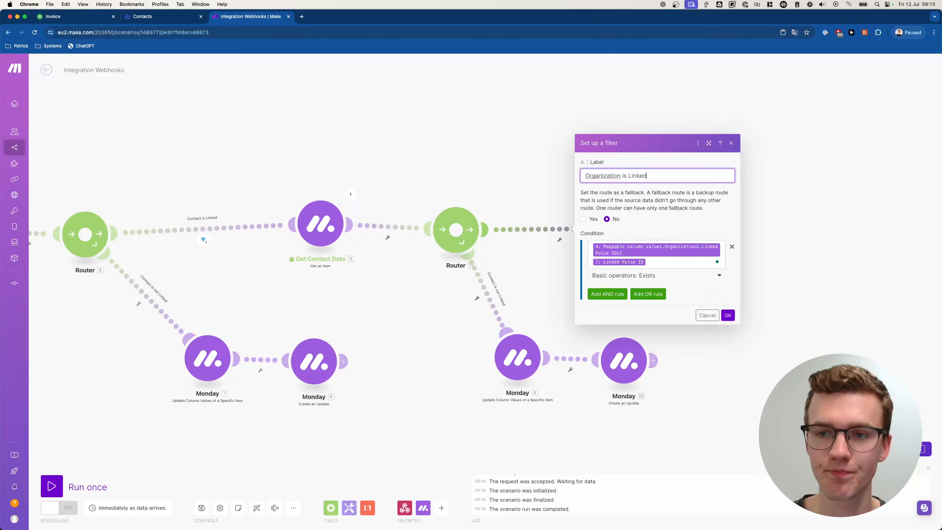
click(727, 315)
- Label the lower route's fallback filter 'Organization is not Linked'
click(477, 299)
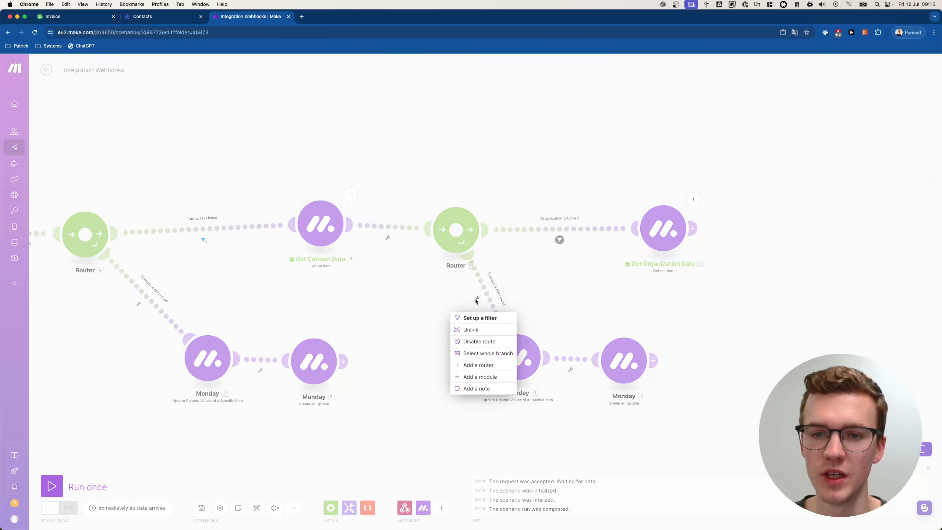
click(482, 317)
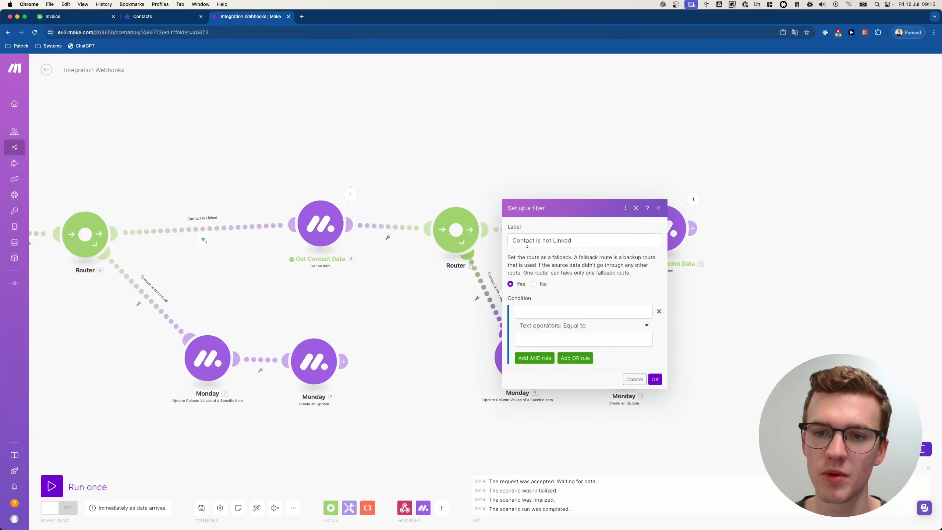
double_click(562, 240)
double_click(523, 241)
text(Organization)
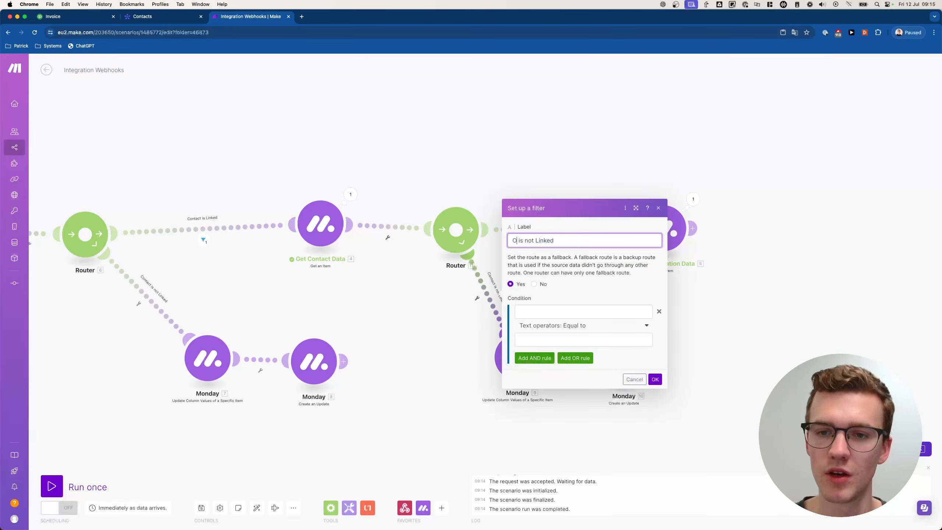
click(655, 379)
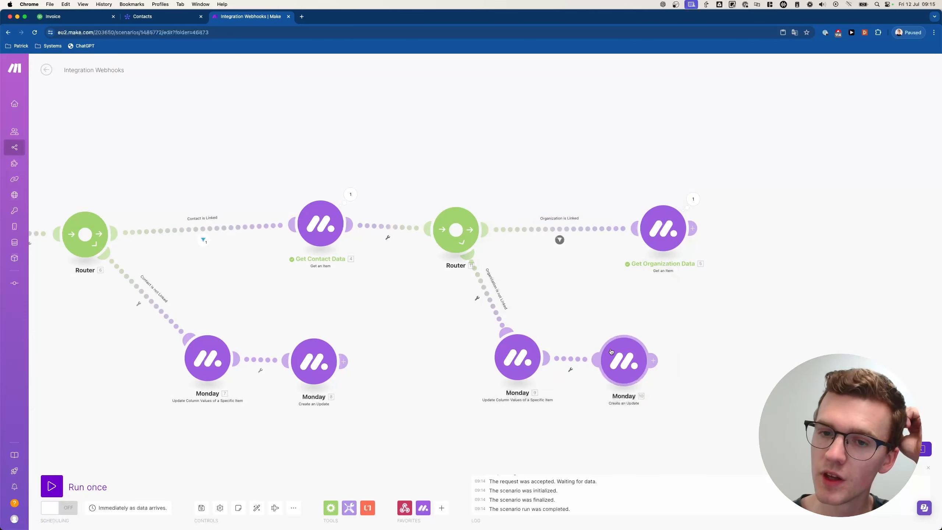
- Reword Monday module 10's Body to say an organization must be linked to create the invoice
click(636, 366)
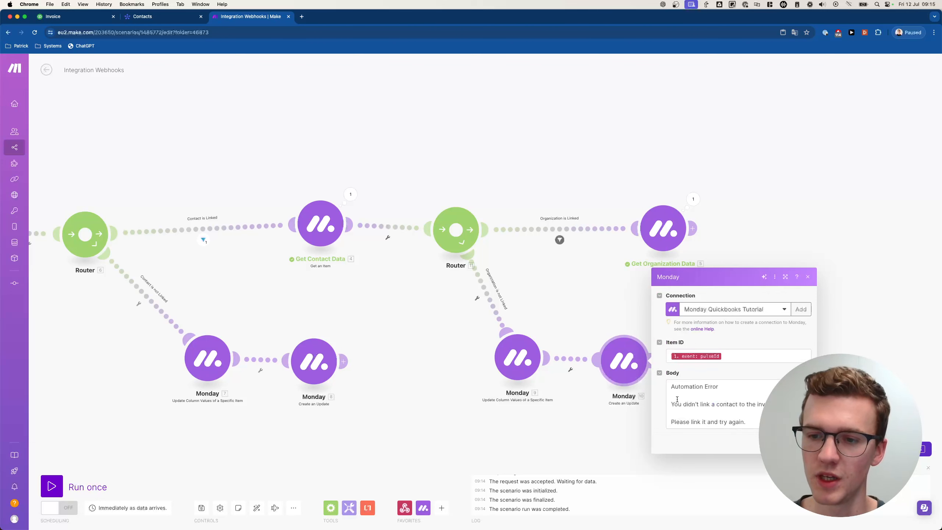
double_click(721, 404)
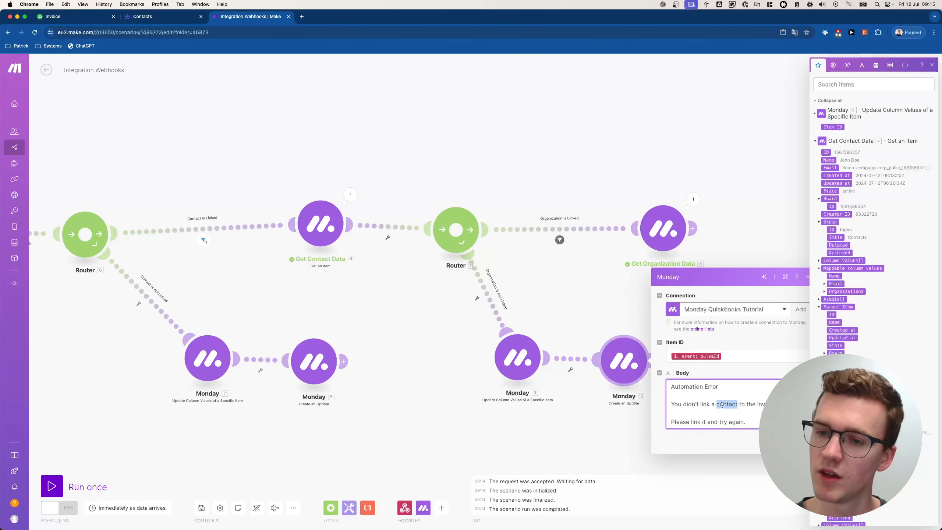
key(BackSpace)
key(BackSpace)
text(n organization to )
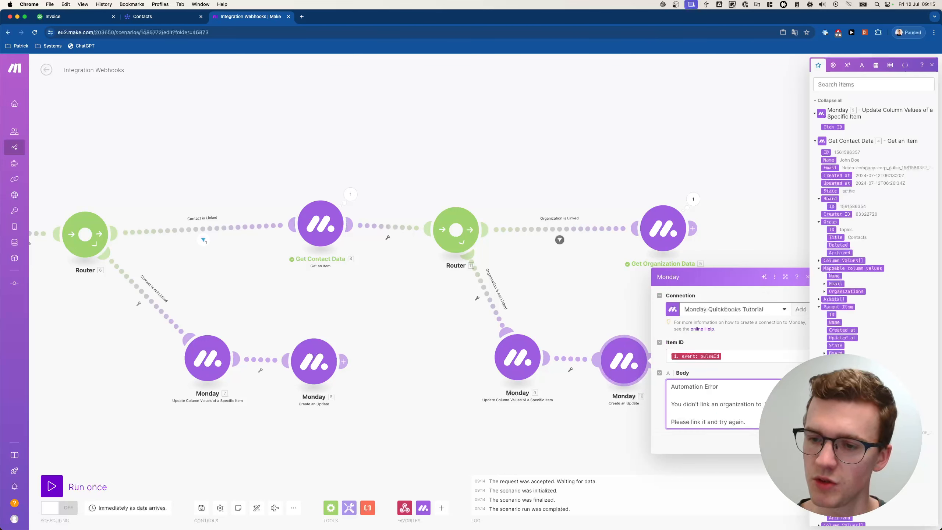
text(the contact that is is r)
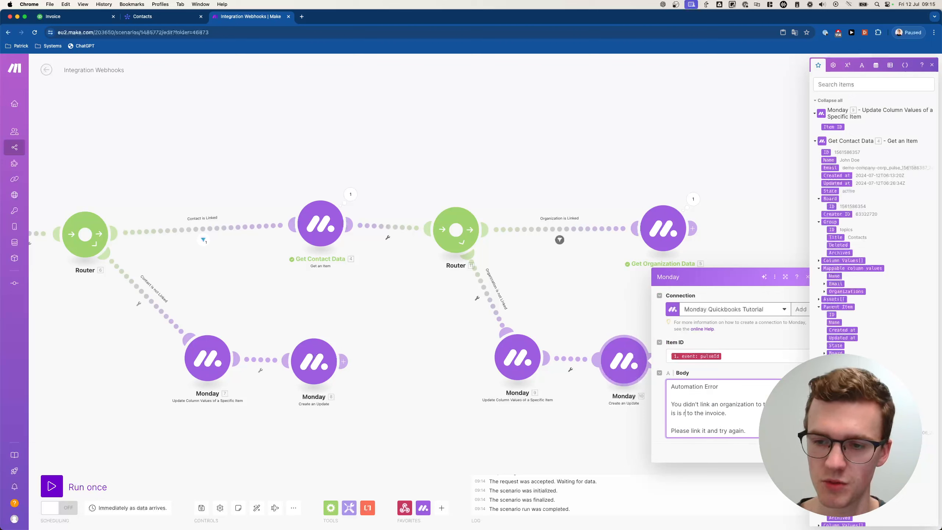
text(equired to create)
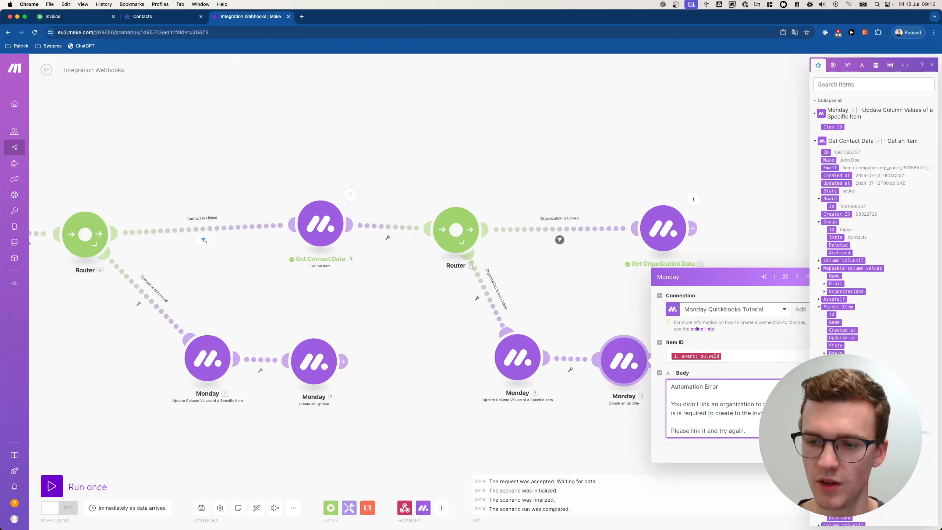
text( the invovi)
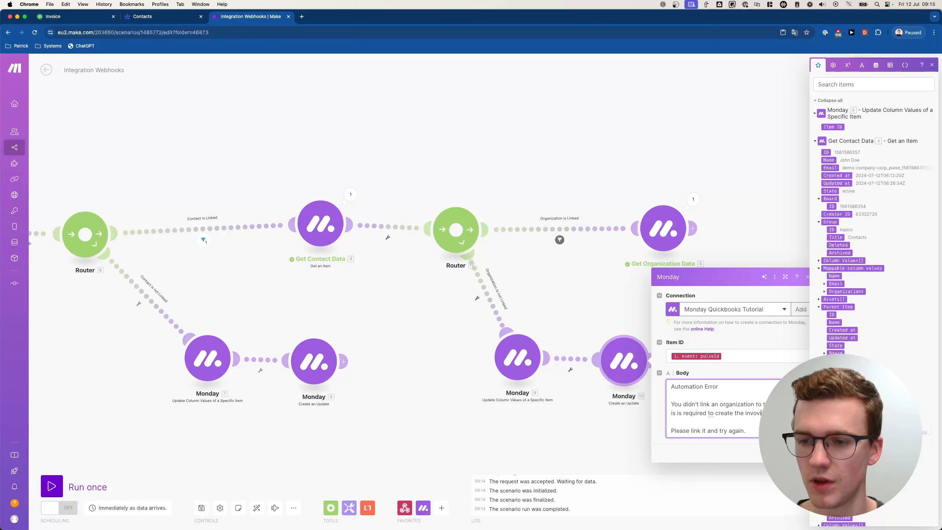
key(BackSpace)
key(BackSpace)
text(ic)
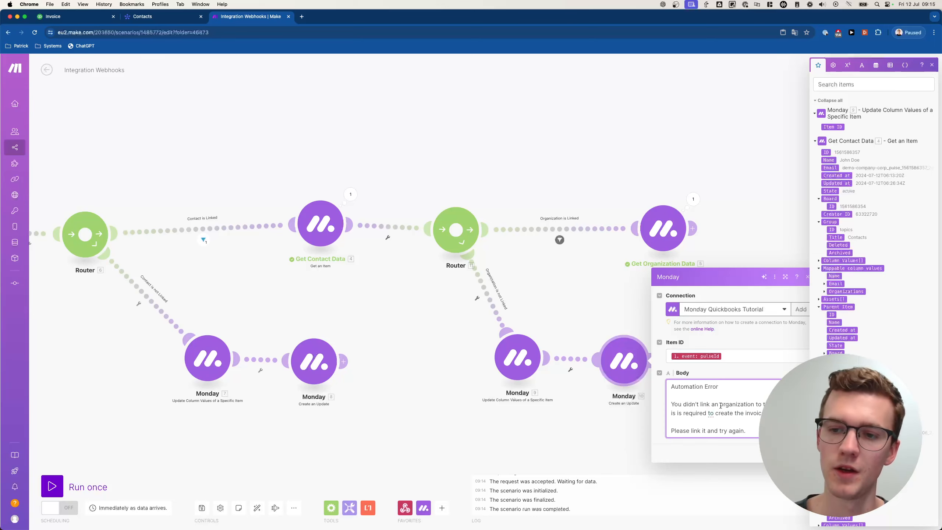
click(798, 453)
drag(726, 372, 713, 372)
scroll(712, 372, down, 2)
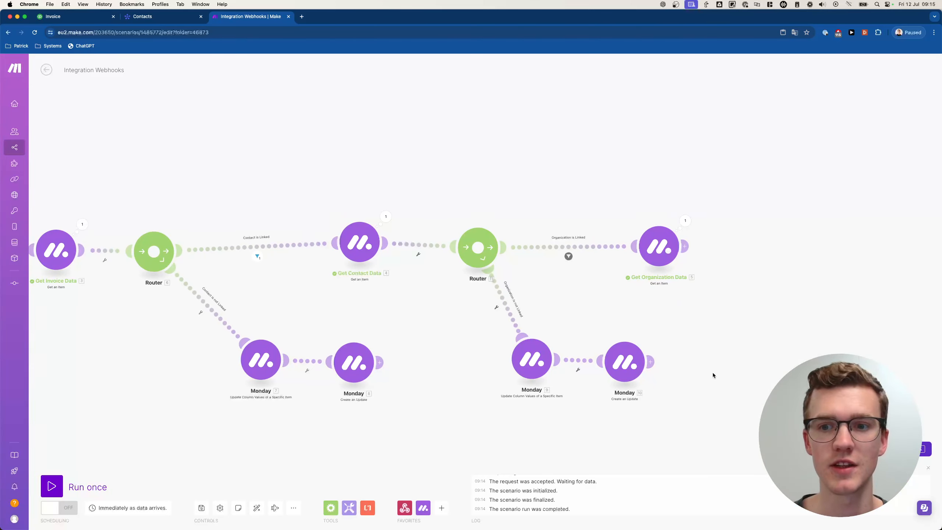
scroll(712, 372, right, 6)
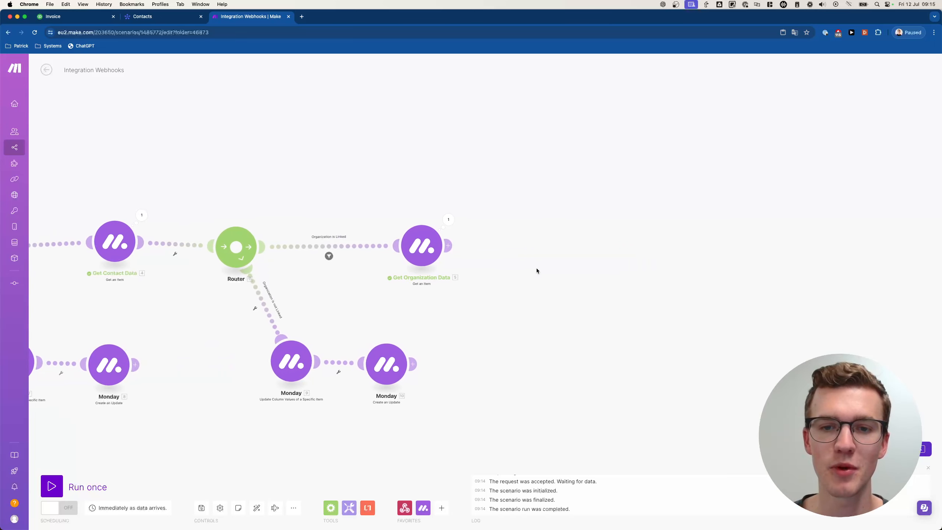
- Attach a new module after Get Organization Data and search the apps for 'quickbooks'
scroll(537, 268, right, 3)
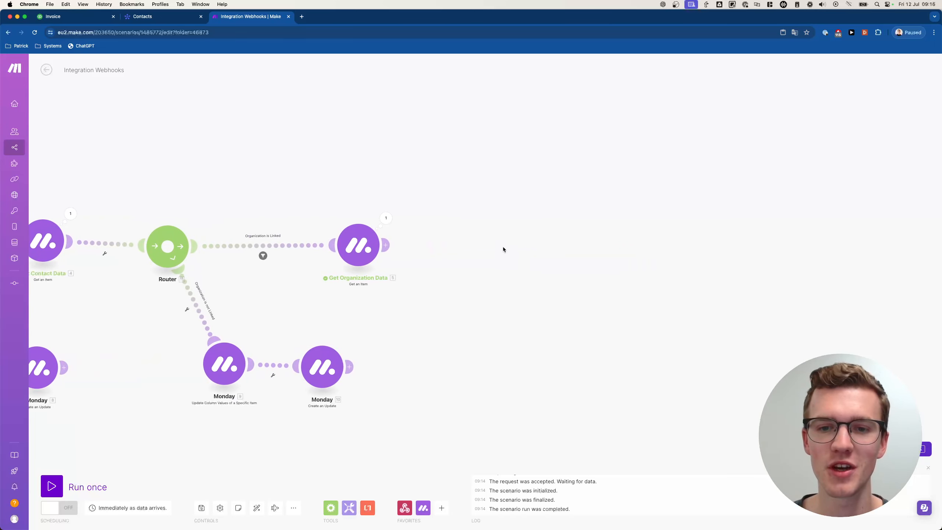
scroll(499, 245, down, 2)
double_click(491, 245)
drag(467, 246, 382, 246)
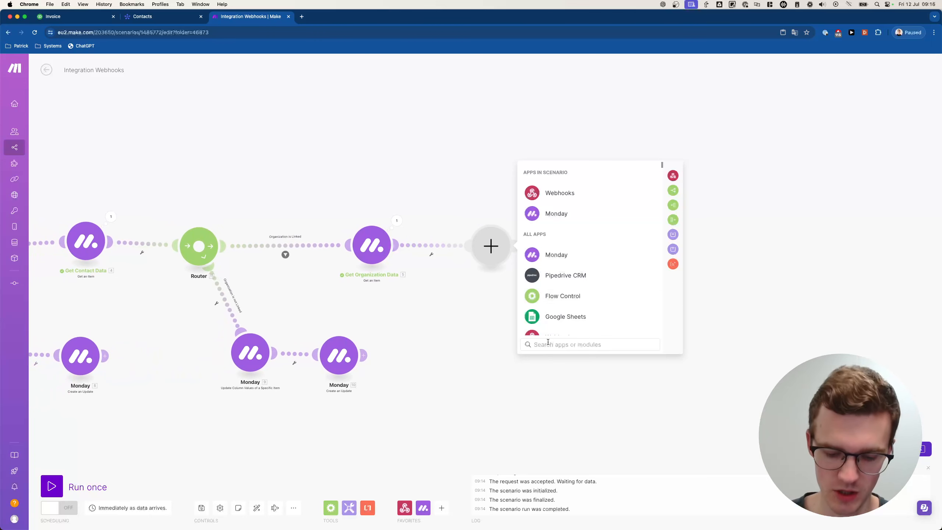
text(quickbooks)
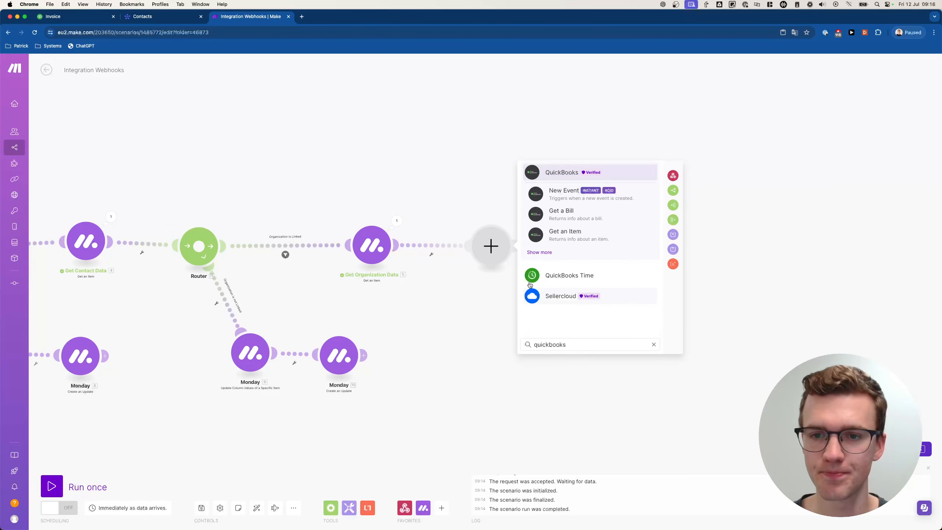
click(539, 253)
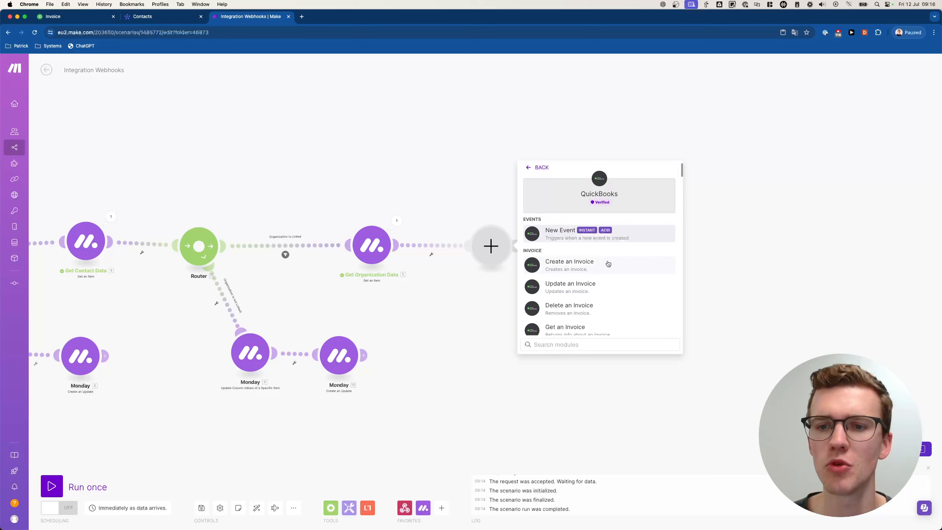
- Search the QuickBooks actions for 'custome' and pick Search for Customers
scroll(609, 263, down, 5)
scroll(608, 264, up, 5)
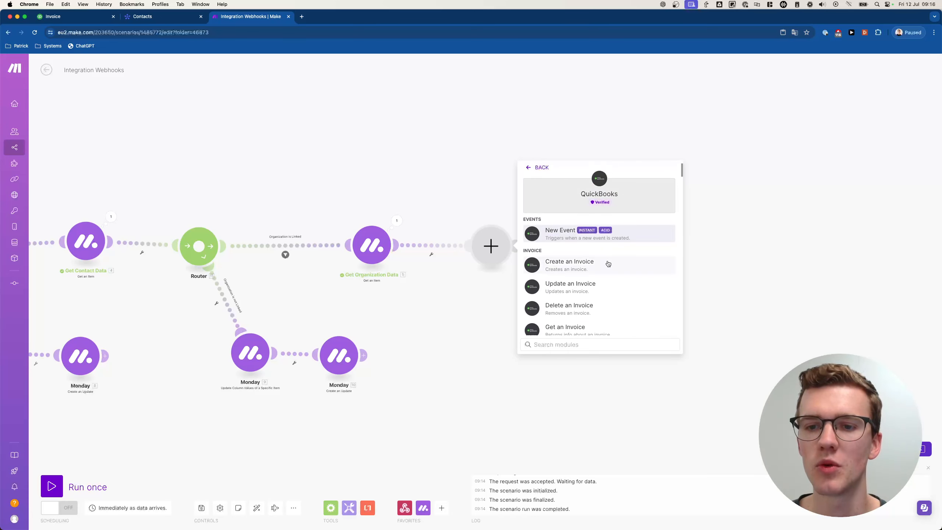
scroll(609, 263, down, 3)
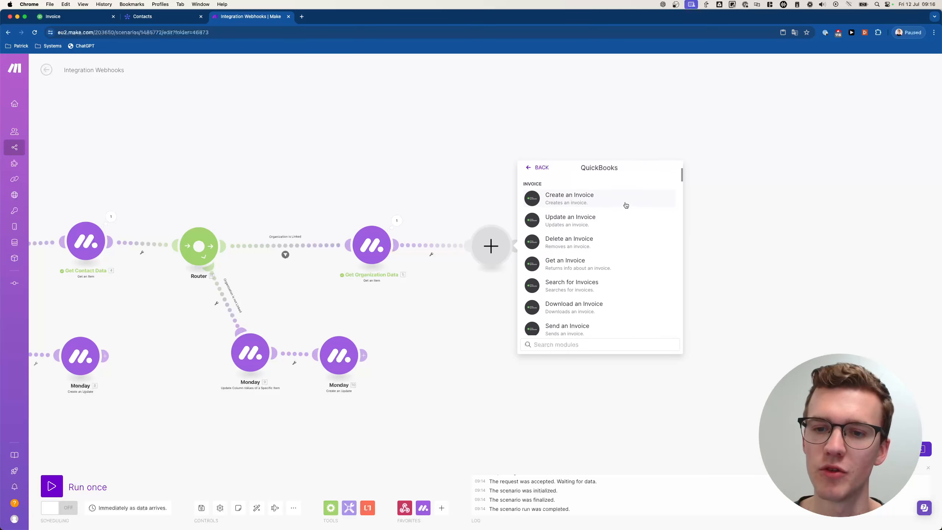
scroll(626, 205, down, 3)
scroll(626, 205, up, 3)
scroll(591, 239, down, 1)
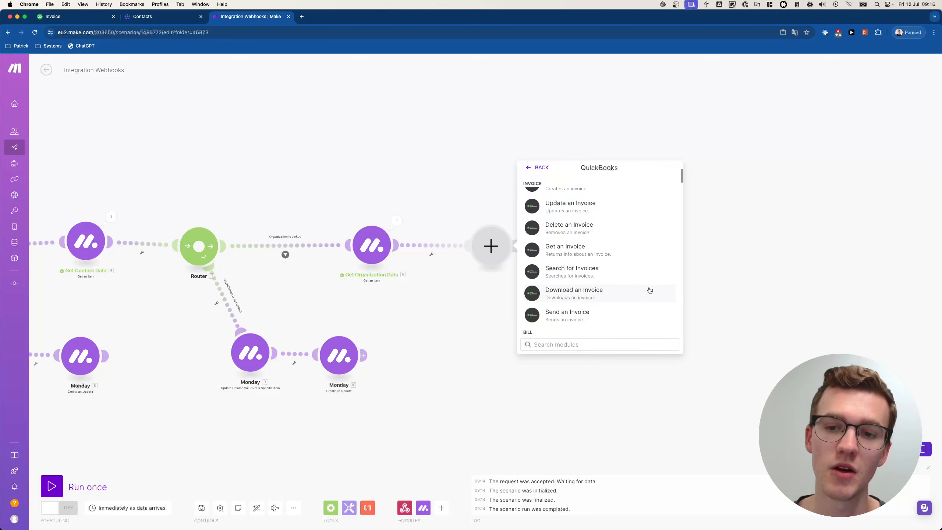
scroll(578, 282, up, 3)
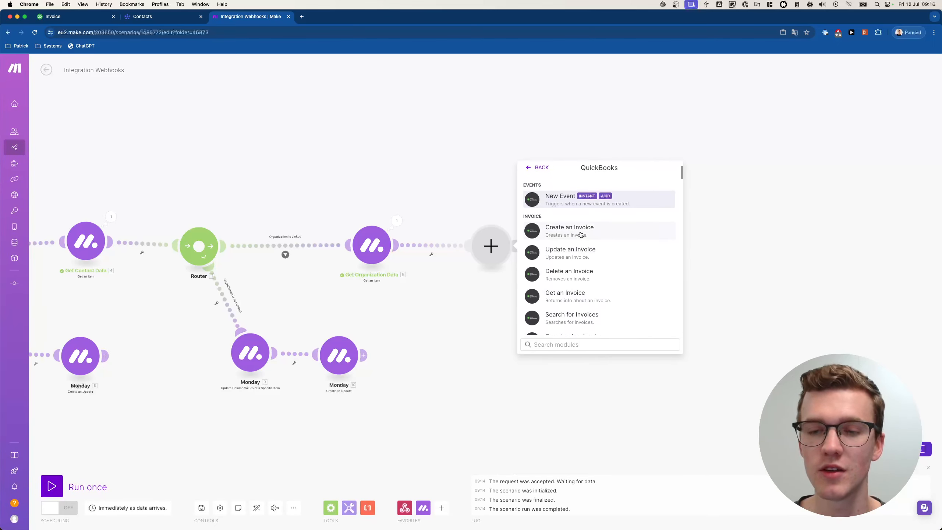
scroll(579, 241, down, 10)
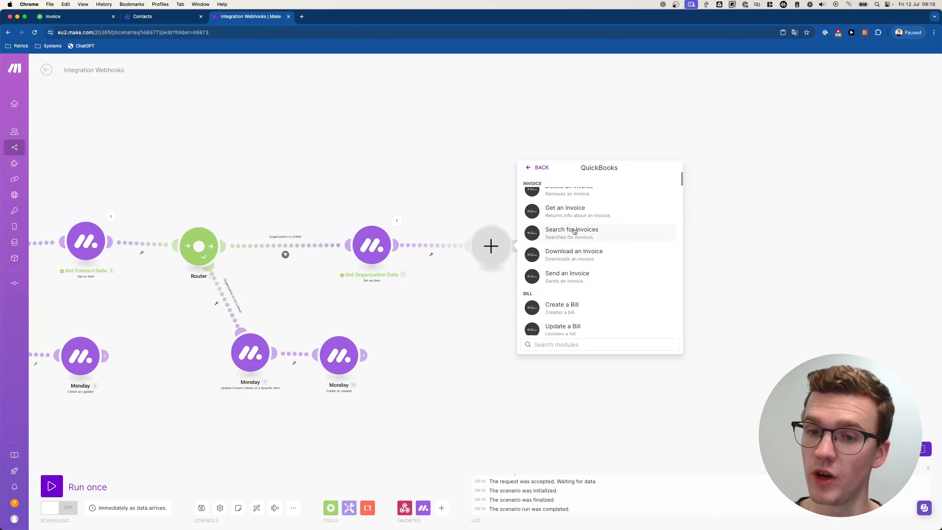
scroll(596, 244, down, 8)
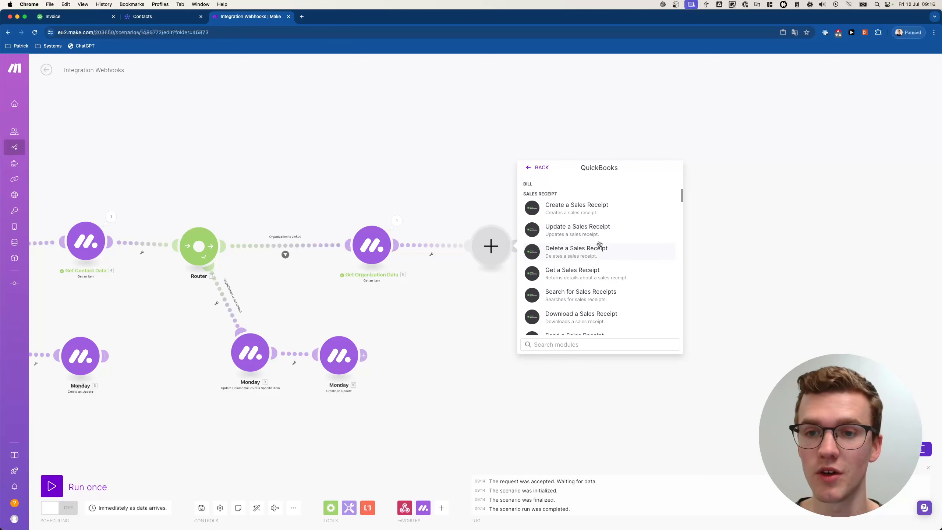
scroll(600, 245, down, 10)
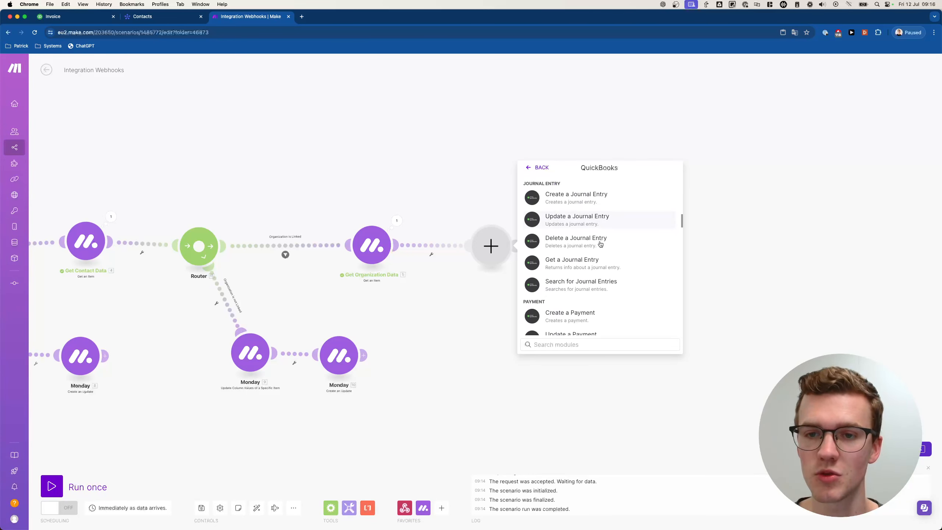
scroll(600, 244, down, 5)
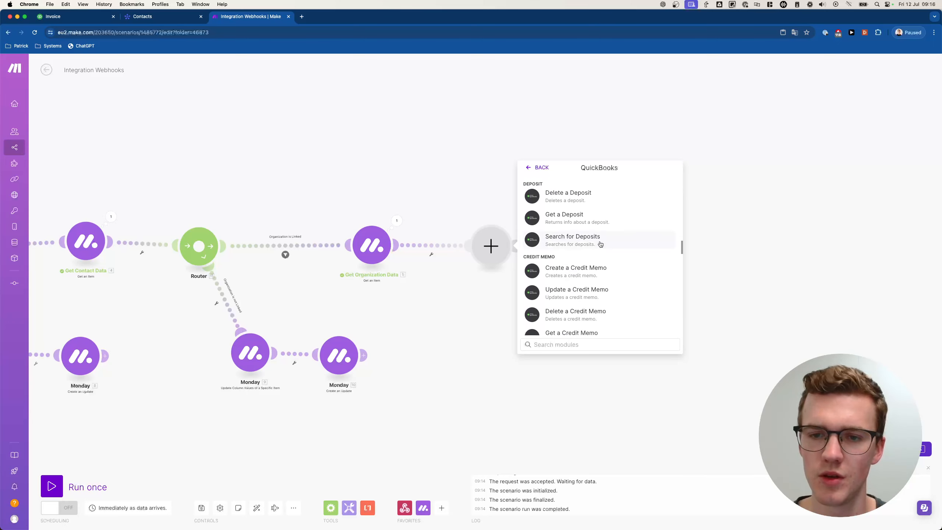
text(cystin)
key(super+a)
text(custome)
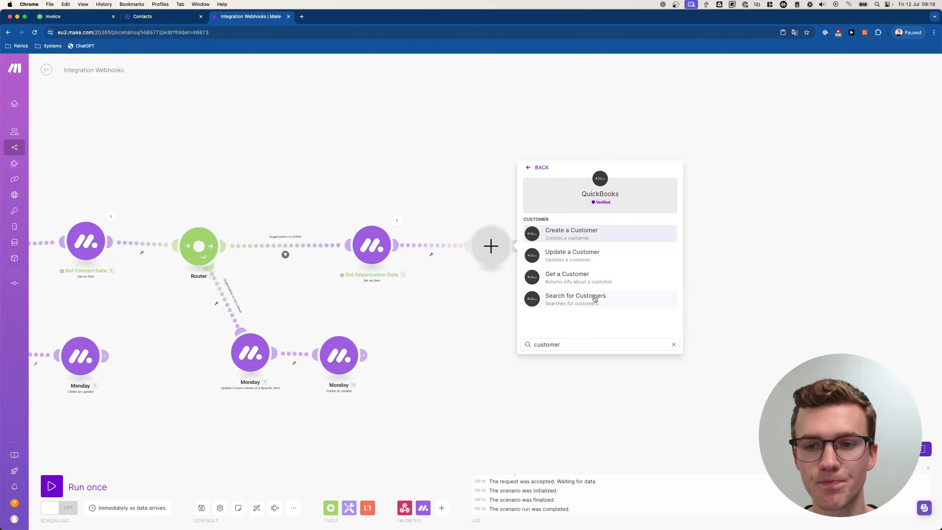
click(595, 299)
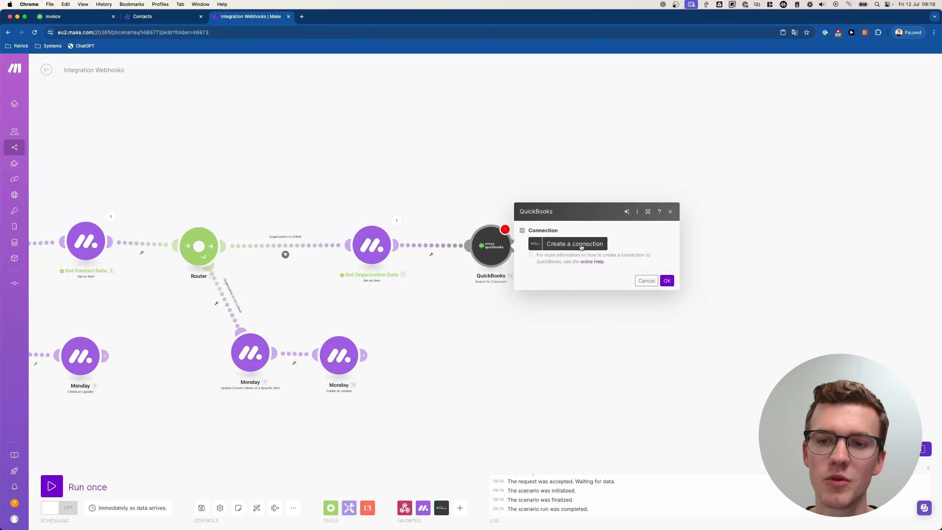
- Create a QuickBooks connection named 'Quickbooks Demo Tutorial' and authorize it
click(581, 247)
triple_click(684, 219)
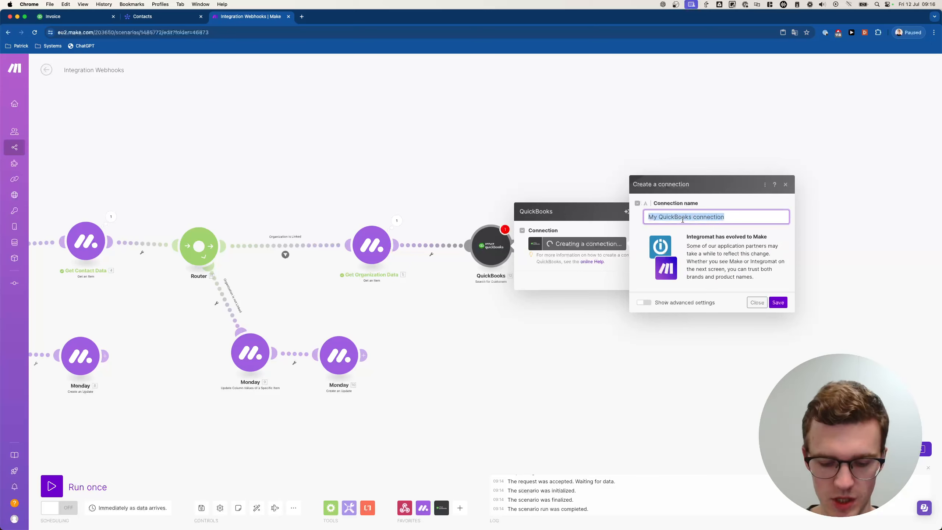
text(Quickbooks Demo T)
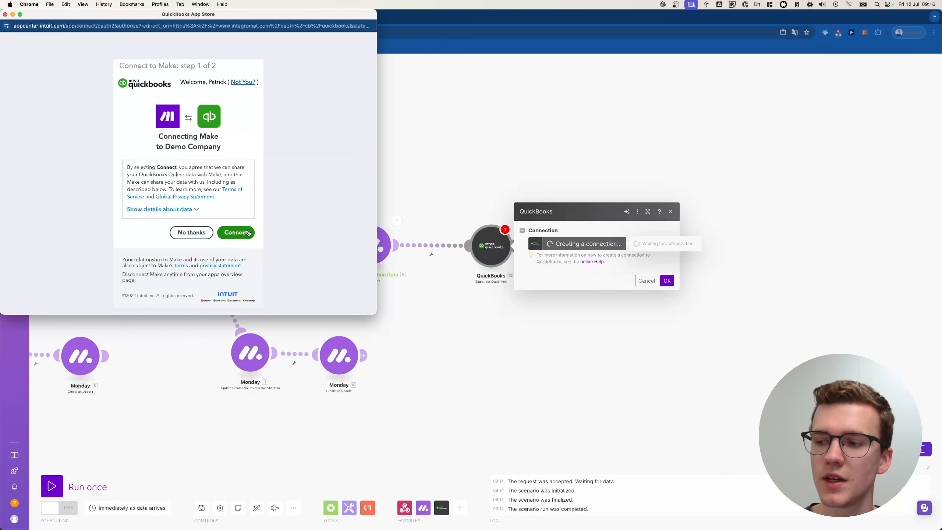
click(248, 233)
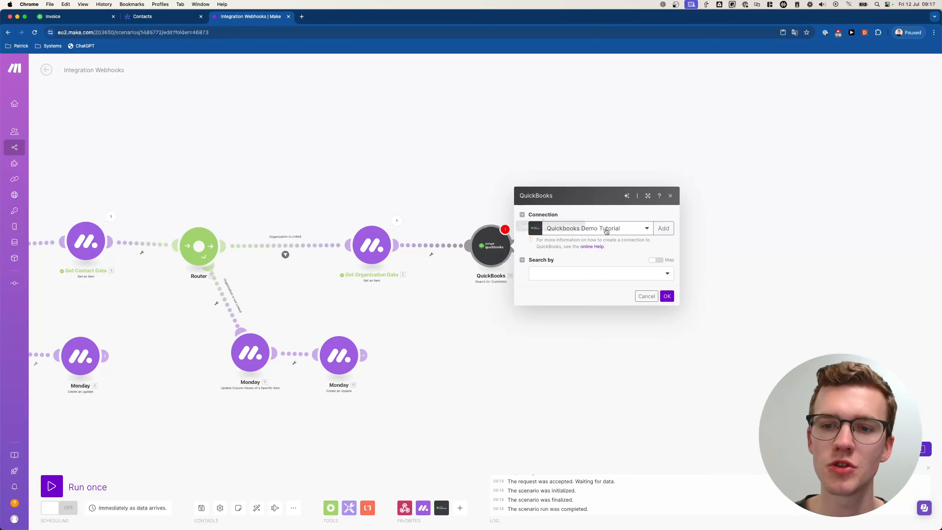
- Set the customer search's Search by to 'field', then view the monday.com Contacts board
click(624, 273)
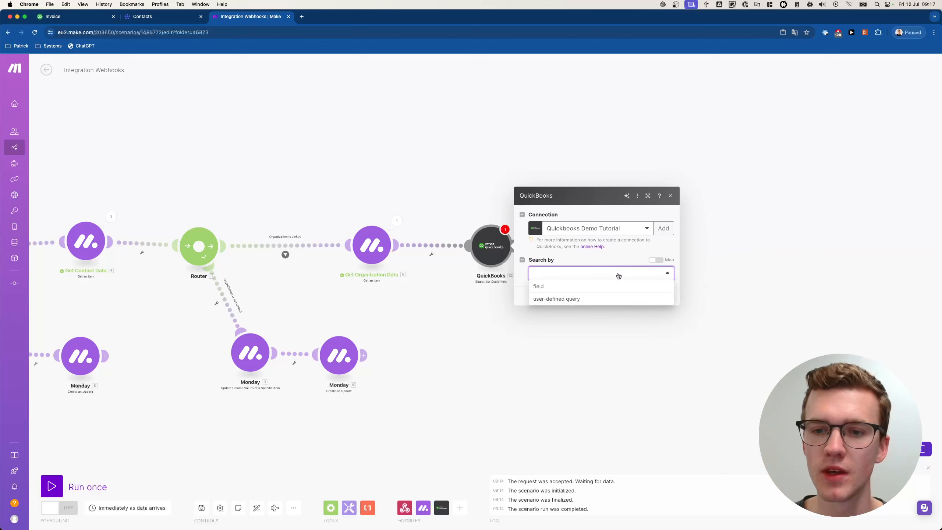
click(595, 288)
click(589, 252)
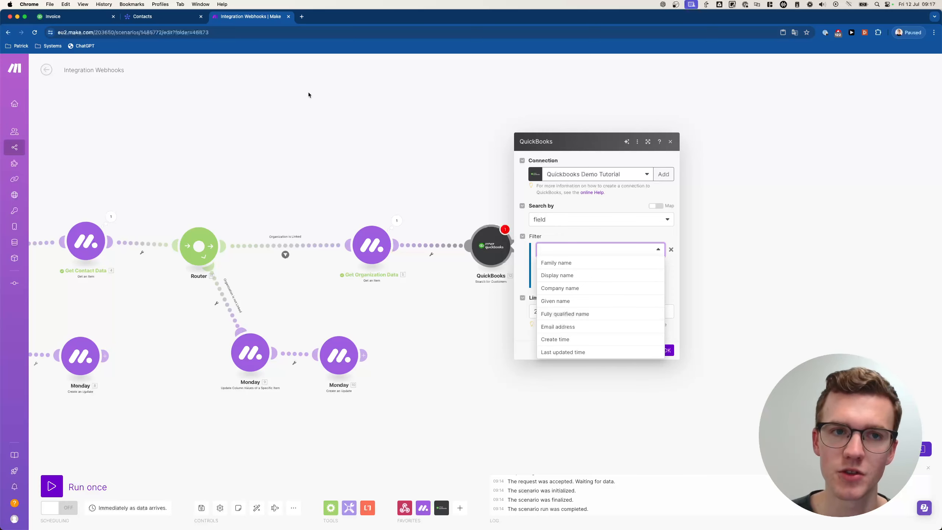
click(178, 17)
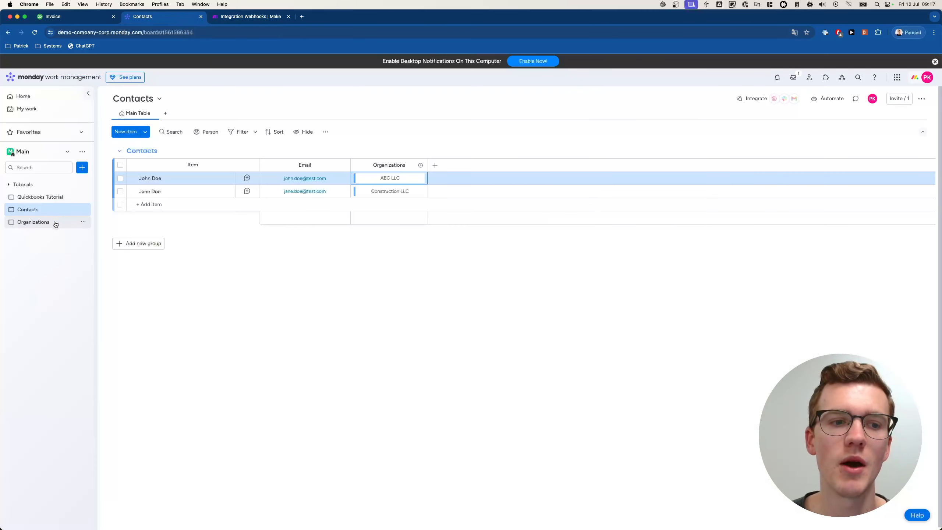
- Review the Organizations and Quickbooks Tutorial boards in monday.com, then return to Make
click(36, 228)
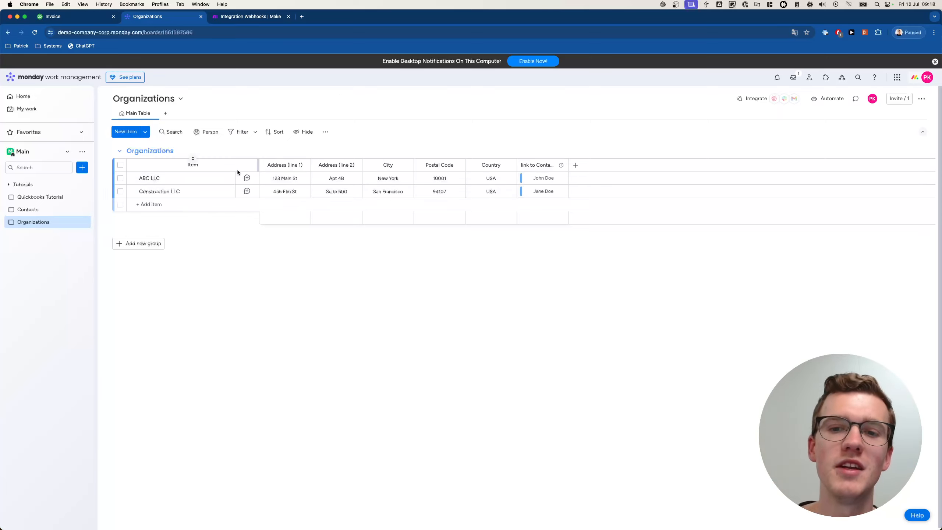
click(55, 196)
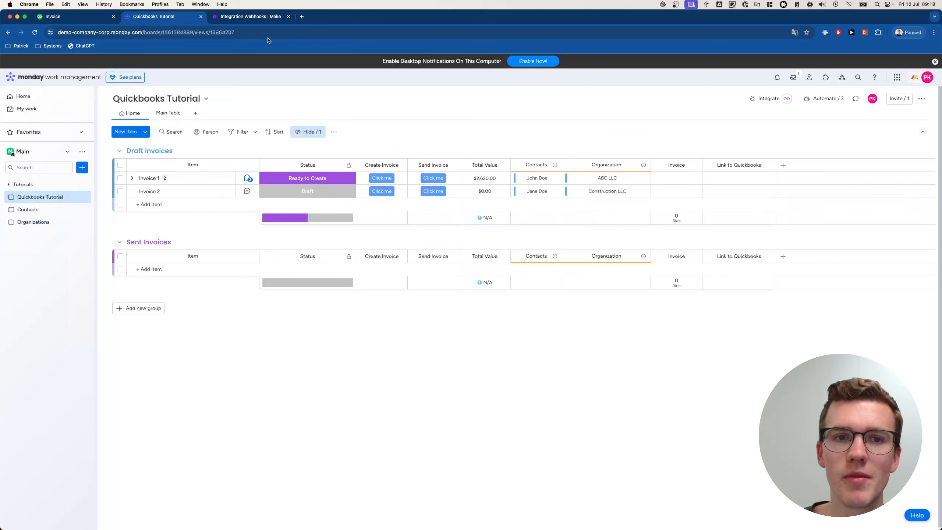
click(258, 20)
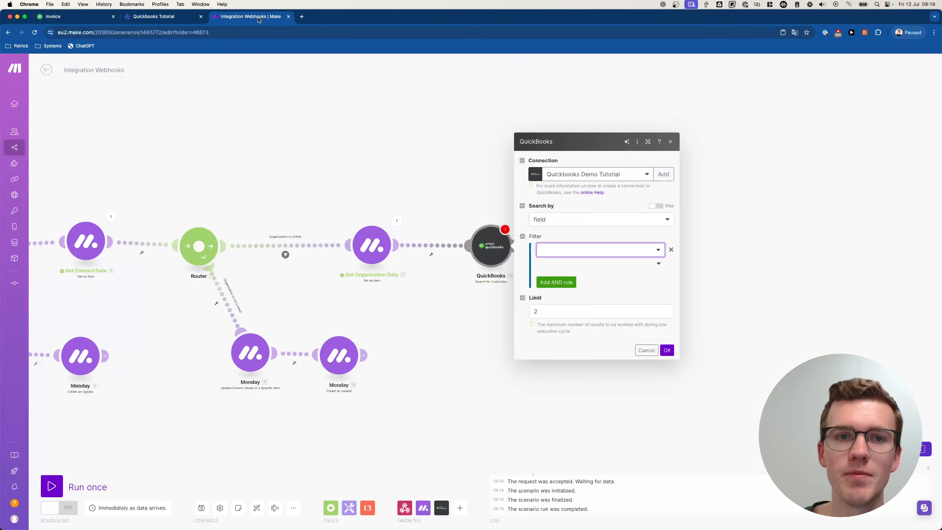
- Filter the customer search by Email address with a result limit of 1
click(580, 255)
click(562, 324)
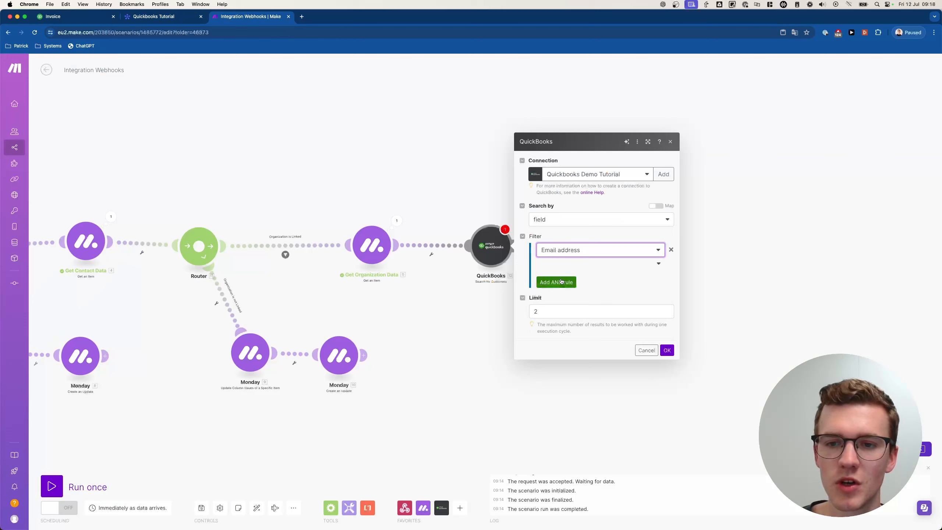
double_click(562, 316)
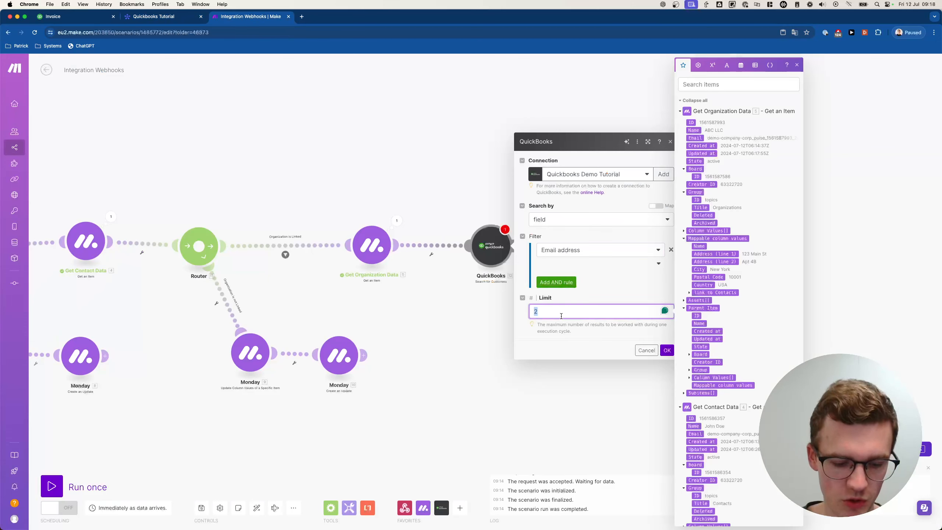
click(561, 345)
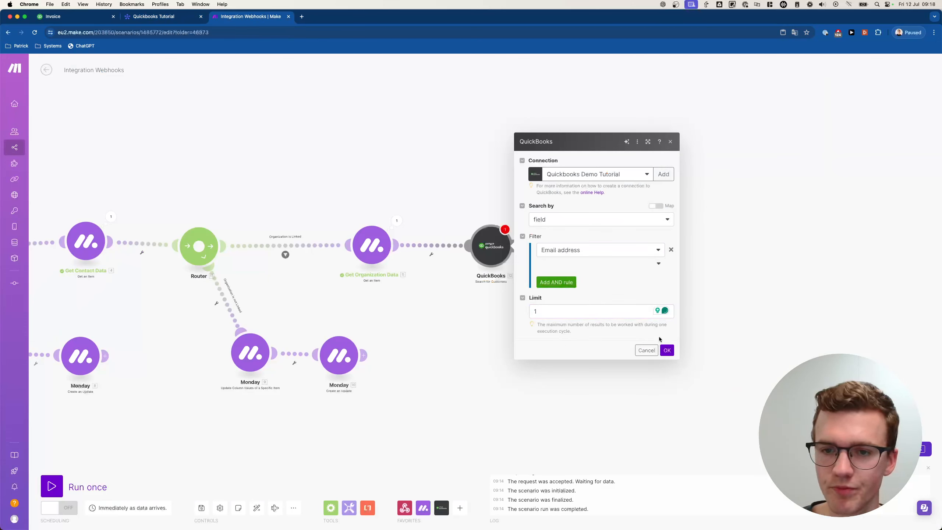
click(666, 350)
- Use the Text: Equals operator and map Get Contact Data's Email as the match value
click(490, 238)
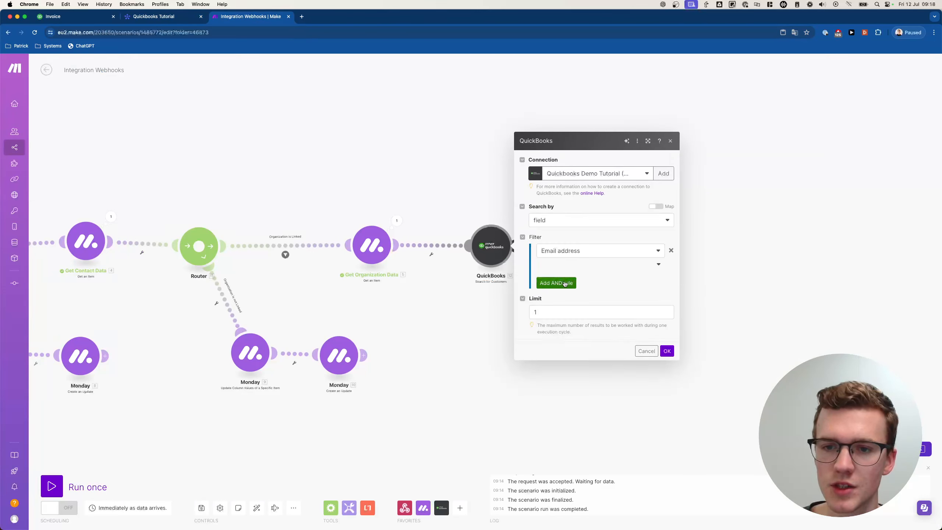
click(612, 268)
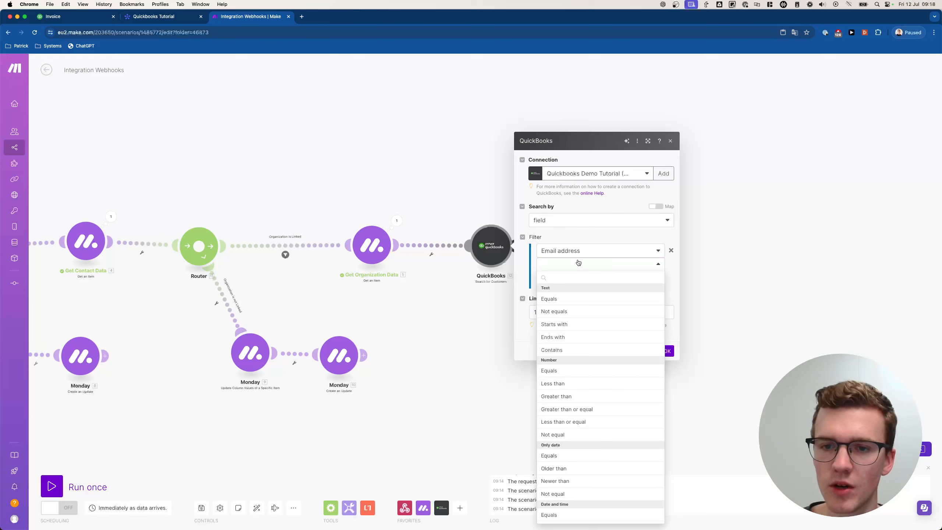
click(560, 302)
click(573, 278)
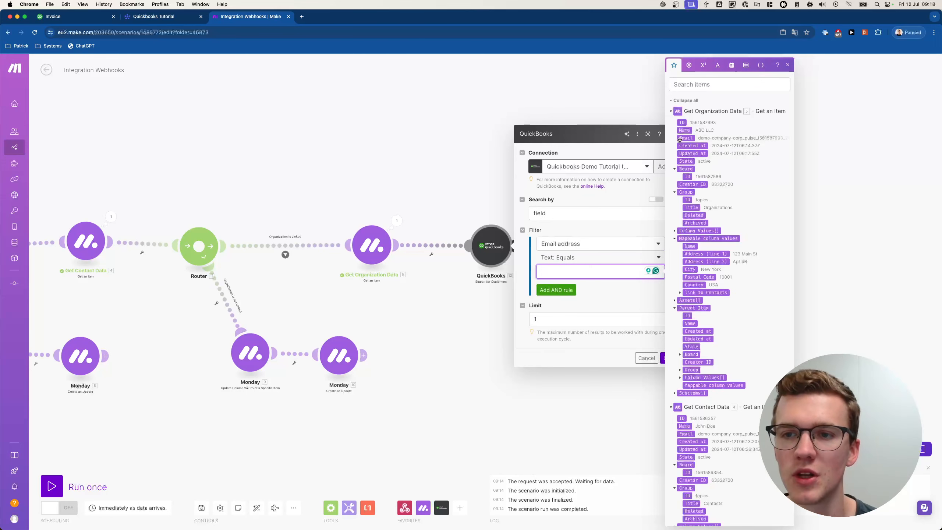
click(671, 112)
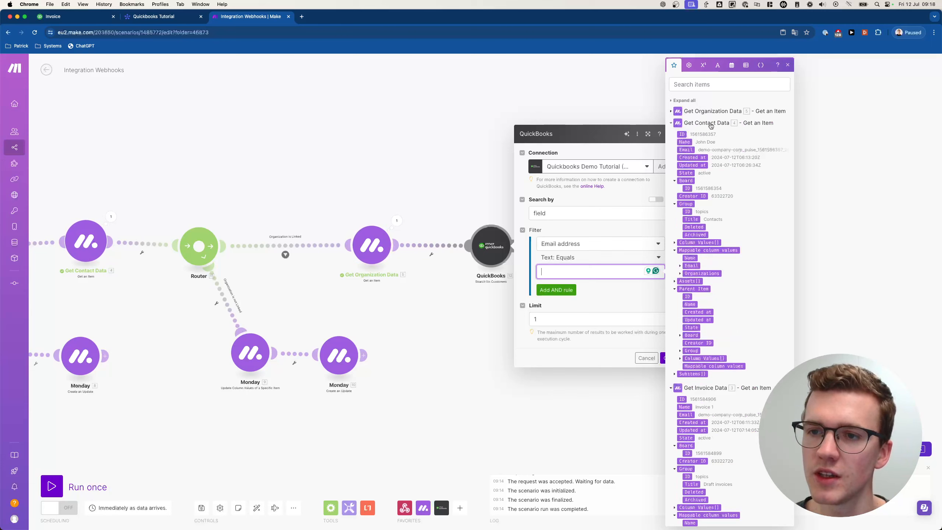
click(680, 265)
click(693, 271)
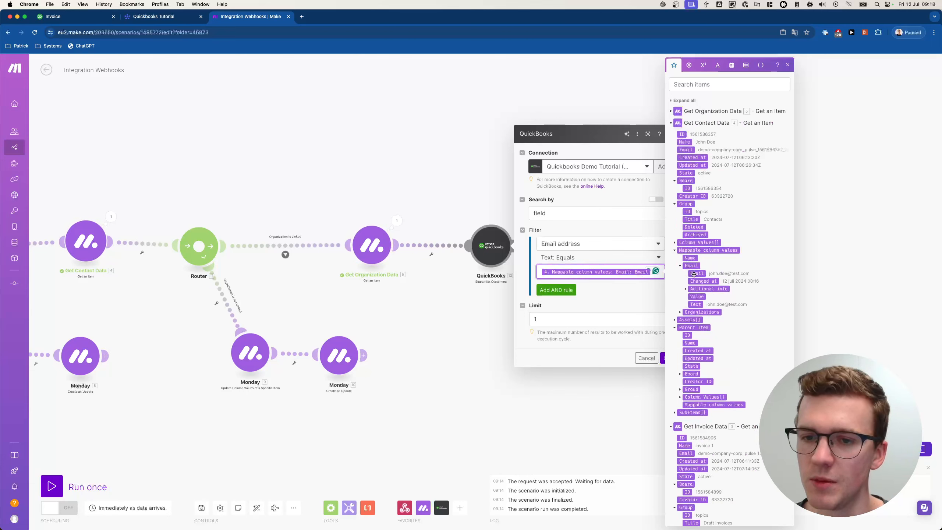
click(646, 347)
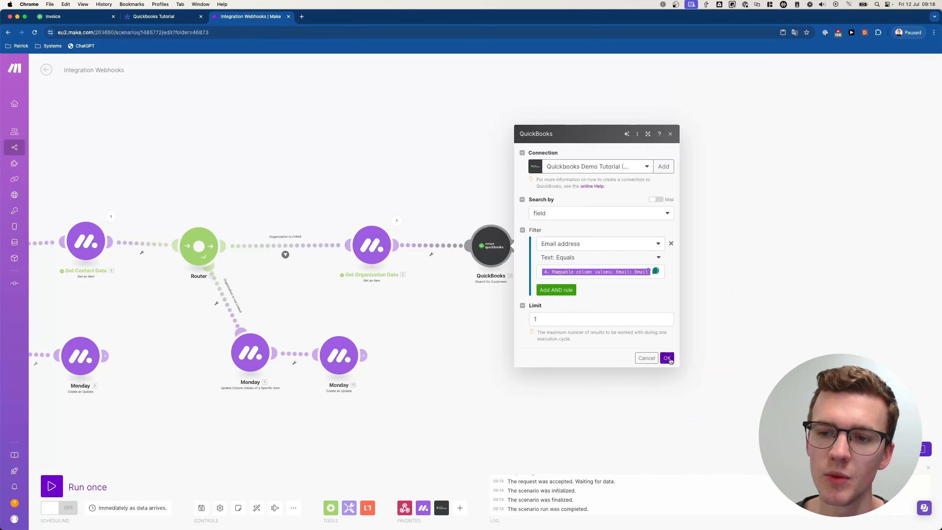
click(667, 358)
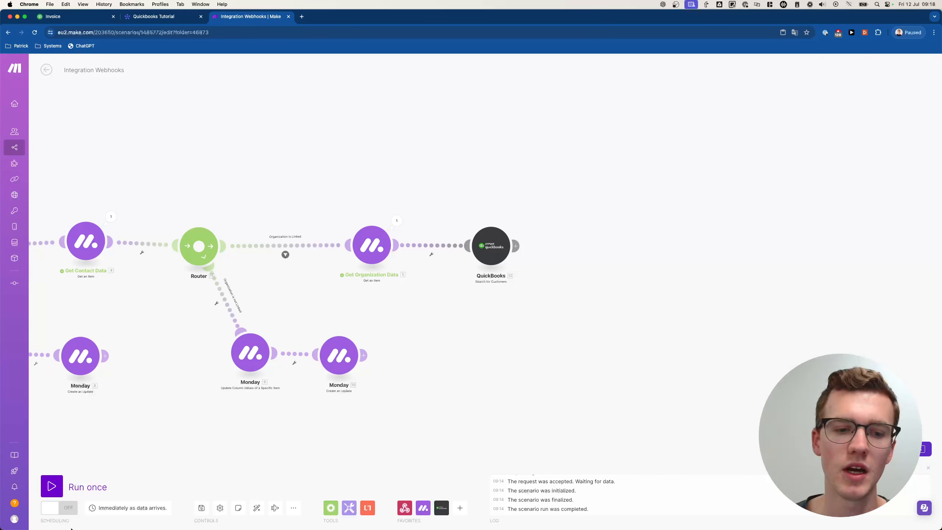
- Run the scenario once on existing data, retriggering Invoice 1's status change in monday.com
click(51, 486)
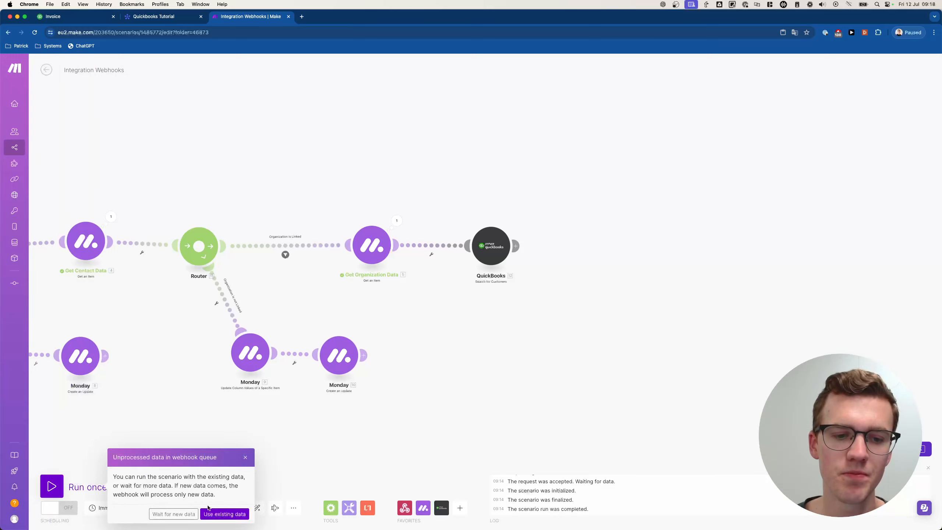
click(222, 514)
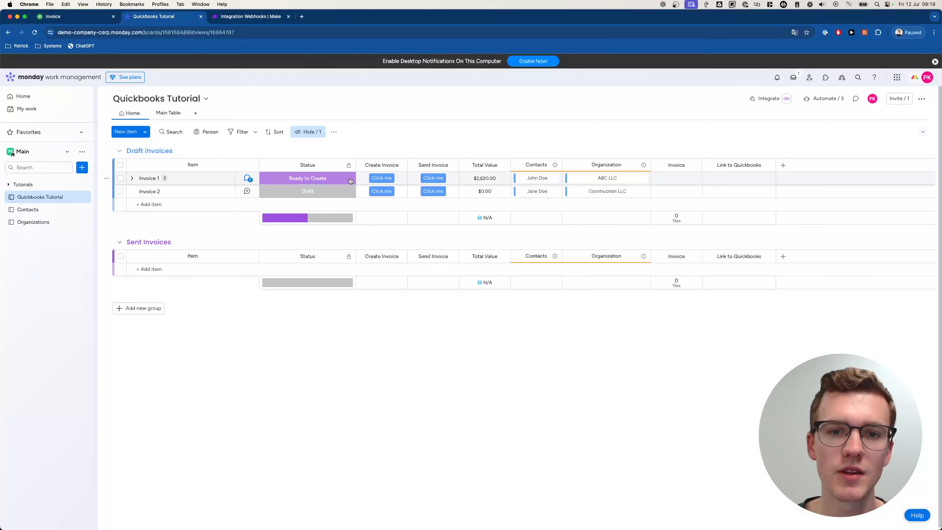
click(349, 180)
click(336, 202)
click(261, 20)
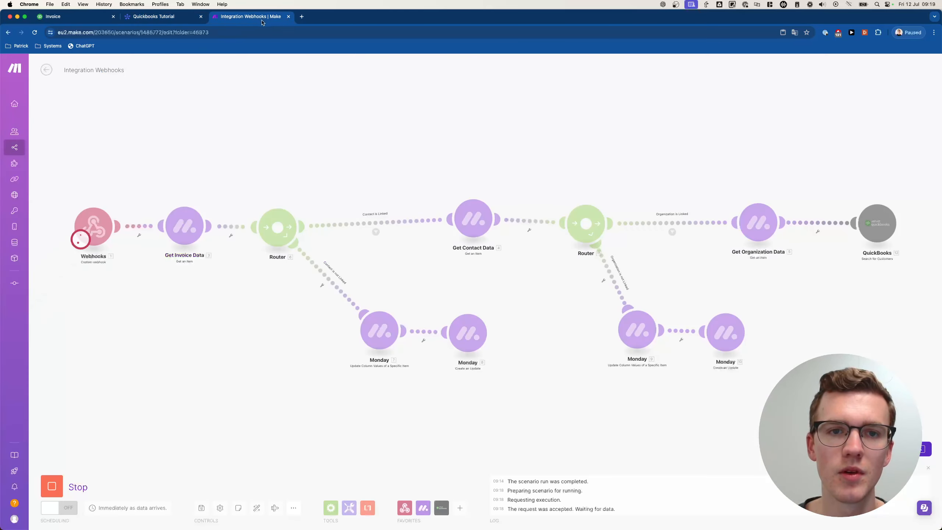
- Confirm the QuickBooks customer search returned 0 total bundles, then add a module after it
scroll(580, 154, right, 3)
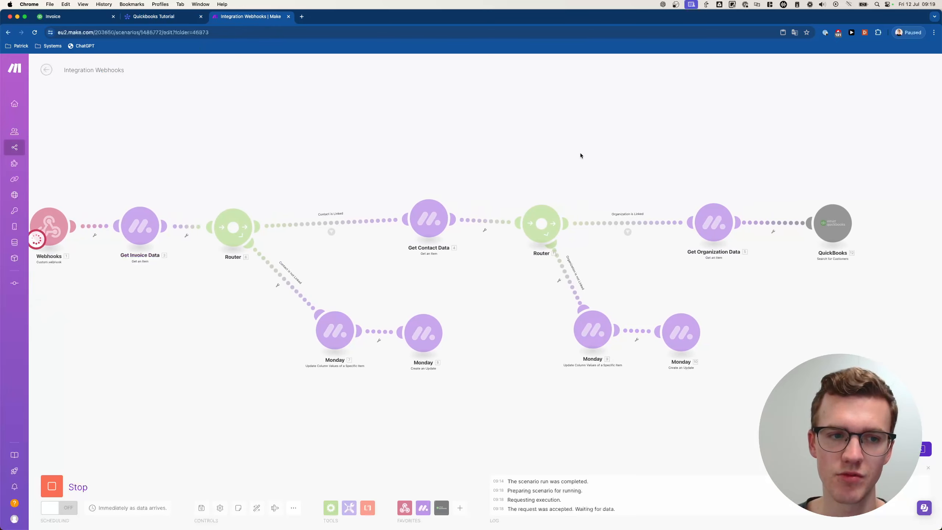
scroll(580, 156, right, 5)
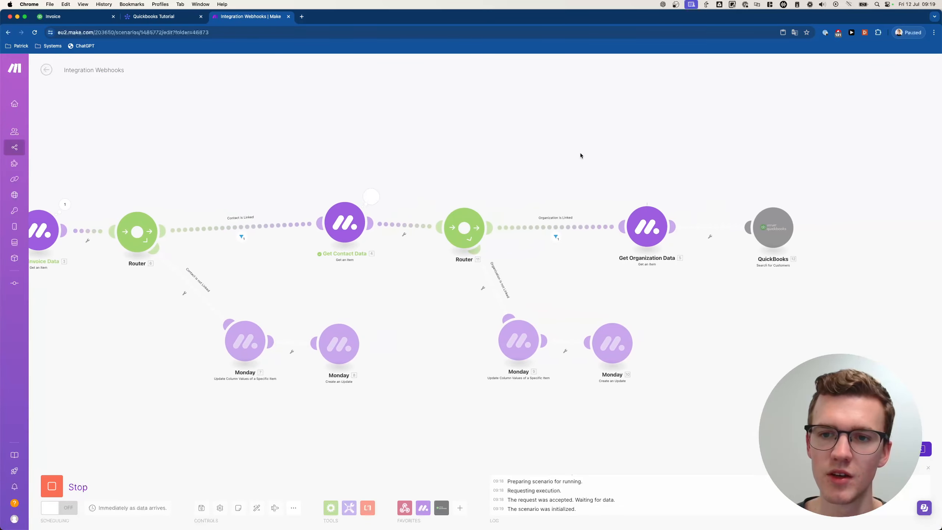
scroll(580, 155, right, 6)
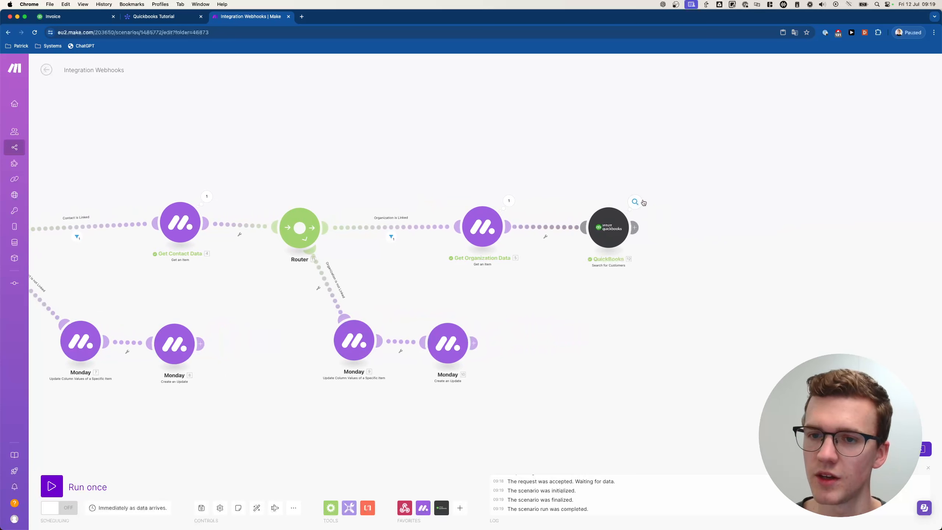
click(640, 201)
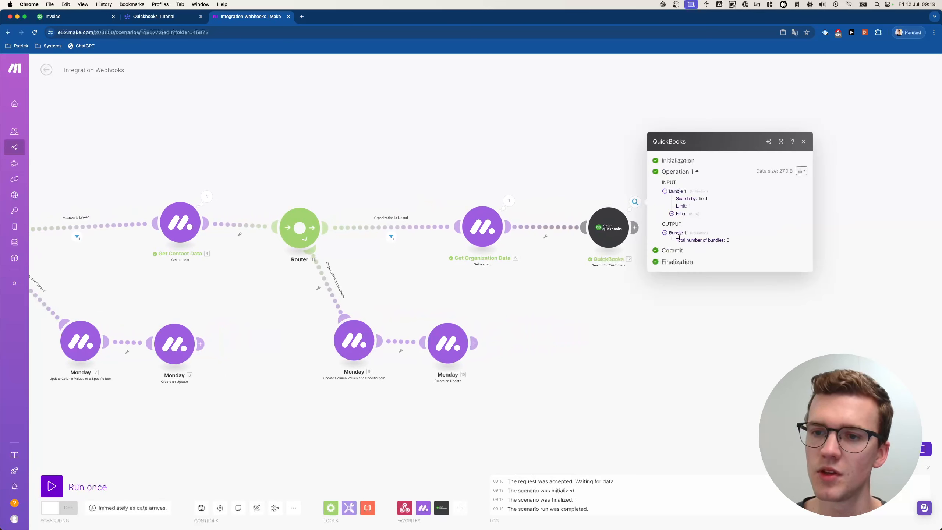
drag(675, 239, 738, 242)
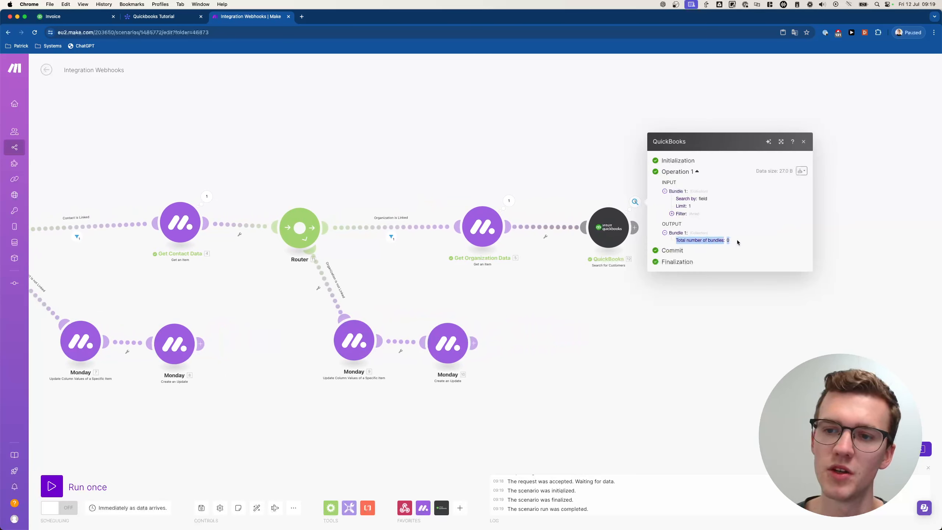
click(595, 178)
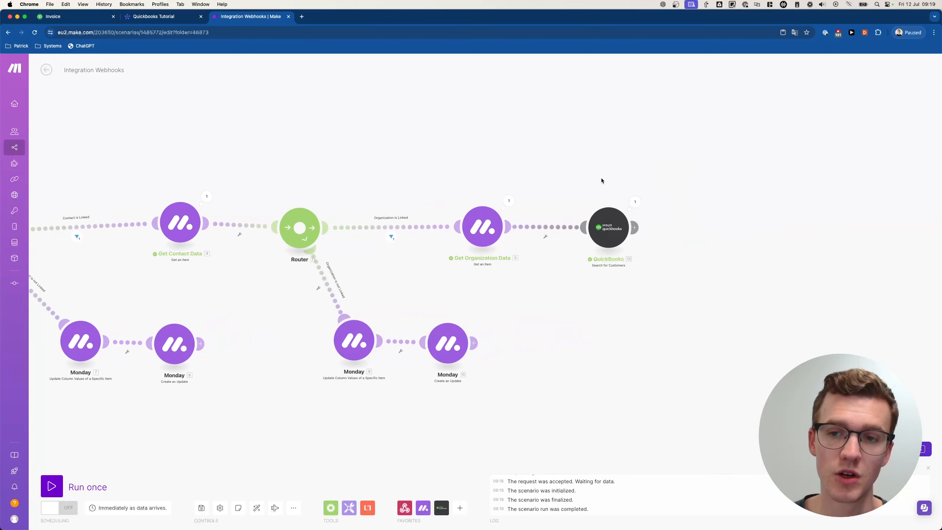
scroll(630, 193, right, 2)
scroll(640, 197, right, 2)
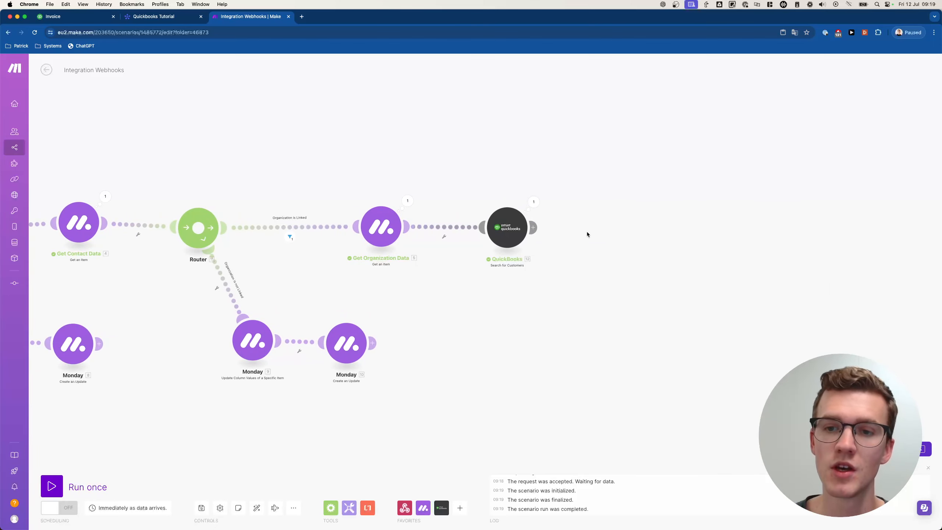
click(606, 232)
- Add a Router after the QuickBooks search and label its top route's filter 'Contact Exists'
text(router)
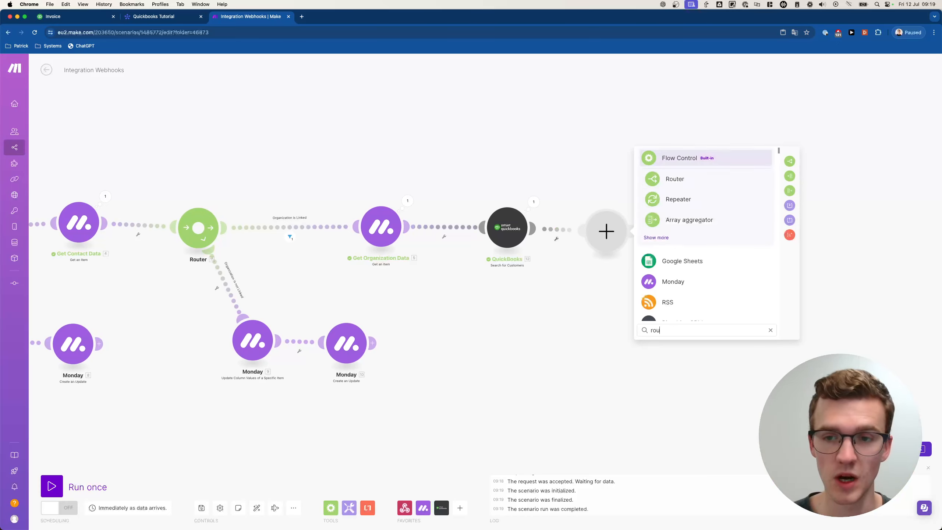
click(690, 178)
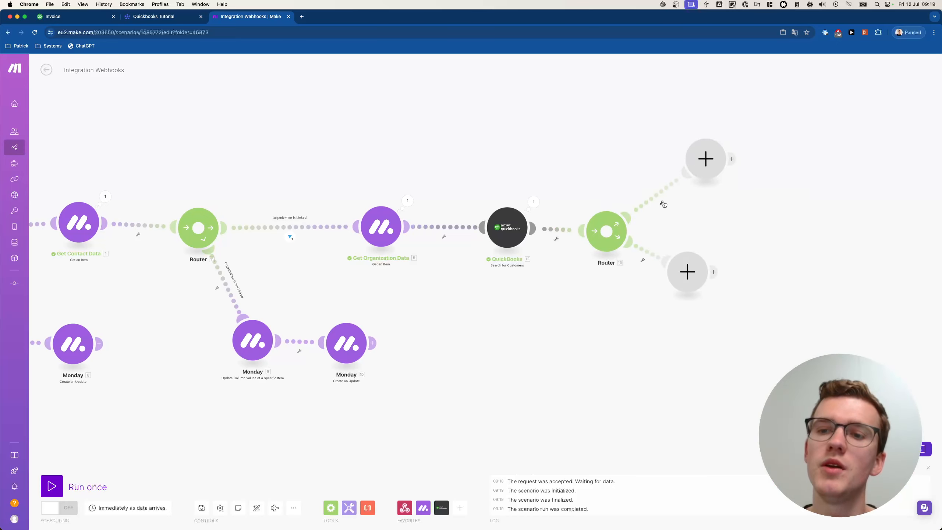
click(663, 203)
click(669, 220)
click(712, 142)
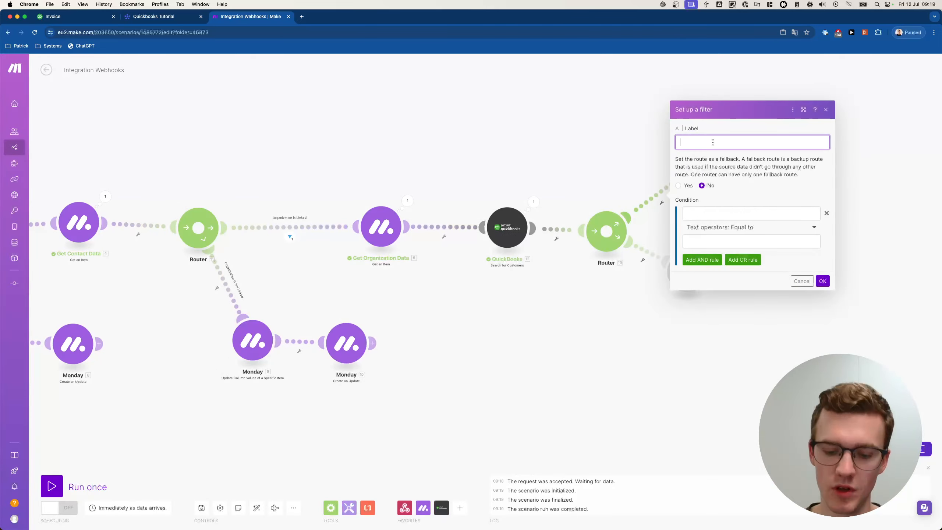
text(Contact Exists)
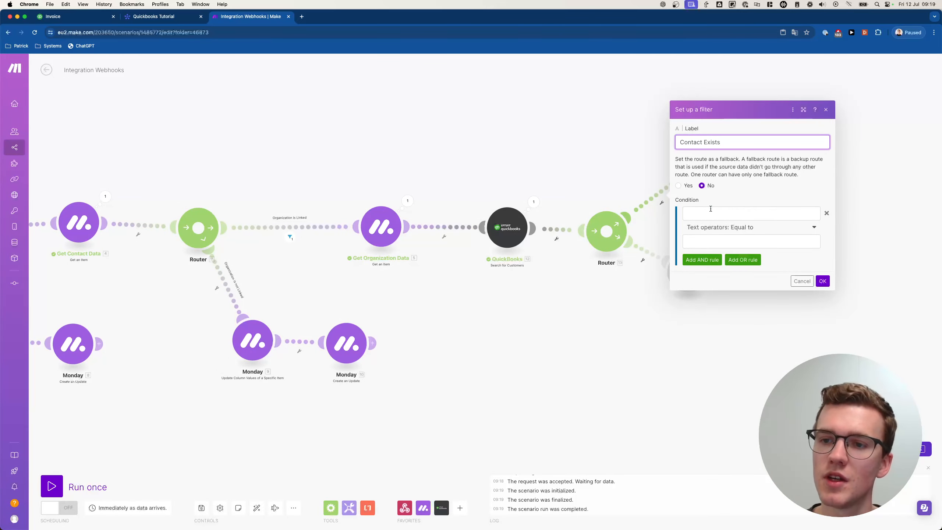
- Set the condition to Total number of bundles greater than or equal to 1 and save
click(696, 211)
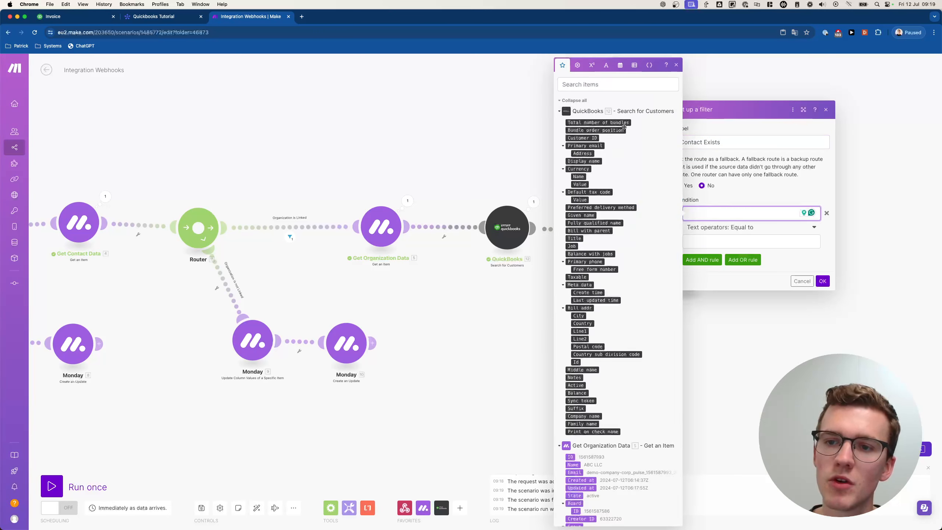
click(594, 122)
click(725, 230)
scroll(717, 282, down, 5)
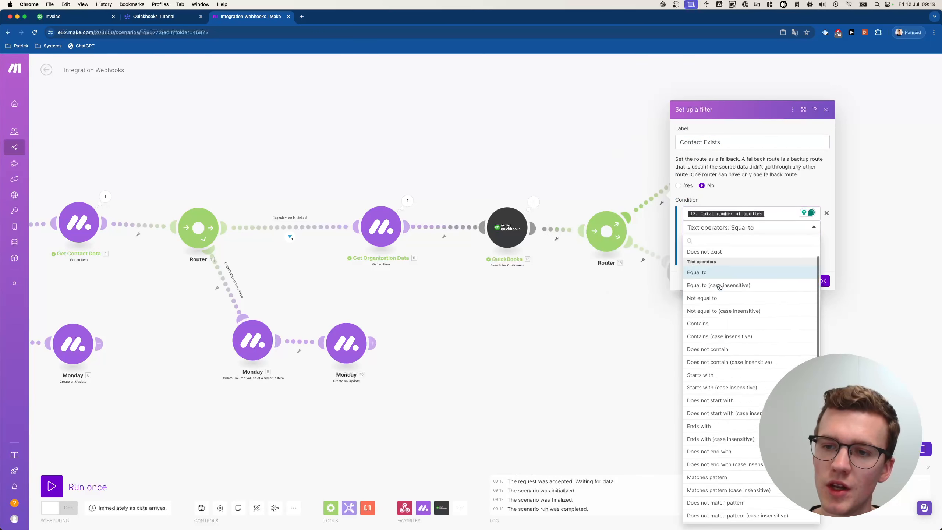
click(714, 411)
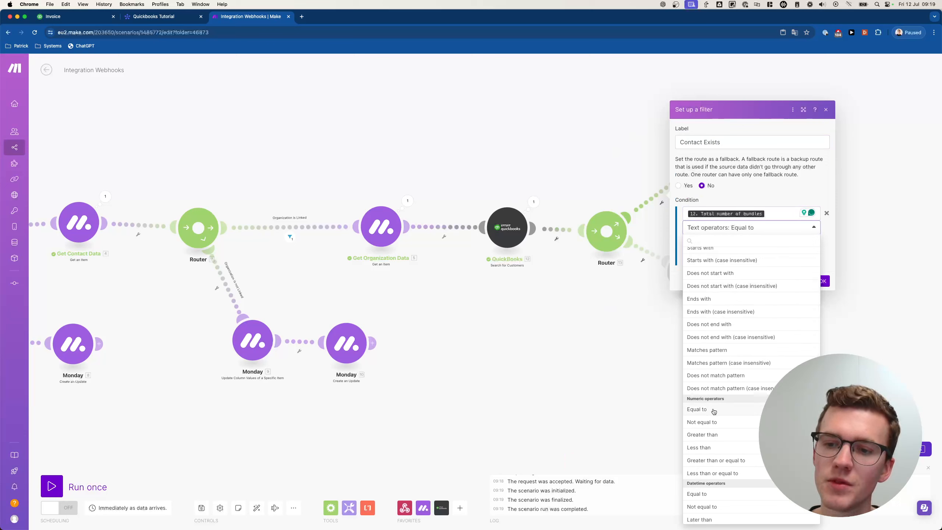
click(698, 447)
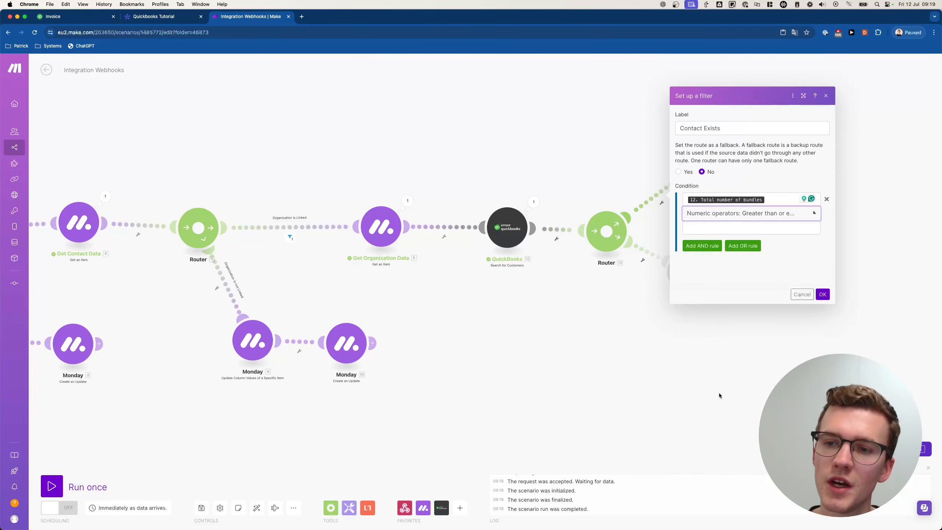
click(729, 229)
text(1)
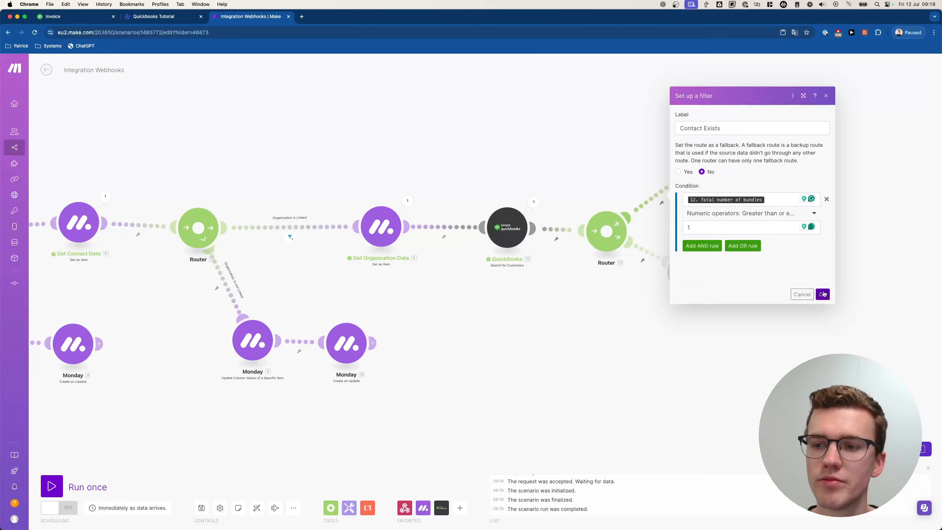
click(822, 294)
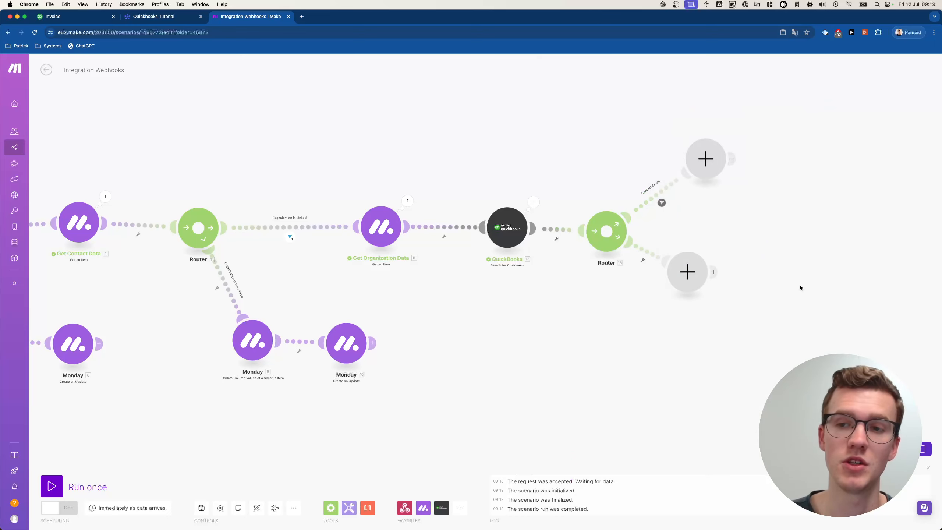
- Start a filter on the lower route labelled 'Contact does not exist'
drag(688, 269, 723, 314)
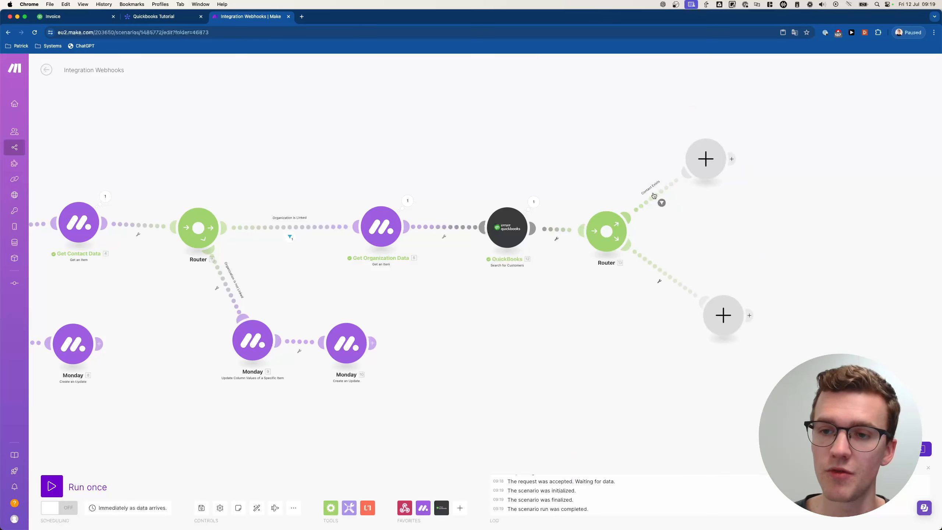
right_click(678, 296)
click(677, 300)
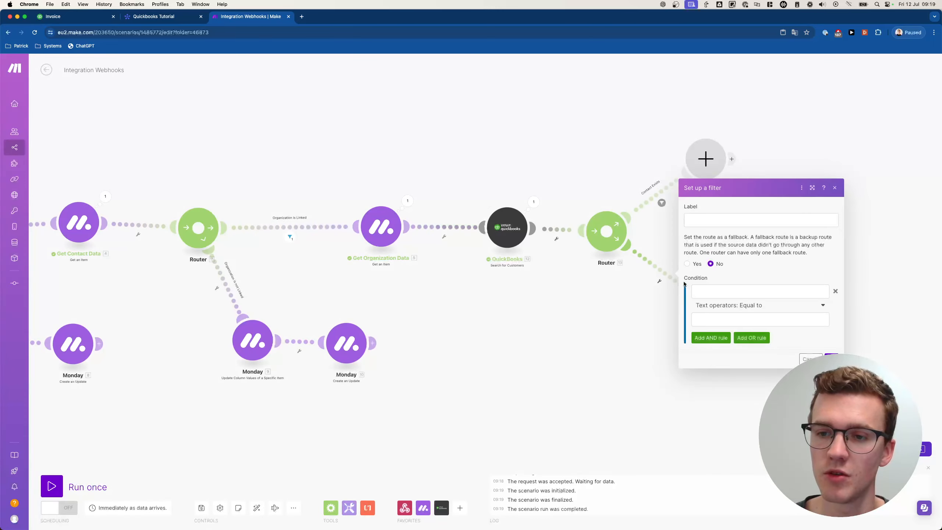
click(728, 219)
text(Contact)
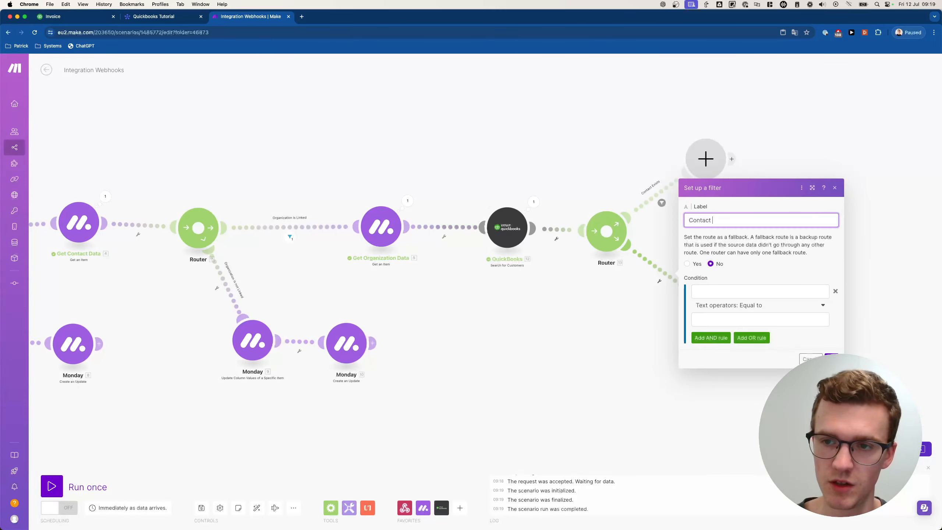
text( does not exist)
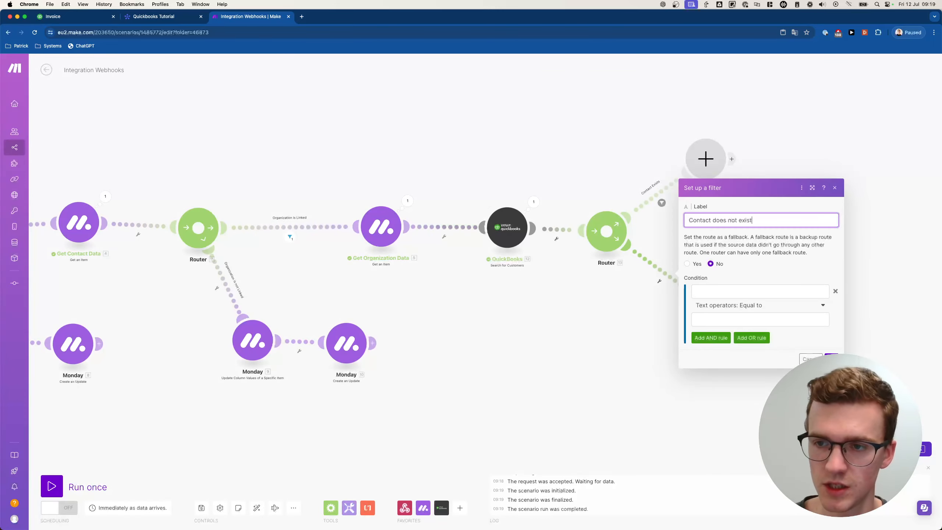
- Make it pass when Total number of bundles is numerically equal to 0, and save it
click(737, 286)
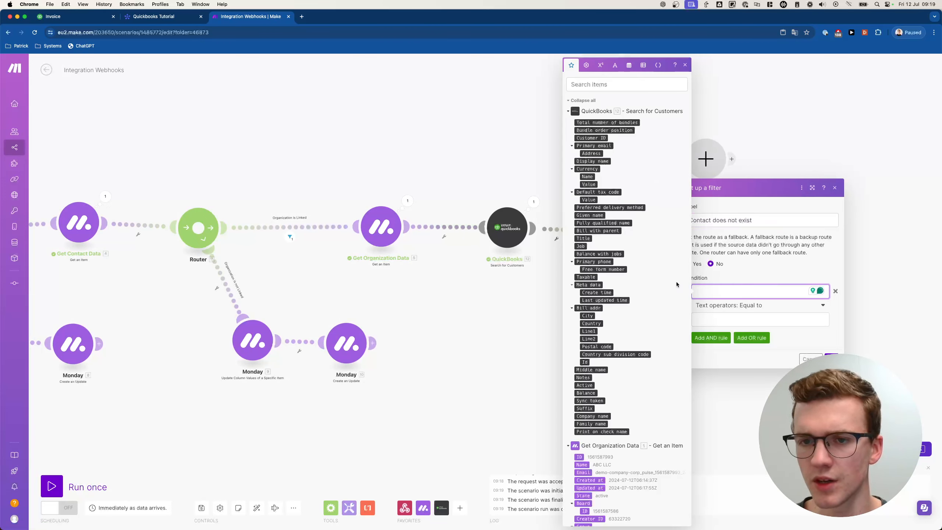
click(595, 123)
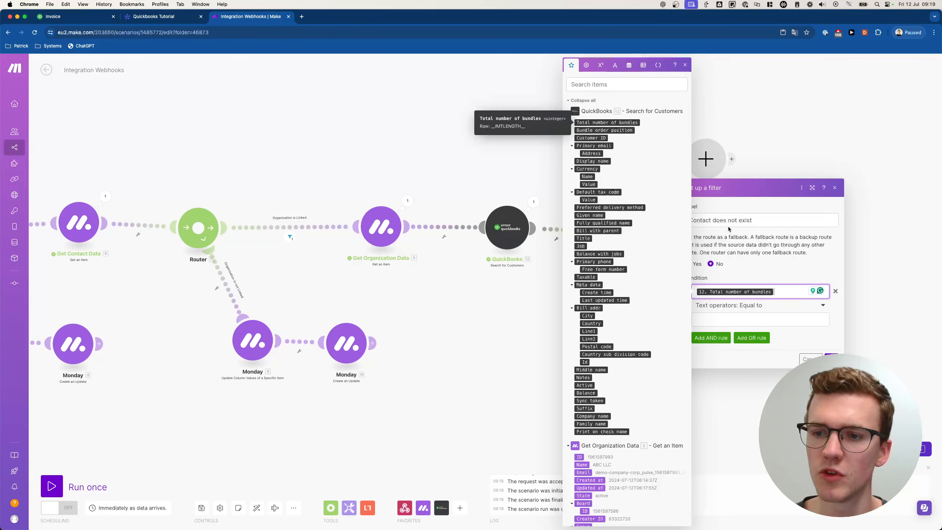
click(725, 306)
scroll(720, 435, down, 8)
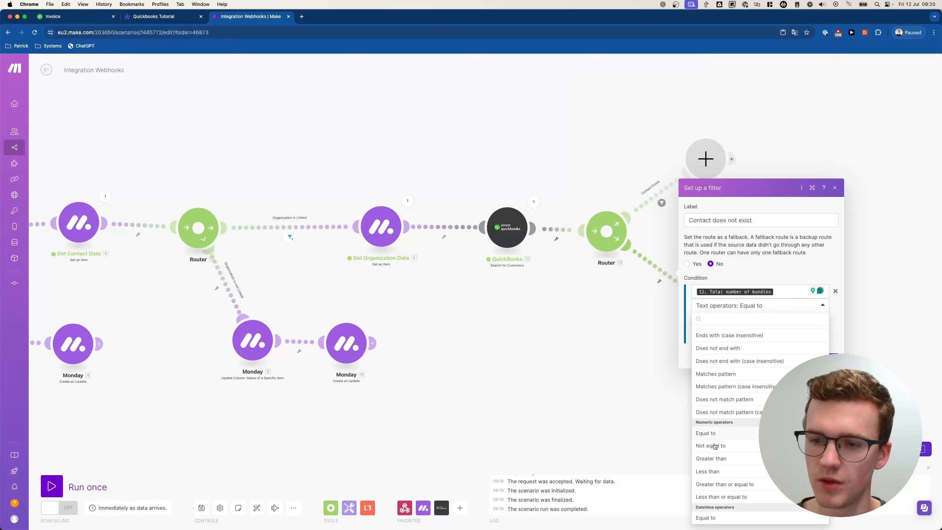
click(716, 434)
click(732, 322)
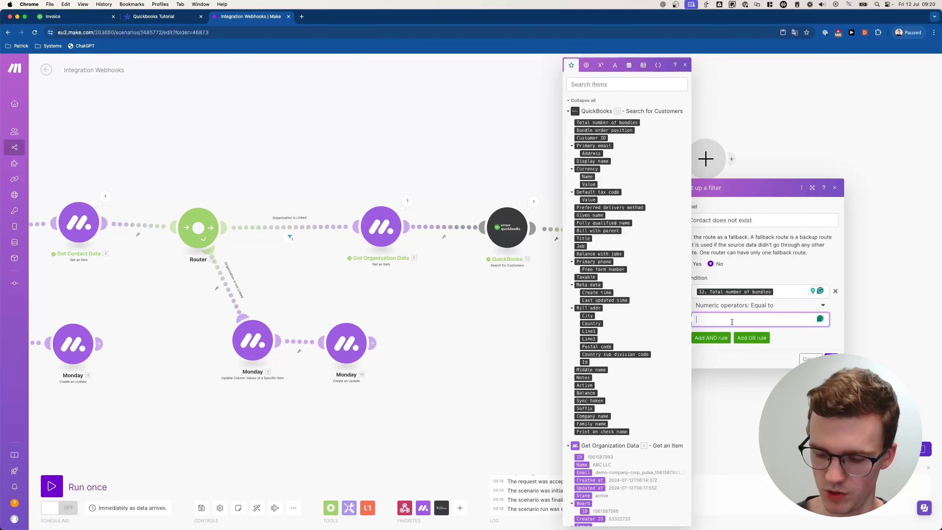
click(728, 307)
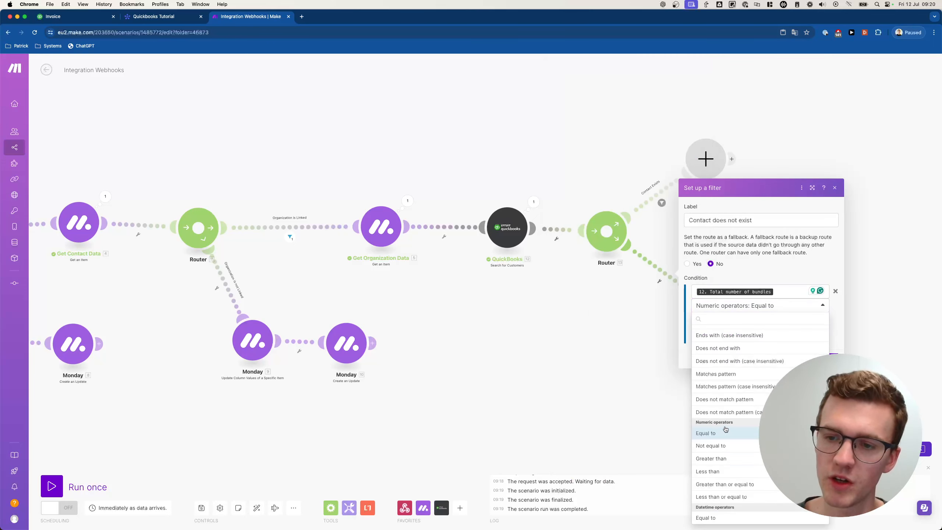
scroll(719, 381, up, 5)
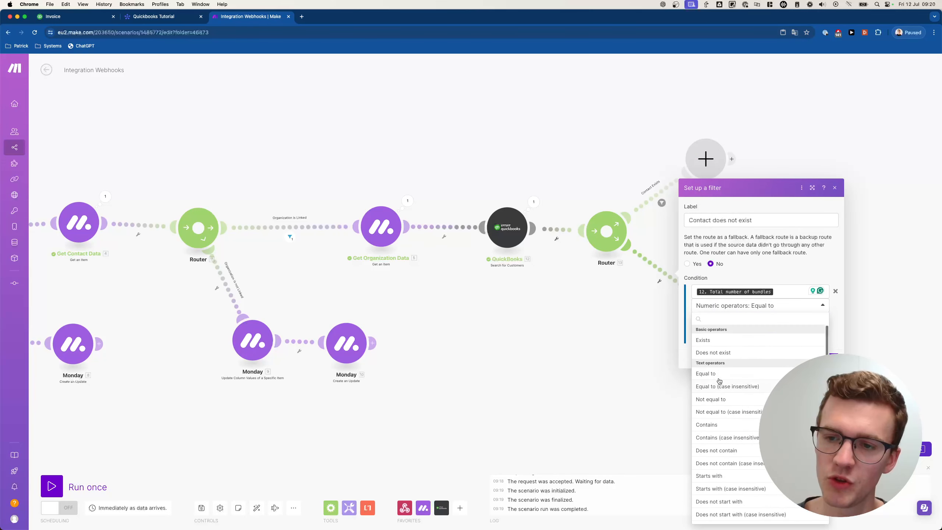
click(762, 274)
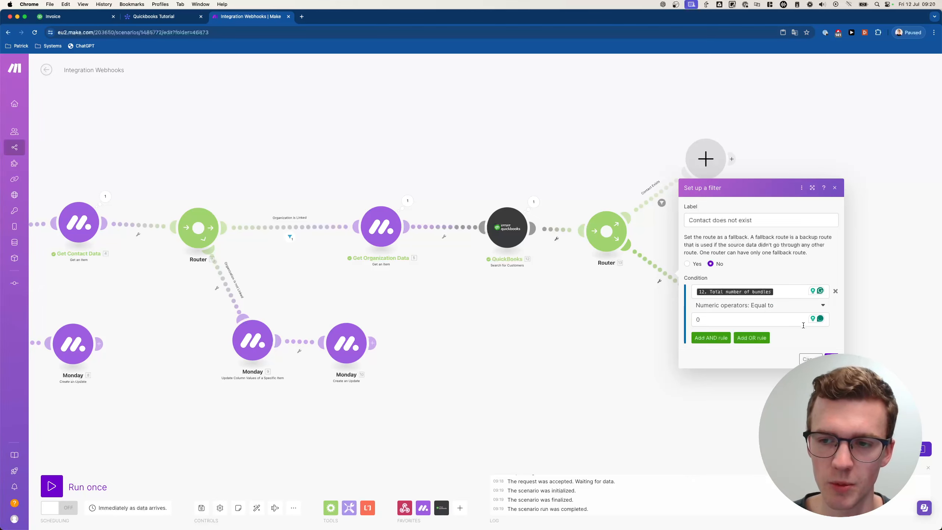
click(659, 334)
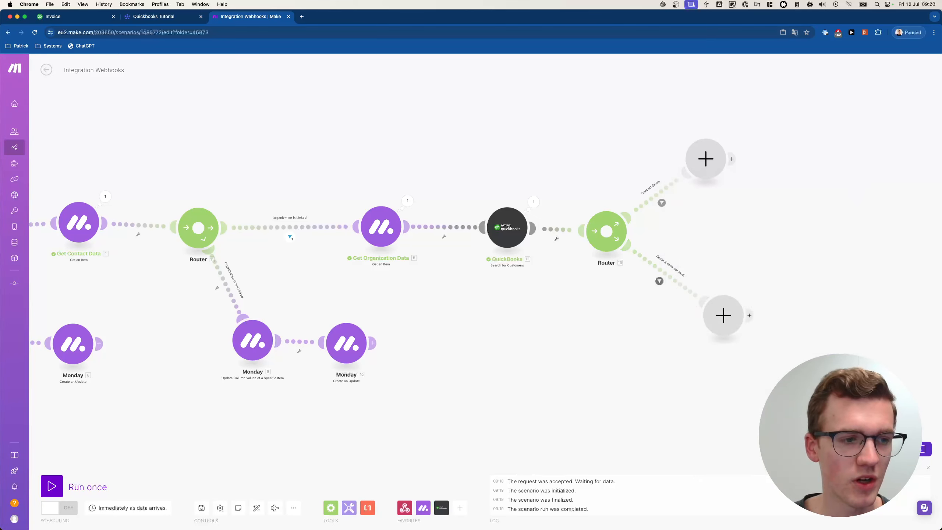
scroll(477, 270, right, 5)
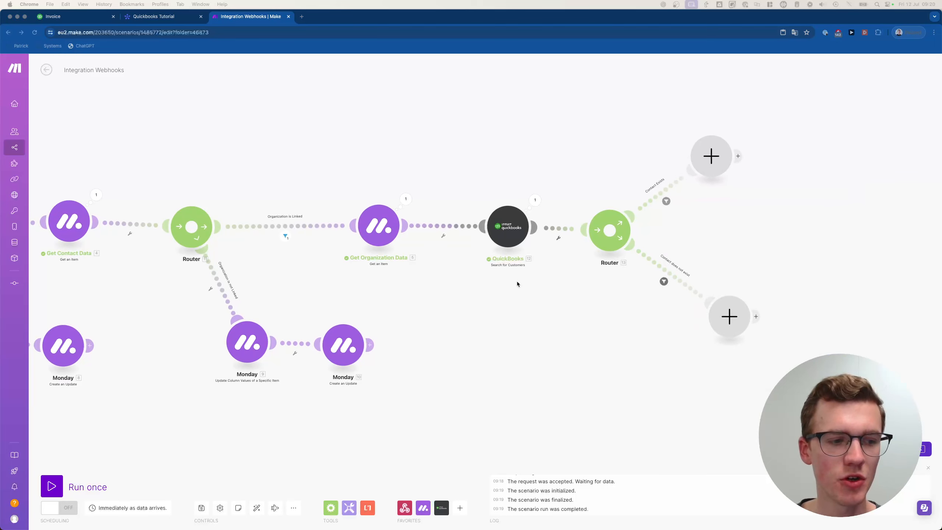
- Put a QuickBooks Create a Customer module on the lower 'Contact does not exist' route
drag(620, 344, 520, 298)
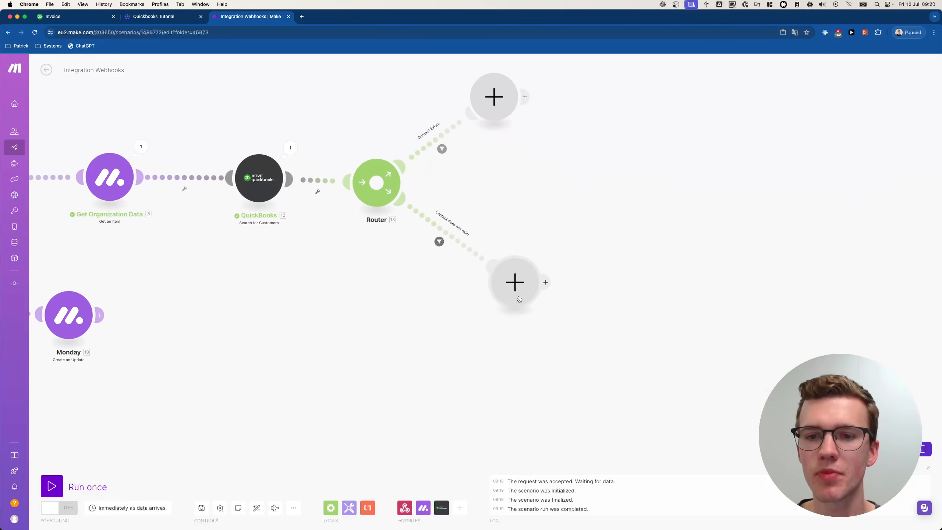
click(520, 286)
text(quickbook)
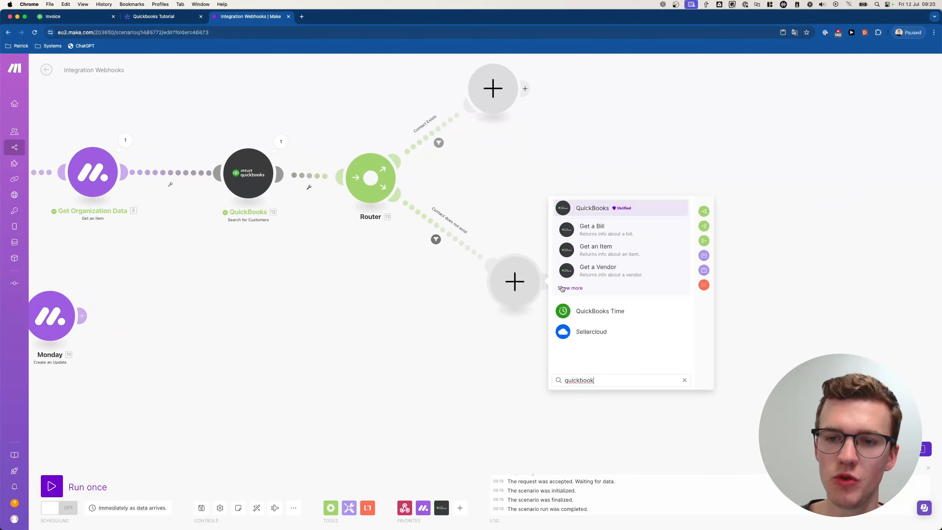
key(Return)
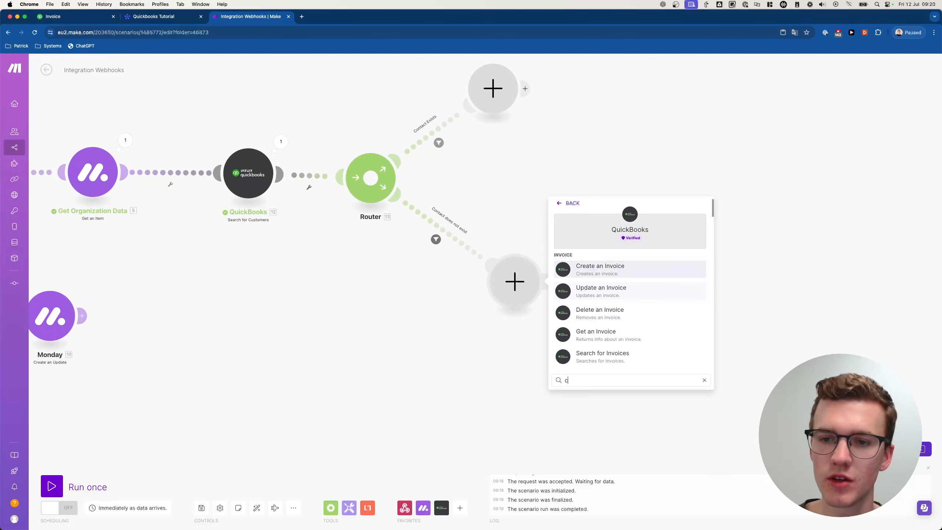
text(create customer)
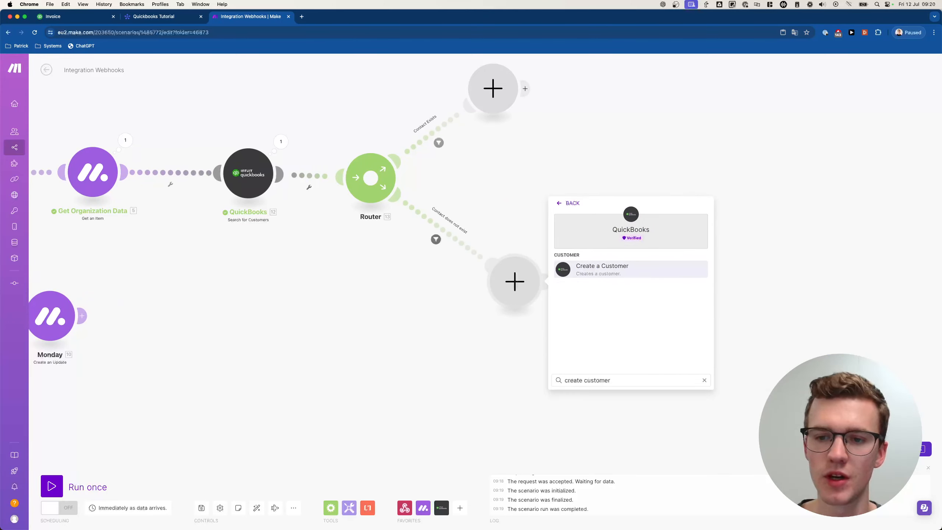
key(Return)
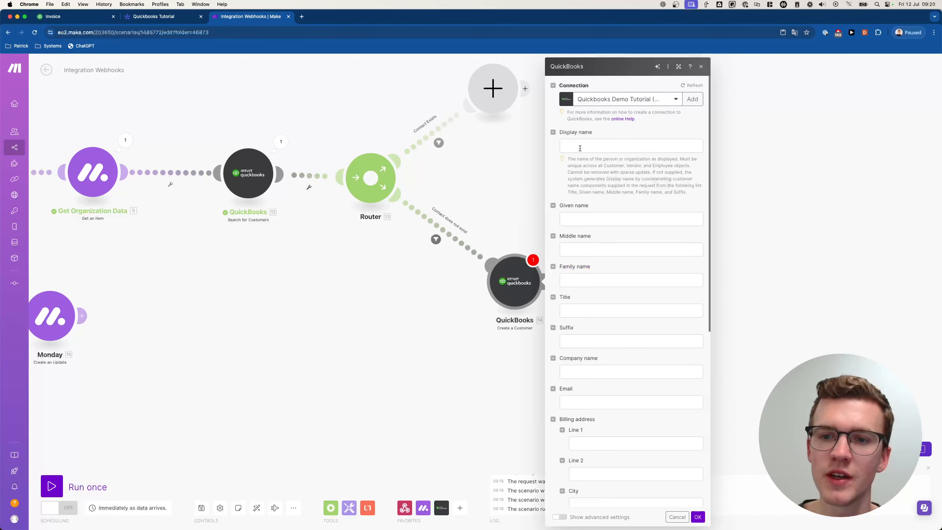
- Map the contact's Name into Display name and the contact's email into Email
click(586, 146)
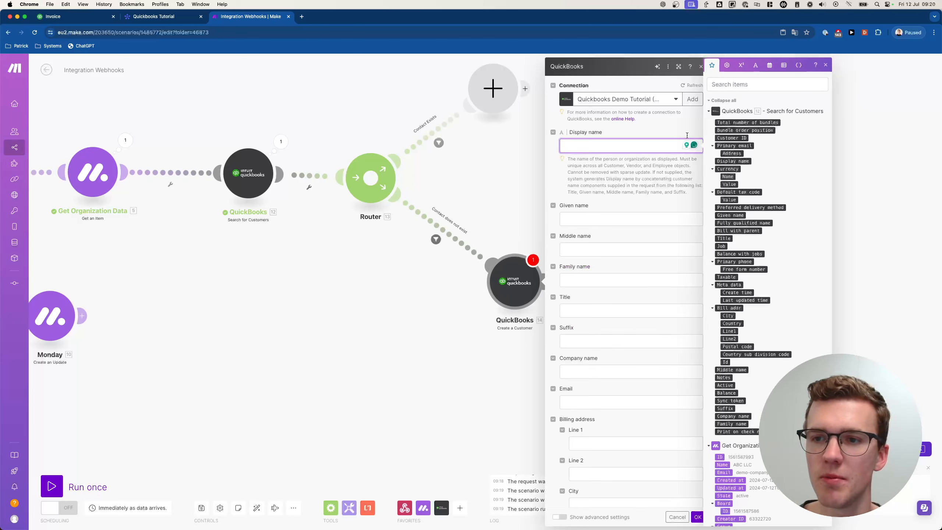
click(708, 111)
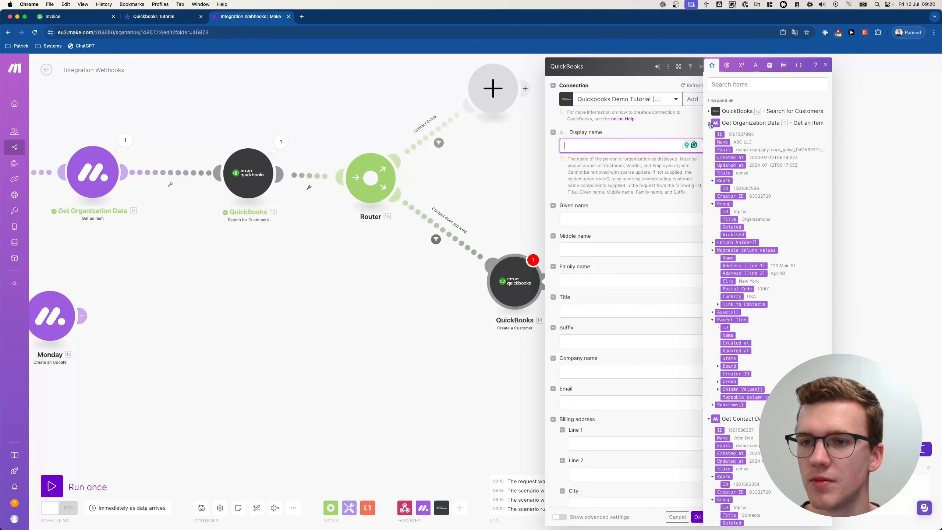
click(709, 123)
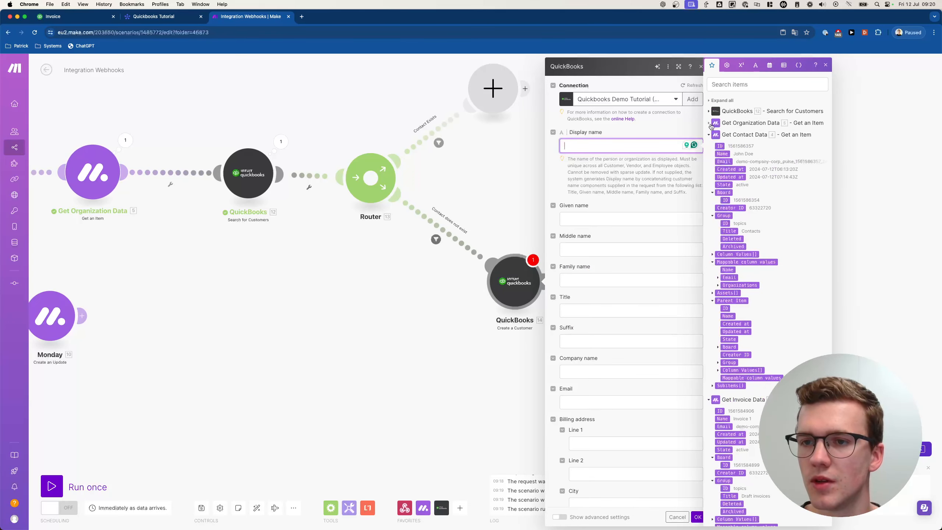
click(726, 153)
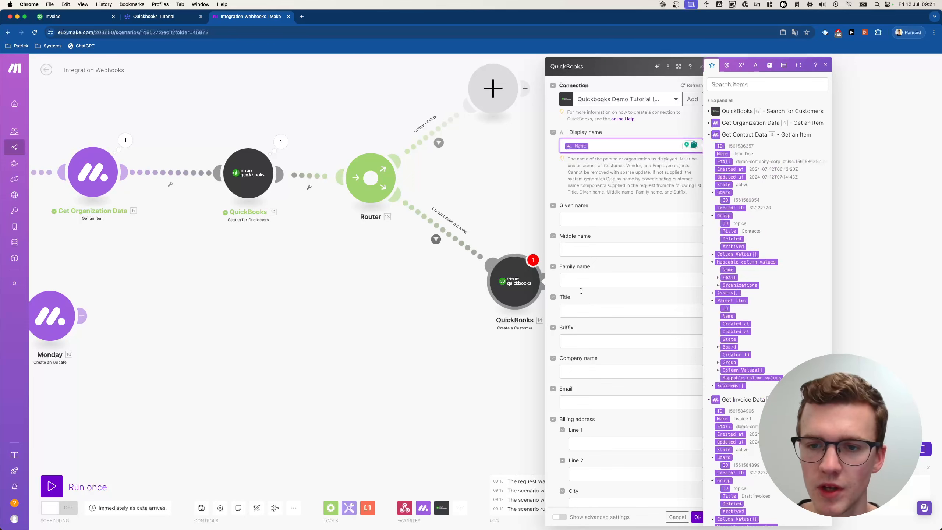
scroll(612, 260, down, 5)
click(600, 304)
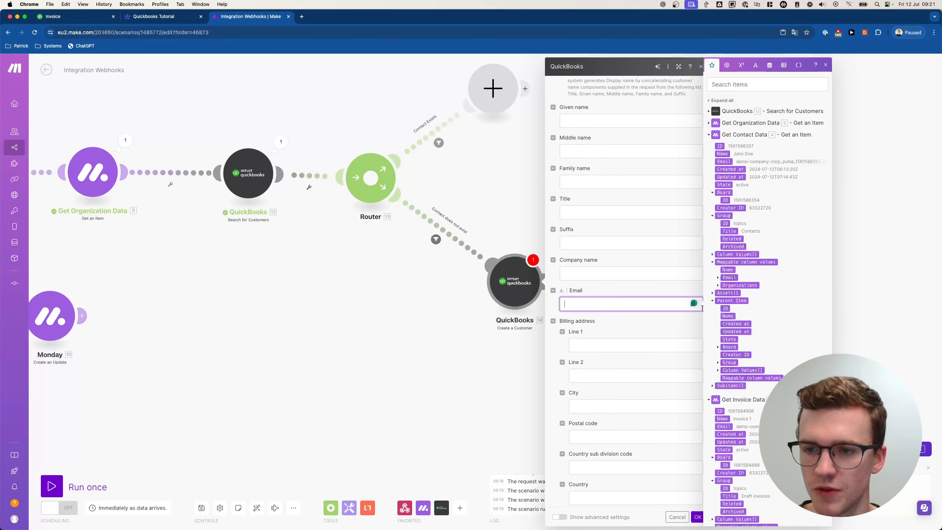
click(718, 277)
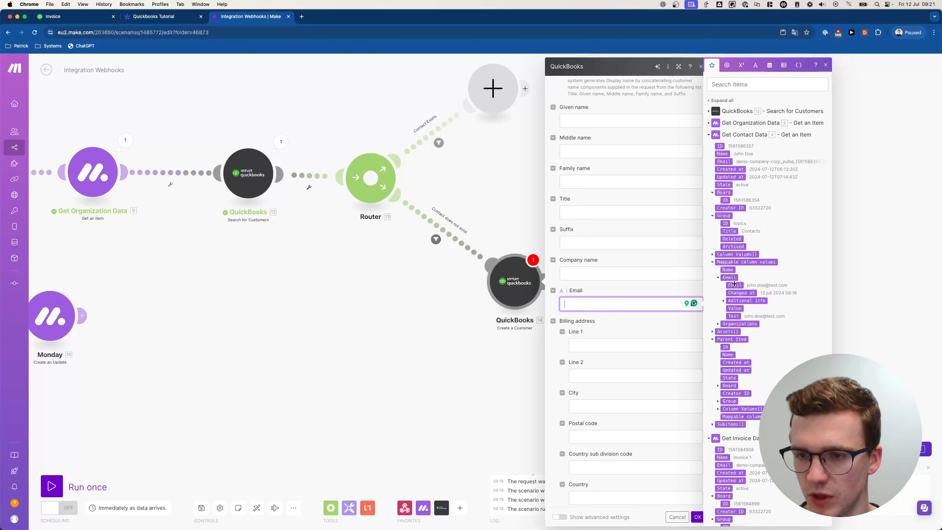
click(734, 285)
scroll(608, 319, down, 8)
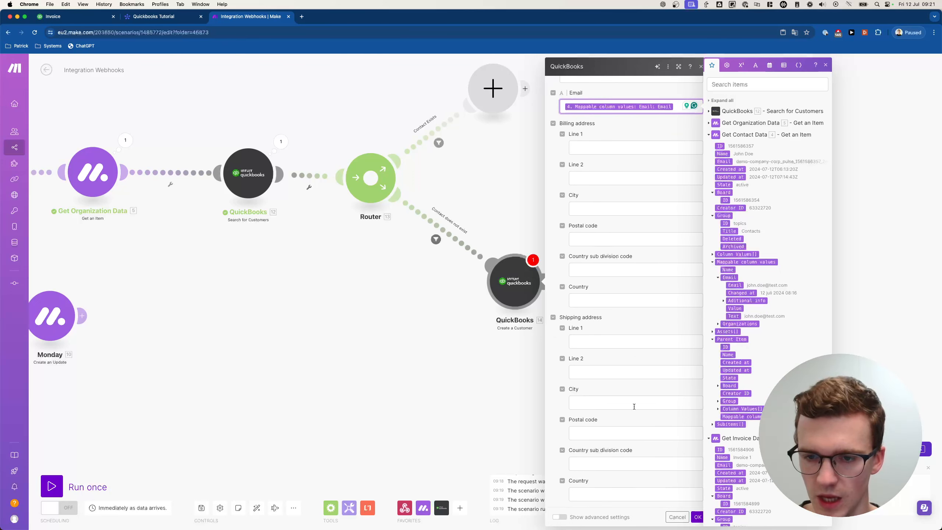
scroll(634, 376, down, 1)
scroll(636, 373, up, 1)
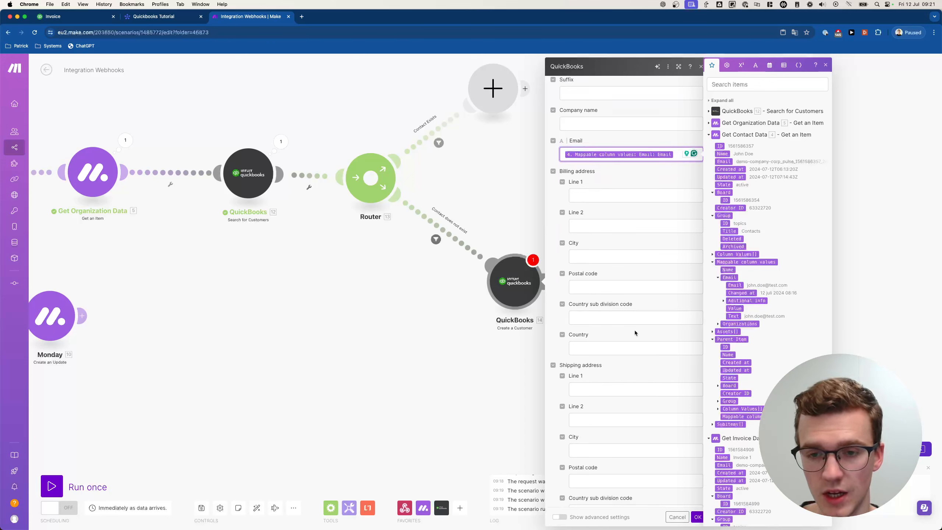
scroll(634, 330, up, 1)
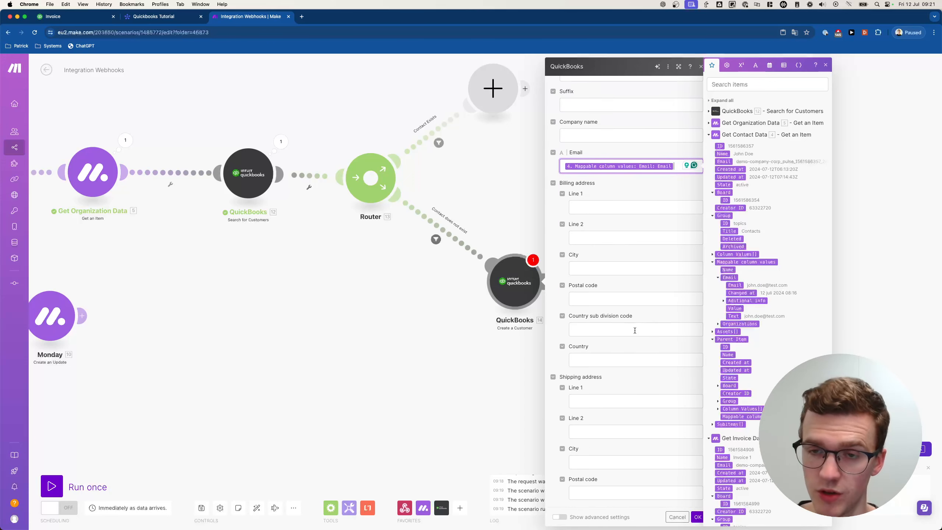
- Map the organization's Address line 1, line 2, City, Postal Code and Country into the billing address
click(620, 209)
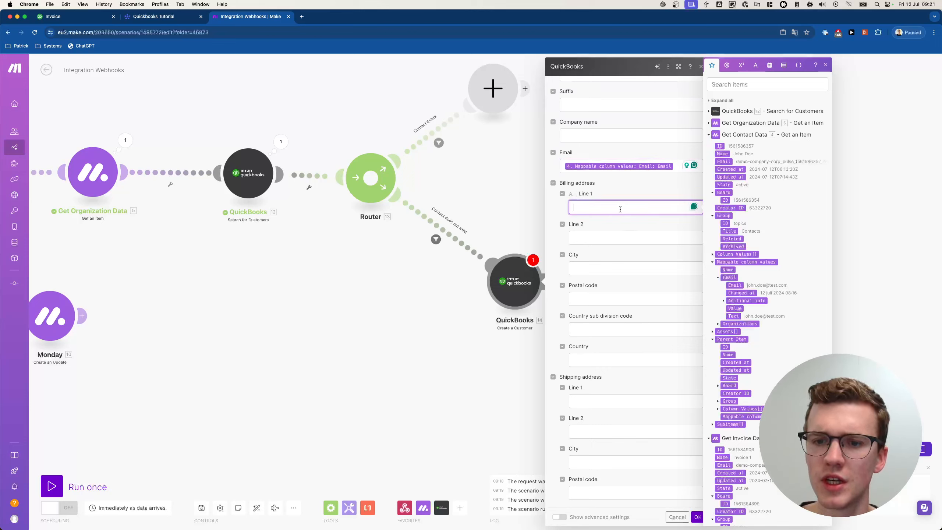
click(709, 134)
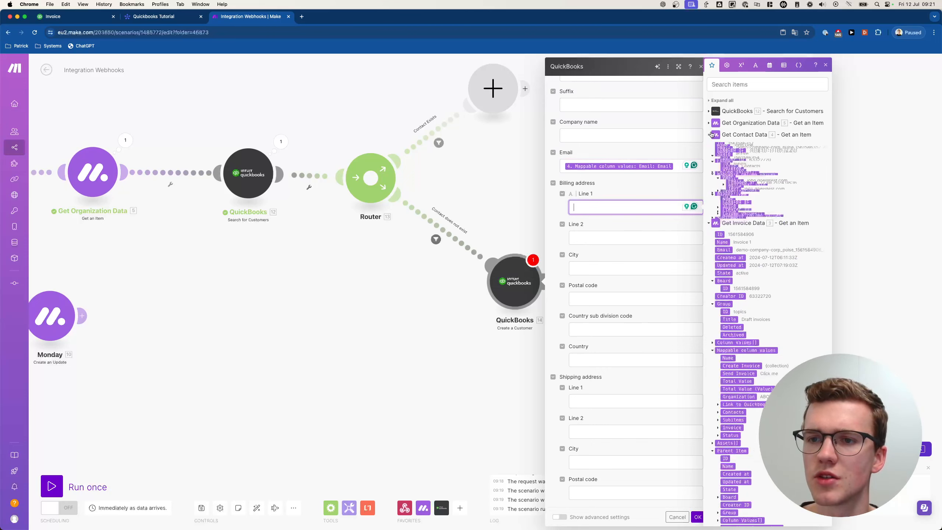
click(709, 124)
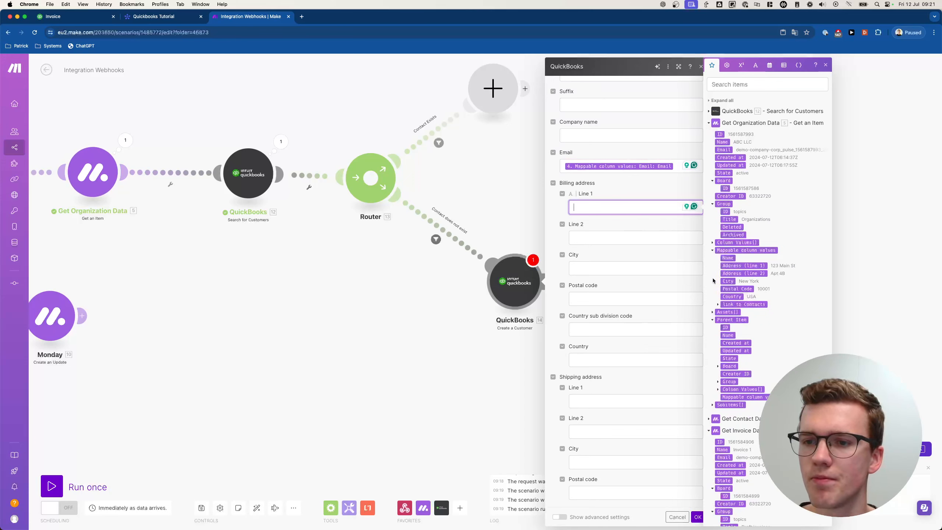
click(737, 266)
key(Tab)
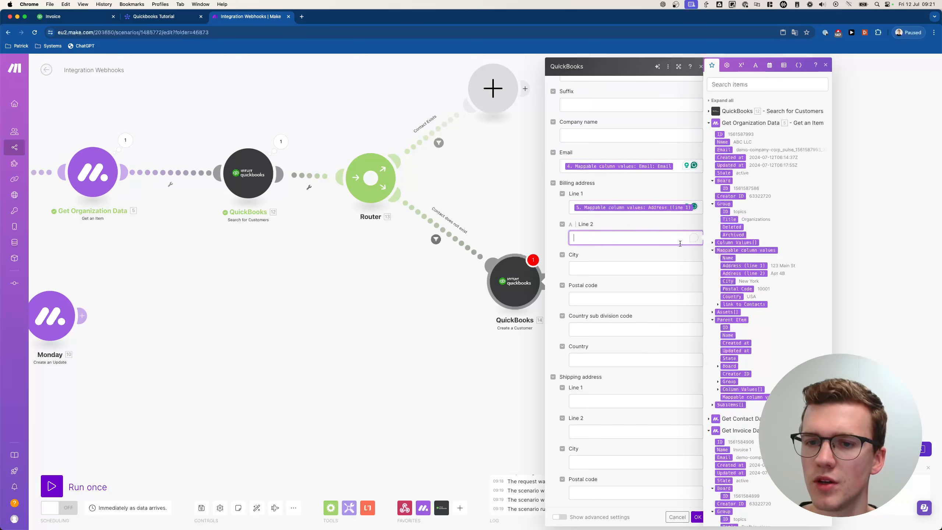
click(743, 273)
key(Tab)
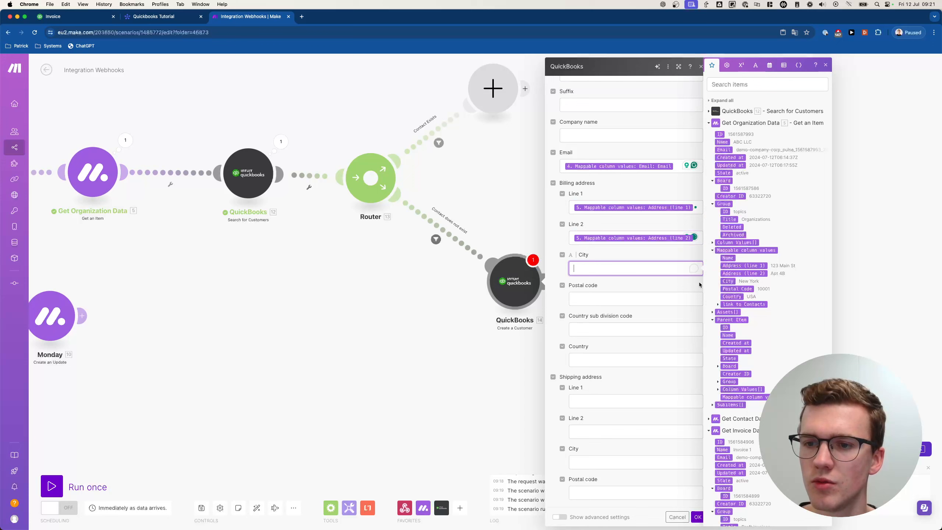
click(728, 281)
key(Tab)
click(737, 289)
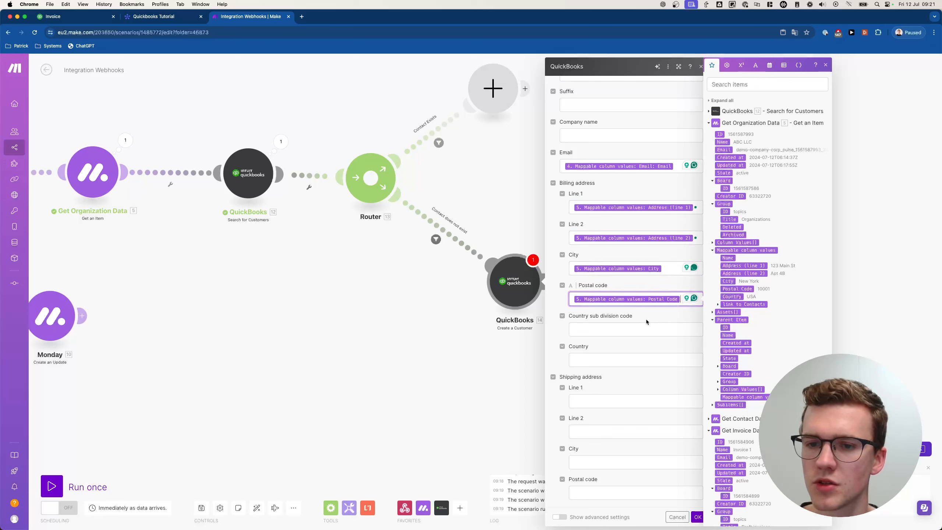
click(642, 319)
click(623, 354)
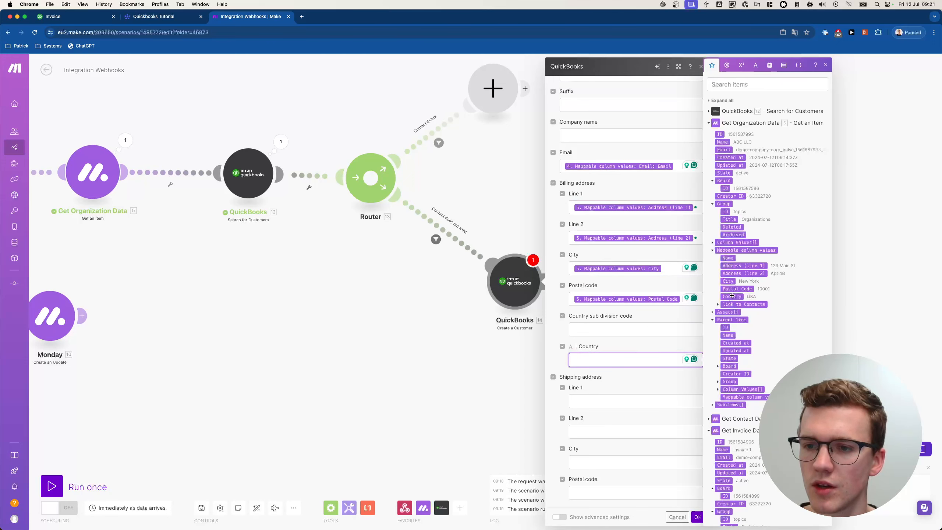
click(732, 296)
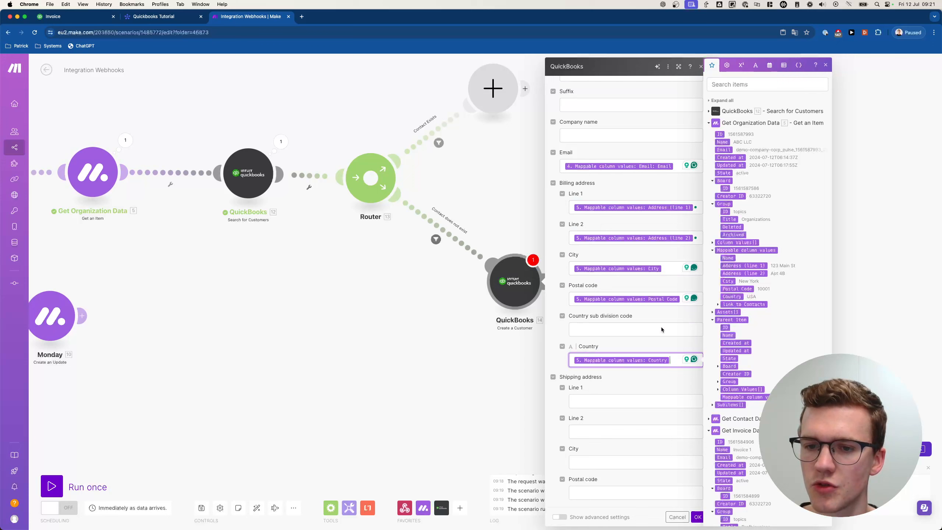
click(646, 340)
- Save the Create a Customer module settings
scroll(645, 339, down, 2)
scroll(644, 339, up, 3)
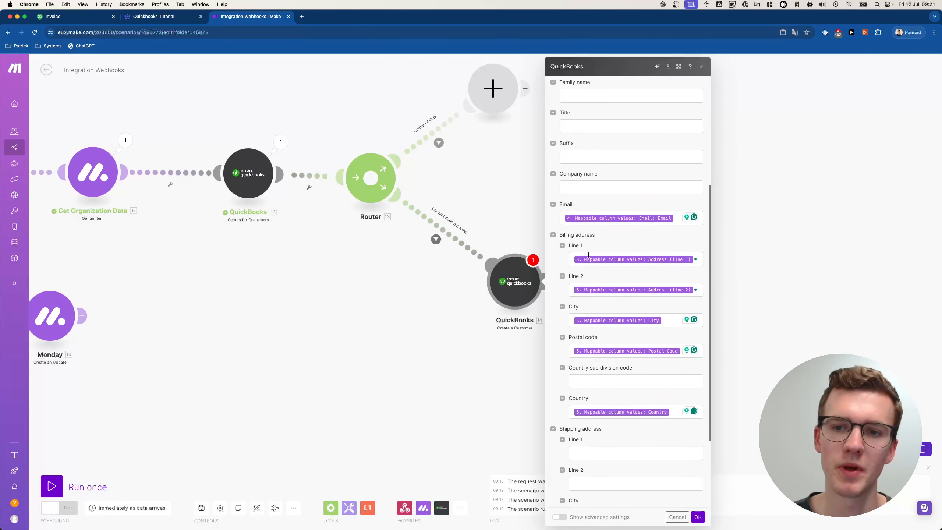
click(562, 246)
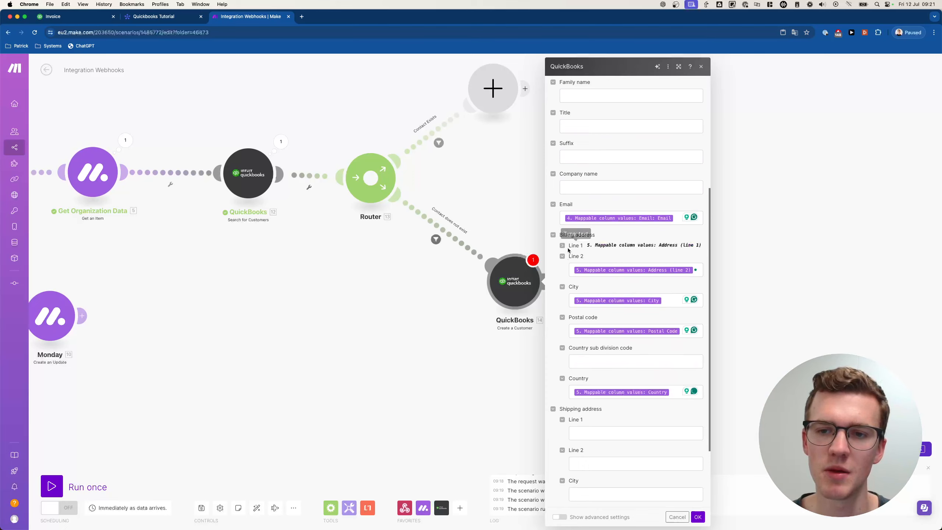
click(563, 246)
scroll(571, 389, down, 3)
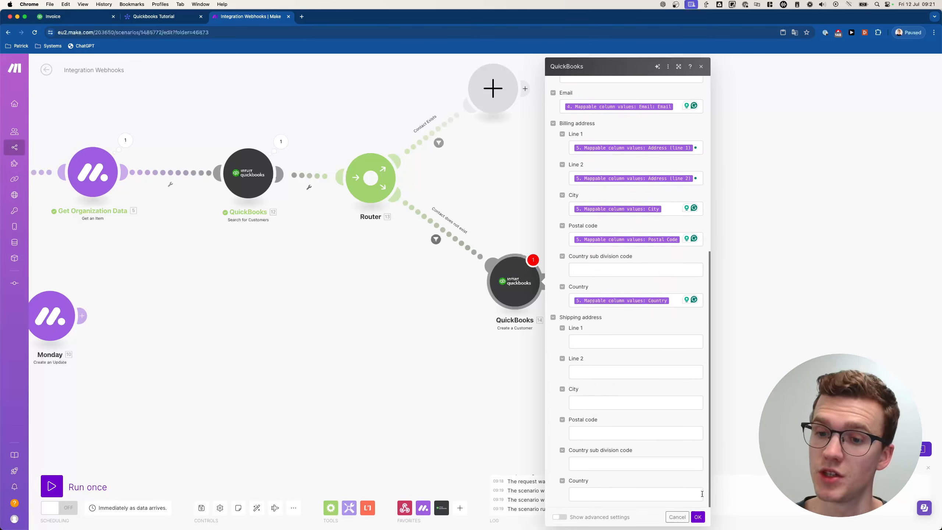
click(698, 517)
drag(580, 314, 438, 333)
- Start a test run and retrigger Invoice 1's Create Invoice button on the QuickBooks Tutorial board
click(61, 487)
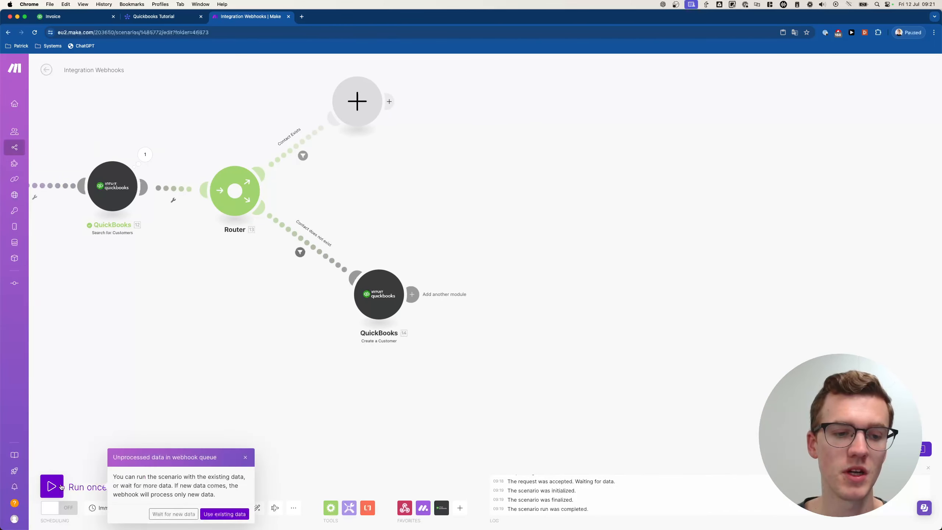
click(173, 514)
click(175, 15)
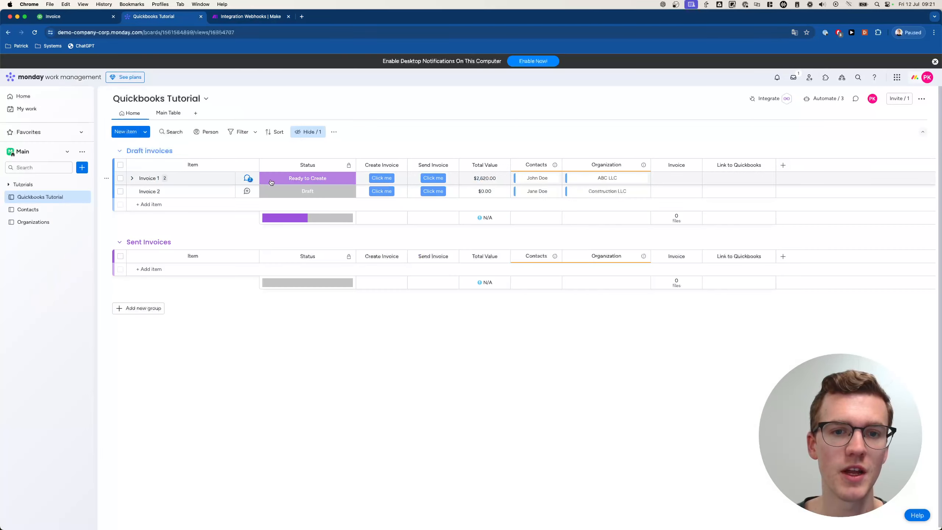
click(335, 180)
click(385, 180)
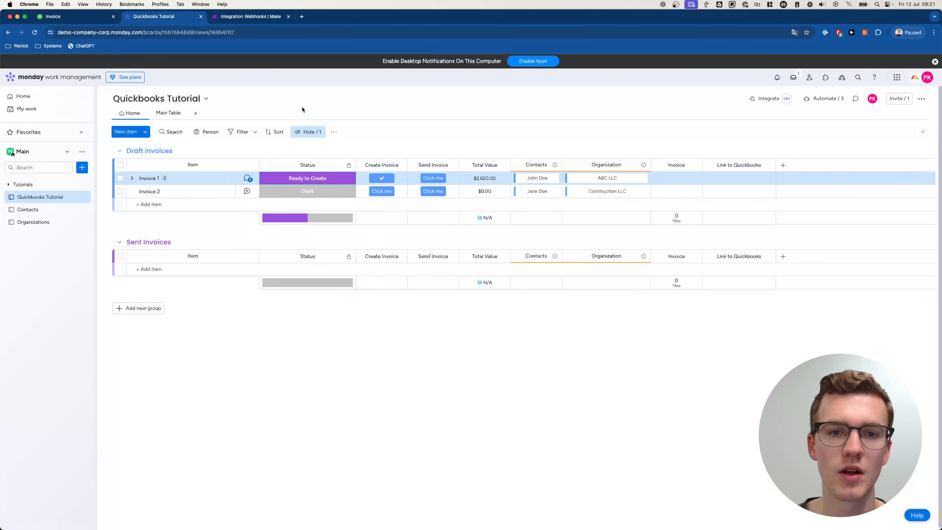
click(326, 179)
click(343, 202)
click(386, 178)
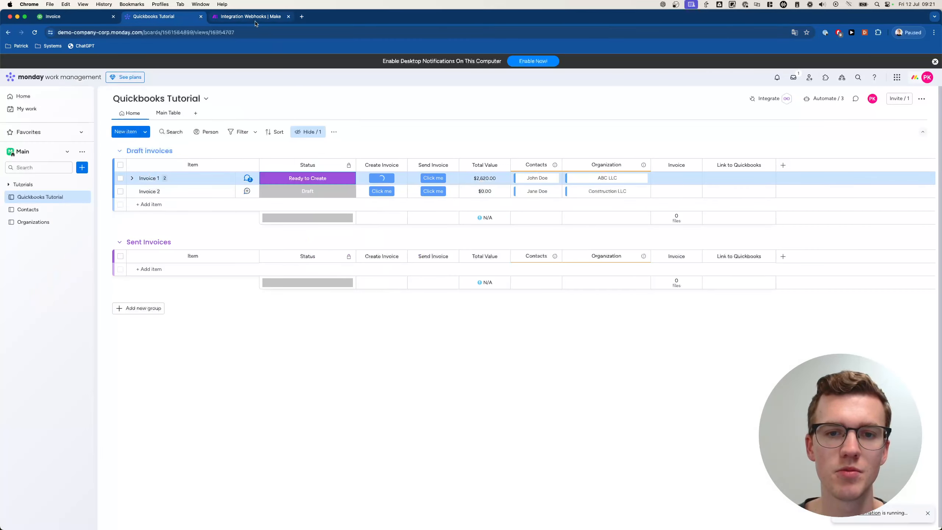
key(ctrl+Tab)
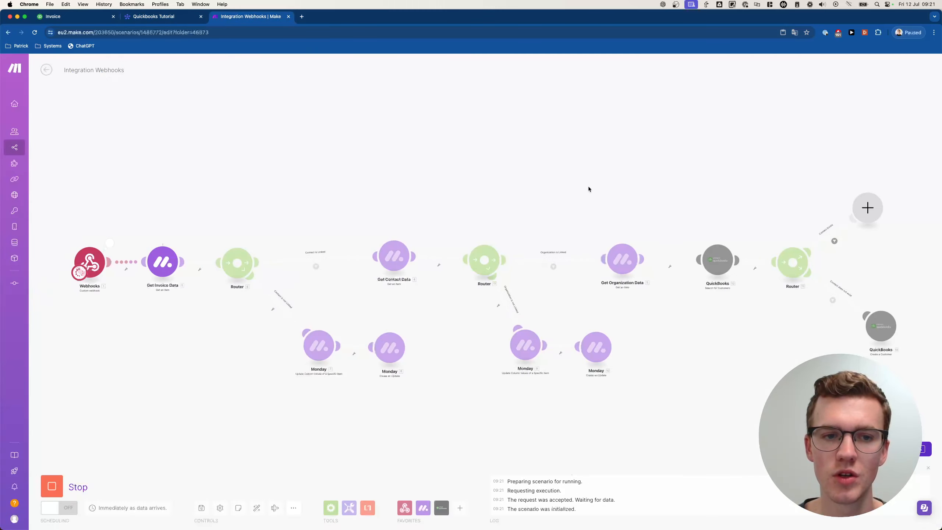
- Inspect the Create a Customer run output, confirming the new Customer ID is 4
drag(592, 189, 413, 173)
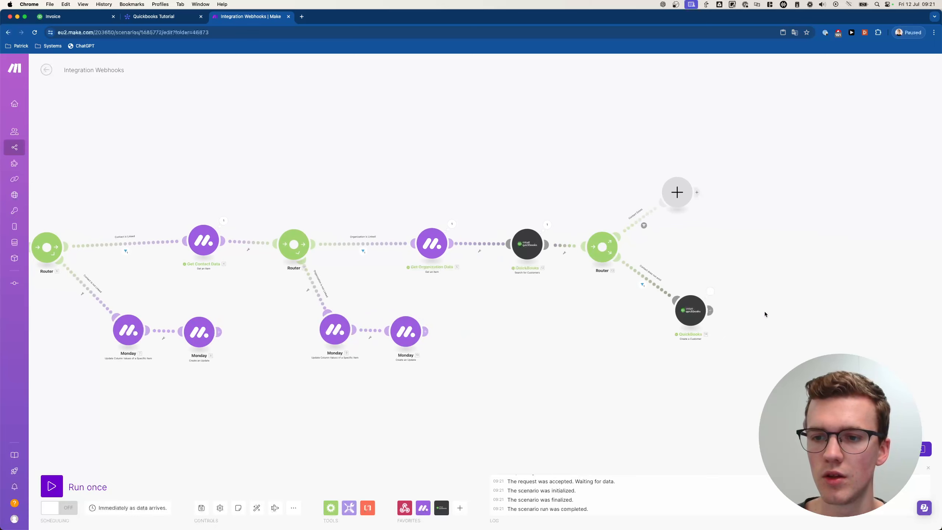
scroll(764, 311, up, 2)
click(700, 287)
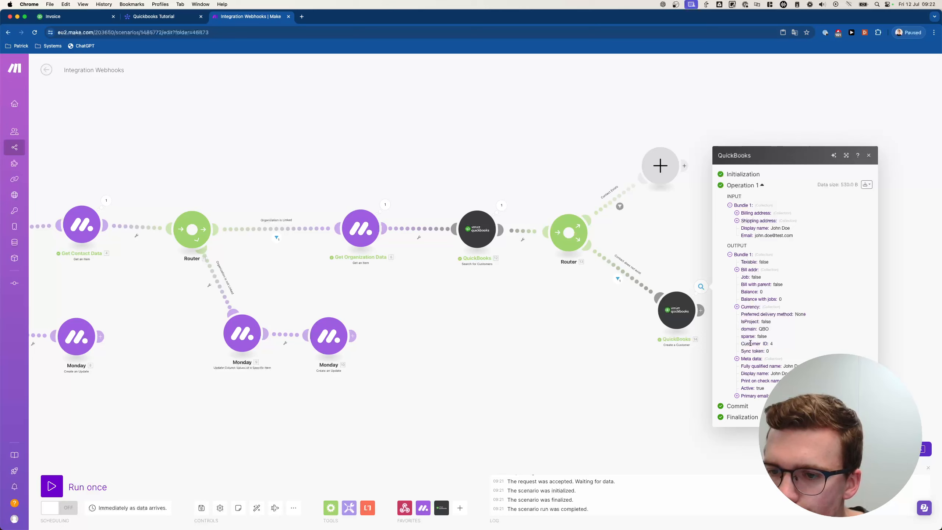
click(749, 360)
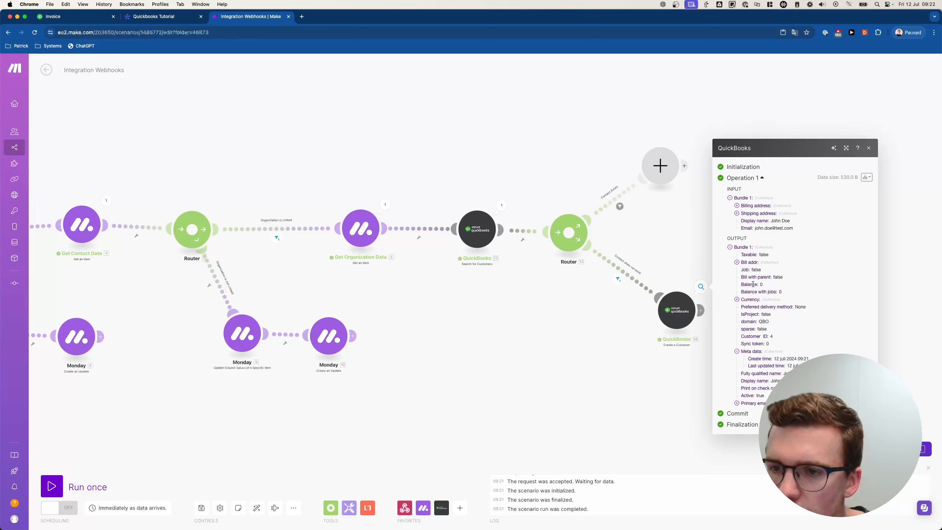
click(738, 263)
click(753, 240)
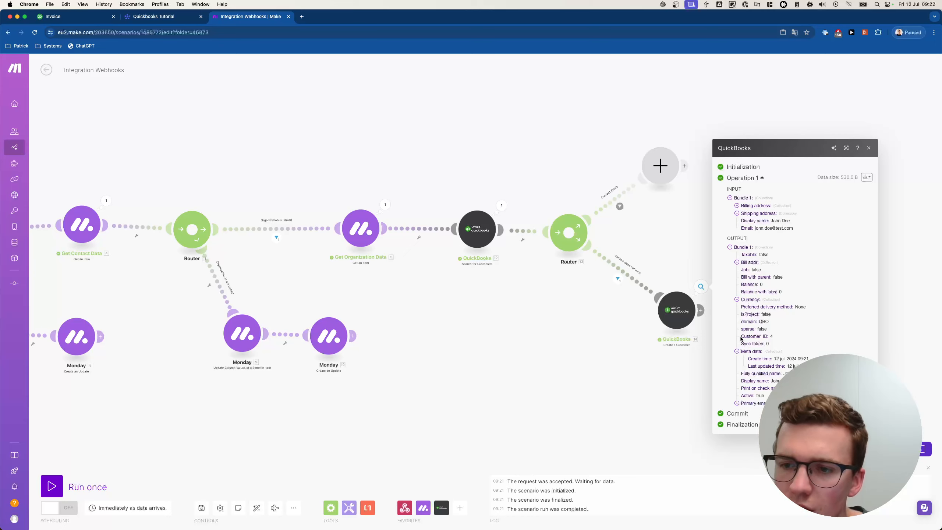
drag(741, 338, 811, 340)
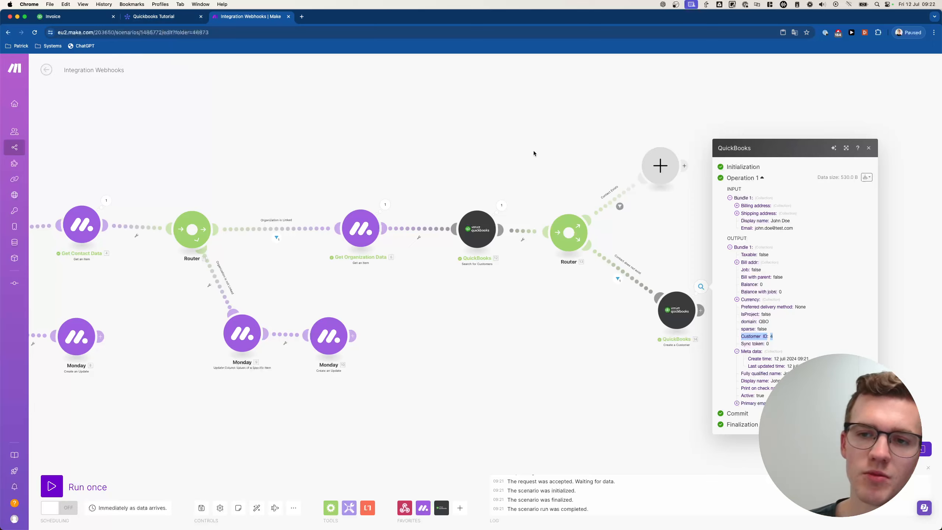
click(568, 191)
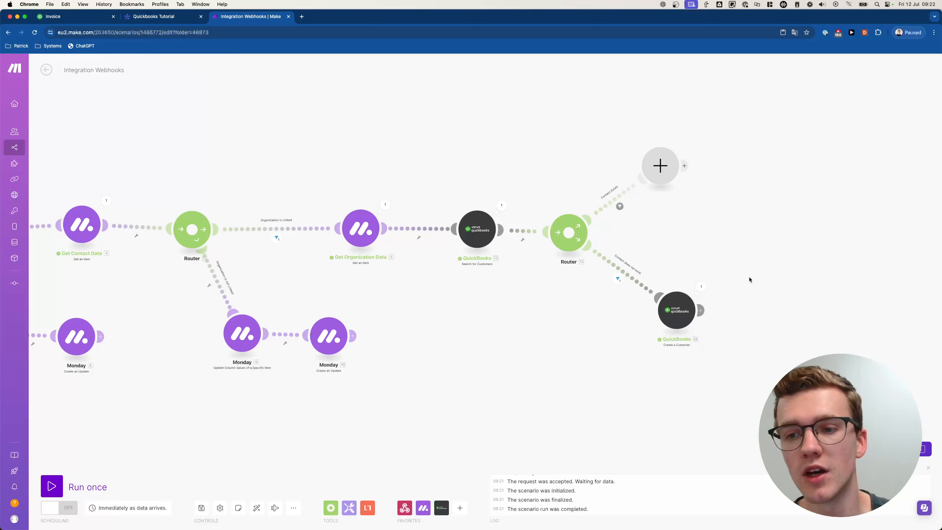
- Add a QuickBooks Create an Invoice module after Create a Customer and reopen its settings
drag(749, 276, 471, 229)
scroll(495, 262, up, 2)
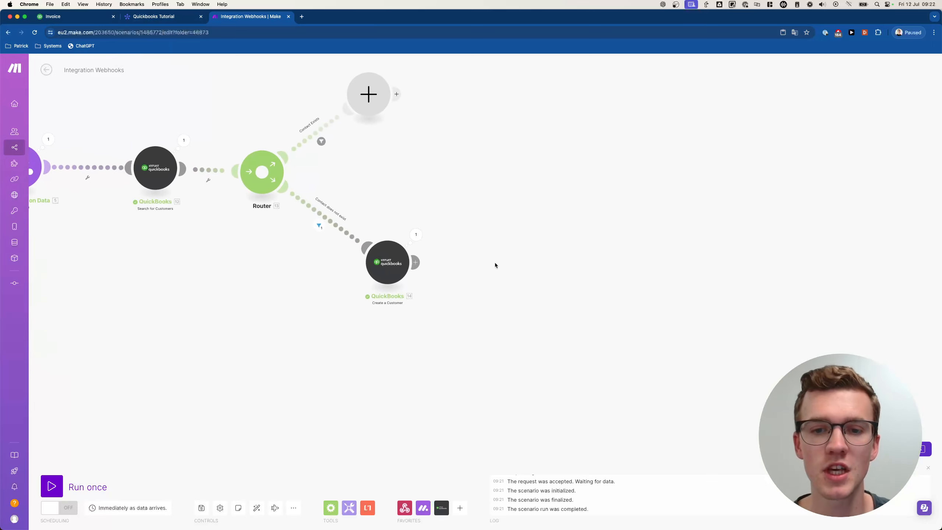
click(514, 262)
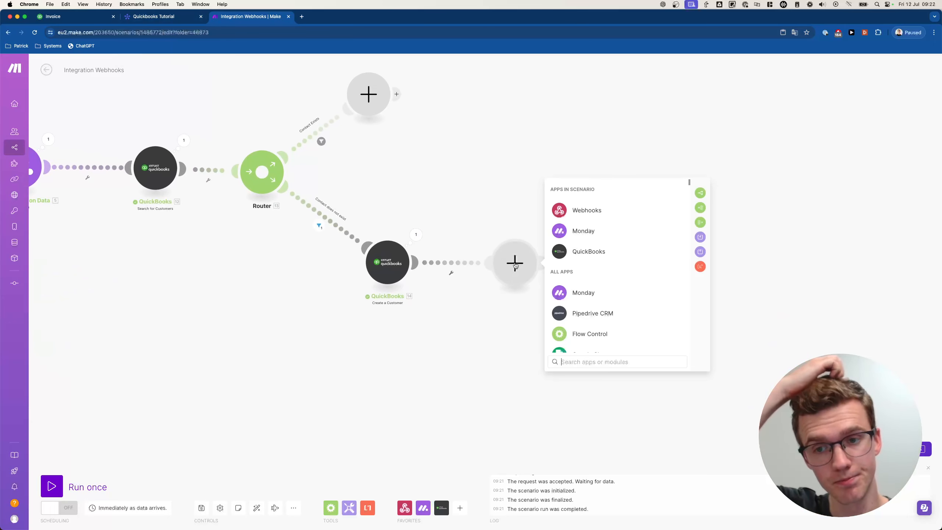
text(quickbooks)
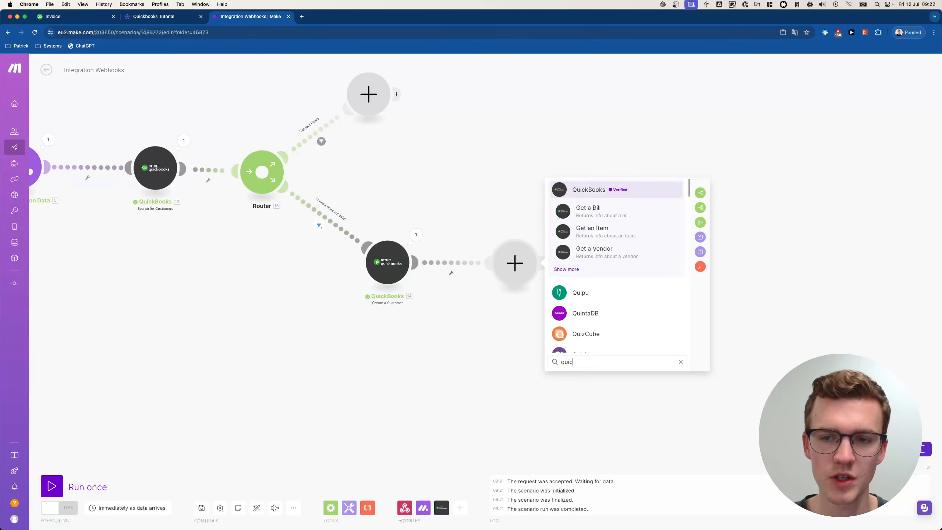
click(564, 269)
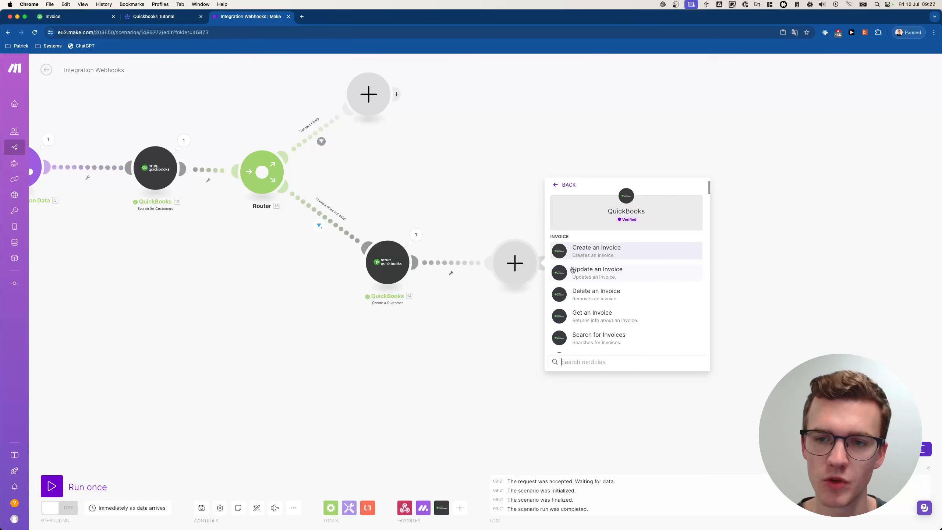
click(562, 251)
click(579, 263)
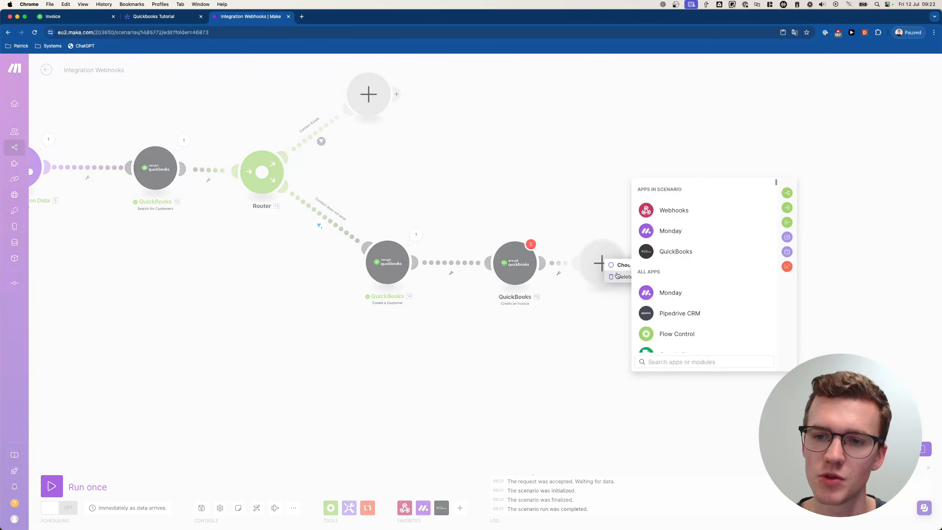
click(532, 267)
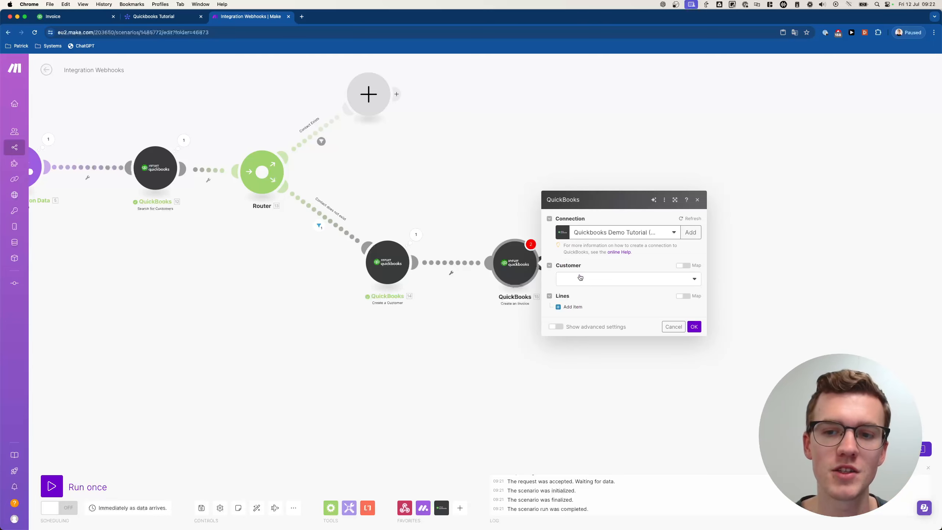
- Map Create a Customer's Customer ID into the invoice's Customer field
click(605, 277)
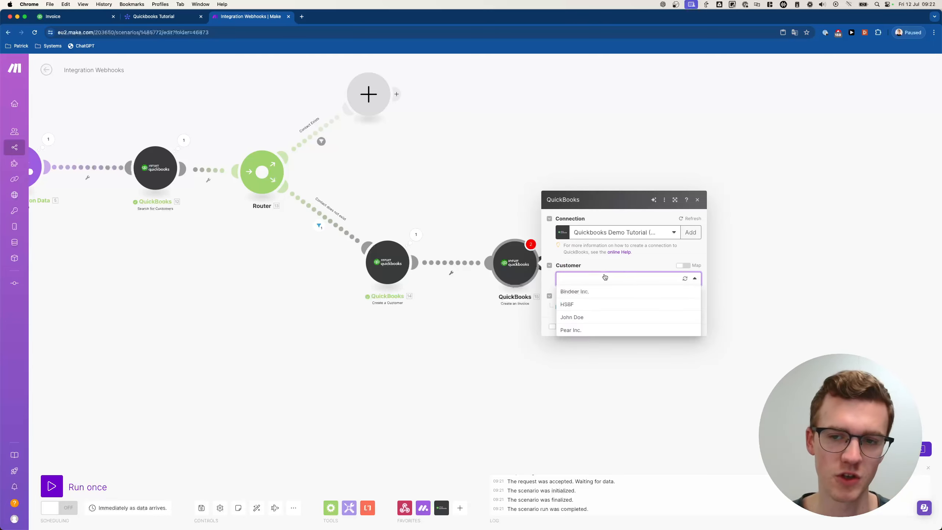
click(605, 278)
click(687, 266)
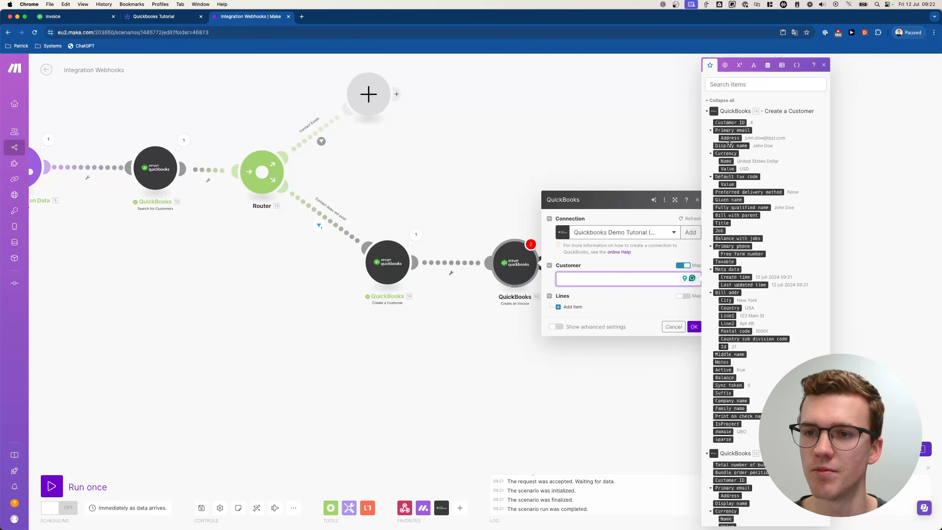
click(731, 124)
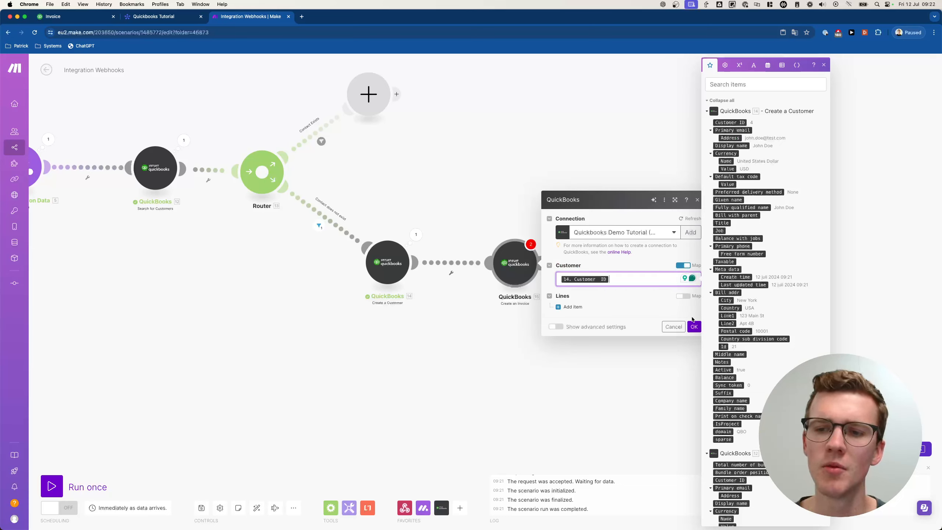
click(692, 328)
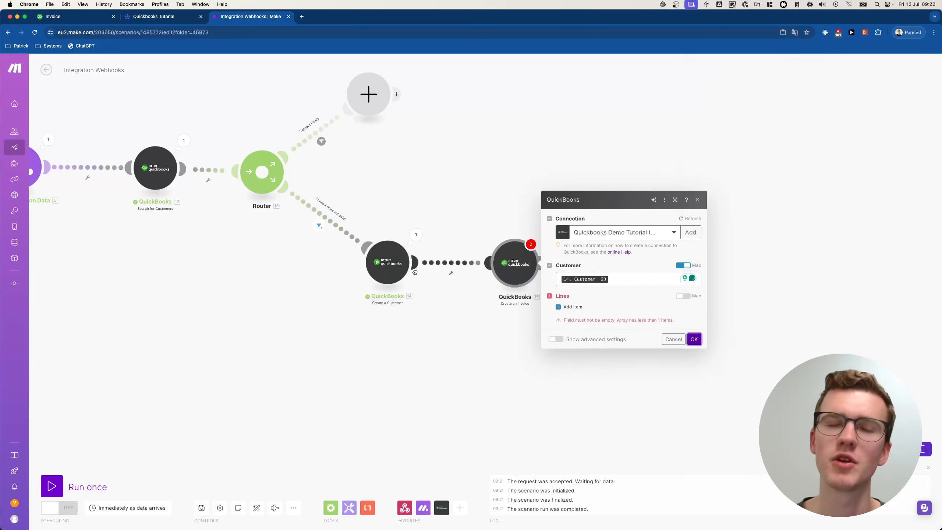
scroll(404, 267, down, 2)
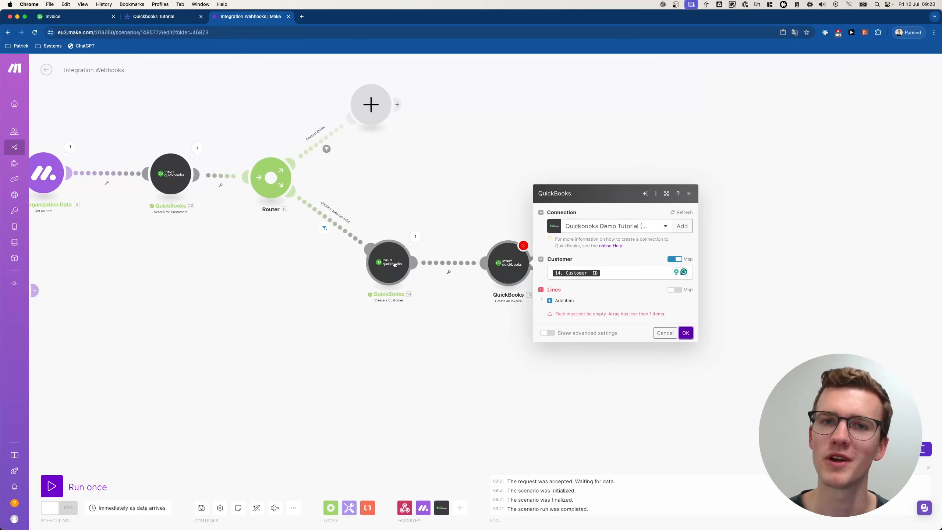
scroll(395, 264, down, 1)
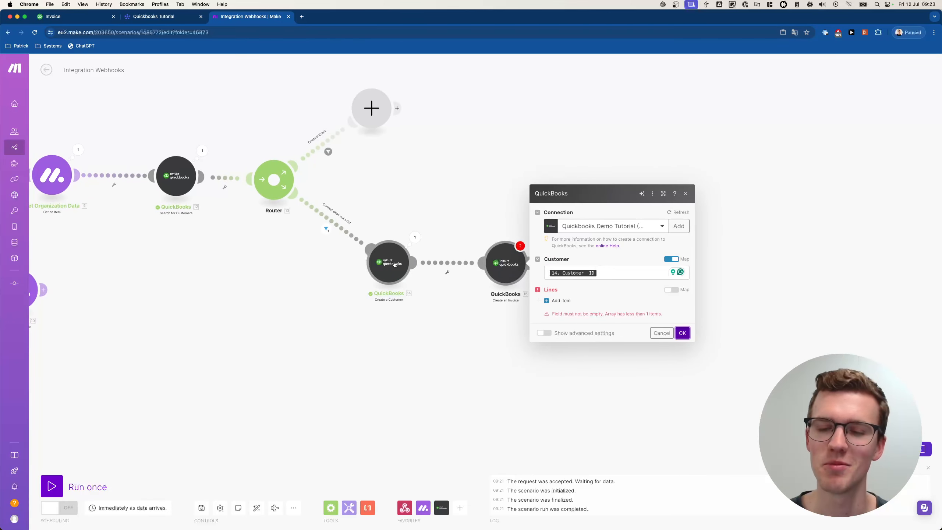
- Replace the Display name's contact Name with the organization's Name and save the module
click(394, 264)
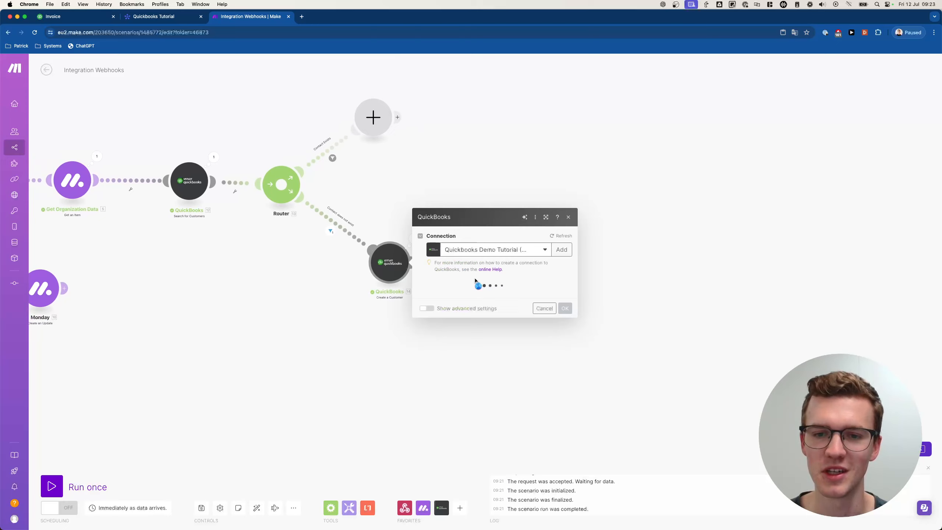
click(467, 150)
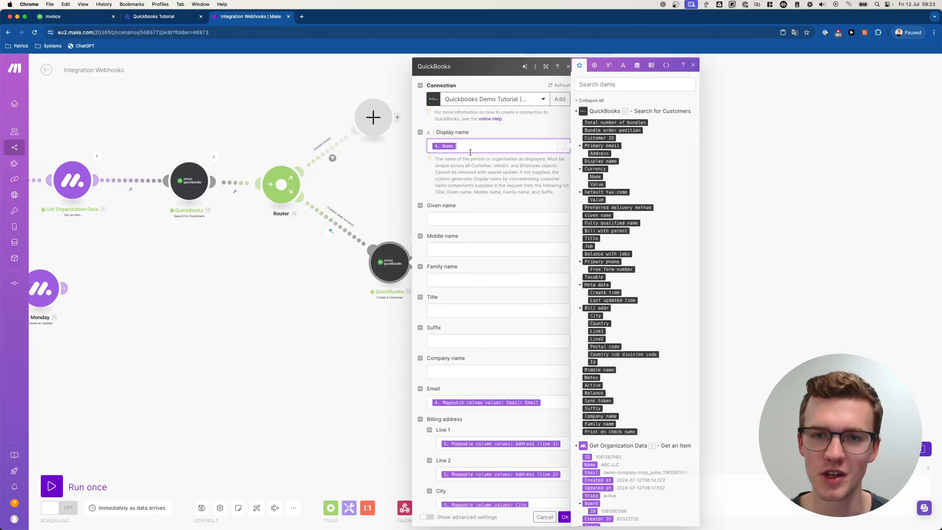
key(BackSpace)
click(576, 111)
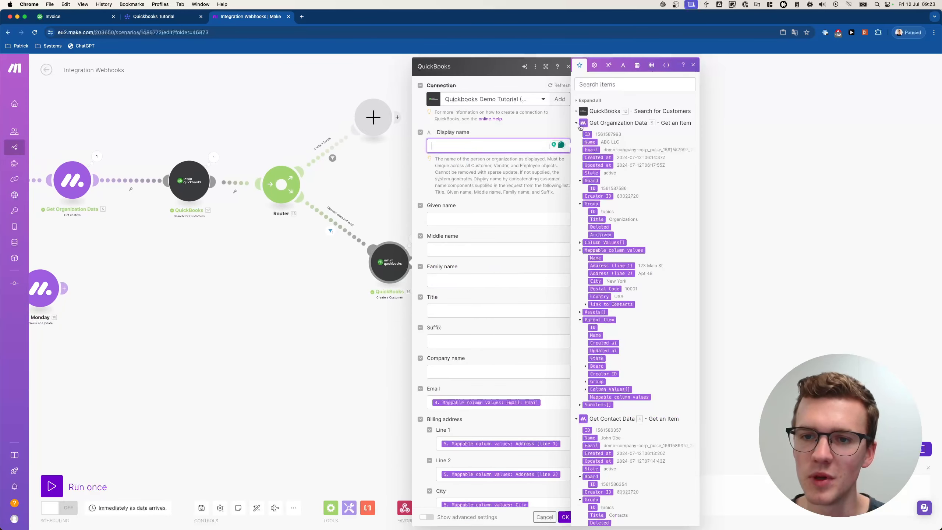
click(588, 142)
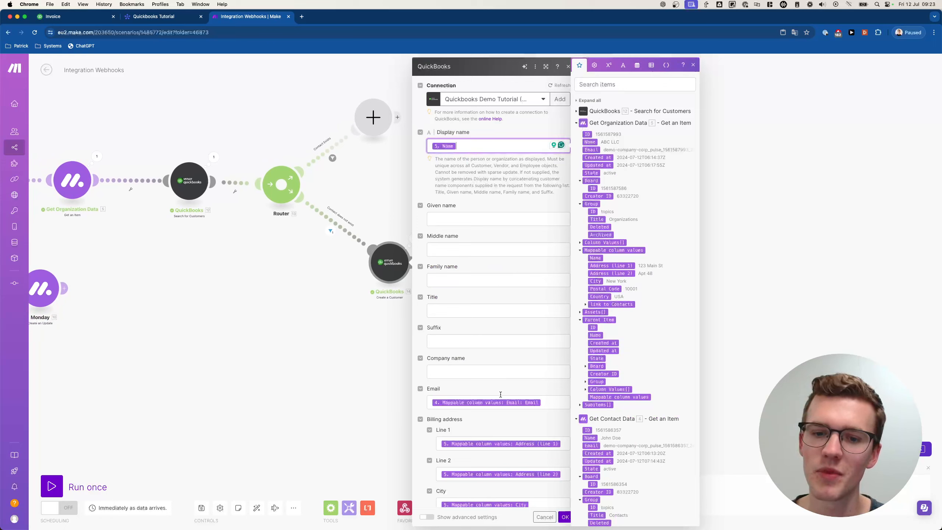
scroll(556, 334, down, 1)
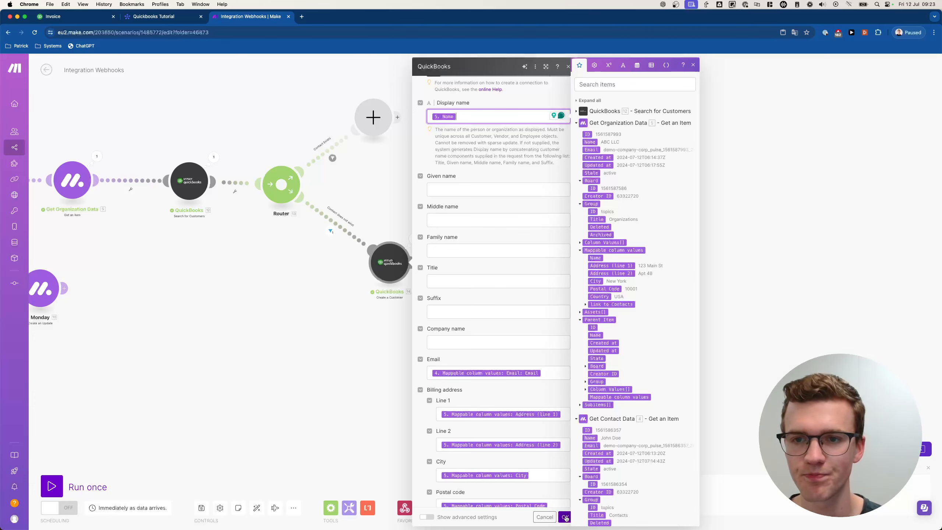
click(565, 518)
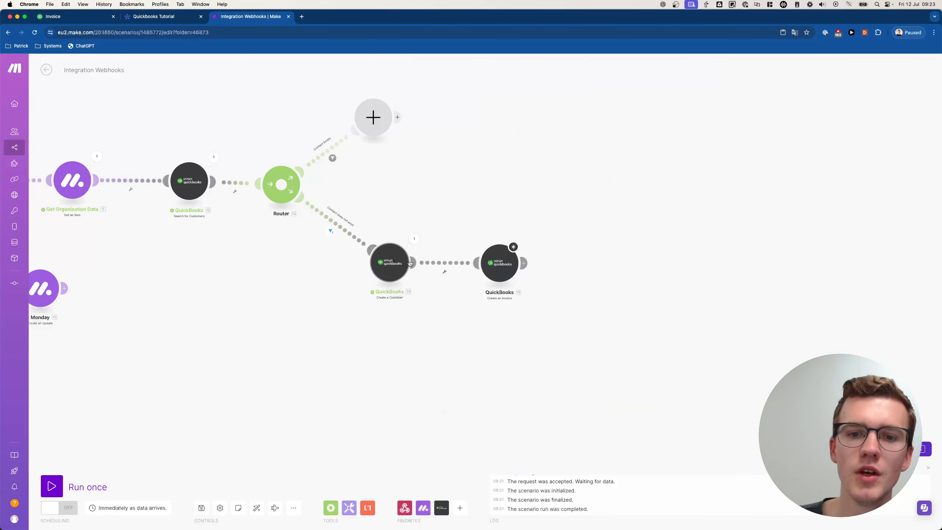
click(500, 263)
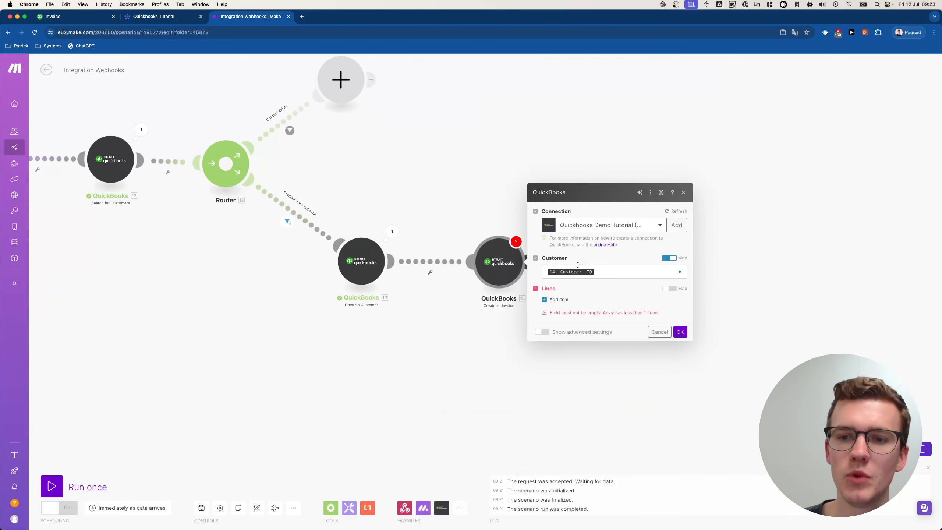
- Add an invoice line item, remove it again, and close Create an Invoice with Lines empty
click(564, 299)
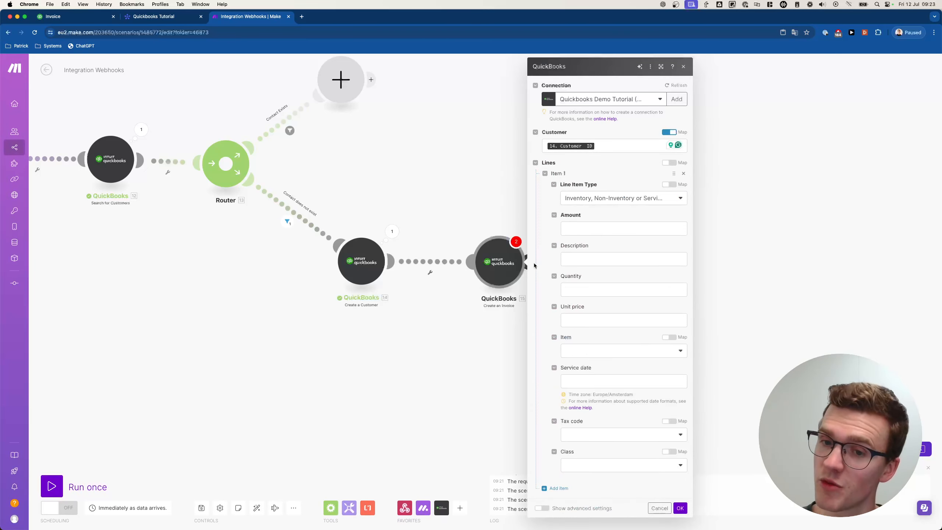
click(684, 173)
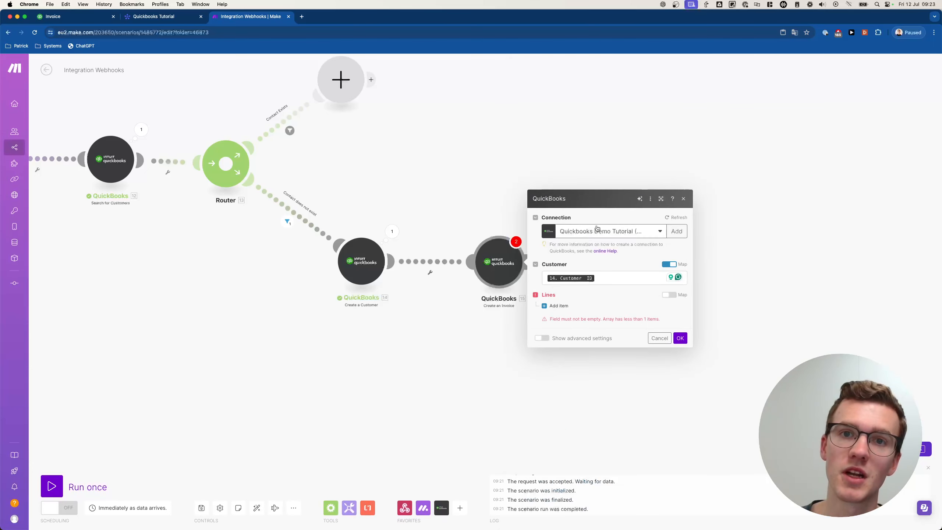
click(680, 338)
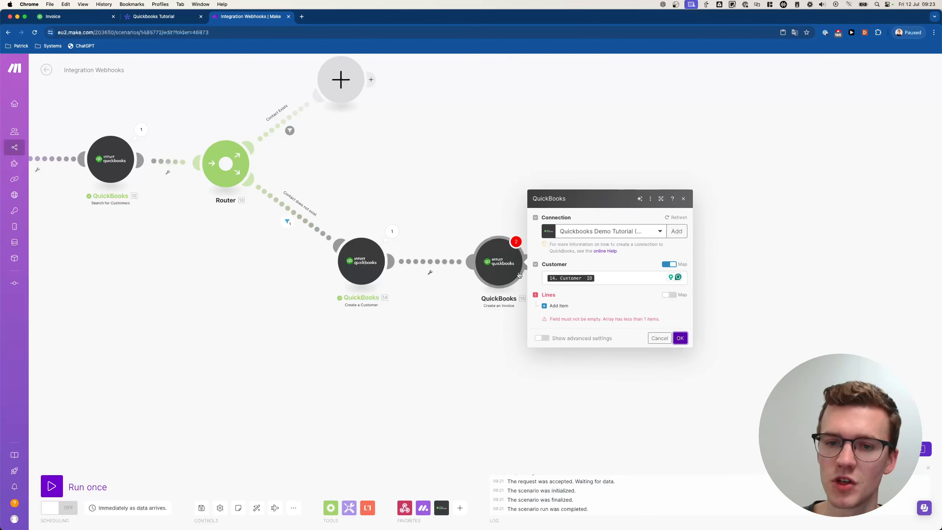
click(653, 336)
- Move Create an Invoice further right and unlink it from Create a Customer
drag(499, 265, 671, 268)
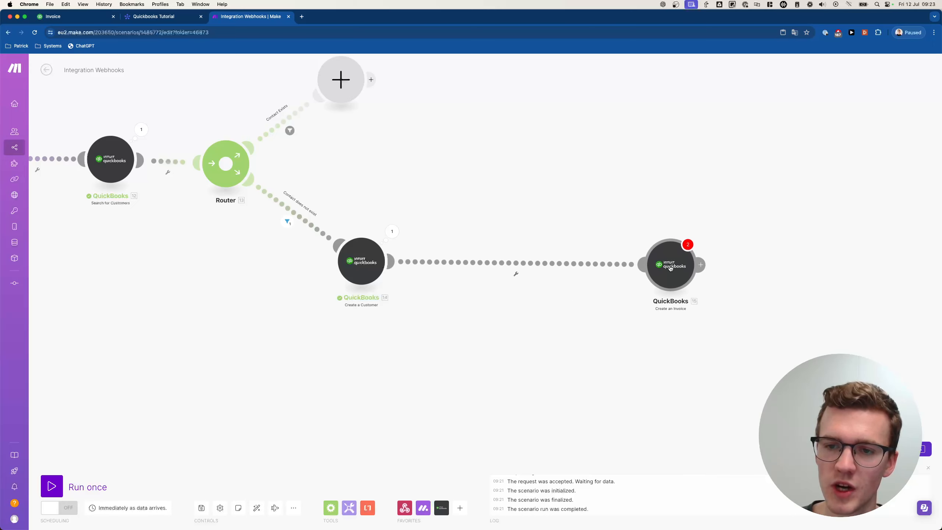
click(515, 273)
click(523, 283)
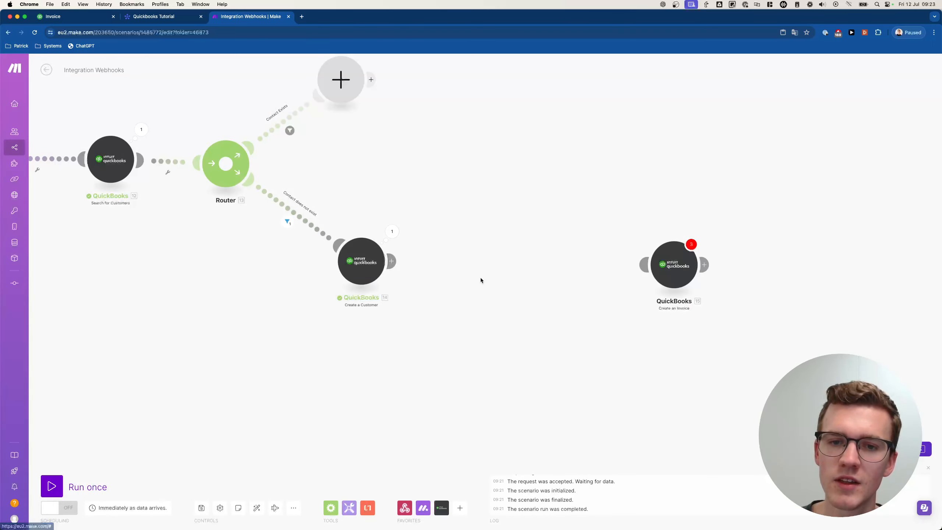
- Add an Iterator module after Create a Customer by searching 'iterator'
click(466, 264)
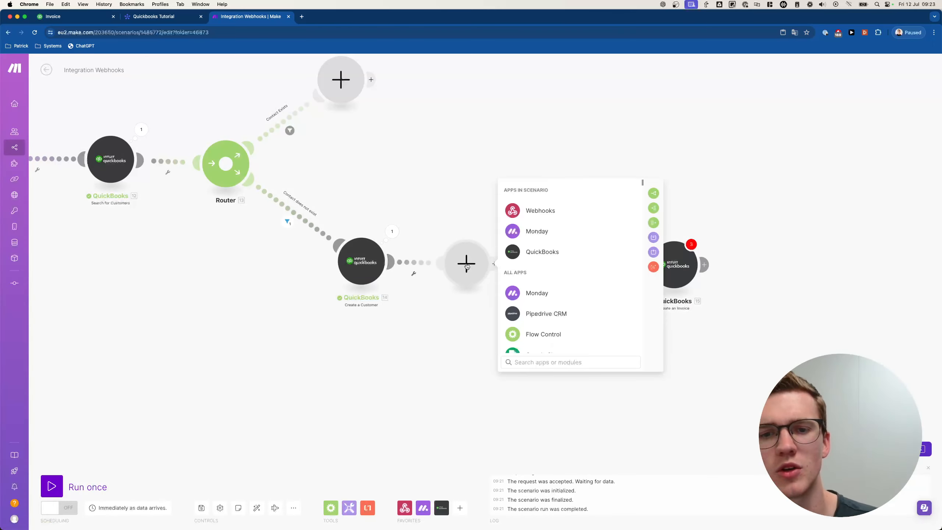
text(iterator)
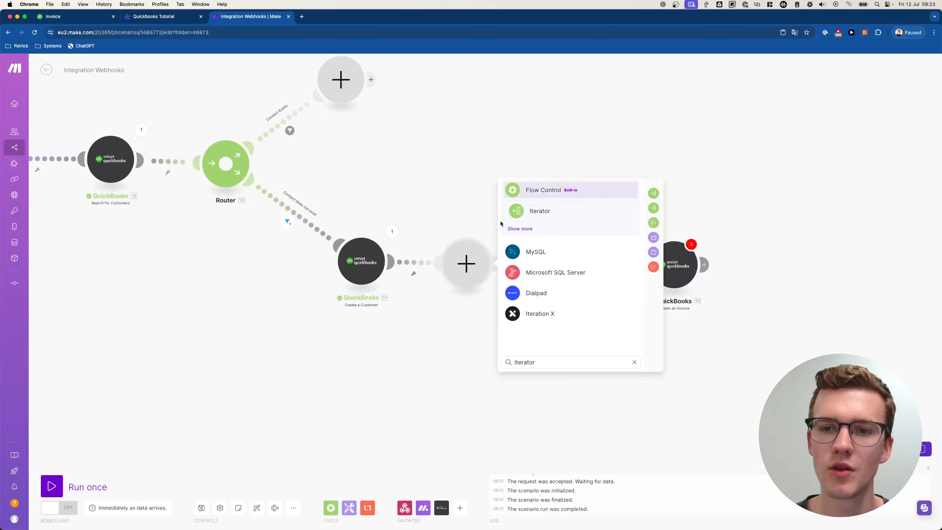
click(560, 210)
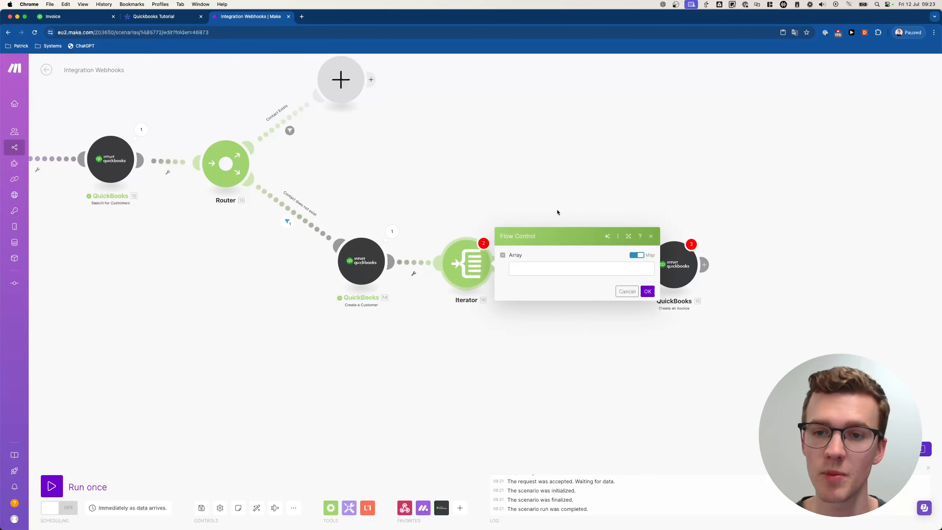
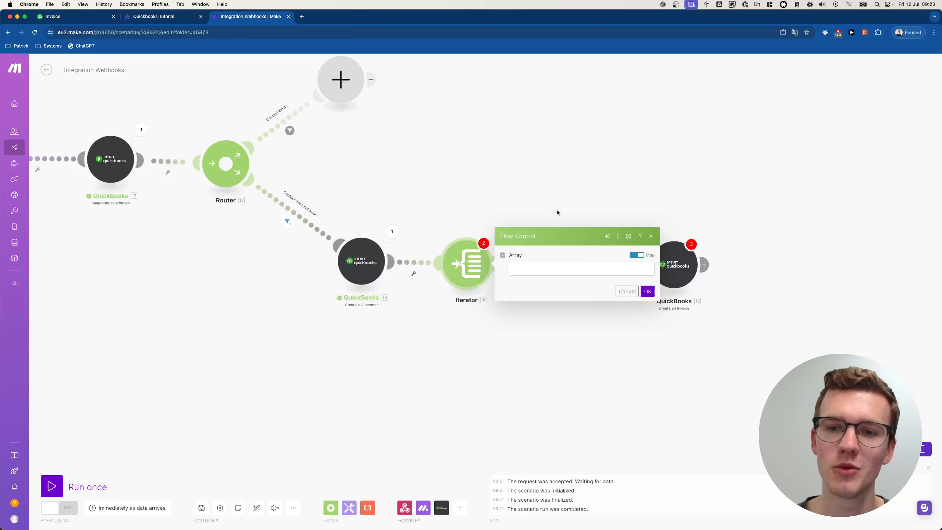
- Start mapping the Iterator's Array from Get Invoice Data, checking Invoice 1's subitems on the monday board
click(536, 268)
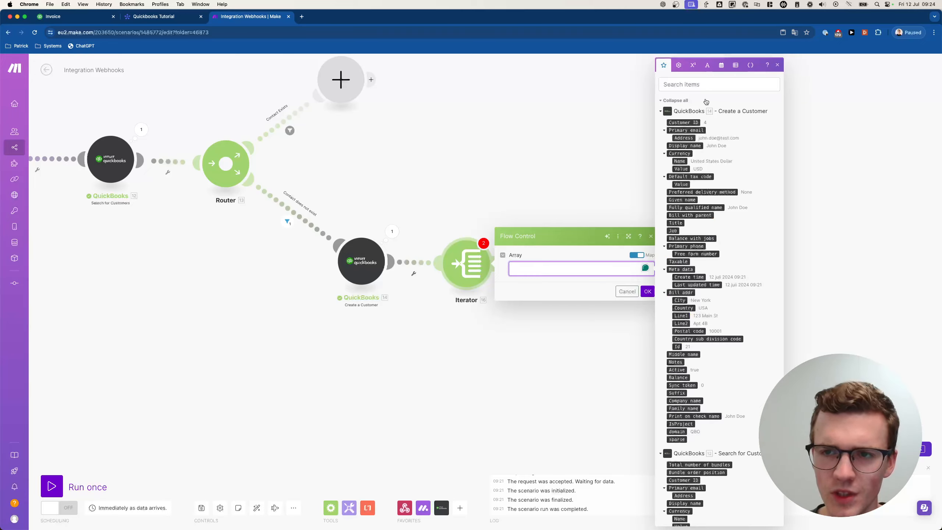
click(661, 111)
click(660, 102)
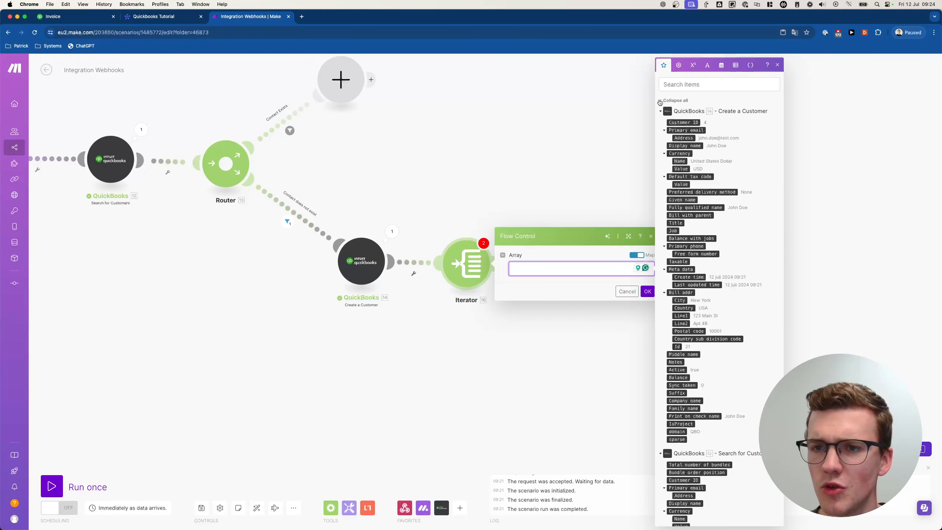
click(660, 102)
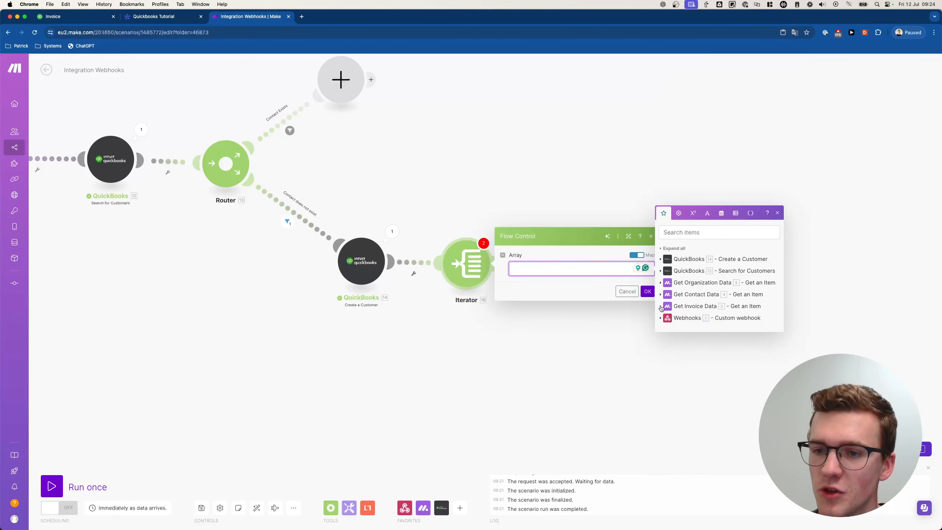
click(660, 307)
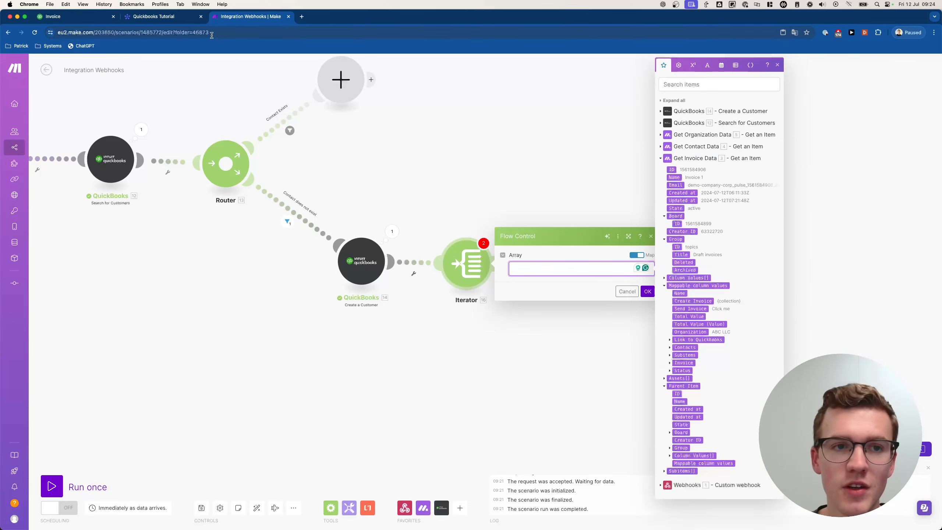
click(153, 16)
click(132, 179)
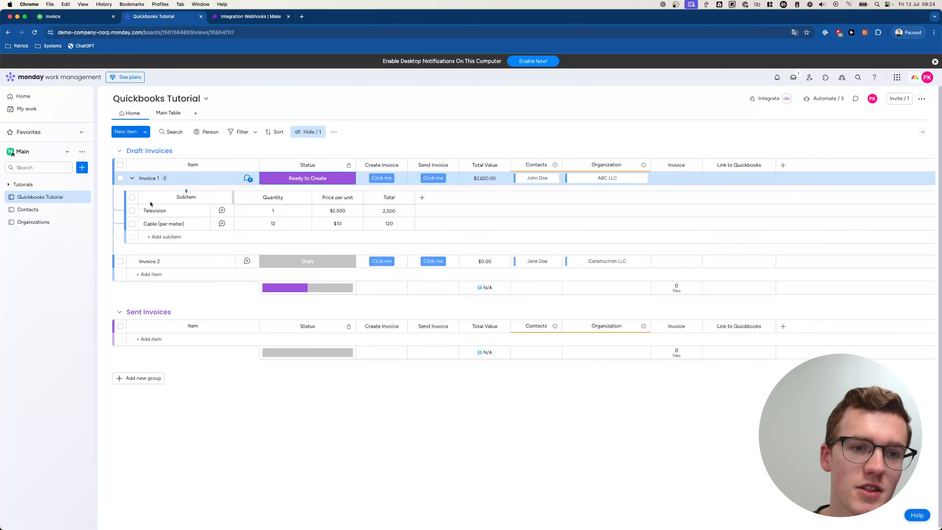
click(227, 17)
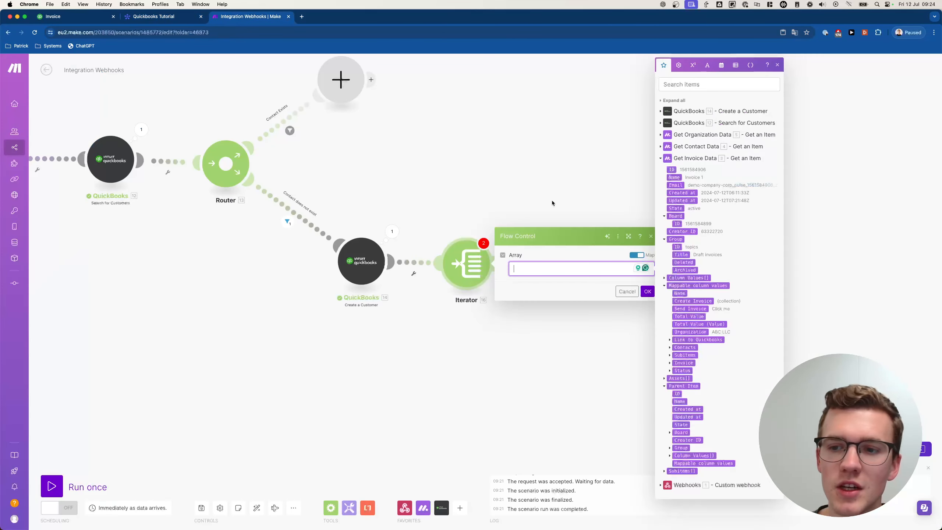
- Map the Subitems[] array into the Iterator's Array field and confirm
click(685, 355)
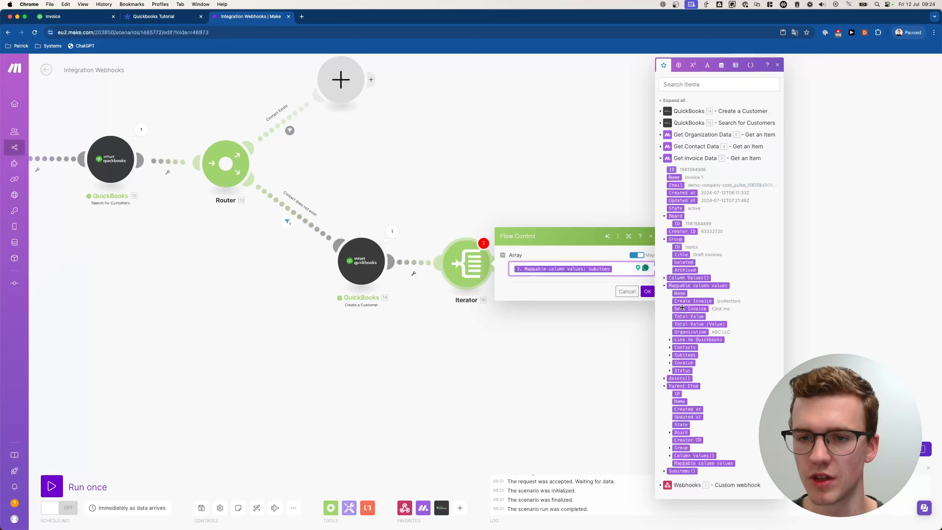
key(BackSpace)
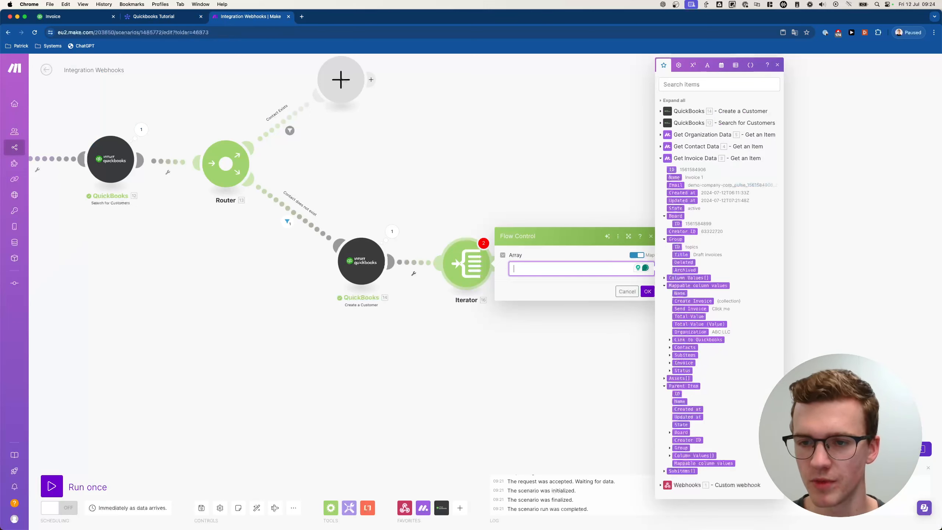
click(689, 470)
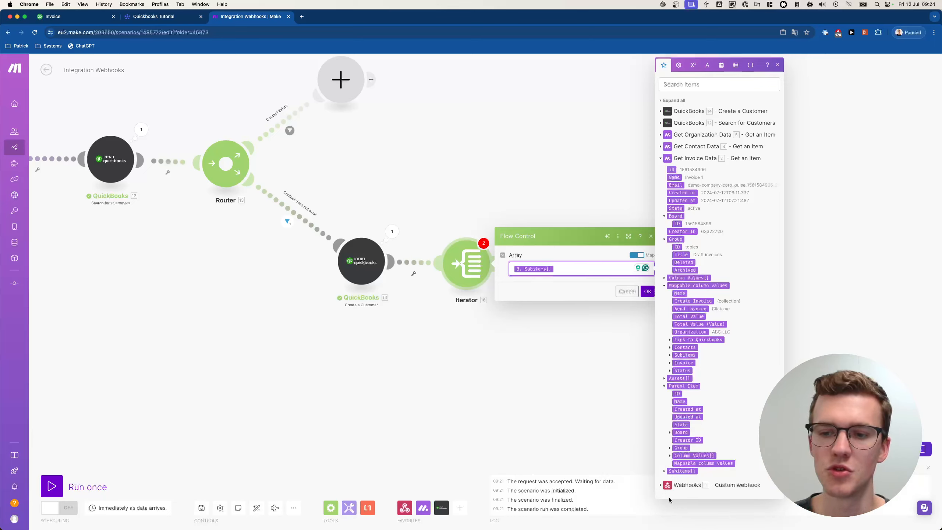
click(648, 291)
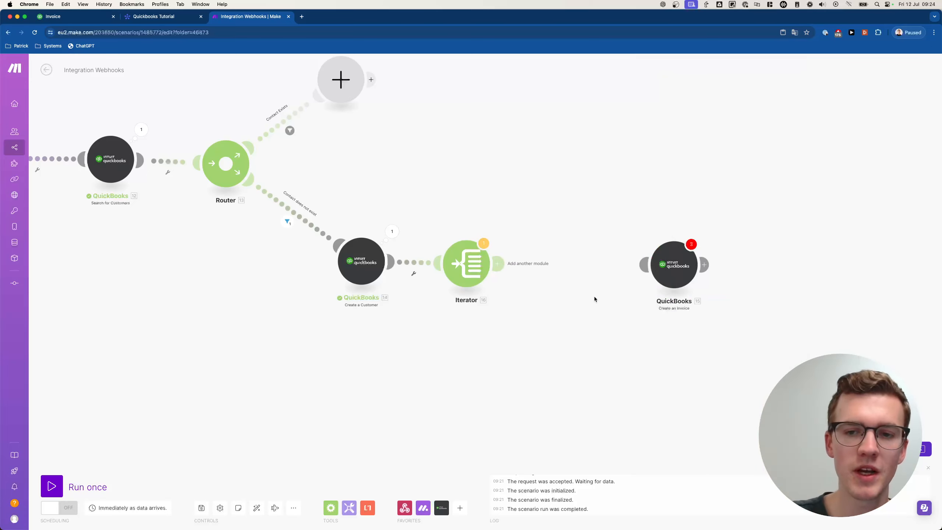
- Add an Array aggregator after the Iterator with Iterator [16] as its source module
click(561, 263)
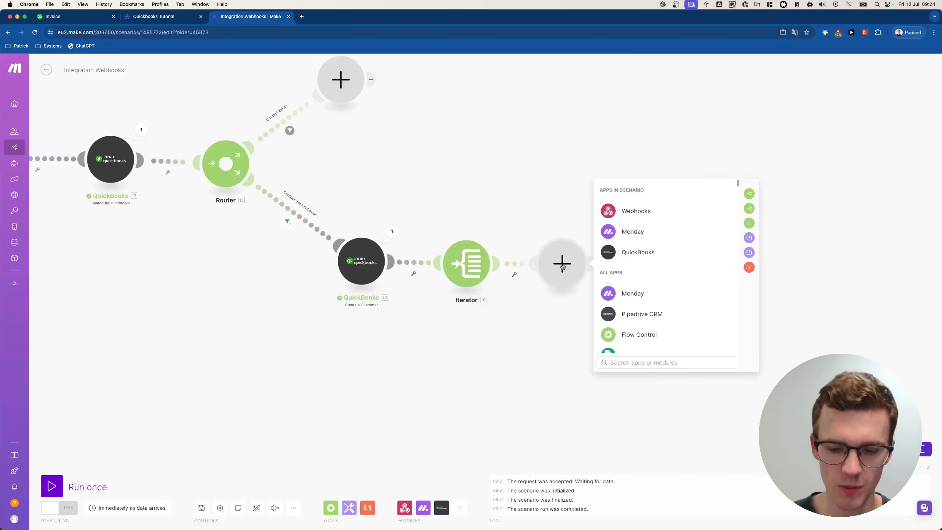
text(aggre)
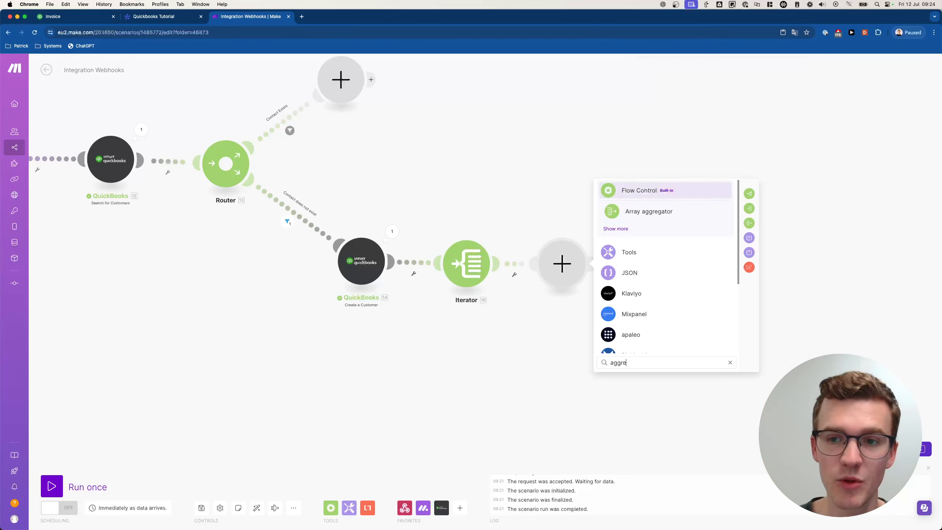
click(640, 211)
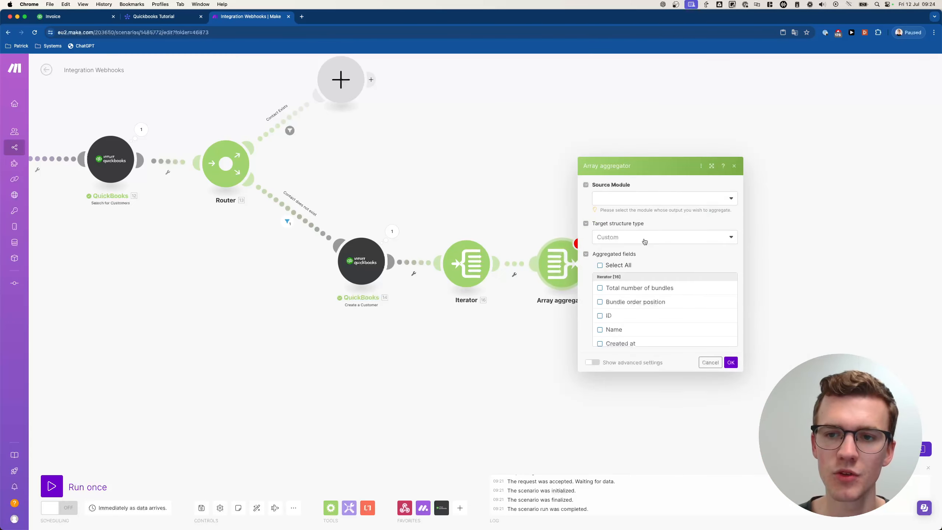
click(642, 200)
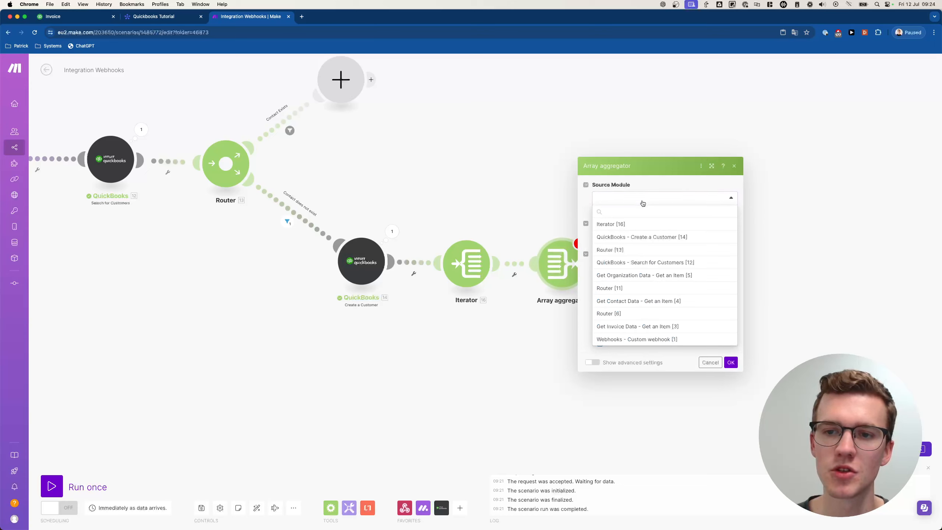
click(629, 225)
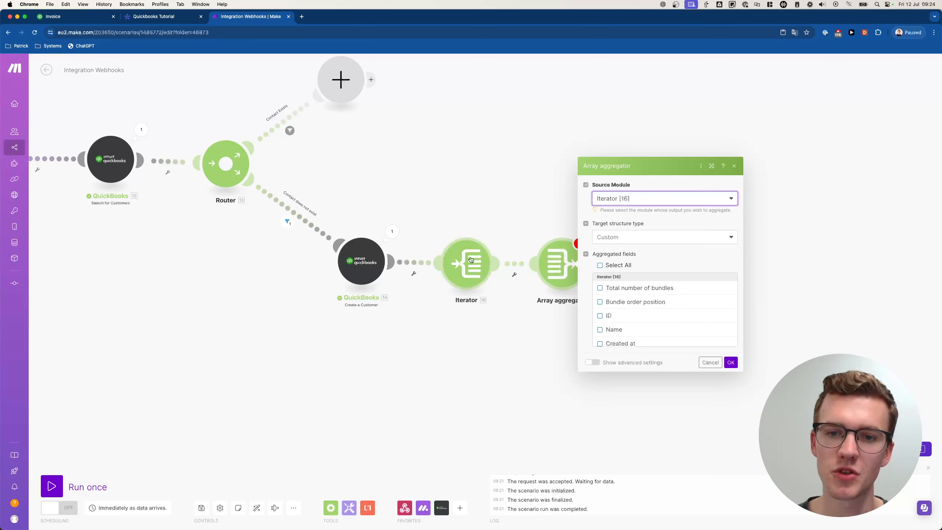
click(600, 233)
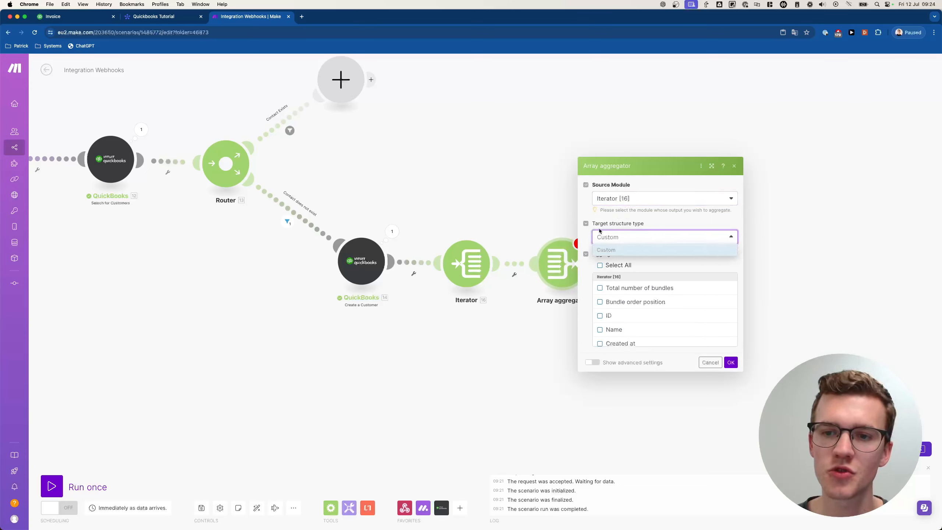
click(561, 225)
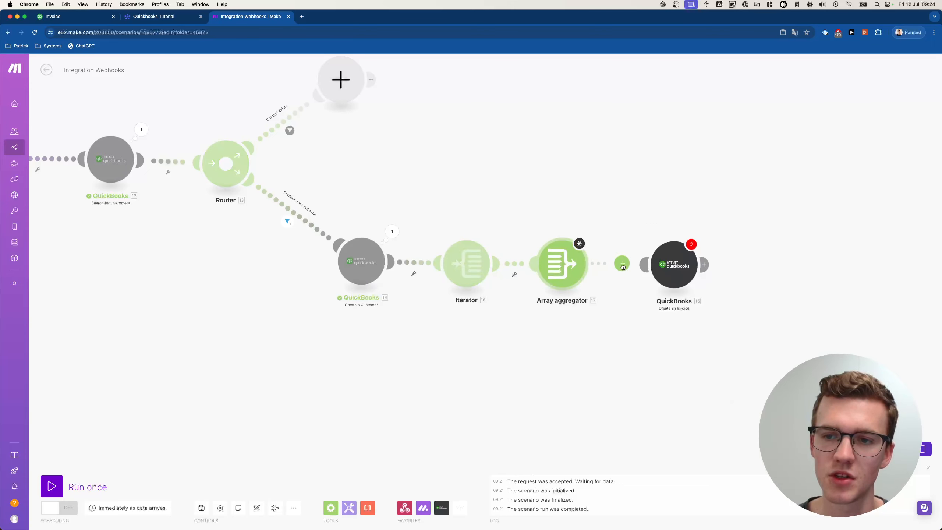
- Connect the aggregator to the QuickBooks invoice module and set its target structure to Custom
drag(632, 266, 645, 267)
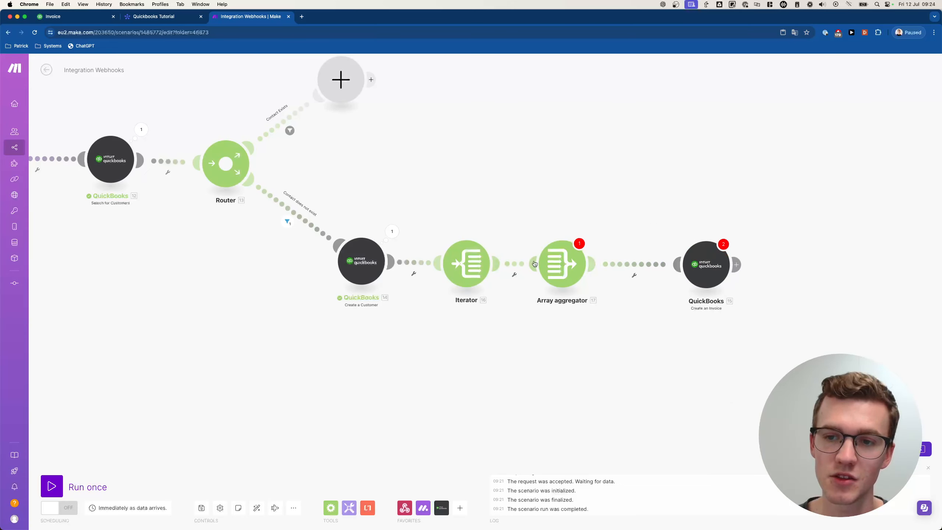
click(588, 272)
click(606, 235)
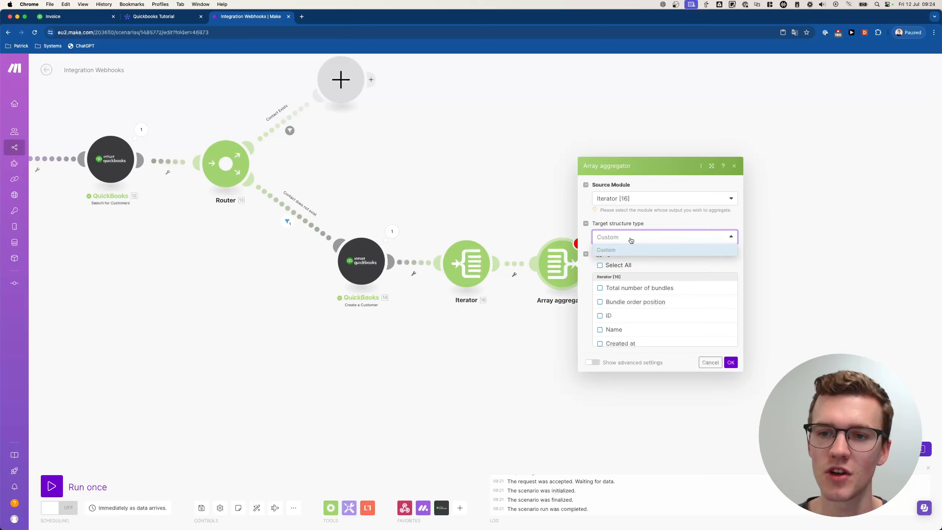
click(606, 250)
click(731, 362)
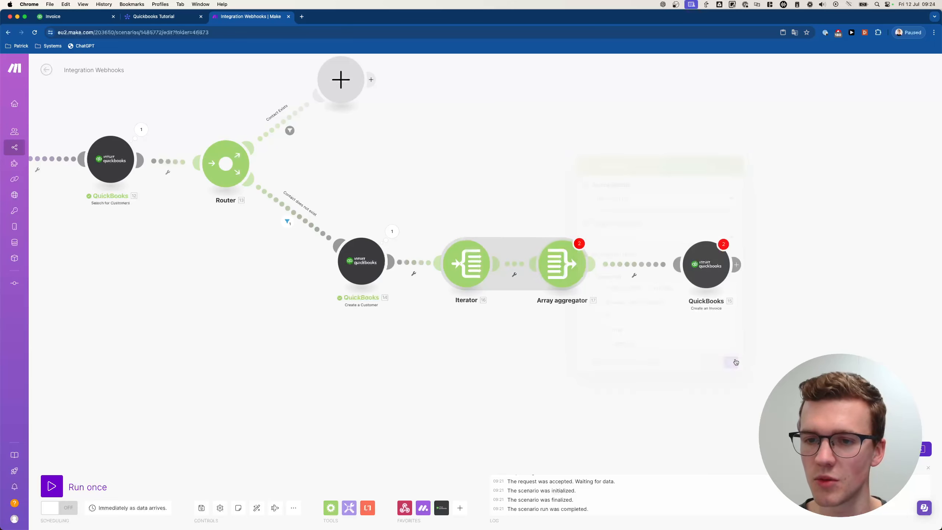
- Review the invoice and aggregator settings, then save the scenario despite the warnings
click(707, 269)
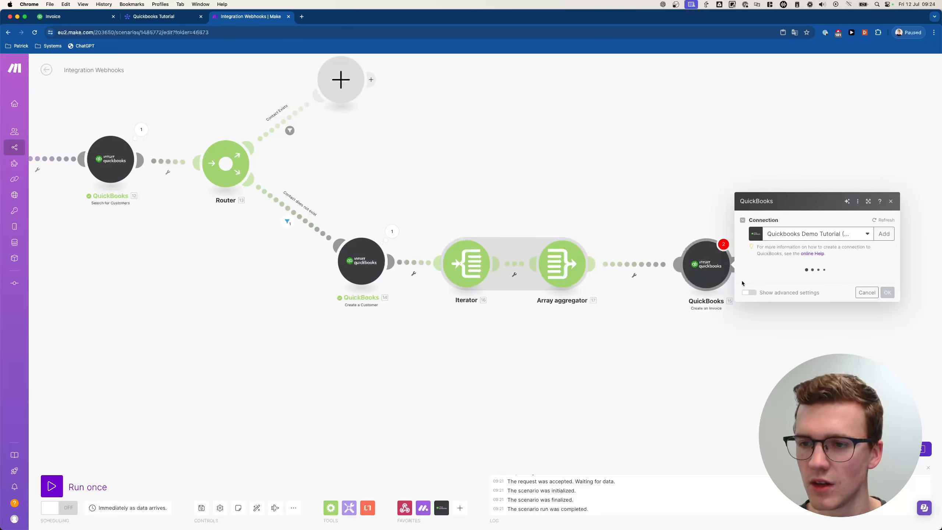
click(684, 223)
click(562, 263)
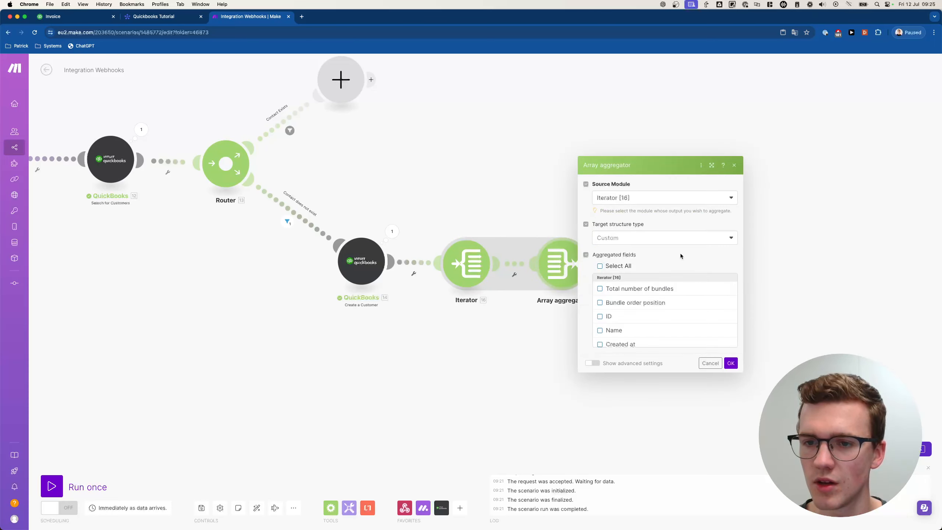
click(673, 238)
click(731, 363)
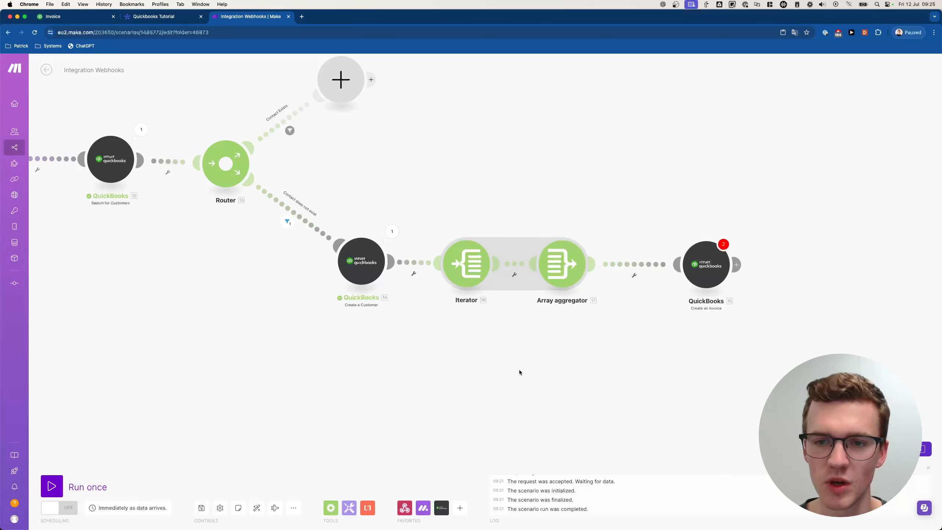
click(202, 507)
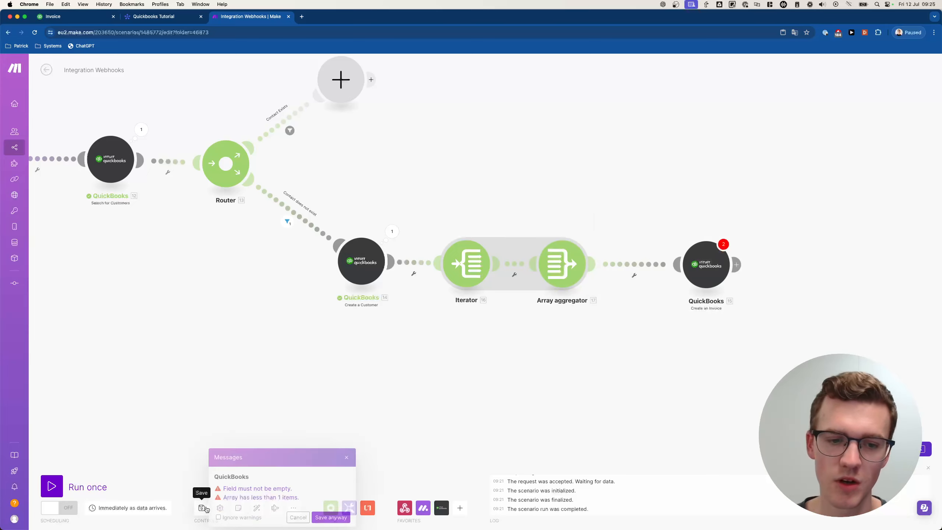
click(331, 518)
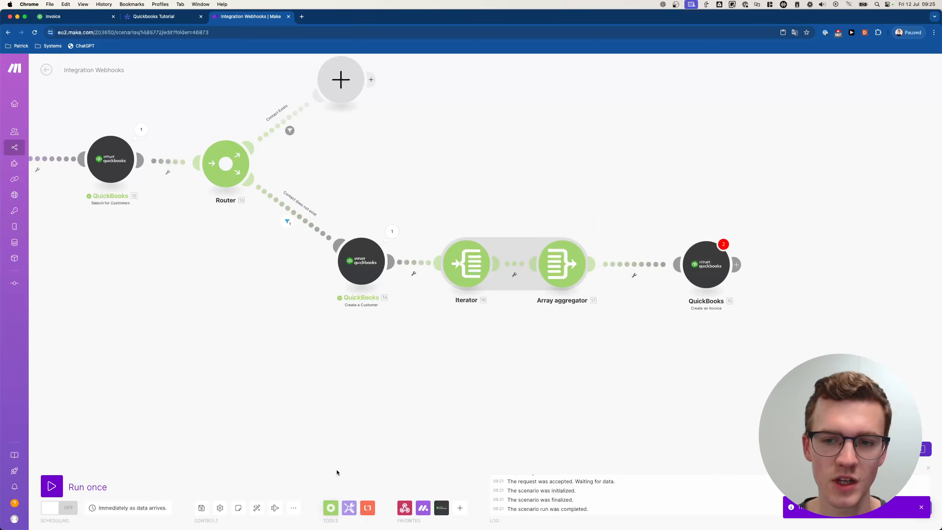
- Reload the scenario and review the Array aggregator's target structure options
click(34, 33)
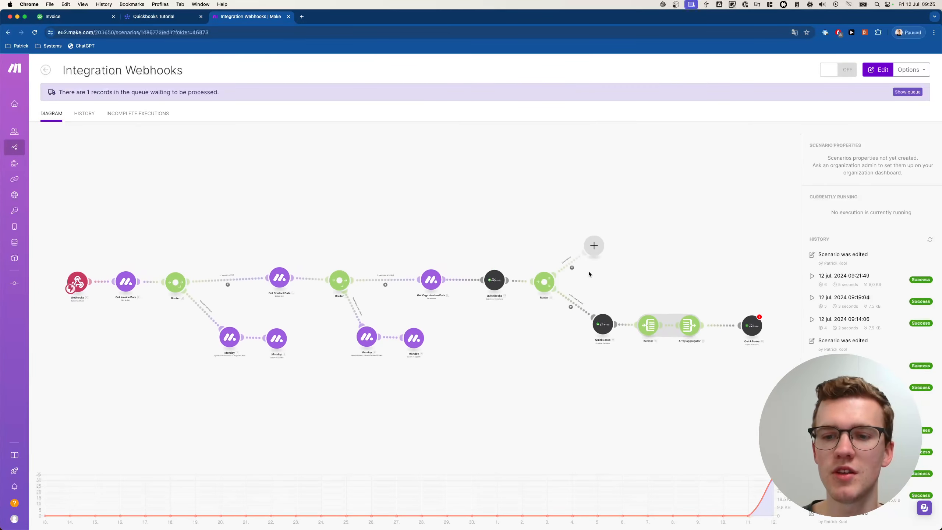
drag(862, 334, 239, 202)
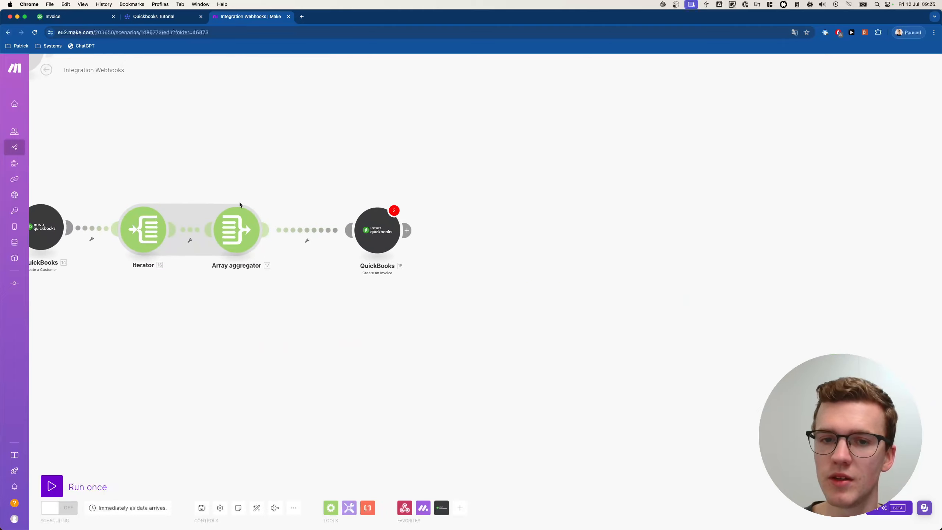
click(238, 225)
click(297, 203)
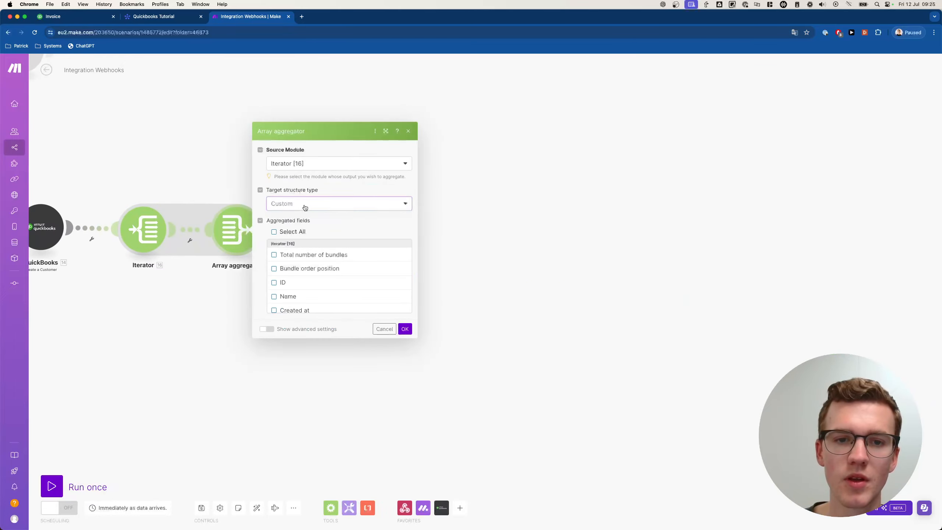
click(306, 219)
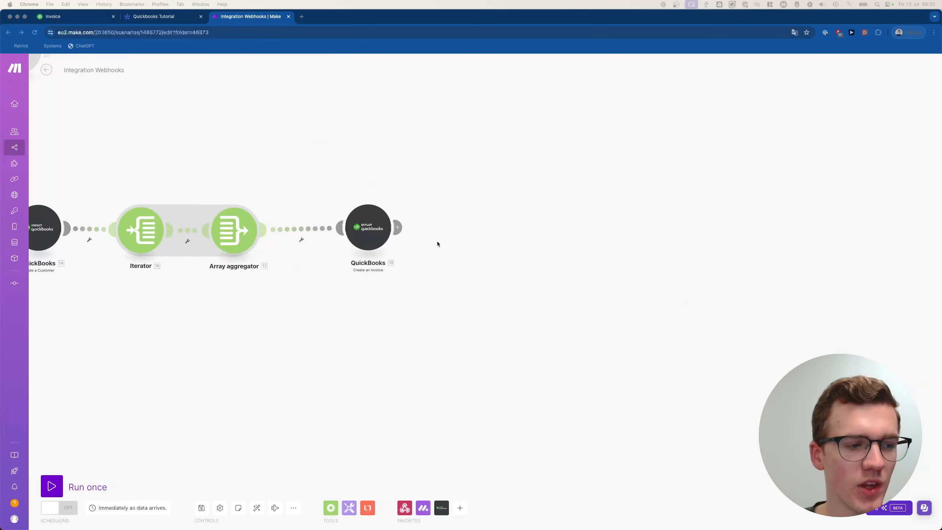
click(436, 239)
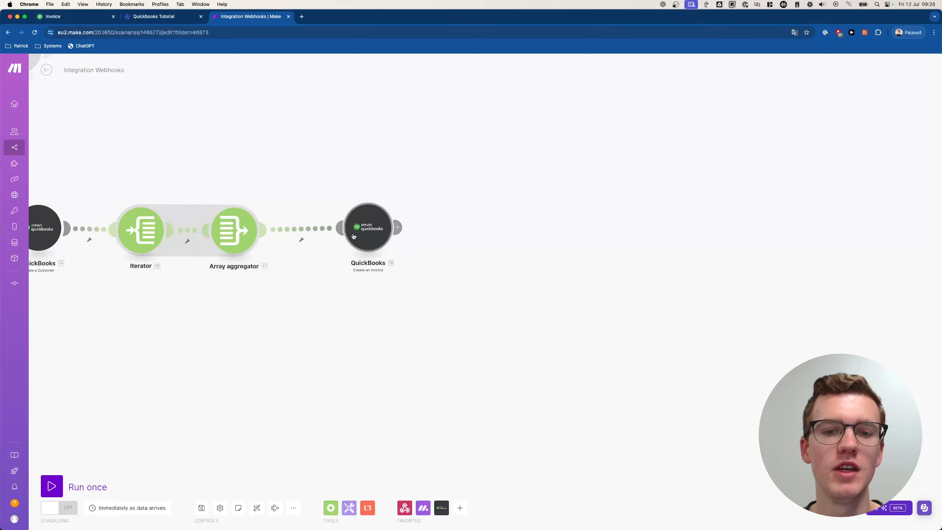
- Map the aggregator's 17. Array[] into the QuickBooks invoice's Lines field and confirm
click(376, 237)
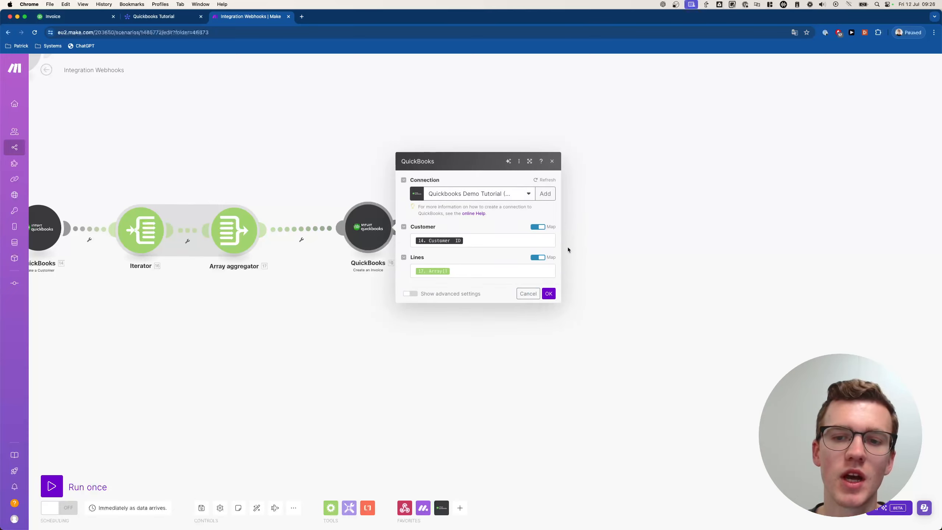
click(538, 260)
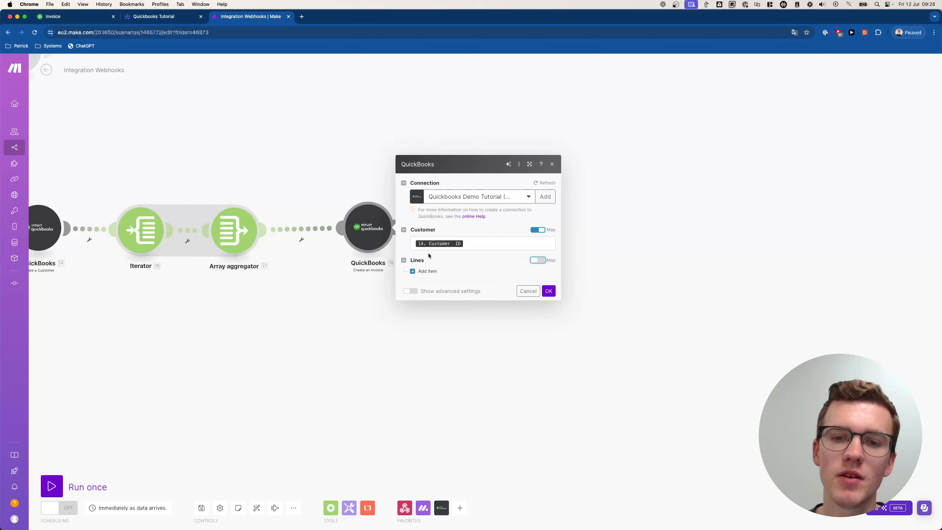
click(537, 261)
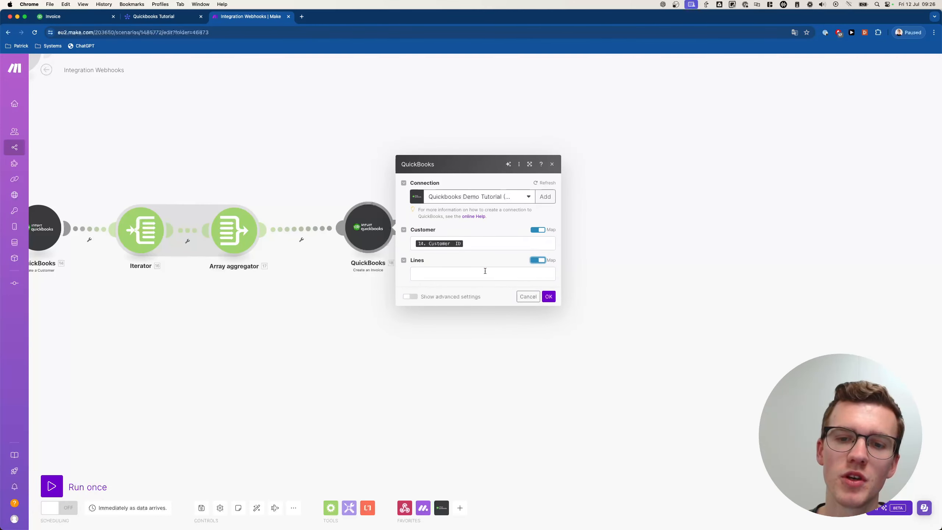
click(459, 274)
click(579, 123)
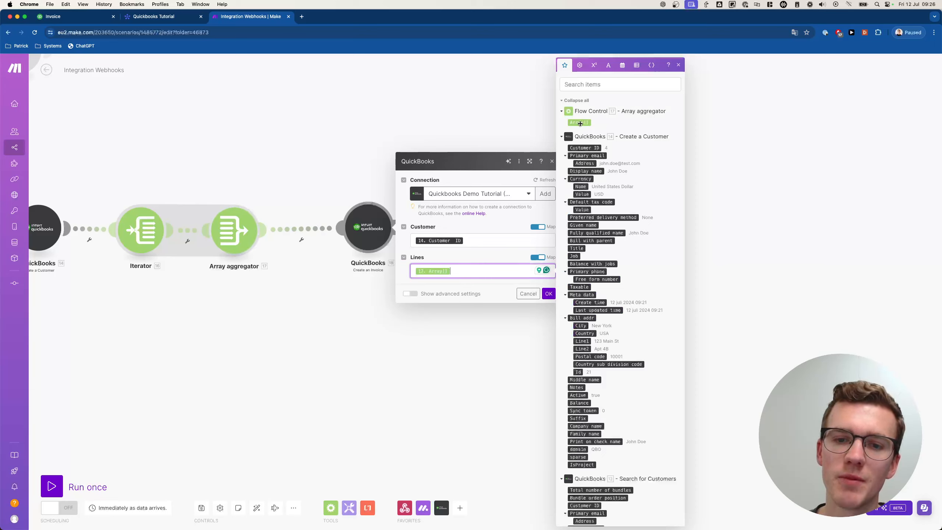
click(549, 294)
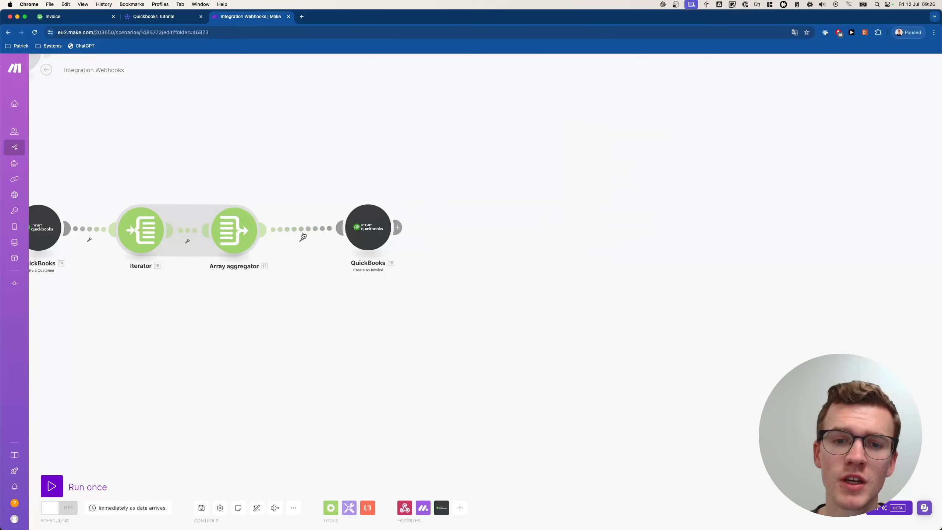
- Target the aggregator at Create an Invoice [18]: Lines, keeping the Inventory, Non-Inventory or Service type
click(232, 229)
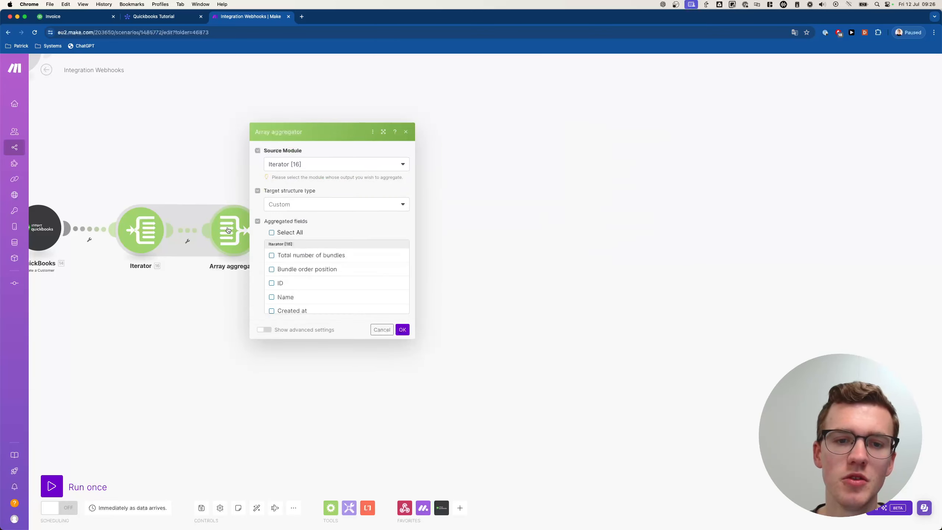
click(308, 204)
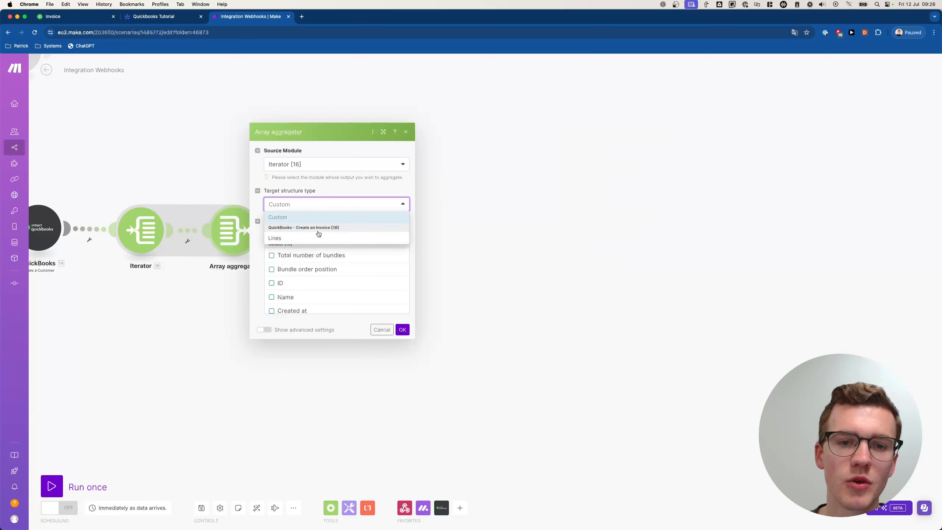
click(280, 240)
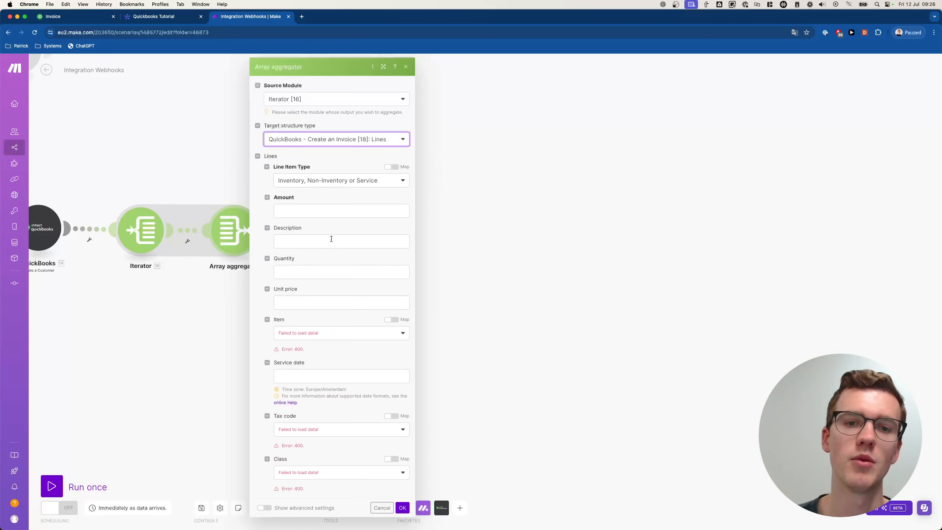
click(365, 181)
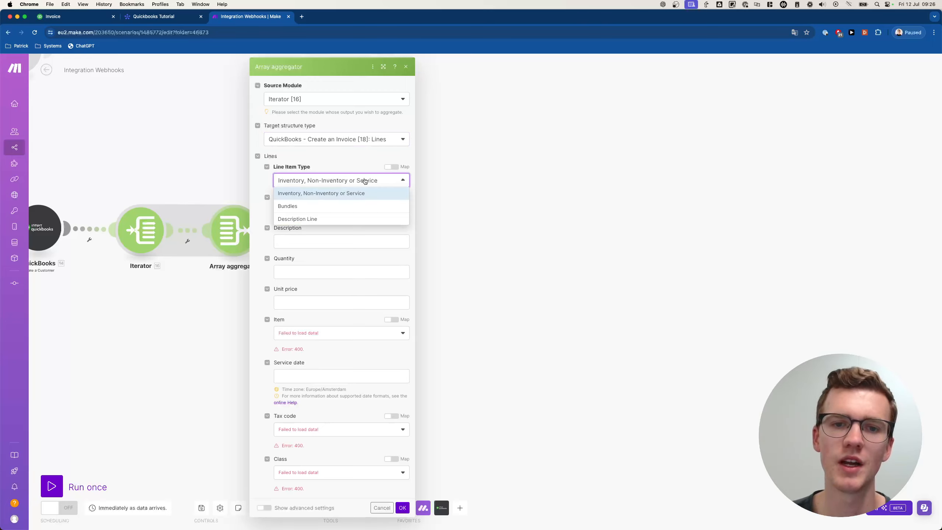
click(318, 180)
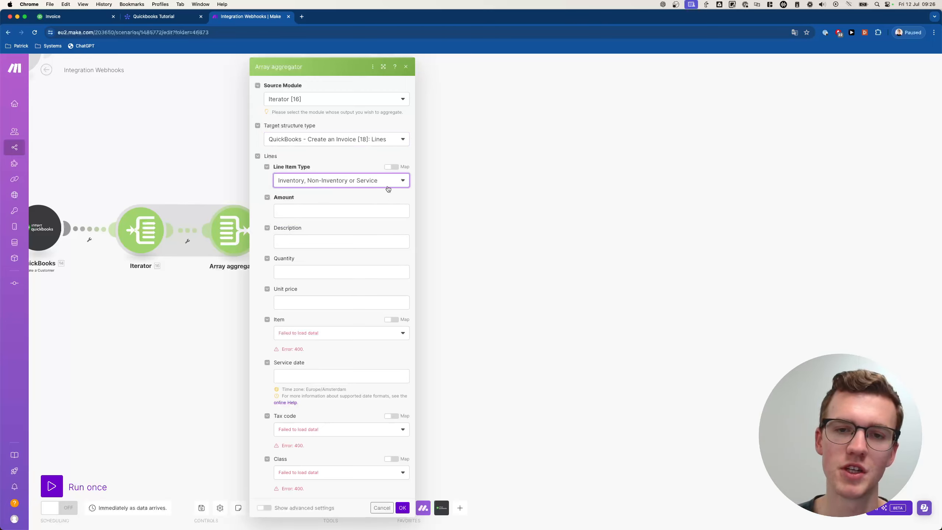
click(330, 210)
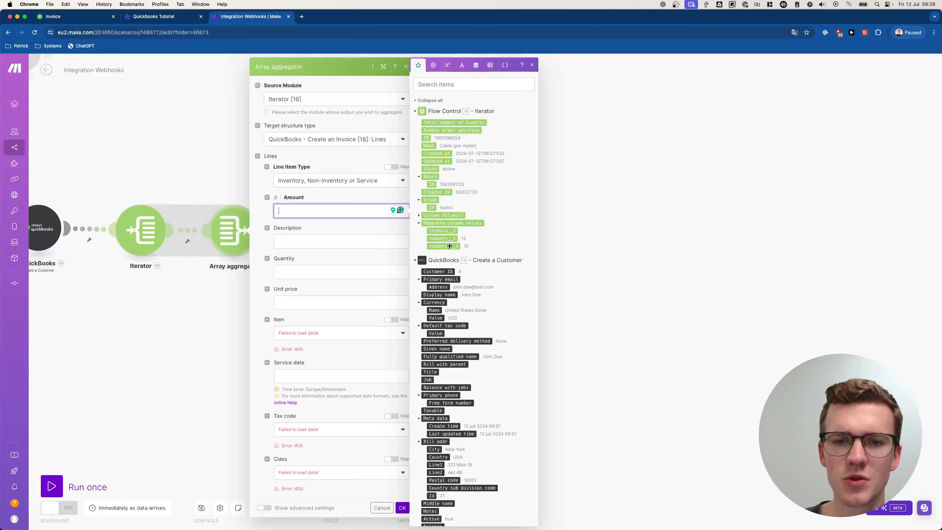
click(174, 20)
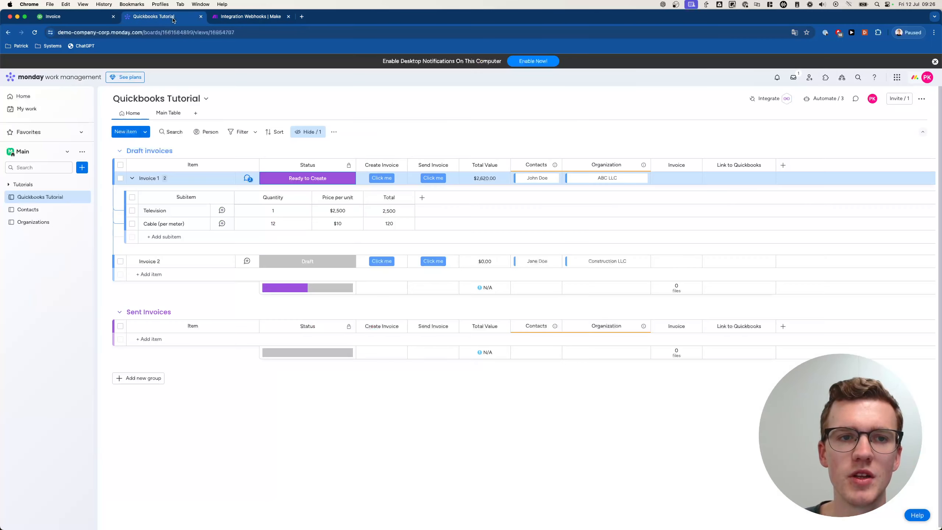
- Activate Developer mode from monday.labs in the account menu
click(923, 80)
click(892, 152)
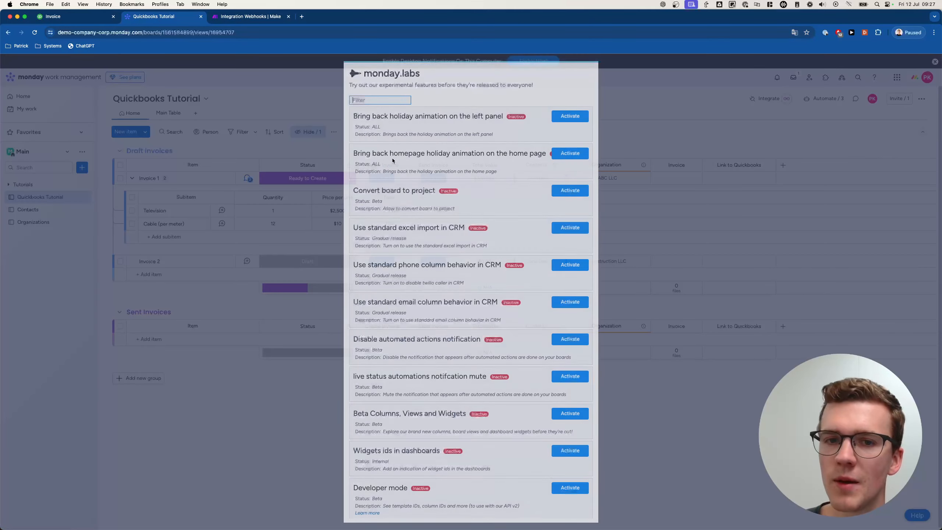
text(devellp)
key(BackSpace)
key(BackSpace)
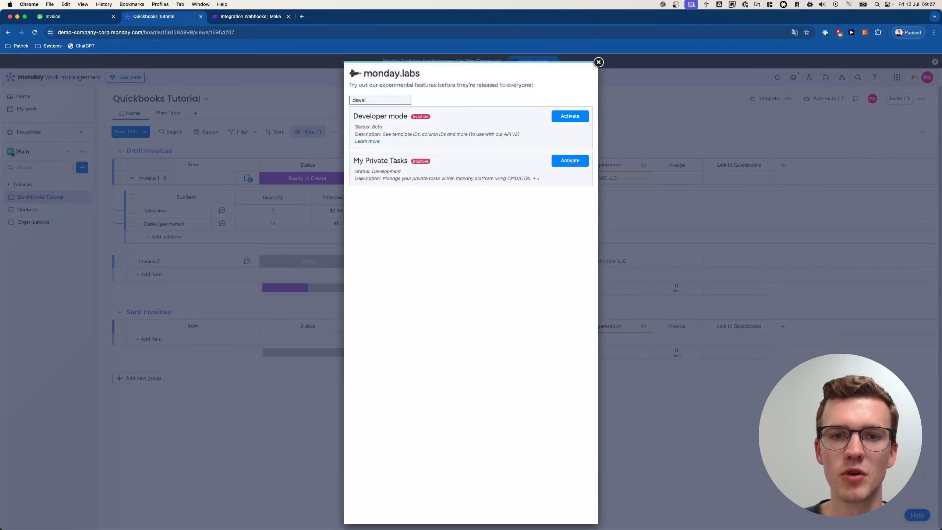
text(opewr)
key(BackSpace)
text(r)
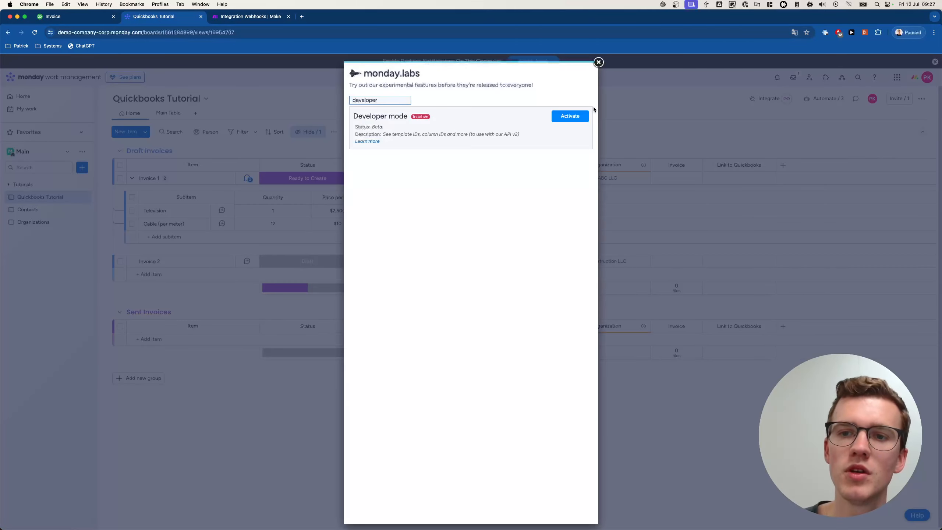
click(557, 121)
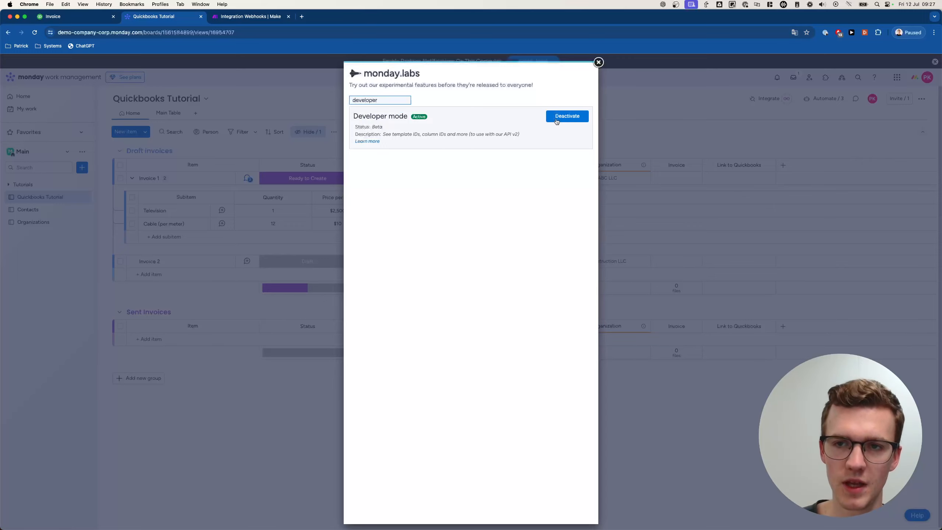
click(599, 62)
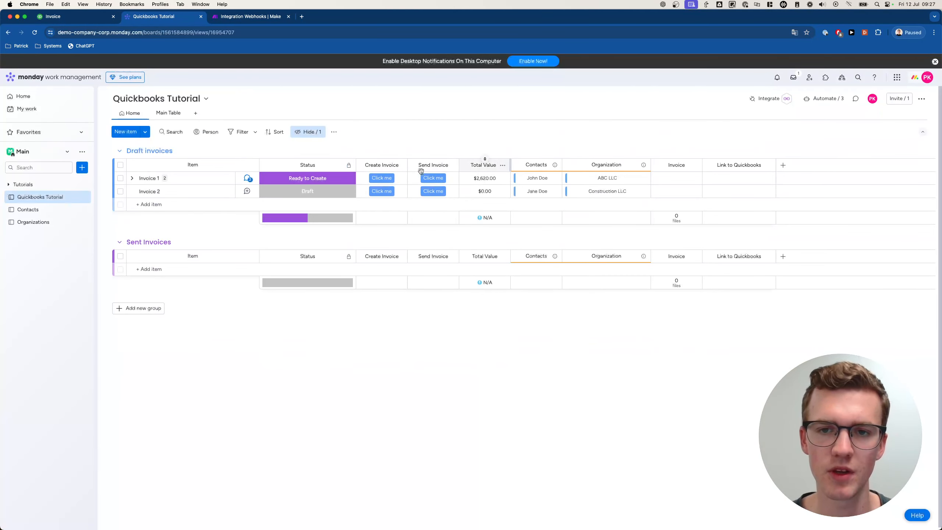
- Read the column IDs of Invoice 1's subitem Quantity and Price per unit columns
click(132, 178)
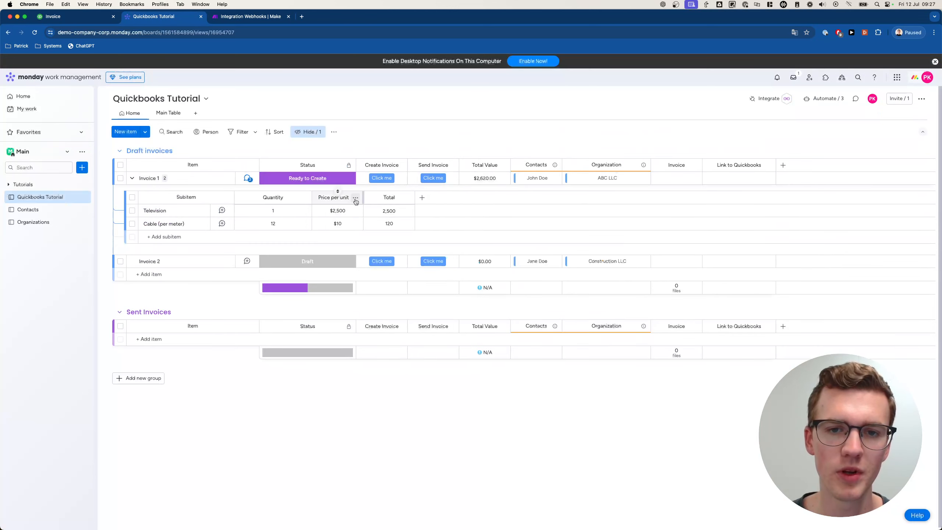
click(303, 198)
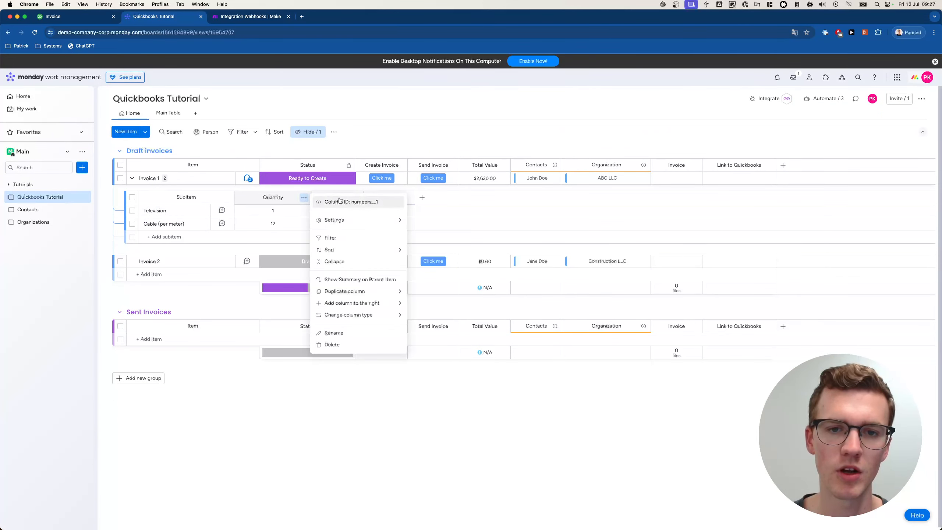
click(367, 190)
click(356, 197)
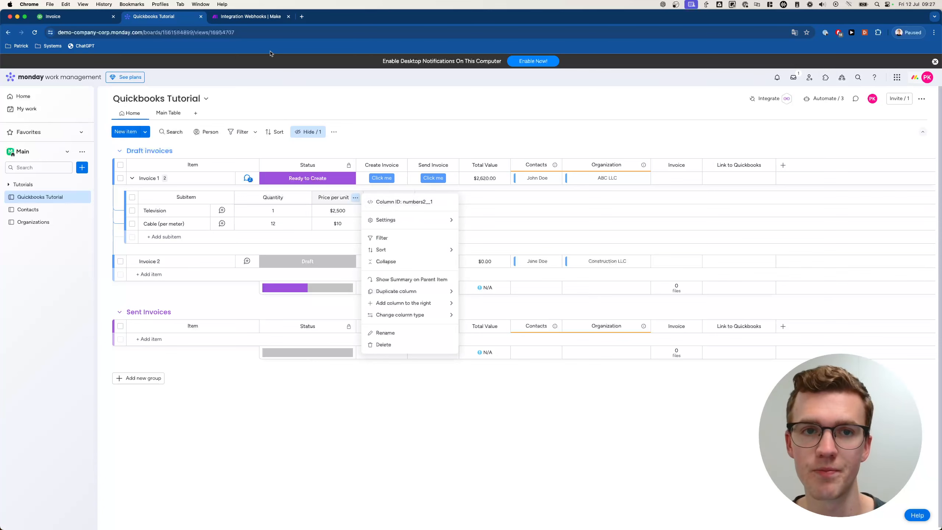
click(262, 17)
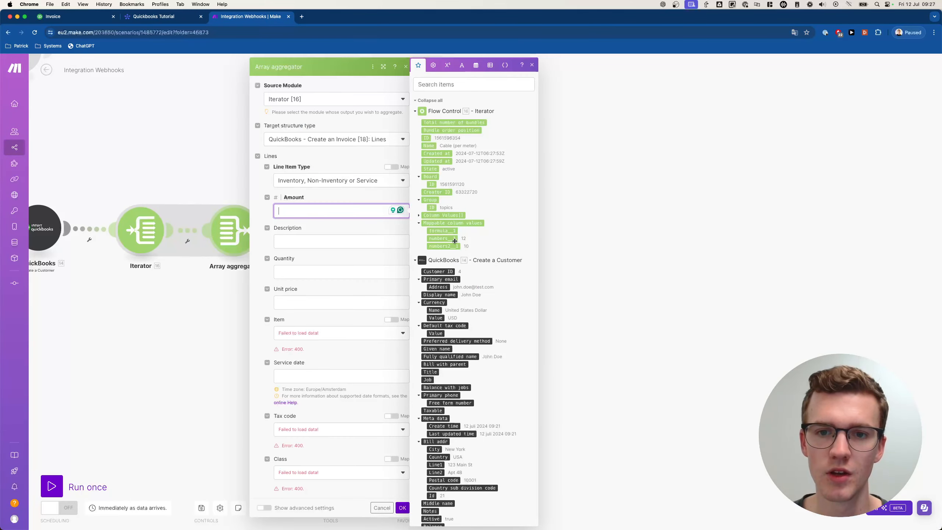
- Map Quantity to numbers__1 and Unit price to numbers2__1 in the aggregator's Lines
click(451, 238)
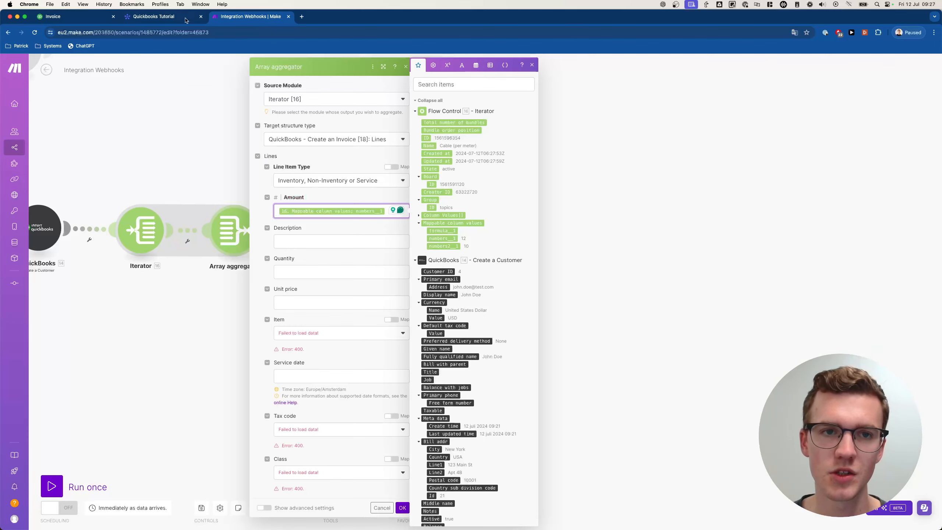
click(186, 20)
click(253, 16)
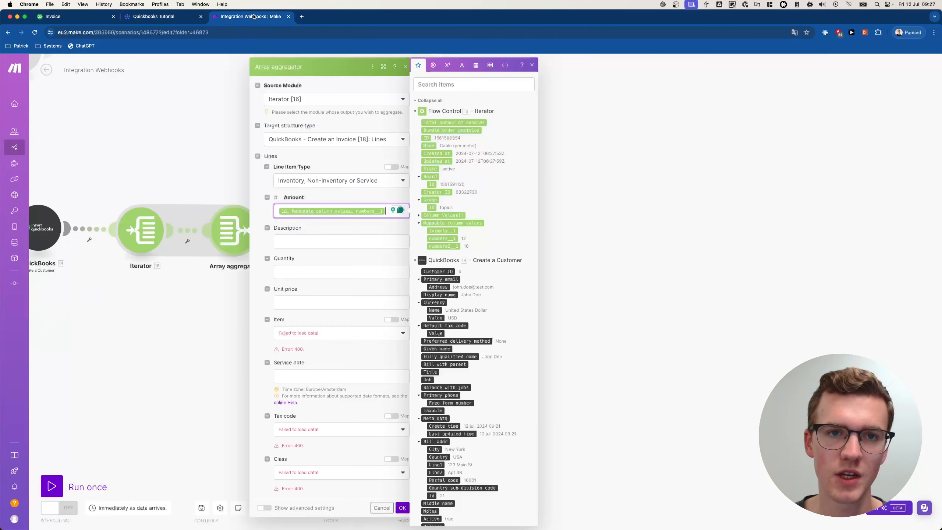
click(347, 275)
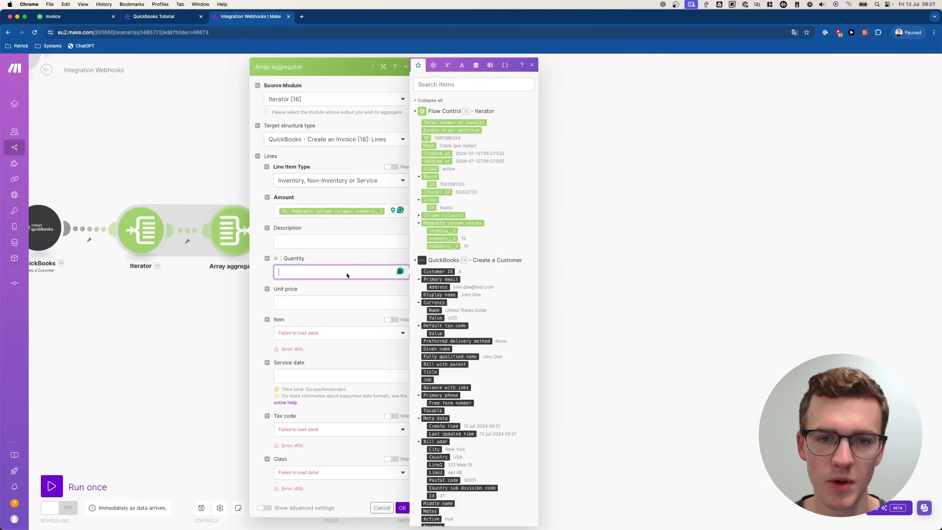
click(442, 238)
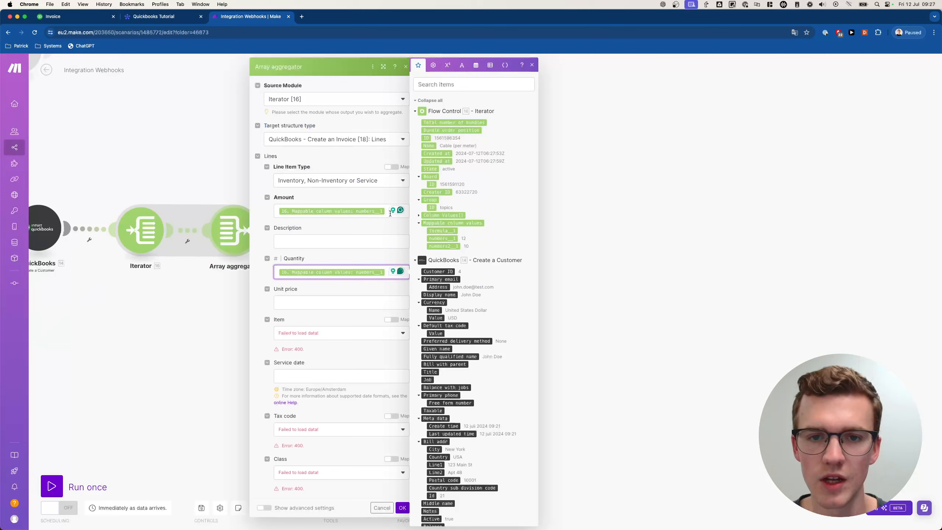
click(389, 214)
key(BackSpace)
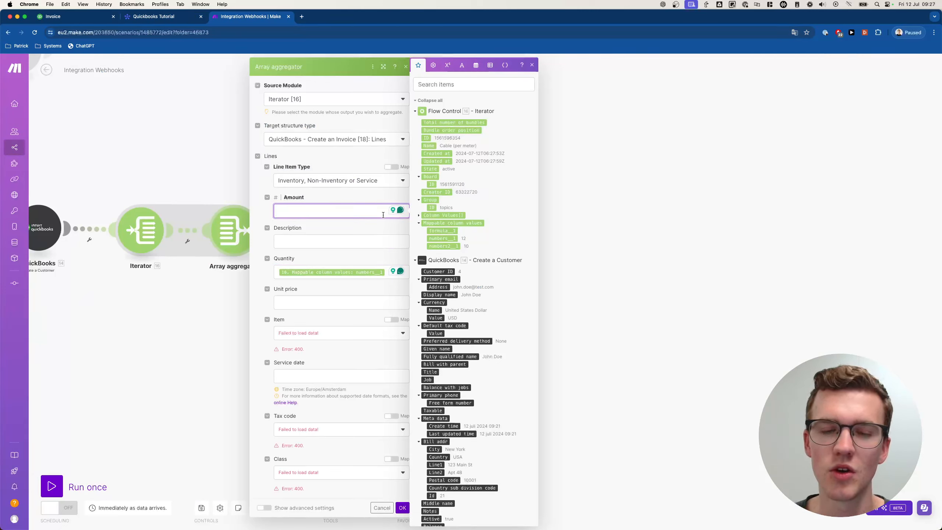
click(331, 301)
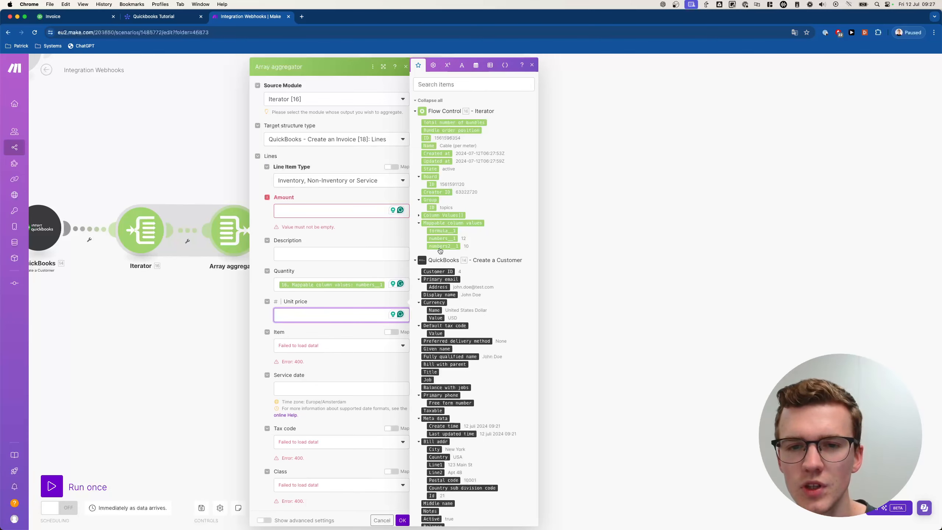
click(451, 246)
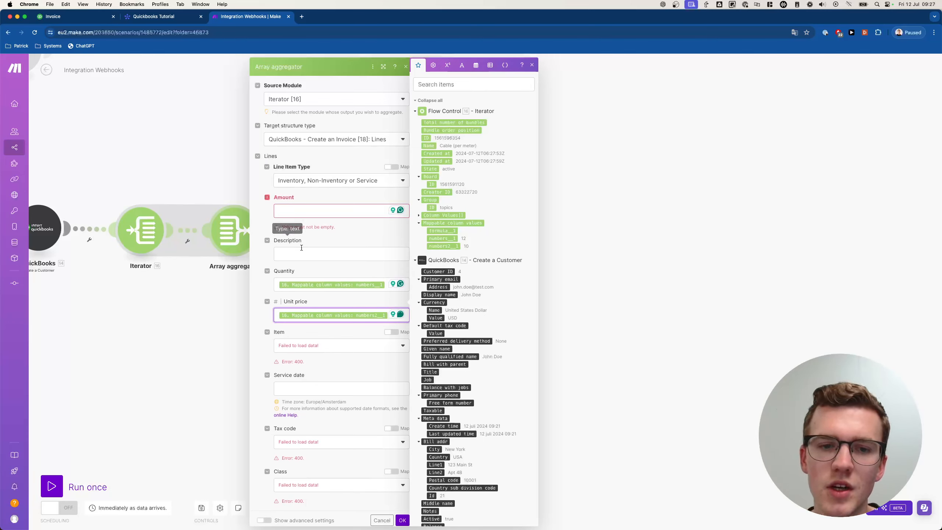
- Map numbers__1 into the Amount field as the start of a multiplication
click(314, 211)
click(320, 227)
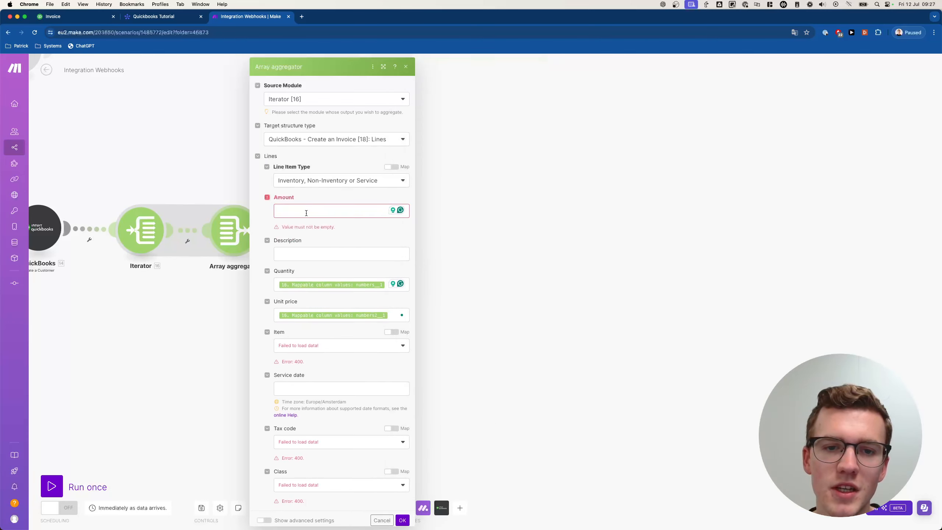
click(309, 212)
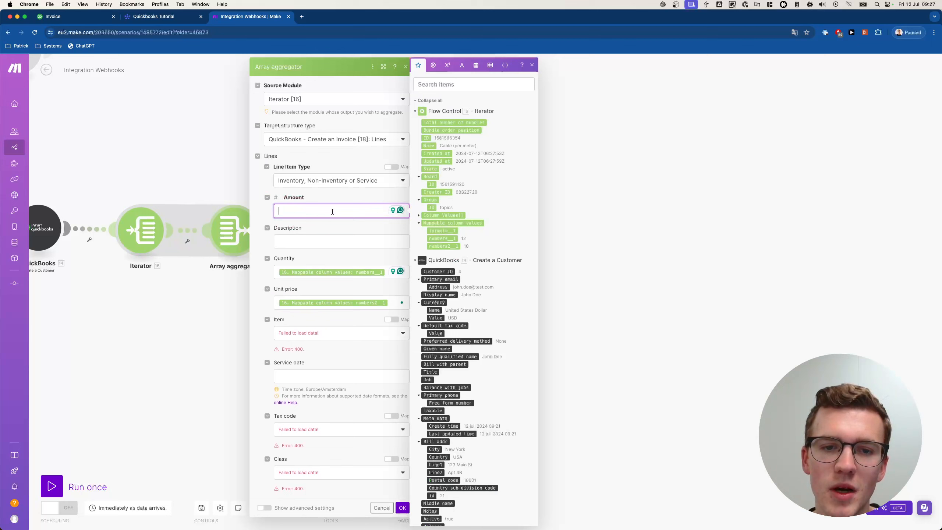
click(438, 239)
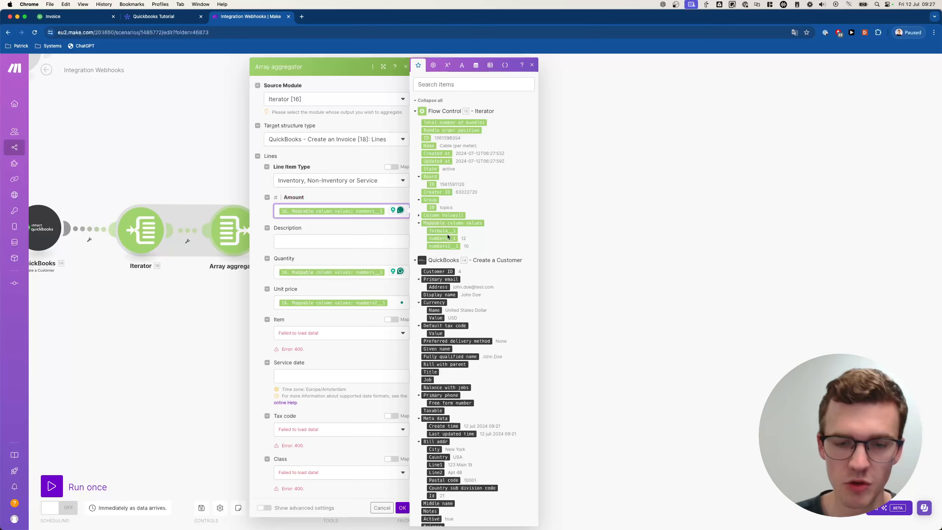
text(*)
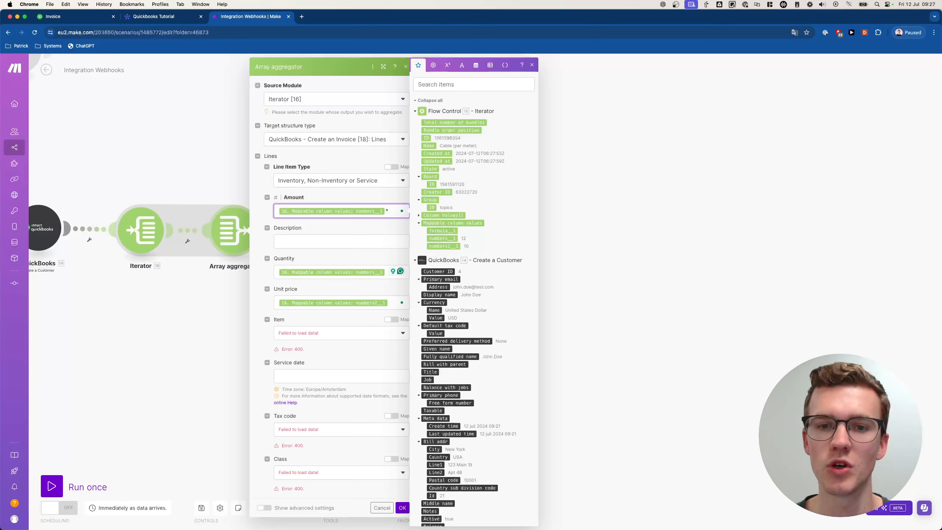
key(BackSpace)
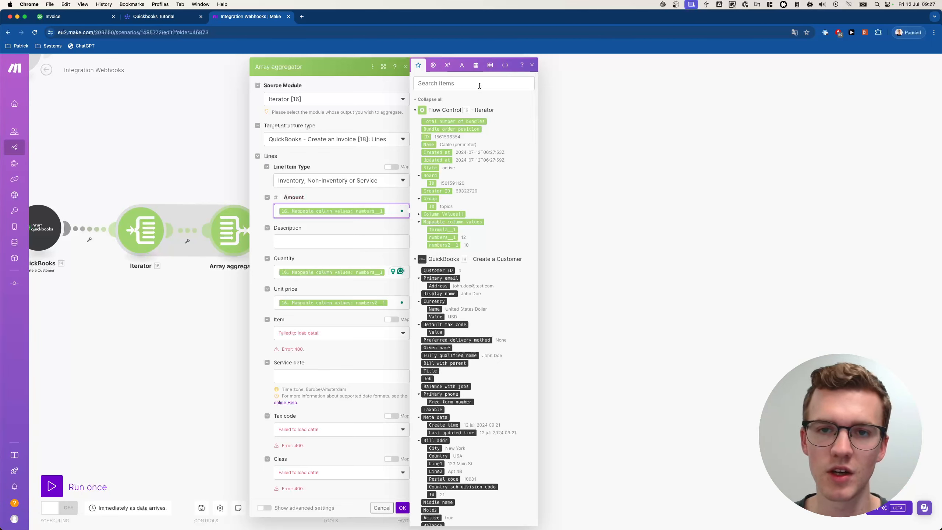
click(445, 67)
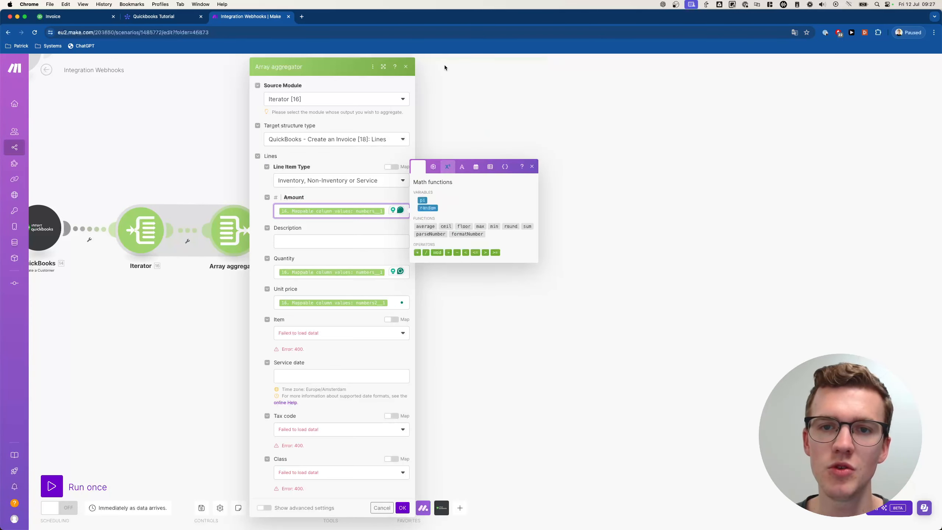
- Make Amount equal numbers__1 * numbers2__1
click(417, 252)
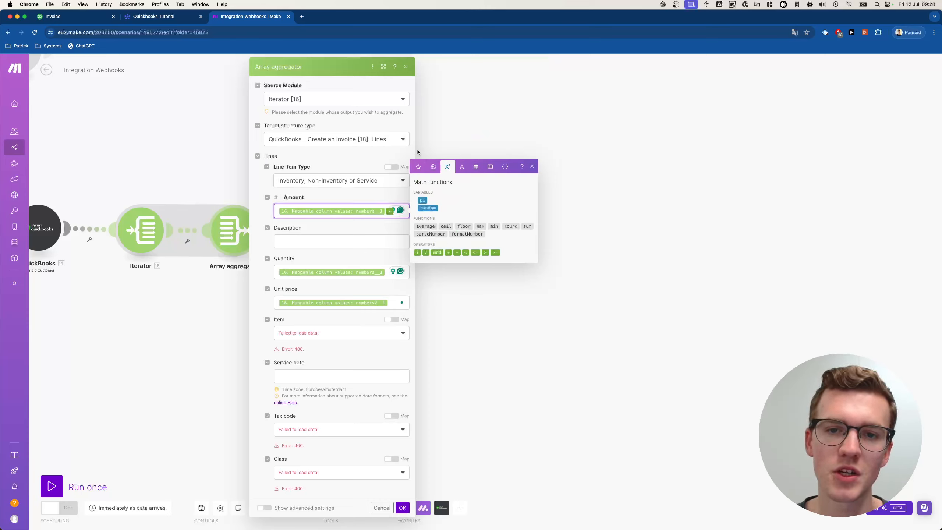
click(418, 166)
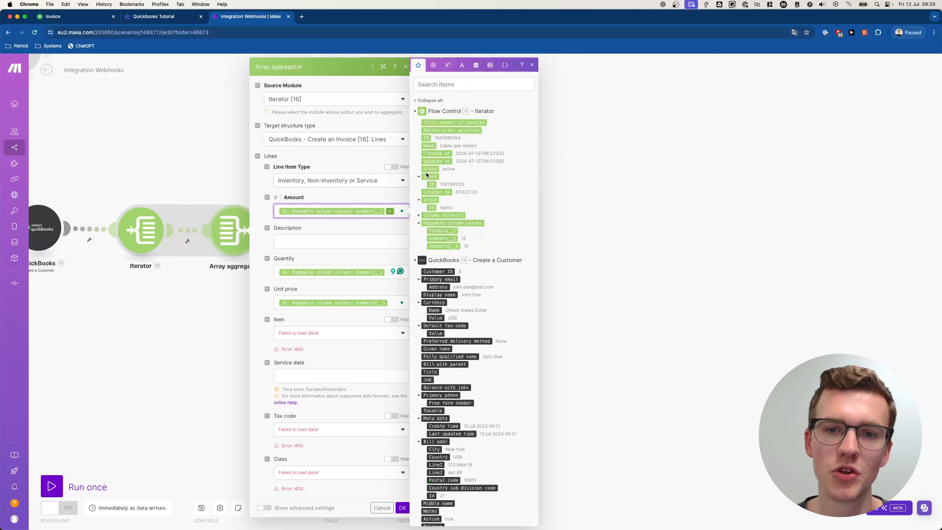
click(446, 246)
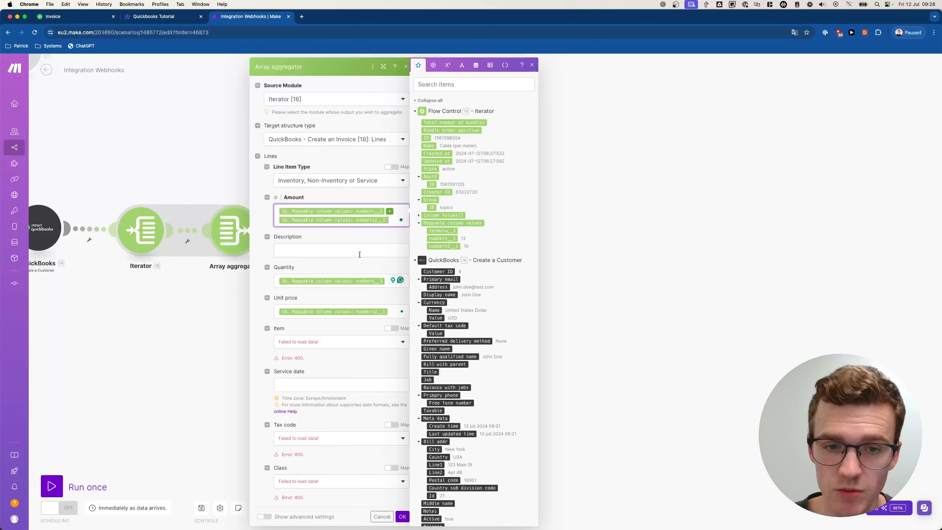
- Map the Iterator's item Name into the Description field and review the Item options
click(369, 248)
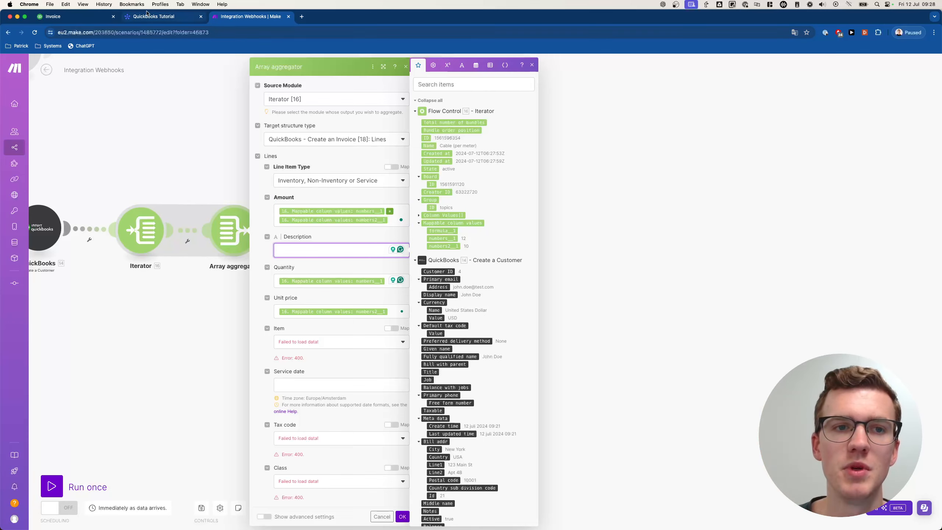
click(154, 16)
click(263, 17)
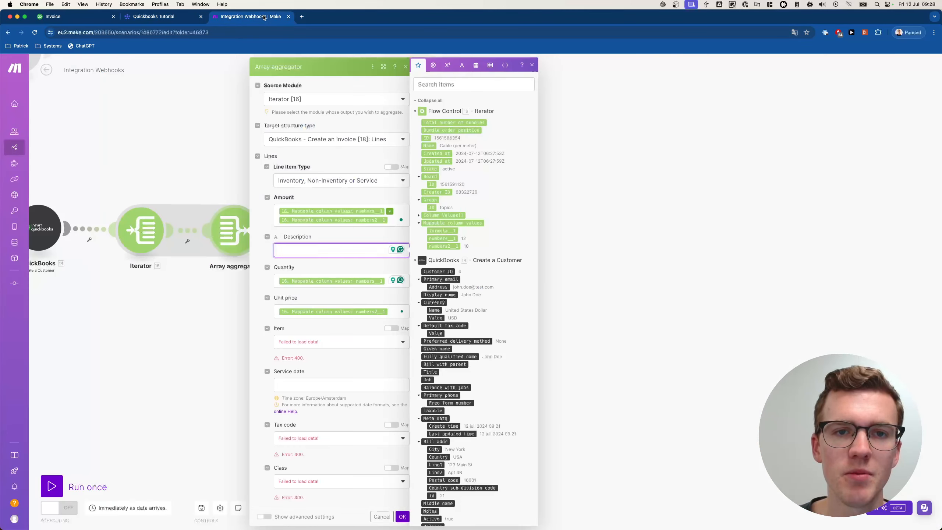
click(429, 145)
click(326, 329)
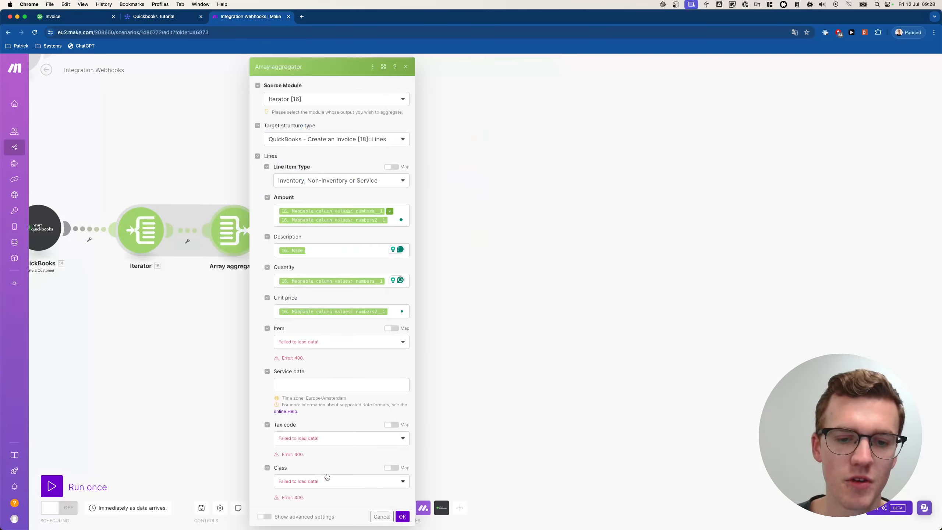
click(318, 347)
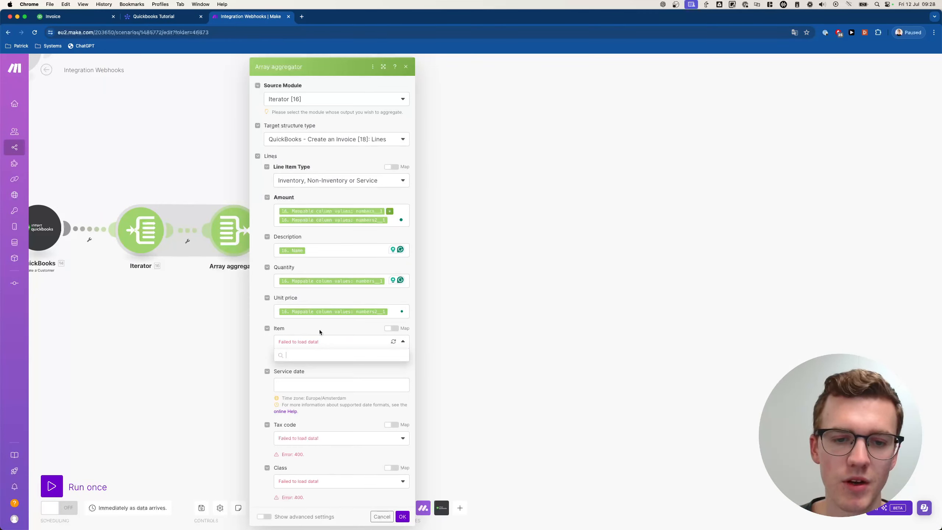
click(320, 329)
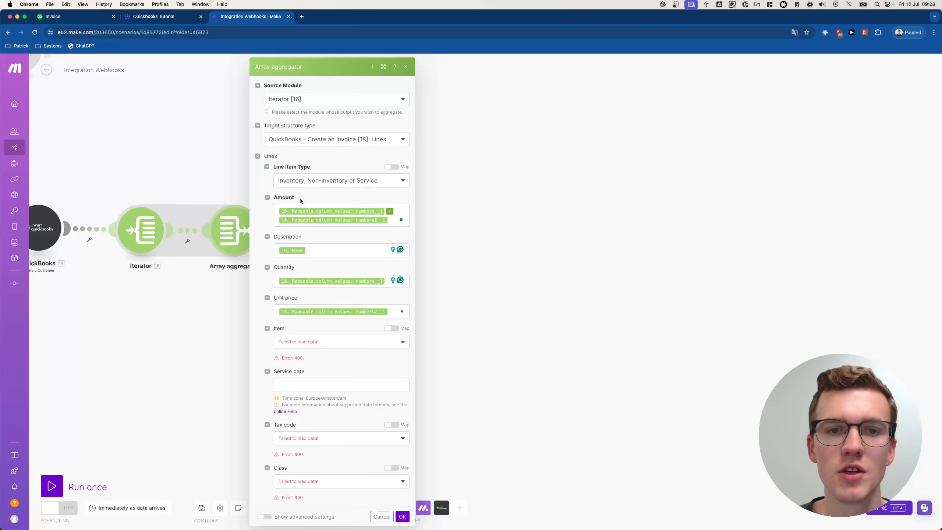
- Save the aggregator settings and glance over the Create an Invoice module
click(402, 515)
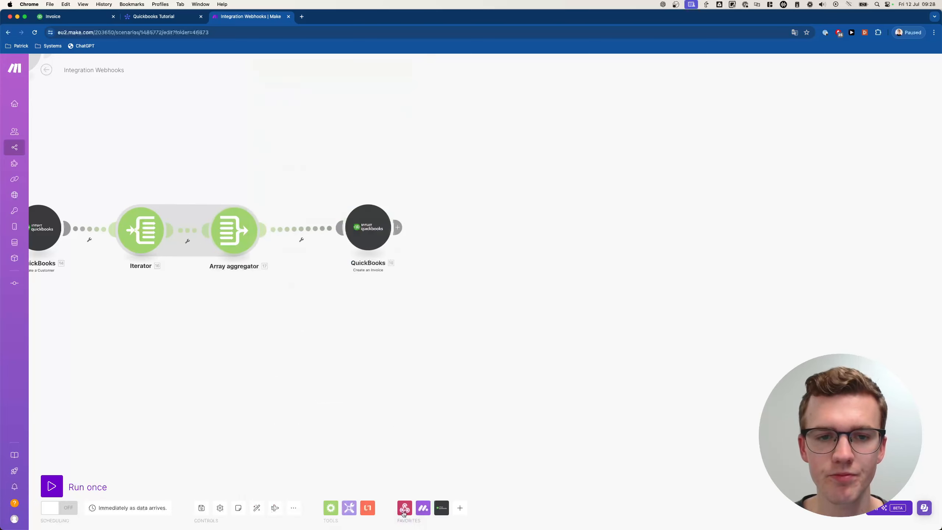
click(411, 233)
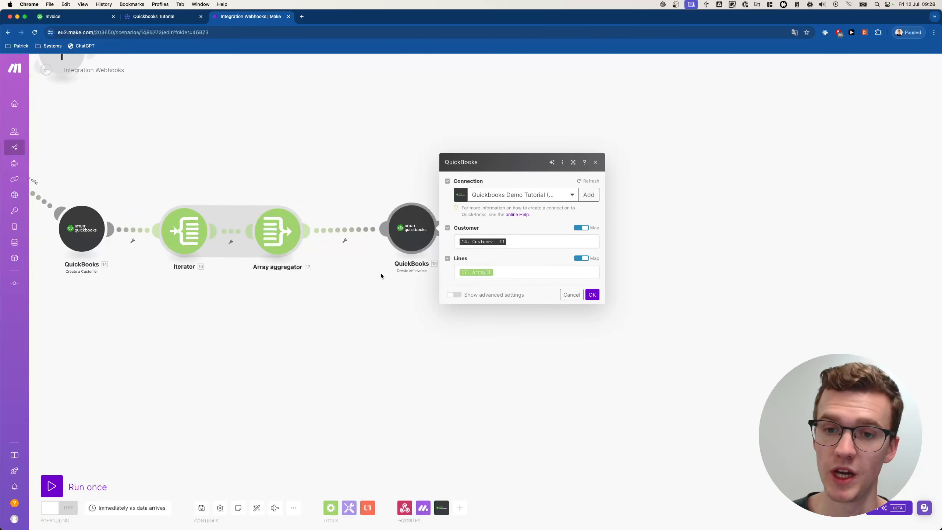
key(Escape)
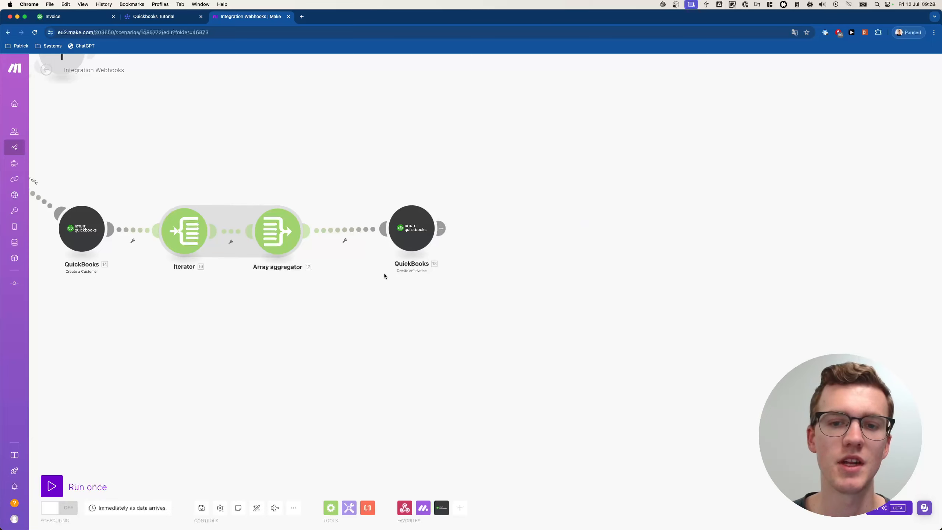
- Add a QuickBooks Download an Invoice module using the created invoice's Invoice ID
click(509, 228)
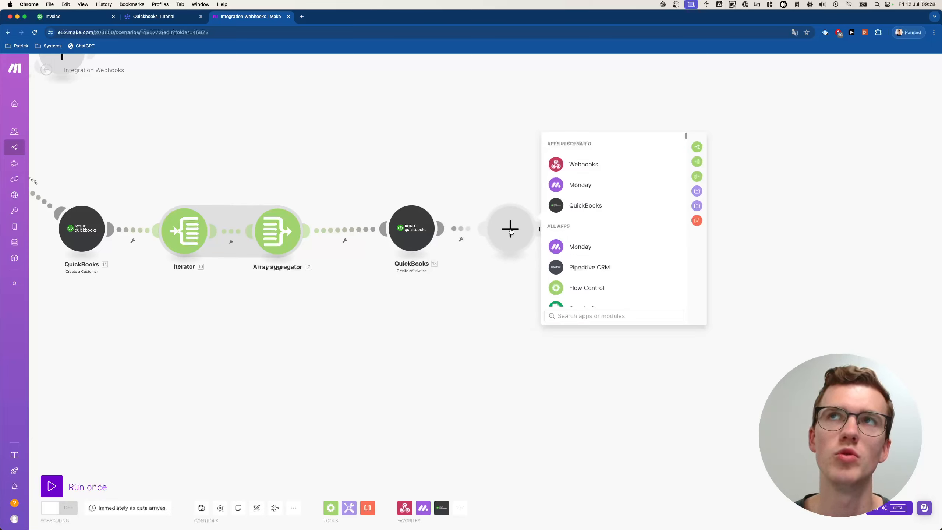
text(quickb)
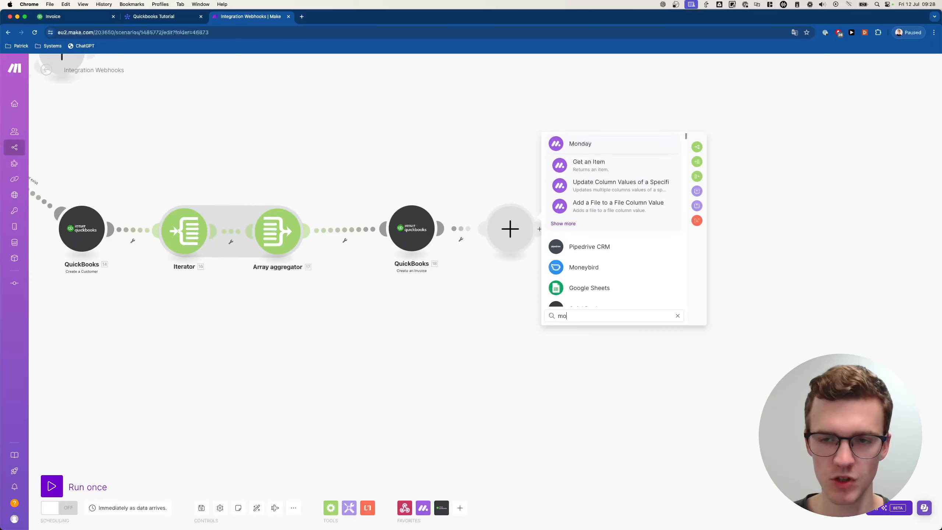
text(oooks)
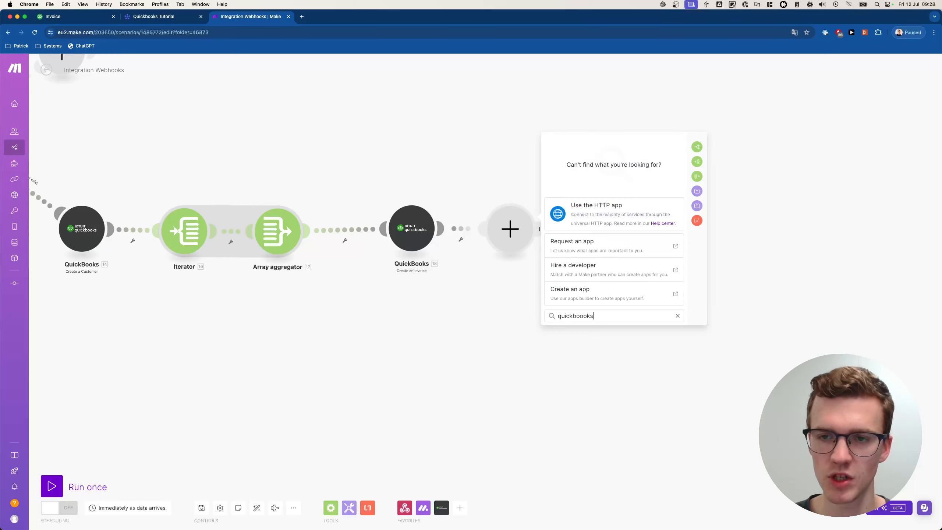
key(BackSpace)
key(BackSpace)
key(BackSpace)
click(568, 225)
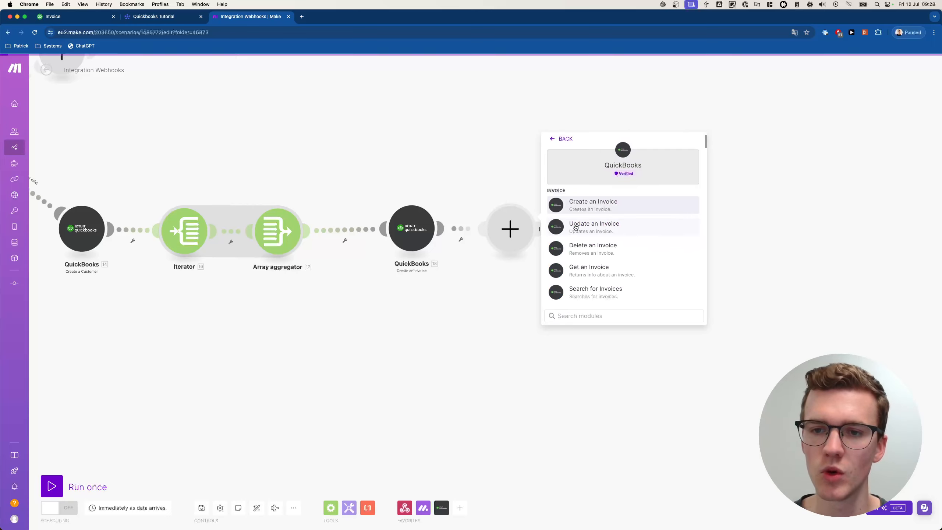
text(download)
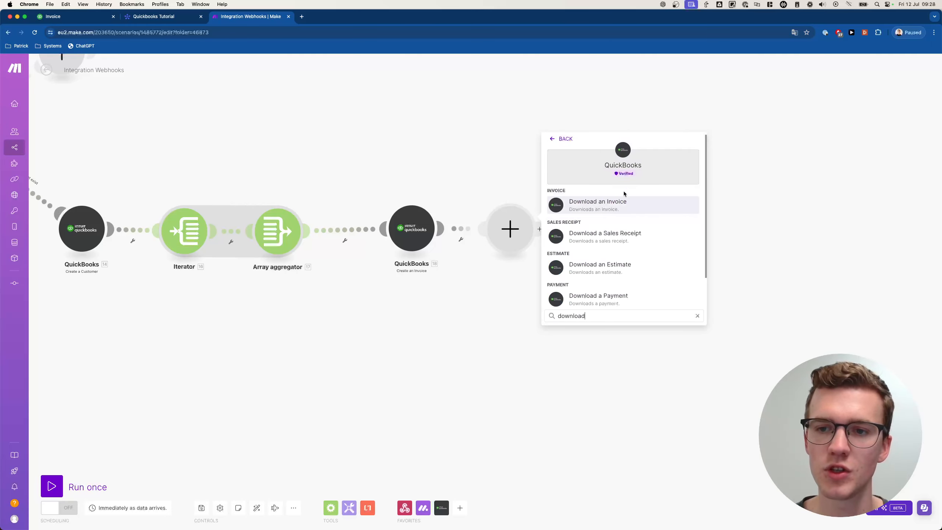
click(611, 204)
click(591, 260)
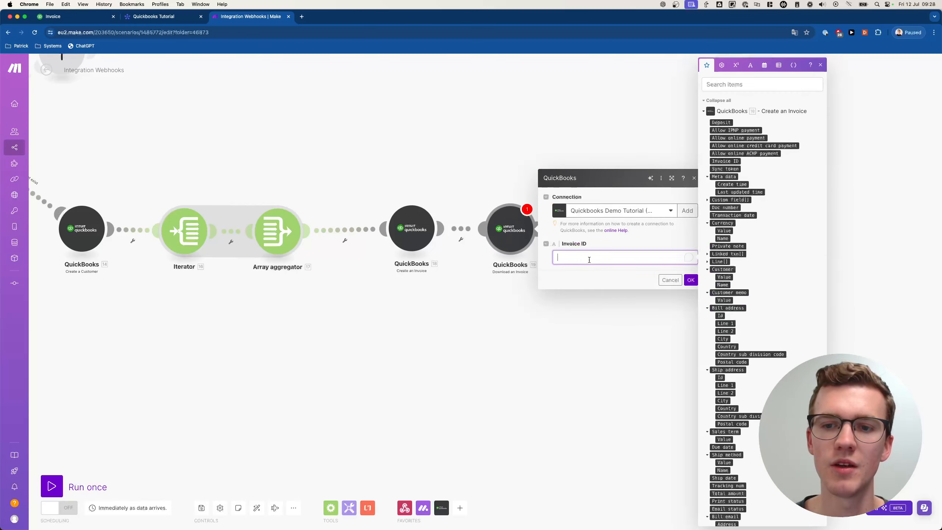
click(723, 161)
click(690, 279)
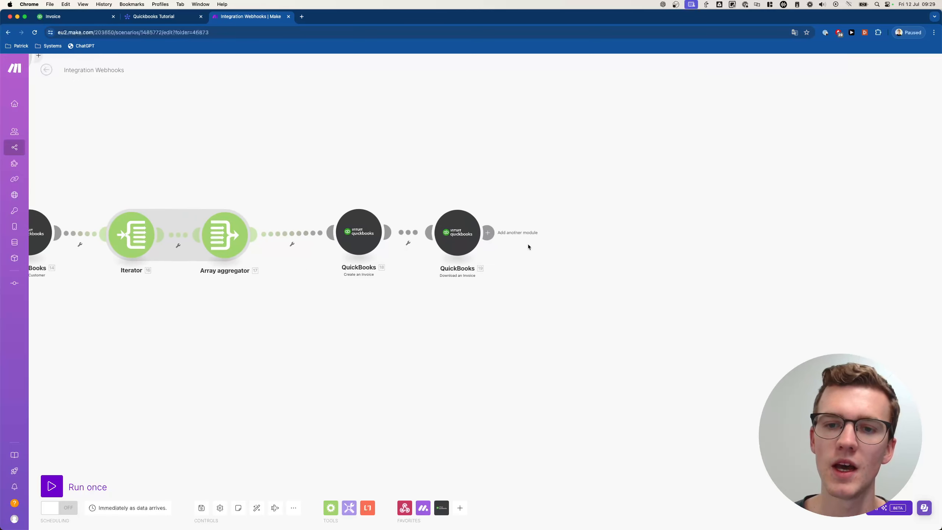
- Add a Monday Add a File to a File Column Value module on Quickbooks Tutorial, Item ID from pulseId
click(579, 233)
text(monday)
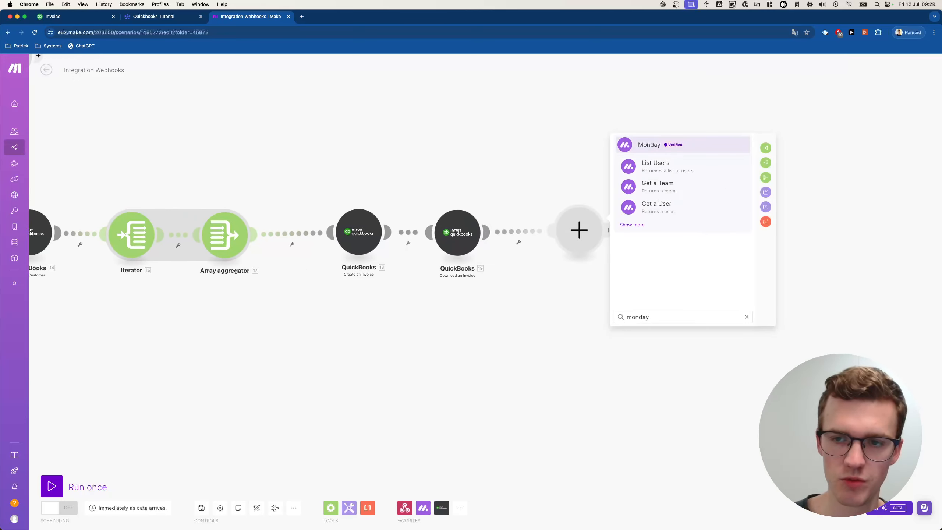
key(Return)
text(file)
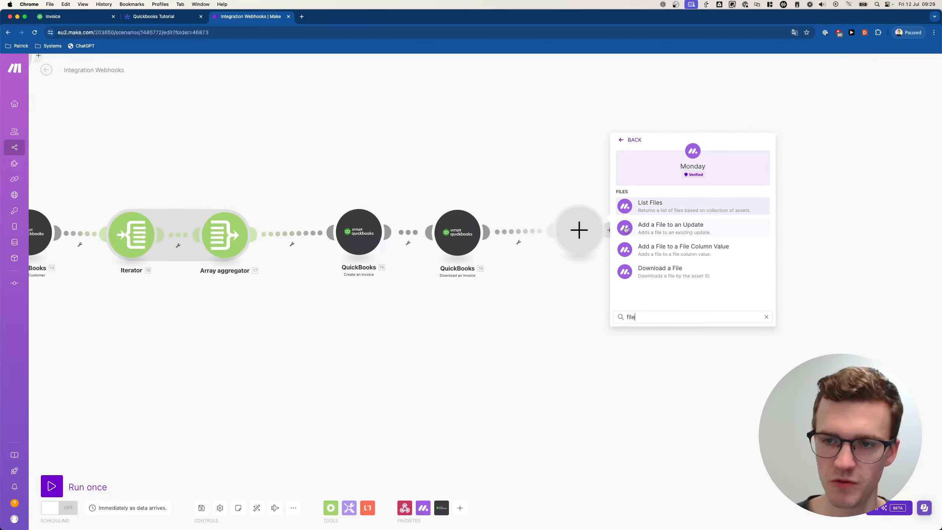
click(689, 251)
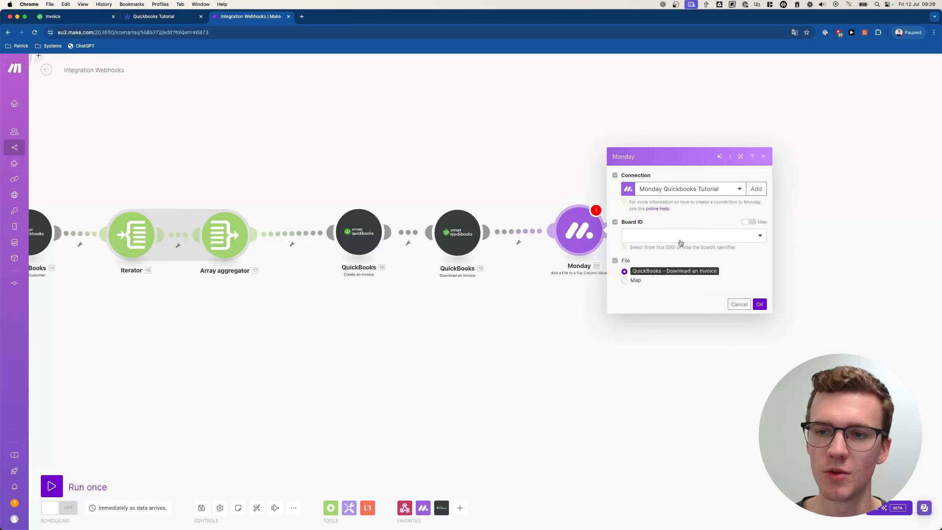
click(740, 234)
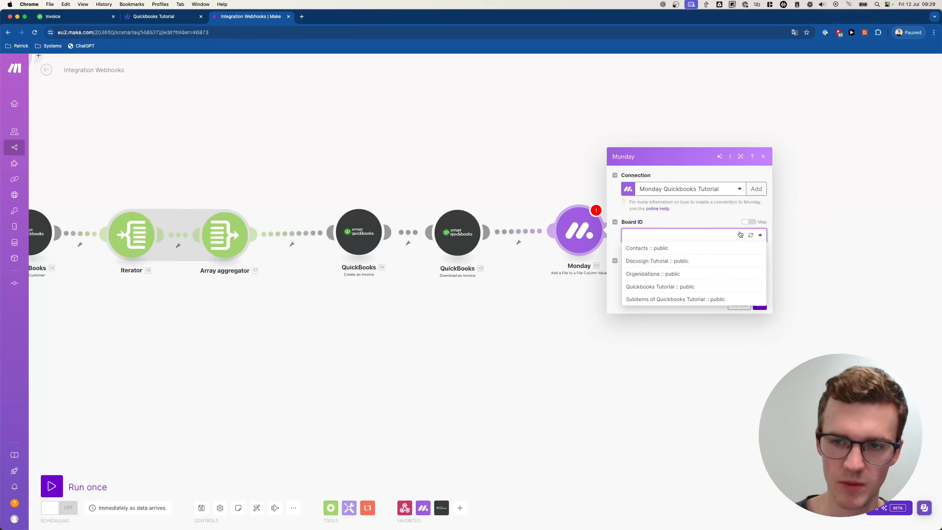
click(652, 287)
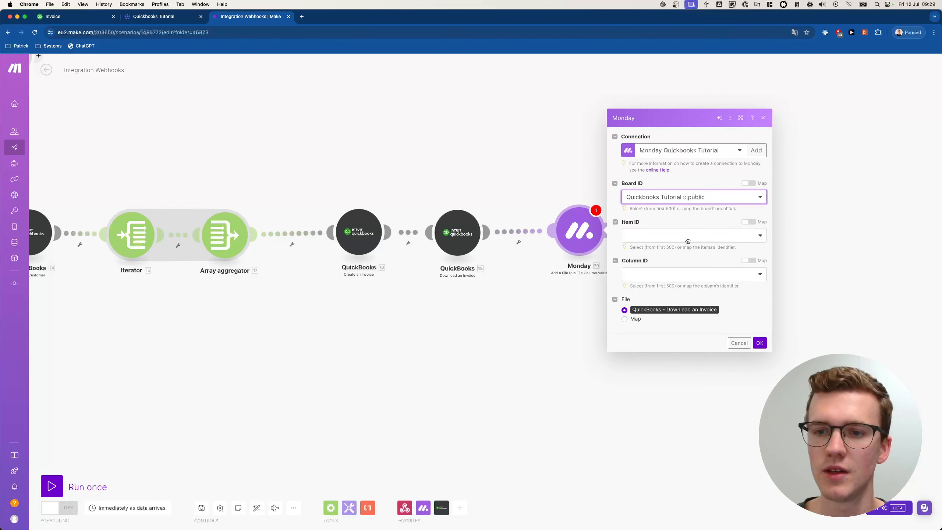
click(748, 222)
click(737, 236)
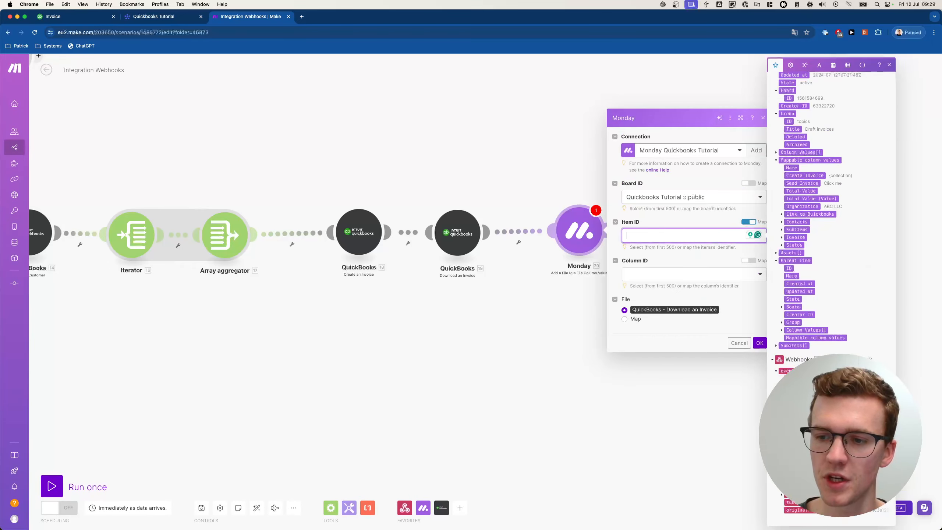
click(793, 425)
- Set the file upload's target column to Invoice and save the module
click(158, 16)
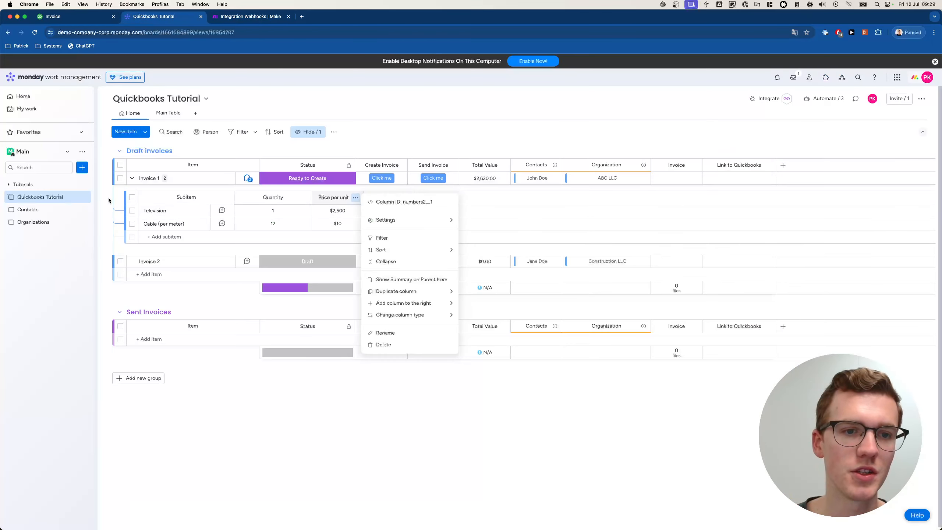
click(121, 178)
click(250, 16)
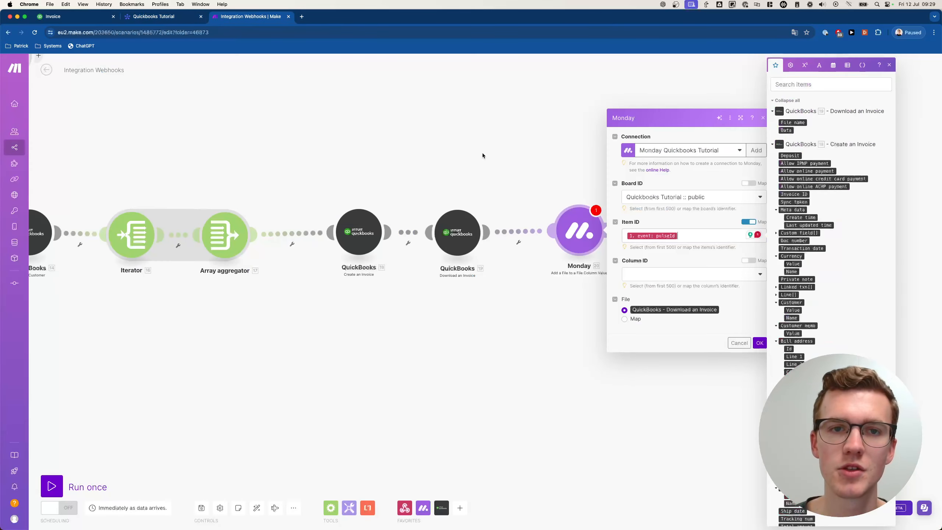
click(733, 301)
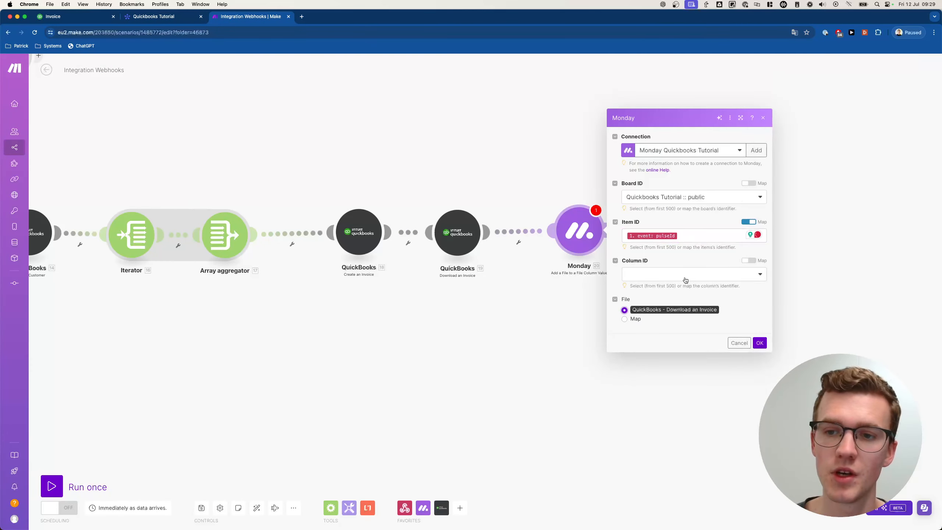
click(686, 280)
click(673, 285)
click(760, 343)
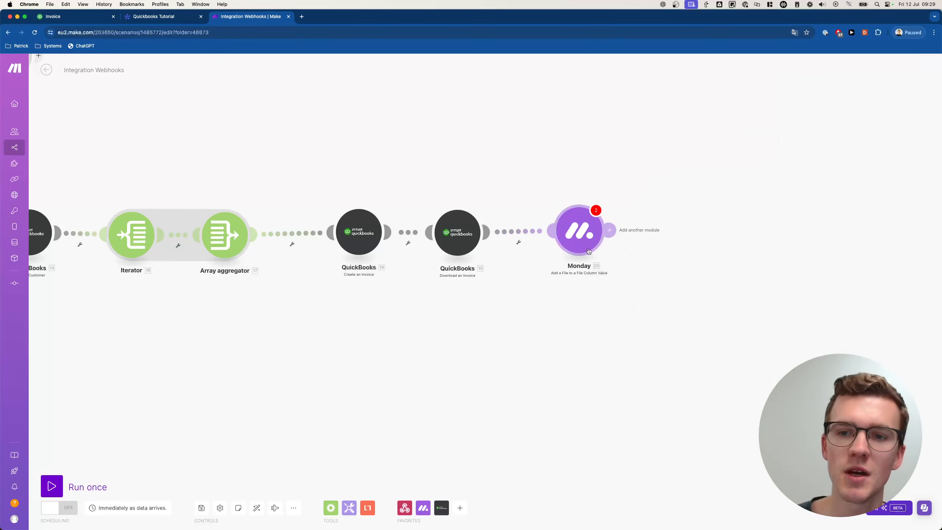
click(685, 232)
- Add a Monday Update Column Values module on Quickbooks Tutorial with Item ID mapped to pulseId
text(monday)
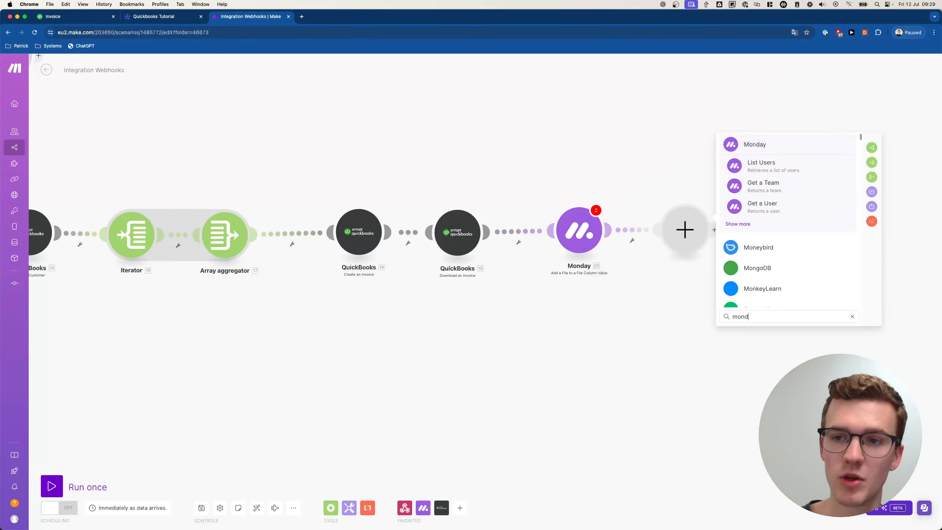
click(739, 225)
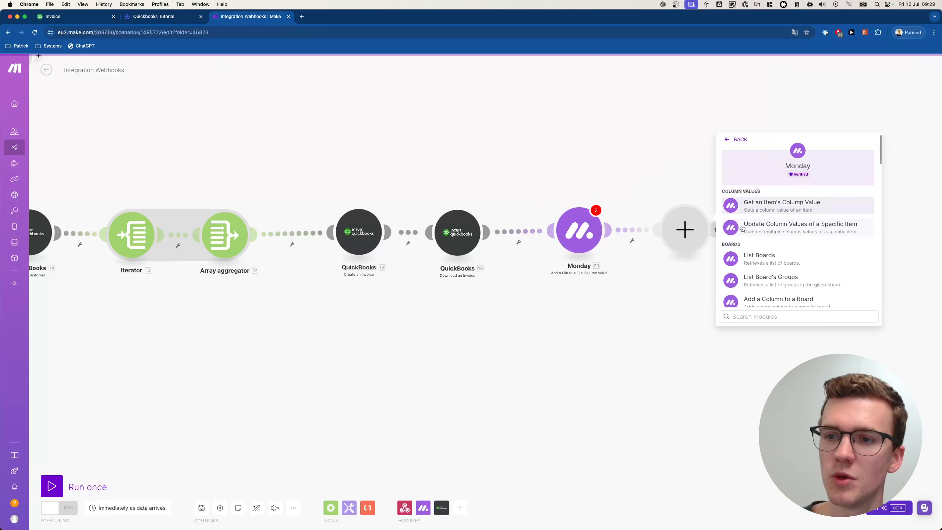
click(814, 229)
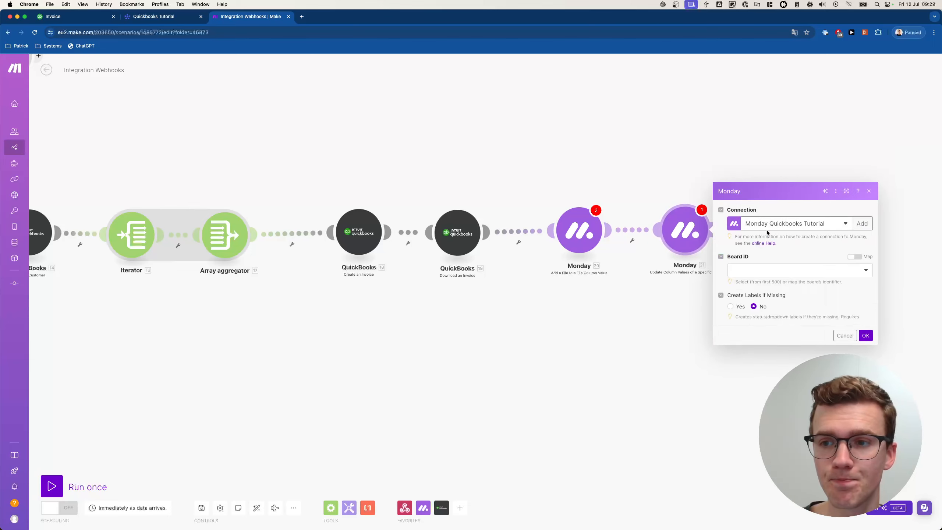
click(795, 232)
click(763, 285)
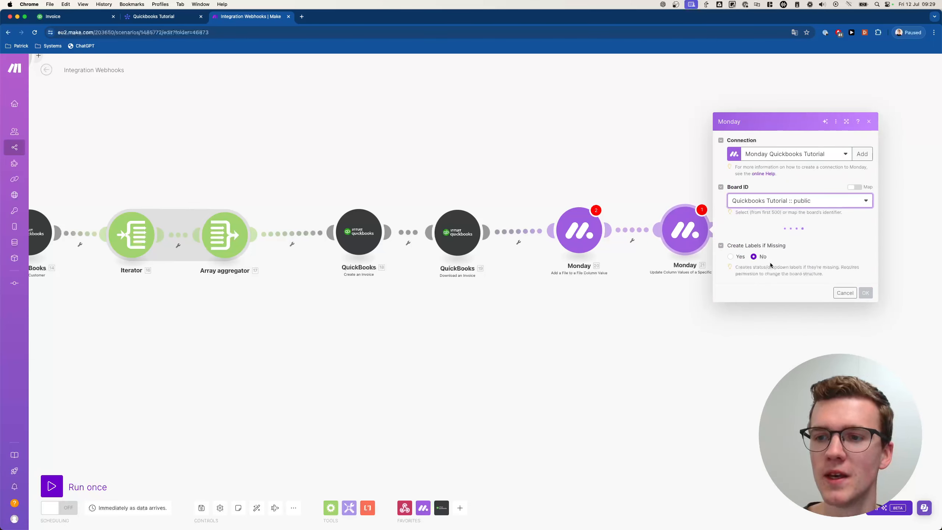
click(854, 222)
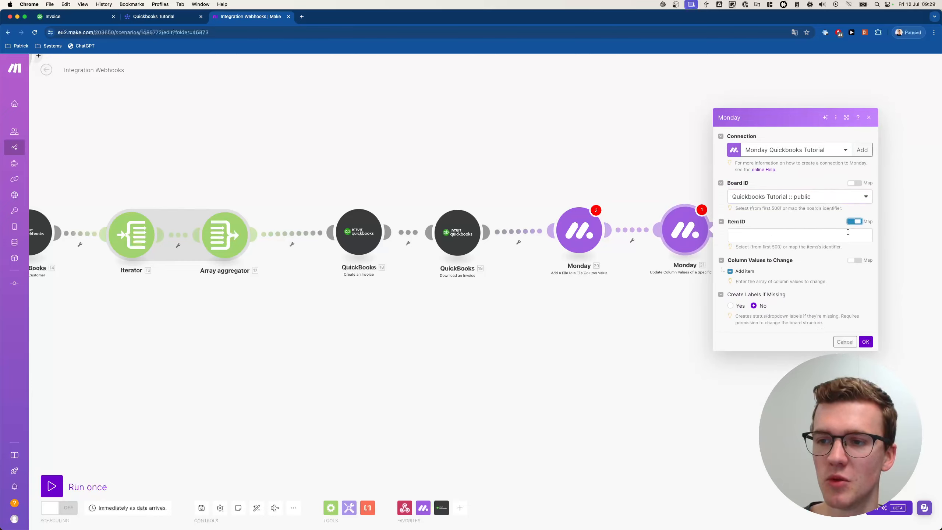
click(847, 235)
scroll(676, 293, down, 10)
scroll(677, 294, down, 10)
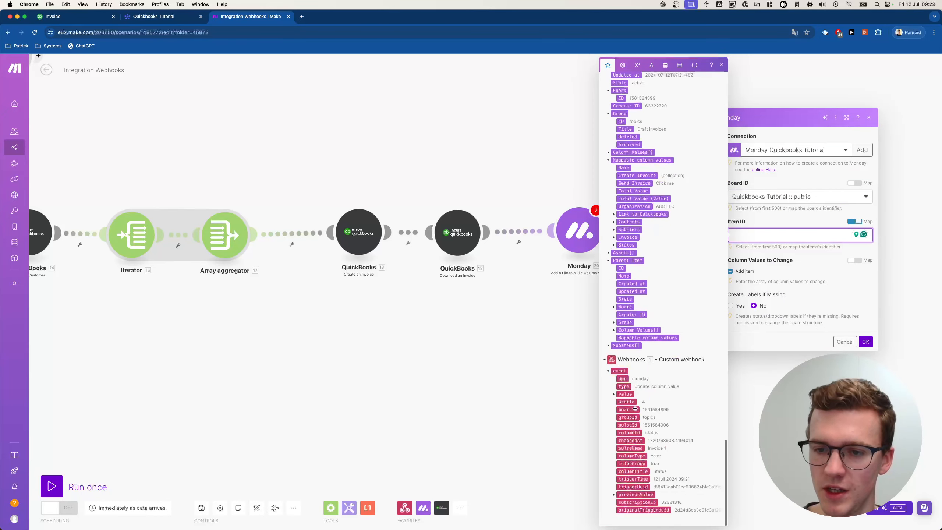
click(628, 425)
- Add the Status column as a value to update, set by Label
click(745, 271)
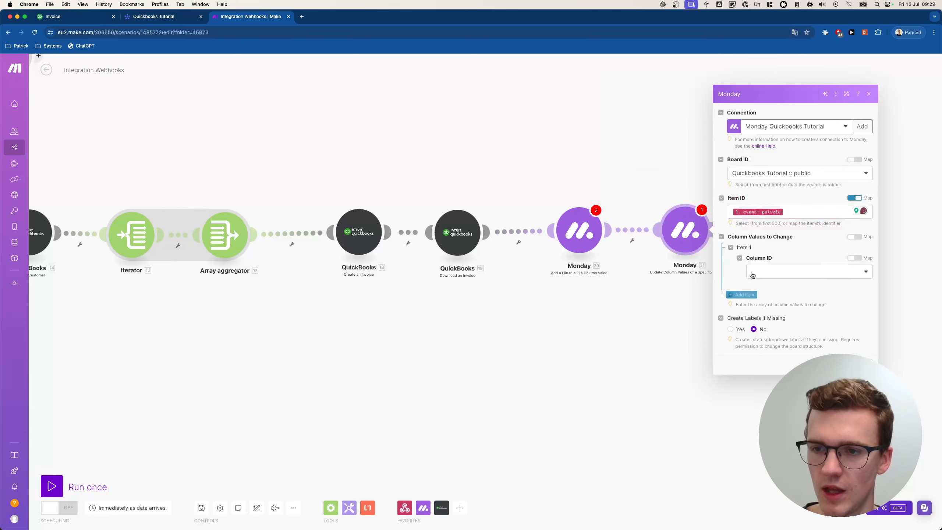
click(767, 270)
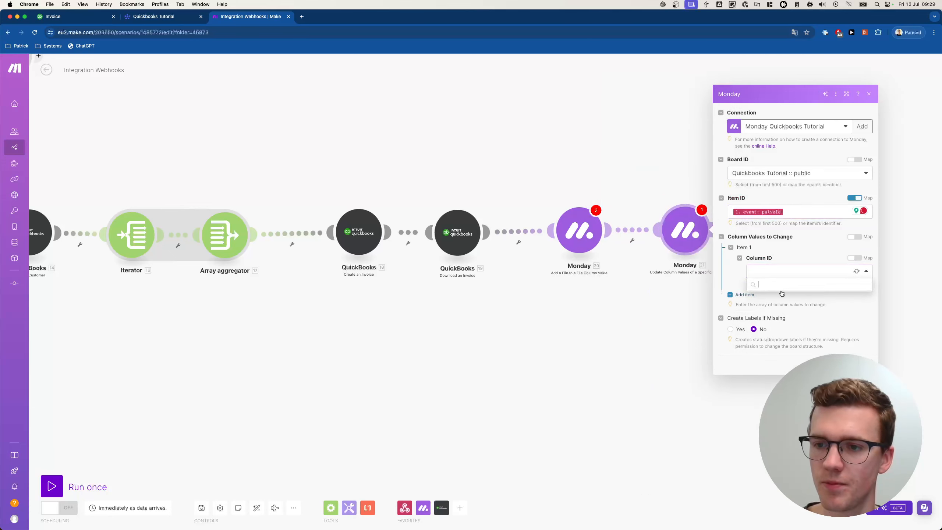
click(759, 330)
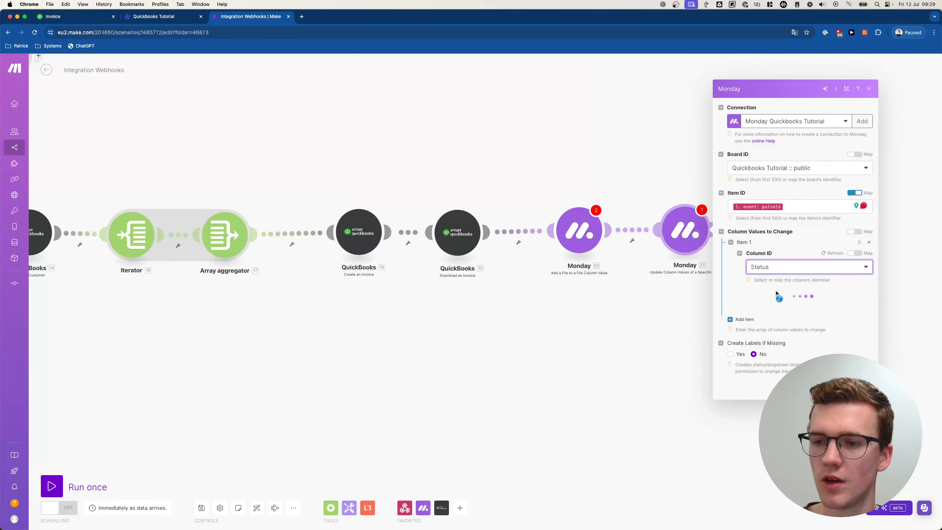
click(779, 297)
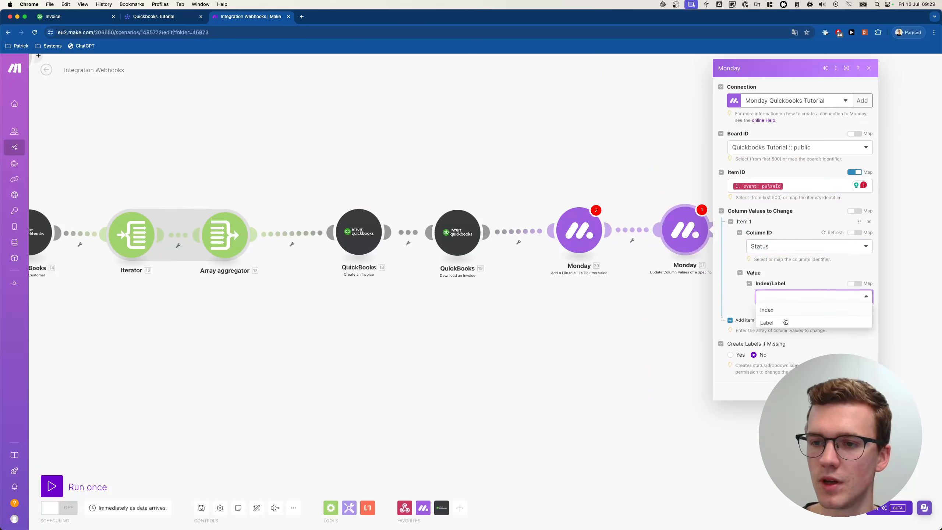
click(780, 321)
click(780, 325)
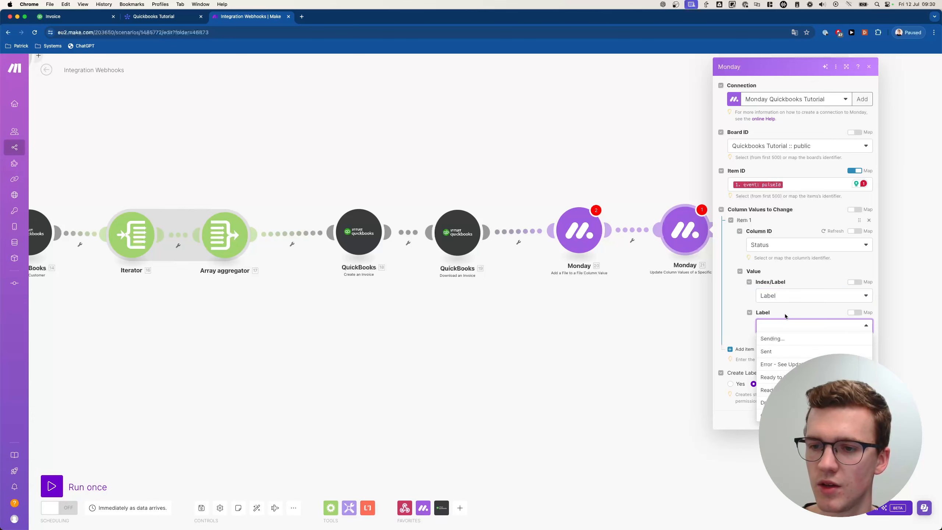
- Add a new 'Created' label to the Status options from Invoice 1's status cell
click(154, 16)
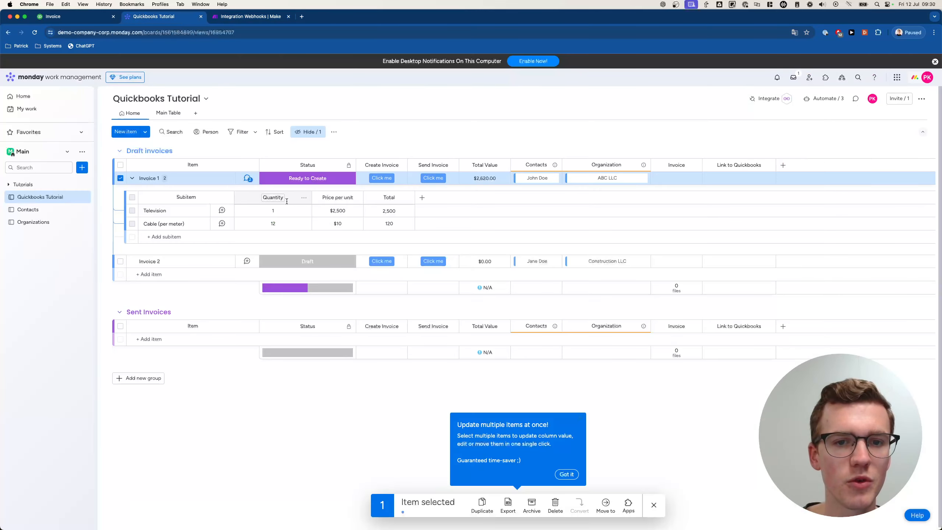
click(282, 178)
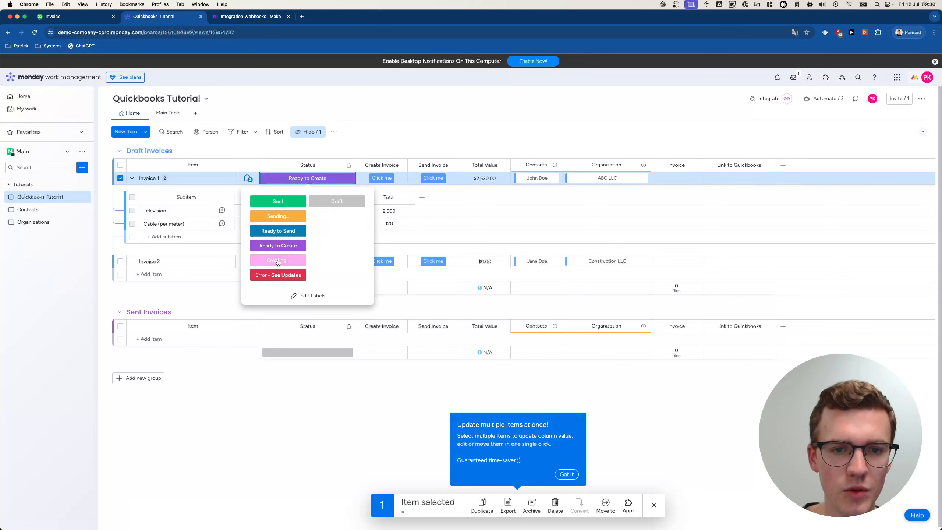
click(300, 296)
text(Created)
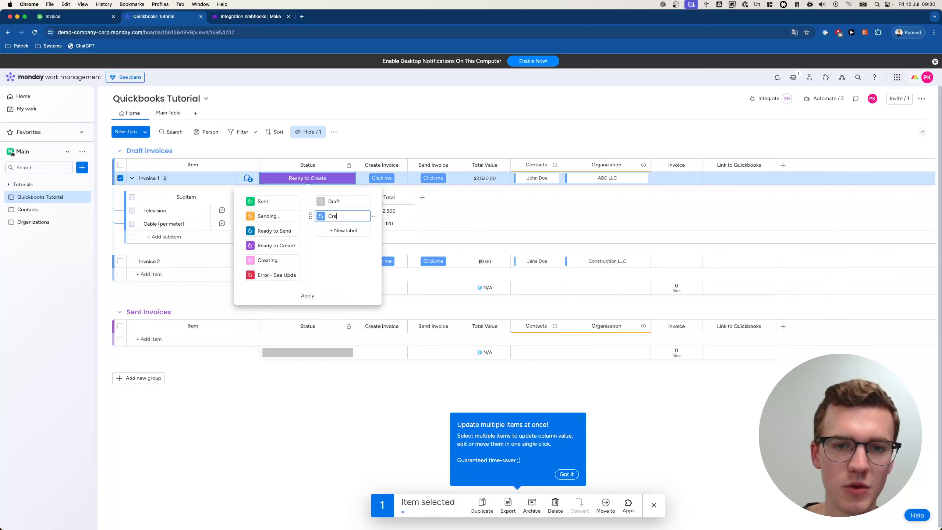
click(320, 297)
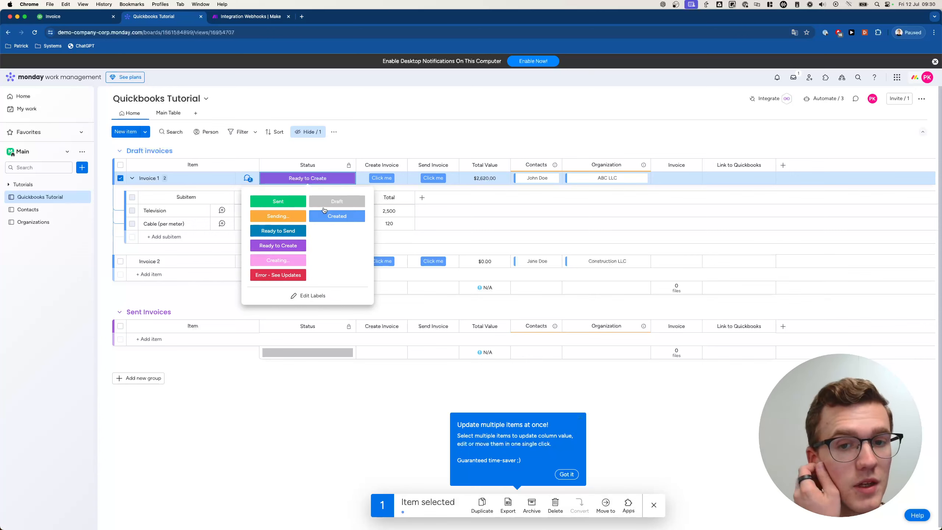
- Move the Created label to the bottom of the status list, apply, and return to Make
click(303, 296)
drag(311, 215, 251, 277)
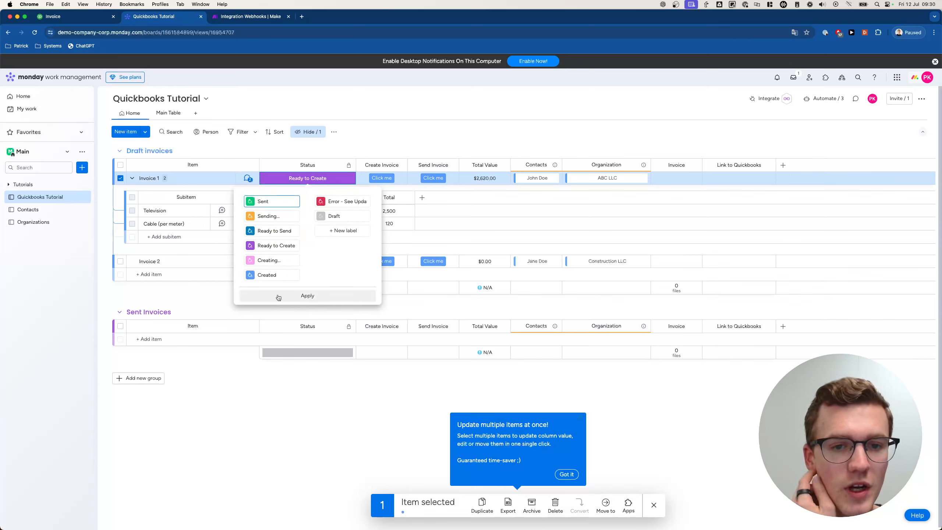
click(308, 296)
key(ctrl+Tab)
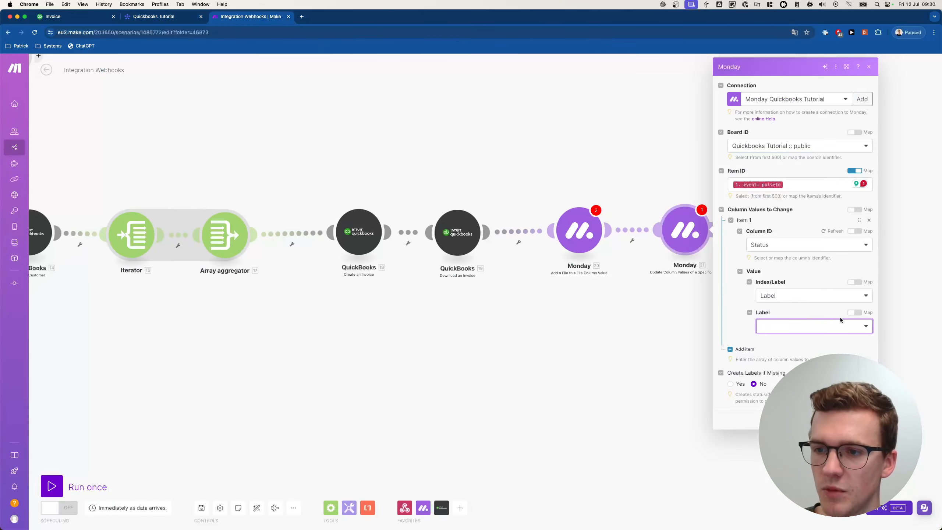
- Refresh the label options and set the Monday module's Status label to Created
click(809, 325)
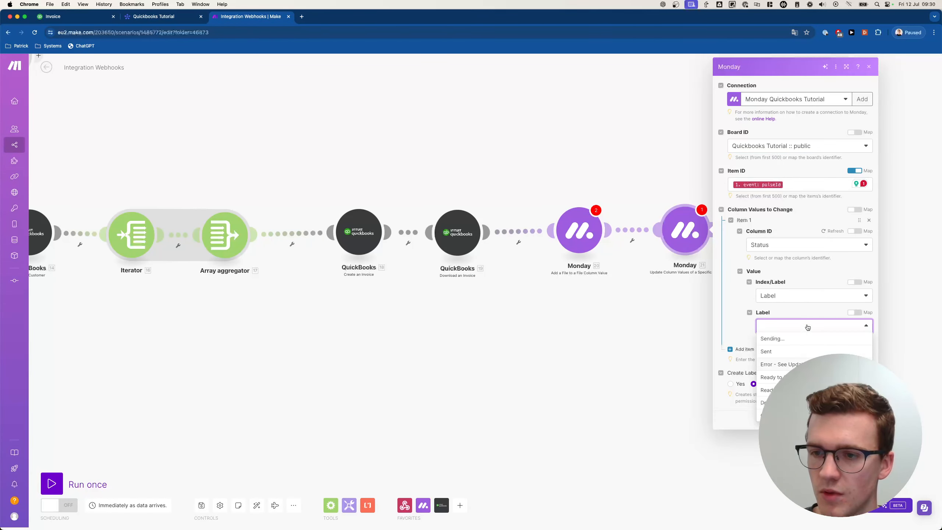
click(840, 276)
click(834, 232)
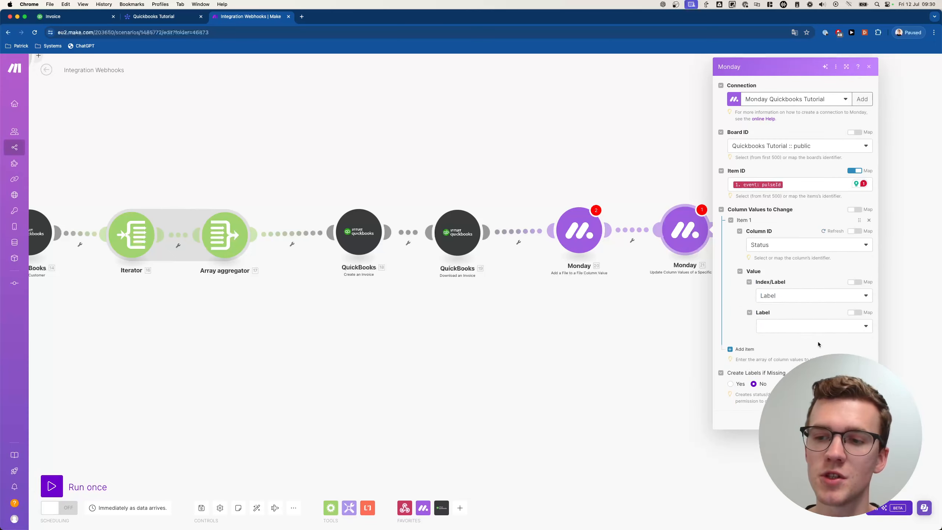
click(800, 326)
click(785, 416)
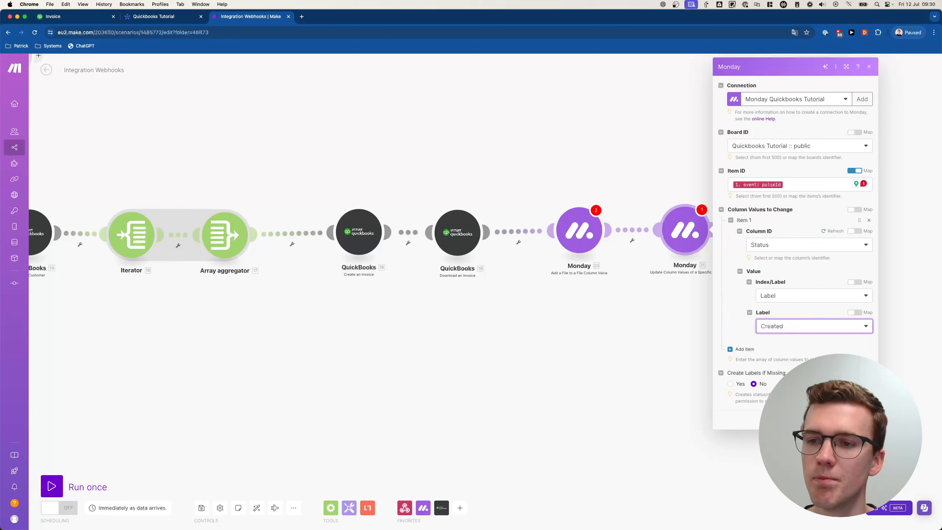
click(864, 418)
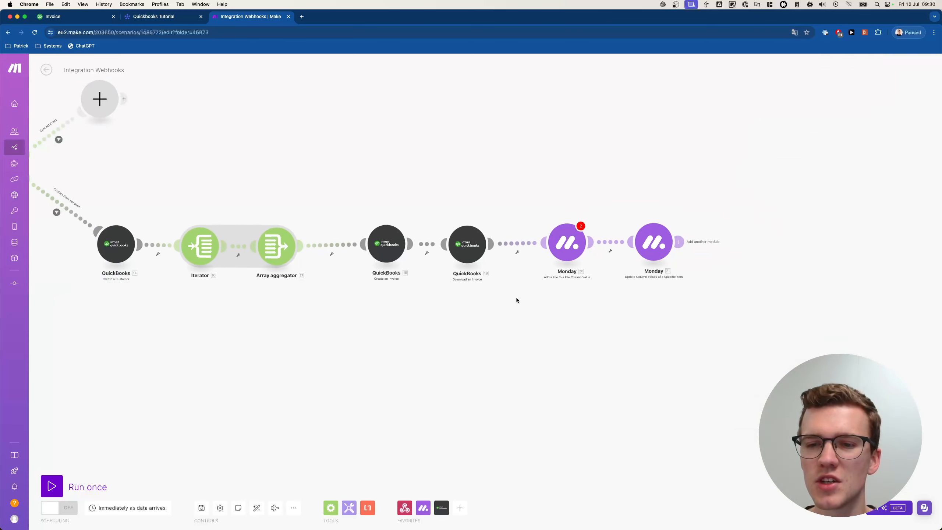
- Confirm the Add a File module's settings without changes
click(569, 248)
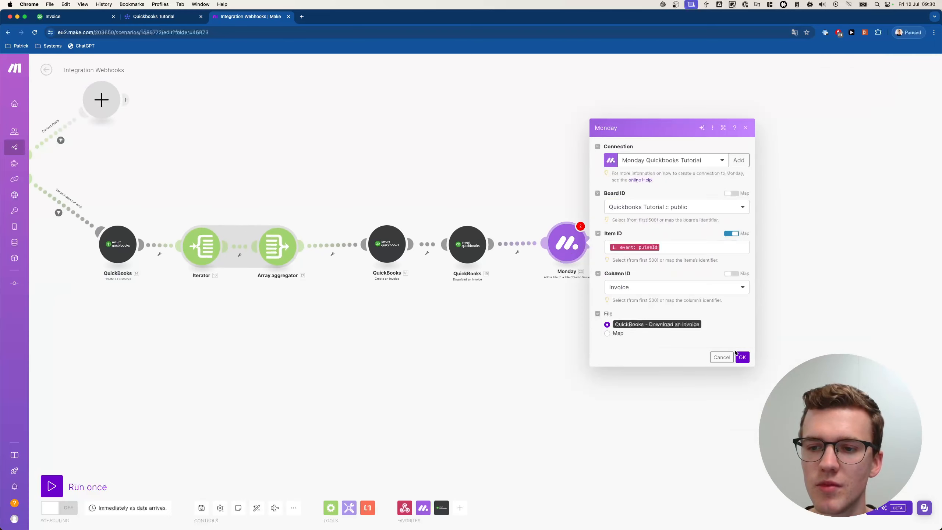
click(740, 356)
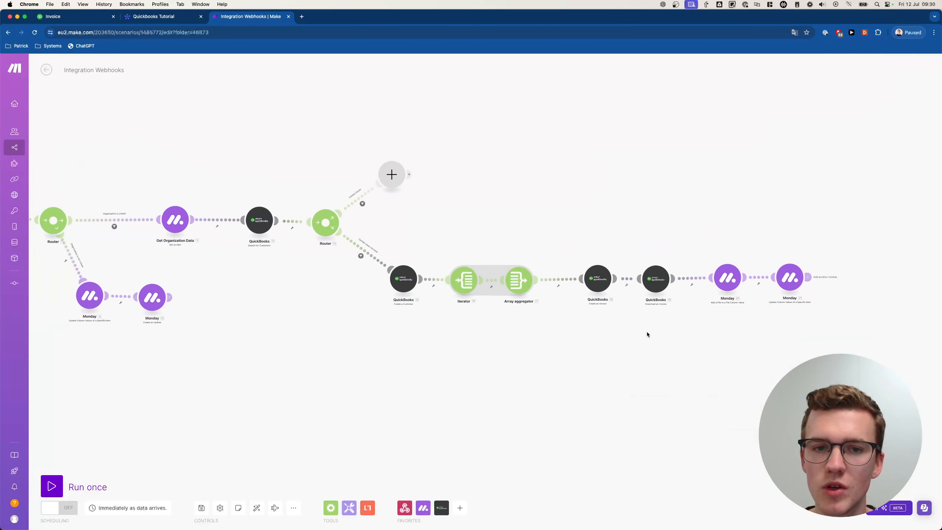
scroll(614, 325, left, 10)
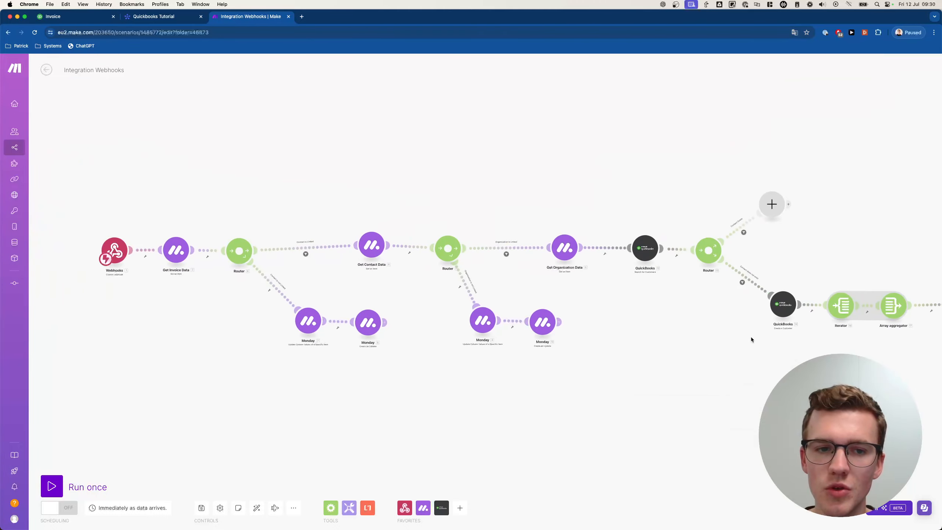
scroll(493, 320, right, 15)
- Clone the status update module, then delete the cloned copy
scroll(500, 186, up, 3)
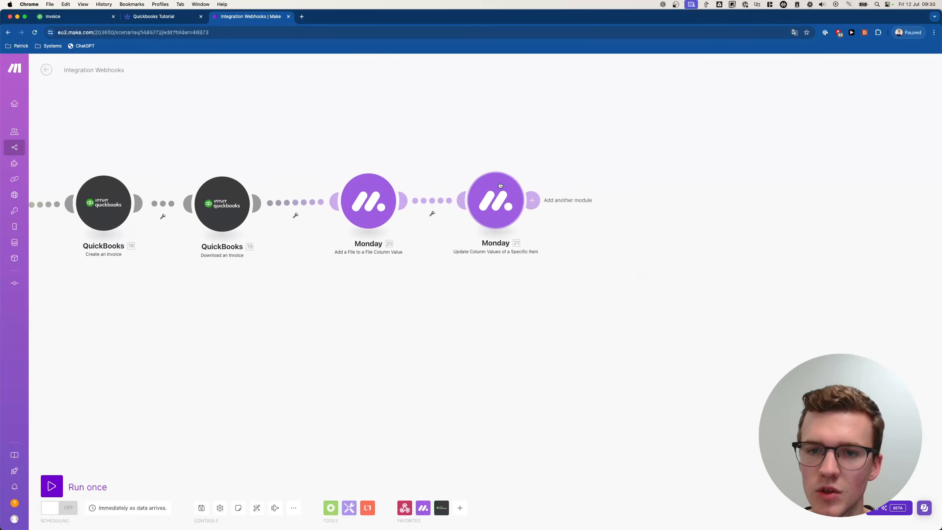
right_click(500, 185)
click(517, 246)
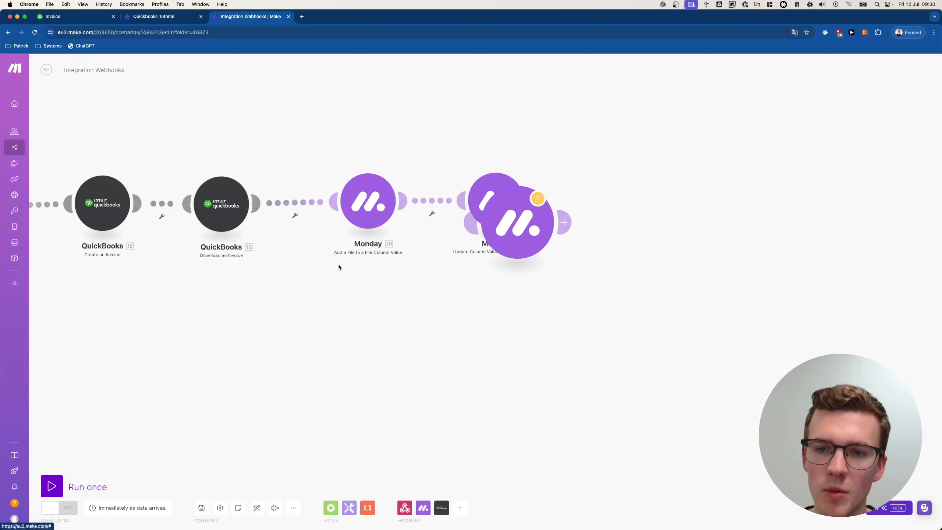
right_click(534, 229)
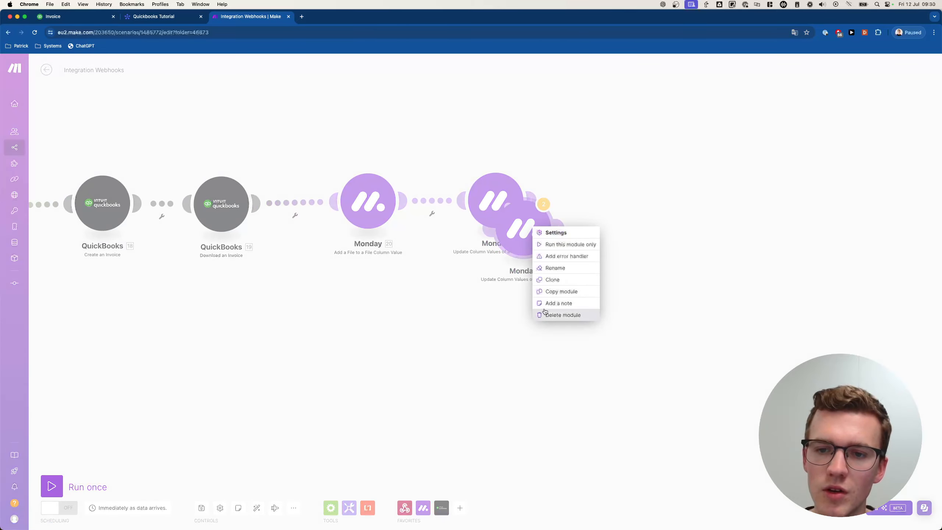
click(545, 314)
right_click(494, 215)
- Move Webhooks left and unlink it from Get Invoice Data to make room
scroll(373, 274, down, 1)
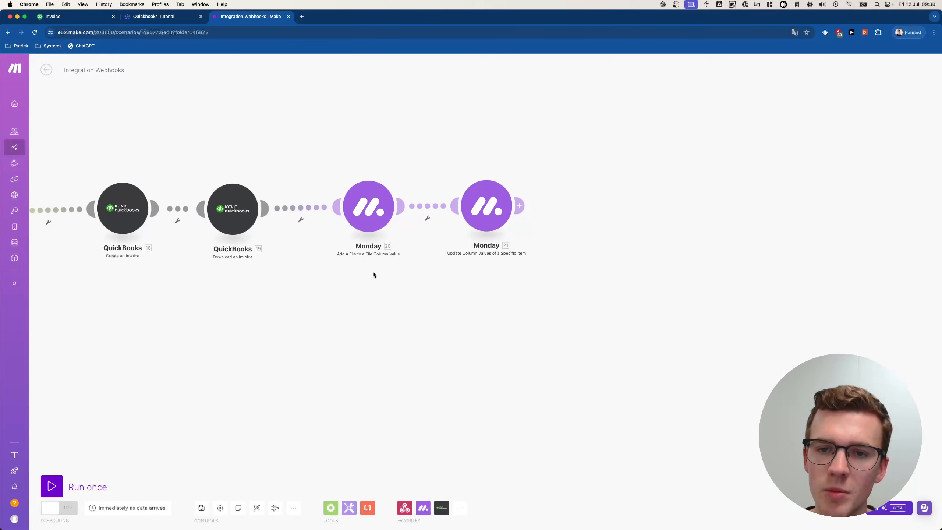
scroll(374, 274, left, 15)
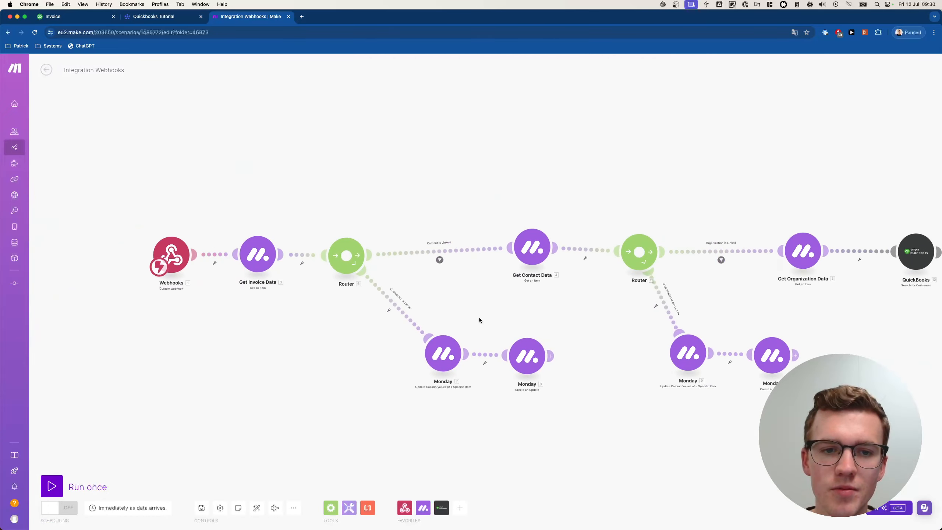
scroll(371, 315, left, 4)
scroll(262, 311, up, 3)
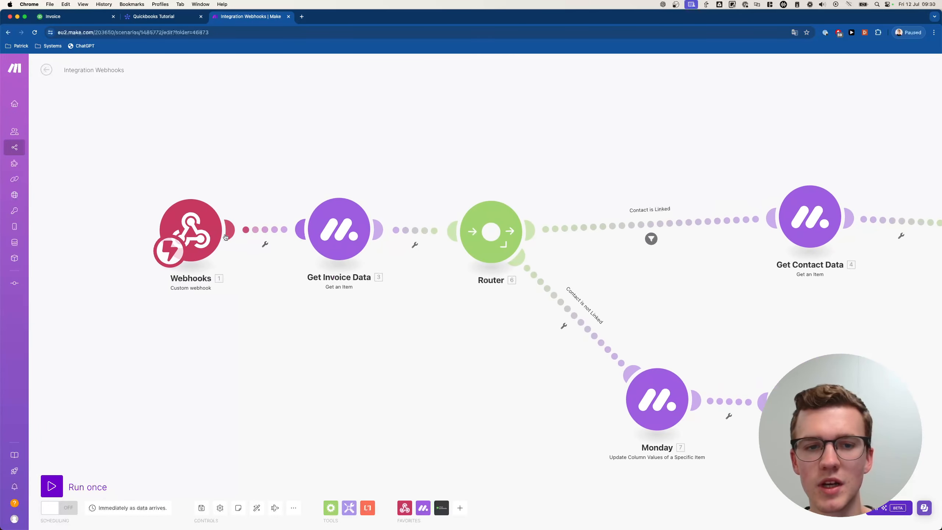
drag(215, 237, 42, 236)
drag(148, 254, 508, 281)
right_click(512, 263)
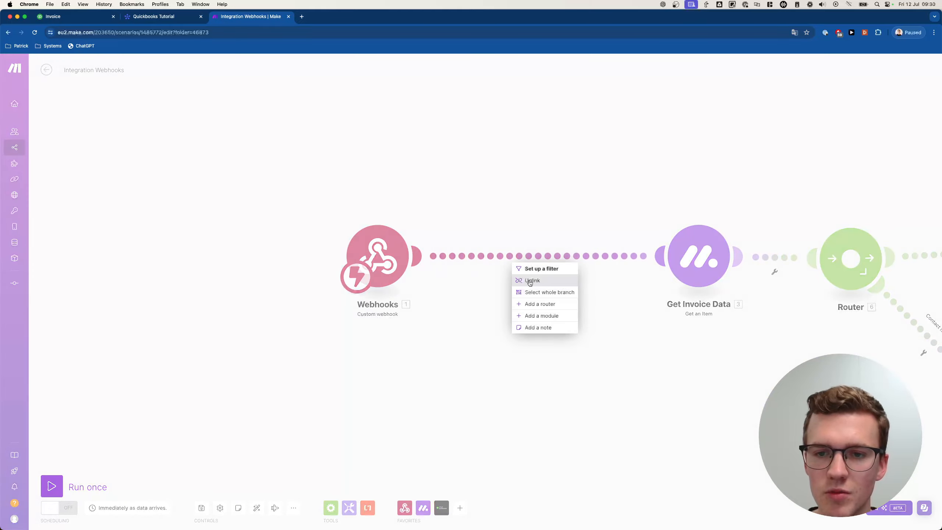
click(530, 281)
right_click(517, 267)
click(487, 251)
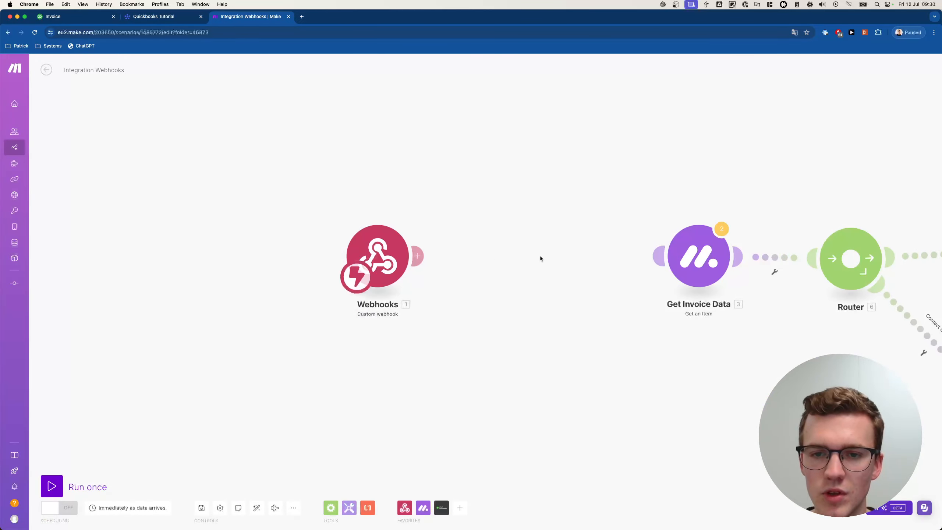
right_click(758, 257)
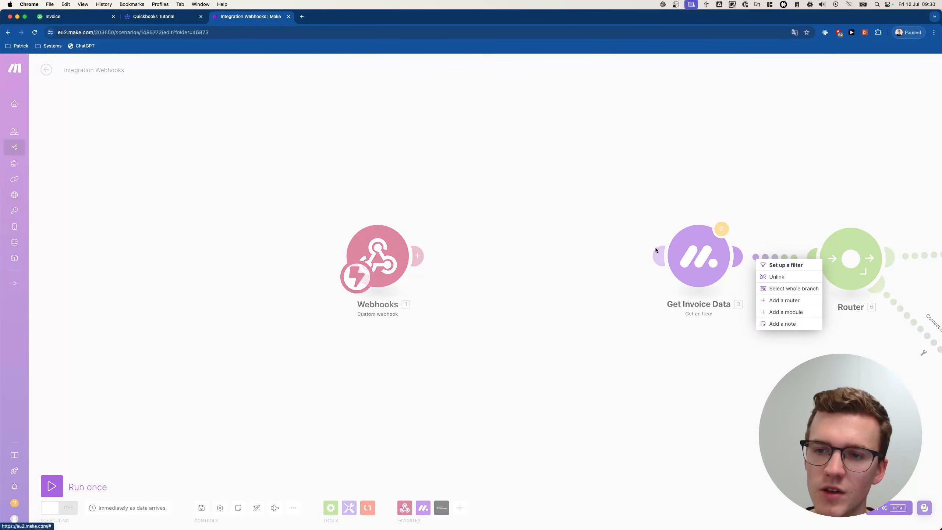
click(503, 245)
- Paste the copied Monday module and link it between Webhooks and Get Invoice Data
right_click(503, 246)
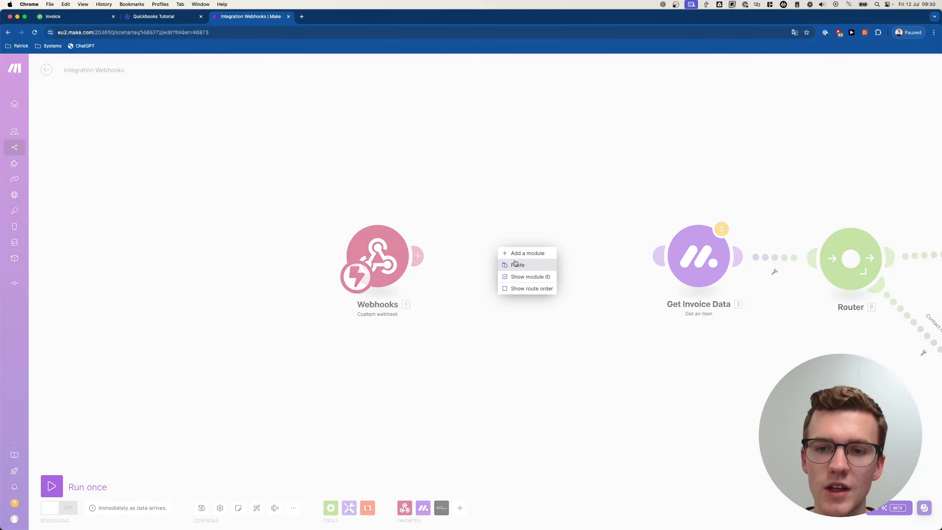
click(516, 266)
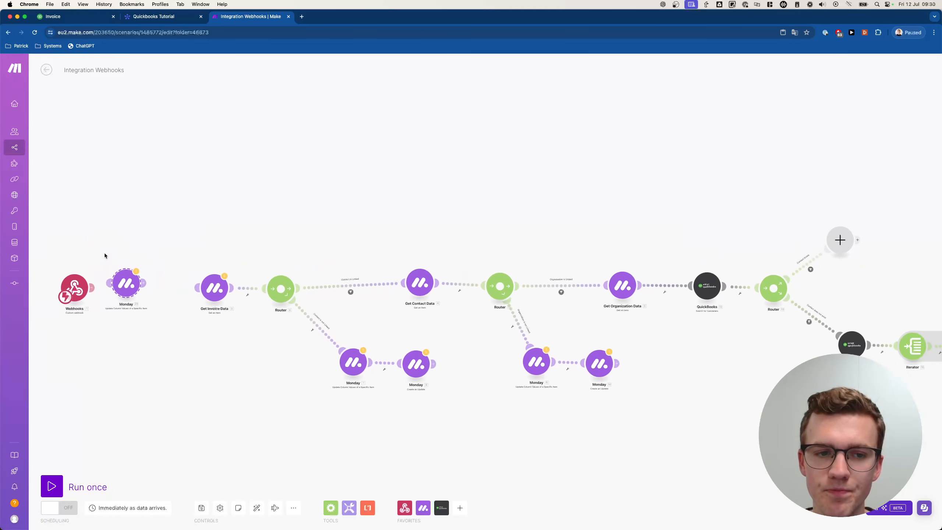
scroll(271, 231, up, 5)
drag(323, 270, 295, 279)
drag(402, 271, 548, 293)
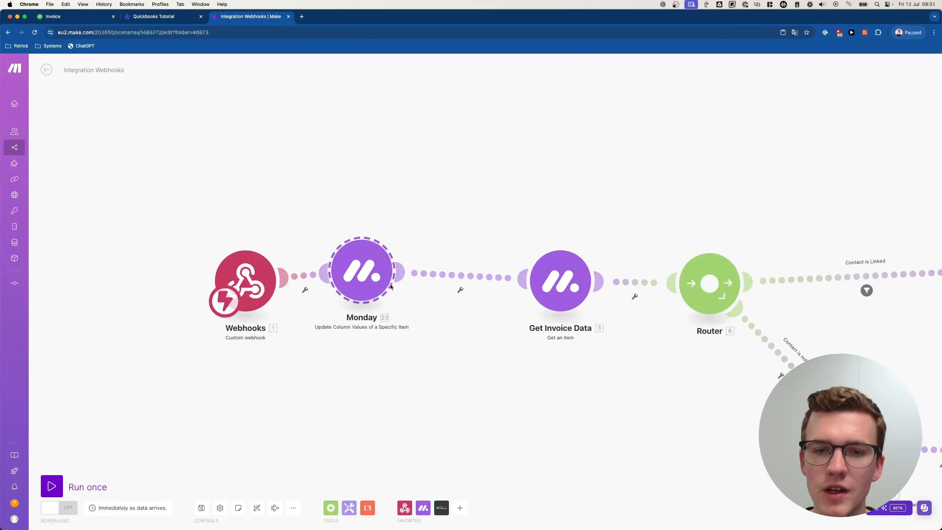
- Change Monday module [23]'s Status label from Created to Creating... and confirm
drag(390, 288, 421, 301)
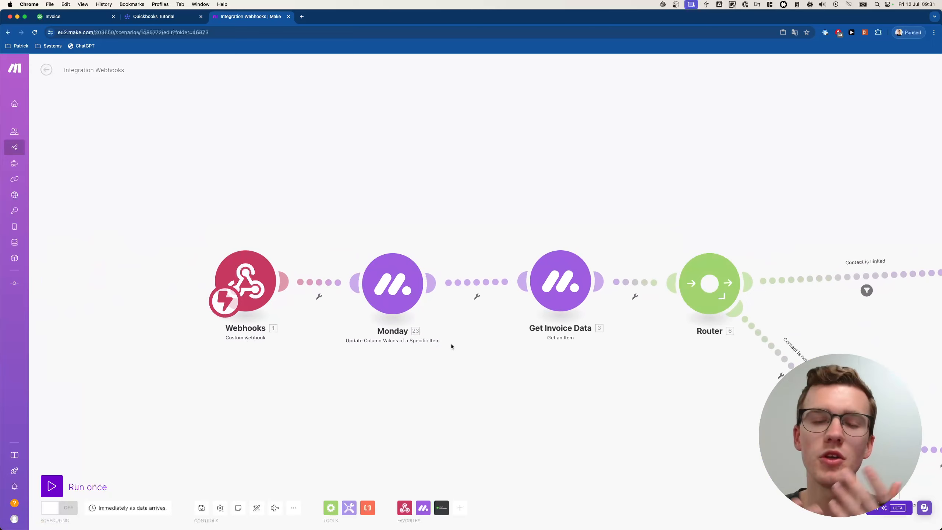
click(393, 291)
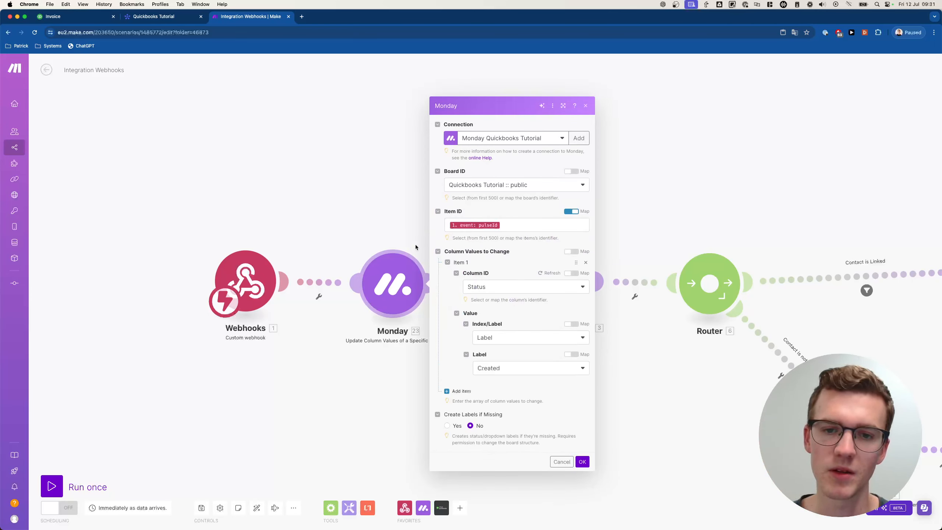
click(517, 373)
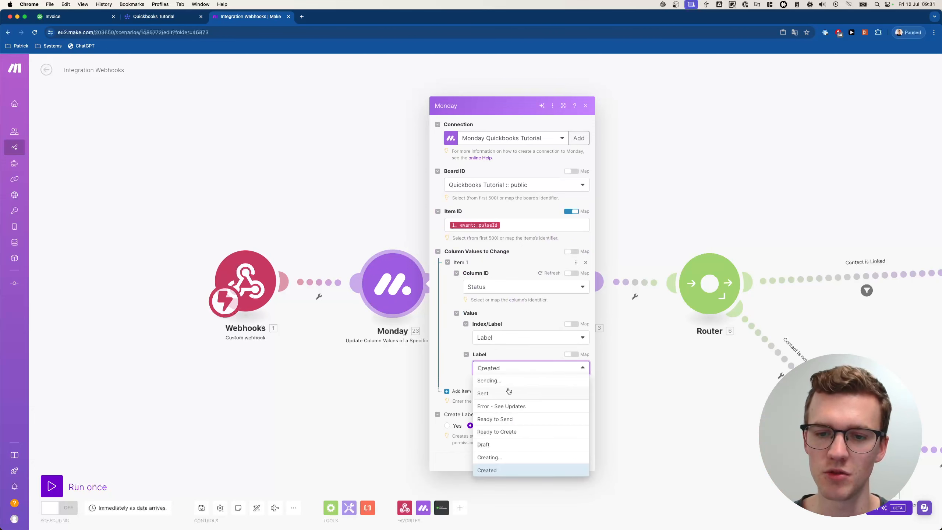
click(506, 458)
click(580, 461)
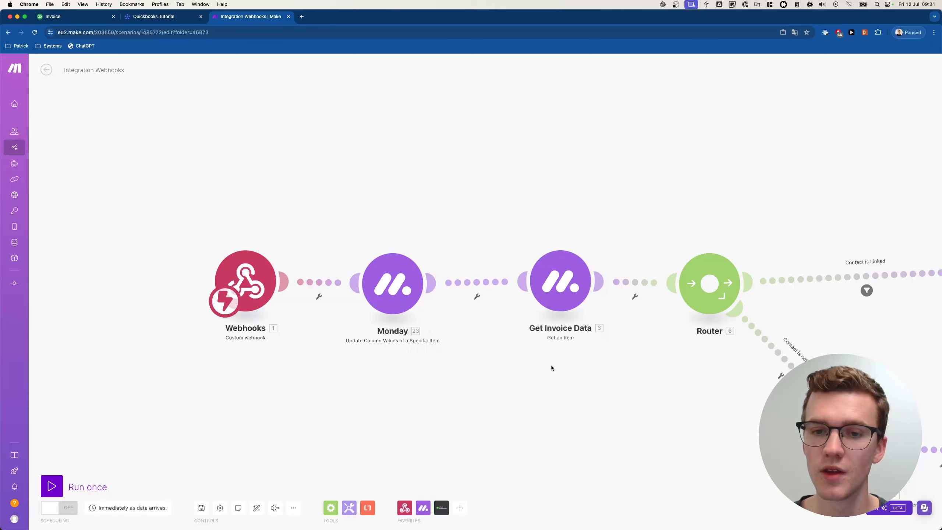
scroll(547, 373, down, 1)
drag(805, 336, 409, 290)
scroll(668, 328, down, 3)
- Bring the QuickBooks branch into view and save the scenario
drag(670, 329, 365, 320)
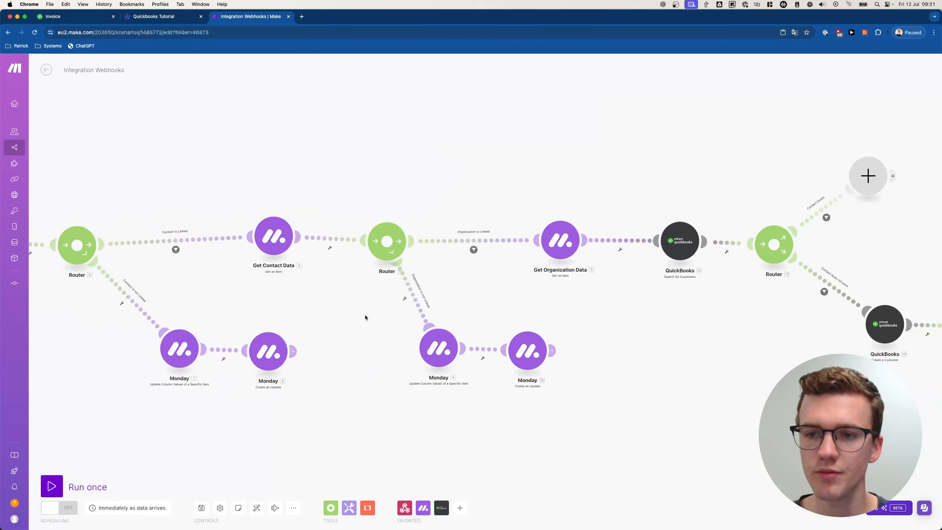
scroll(526, 321, down, 3)
drag(771, 377, 663, 377)
scroll(644, 363, up, 2)
scroll(644, 362, up, 2)
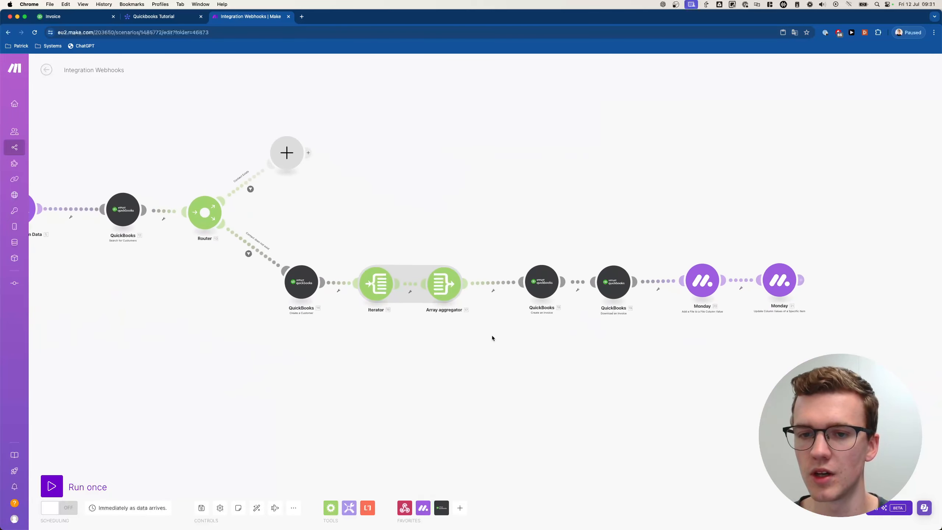
click(202, 508)
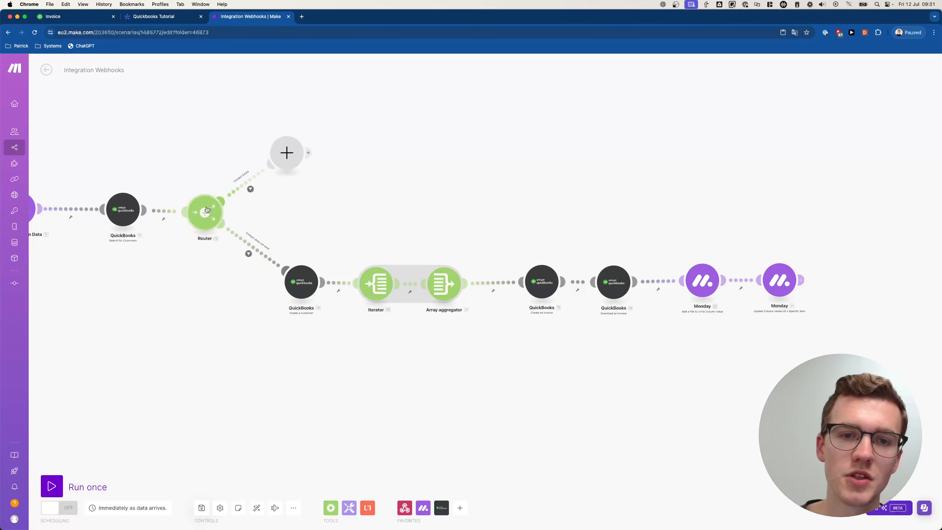
- Duplicate the lower route's Iterator-to-Monday modules and place the copy clear of the Router
drag(837, 249, 359, 329)
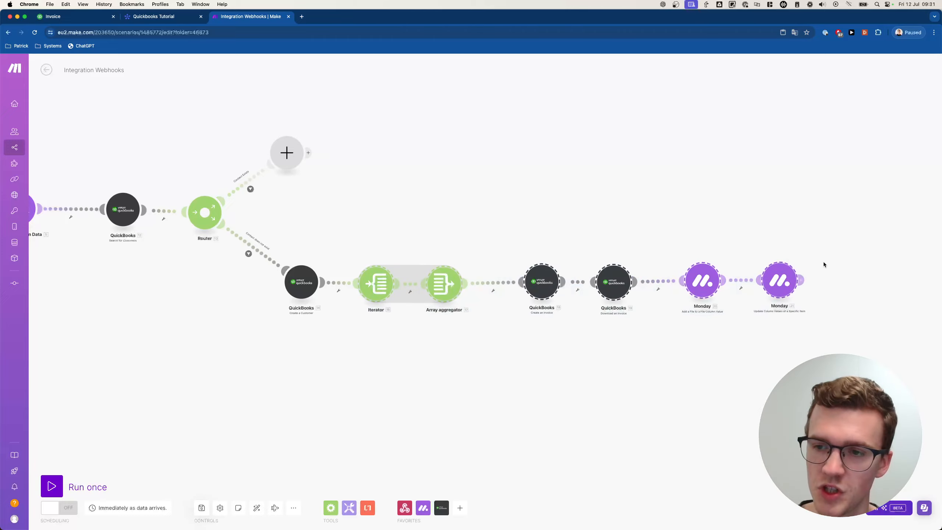
drag(835, 245, 349, 340)
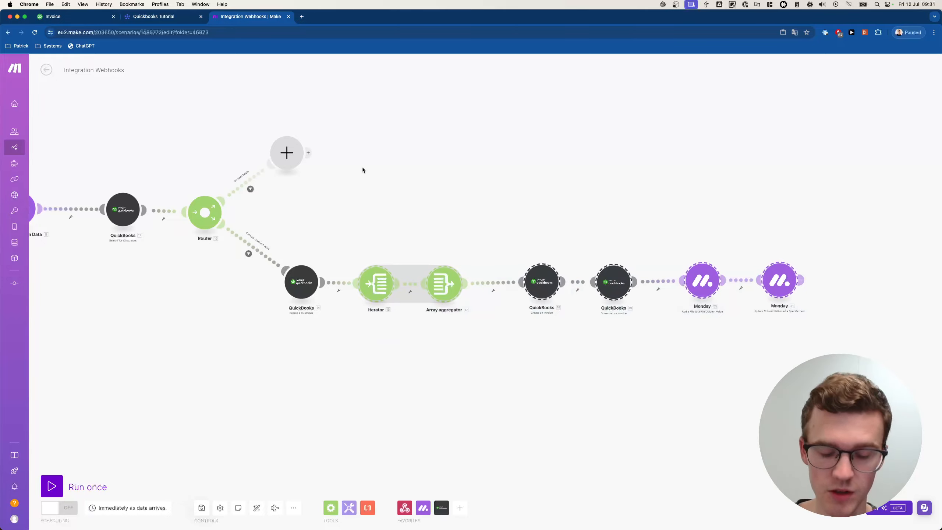
key(super+v)
drag(670, 224, 417, 242)
scroll(418, 246, up, 3)
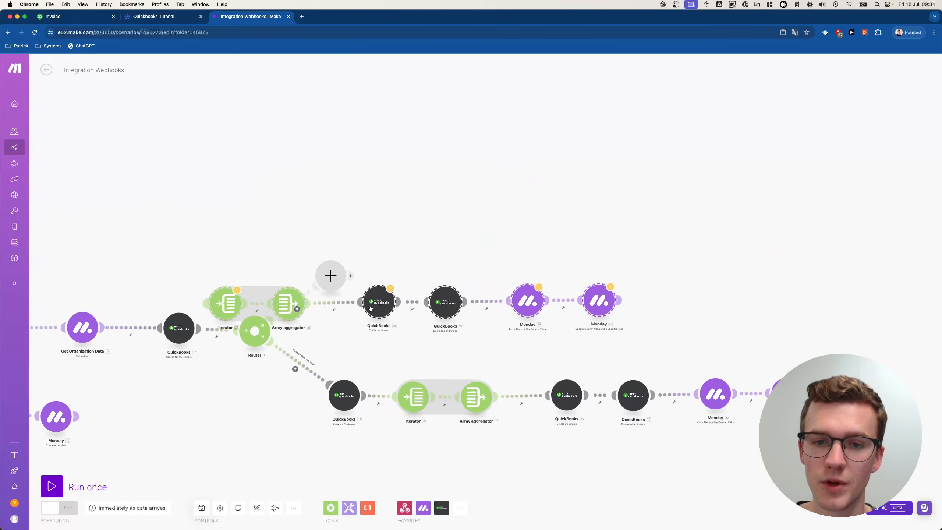
drag(381, 306, 563, 278)
click(446, 219)
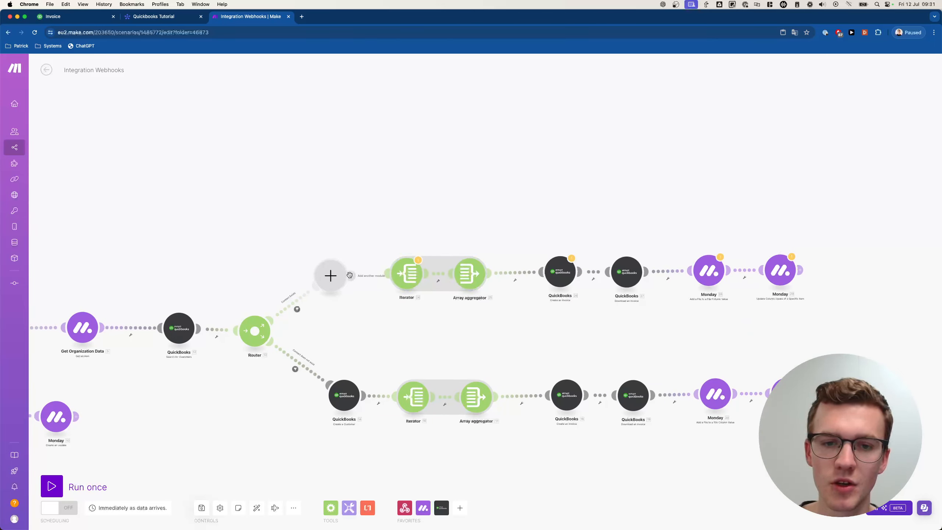
- Connect the upper route to the pasted Iterator and delete the empty placeholder module
drag(350, 276, 386, 274)
right_click(346, 281)
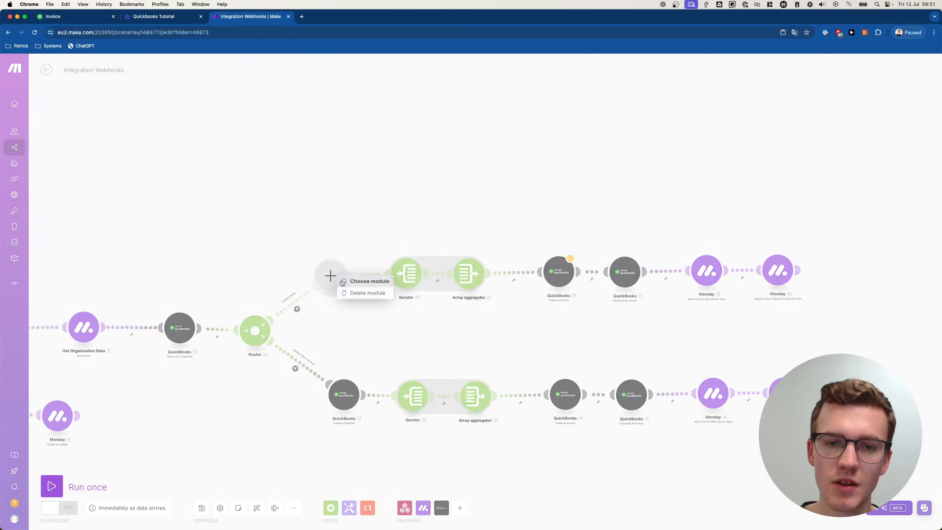
click(385, 294)
drag(371, 244, 752, 281)
- Map QuickBooks 26's Customer field to 12. Customer ID, then save the scenario
click(560, 315)
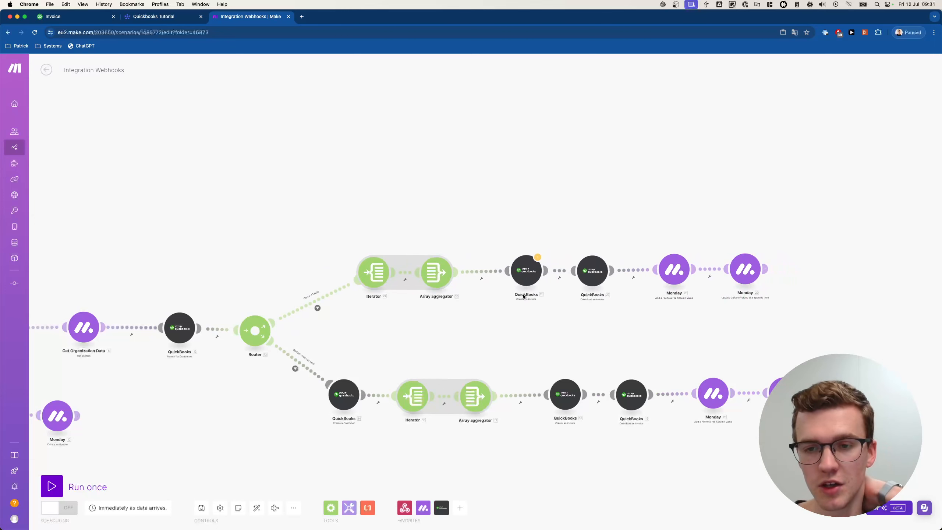
click(524, 276)
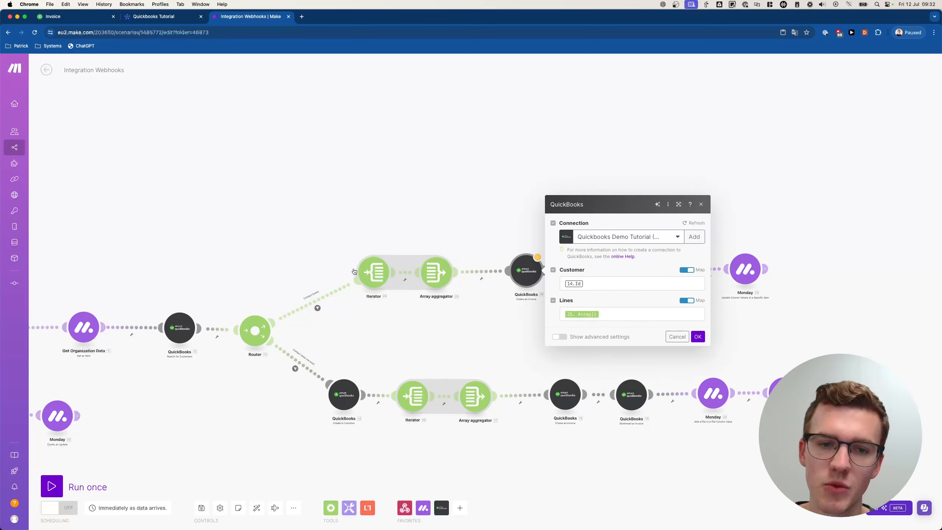
click(591, 288)
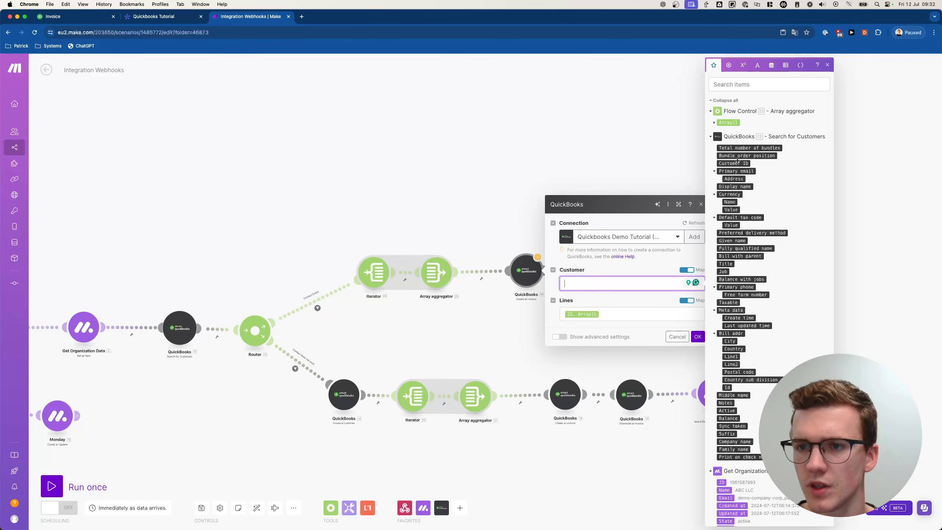
click(734, 163)
click(698, 336)
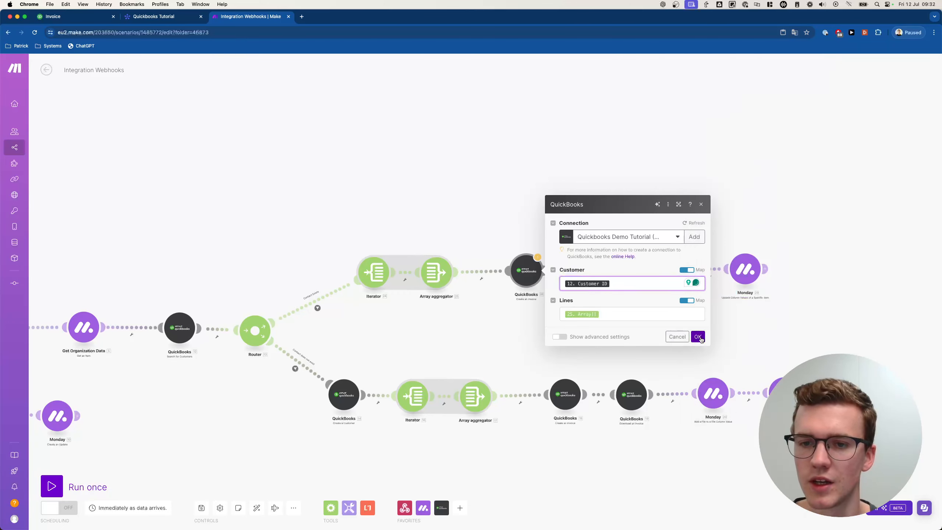
click(202, 507)
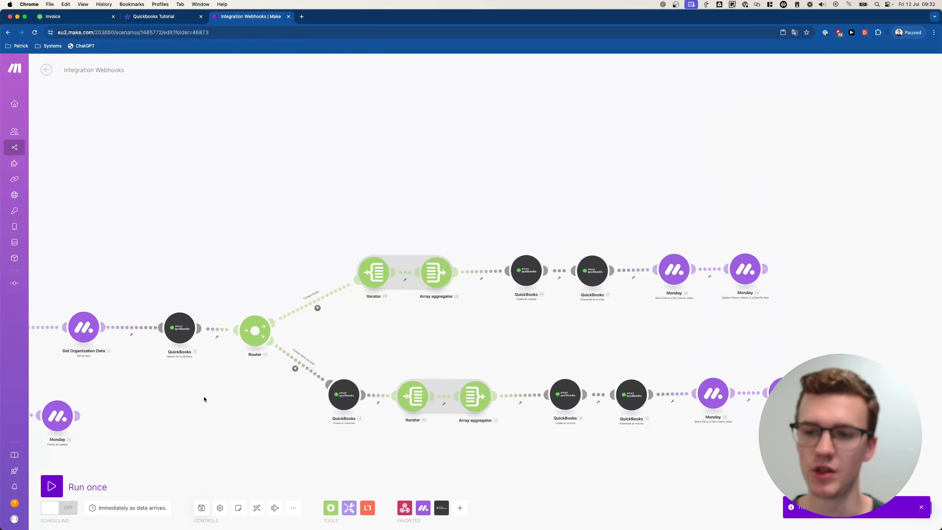
scroll(204, 399, left, 5)
- Run the scenario once with queued webhook data and reset Invoice 1's status to Draft
click(52, 486)
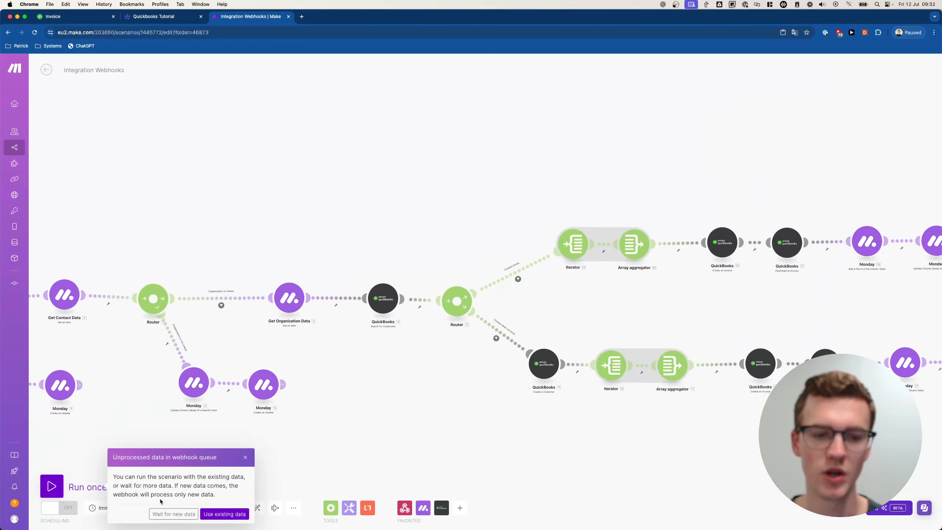
click(169, 514)
click(155, 19)
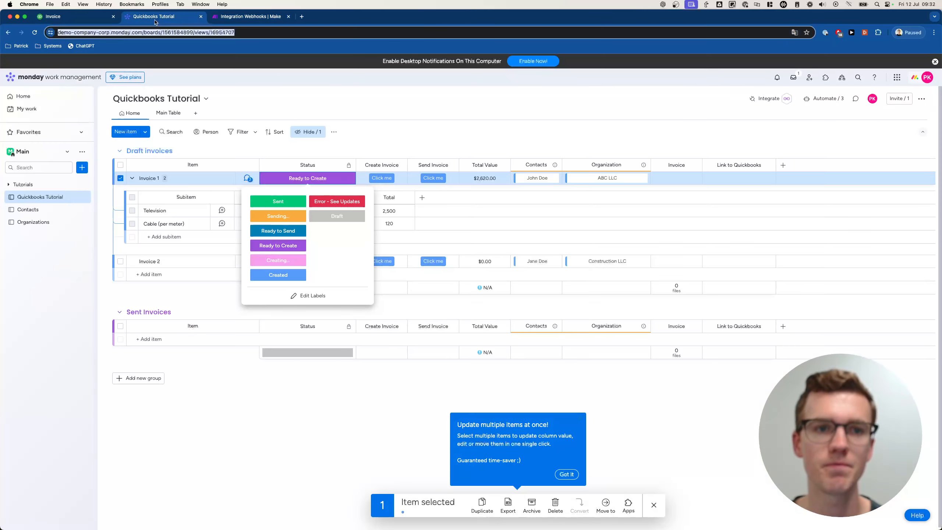
click(331, 179)
click(334, 180)
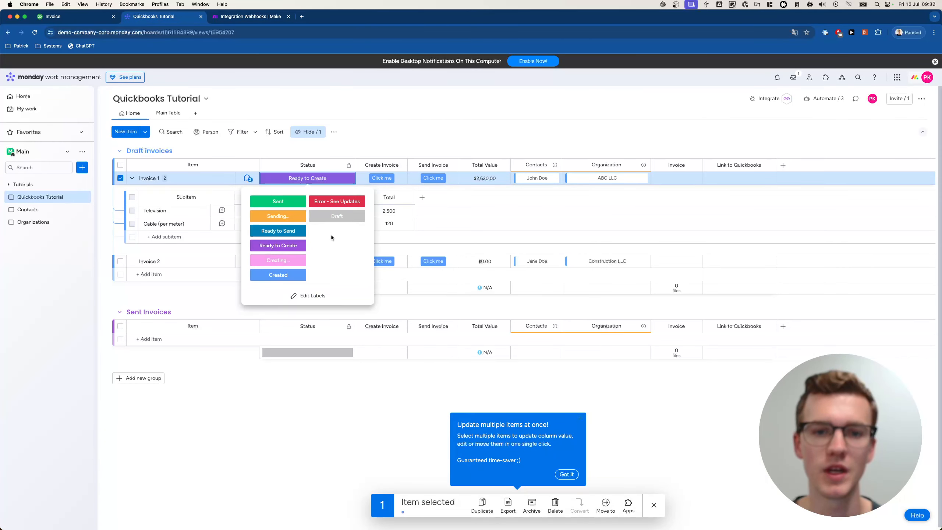
click(321, 218)
- Trigger Invoice 1's Create Invoice button, then return to the Make scenario
click(390, 181)
click(386, 180)
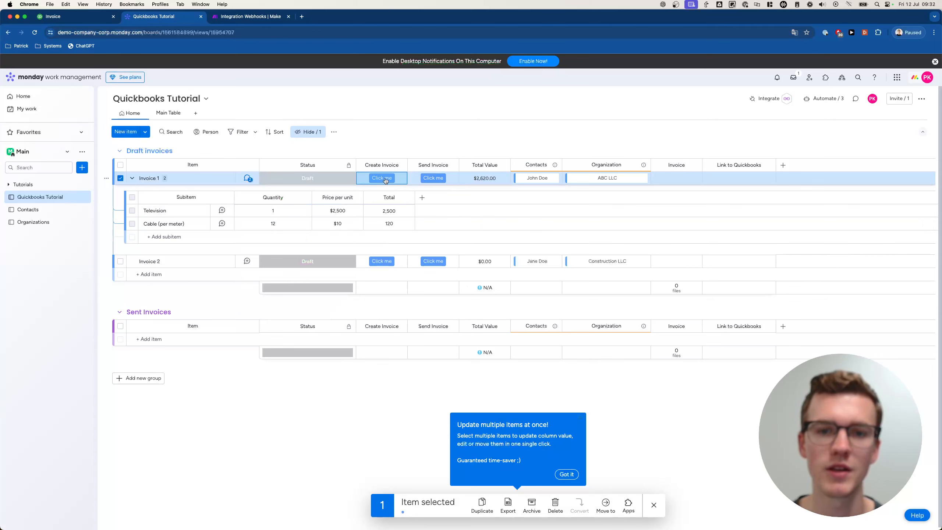
click(249, 16)
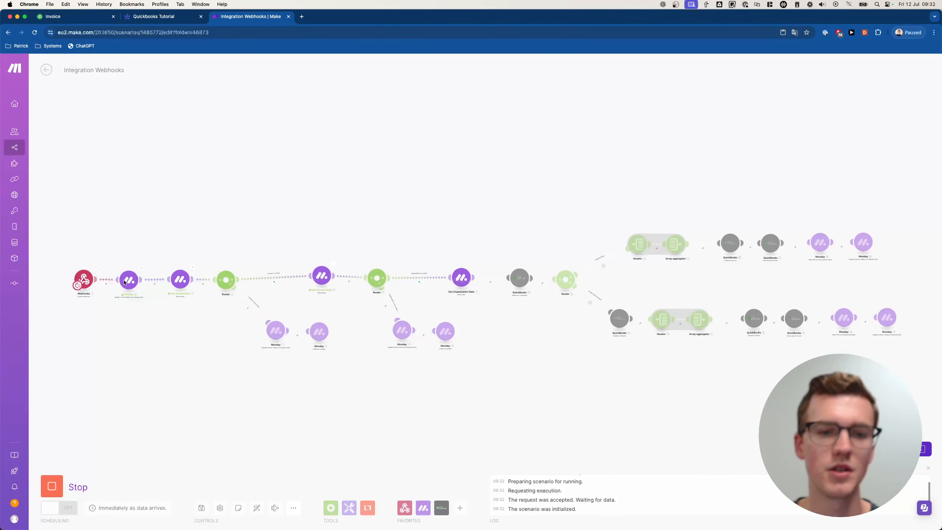
- Inspect the QuickBooks customer search output from the completed run
click(164, 16)
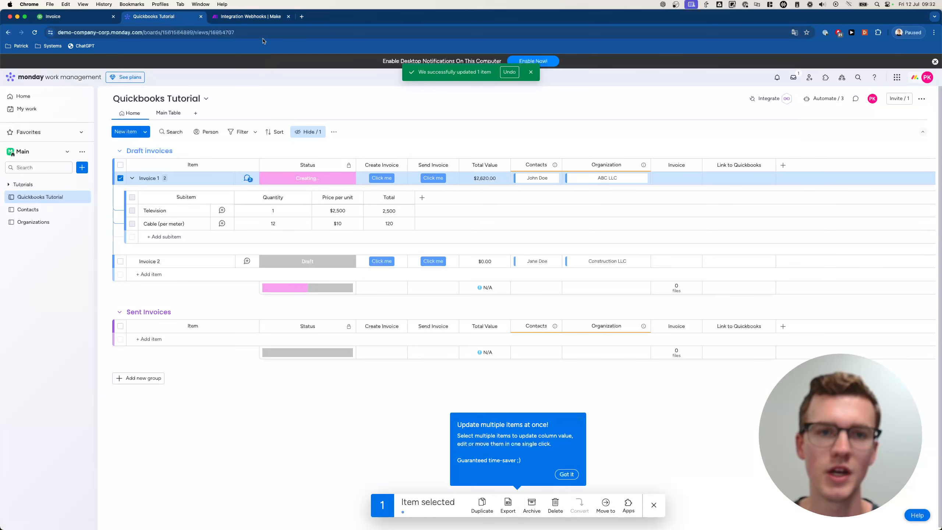
click(249, 16)
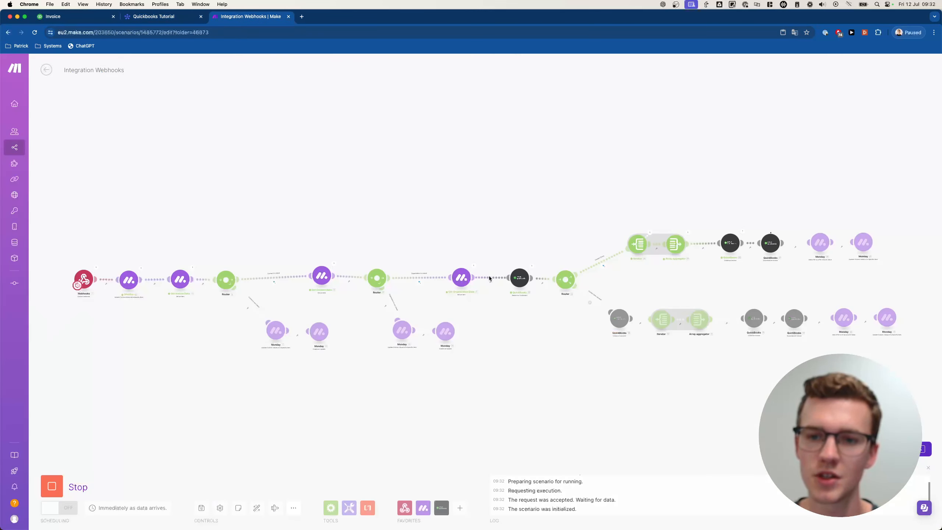
scroll(524, 277, up, 8)
drag(589, 236, 410, 271)
click(360, 286)
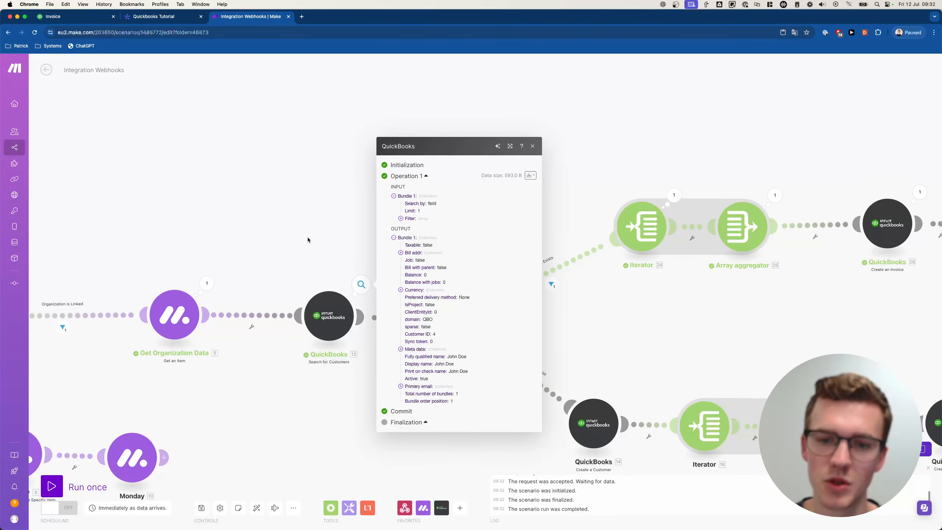
right_click(399, 219)
click(342, 210)
click(342, 210)
- Pan across to the final Monday modules, then check the monday board
drag(500, 196, 266, 219)
scroll(597, 180, down, 1)
drag(598, 180, 403, 190)
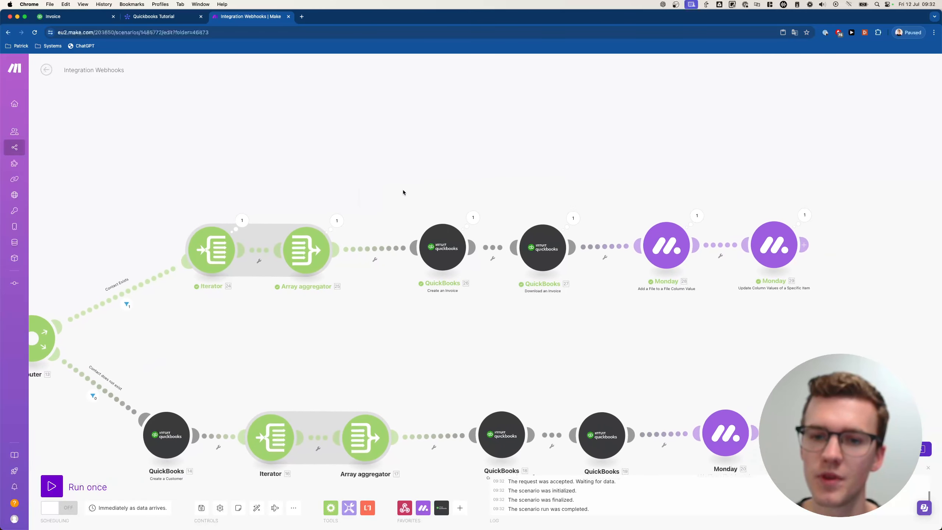
drag(585, 193, 512, 197)
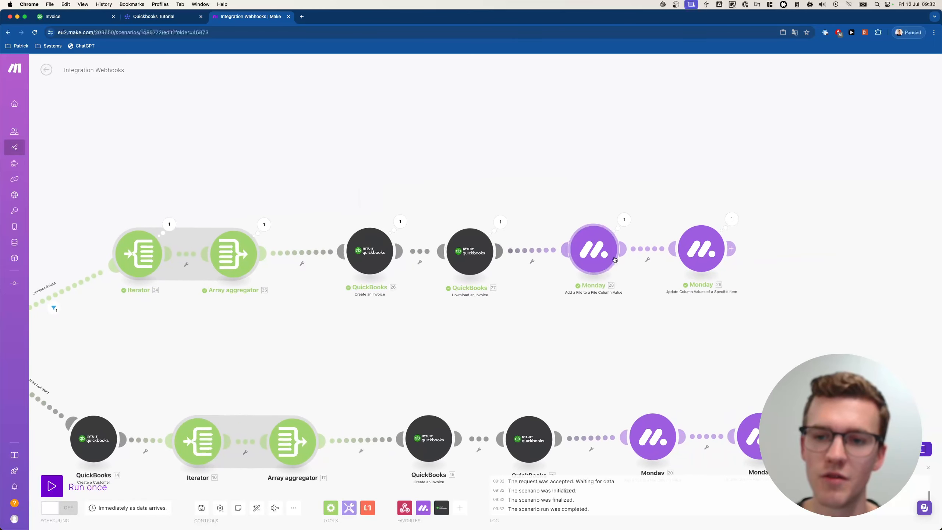
click(166, 16)
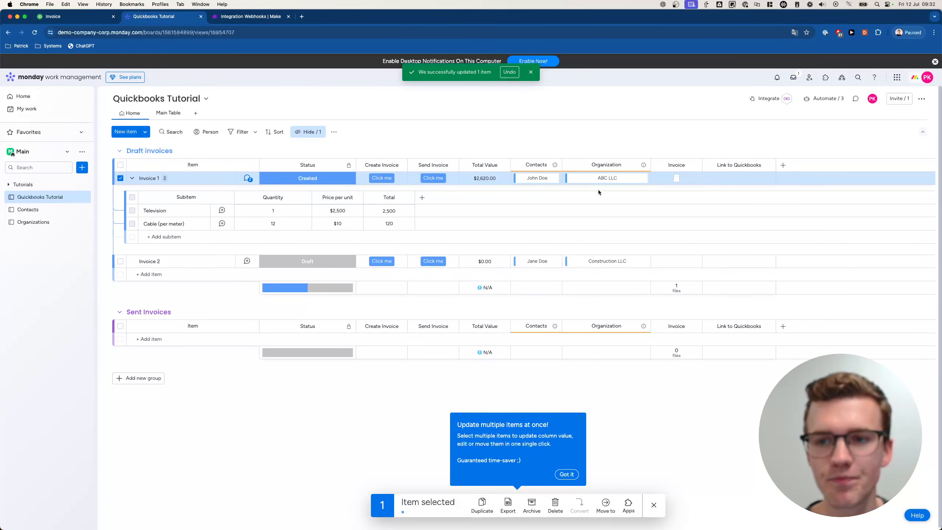
- Preview invoice_14.pdf from Invoice 1's Invoice column and scroll through it
click(674, 179)
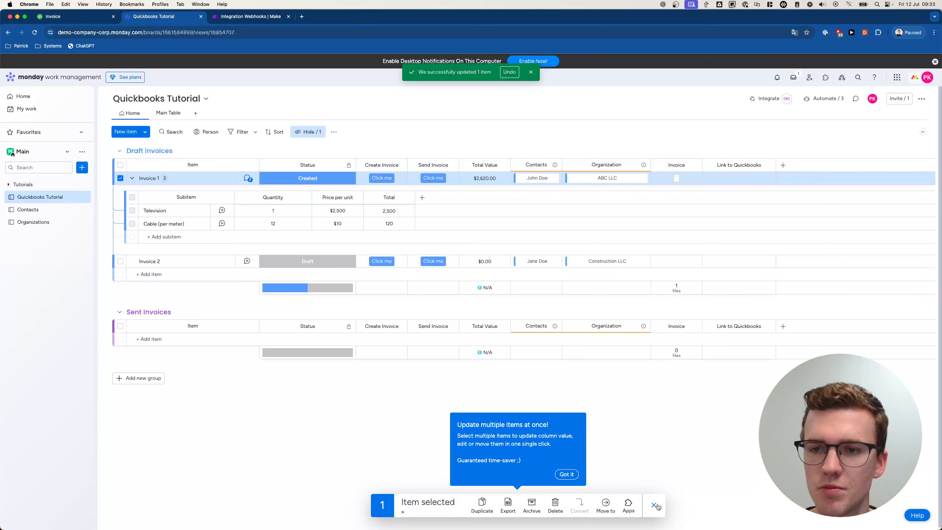
click(654, 505)
click(676, 177)
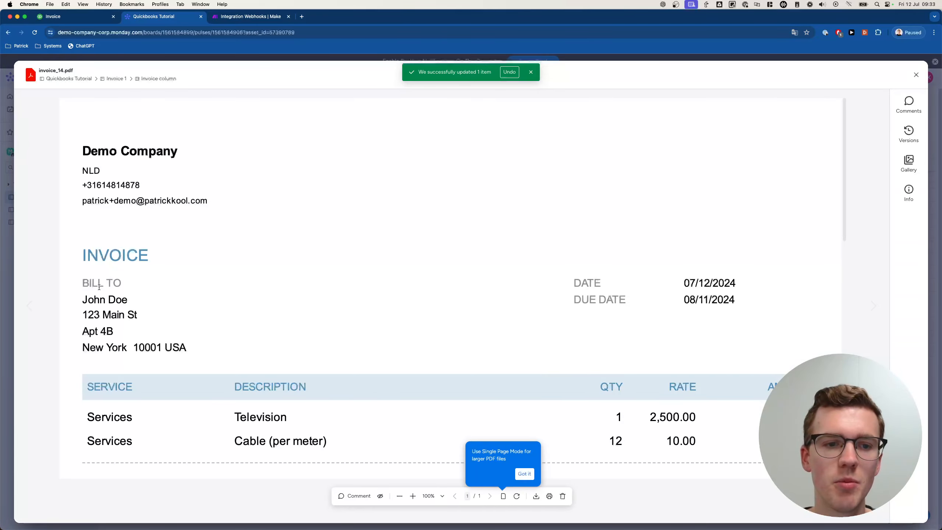
scroll(156, 329, down, 2)
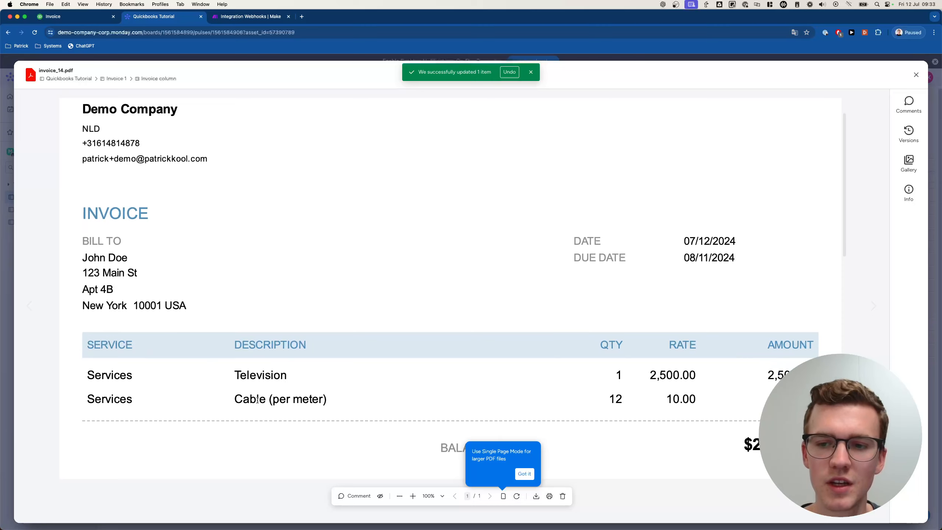
scroll(334, 409, up, 1)
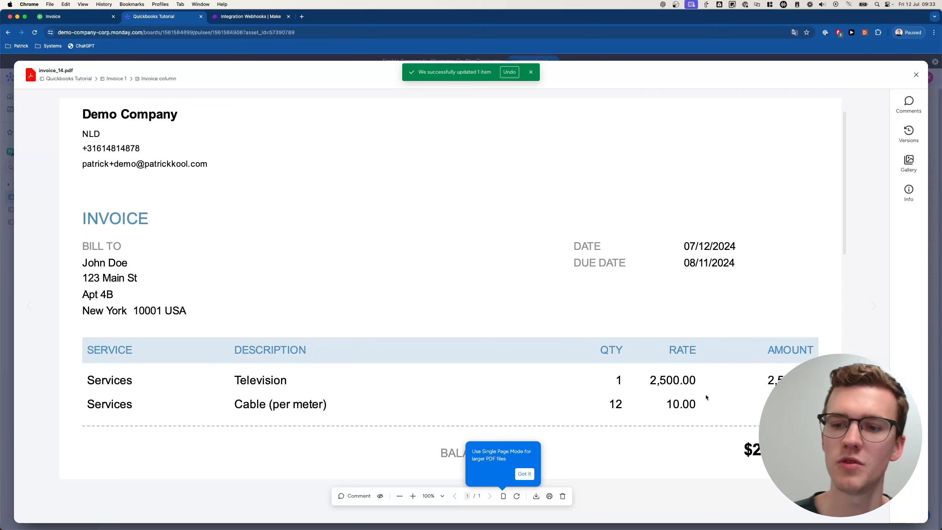
scroll(686, 403, down, 5)
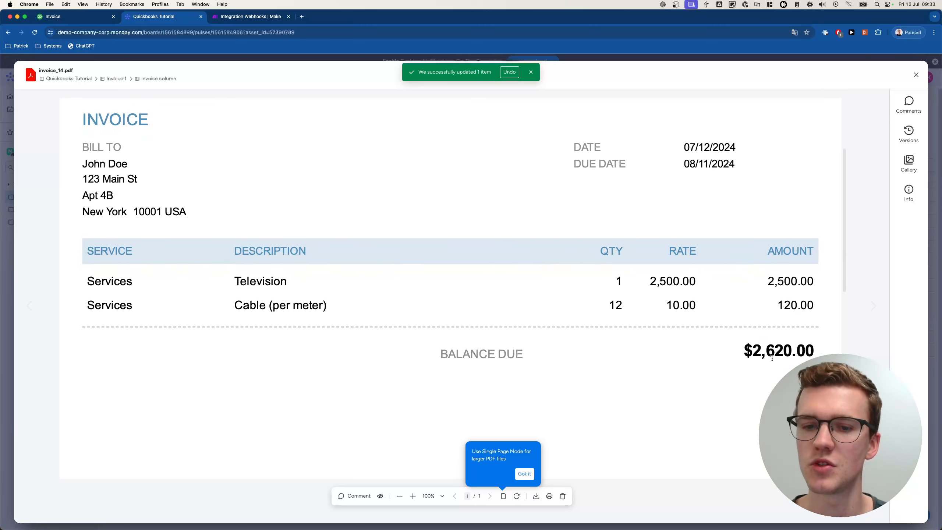
scroll(771, 357, down, 1)
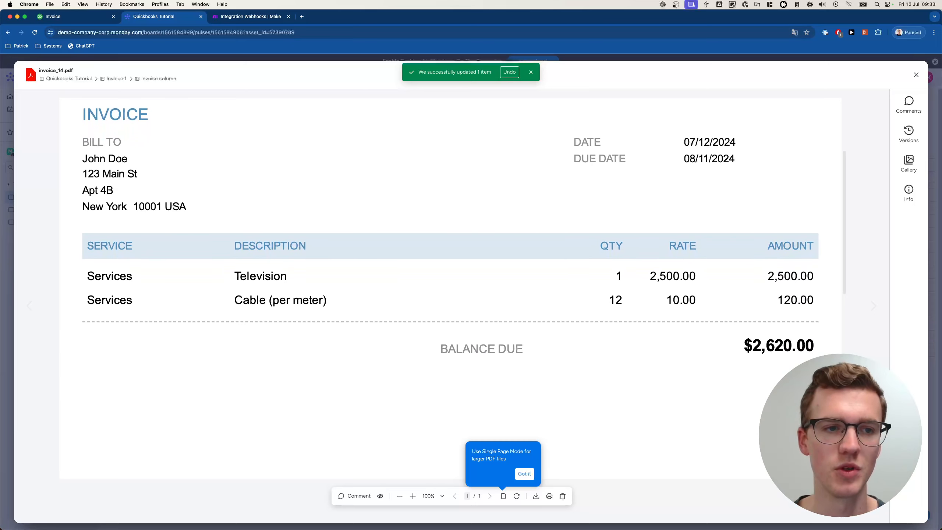
click(13, 151)
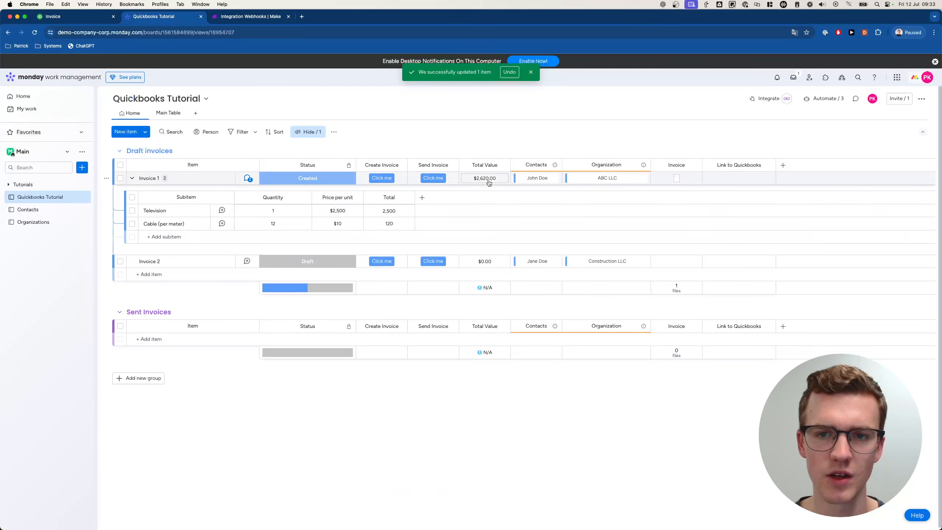
- Review the invoice PDF again down to its $2,620.00 total, then go back to Make
click(677, 179)
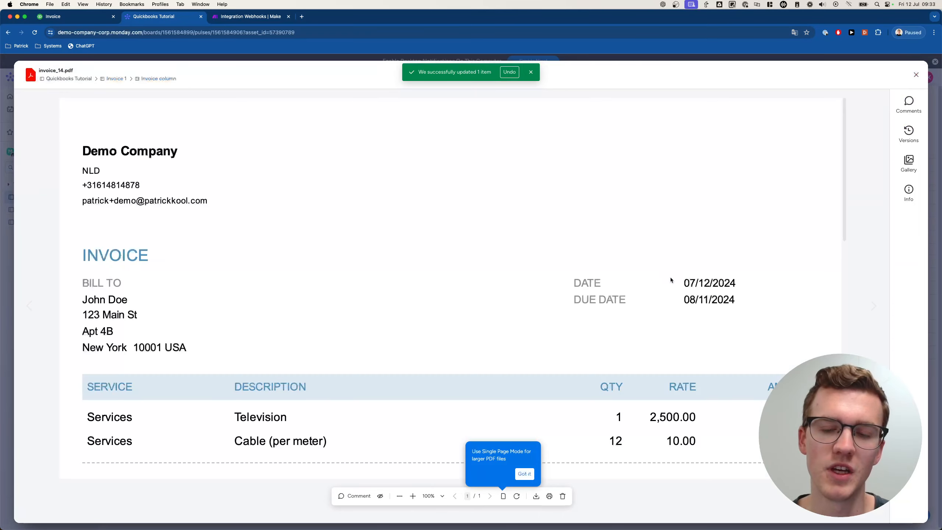
scroll(706, 333, down, 5)
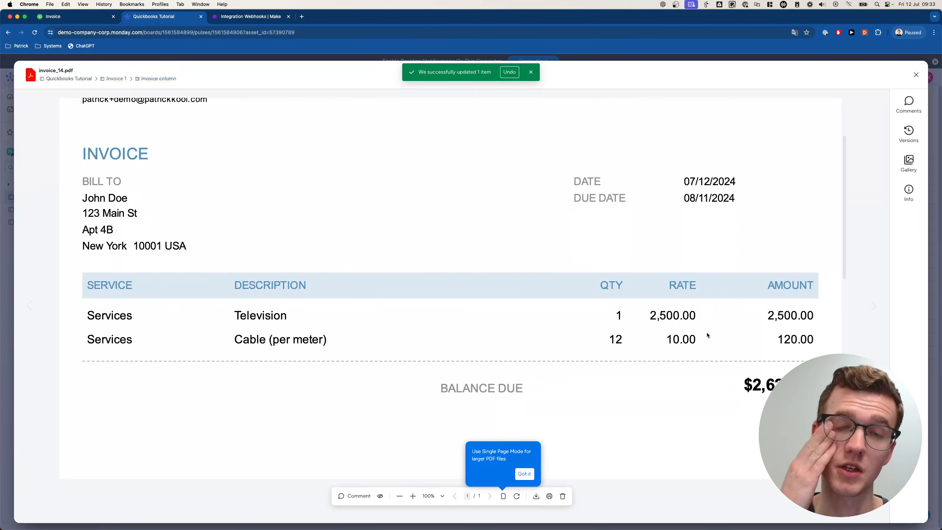
scroll(692, 321, down, 8)
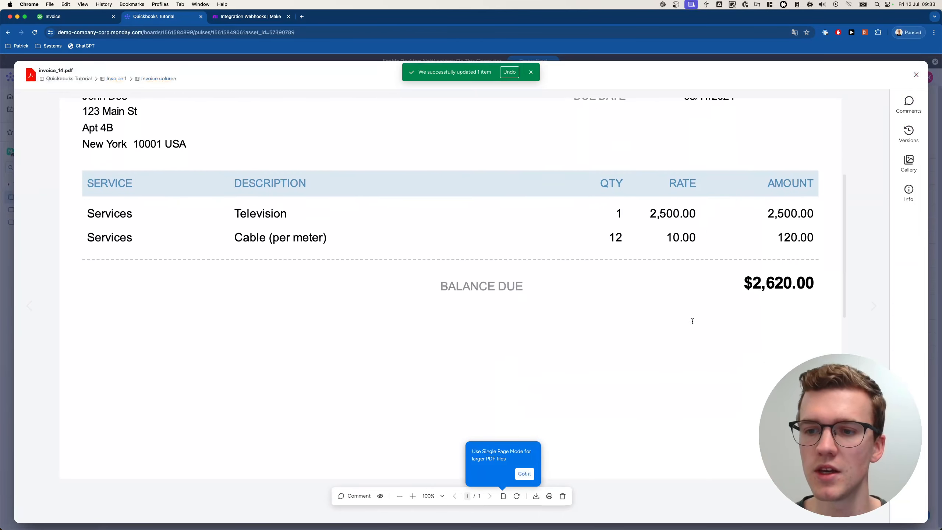
scroll(692, 321, down, 5)
scroll(692, 321, up, 15)
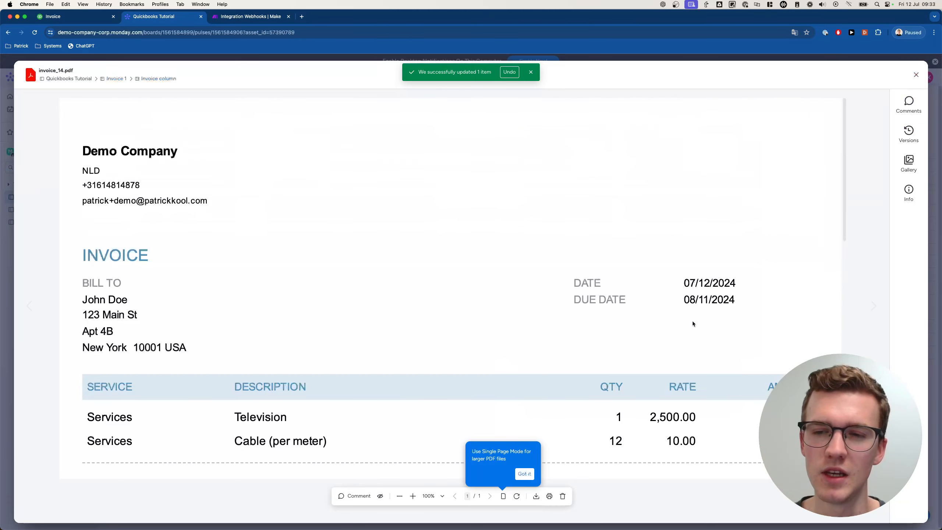
scroll(692, 321, down, 3)
scroll(692, 323, down, 2)
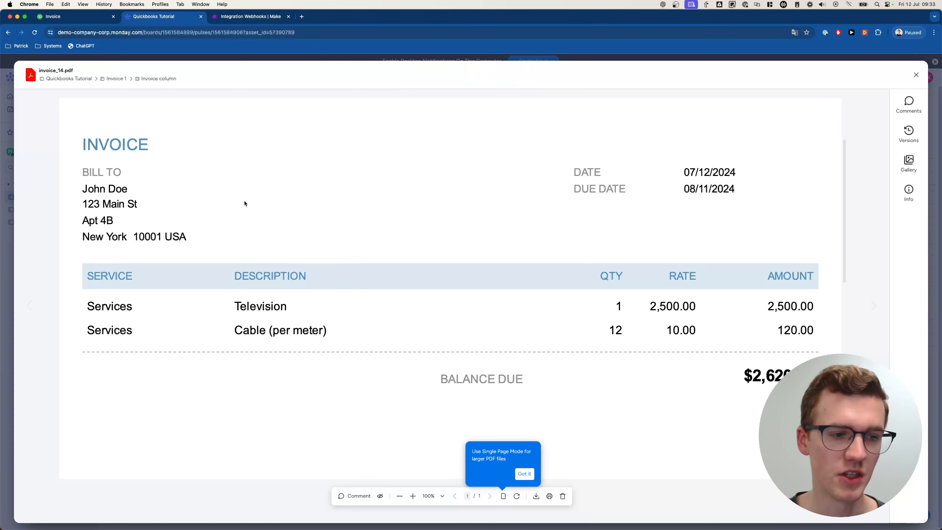
click(235, 21)
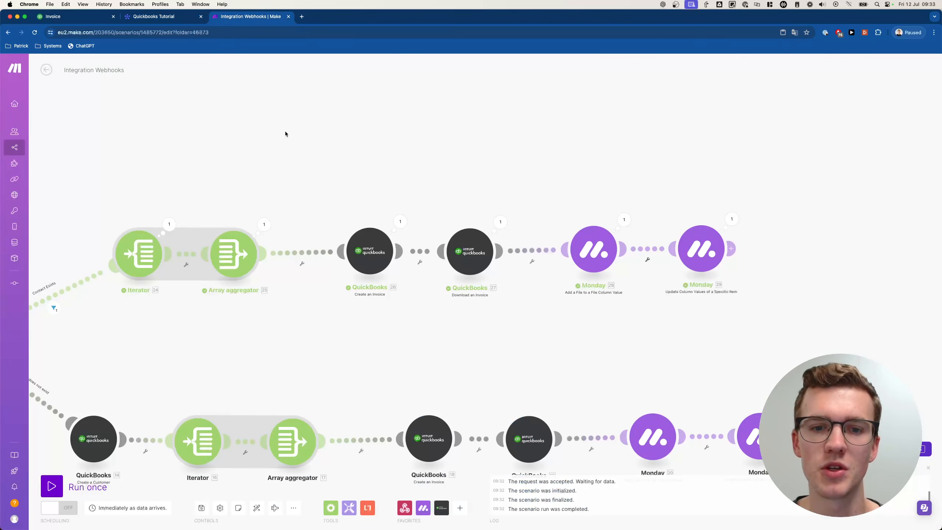
- Pan the Make canvas and close the invoice PDF preview on the monday board
scroll(285, 131, down, 5)
drag(285, 131, 485, 138)
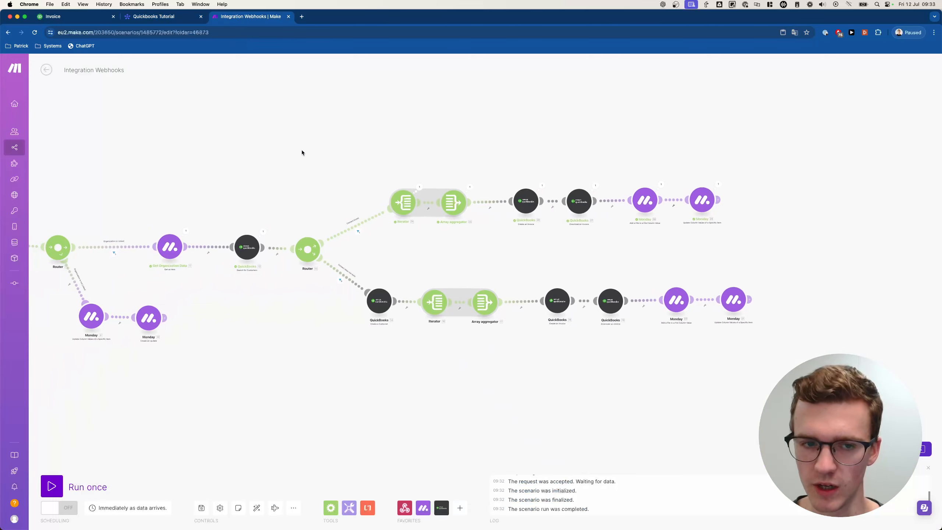
drag(302, 153, 384, 177)
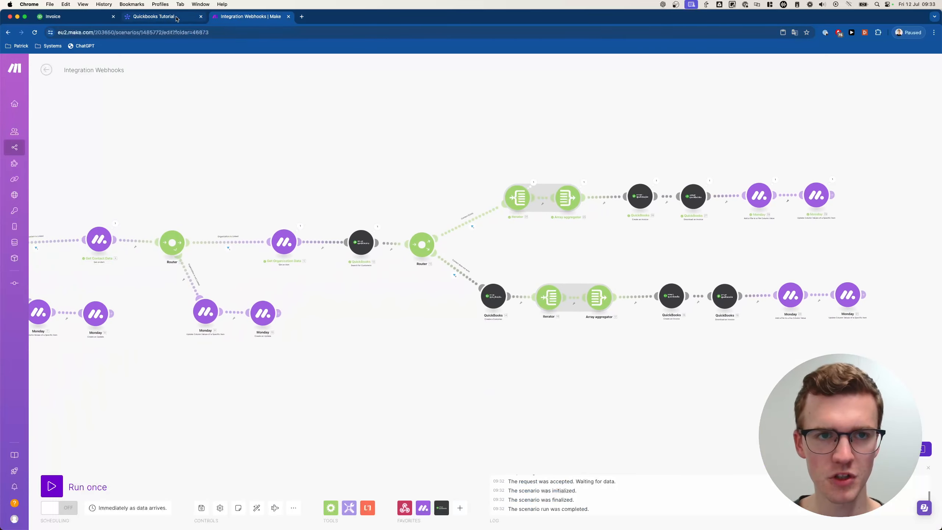
click(156, 17)
click(12, 158)
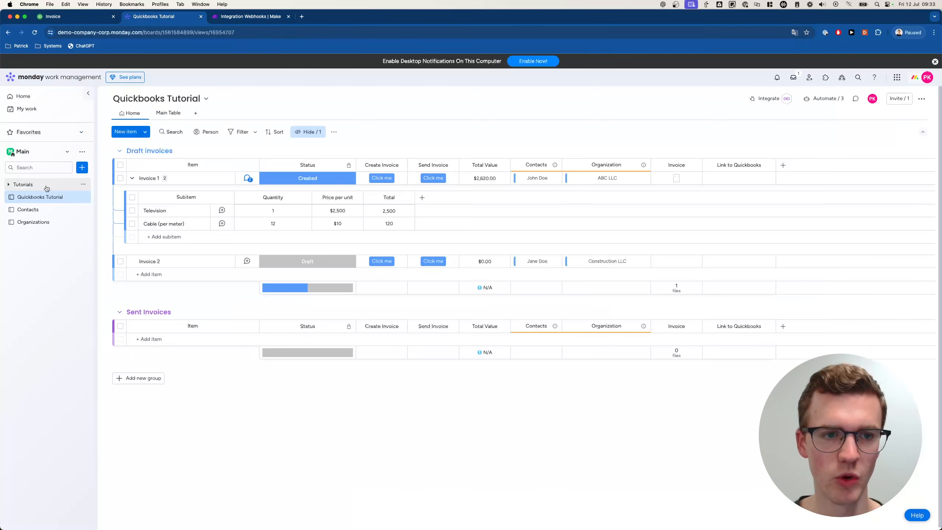
click(237, 16)
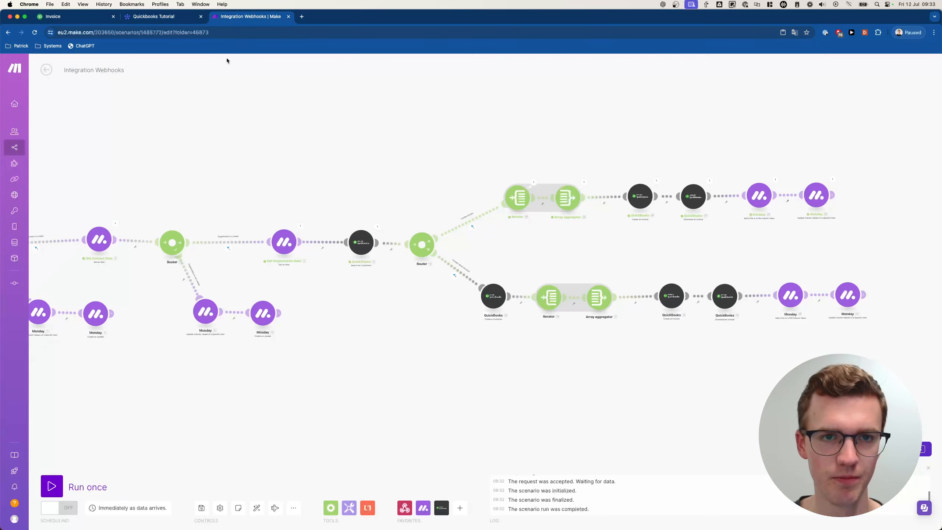
- Run the scenario once despite queued webhook data, then start adding a subitem to Invoice 2
click(83, 473)
click(224, 513)
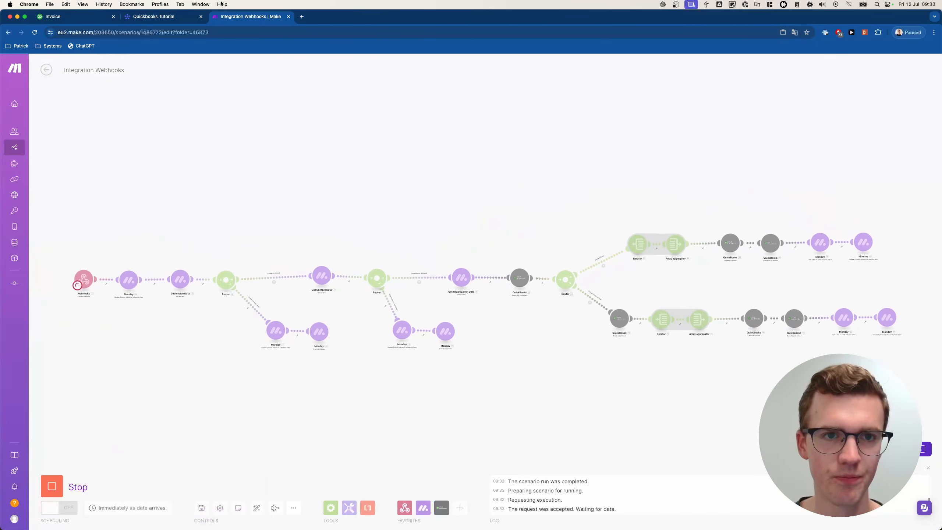
click(156, 16)
click(132, 261)
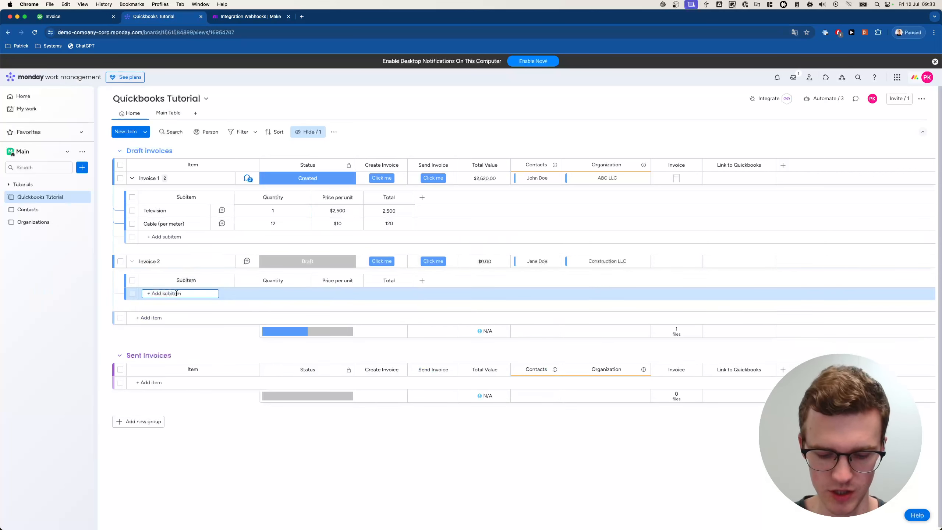
- Finish Invoice 2's Monday Tutorial subitem with quantity 3 and commit its price
text(Monday Tutorial)
key(Return)
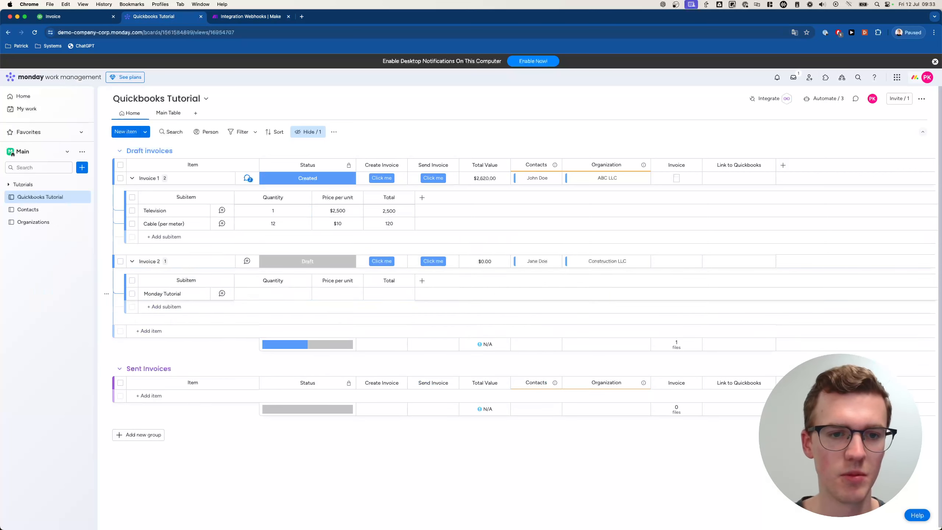
click(293, 294)
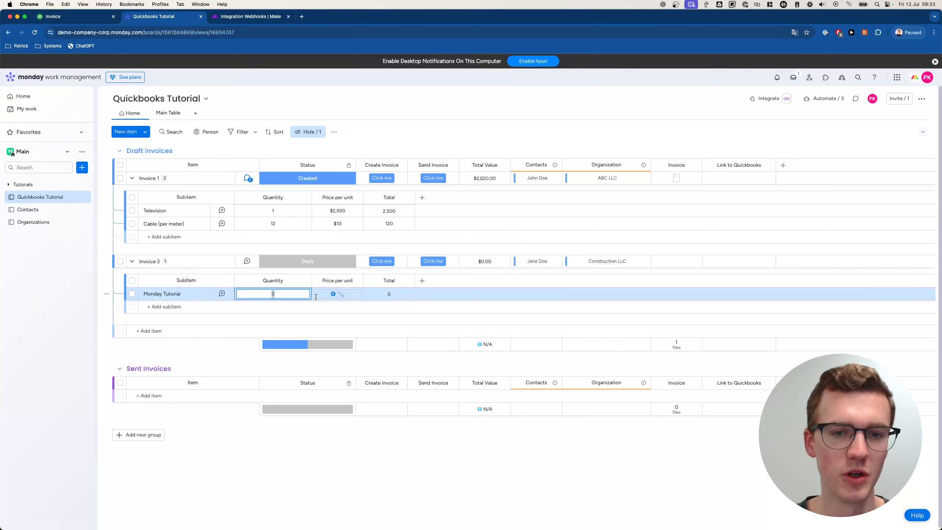
text(3)
click(351, 296)
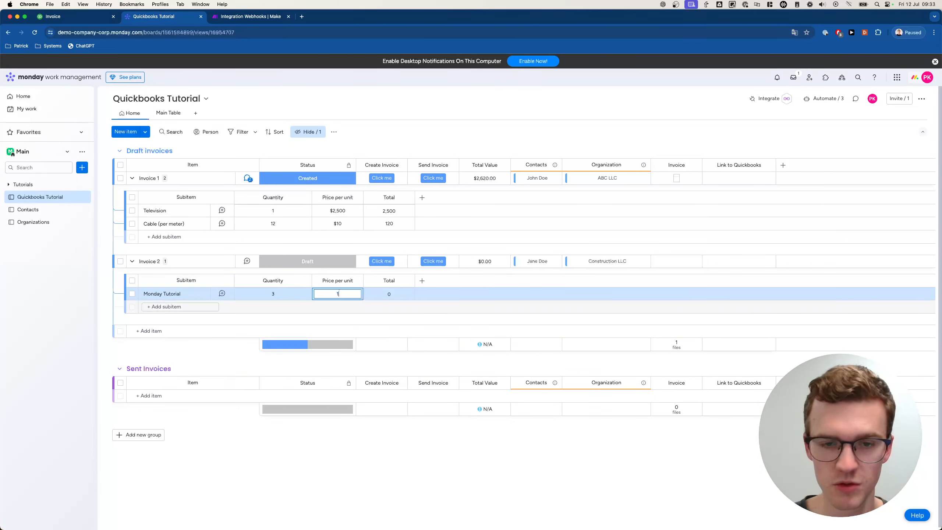
key(Return)
- Add a Presentation Deck subitem under Invoice 2 with quantity 1 at $1,200
click(174, 307)
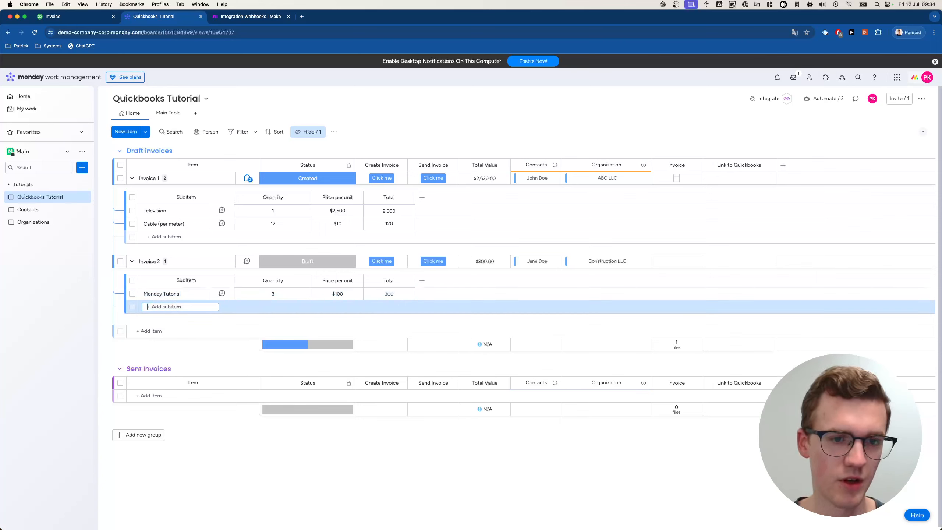
text(Presentation Deck)
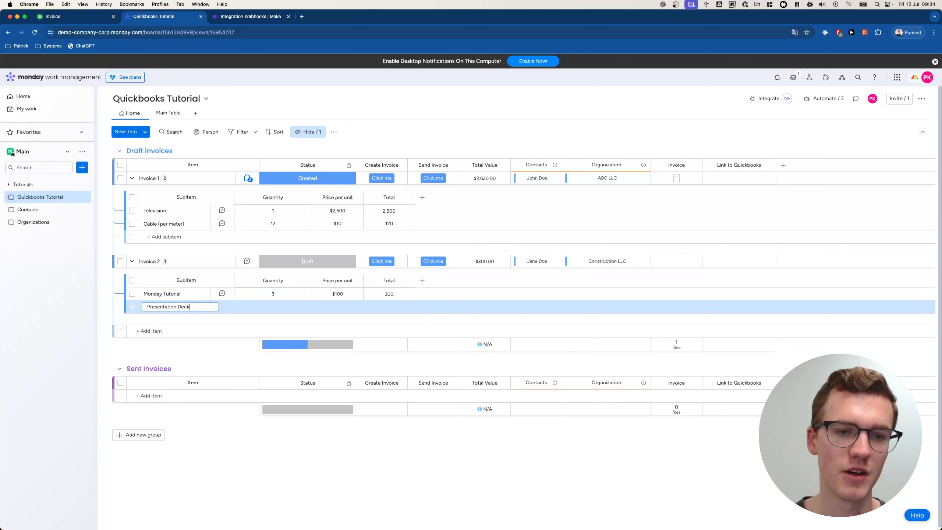
key(Return)
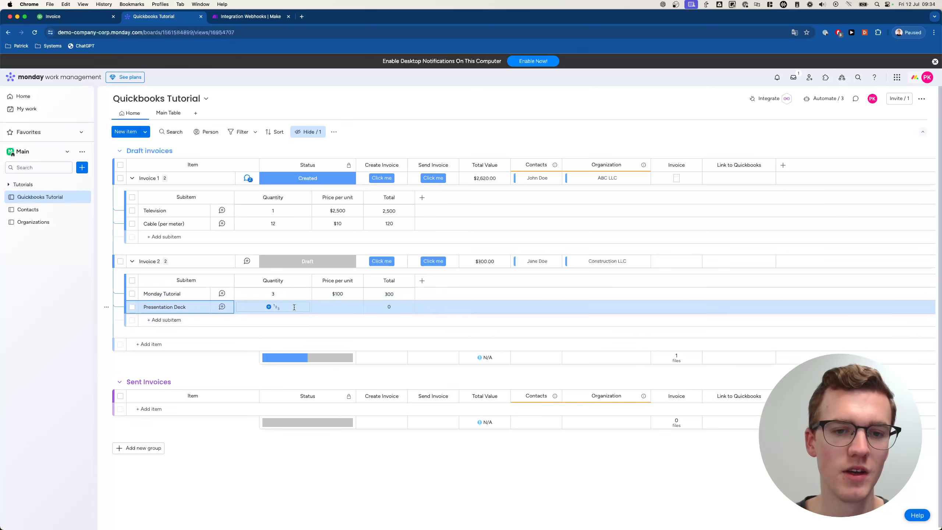
click(294, 307)
text(1)
click(338, 307)
click(338, 307)
text(1,200)
key(Return)
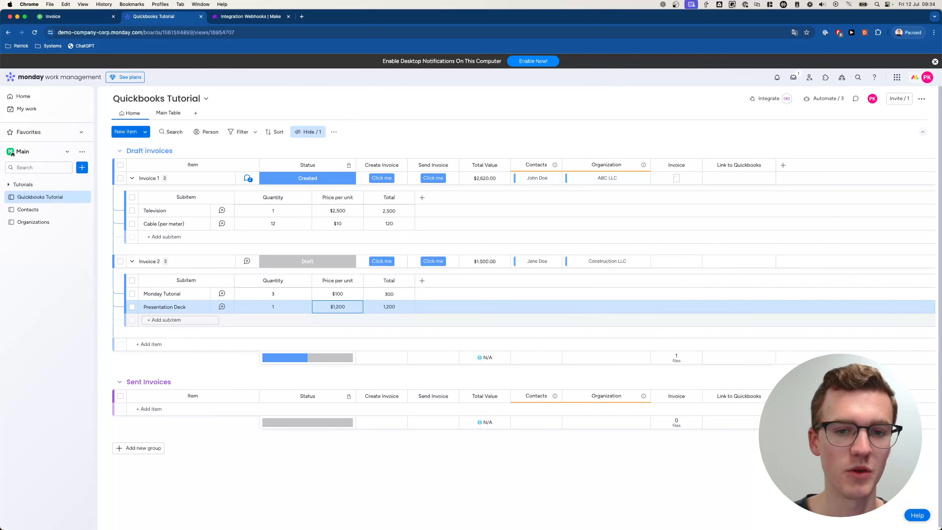
- Add a Lunch subitem under Invoice 2 with quantity 20 at $15
click(159, 318)
text(Lunch)
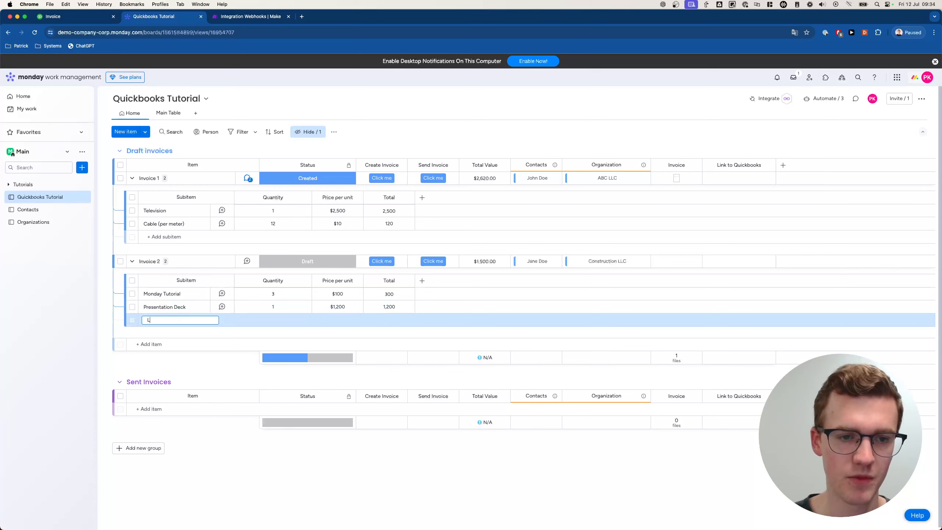
key(Return)
click(274, 320)
click(274, 320)
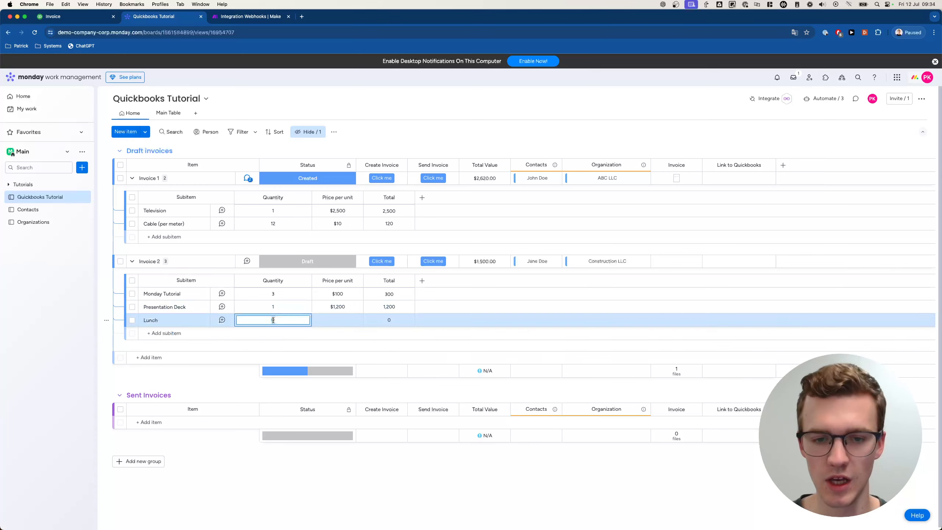
text(20)
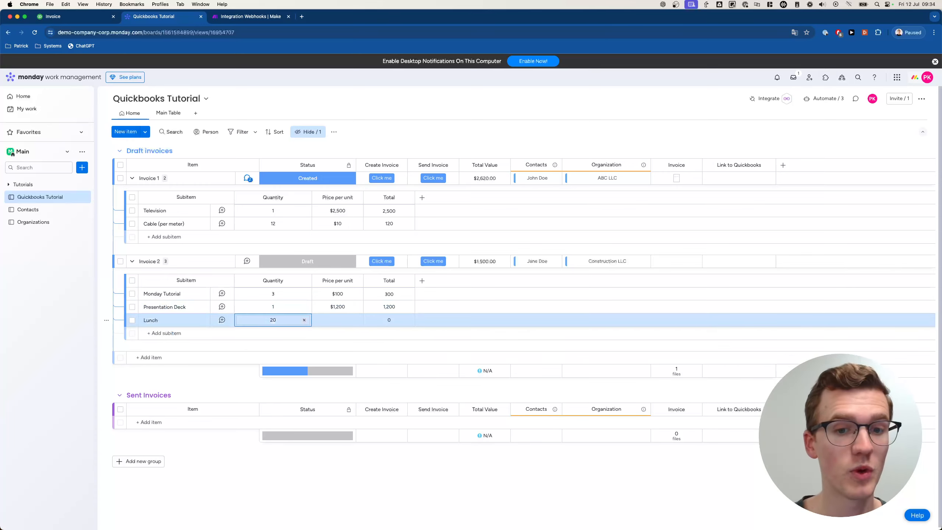
click(337, 321)
text(0)
key(Return)
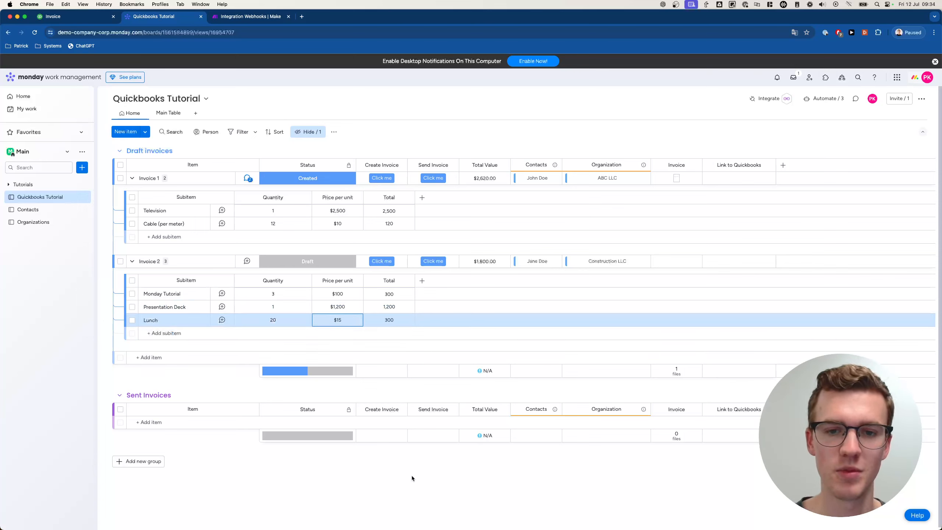
- Create Invoice 2's QuickBooks invoice and review the attached invoice_15.pdf showing $1,800.00 due
click(387, 262)
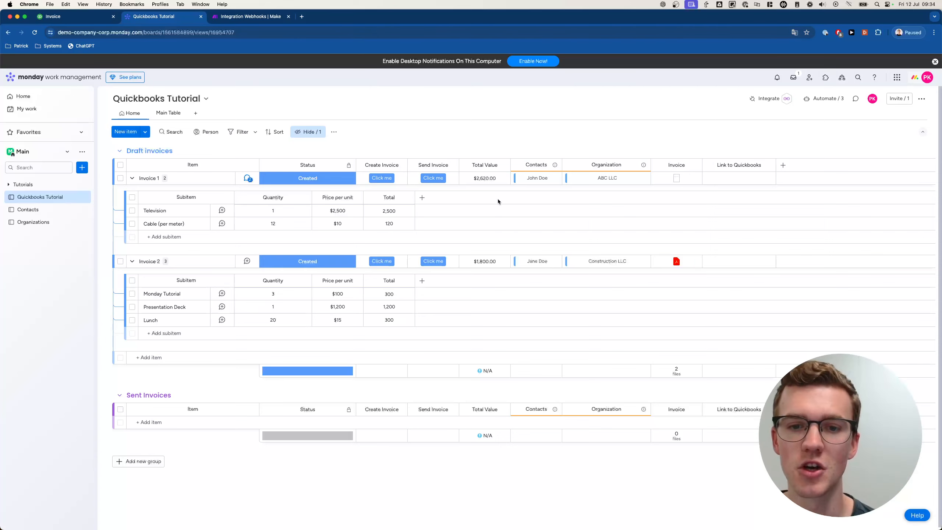
click(676, 262)
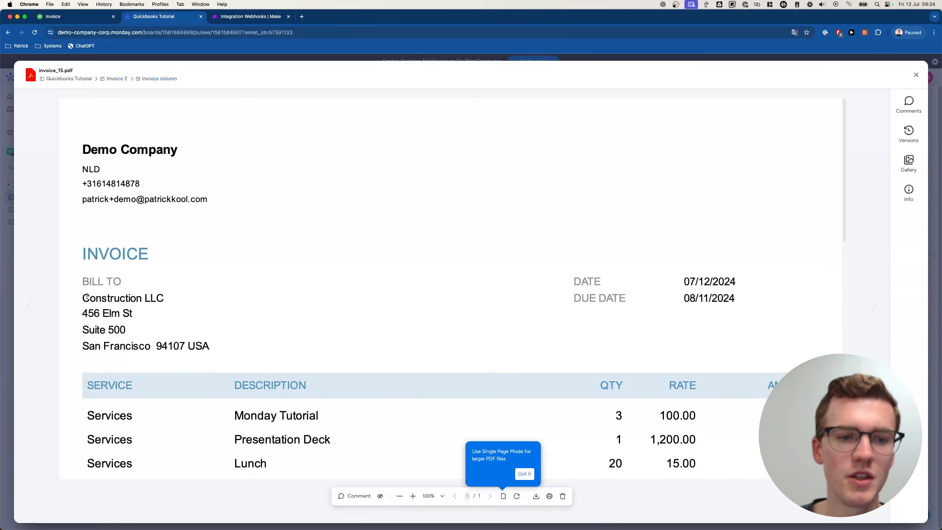
scroll(281, 398, down, 3)
scroll(281, 398, down, 5)
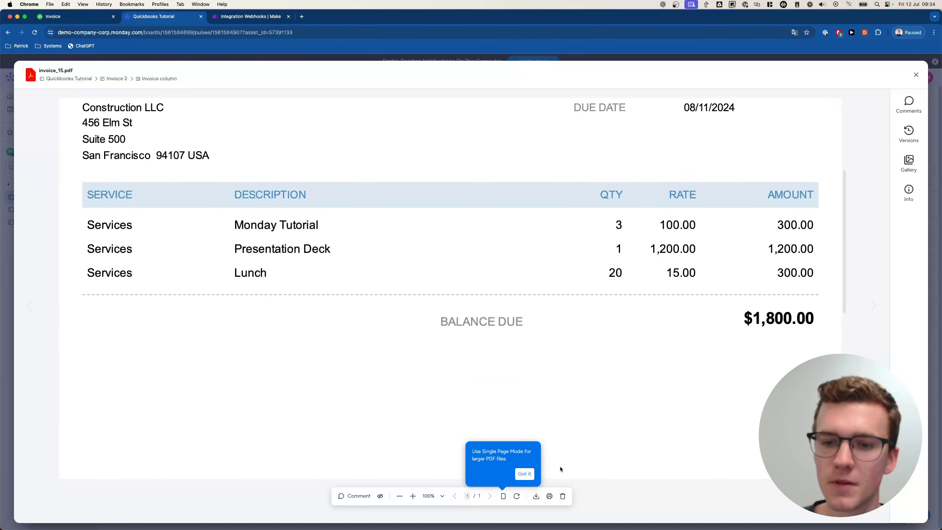
click(524, 474)
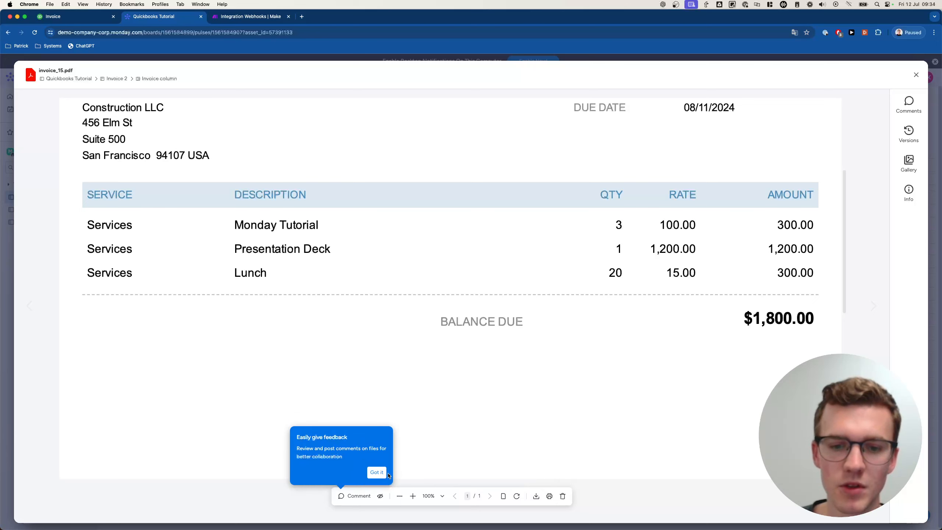
click(390, 473)
scroll(120, 335, up, 5)
scroll(121, 335, up, 3)
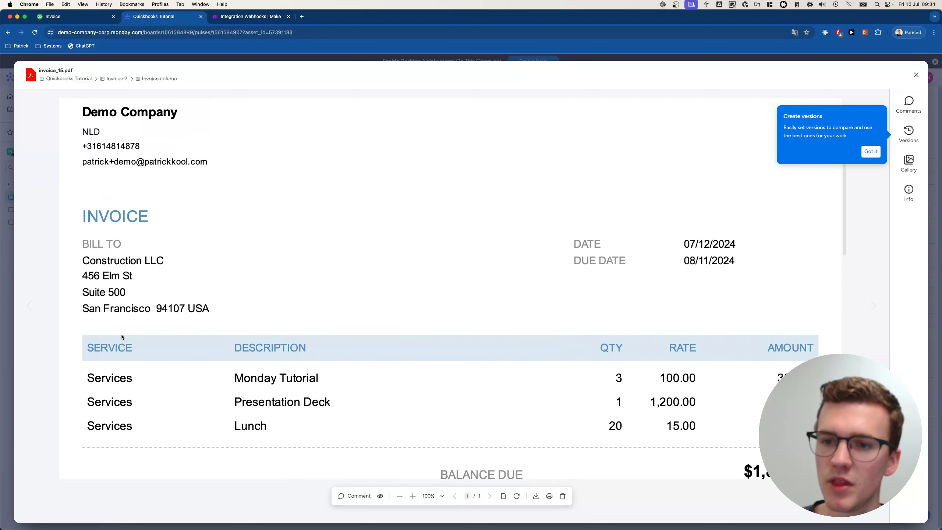
click(7, 240)
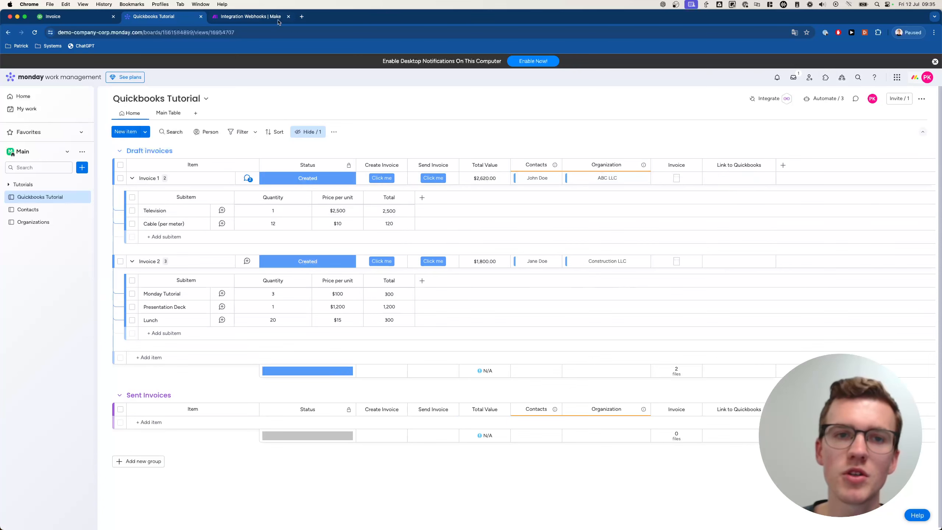
- In the monday update module, add a Link to Quickbooks column value and open its URL mapping
click(260, 19)
drag(842, 215, 399, 214)
scroll(404, 227, up, 5)
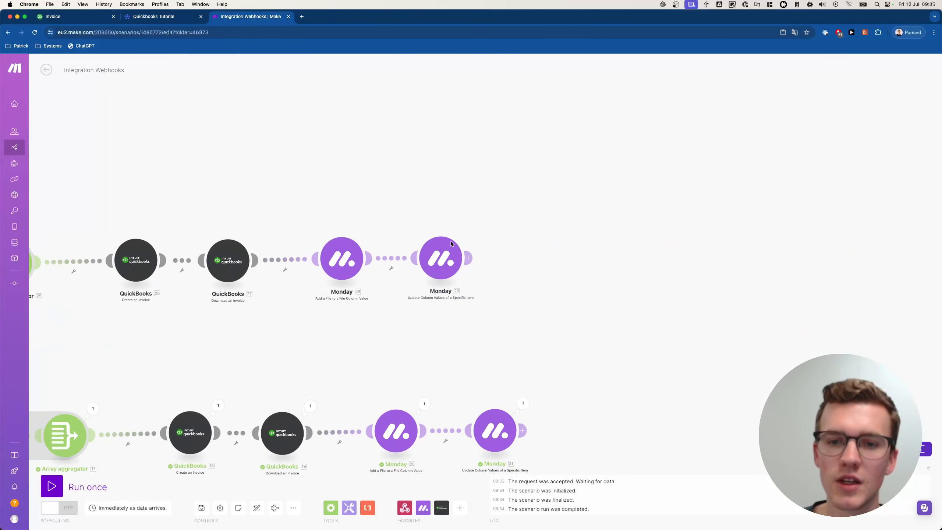
drag(507, 249, 468, 234)
click(412, 245)
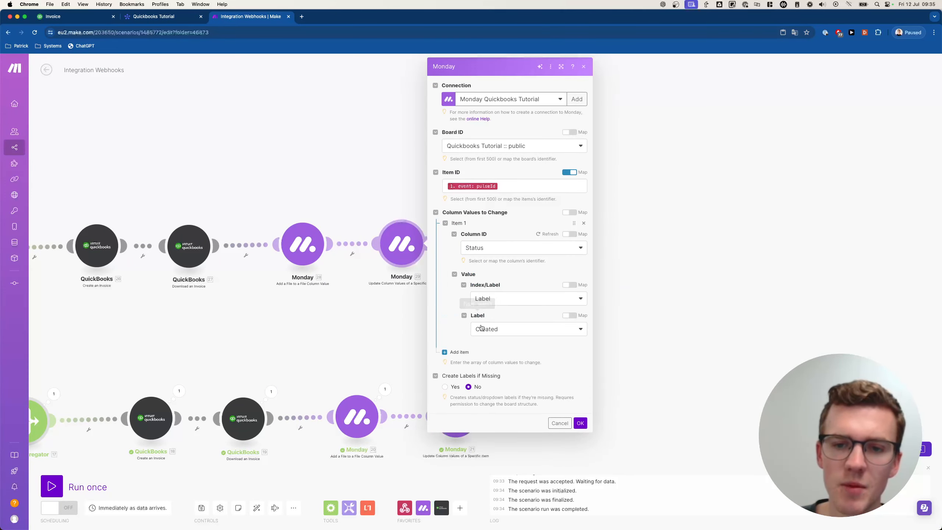
click(462, 351)
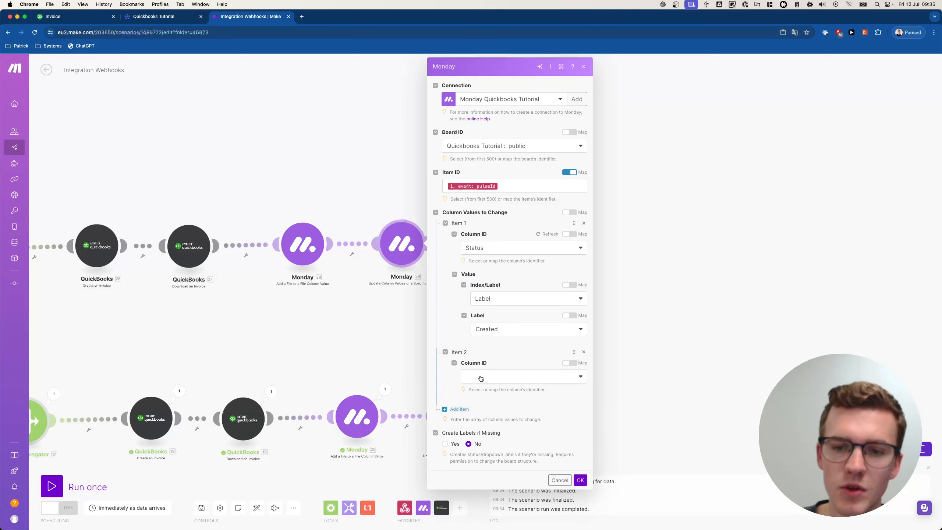
click(498, 376)
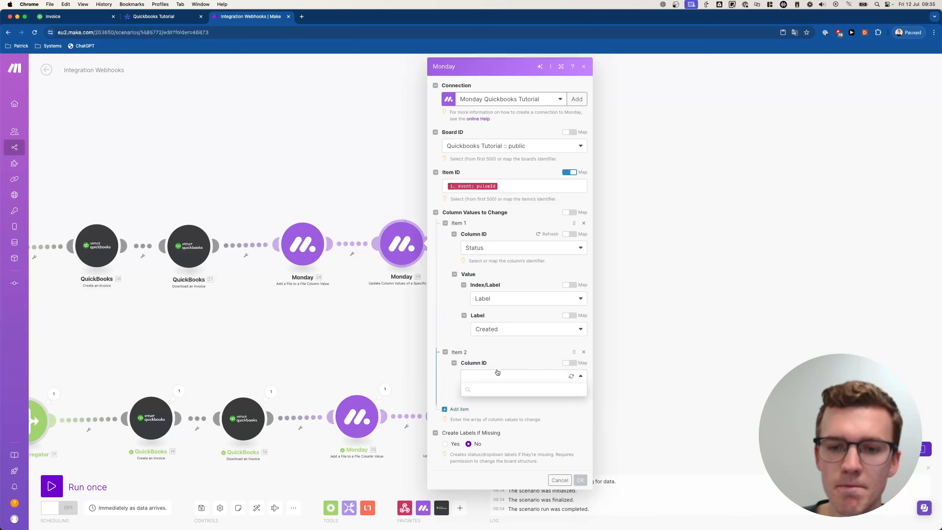
click(490, 413)
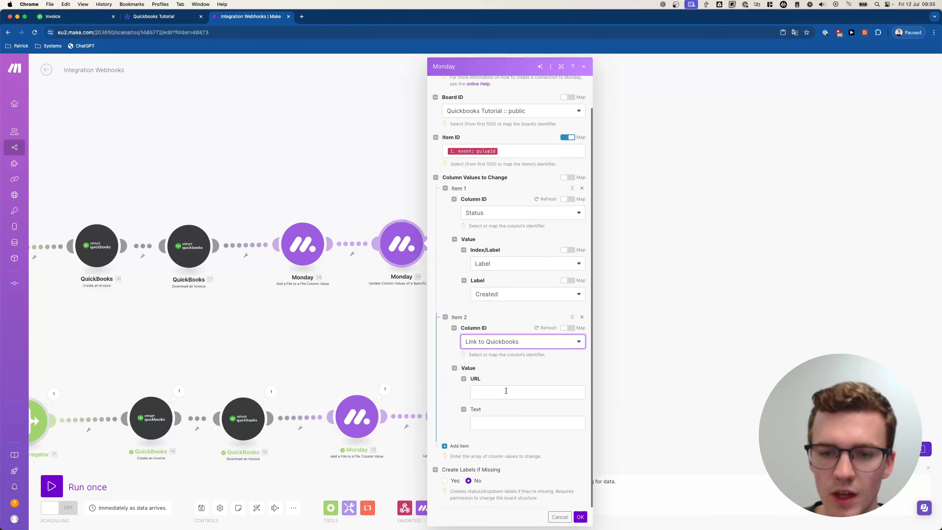
click(507, 391)
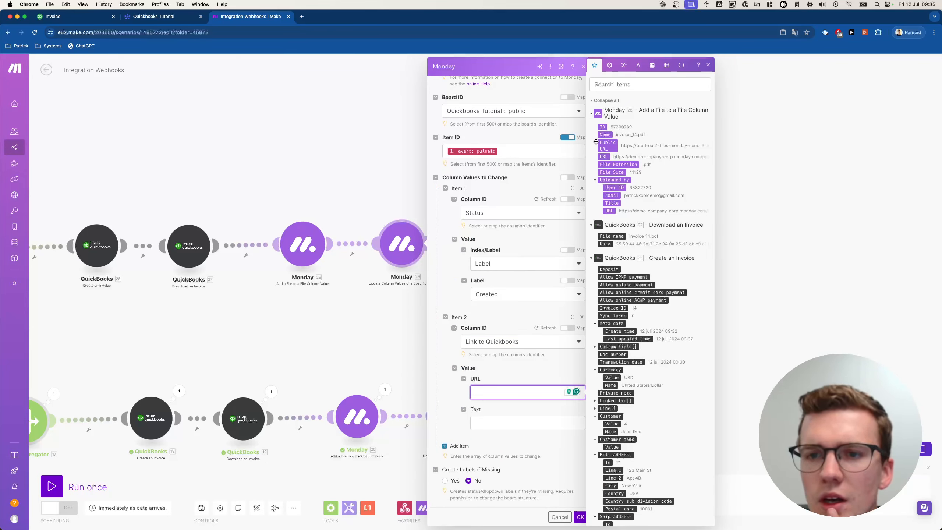
- Browse the mappable module outputs, then bring up the QuickBooks invoice page
click(592, 113)
scroll(612, 180, down, 3)
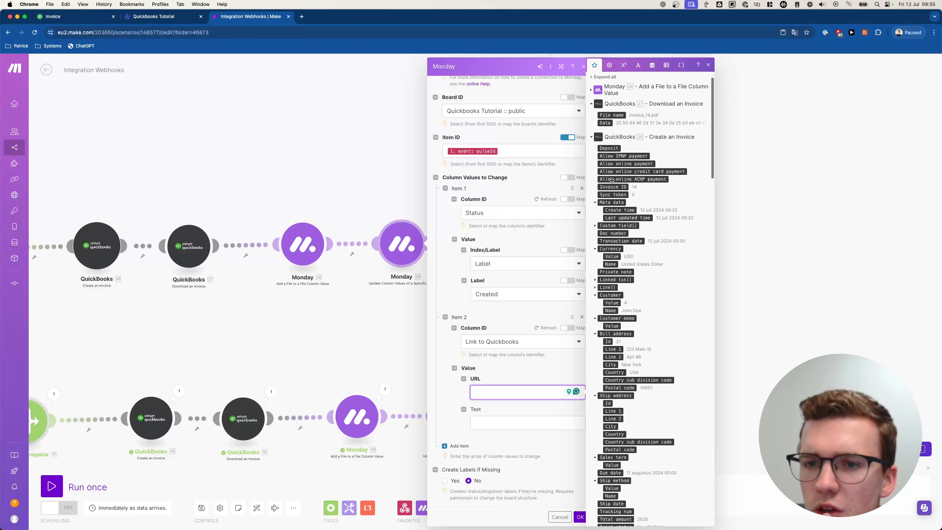
scroll(612, 180, down, 2)
scroll(636, 309, down, 3)
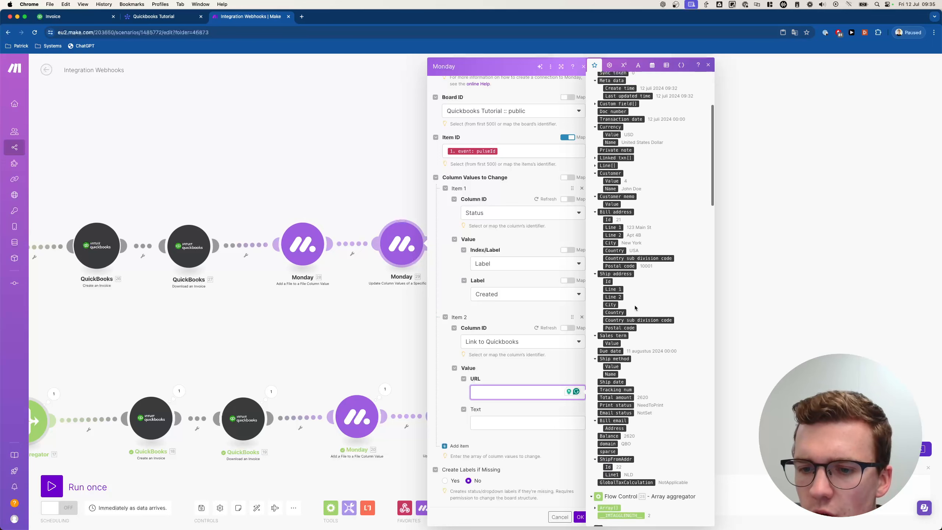
scroll(635, 308, down, 3)
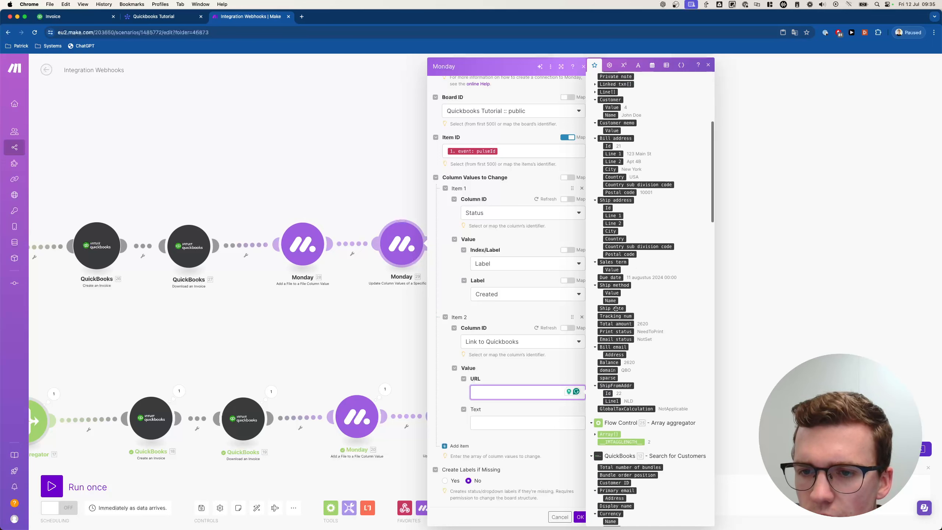
scroll(616, 309, up, 7)
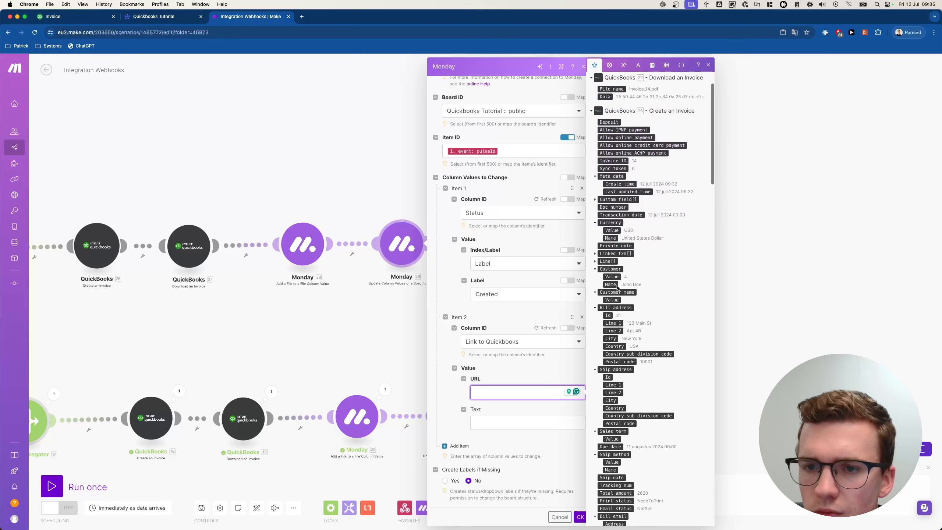
scroll(606, 251, up, 2)
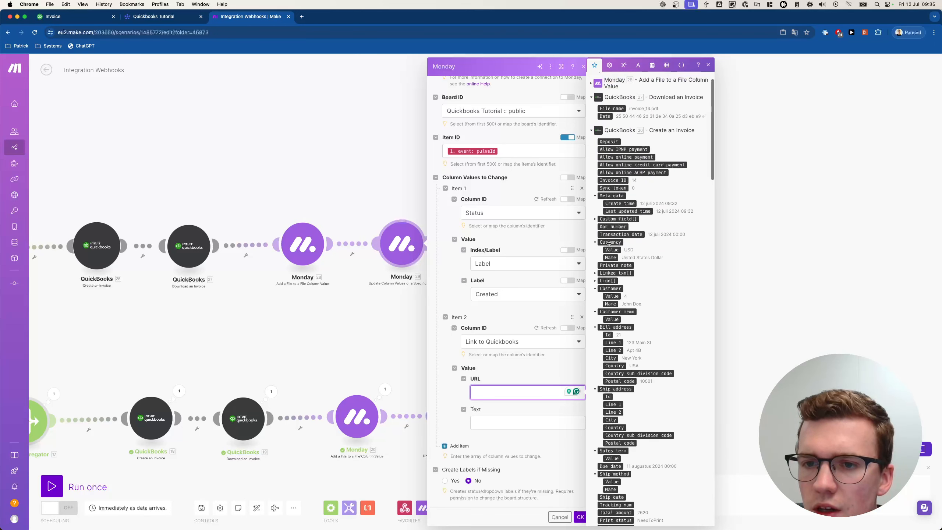
scroll(609, 242, up, 2)
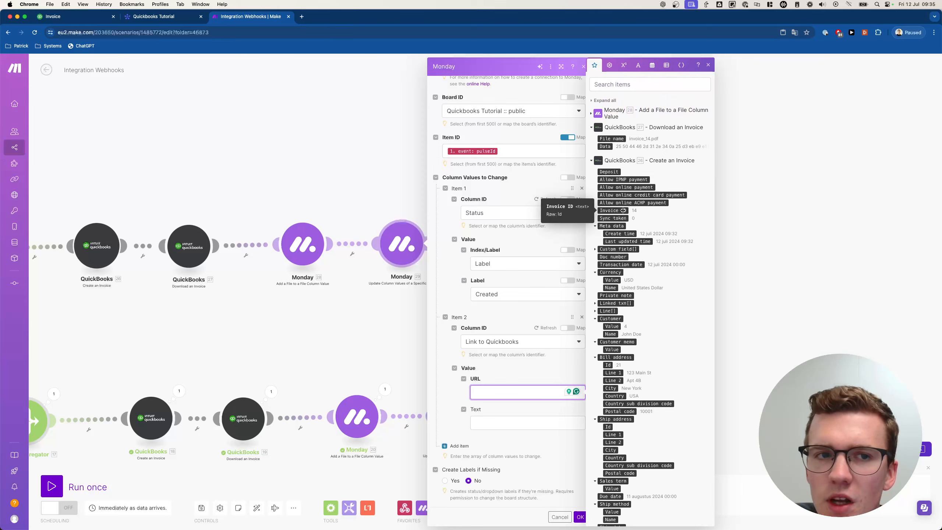
click(86, 16)
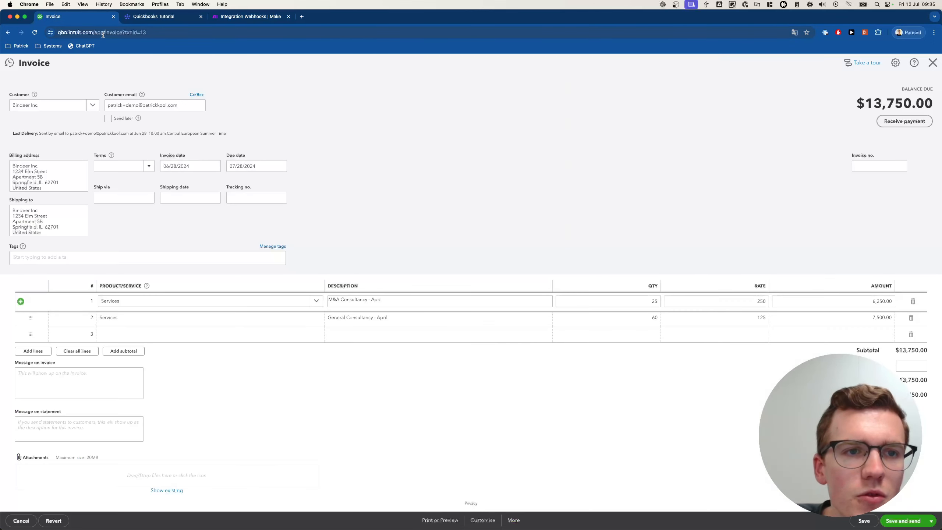
- Copy the QuickBooks invoice page's web address
click(133, 34)
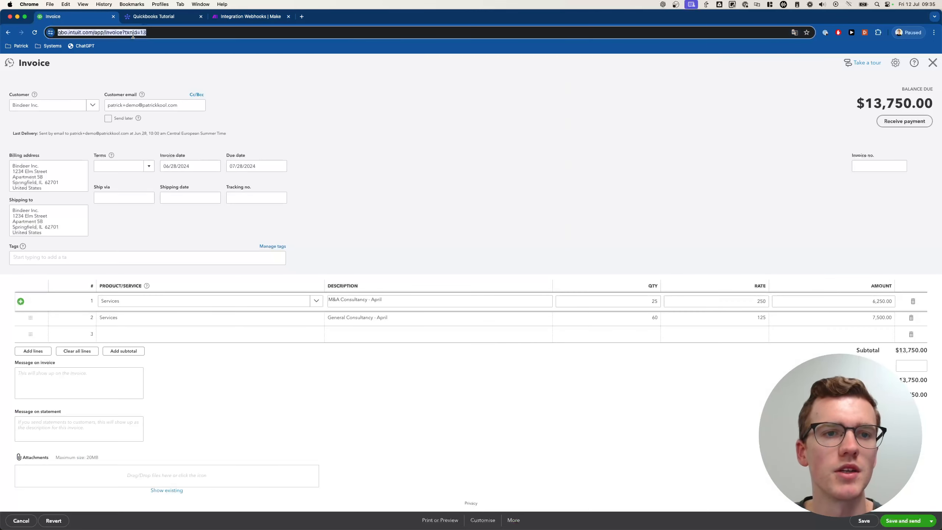
key(super+c)
click(251, 17)
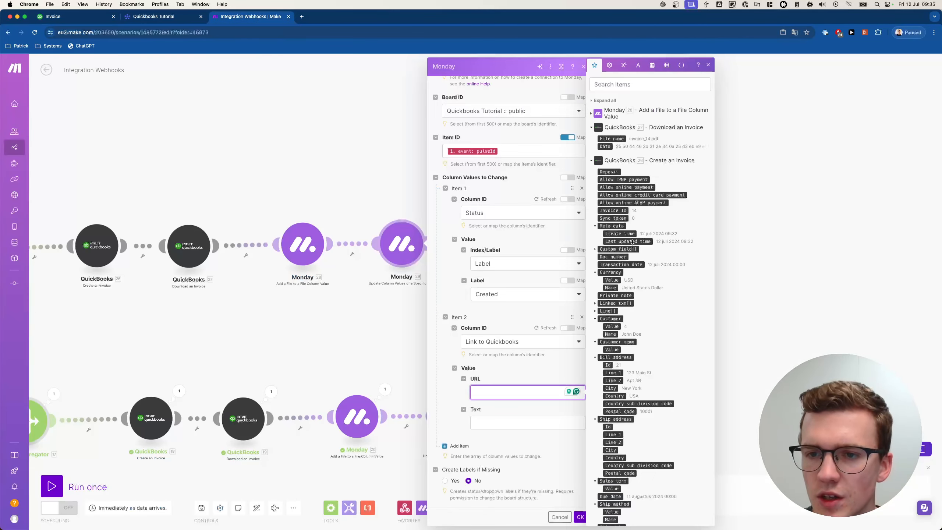
- Load invoice 14 by changing the URL's last digit to 4, then select its address
key(Right)
key(BackSpace)
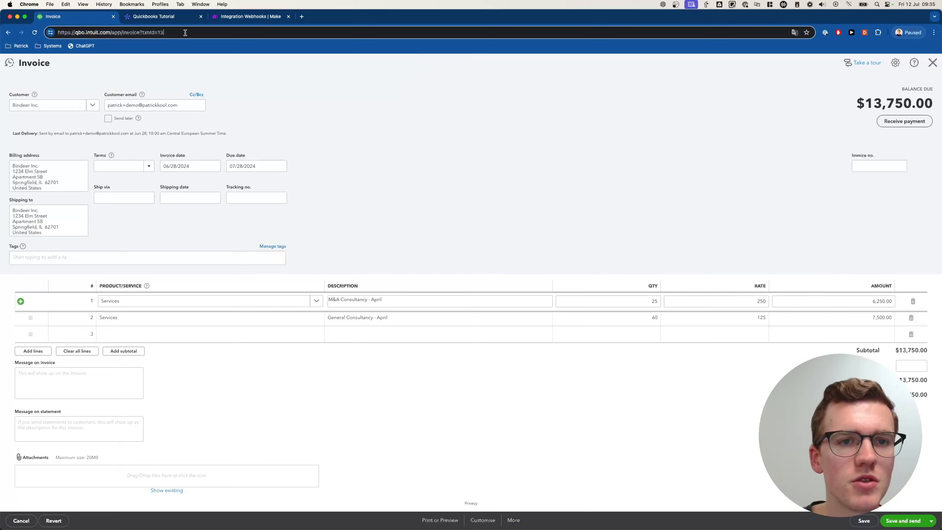
text(4)
key(Return)
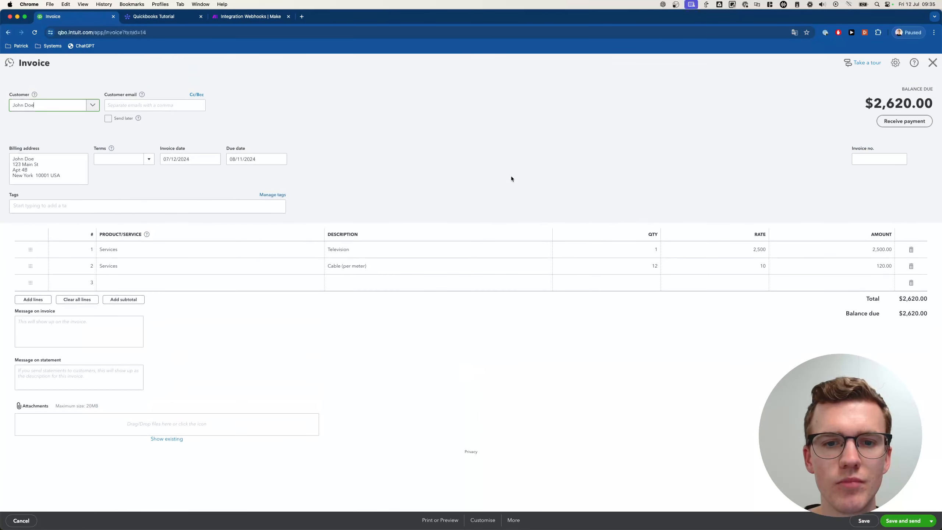
click(172, 34)
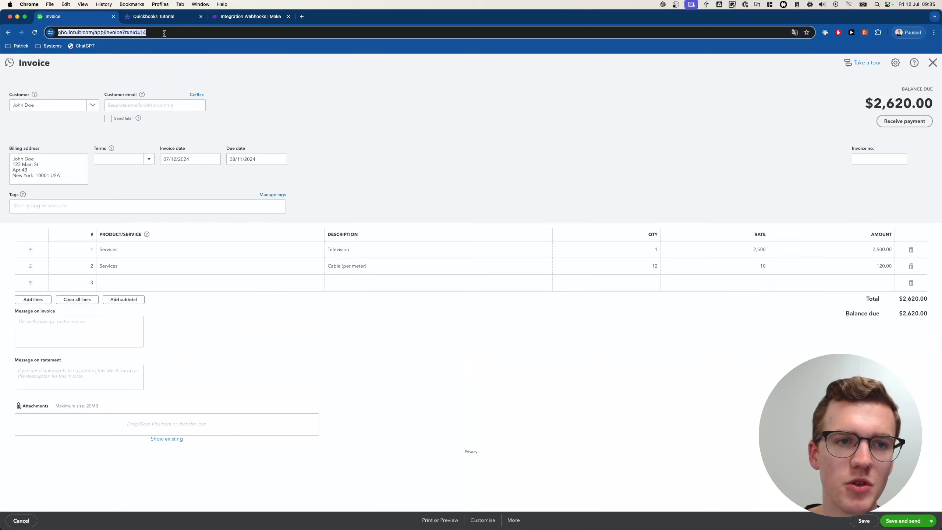
- Set the Link to Quickbooks URL to the invoice address plus mapped Invoice ID, text 'Click here', and save
click(237, 16)
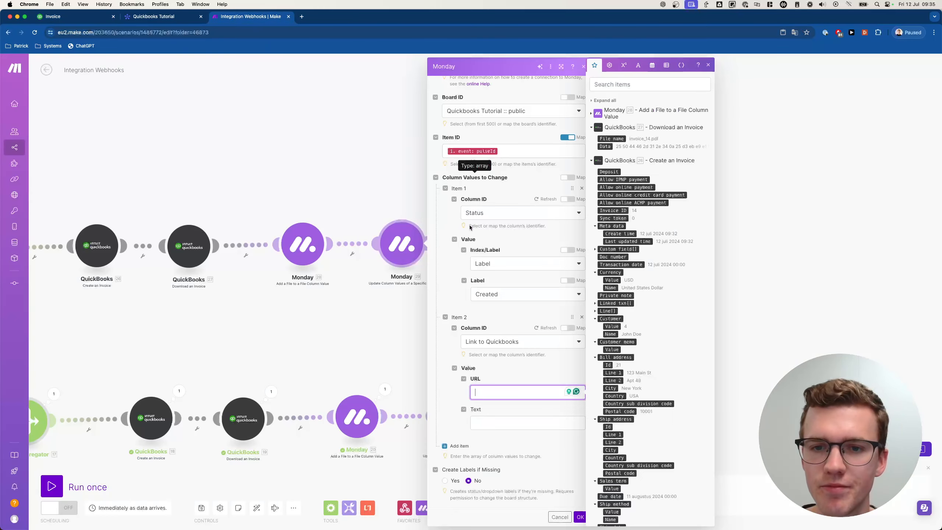
key(super+v)
key(BackSpace)
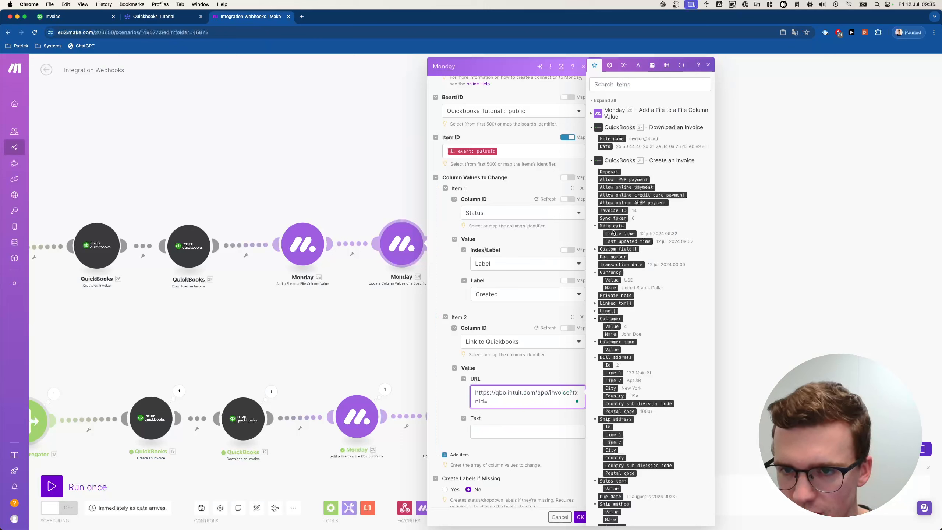
drag(615, 212, 560, 396)
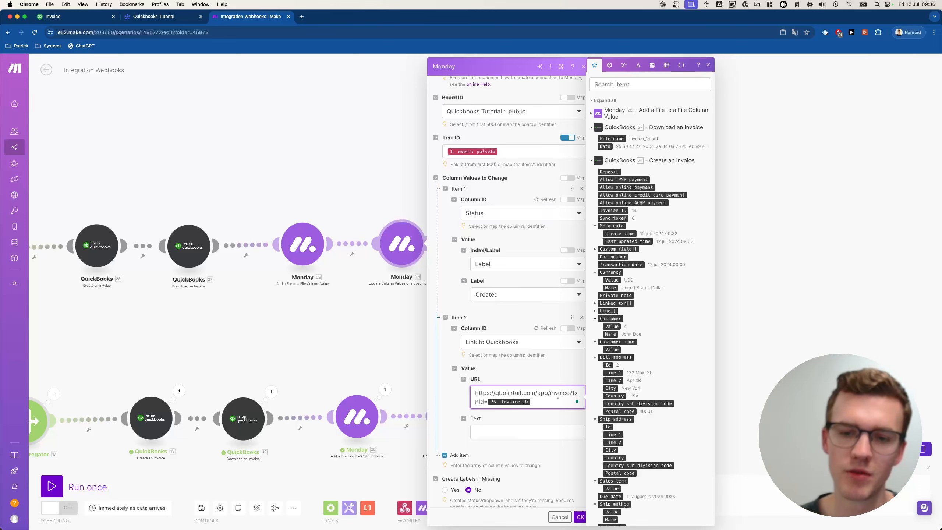
click(512, 432)
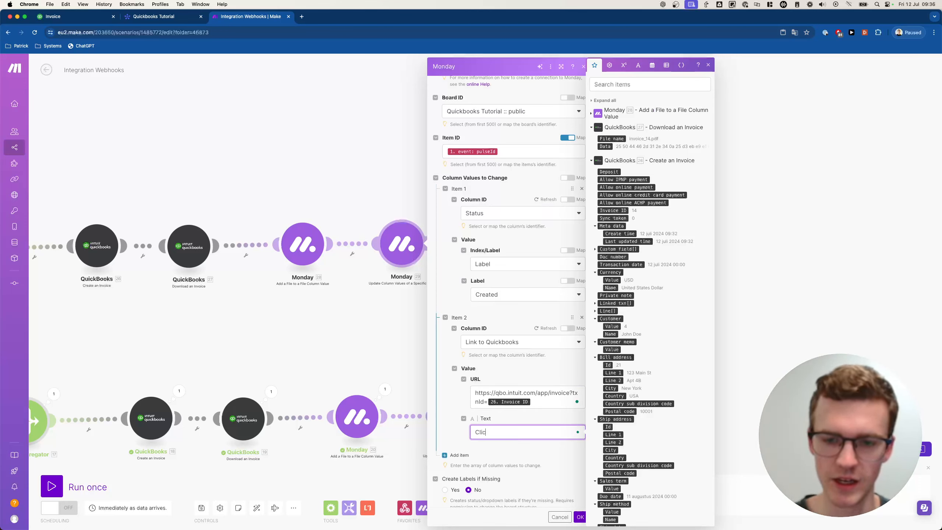
click(537, 460)
scroll(539, 457, down, 1)
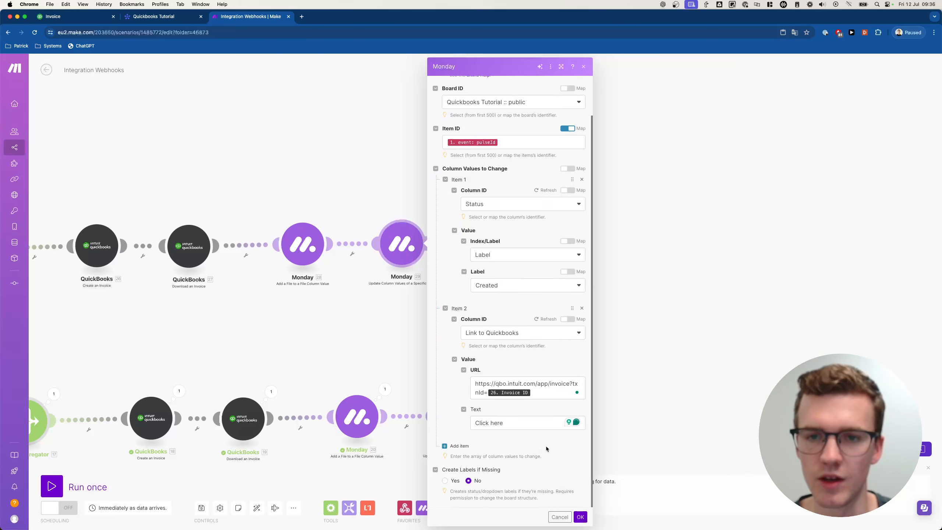
click(580, 518)
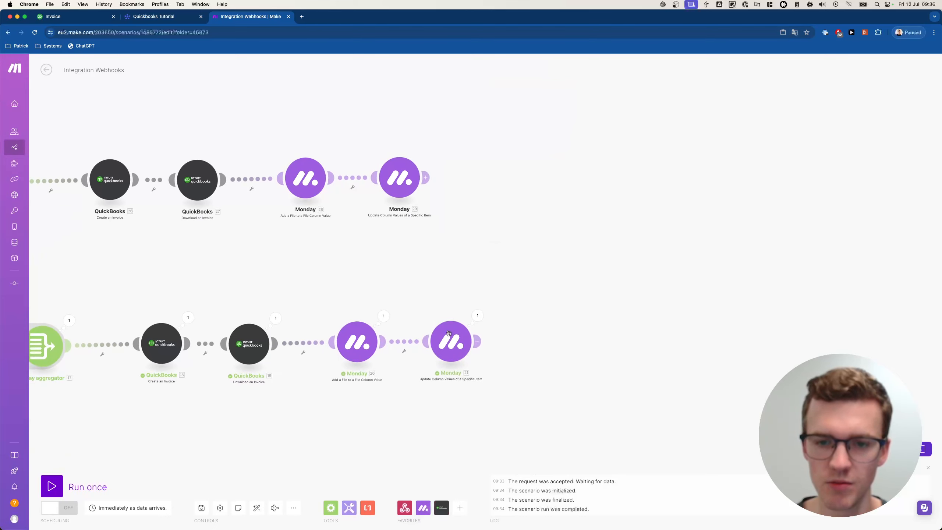
- Replace the lower branch's Monday update module with a clone of the upper one and save anyway
right_click(451, 350)
click(477, 439)
right_click(395, 178)
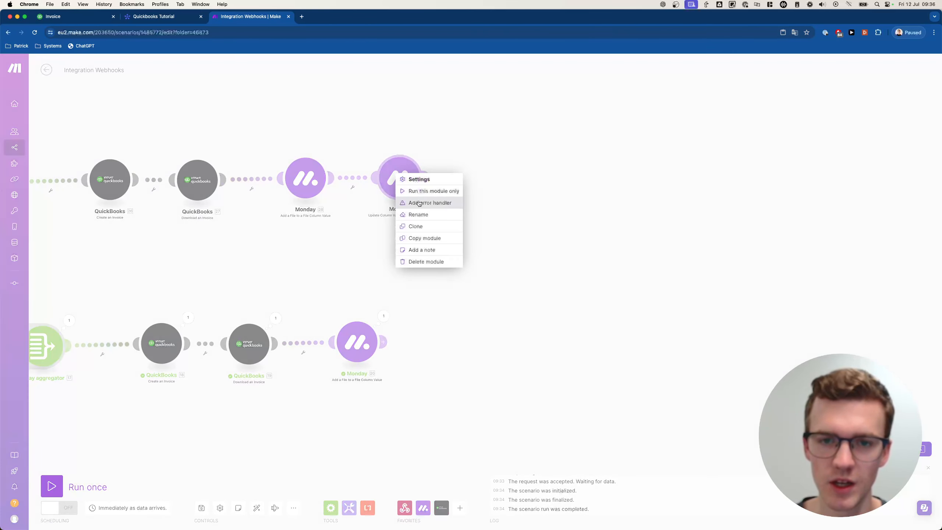
click(412, 226)
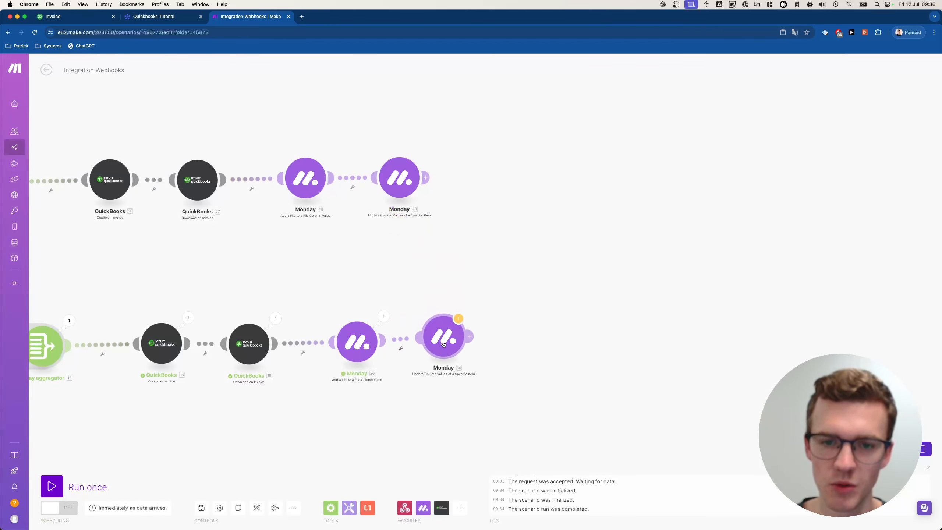
click(453, 349)
click(436, 350)
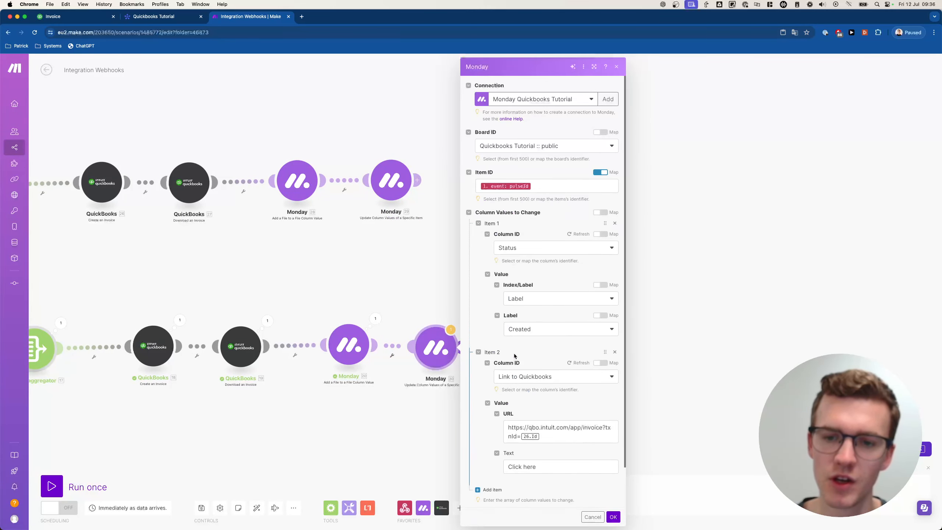
scroll(514, 356, down, 2)
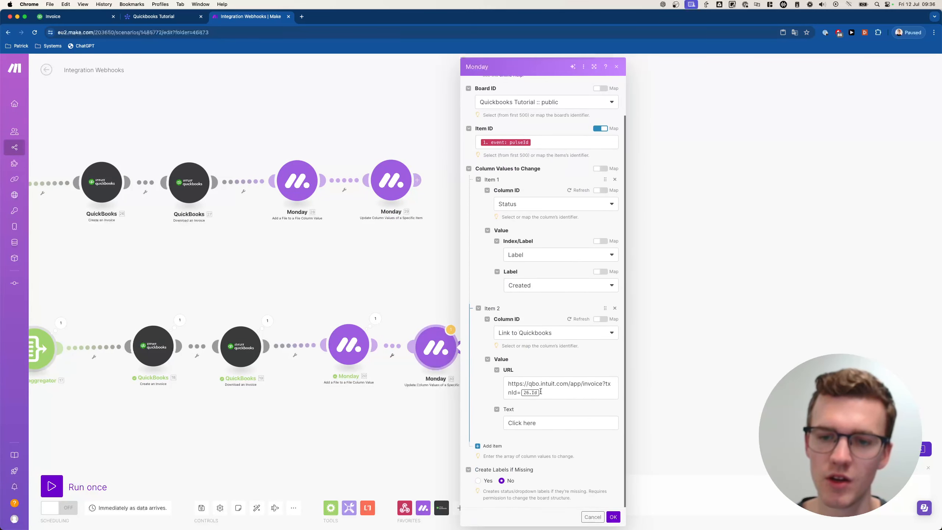
click(561, 394)
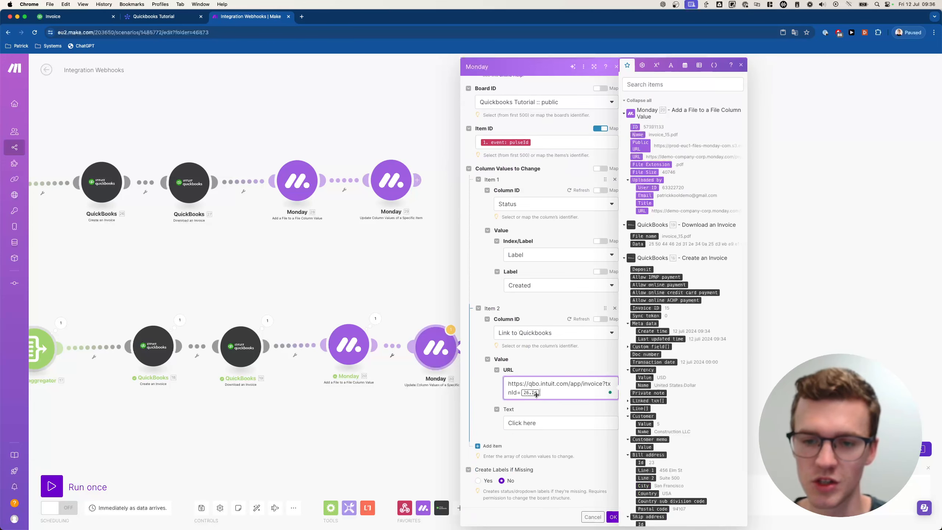
click(432, 335)
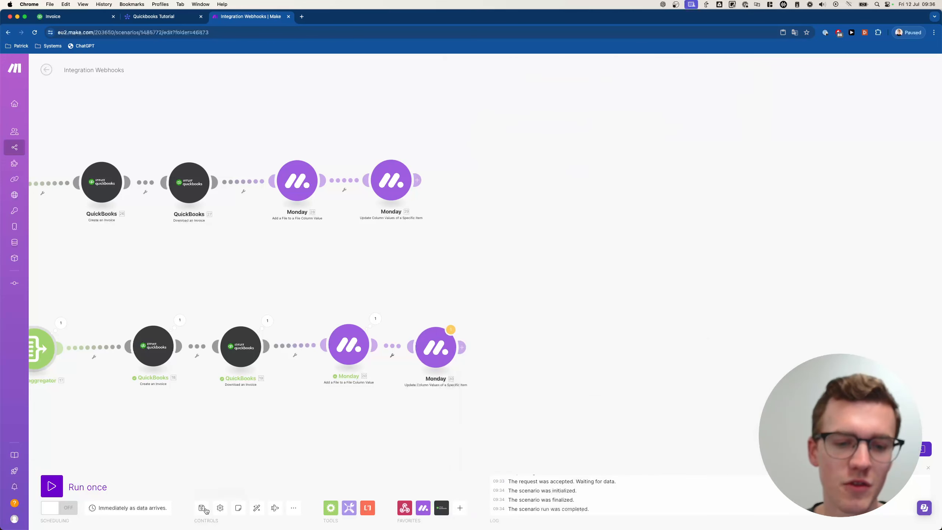
click(202, 509)
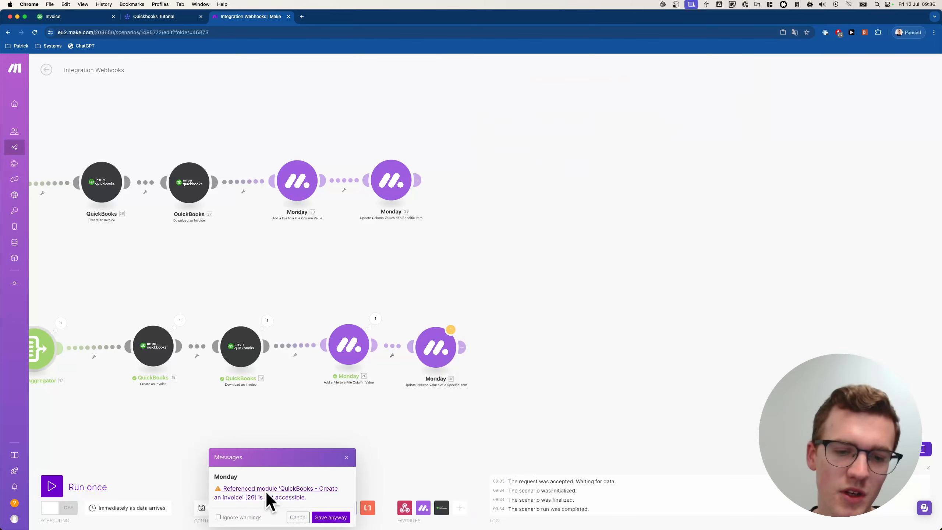
click(334, 517)
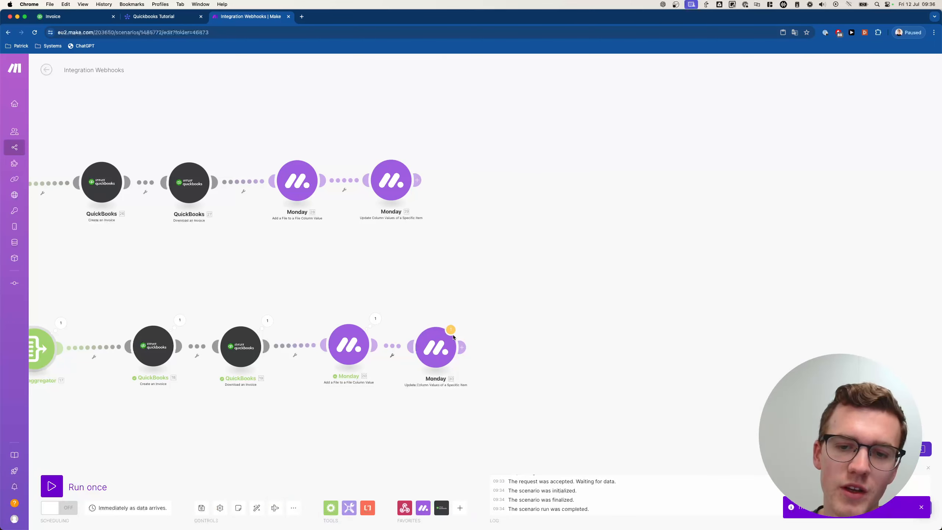
- Remap the cloned module's link URL to the lower branch's own Invoice ID
click(441, 347)
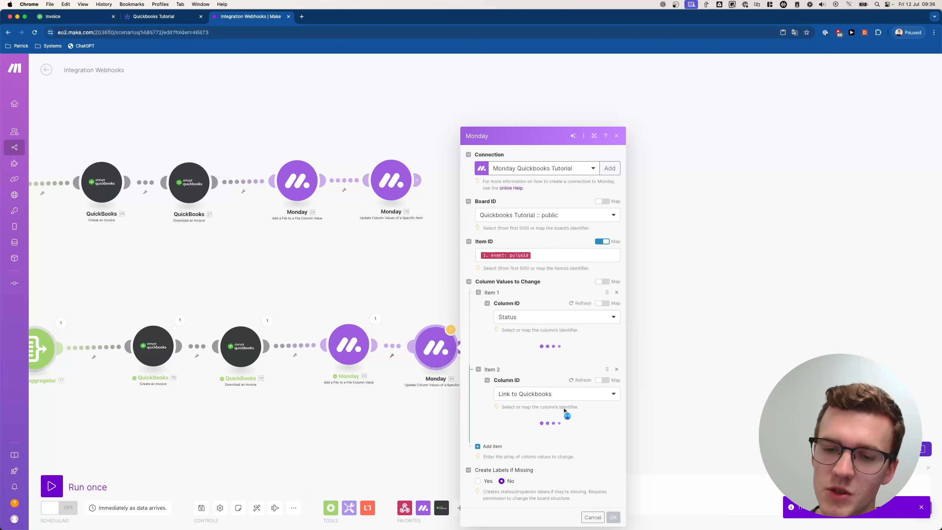
scroll(563, 413, down, 2)
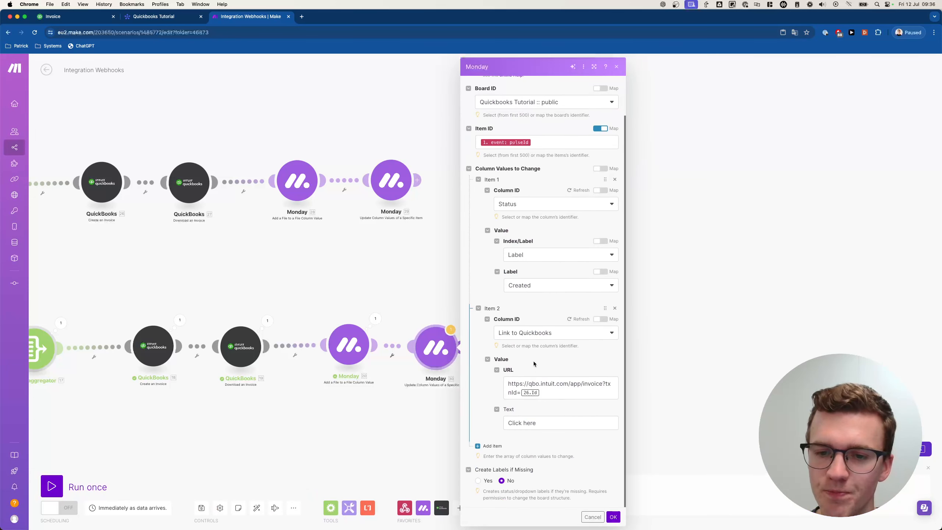
click(547, 393)
key(BackSpace)
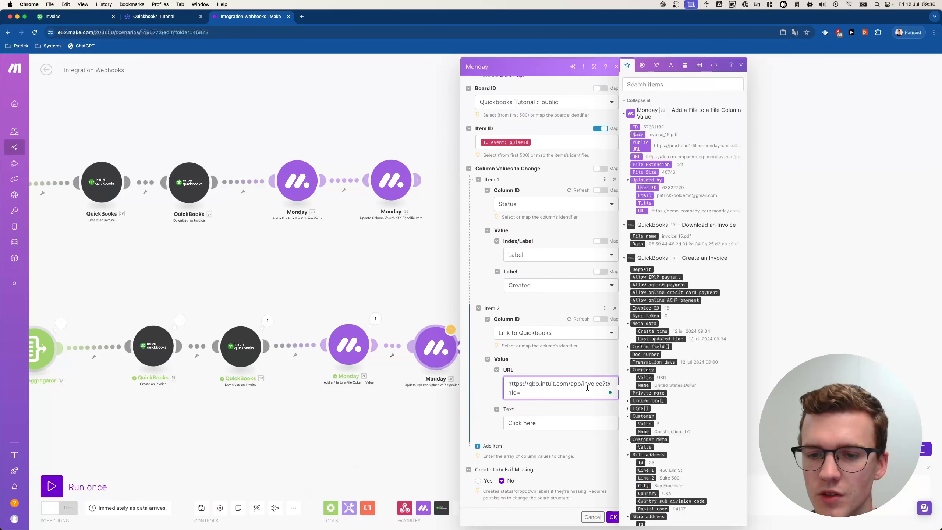
click(646, 308)
click(613, 517)
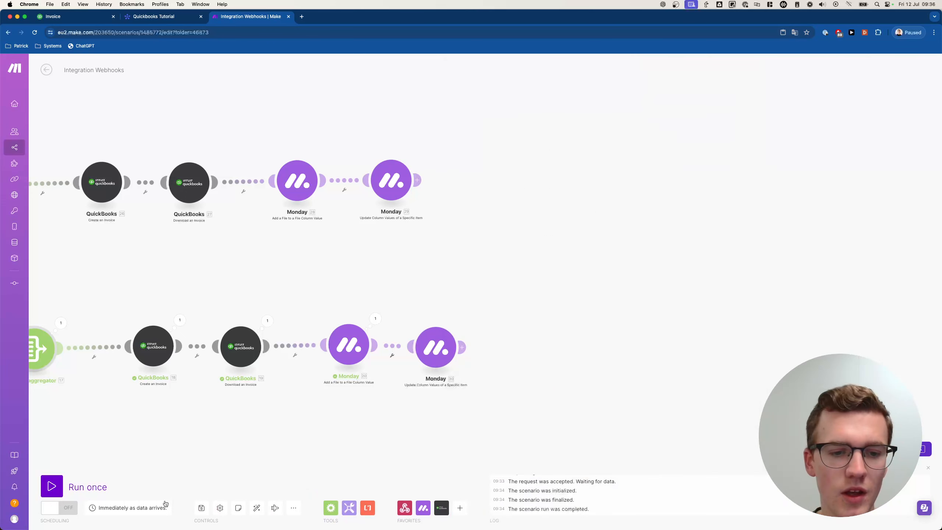
scroll(97, 435, down, 3)
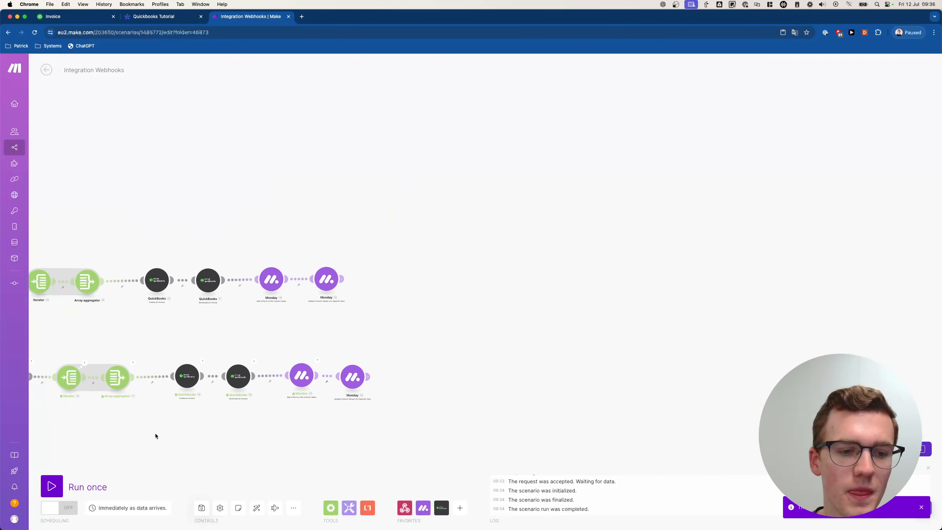
- Run the scenario once, then click Invoice 2's Create Invoice button on the monday board
click(52, 486)
click(173, 514)
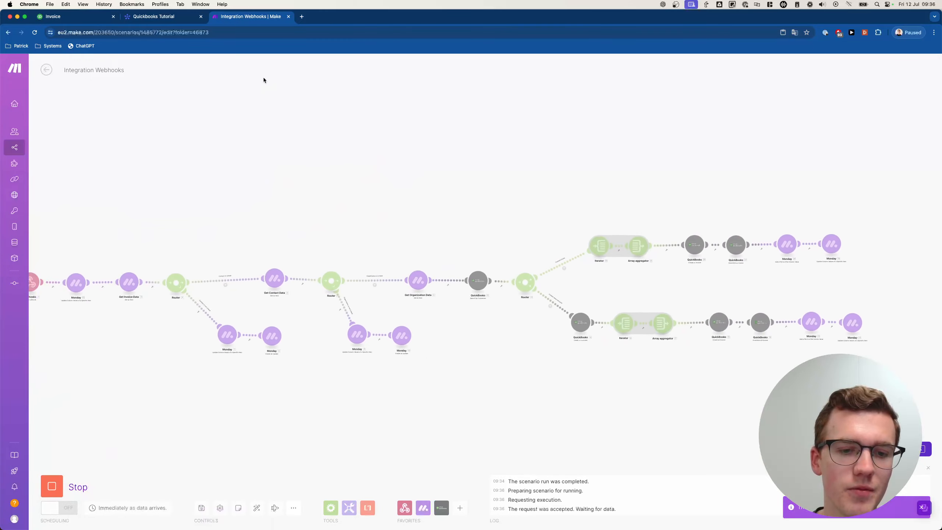
click(159, 16)
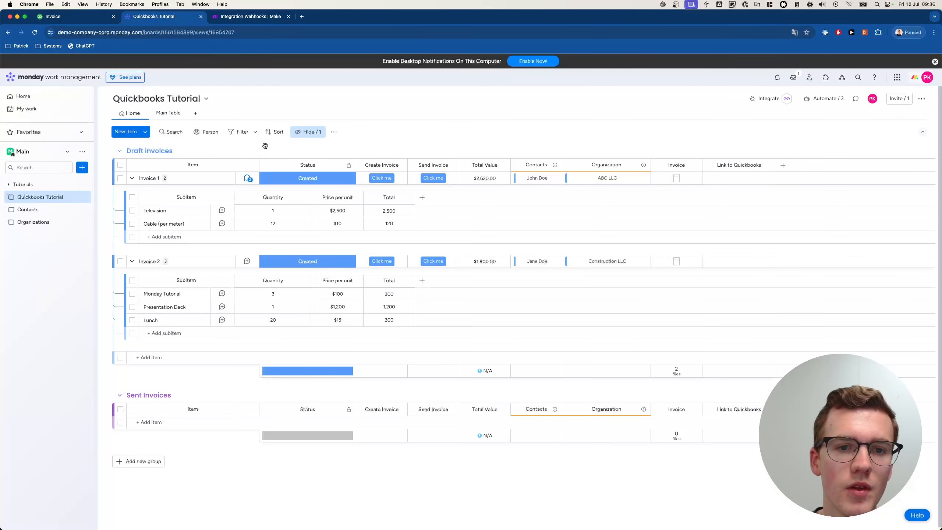
click(383, 262)
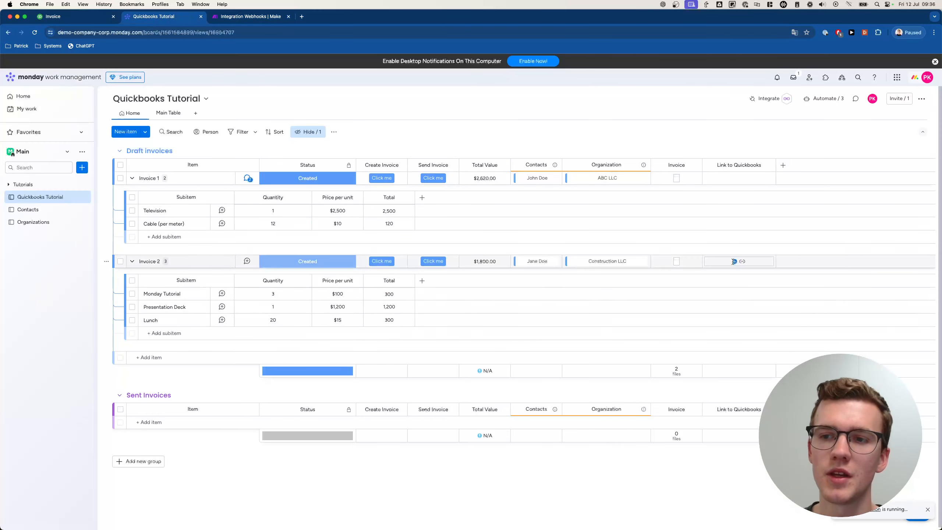
click(258, 16)
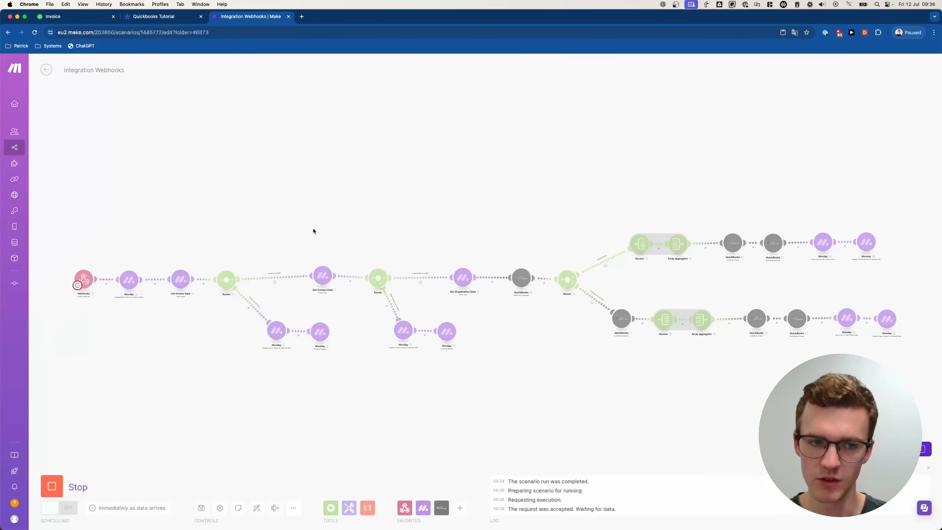
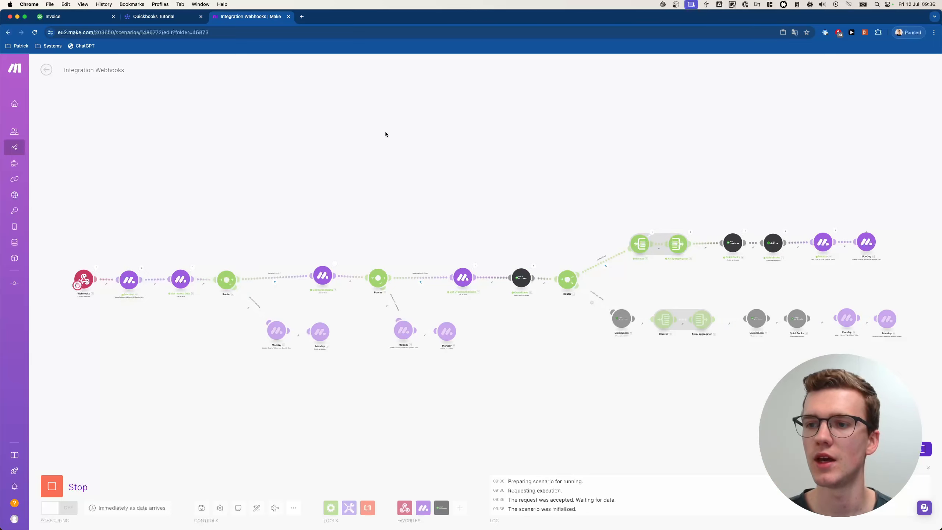
- Open Invoice 2's new $1,800 Construction LLC QuickBooks invoice from the board's link
scroll(871, 231, up, 8)
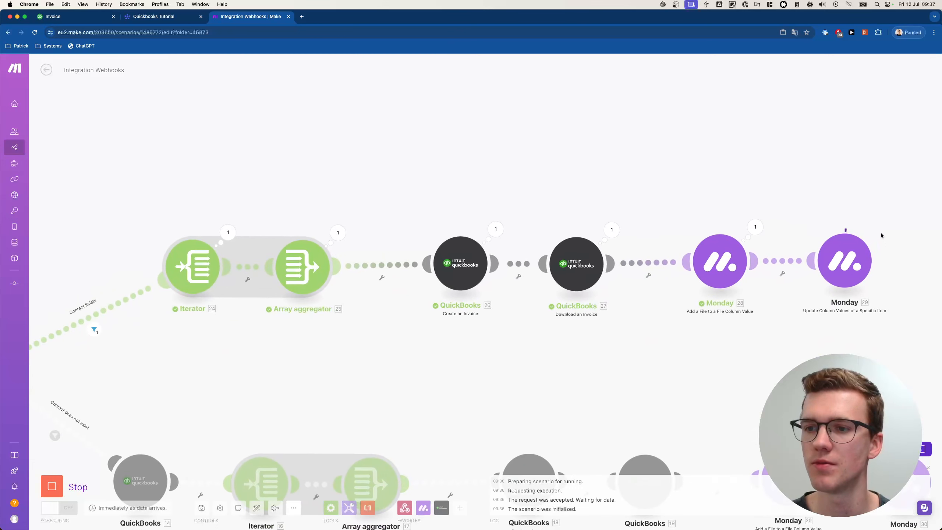
scroll(741, 261, up, 3)
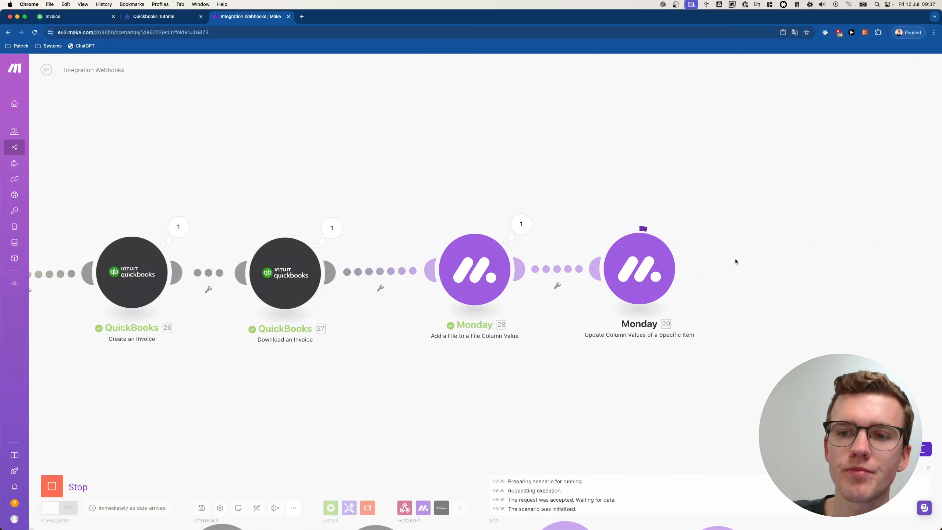
click(163, 17)
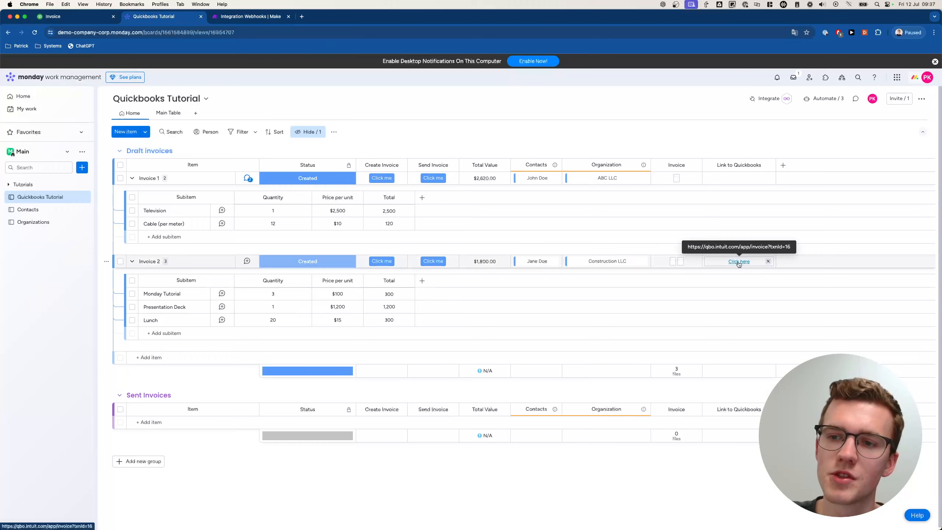
click(739, 262)
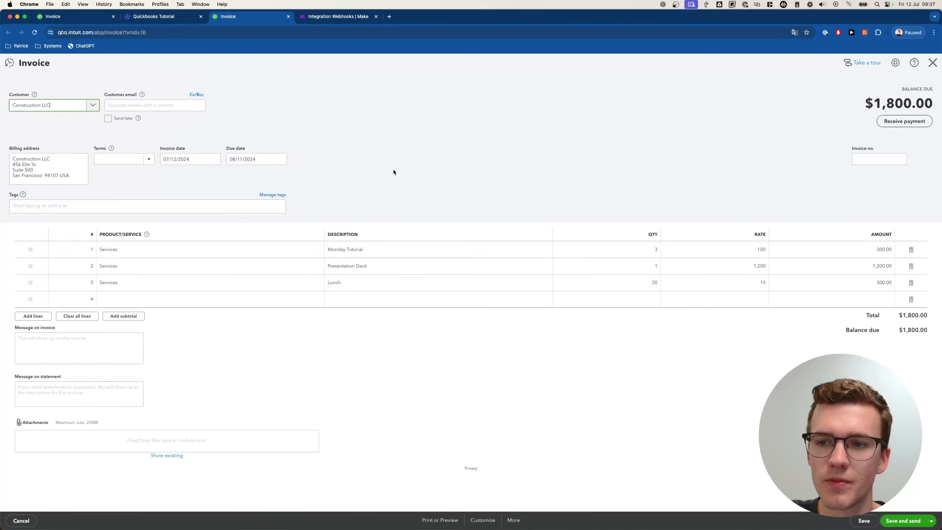
- Close the Construction LLC invoice tab to get back to the Quickbooks Tutorial board
click(288, 16)
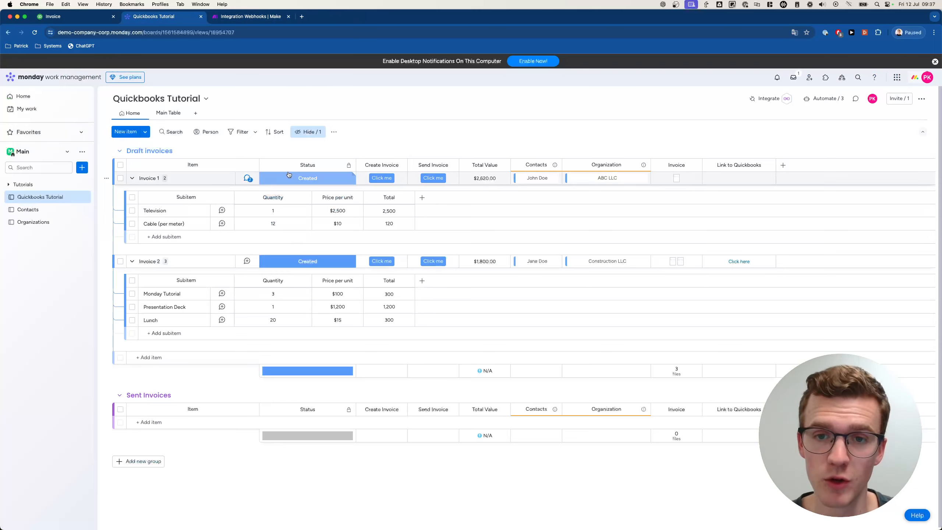
- Trigger Invoice 1's Send Invoice button so its status becomes Ready to Send
click(431, 178)
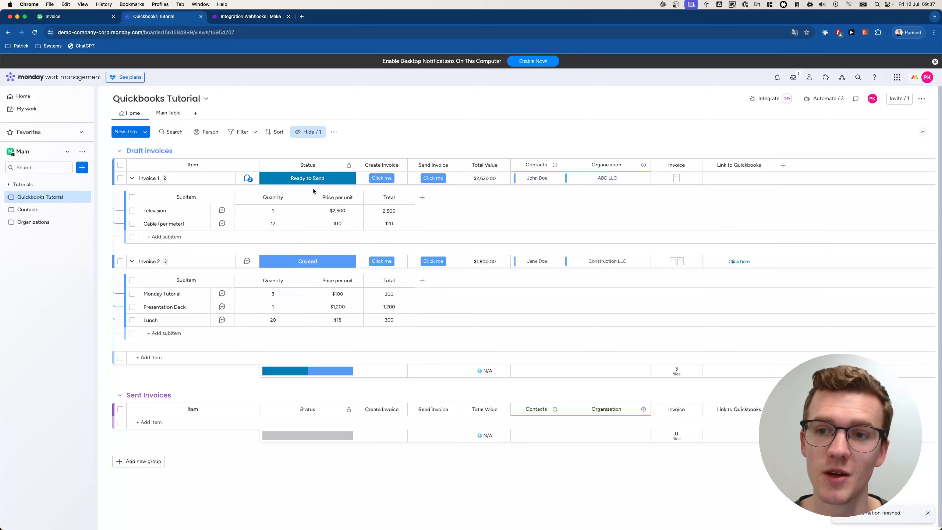
- Rename the Make scenario to 'Quickbooks - Create Invoice'
click(256, 16)
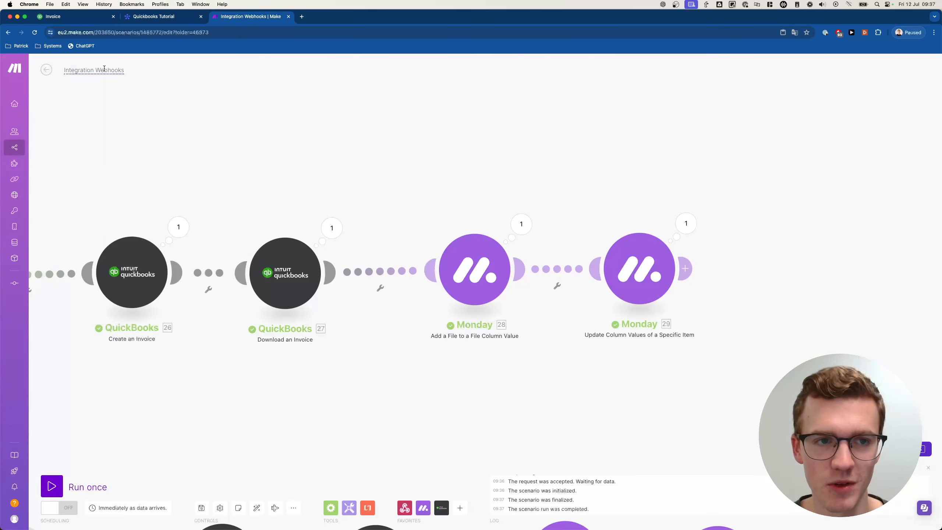
scroll(247, 144, down, 6)
drag(226, 170, 334, 174)
scroll(181, 136, down, 3)
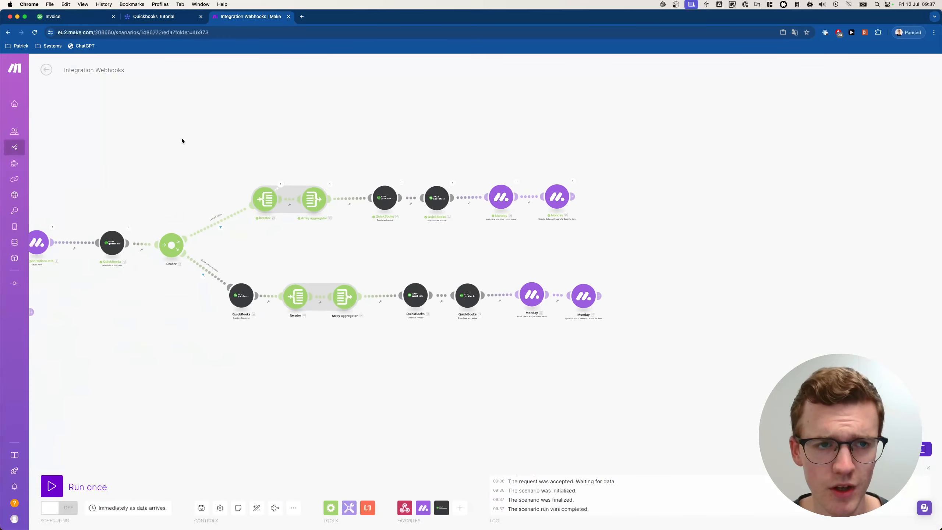
drag(178, 130, 235, 128)
key(super+a)
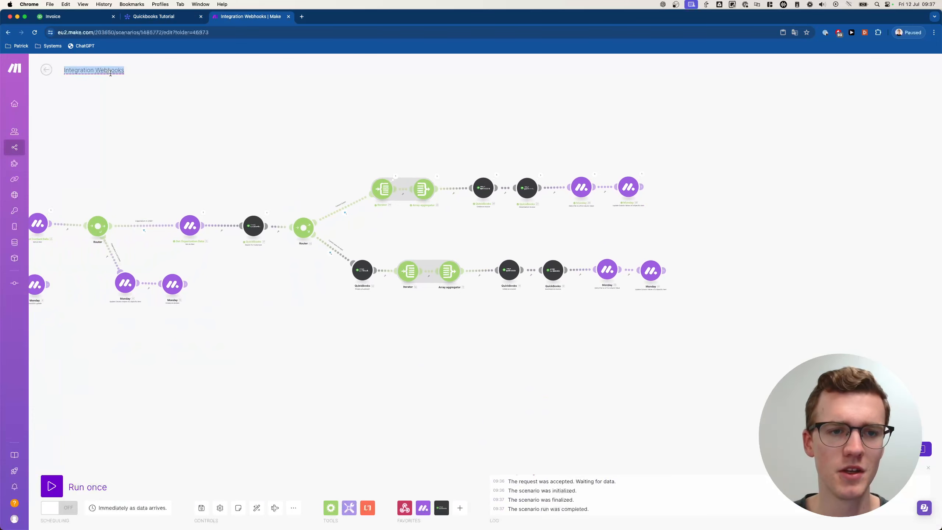
text(Quickbooks - )
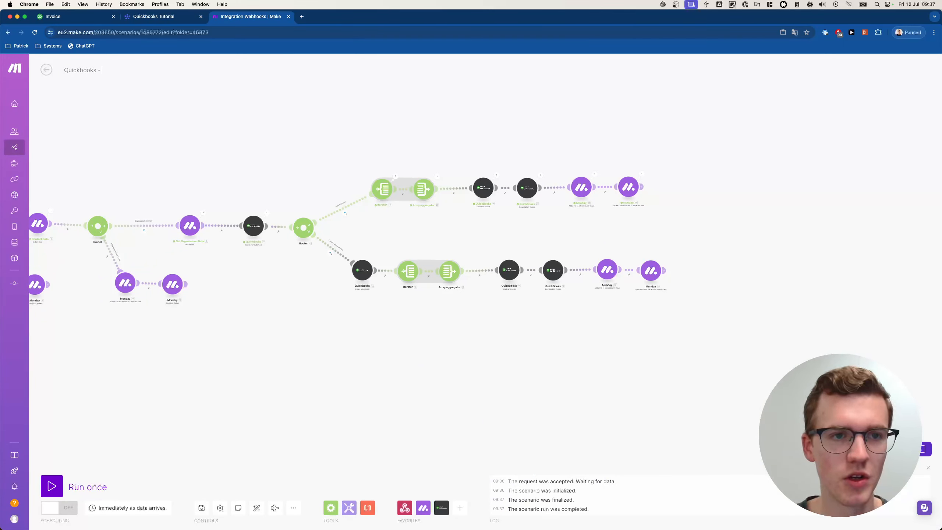
text(Create Invoice)
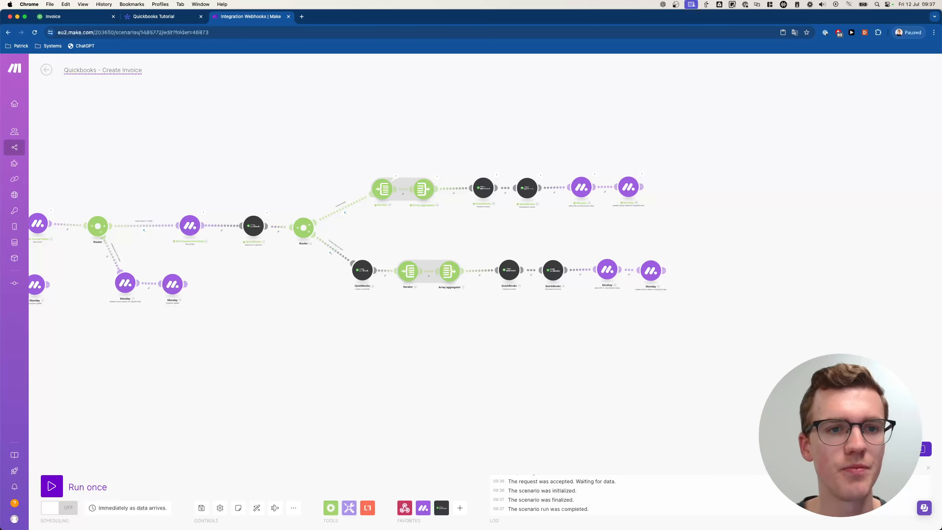
key(Return)
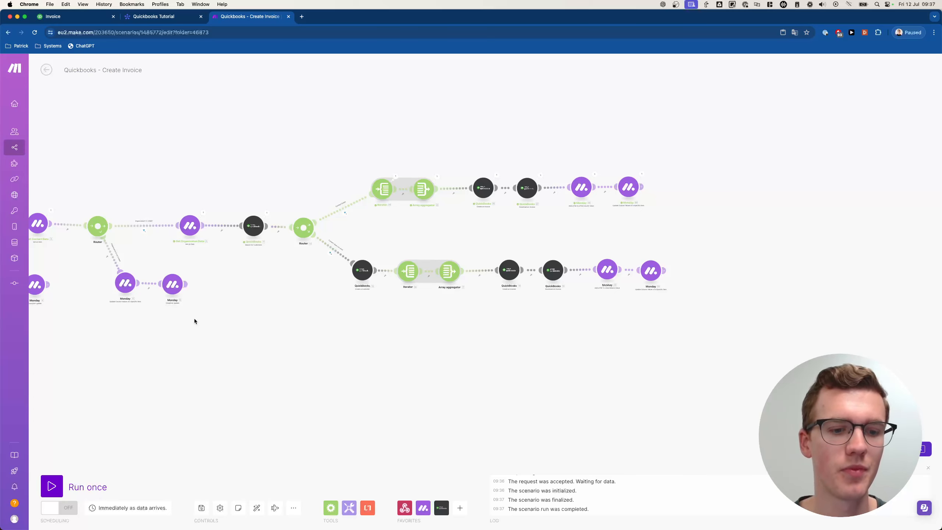
- Save and activate the scenario, deleting old queued data, then open the Tutorials folder
click(201, 506)
click(52, 507)
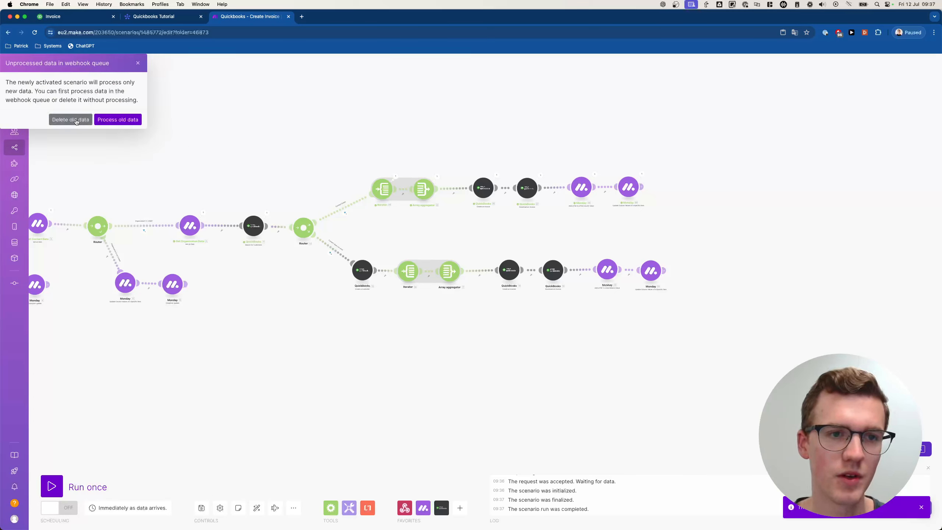
click(67, 120)
click(545, 132)
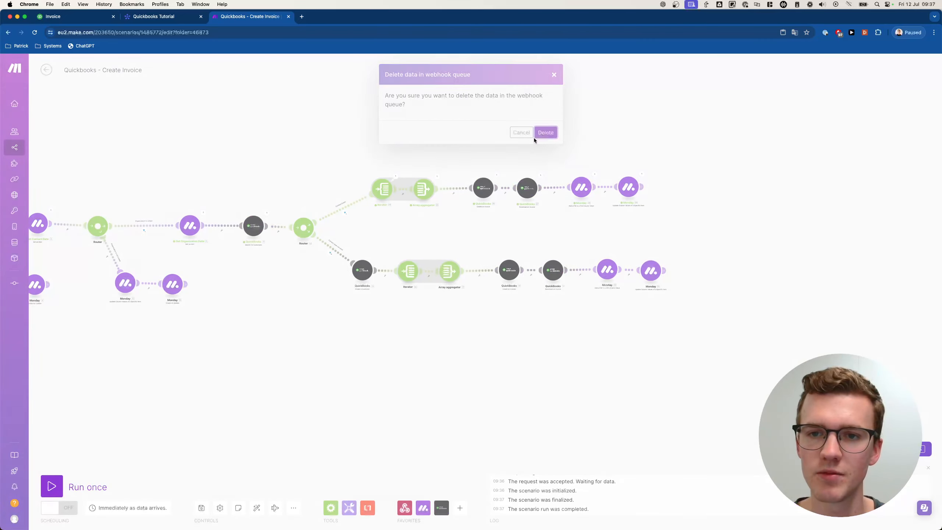
click(47, 70)
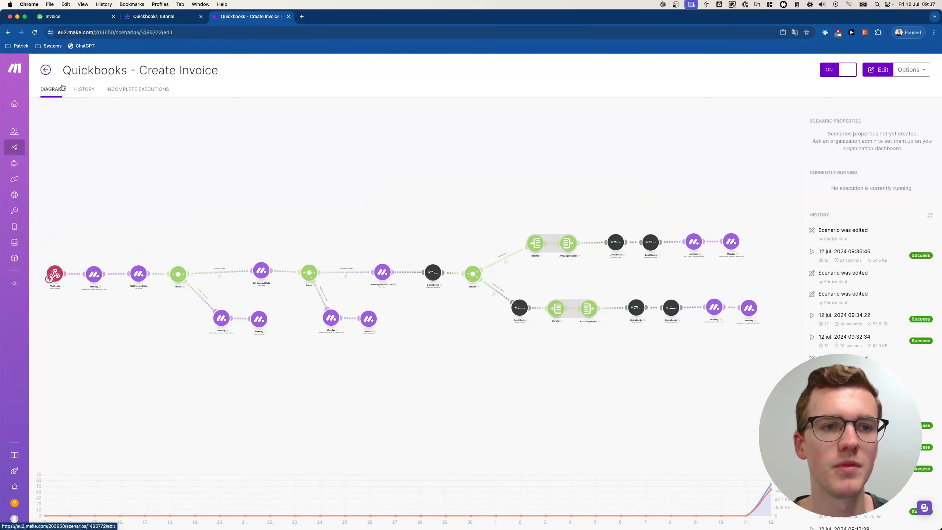
click(44, 73)
click(74, 168)
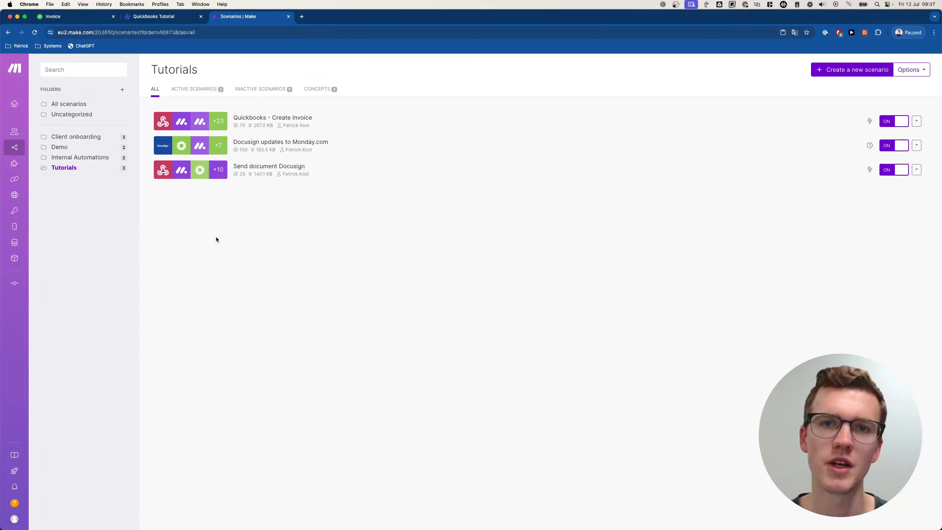
- Create a new scenario titled 'Quickbooks - Send Invoice'
click(848, 74)
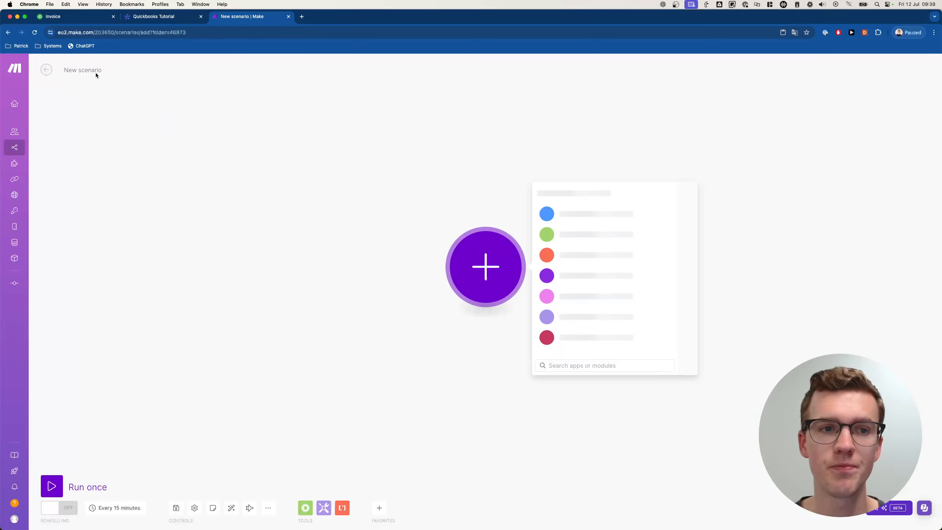
double_click(93, 71)
key(super+a)
text(Quic)
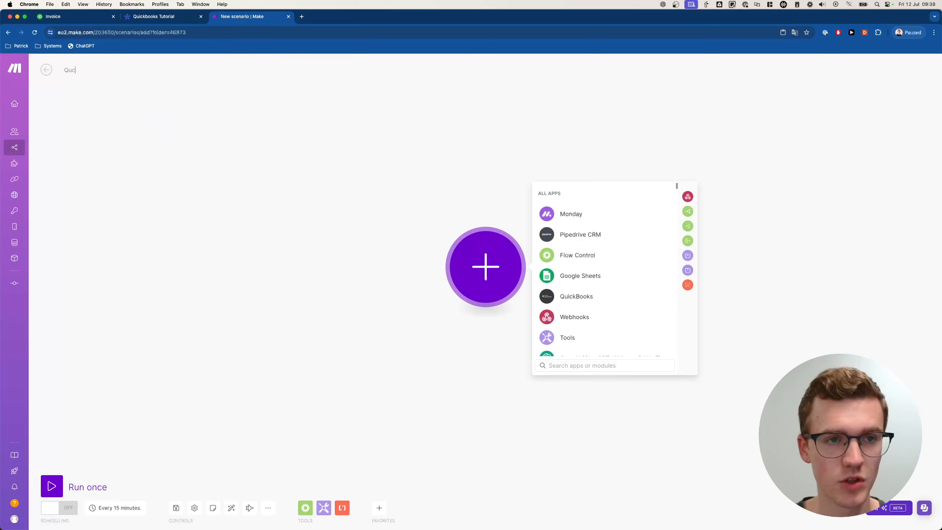
text(kbooks - Send)
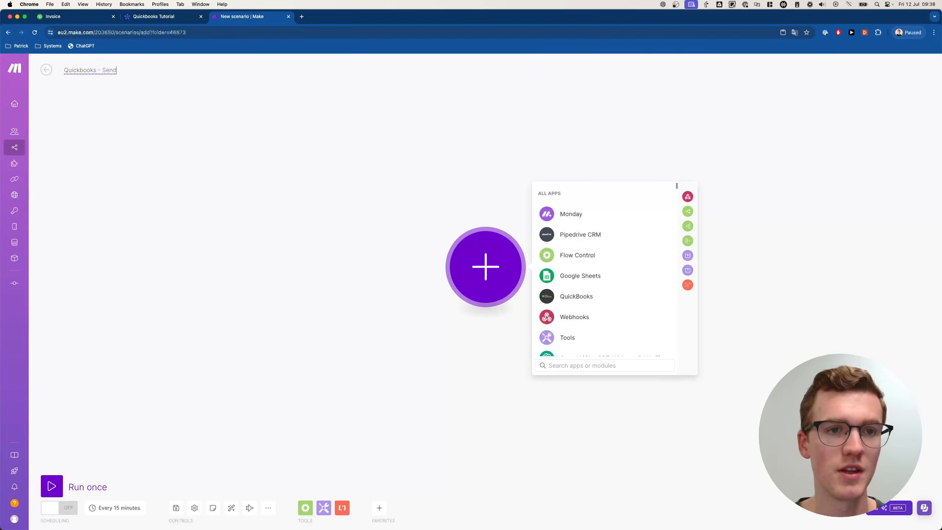
text( Invoice)
key(Return)
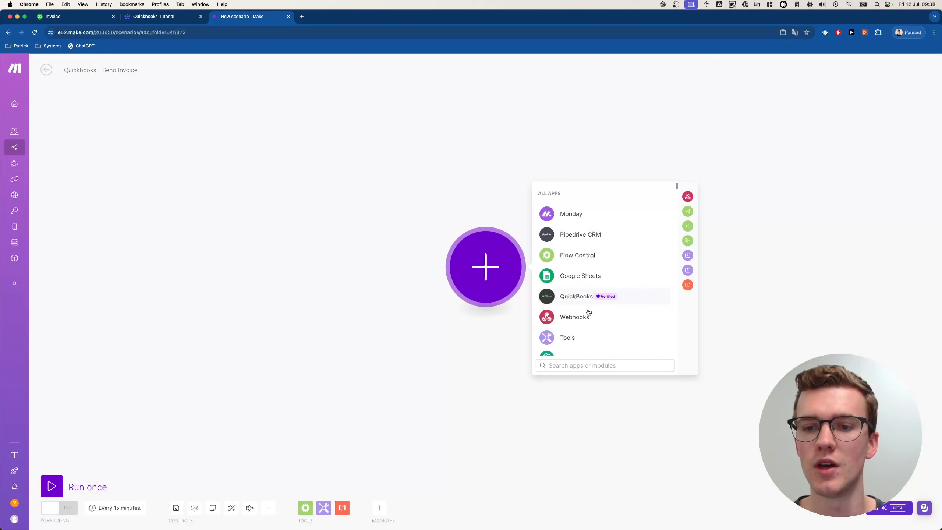
- Add a custom webhook trigger using a new hook named 'Sent Invoice - Quickbooks'
click(579, 315)
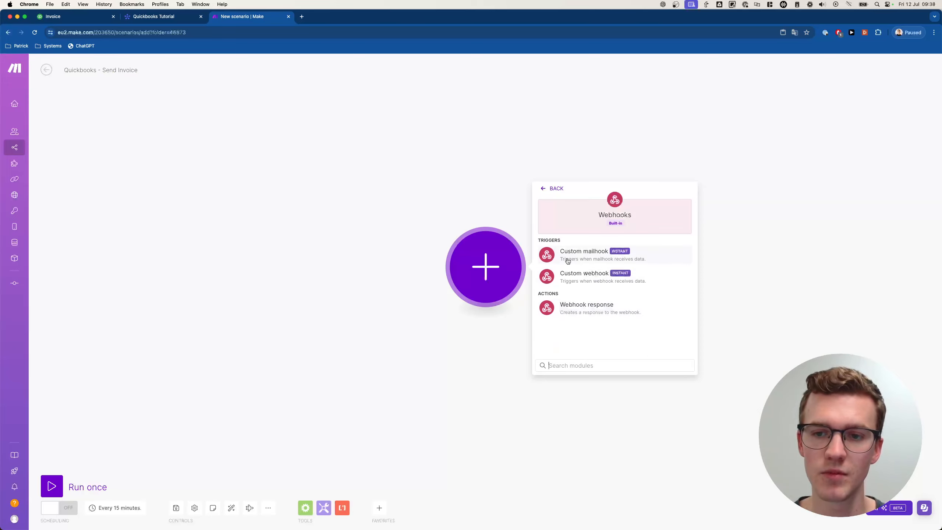
click(600, 277)
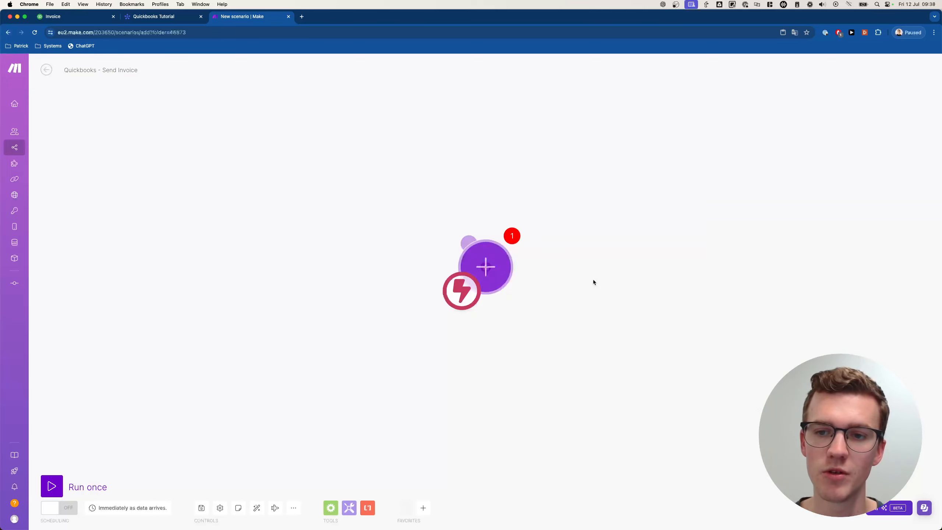
click(678, 265)
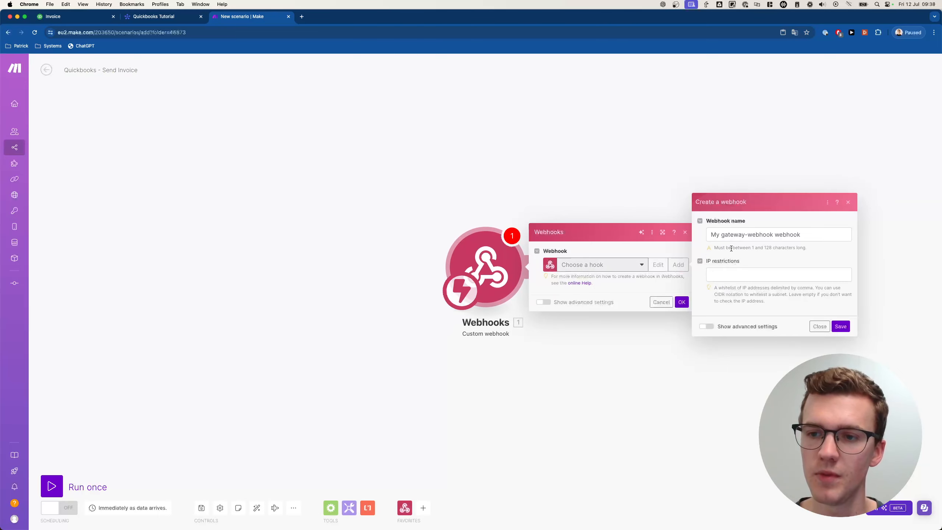
drag(800, 234, 709, 234)
text(Sent Inv)
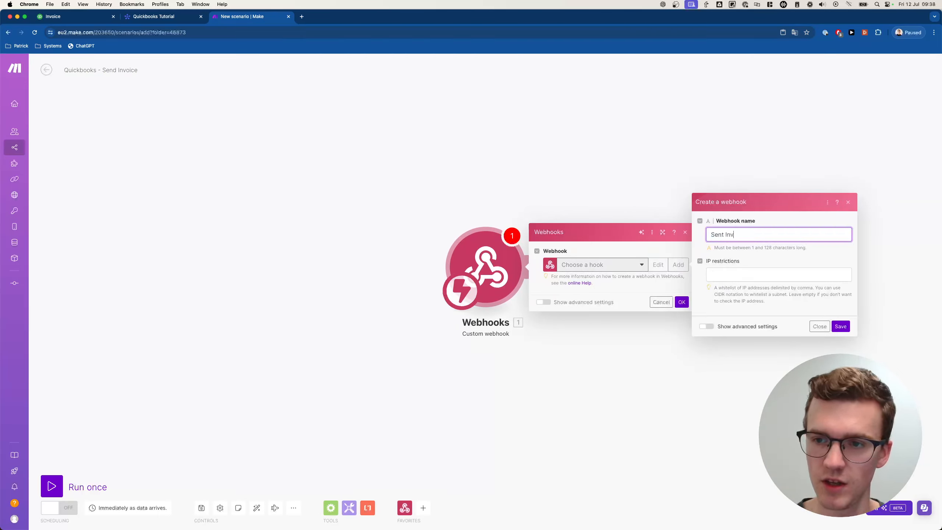
text(oice - Quickbooks)
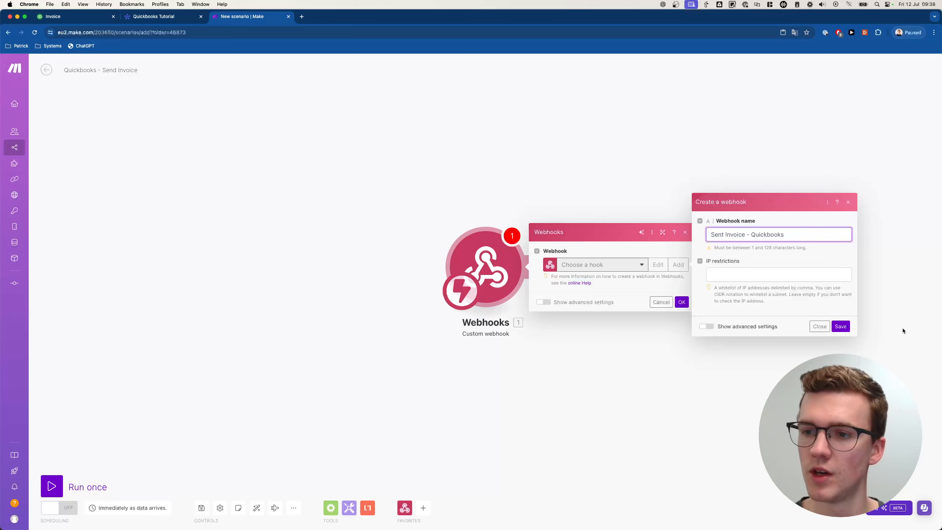
click(841, 327)
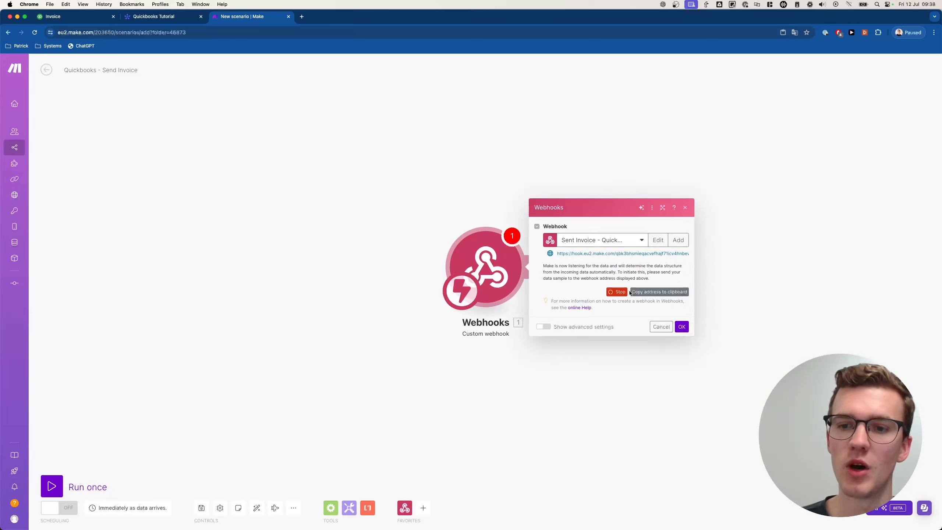
click(682, 326)
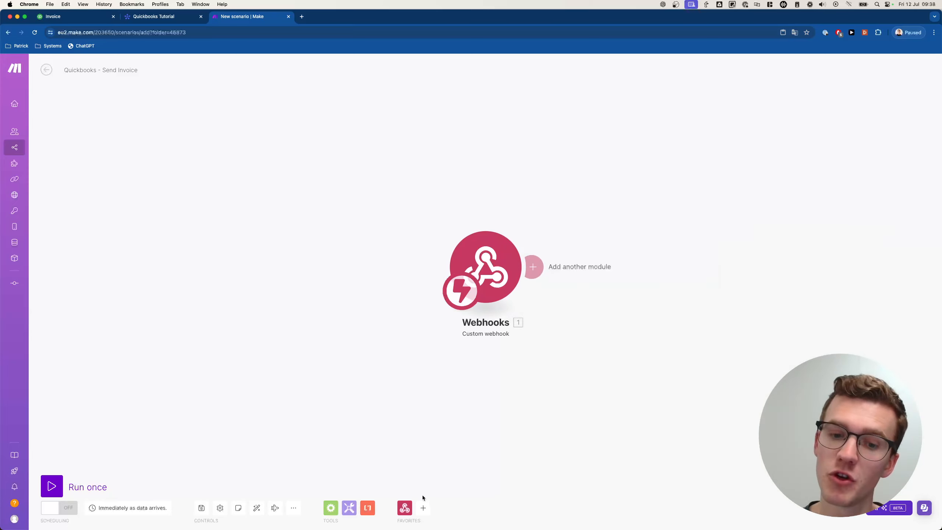
click(534, 268)
click(723, 215)
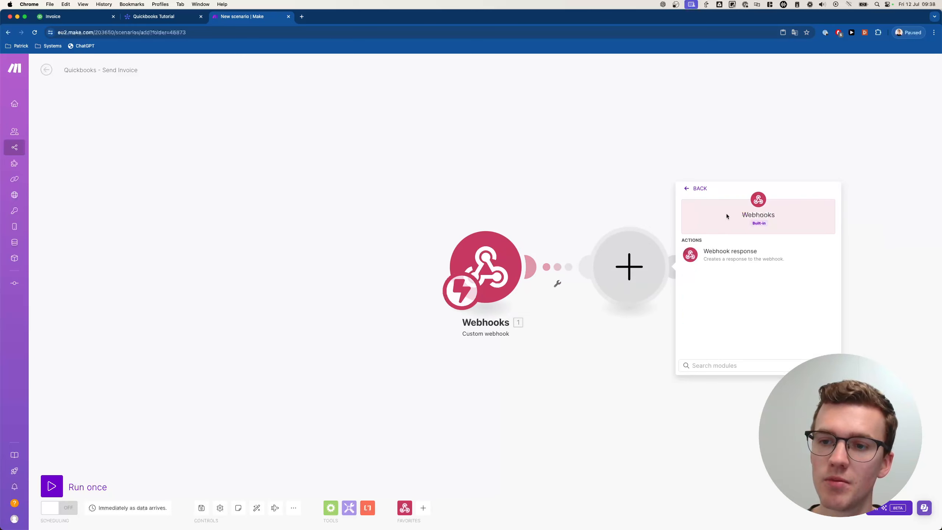
- Add a Webhook response whose body returns {"challenge":"{{1.challenge}}"}
click(743, 256)
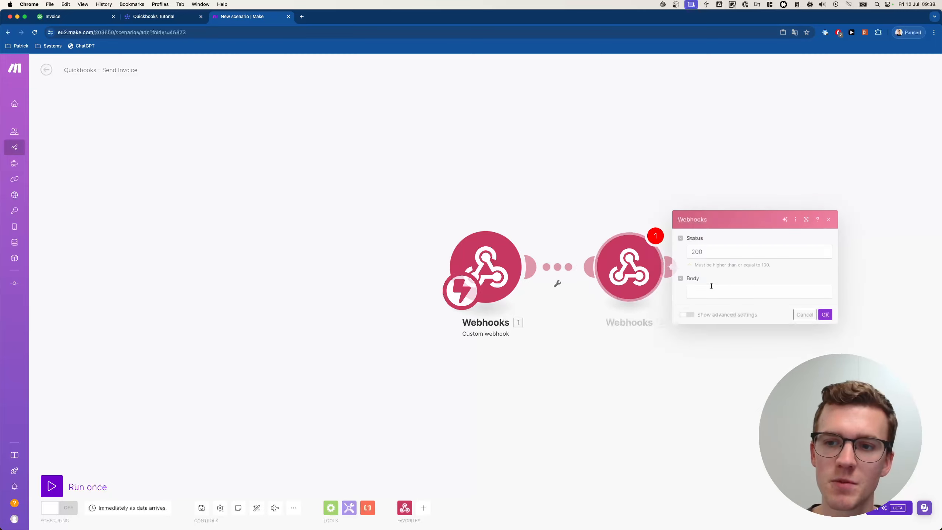
click(731, 288)
text({)
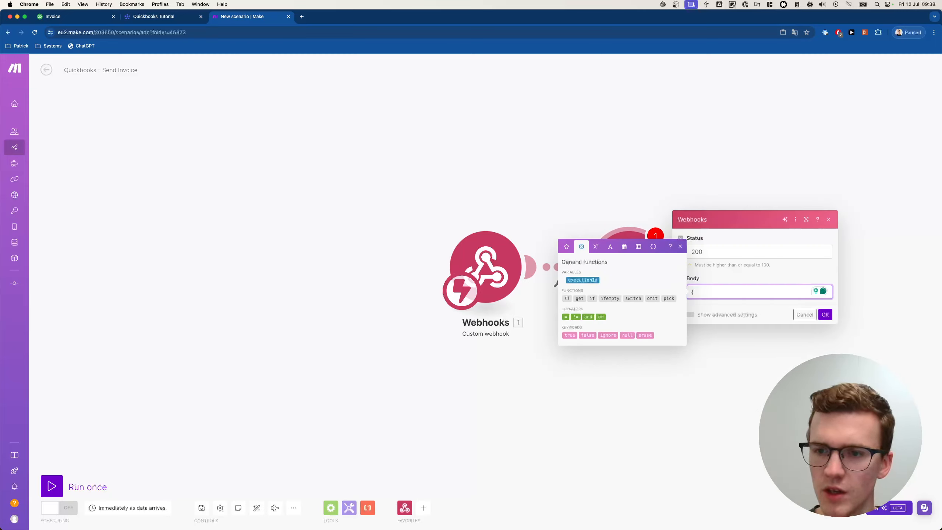
text("chlallenge":"{{1)
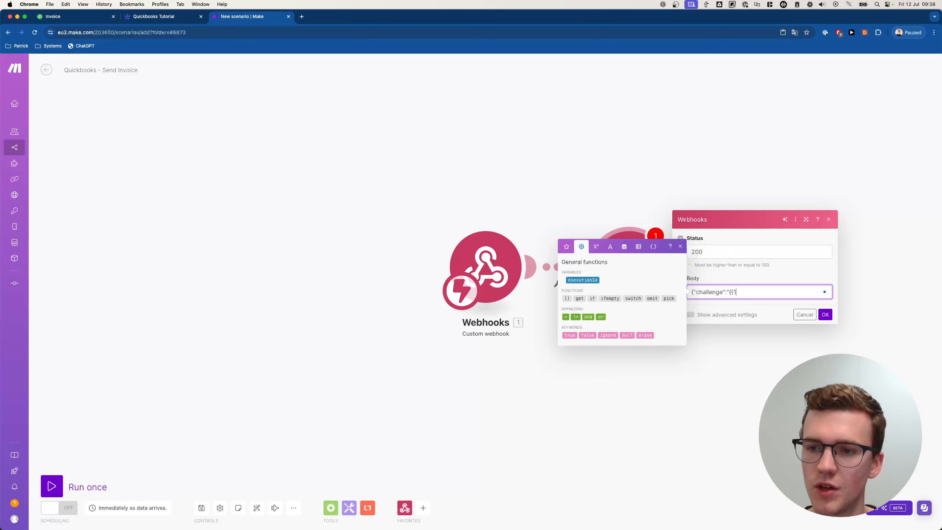
text(})
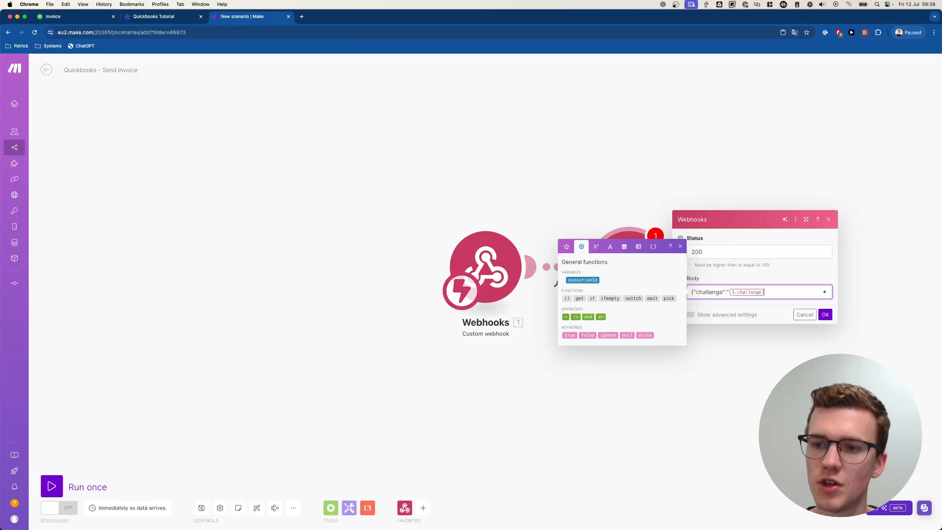
click(822, 314)
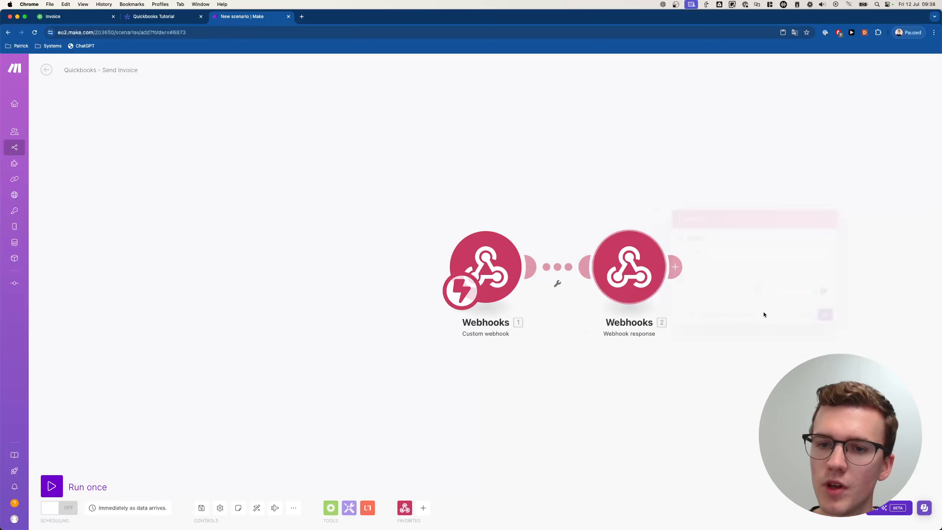
- Copy the trigger's webhook address and start a single run waiting for data
click(505, 261)
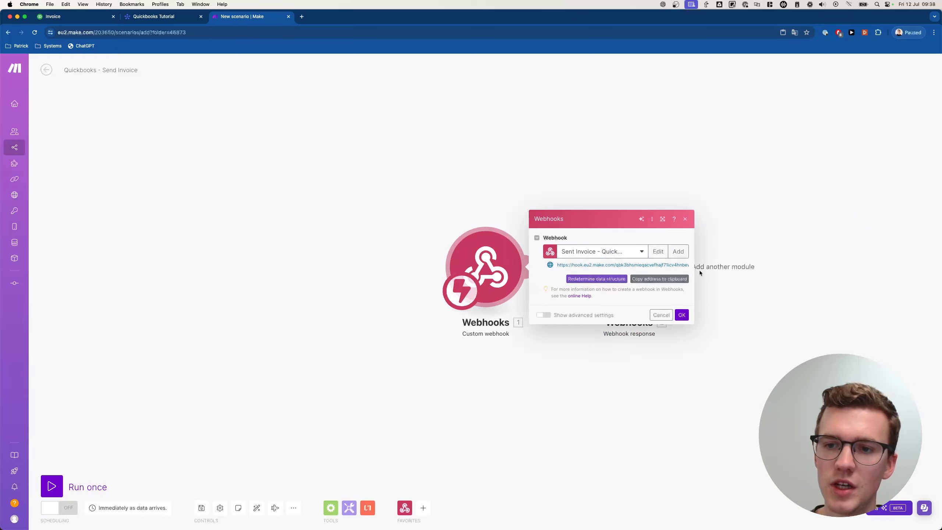
click(678, 282)
click(324, 312)
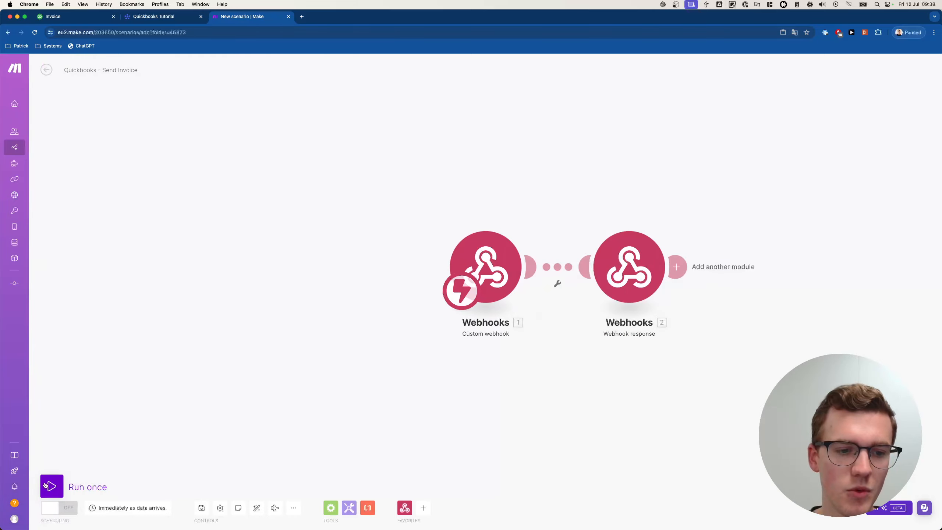
click(50, 486)
click(163, 17)
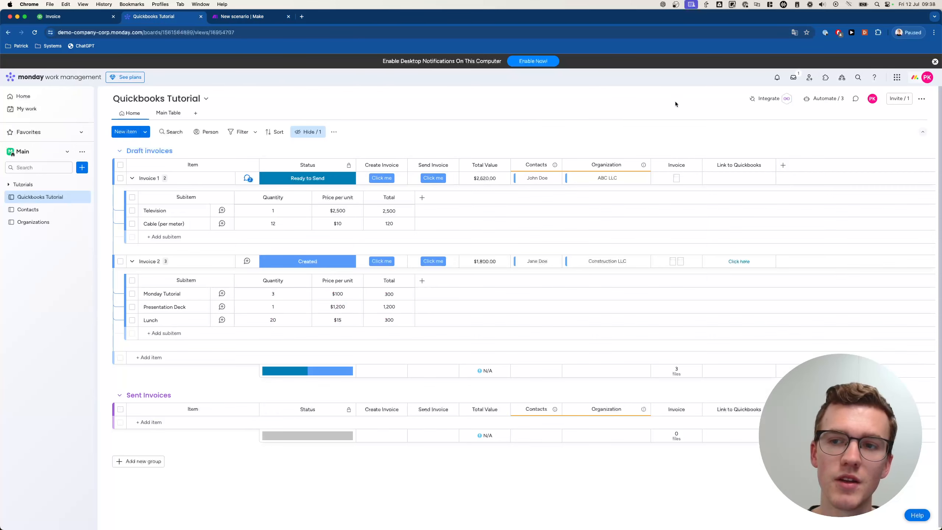
- Pick monday's status-change send-webhook template and connect the Make webhook URL
click(829, 101)
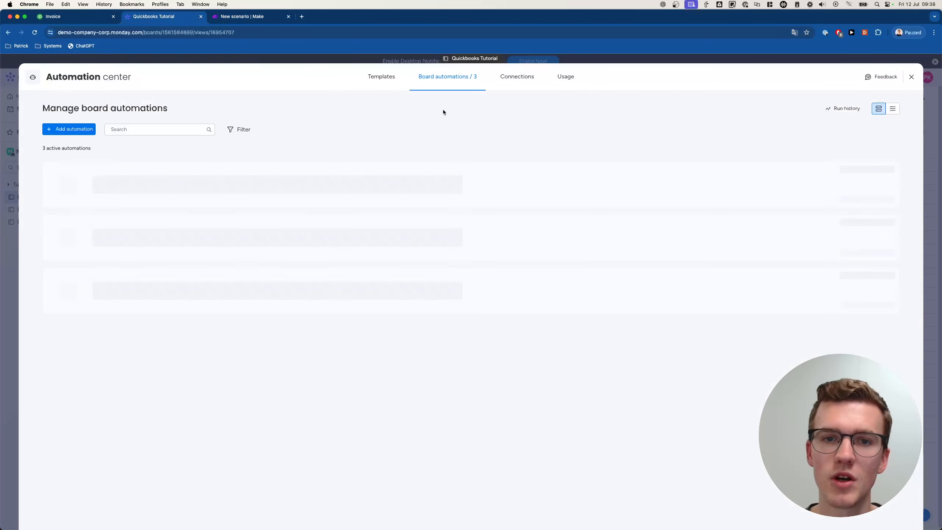
click(386, 83)
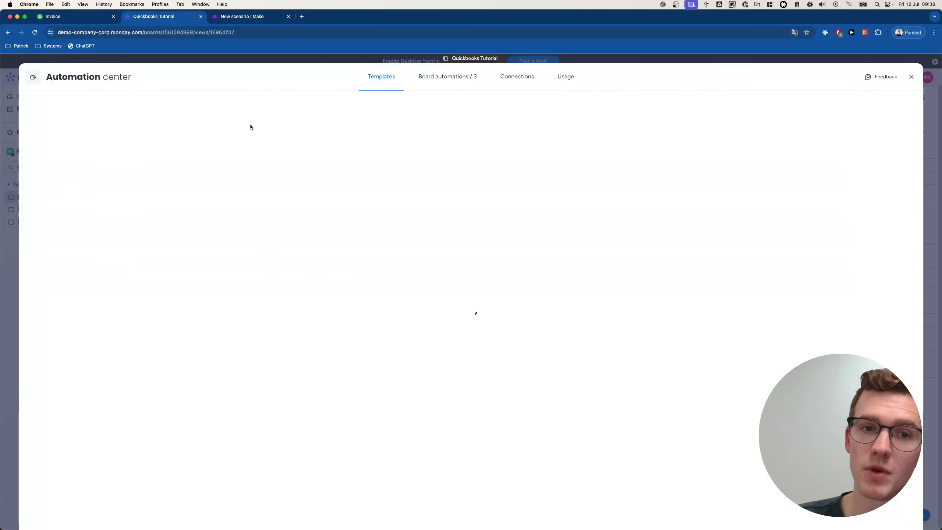
click(280, 107)
text(webhook)
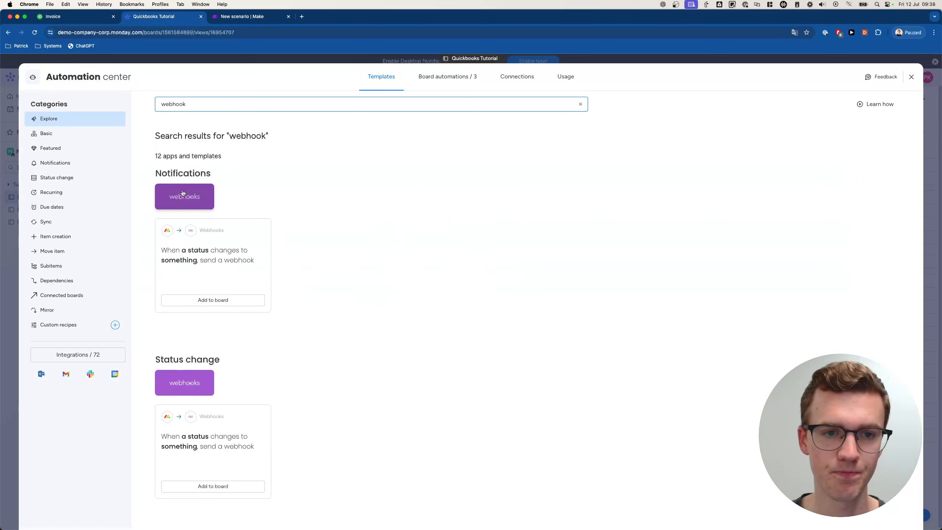
click(222, 256)
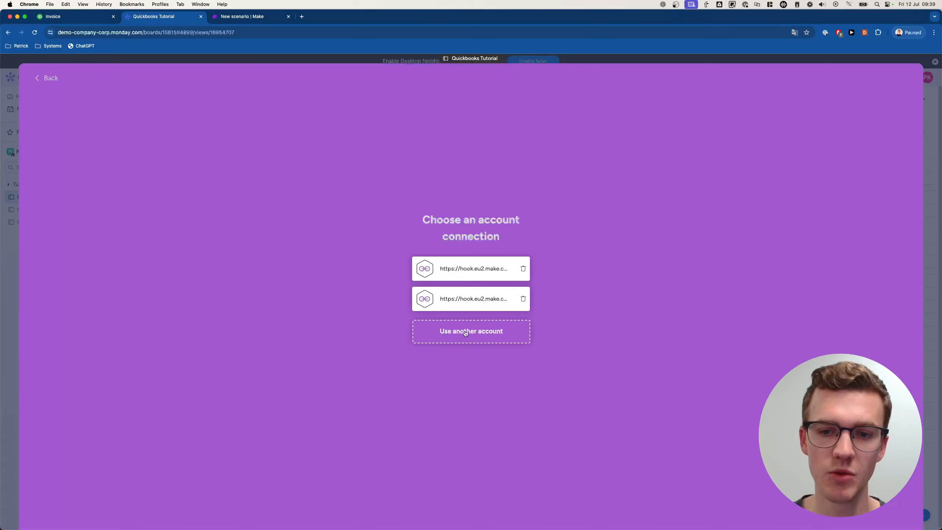
click(487, 334)
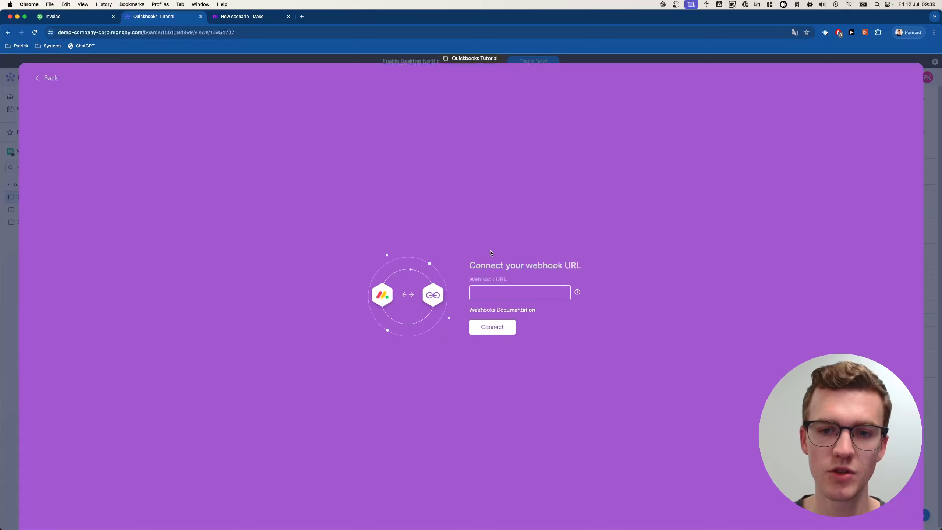
click(484, 329)
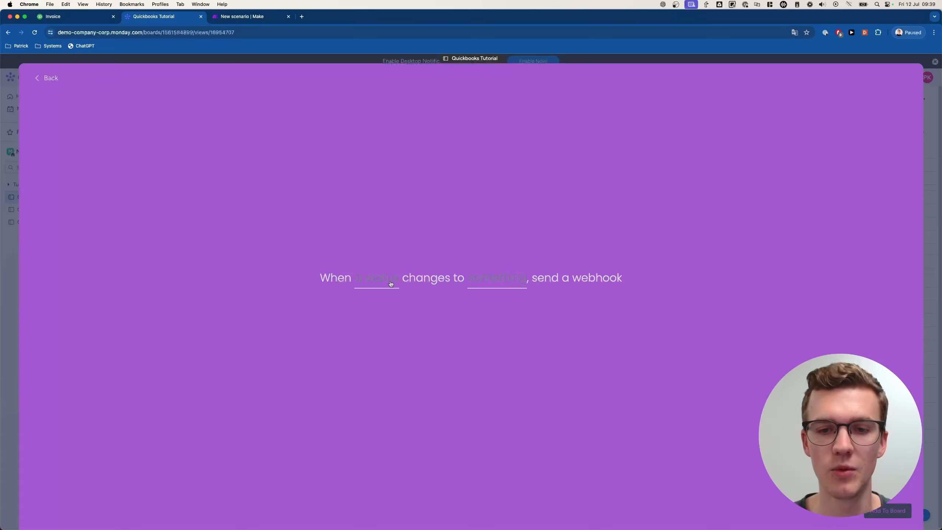
- Make the automation fire when Status changes to Ready to Send and add it to the board
click(379, 313)
scroll(512, 331, down, 2)
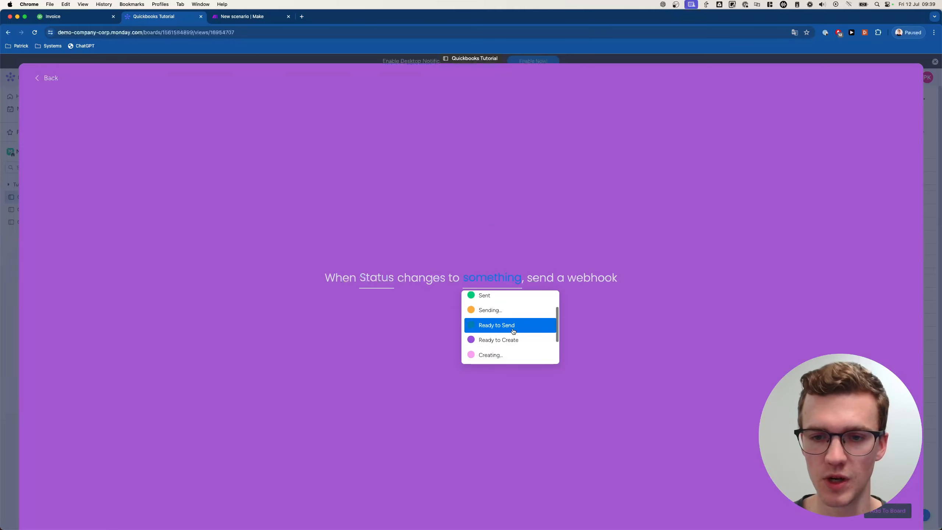
click(511, 326)
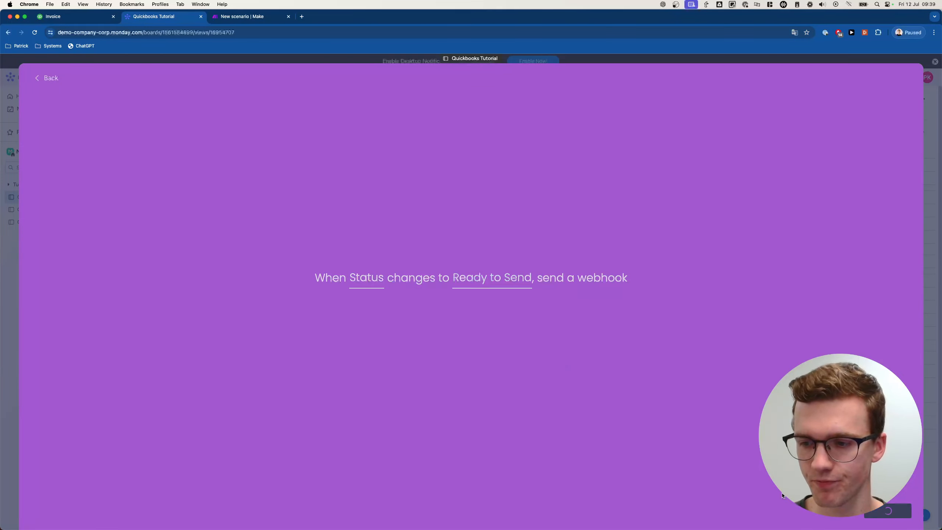
click(895, 514)
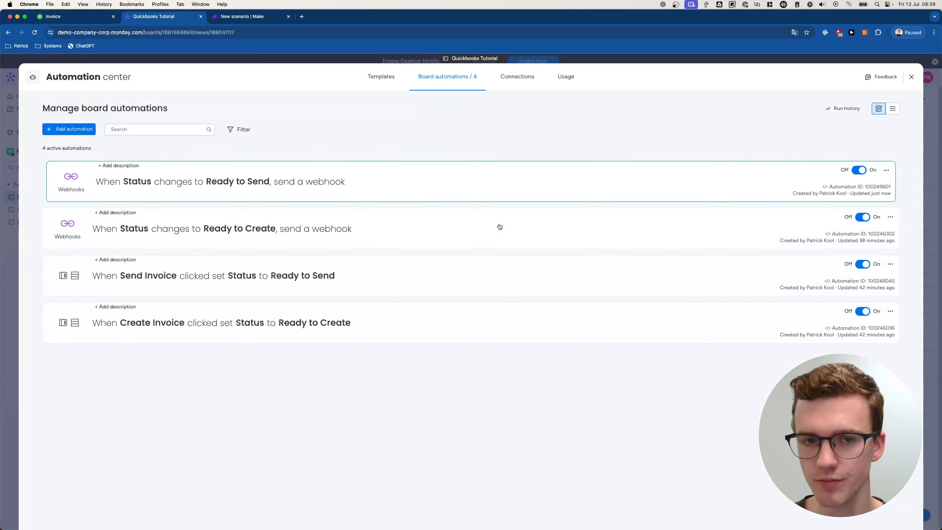
click(35, 193)
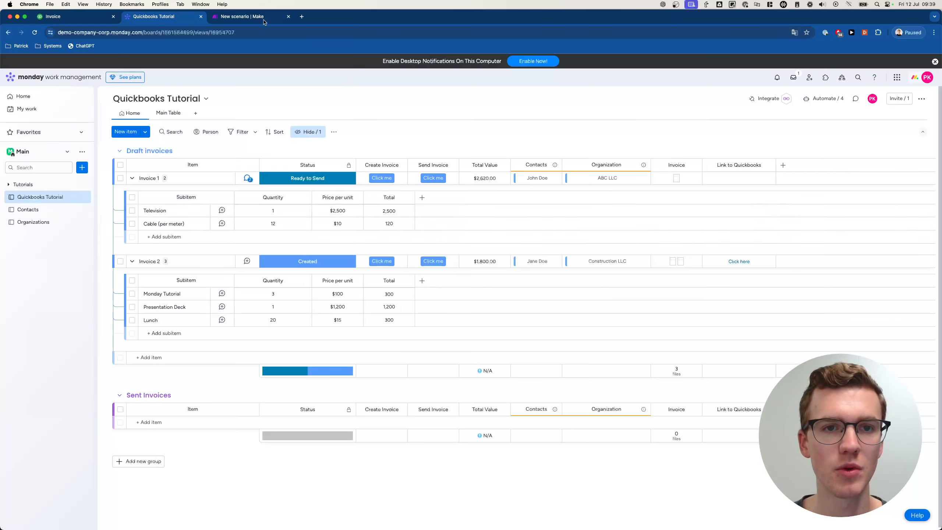
click(241, 16)
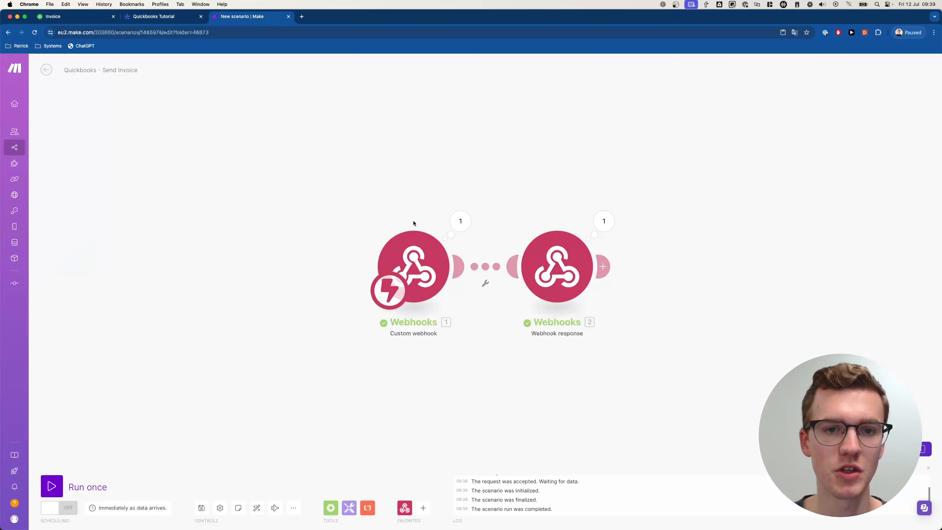
- Delete the Webhook response module and run the scenario once
right_click(552, 268)
click(575, 357)
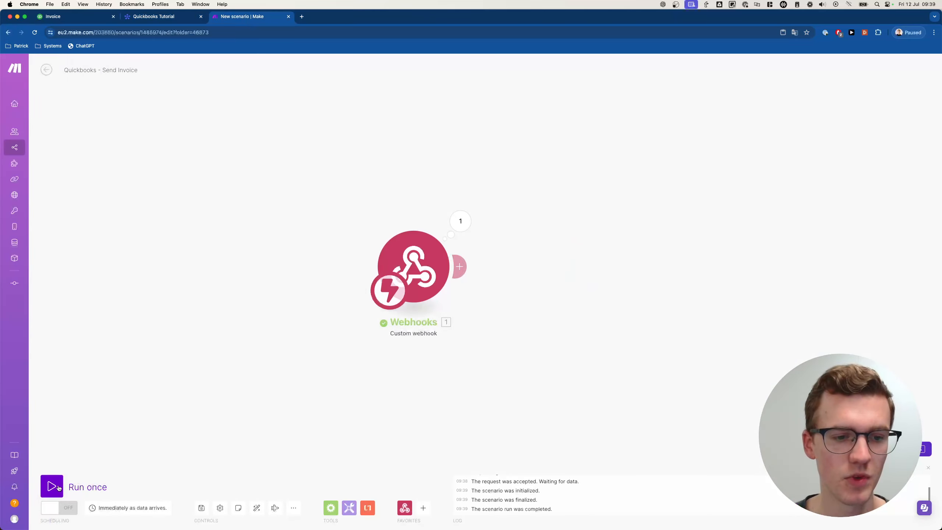
click(52, 487)
- Reset Invoice 1's status to Draft on the monday.com board
click(166, 20)
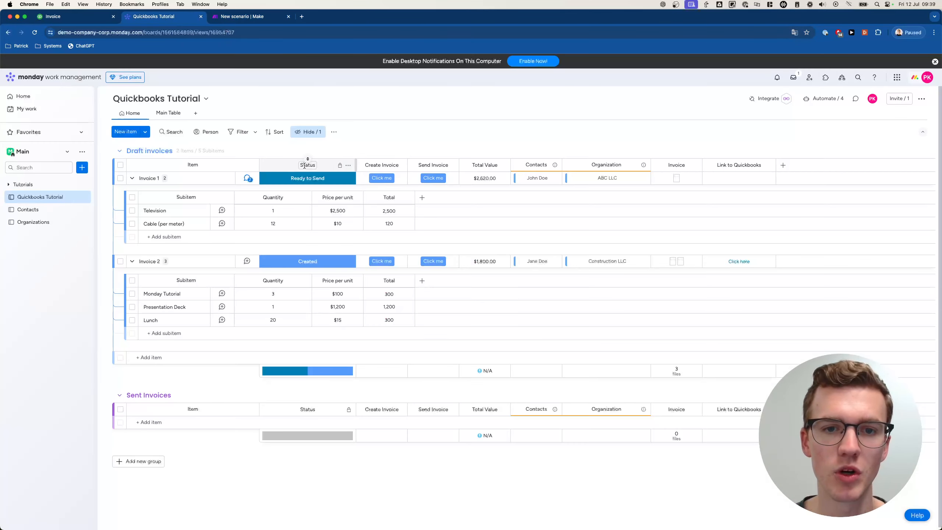
click(307, 178)
click(336, 217)
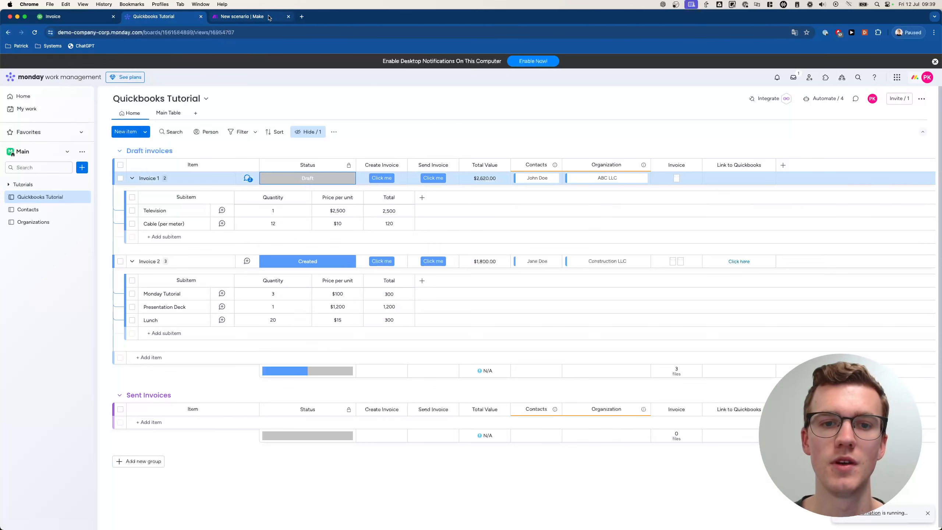
click(256, 16)
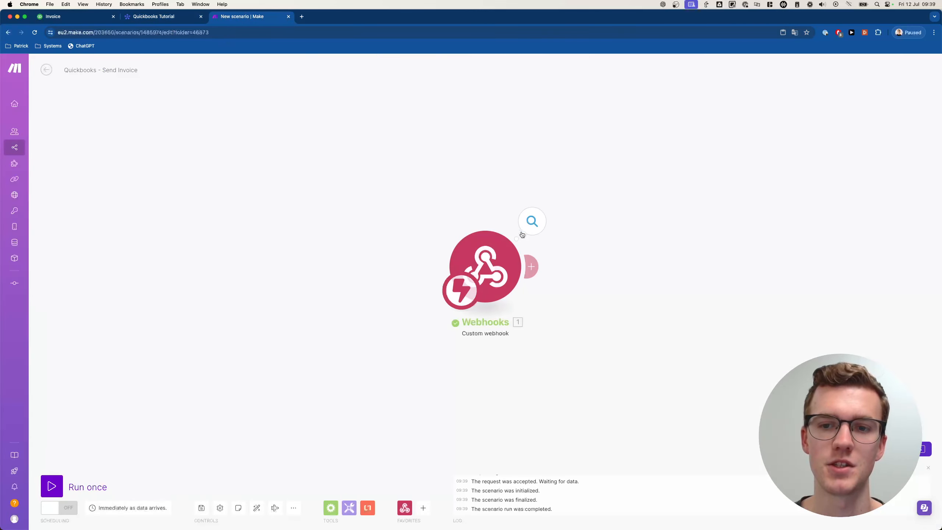
- Check the trigger's received data and open Quickbooks - Create Invoice in a new tab
click(522, 233)
click(477, 205)
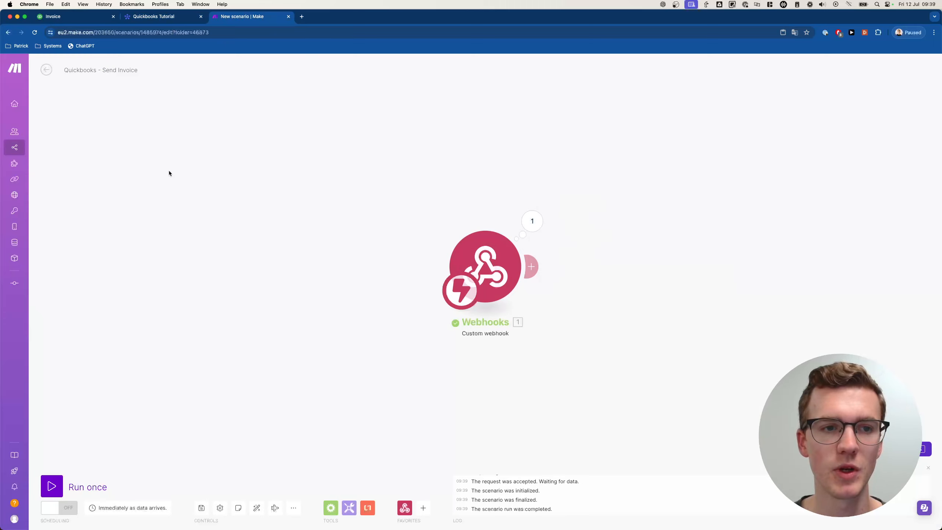
right_click(19, 146)
click(45, 149)
click(316, 20)
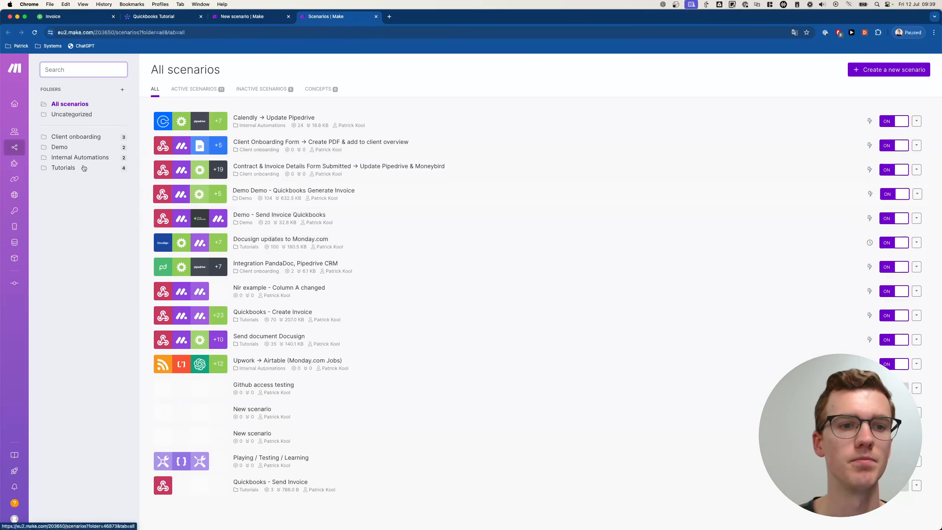
click(63, 167)
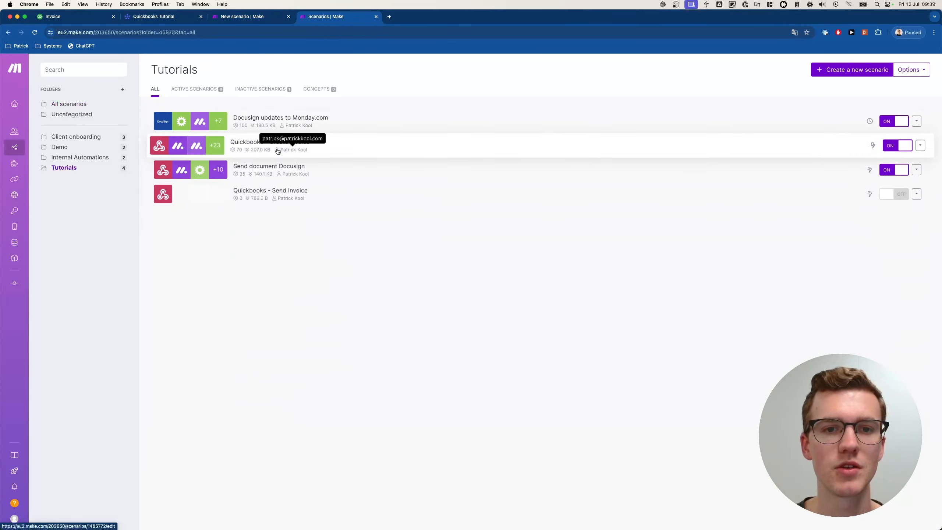
click(289, 144)
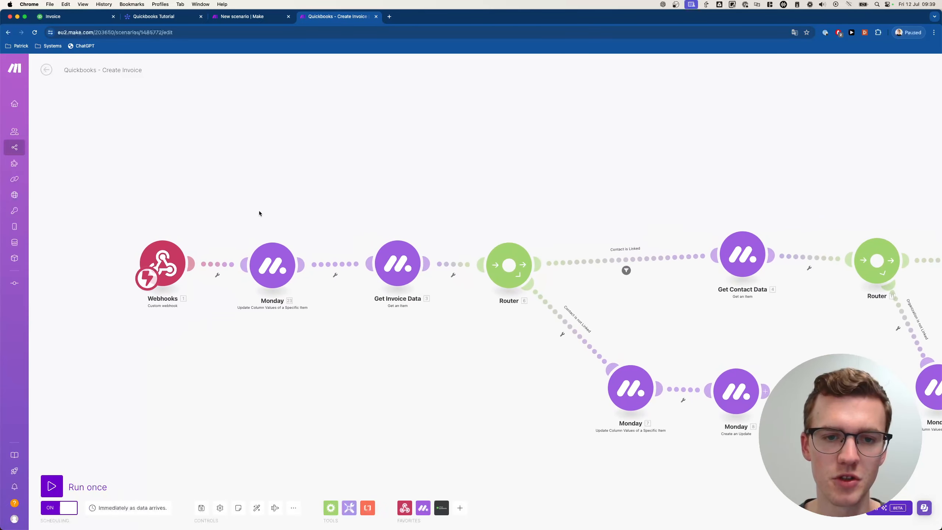
- Copy the Monday and Get Invoice Data modules into Send Invoice, linked after Webhooks
drag(259, 211, 422, 321)
right_click(401, 268)
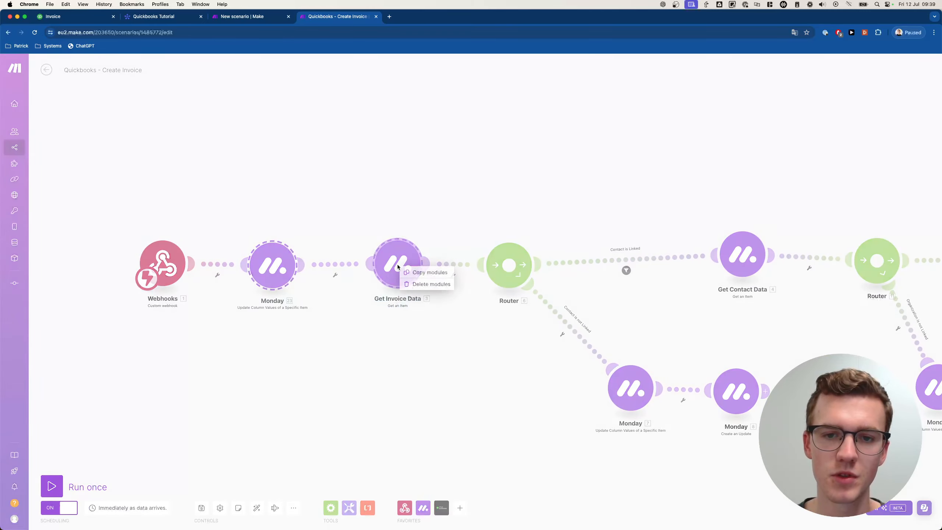
click(422, 272)
key(ctrl+shift+Tab)
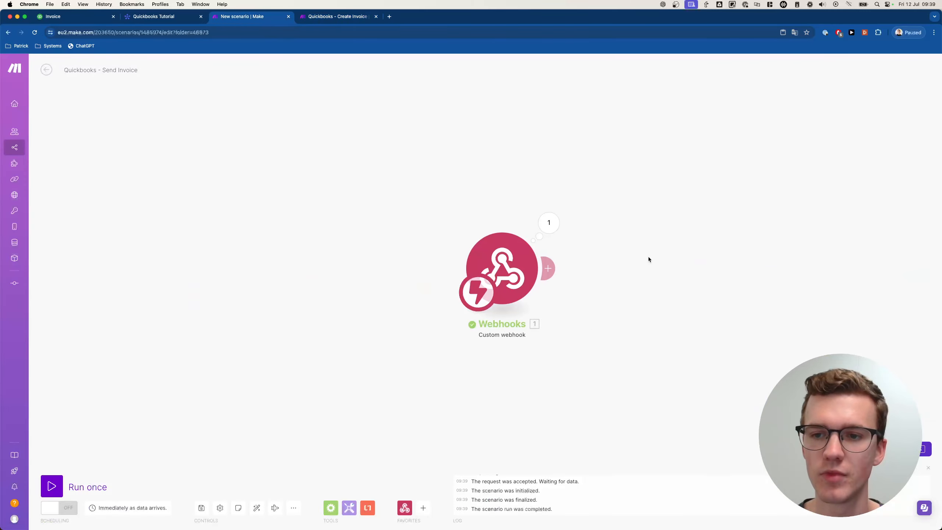
key(super+v)
drag(639, 196, 469, 203)
drag(258, 276, 226, 268)
- Look through the Monday module's settings, rename and note options without changing anything
click(393, 263)
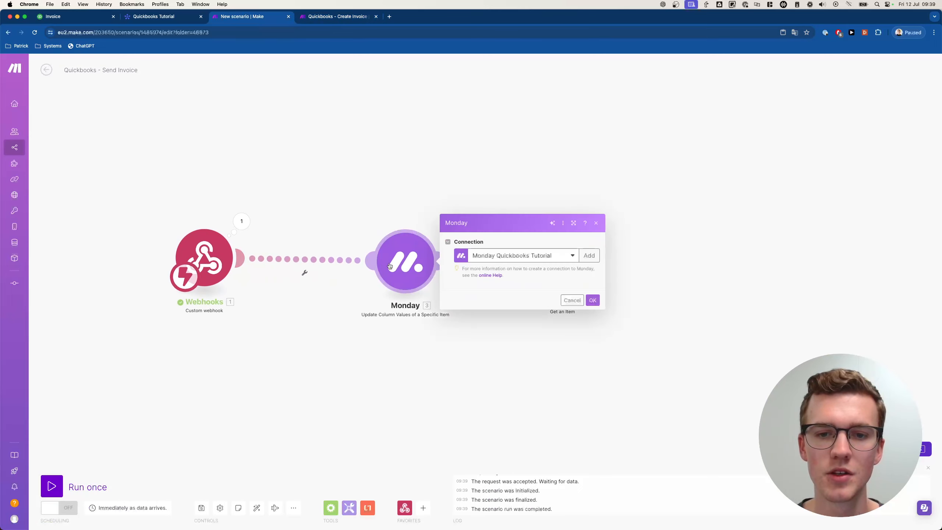
key(Escape)
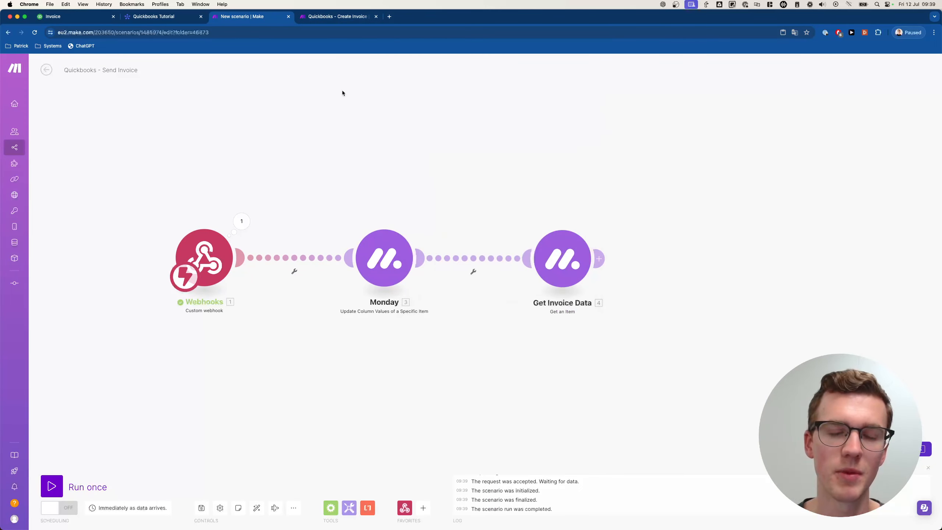
right_click(385, 273)
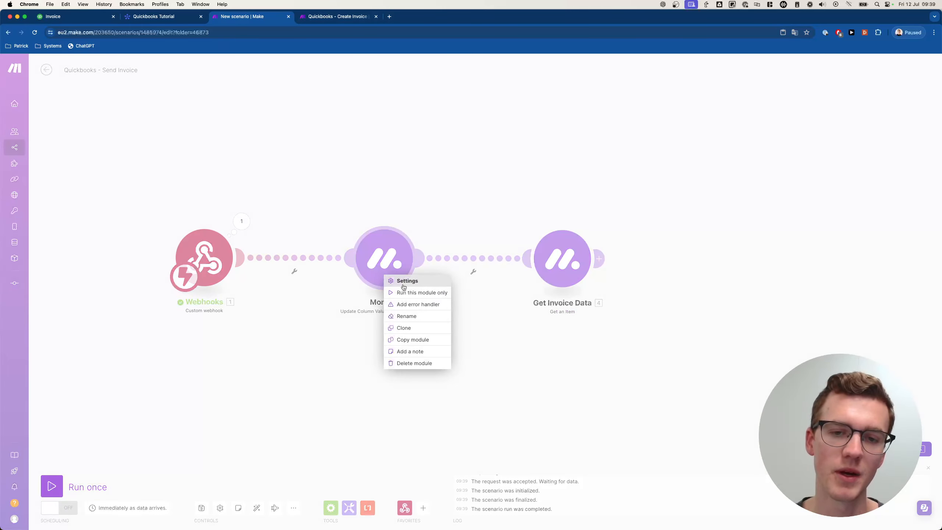
click(356, 306)
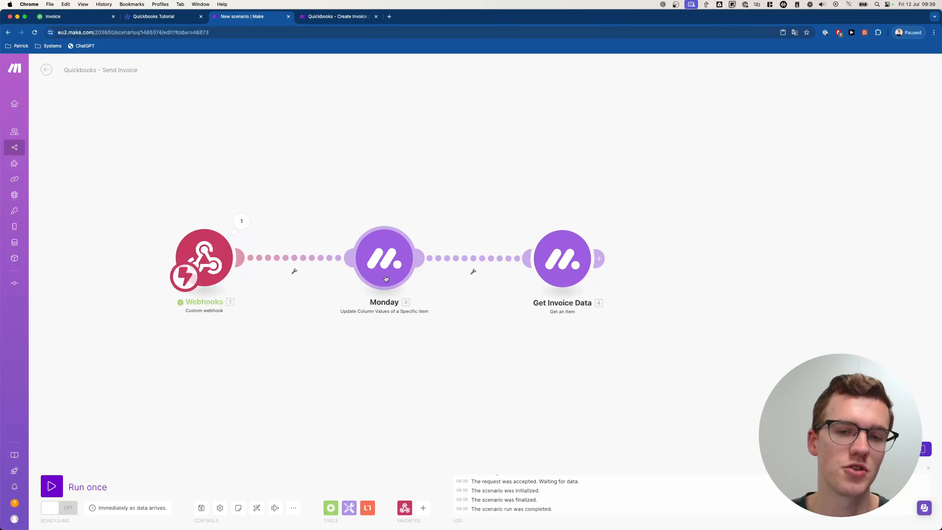
scroll(386, 278, up, 1)
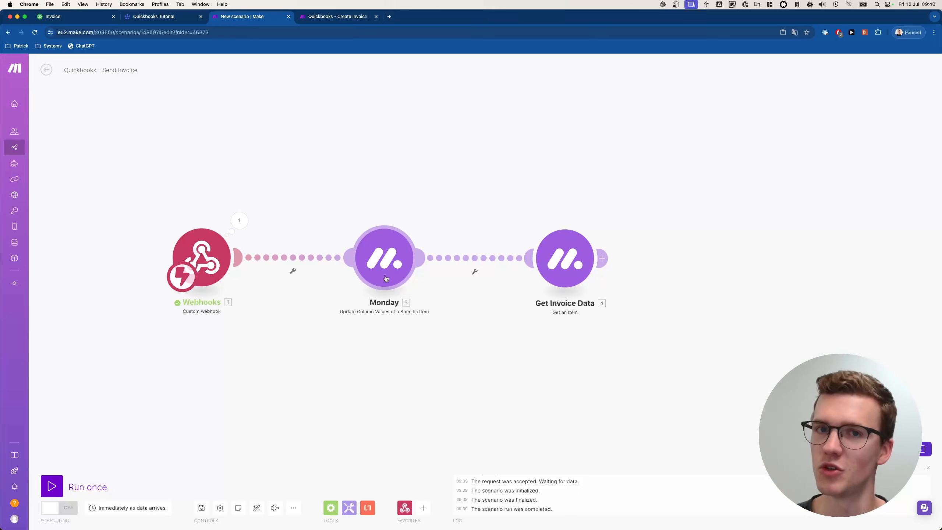
right_click(385, 279)
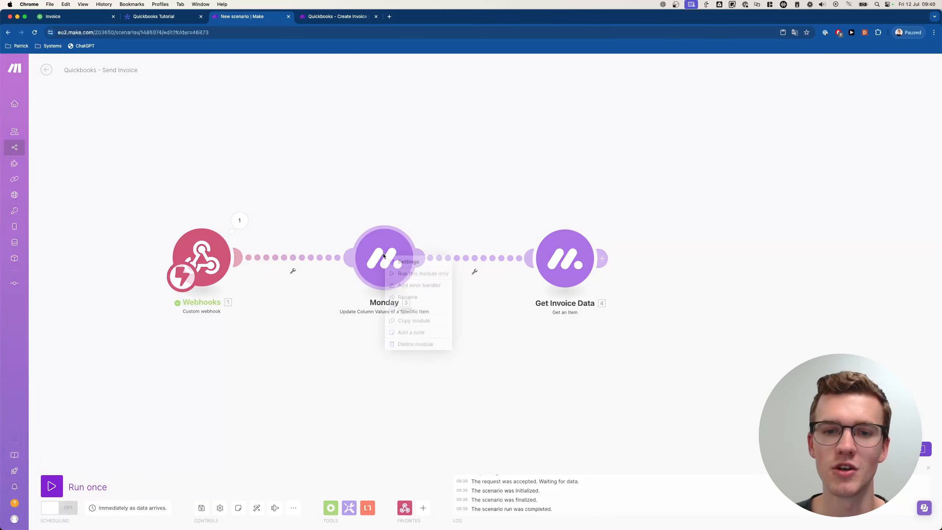
click(412, 297)
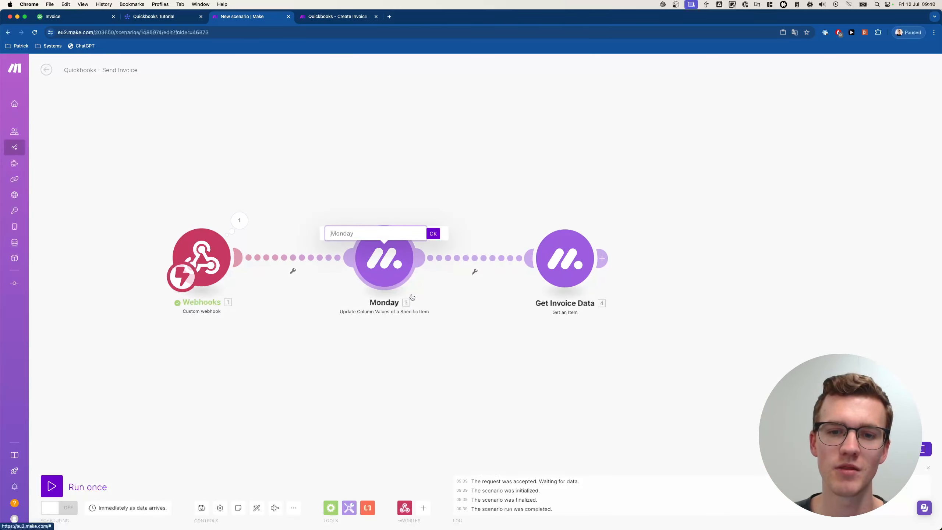
click(366, 214)
right_click(384, 256)
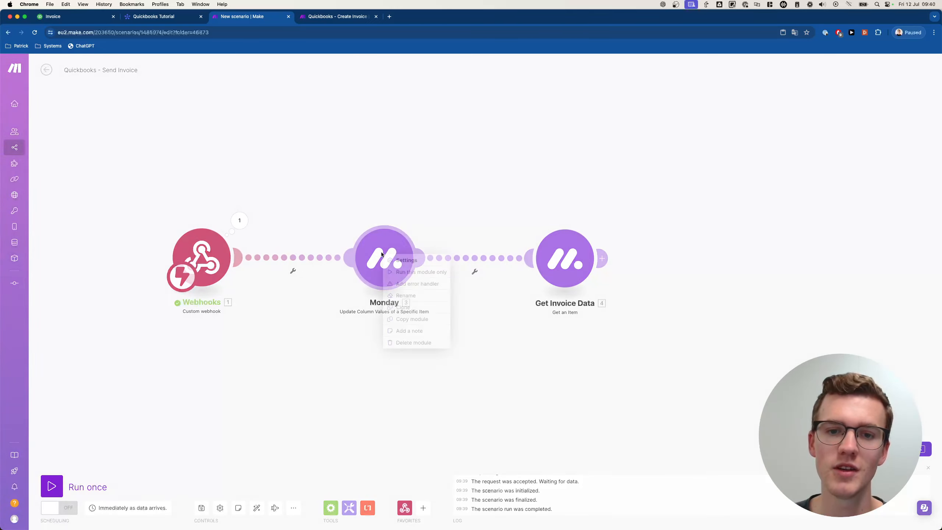
click(409, 331)
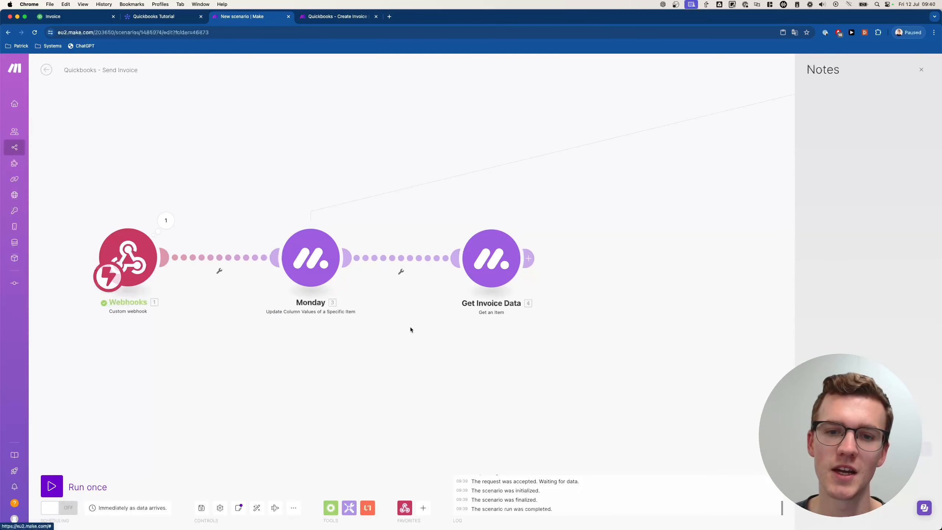
click(922, 71)
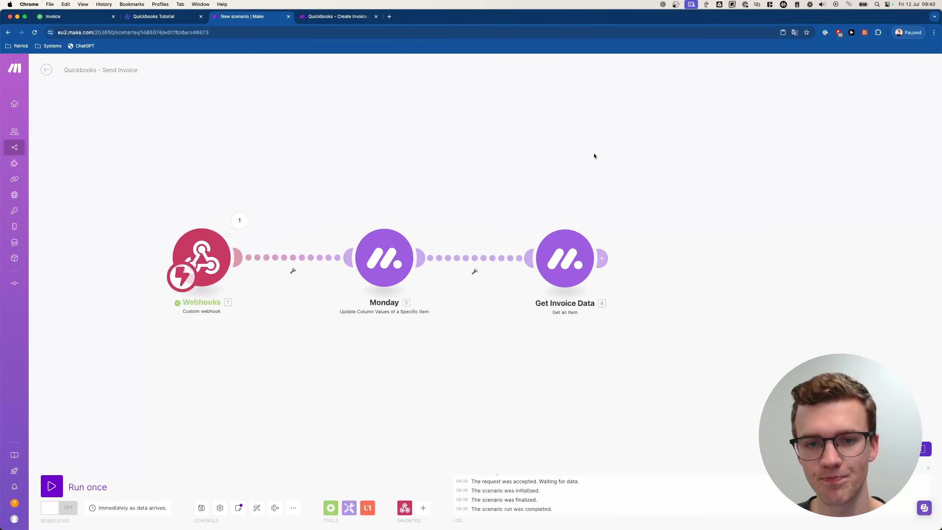
- Set the Monday update module's status label to Sending...
click(385, 265)
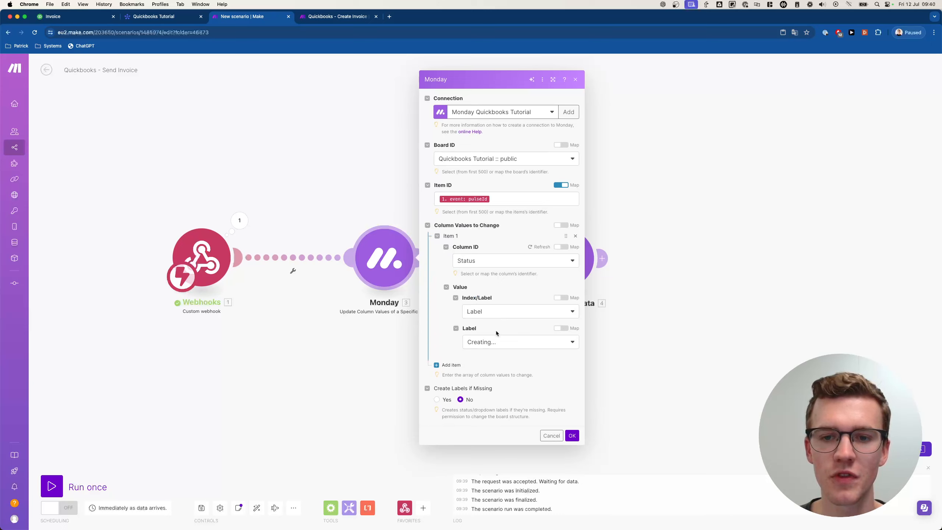
click(491, 343)
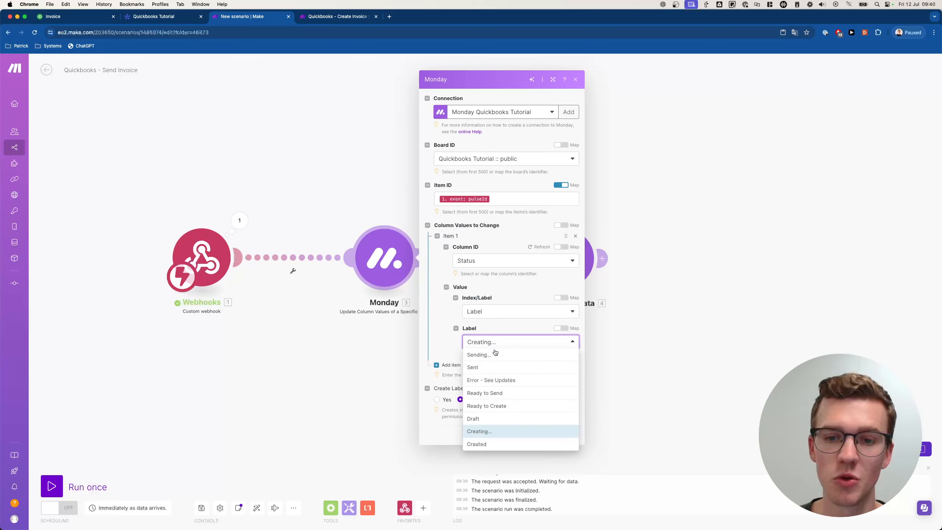
click(478, 355)
click(571, 435)
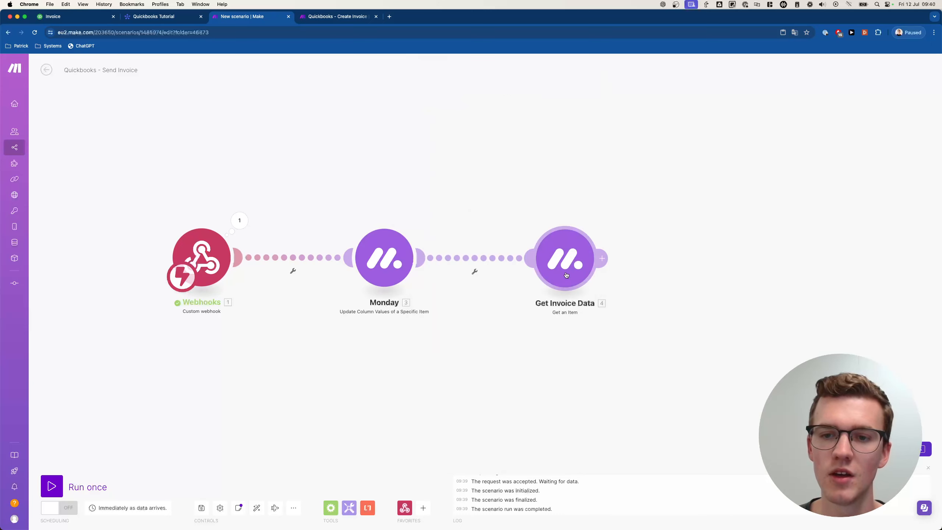
- Confirm Get Invoice Data's settings and add a new module after it
click(565, 272)
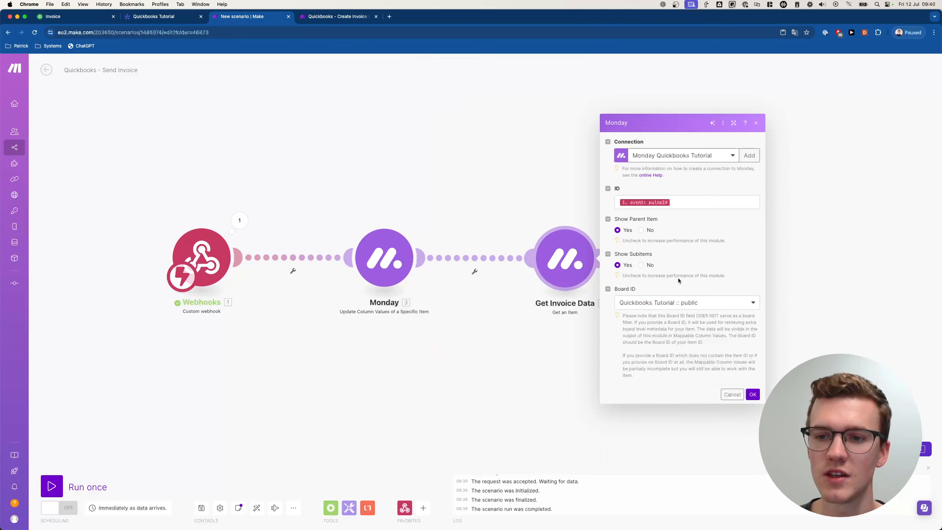
click(752, 394)
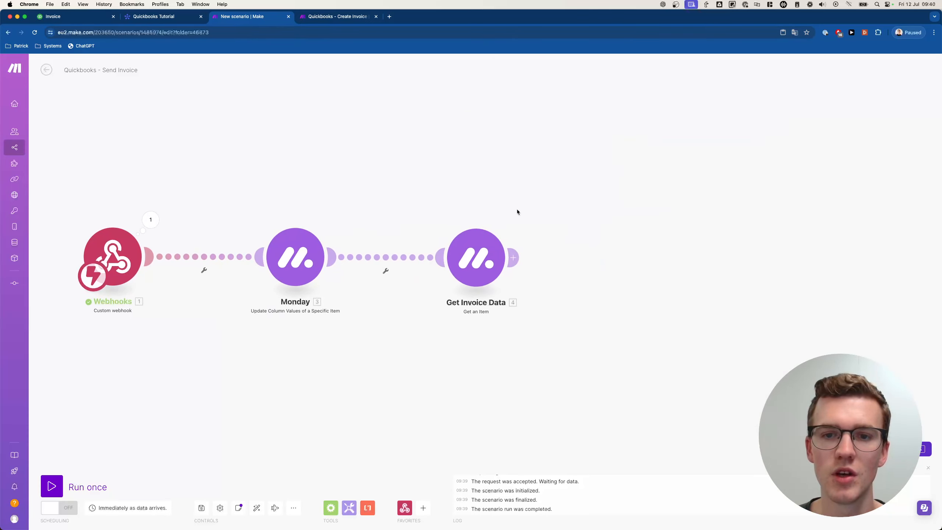
click(633, 257)
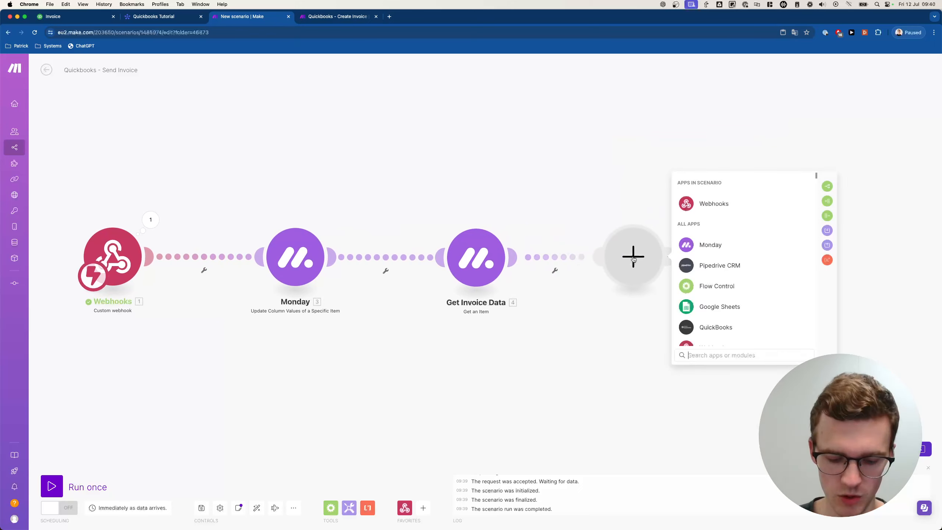
- Append a QuickBooks 'Send an Invoice' module after Get Invoice Data in the Send Invoice scenario
text(quickbooks)
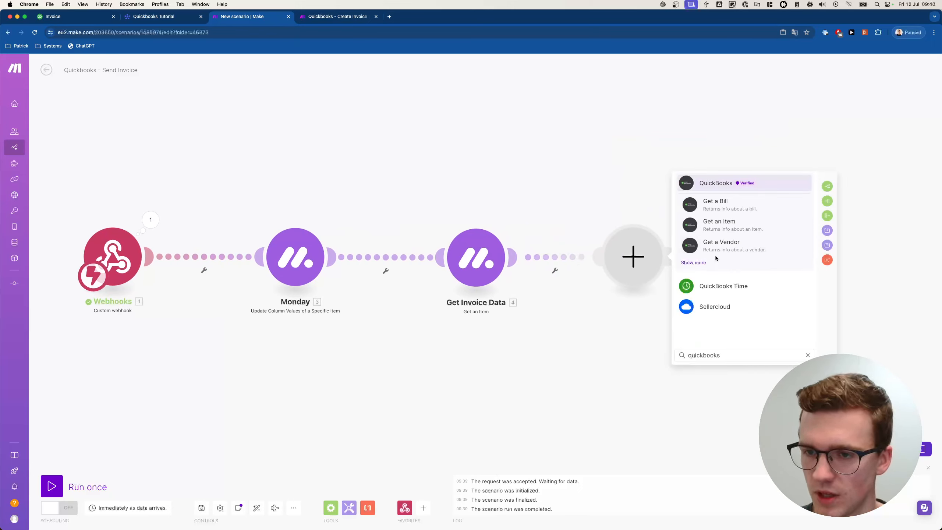
click(704, 263)
text(send)
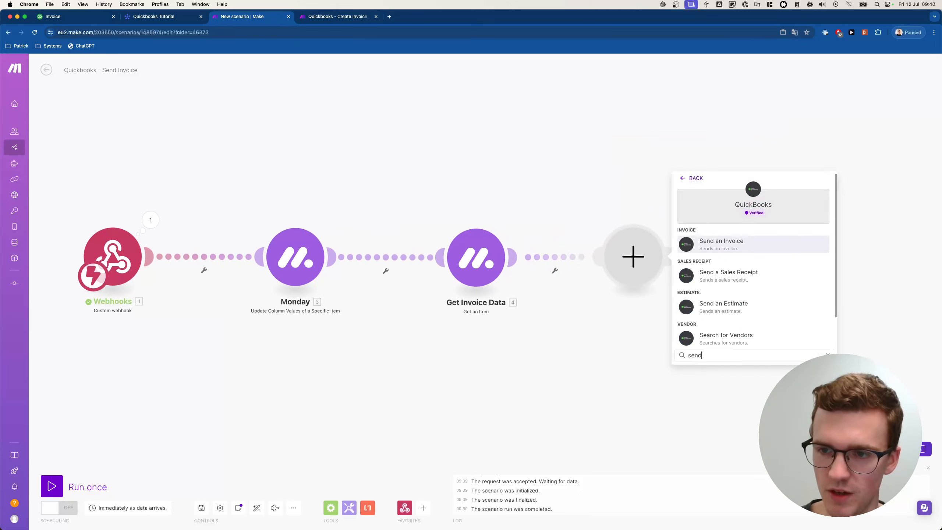
click(728, 240)
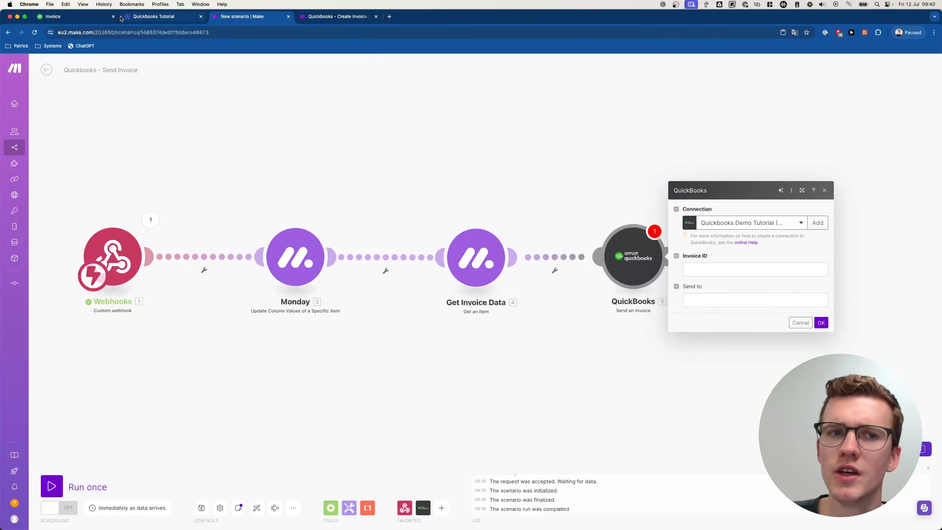
click(151, 15)
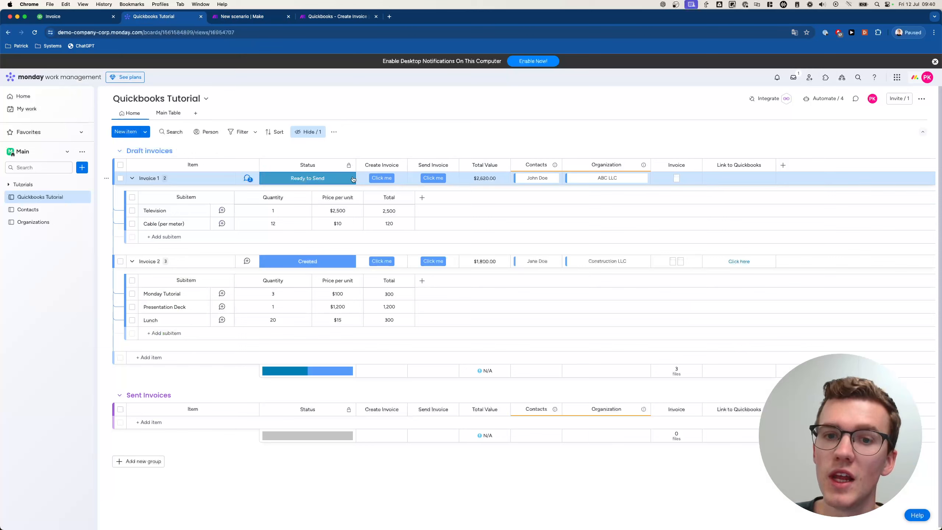
- Add a text column named 'Invoice ID' to the Quickbooks Tutorial board
click(783, 165)
click(691, 227)
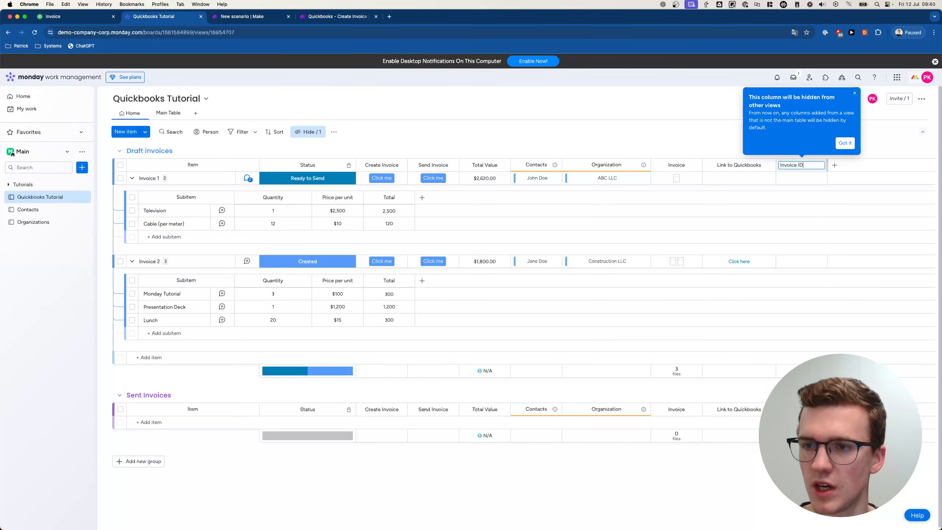
text(Invoice ID)
key(Return)
click(845, 143)
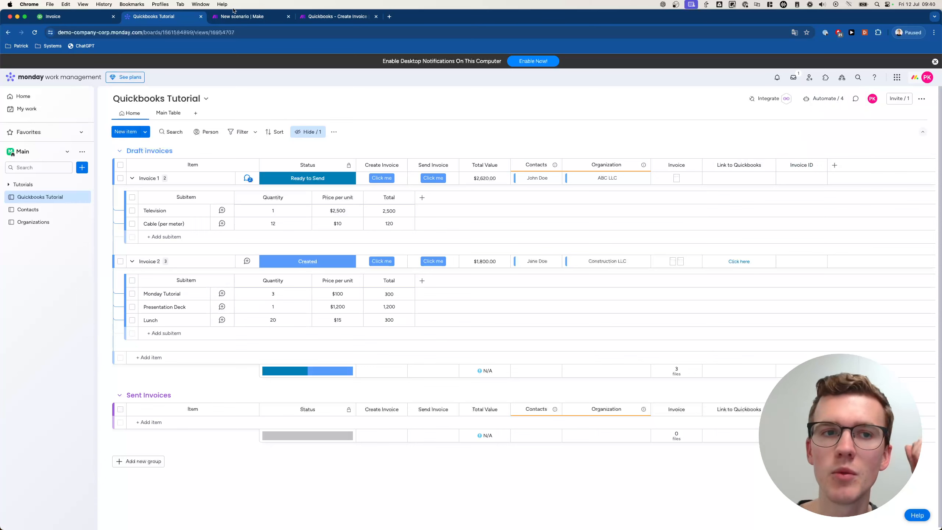
click(245, 17)
- Give the first Monday update module a third item writing the QuickBooks Invoice ID to the Invoice ID column
click(334, 16)
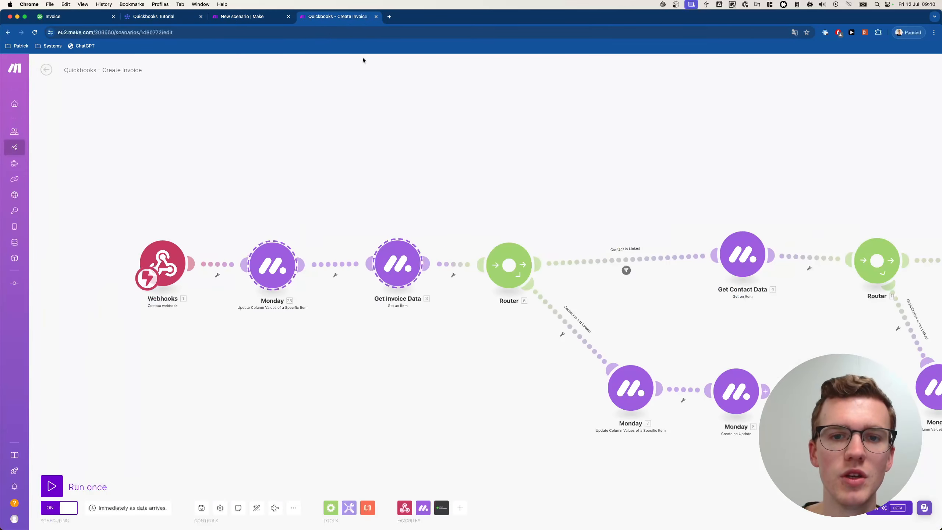
scroll(416, 141, down, 5)
drag(445, 149, 232, 196)
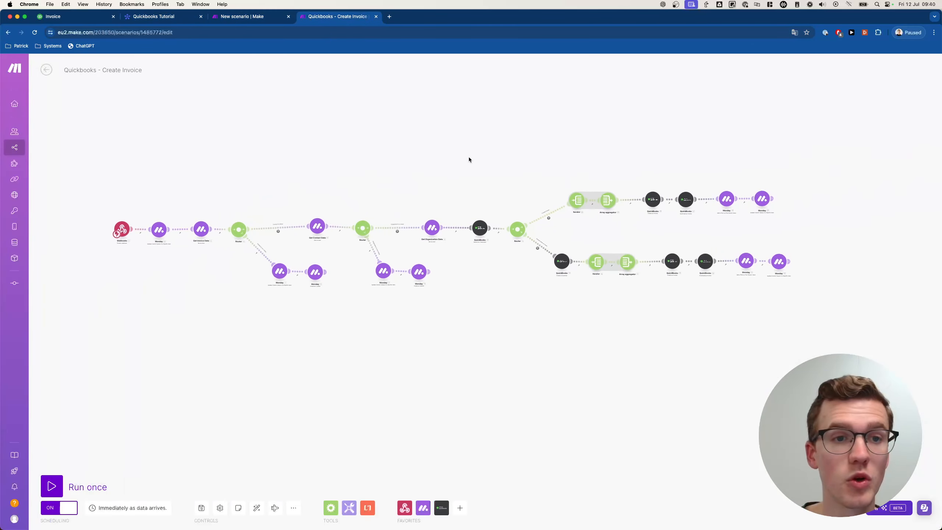
drag(576, 146, 491, 145)
scroll(492, 148, up, 4)
click(544, 220)
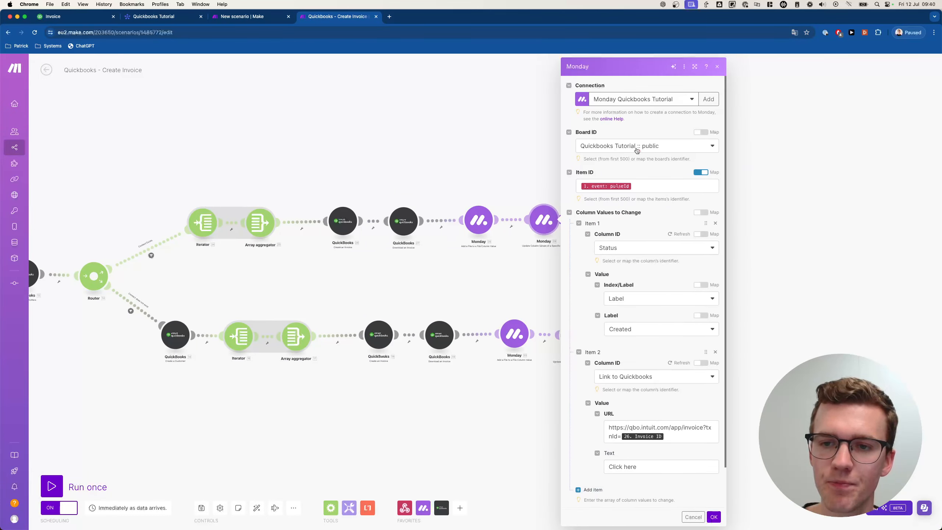
scroll(638, 150, down, 2)
click(592, 445)
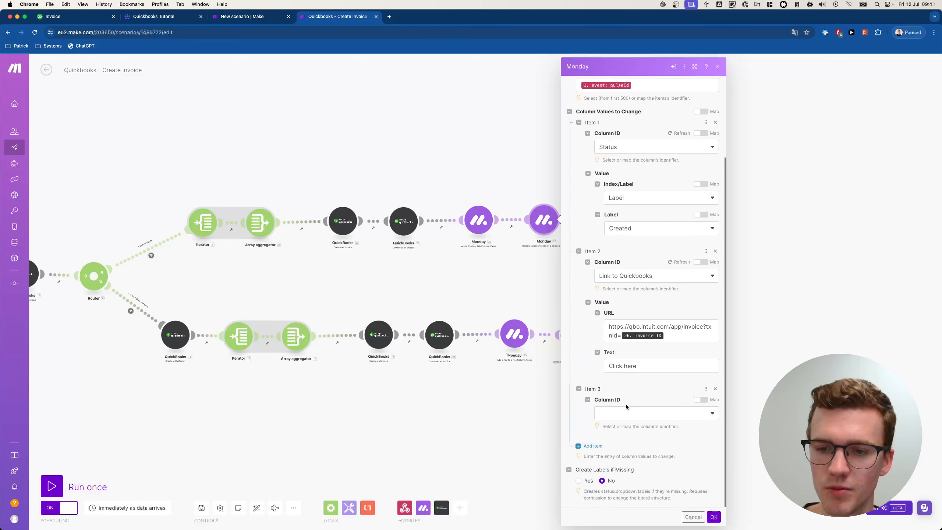
click(629, 418)
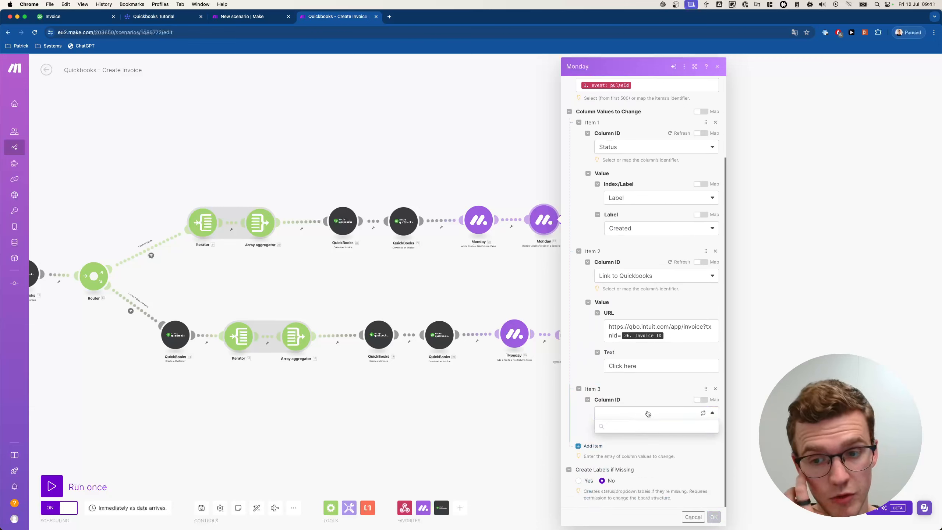
click(641, 436)
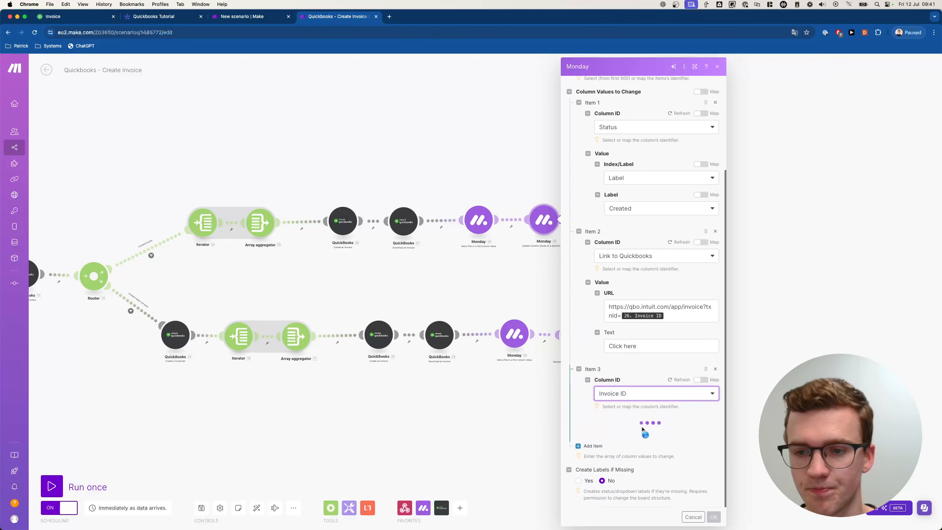
click(625, 433)
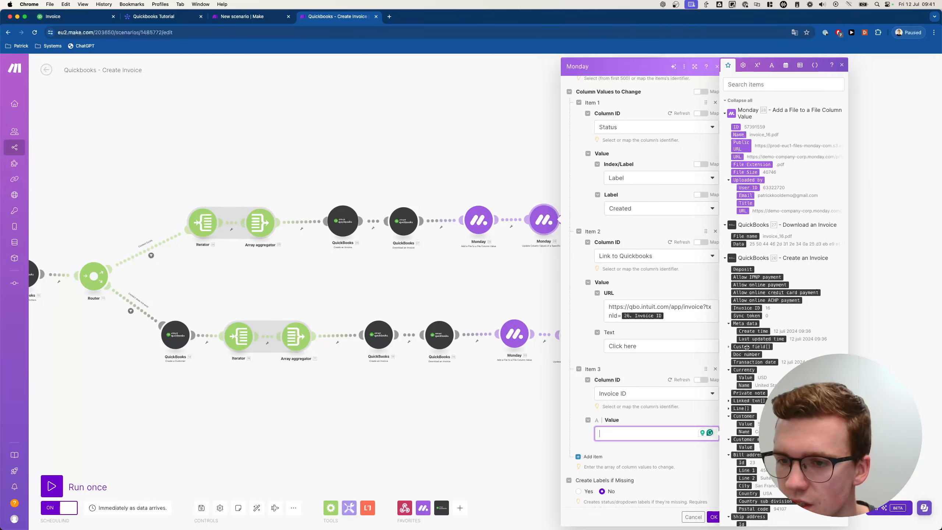
click(751, 85)
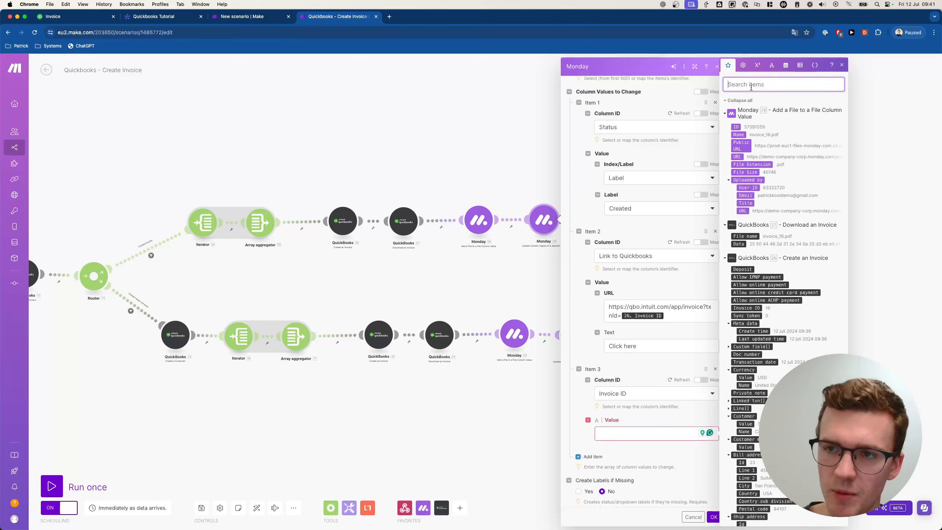
text(invoice)
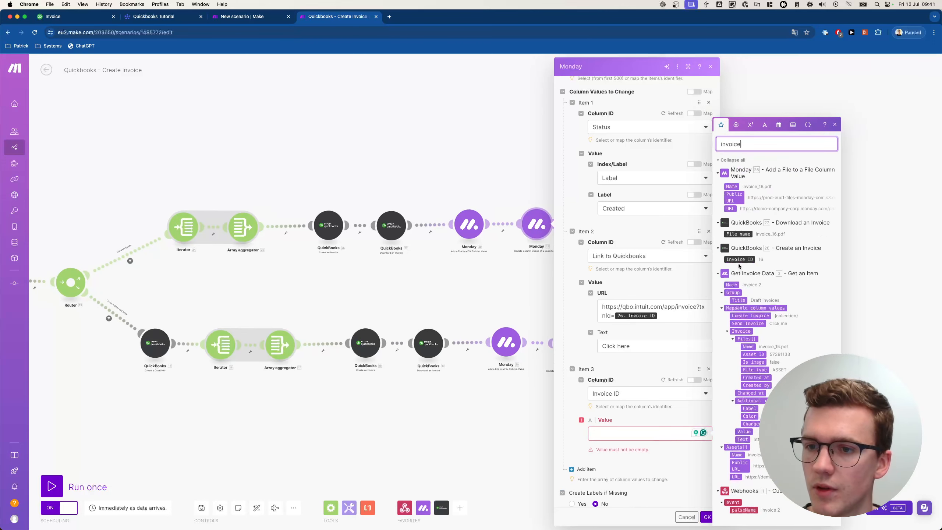
click(739, 259)
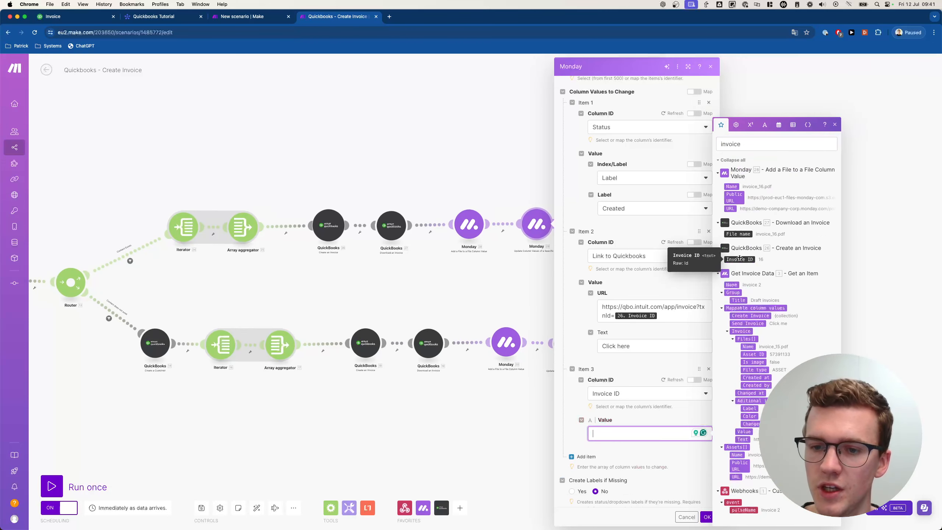
click(705, 517)
- In the bottom-branch Monday update, set Item 3 to Invoice ID mapped from the QuickBooks Invoice ID
click(563, 343)
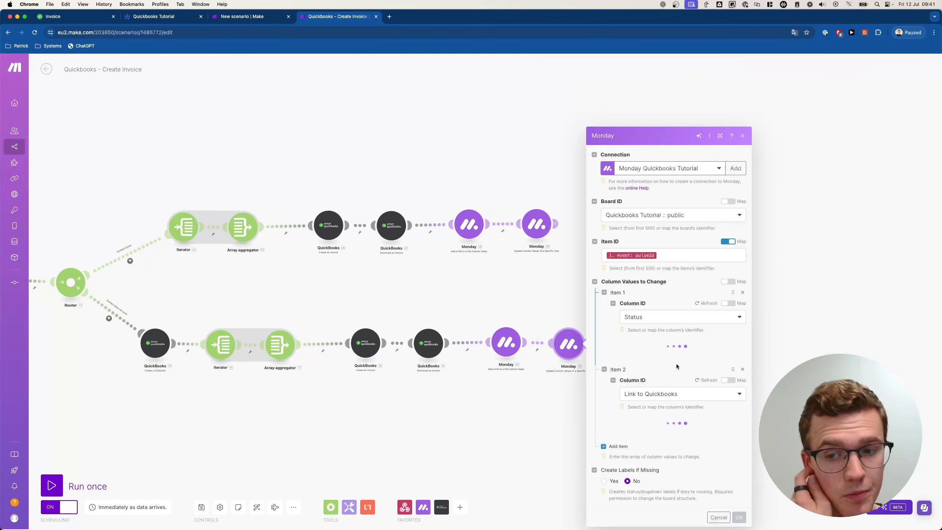
scroll(645, 422, down, 3)
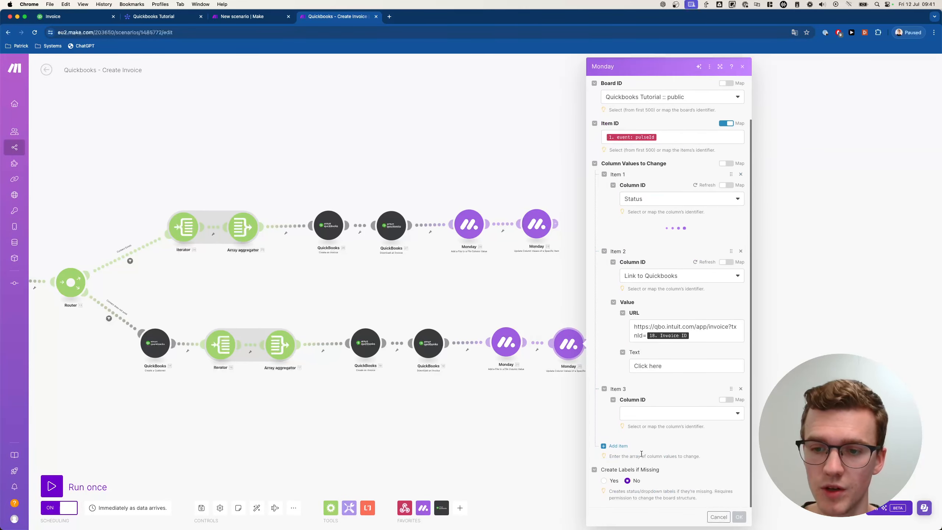
click(666, 465)
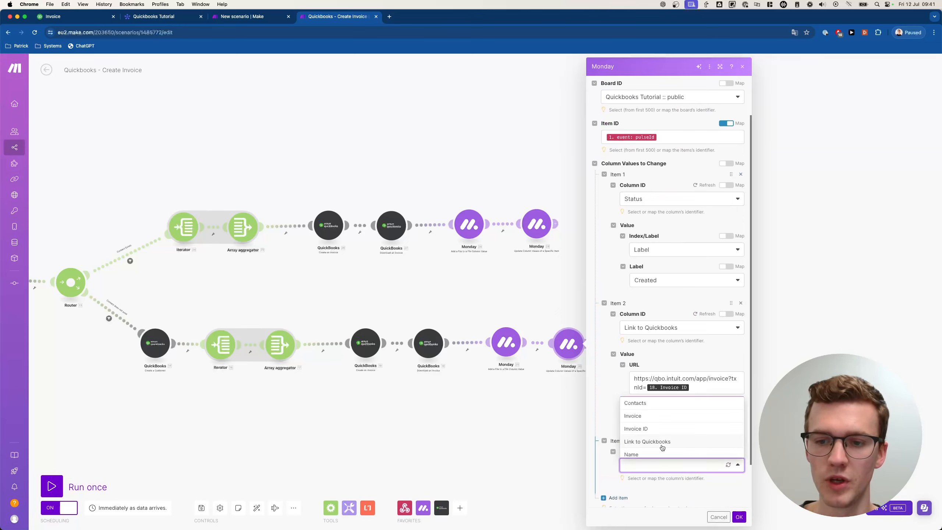
click(649, 429)
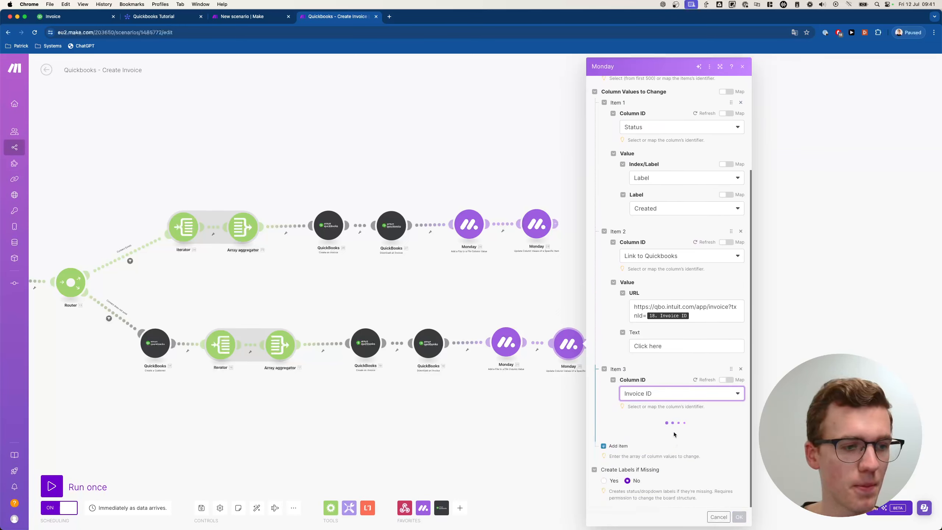
click(672, 433)
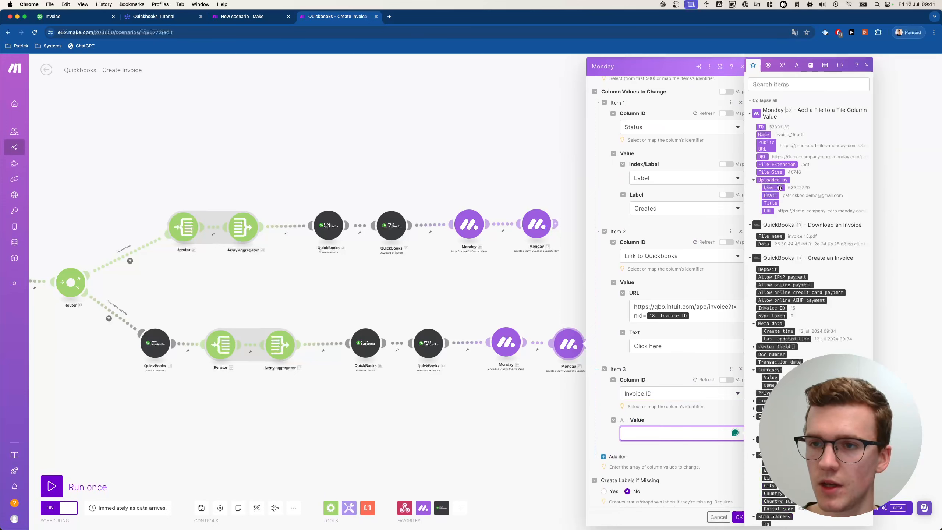
click(798, 84)
text(invoic)
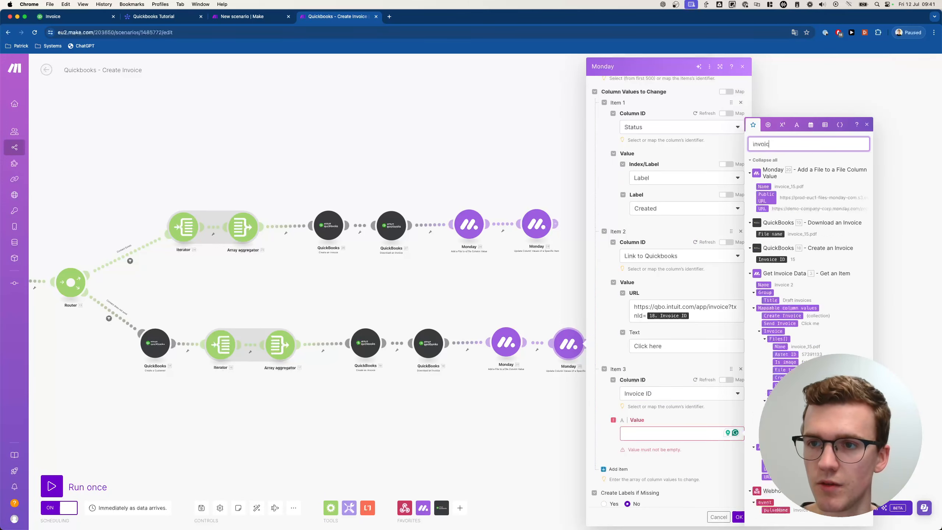
text(e)
click(779, 257)
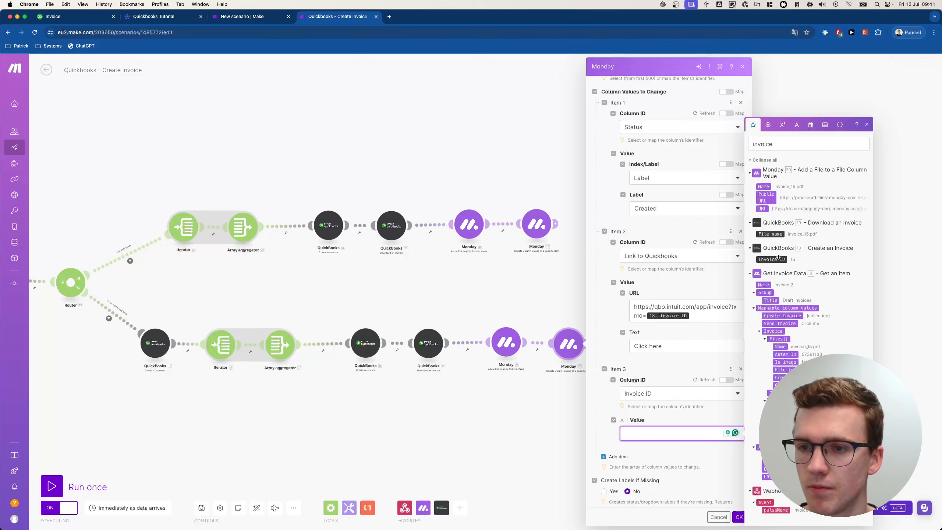
click(770, 259)
click(739, 517)
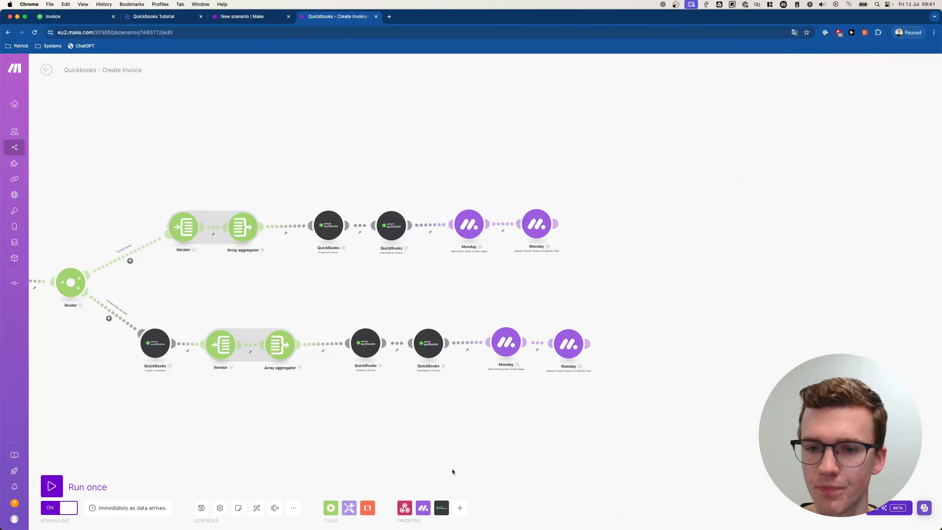
- Enter 16 in Invoice 2's Invoice ID cell on the Quickbooks Tutorial board
click(263, 16)
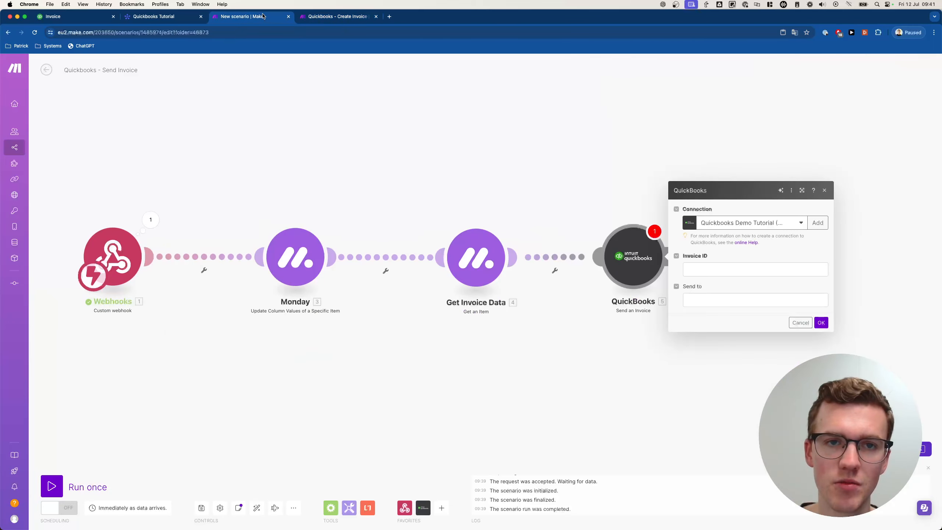
click(201, 21)
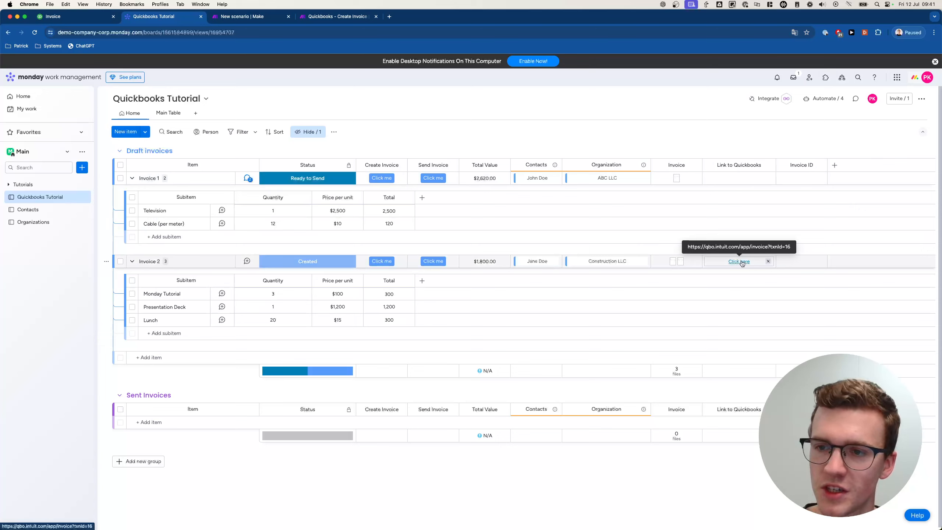
click(798, 261)
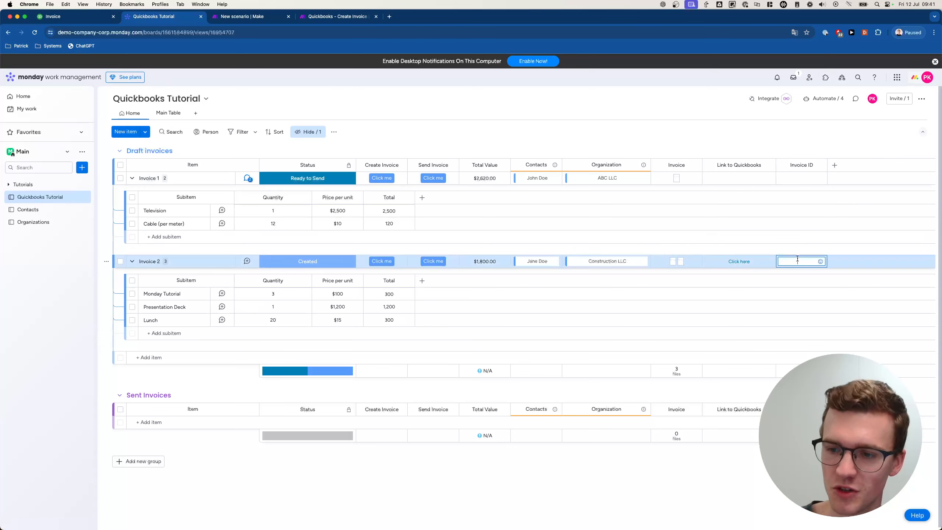
key(Return)
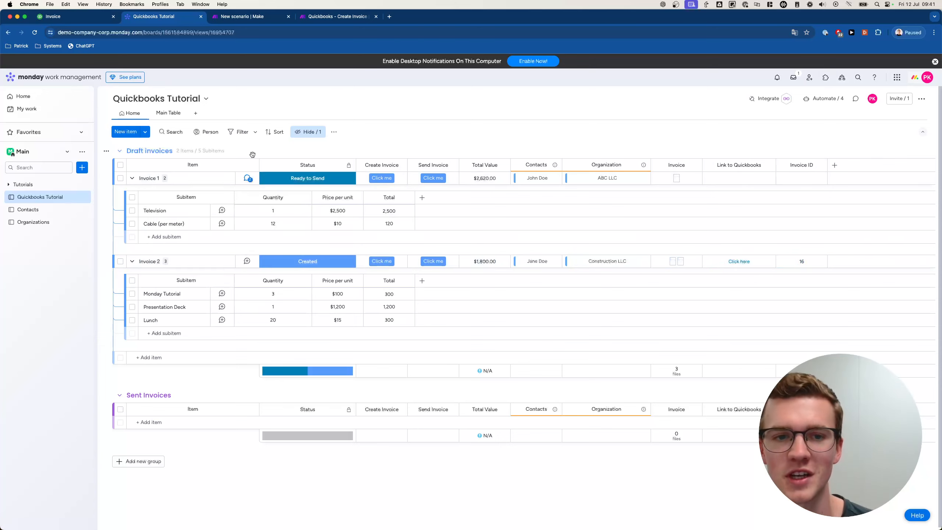
click(131, 178)
- Disconnect QuickBooks from Get Invoice Data and start a single test run of Send Invoice
click(259, 17)
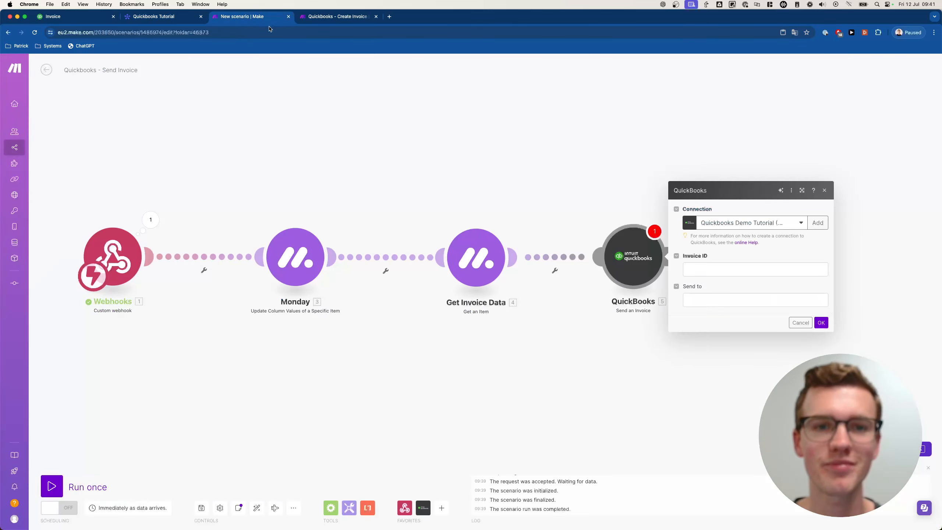
click(684, 267)
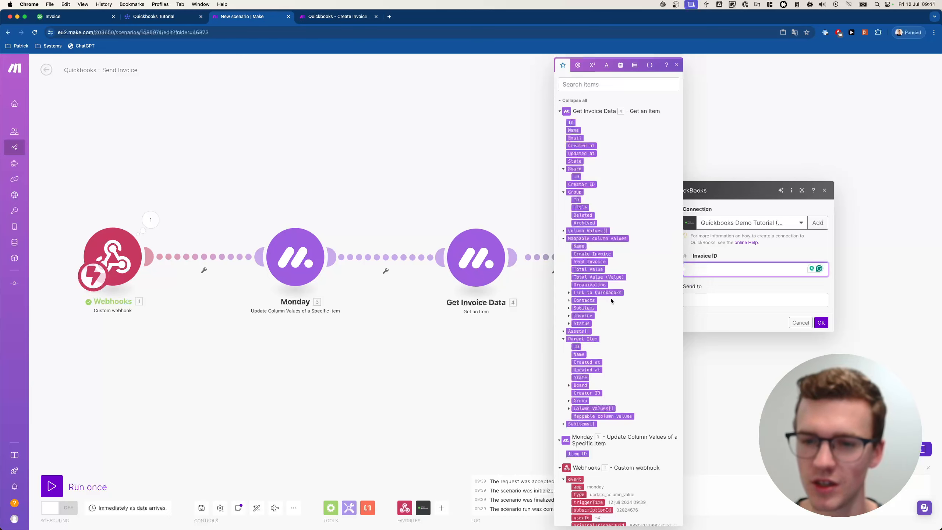
click(274, 106)
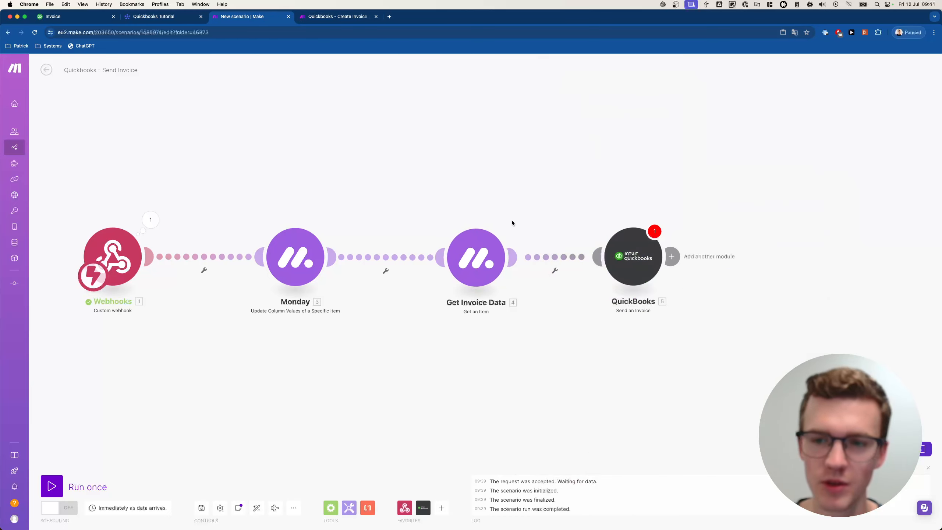
click(555, 270)
click(567, 279)
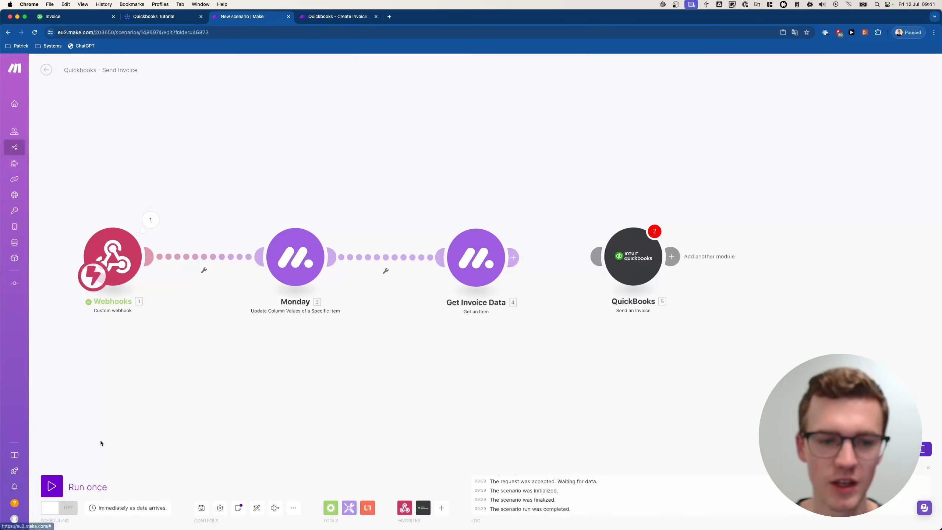
click(52, 486)
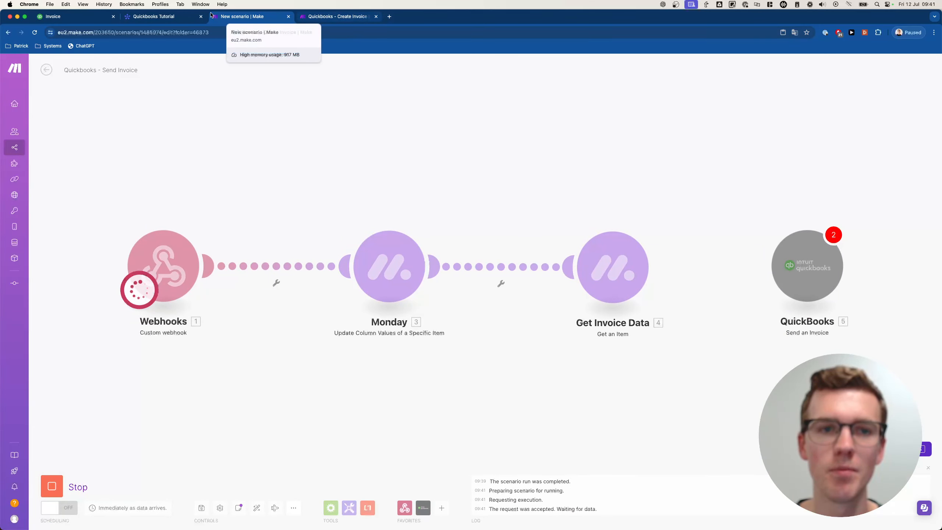
- Trigger Send Invoice on Invoice 2 and verify Get Invoice Data's output shows Invoice ID 16
click(167, 16)
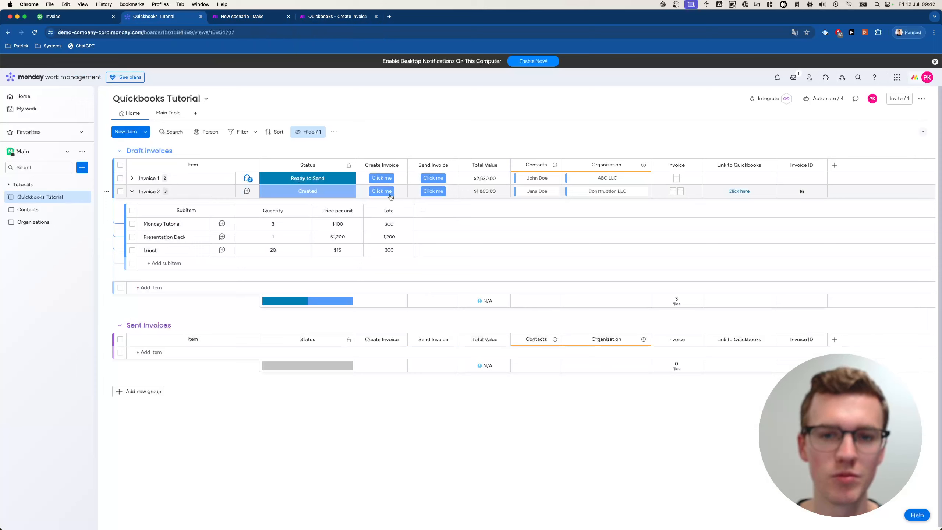
click(430, 191)
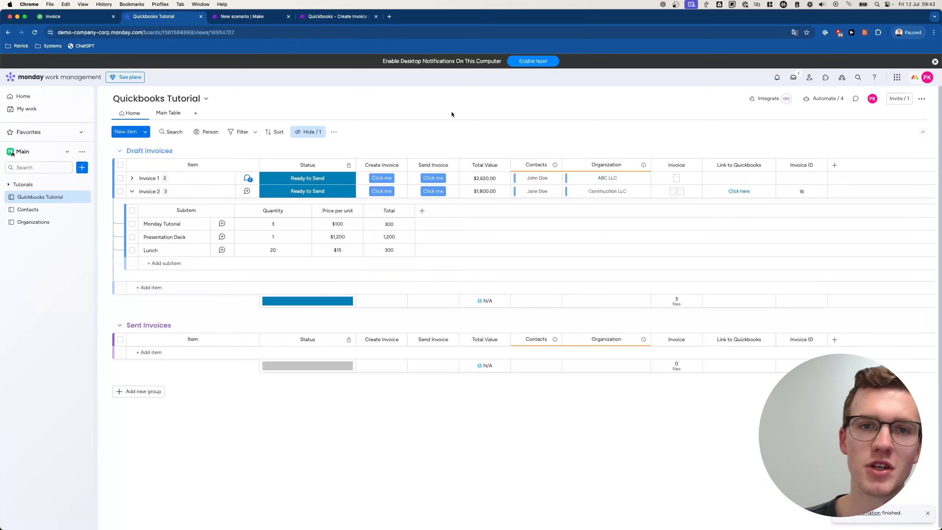
click(243, 17)
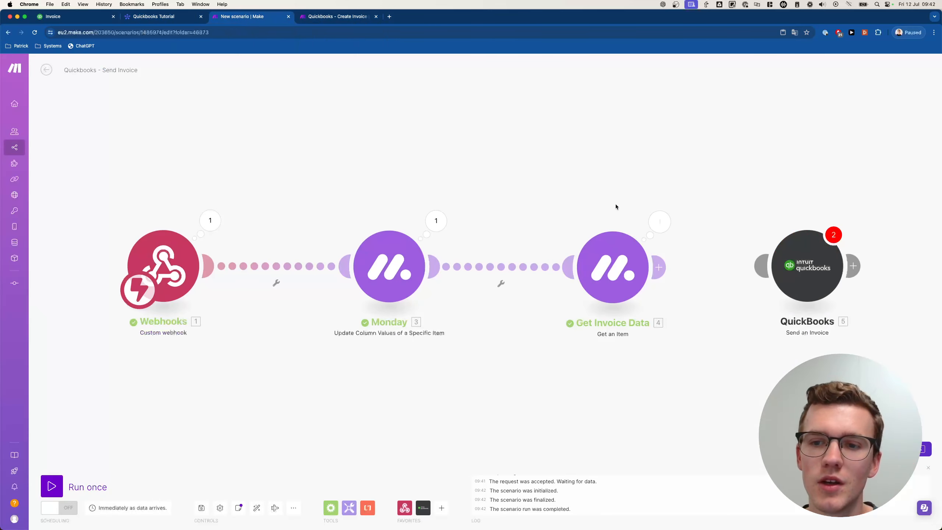
click(659, 221)
click(718, 289)
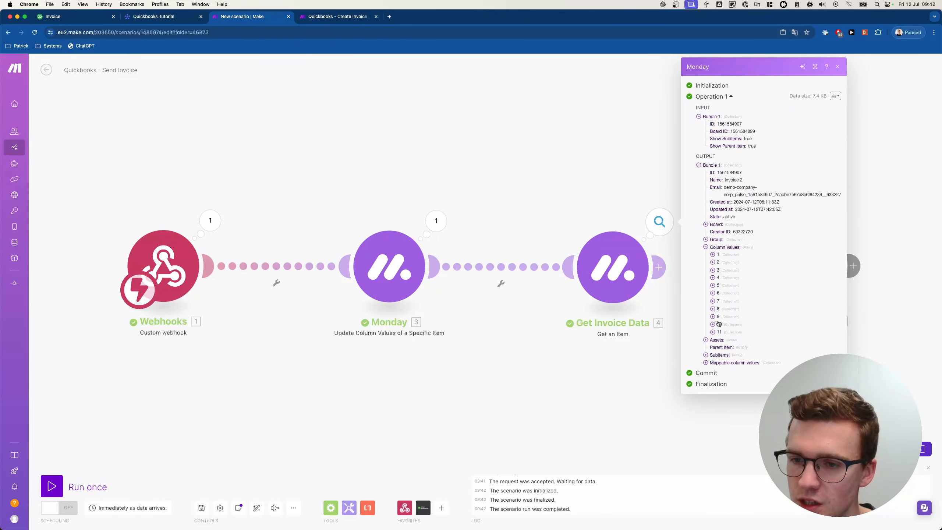
click(718, 333)
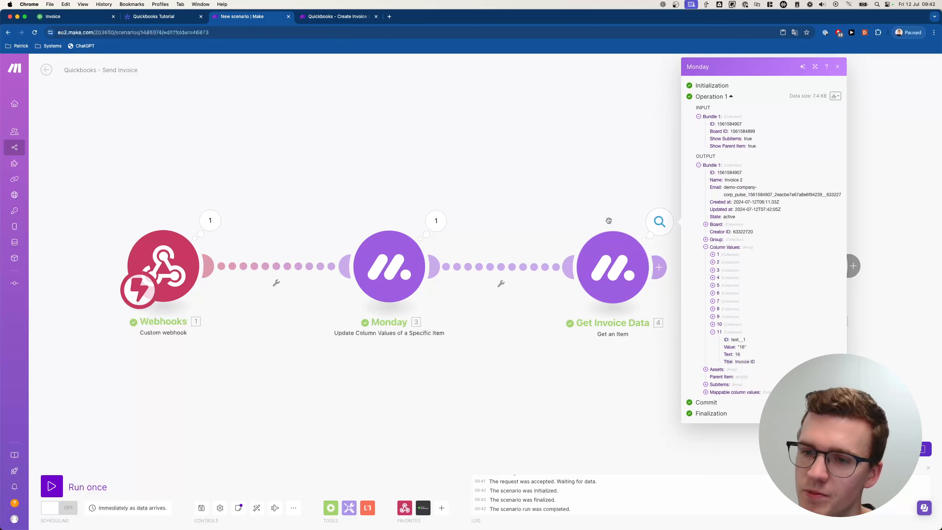
drag(608, 219, 508, 213)
- Trial-map Get Invoice Data's text1 column value into QuickBooks' Invoice ID field, then cancel
click(695, 266)
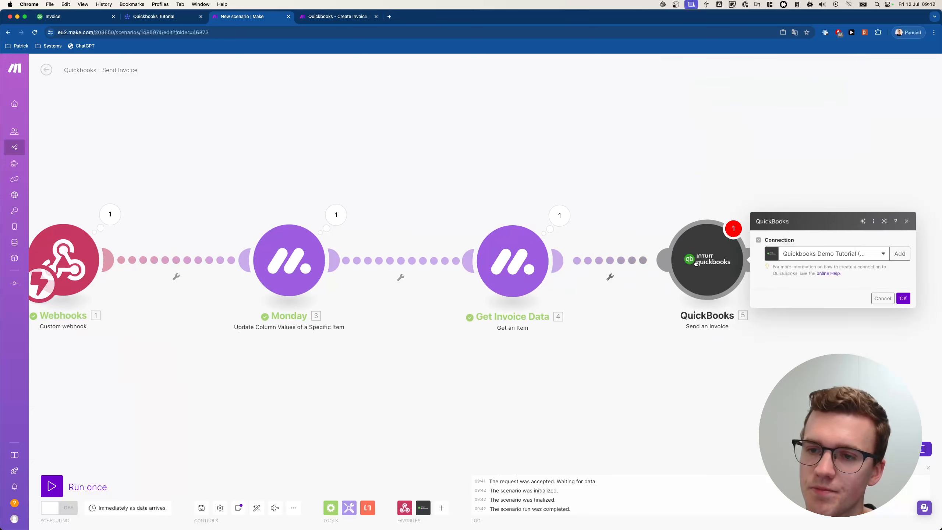
click(792, 272)
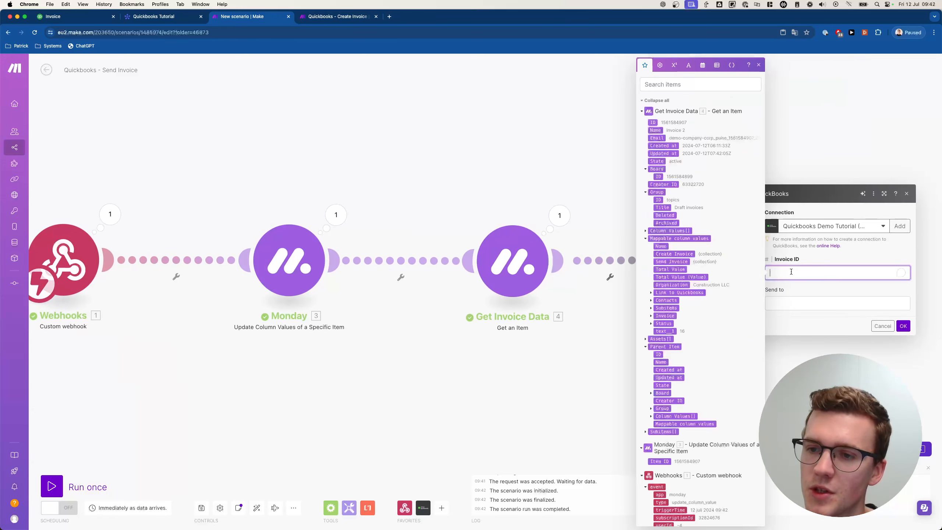
click(668, 331)
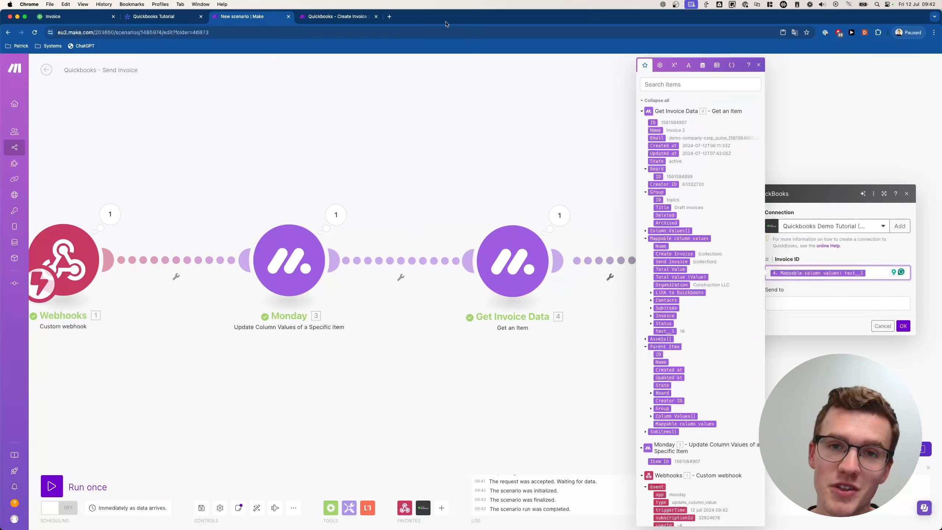
click(808, 299)
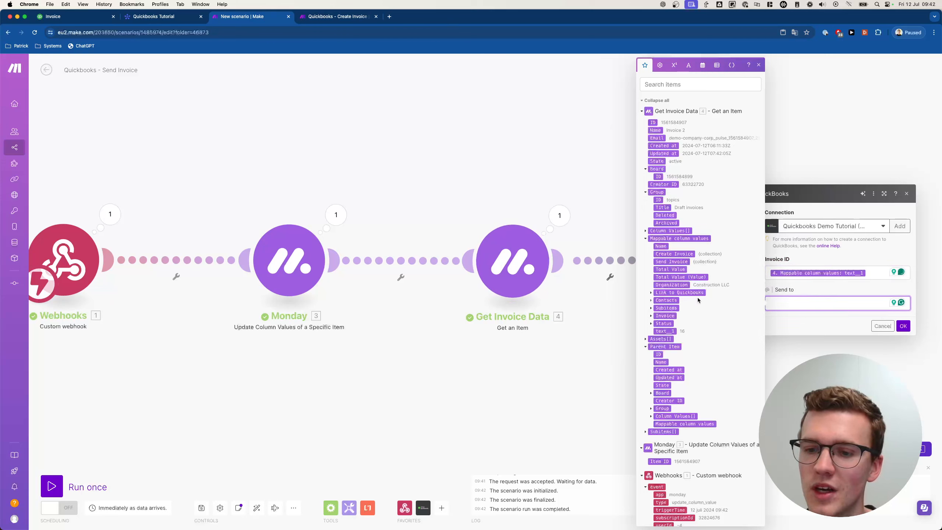
scroll(698, 299, down, 2)
scroll(699, 299, up, 2)
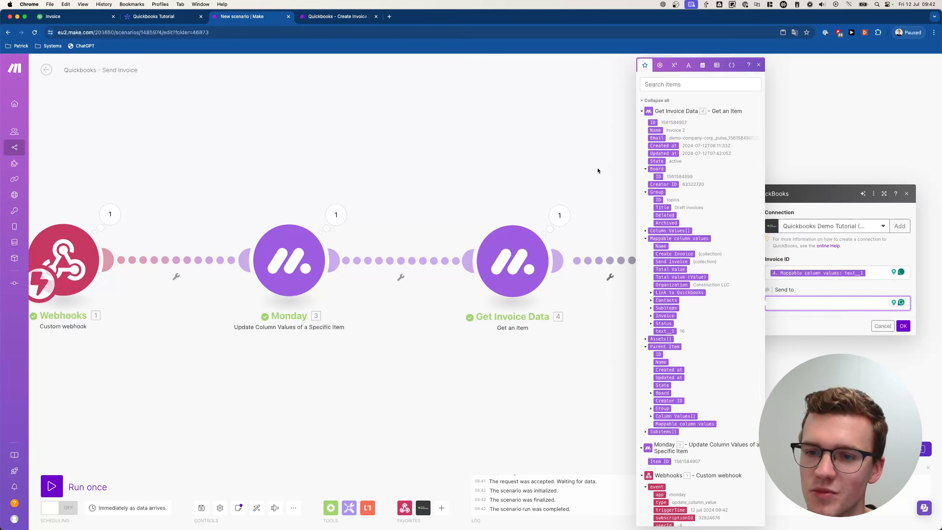
click(842, 328)
click(883, 326)
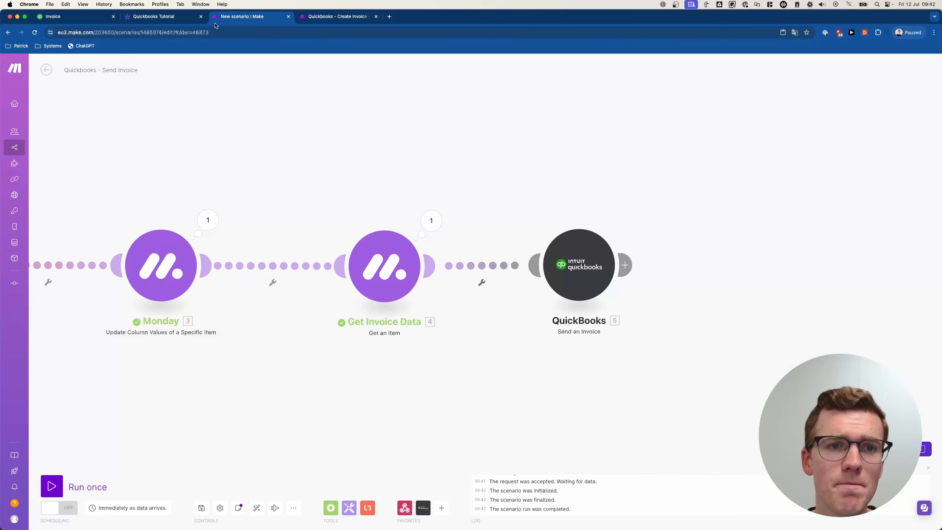
- Copy the Router with Get Contact Data and both Monday modules from Create Invoice into Send Invoice
click(323, 19)
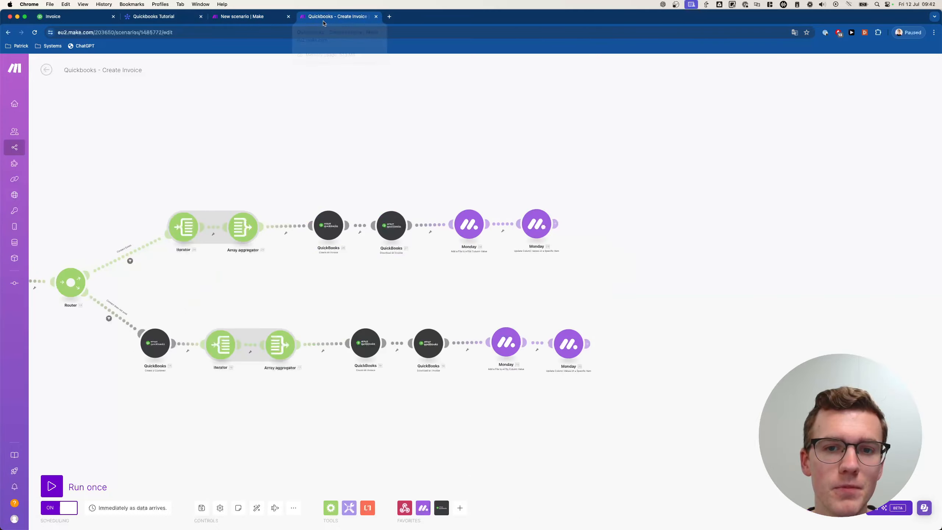
scroll(256, 164, up, 4)
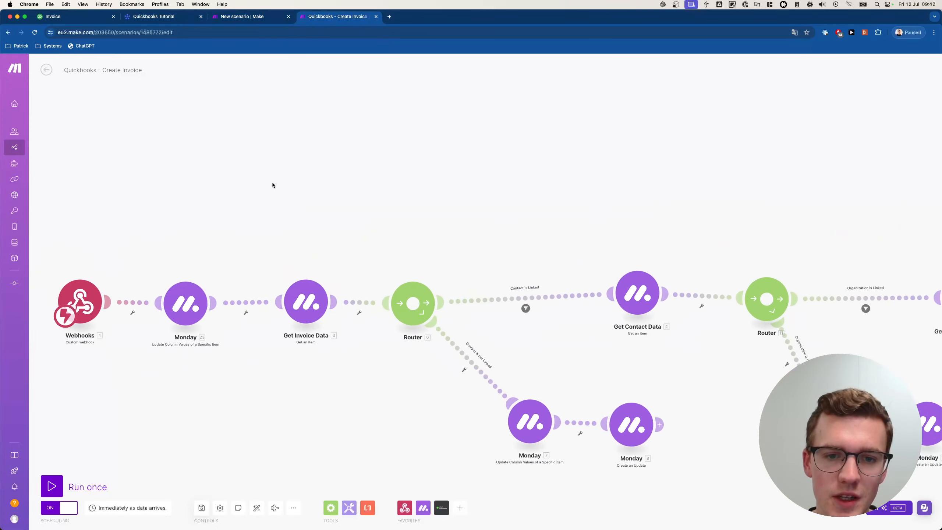
scroll(289, 184, down, 1)
drag(293, 184, 240, 134)
scroll(405, 147, up, 3)
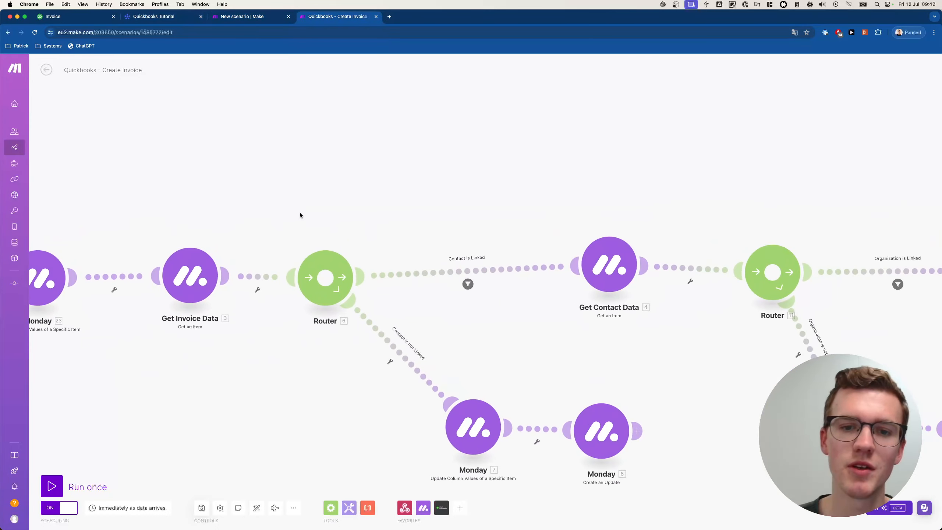
drag(282, 192, 667, 489)
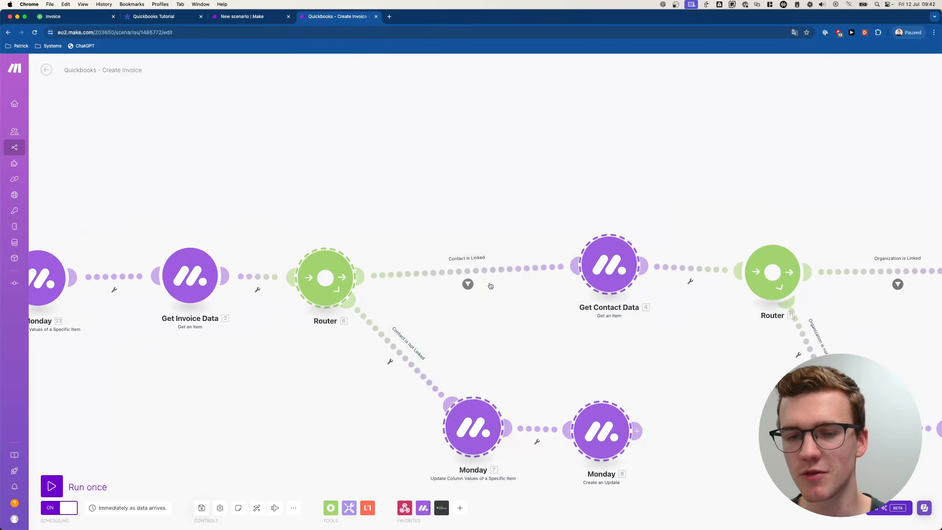
right_click(603, 268)
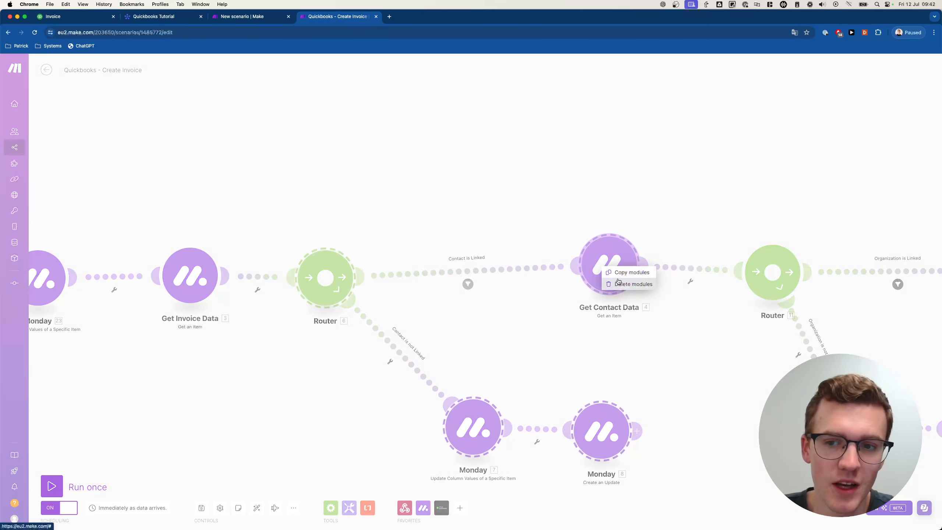
click(612, 272)
click(226, 13)
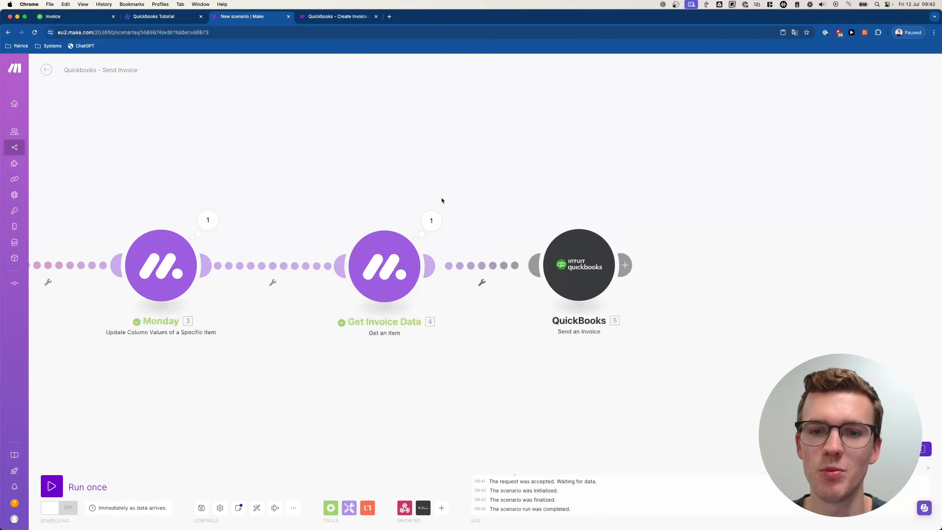
right_click(580, 242)
click(598, 259)
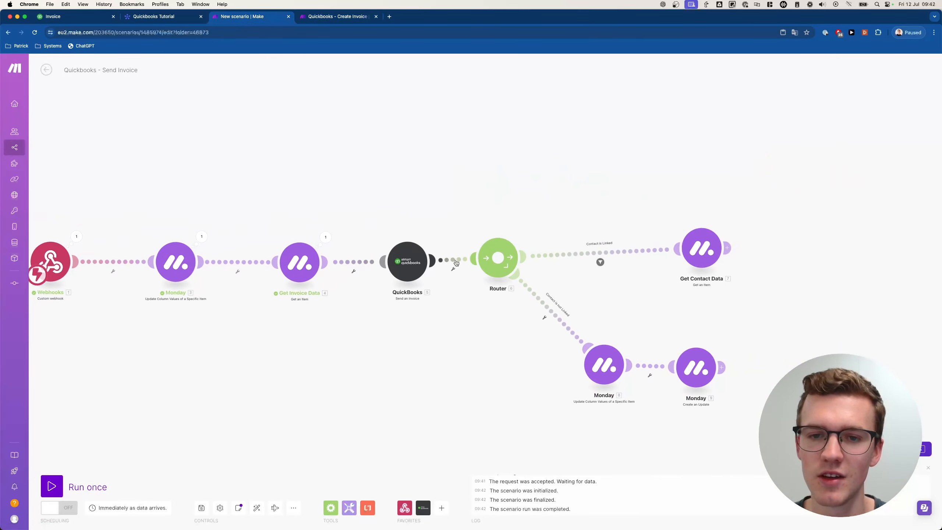
- Place QuickBooks after Get Contact Data and connect the router branch directly to Get Invoice Data
right_click(452, 261)
right_click(378, 267)
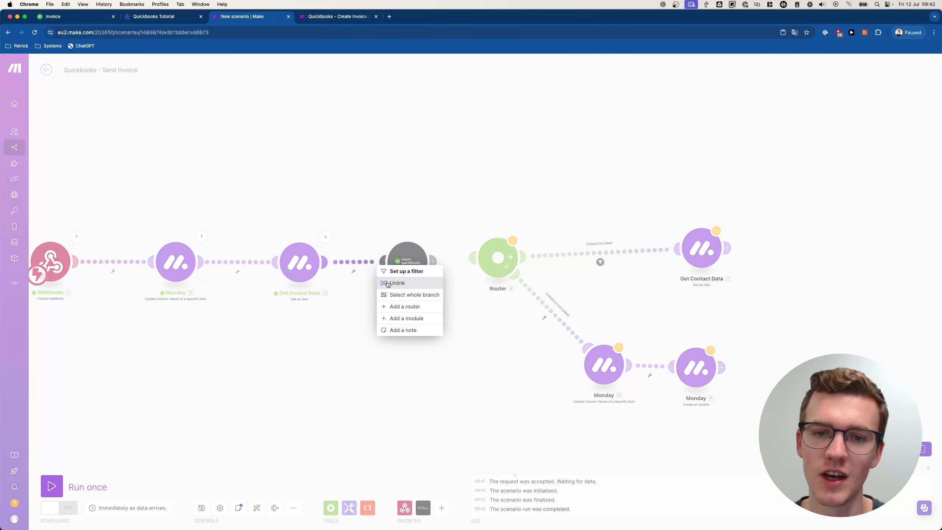
click(396, 283)
drag(401, 267, 796, 252)
drag(439, 207, 826, 384)
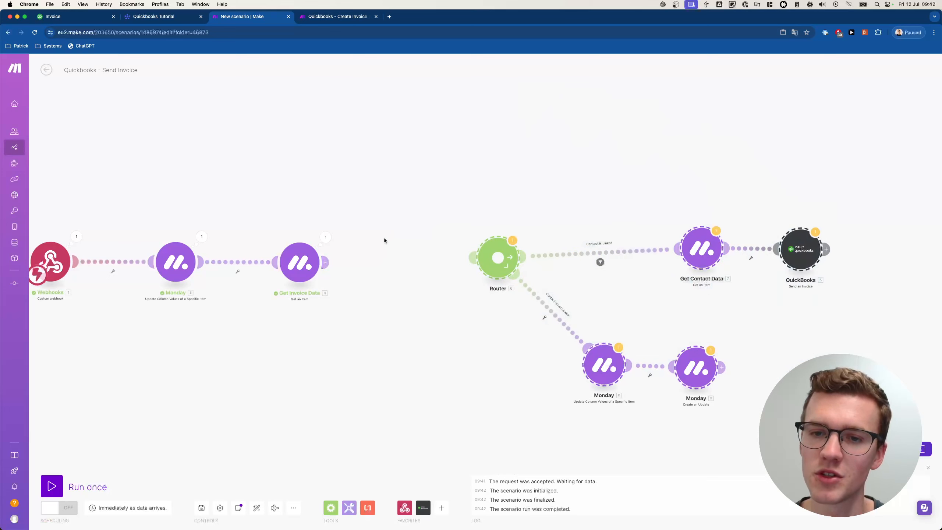
drag(332, 264, 482, 258)
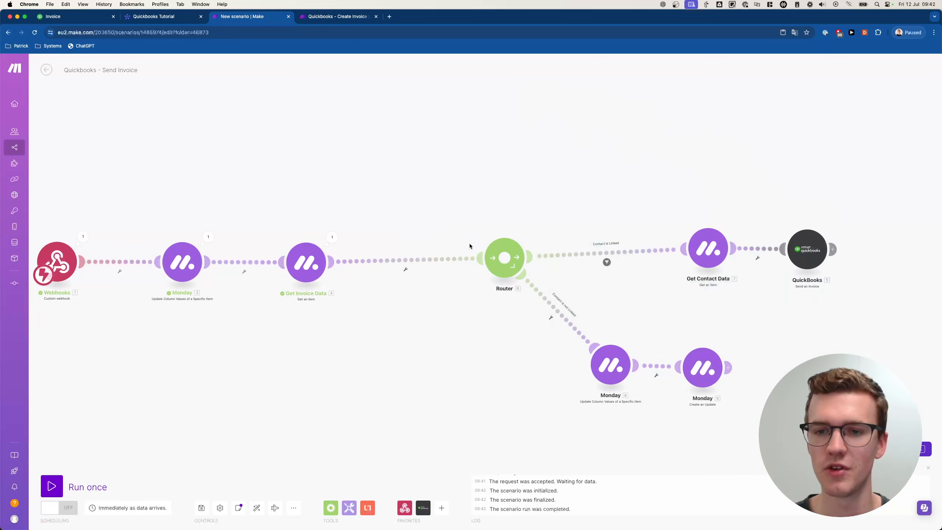
drag(470, 211, 871, 412)
drag(721, 262, 661, 271)
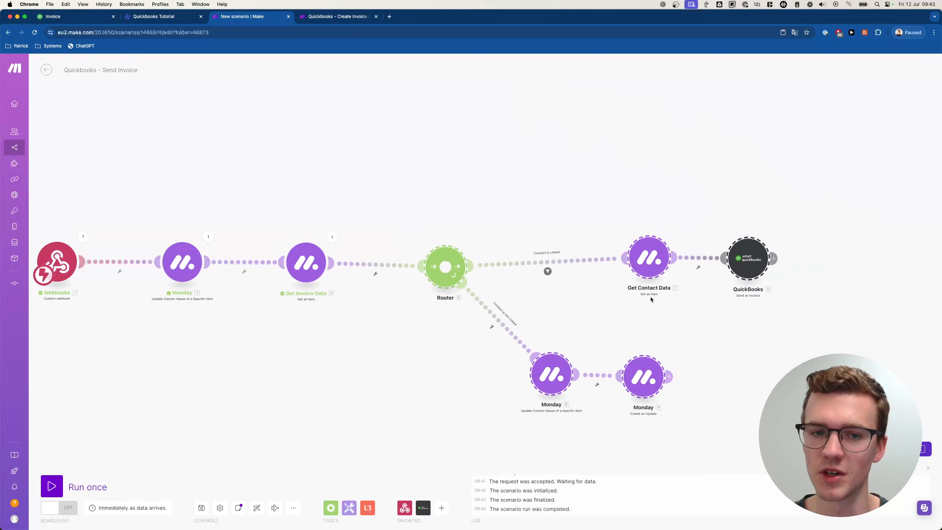
- Map Get Contact Data's item ID to the invoice's Contacts Linked Pulse IDs
click(651, 260)
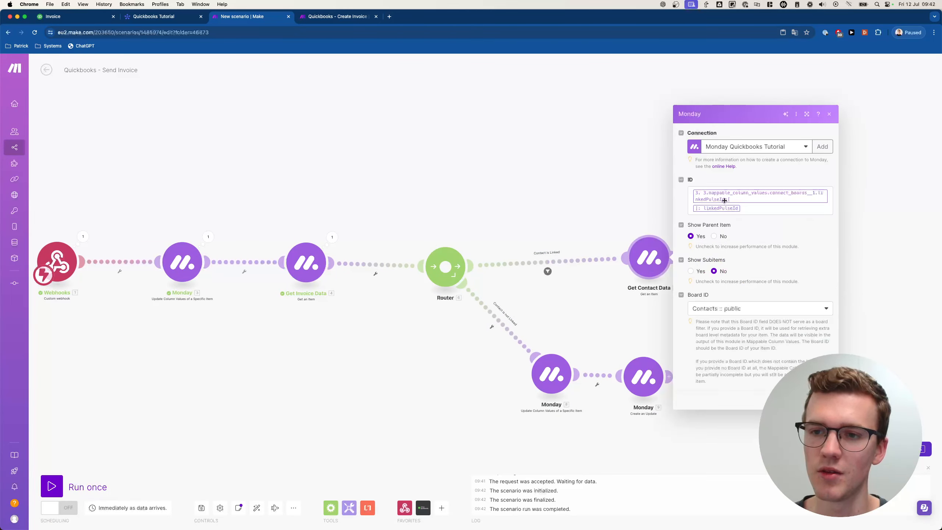
click(766, 210)
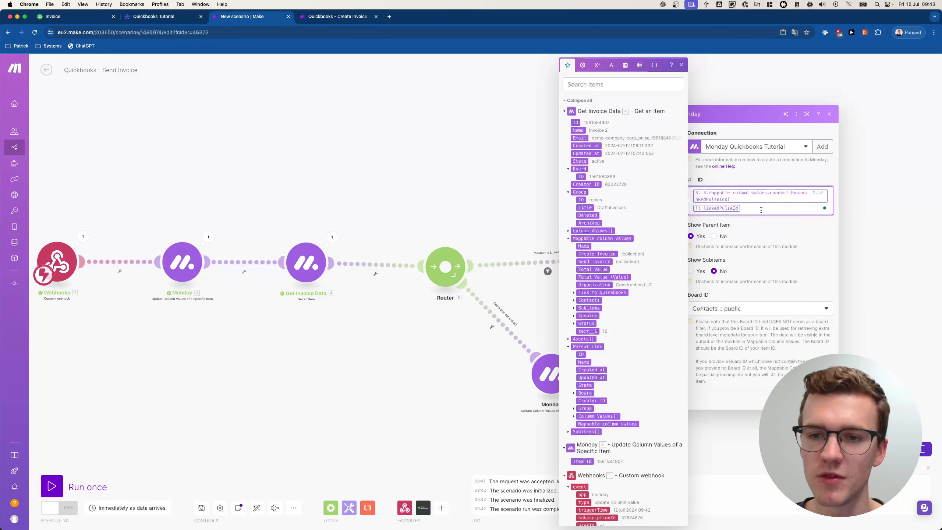
key(BackSpace)
key(BackSpace)
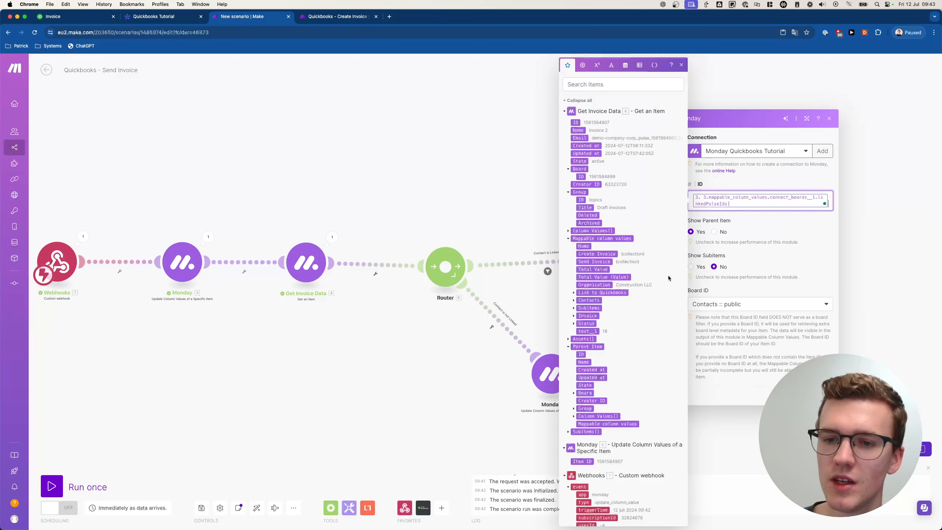
click(573, 301)
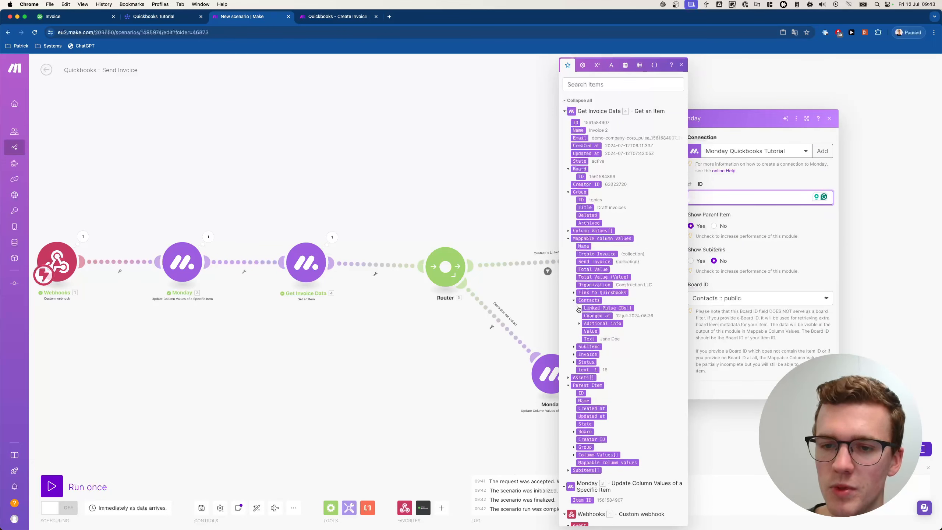
click(594, 308)
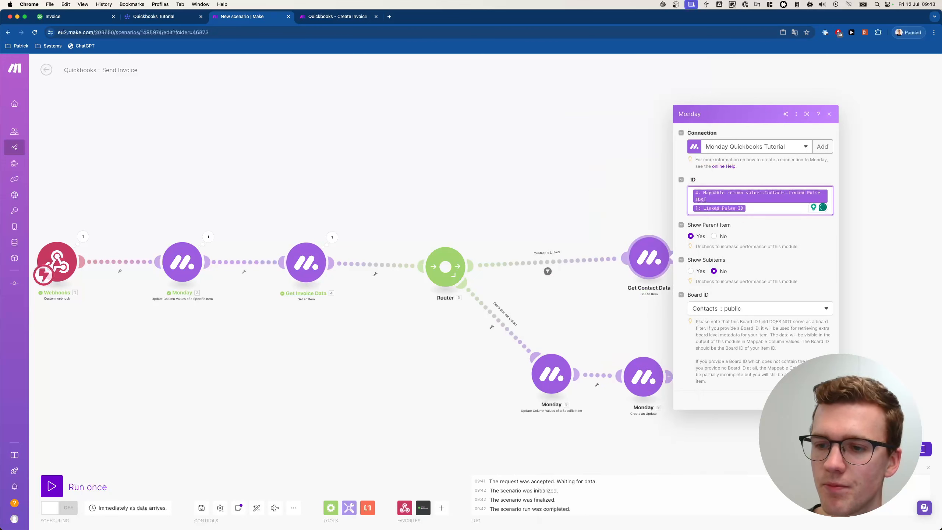
click(822, 400)
- Change the Contact is Linked filter condition to the invoice's Contacts Linked Pulse ID
click(548, 271)
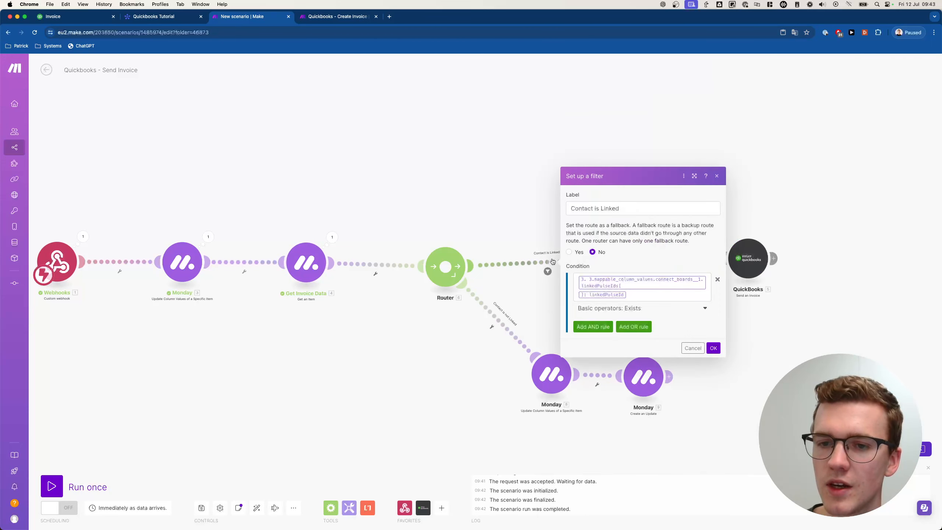
click(665, 303)
click(670, 302)
key(BackSpace)
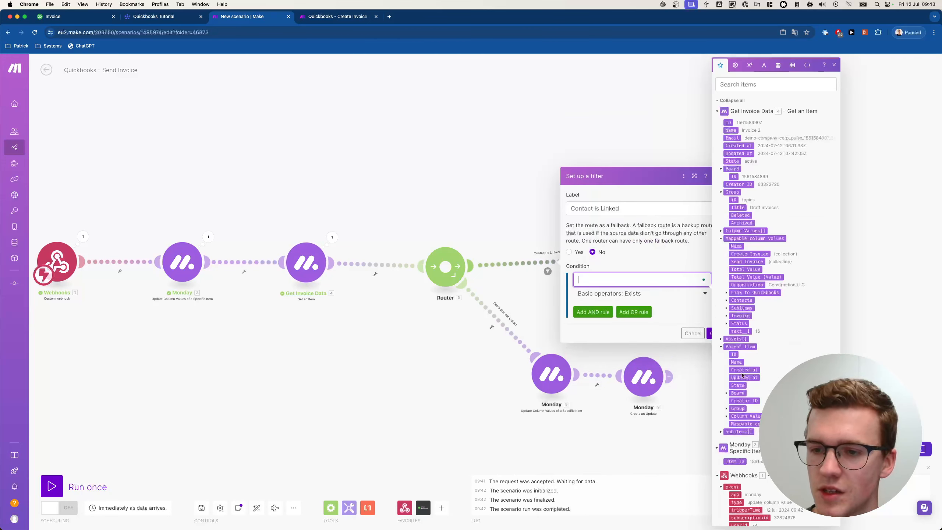
click(727, 300)
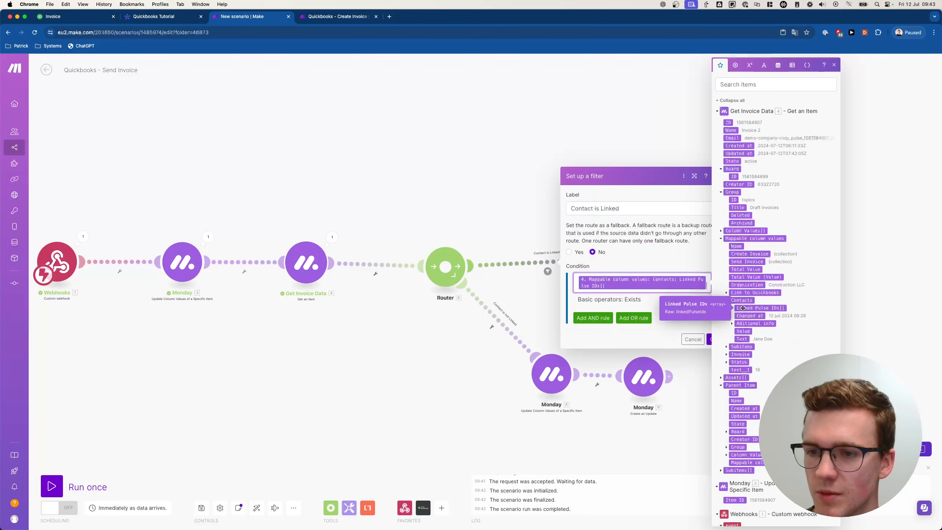
click(733, 308)
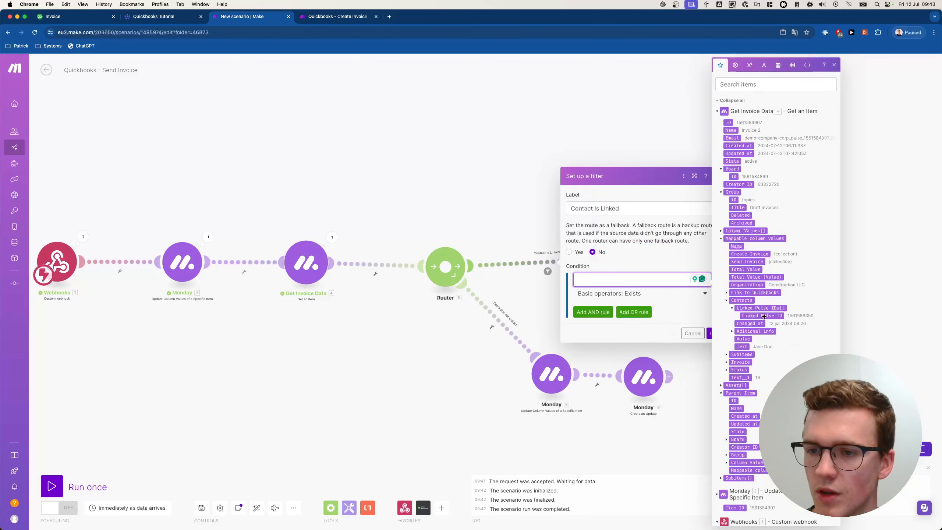
click(765, 316)
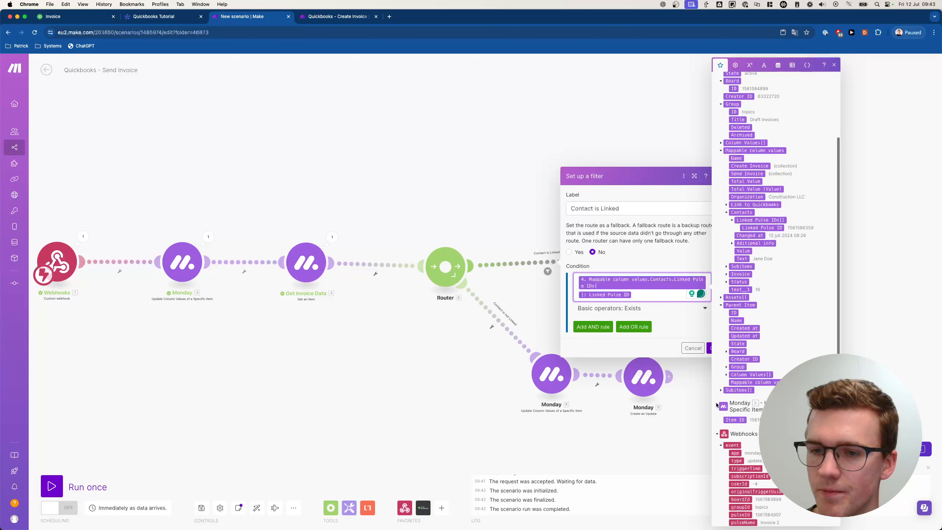
click(714, 348)
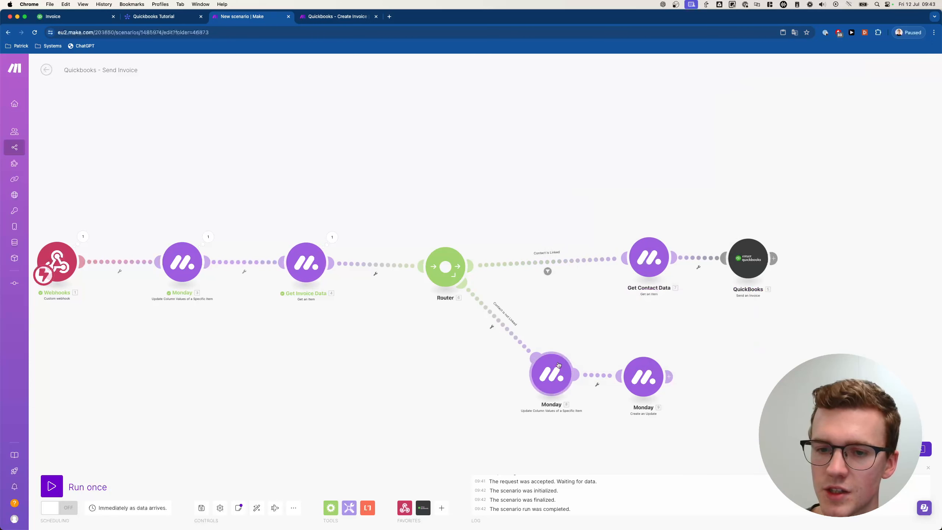
click(644, 375)
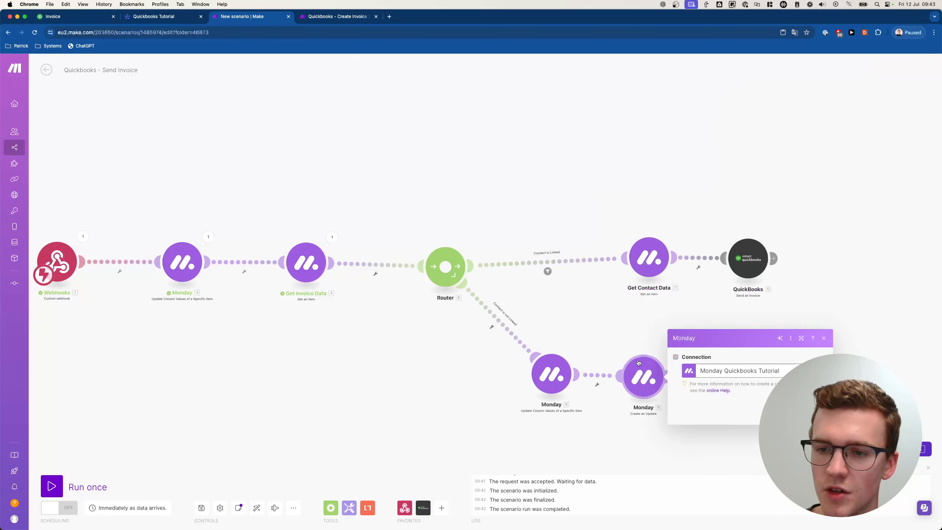
click(636, 330)
- Map Get Contact Data's Email column value into the QuickBooks Send to field
click(745, 265)
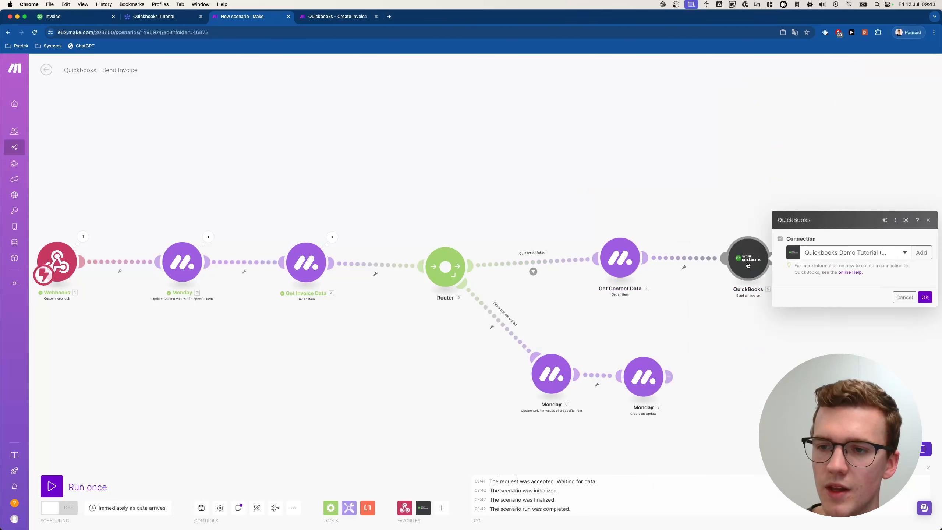
click(809, 299)
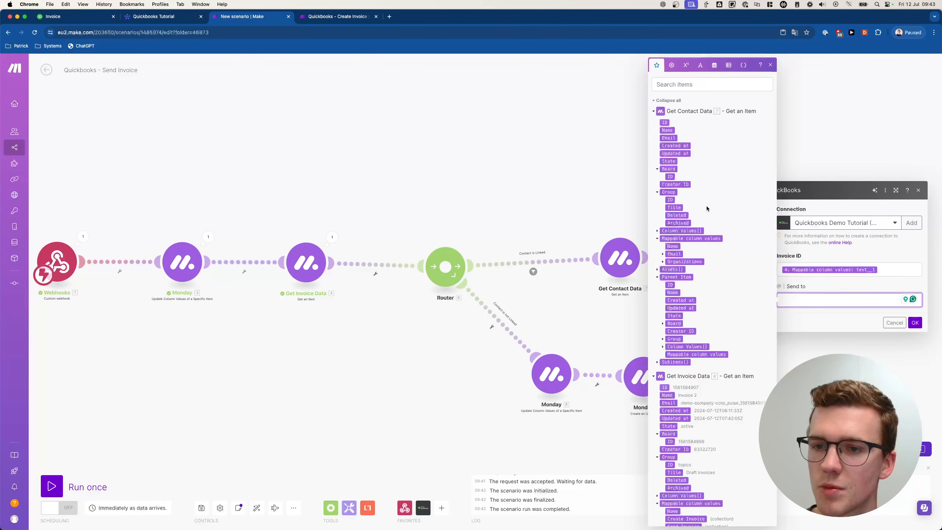
click(663, 254)
click(680, 262)
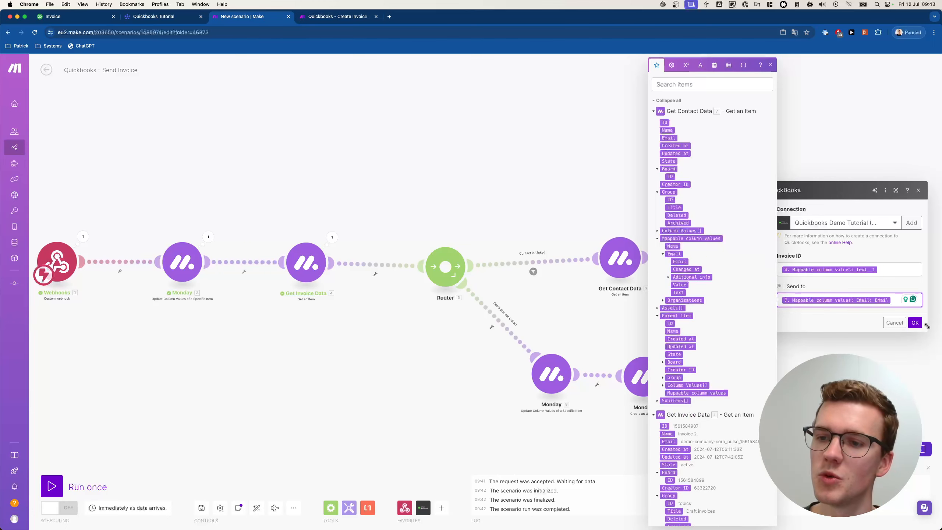
click(916, 323)
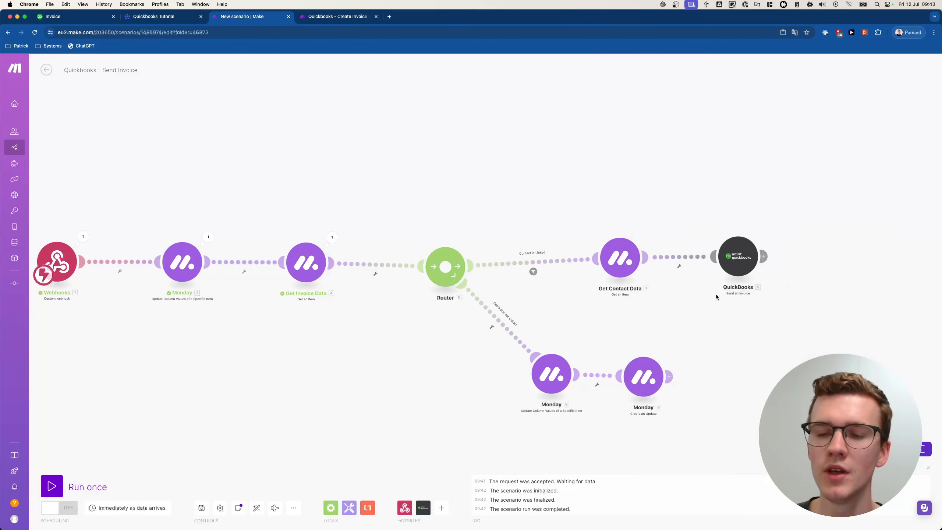
drag(667, 298, 785, 297)
- Clone the first Monday module after QuickBooks and set its status label to Sent
right_click(295, 260)
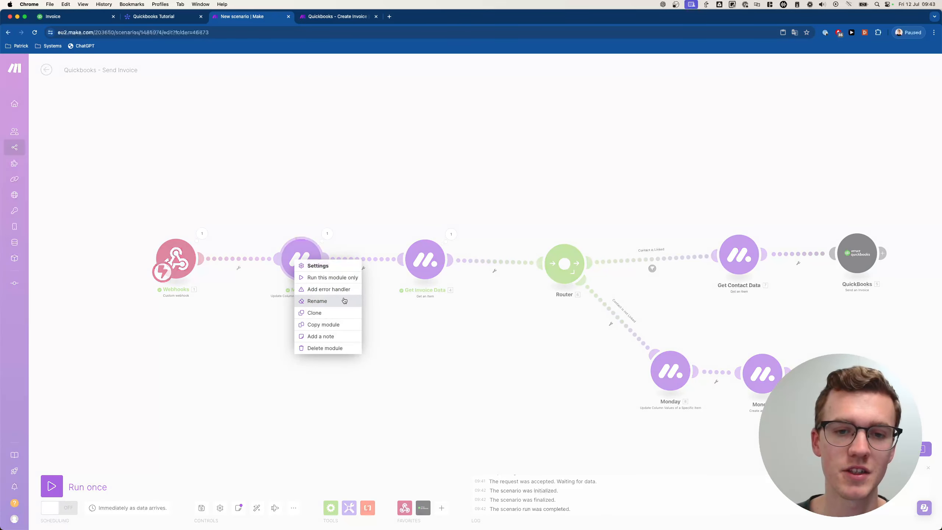
click(329, 312)
click(885, 310)
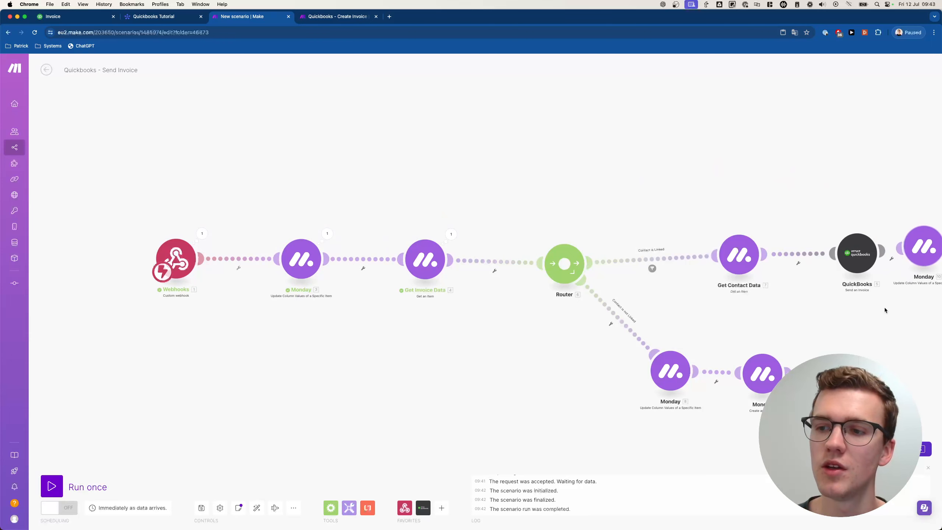
drag(885, 310, 501, 307)
click(581, 252)
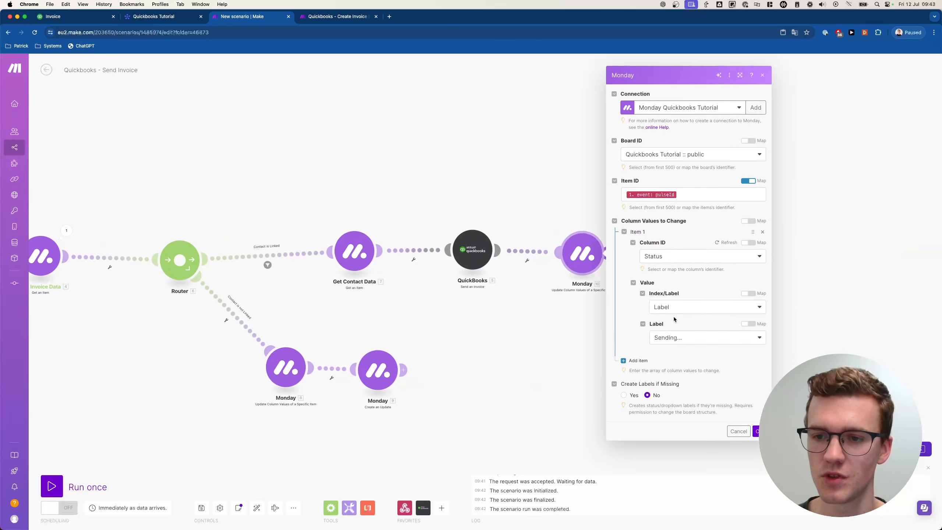
click(675, 339)
click(675, 363)
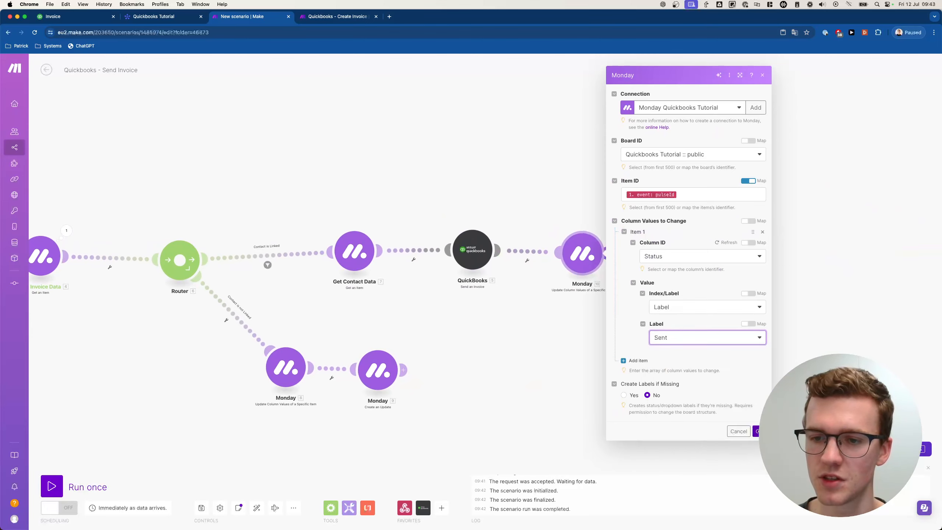
click(760, 431)
- Save the Send Invoice scenario and switch its scheduling on
click(203, 508)
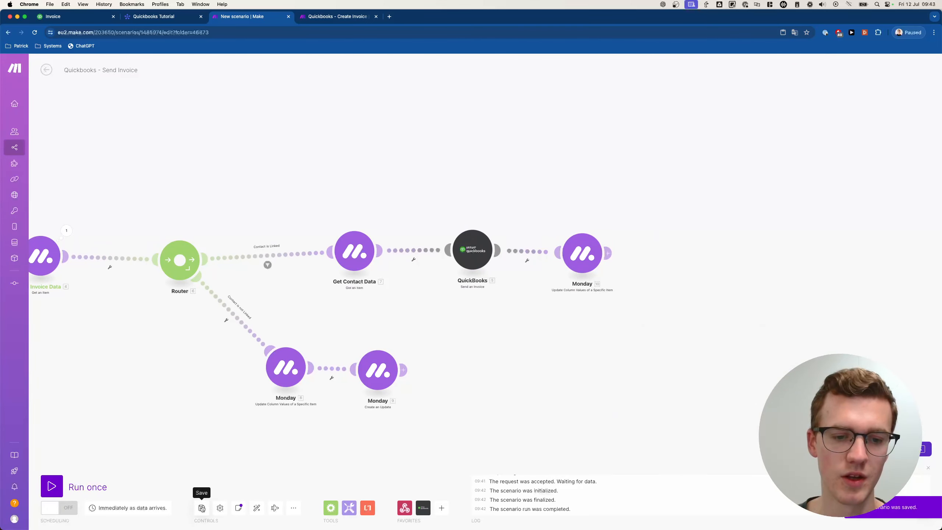
click(64, 505)
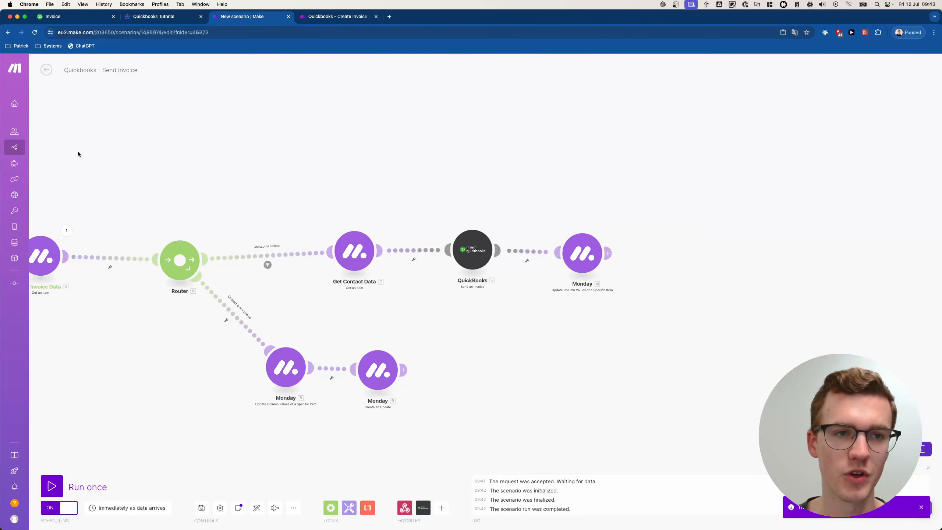
click(348, 22)
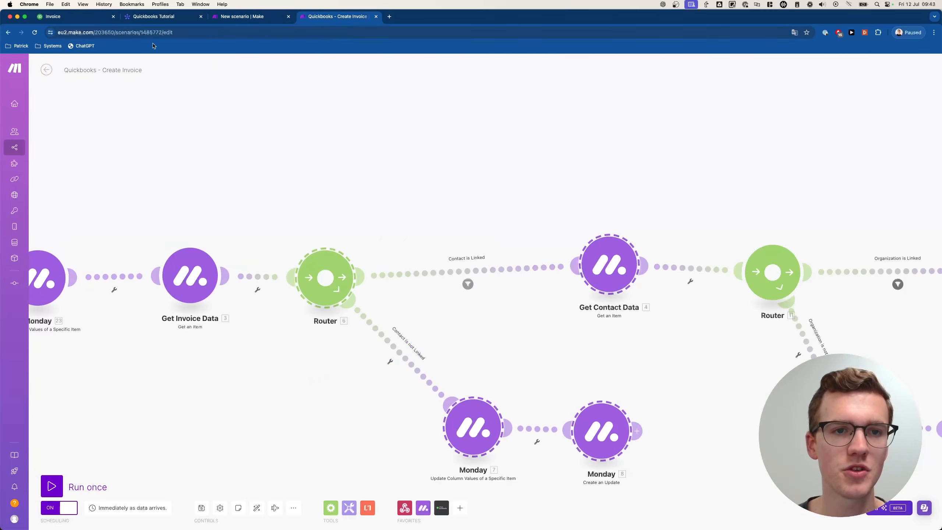
- Replace the e-mail of Invoice 2's linked contact with the new Gmail address
click(154, 16)
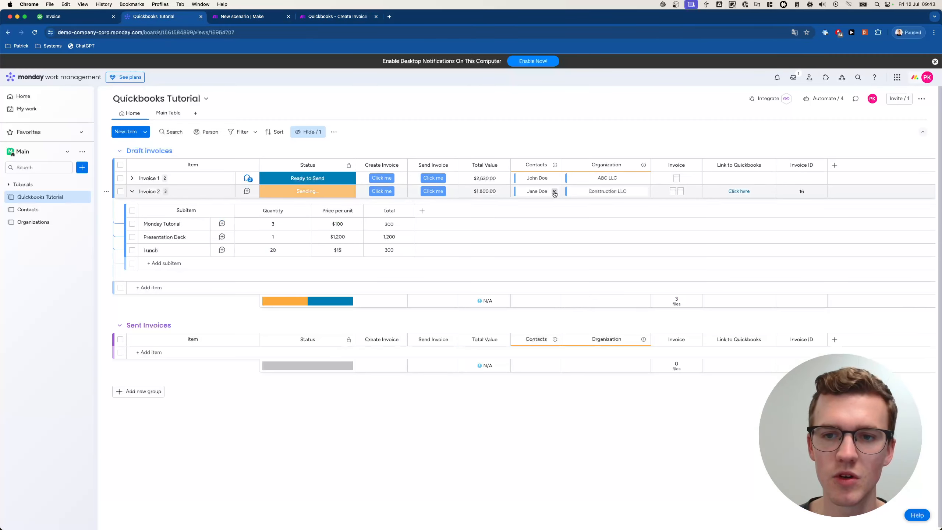
click(537, 191)
click(535, 314)
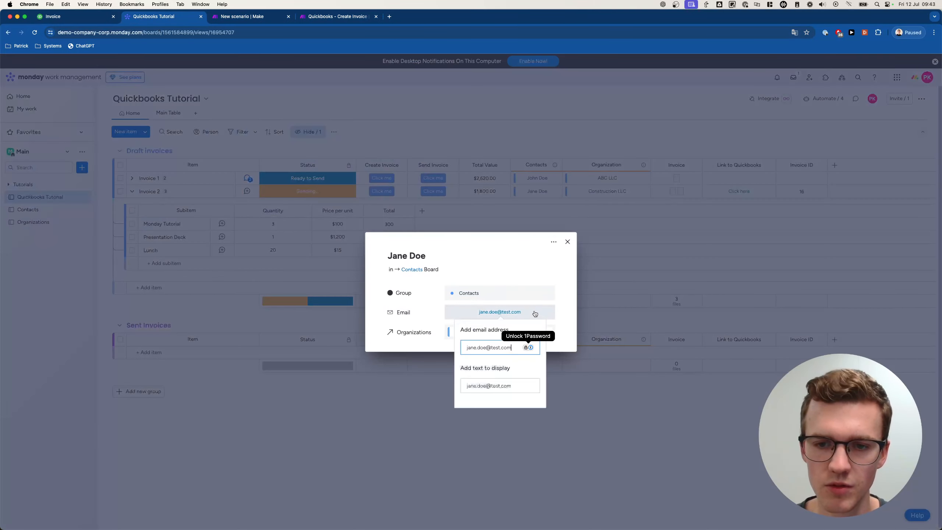
key(super+a)
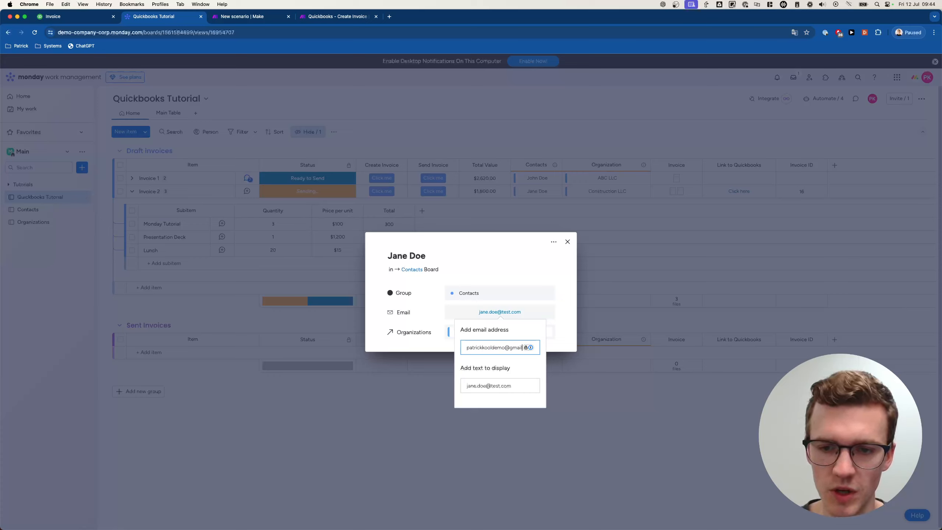
click(512, 366)
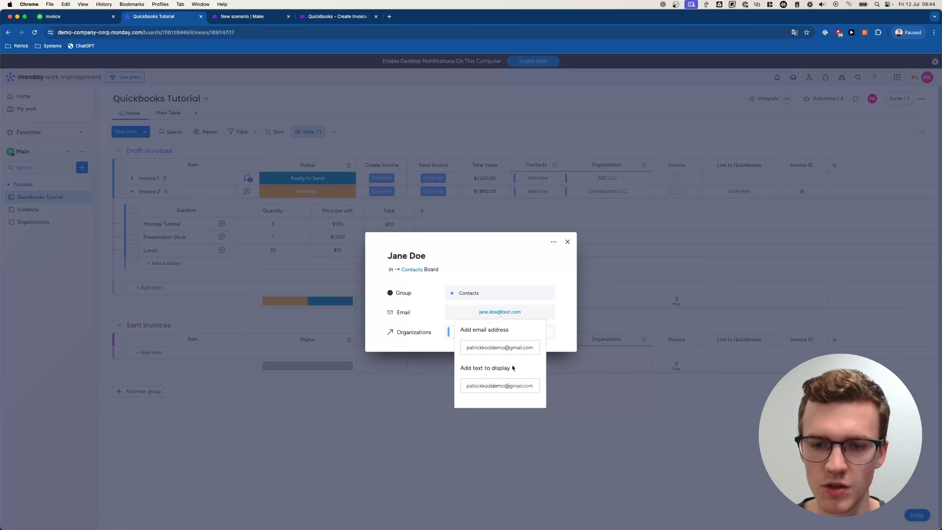
click(563, 338)
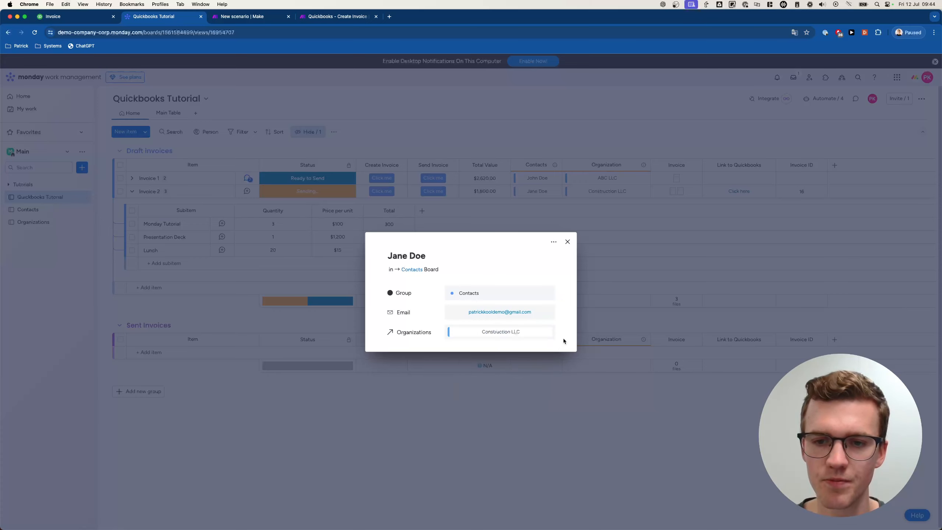
click(567, 242)
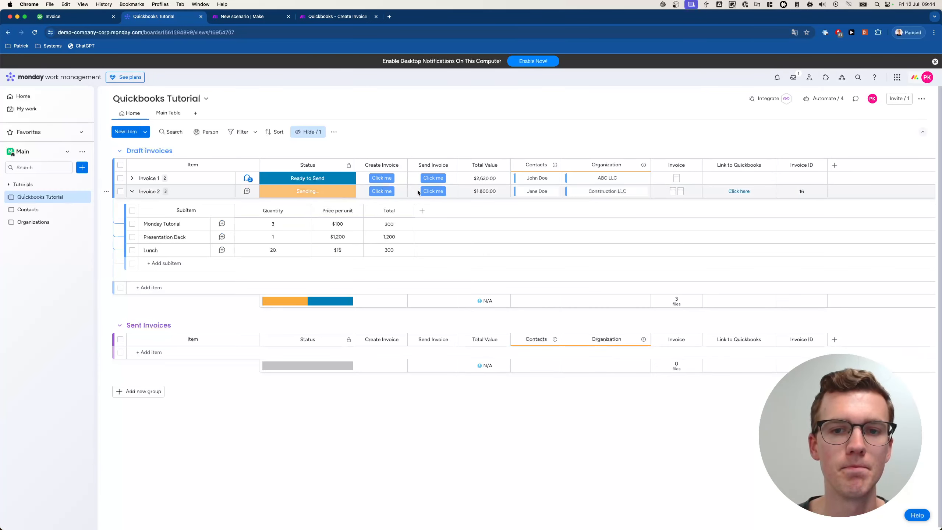
- Trigger Send Invoice for Invoice 2 on the Quickbooks Tutorial board and watch the Make run
click(335, 16)
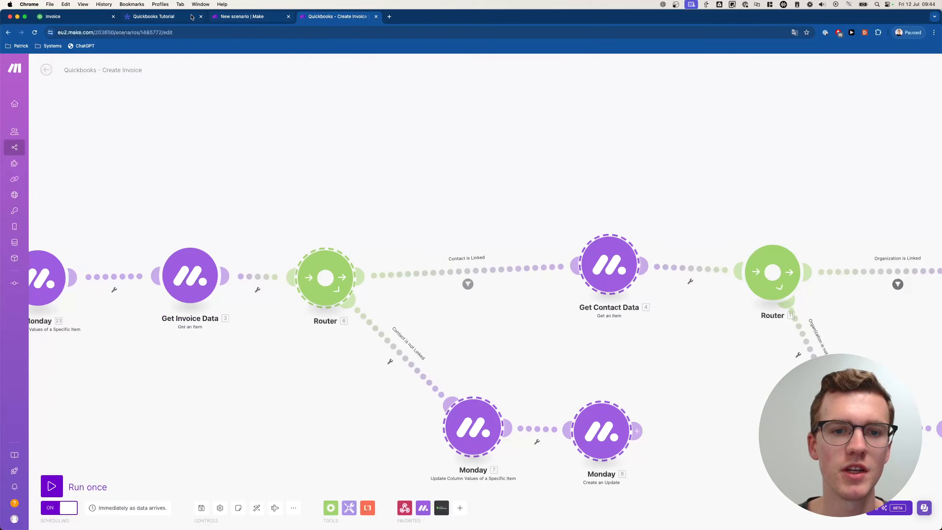
click(237, 16)
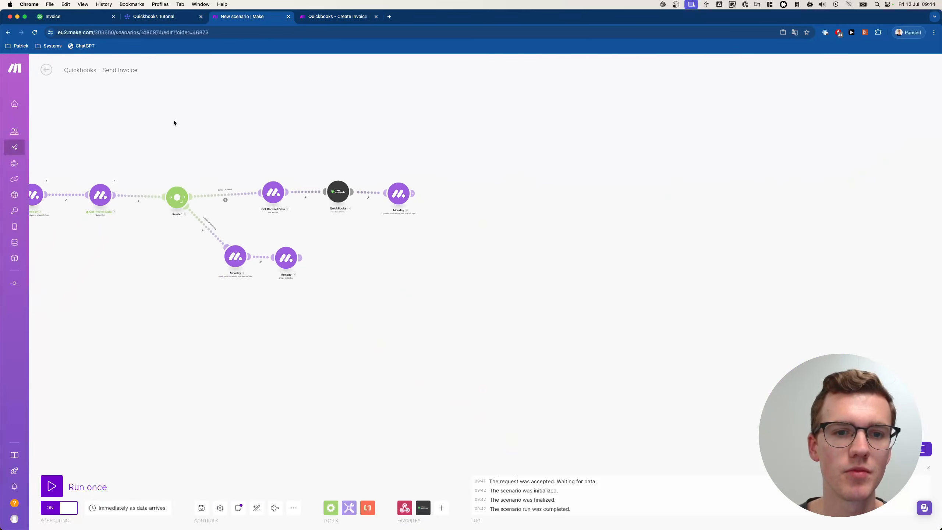
click(47, 70)
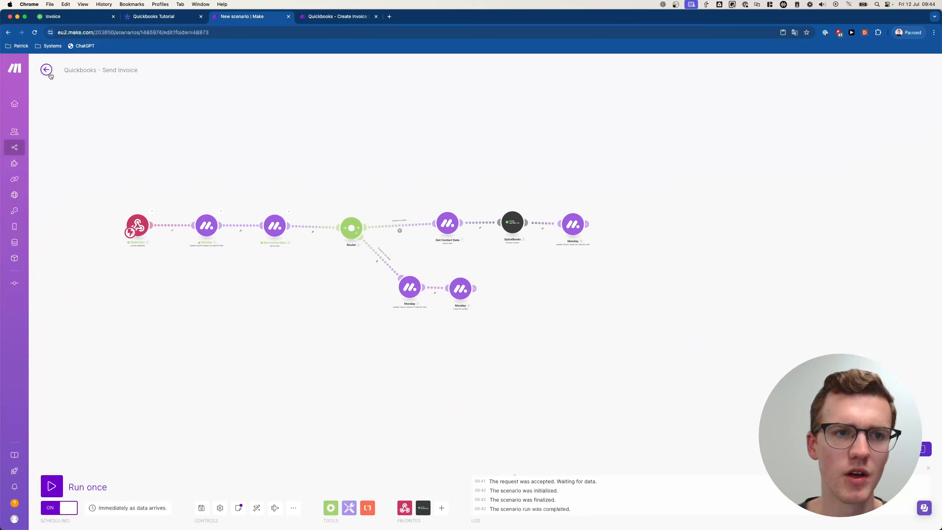
click(159, 18)
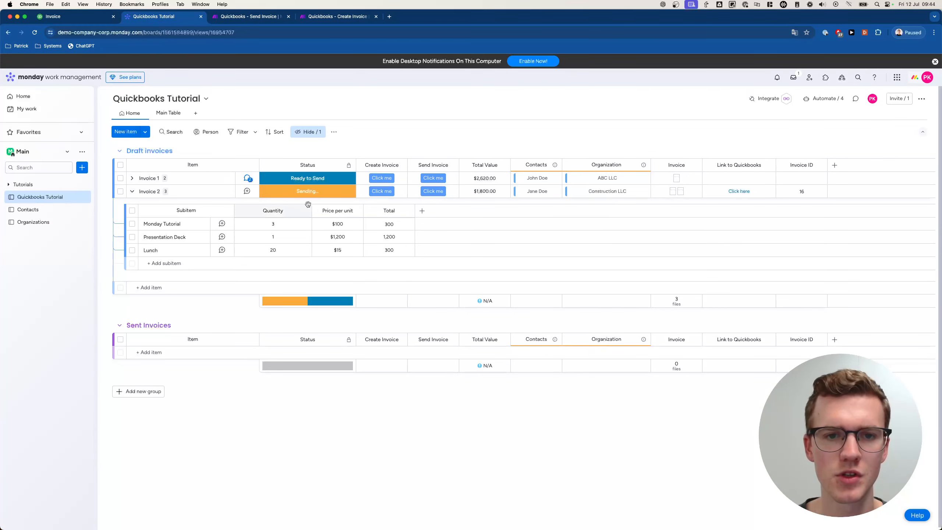
click(432, 191)
click(244, 17)
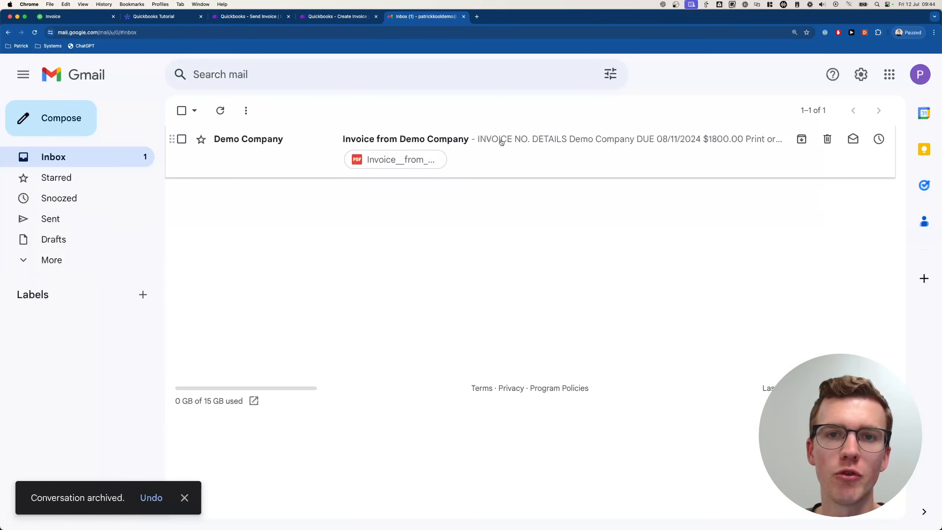
- Read Demo Company's $1800.00 invoice email and preview its attached PDF for Construction LLC
click(484, 145)
scroll(406, 292, down, 7)
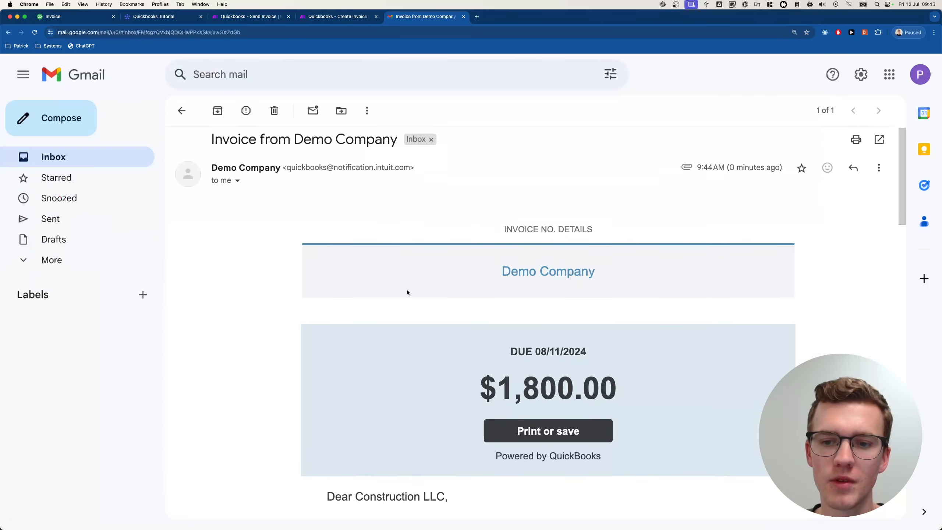
scroll(407, 292, down, 1)
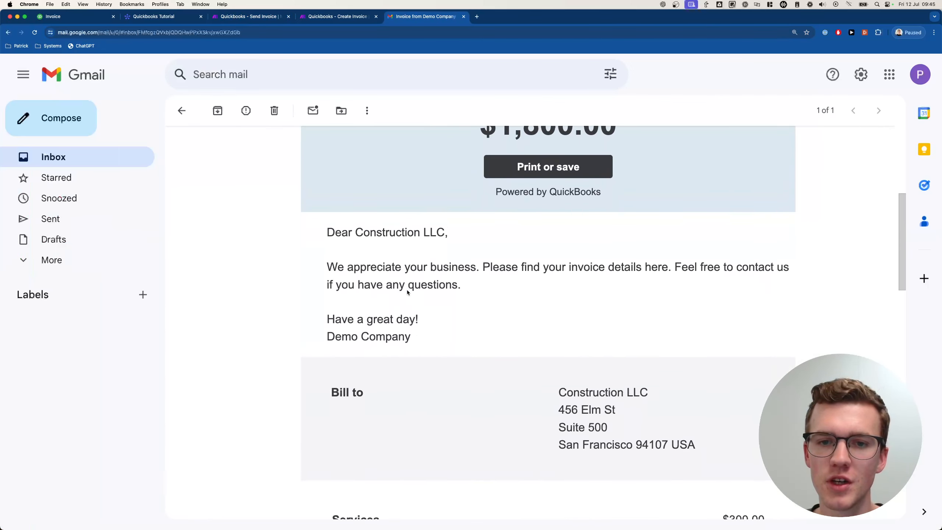
scroll(444, 246, down, 9)
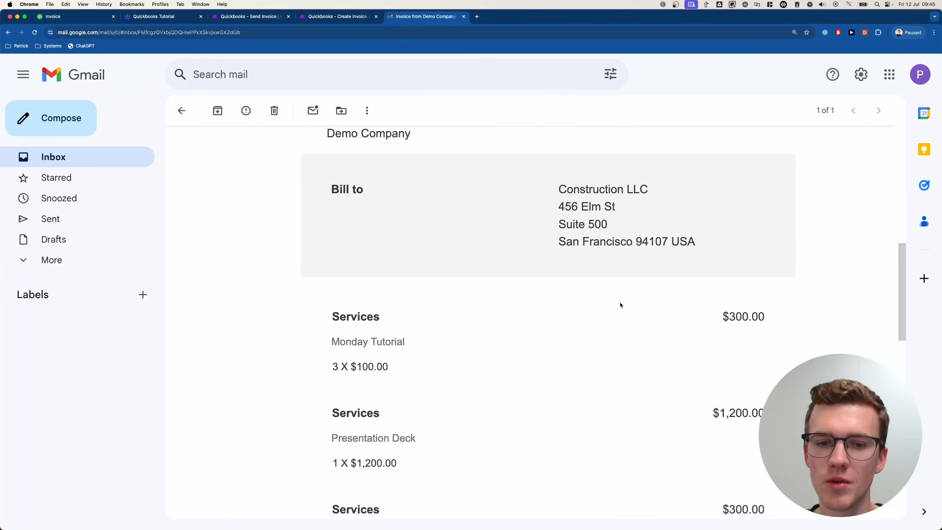
scroll(433, 264, down, 15)
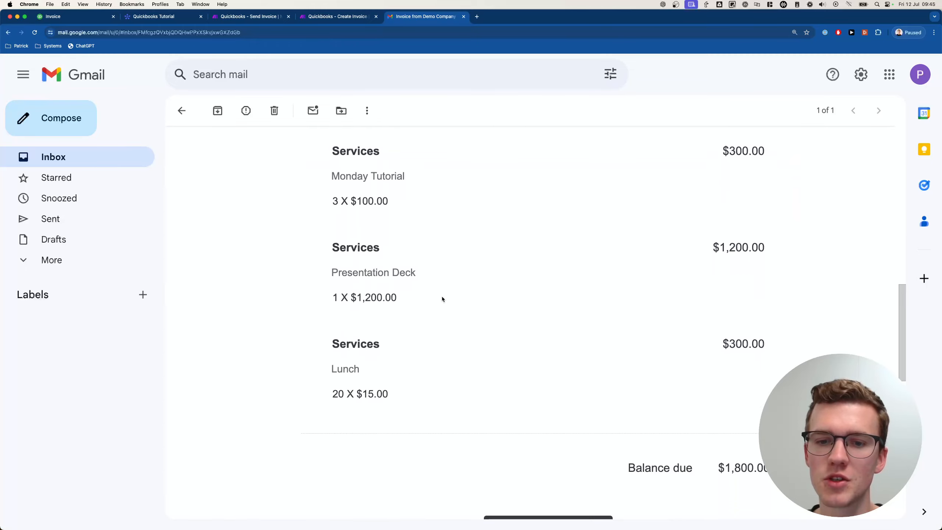
click(298, 373)
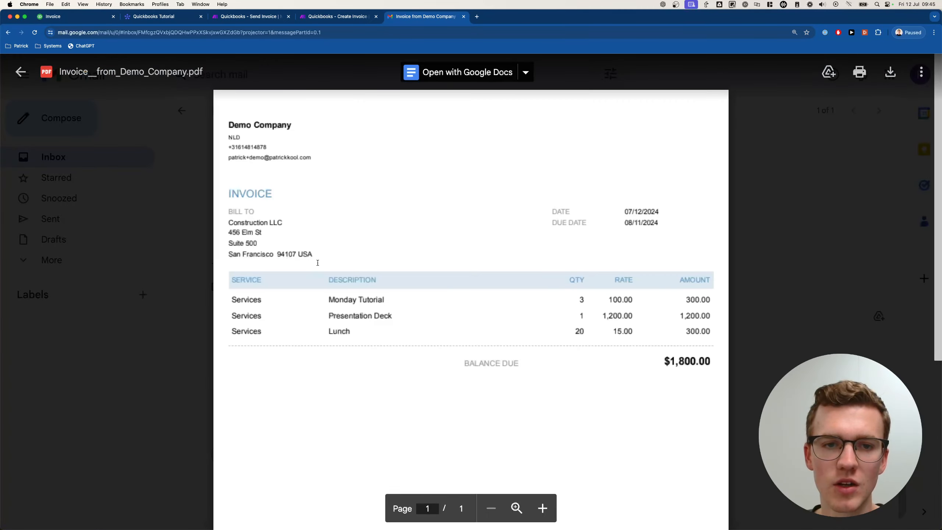
scroll(319, 261, down, 3)
scroll(348, 183, down, 1)
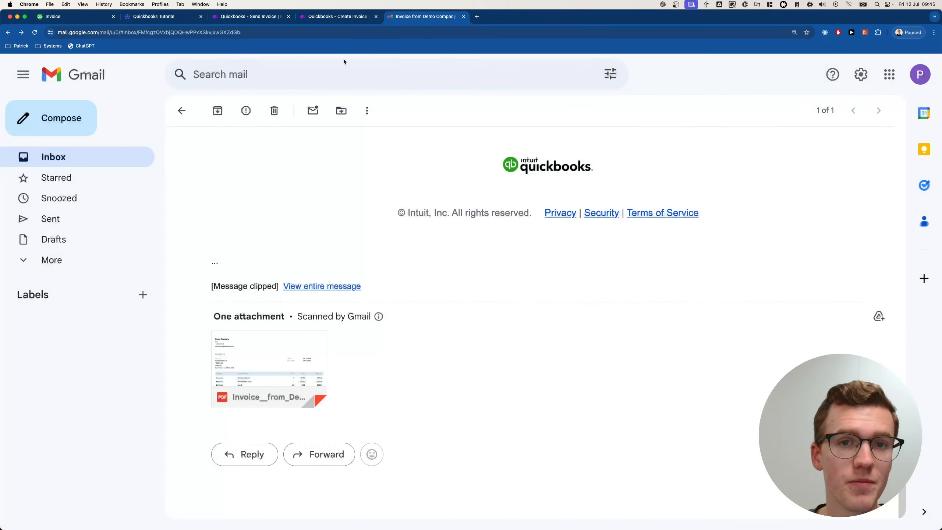
click(153, 17)
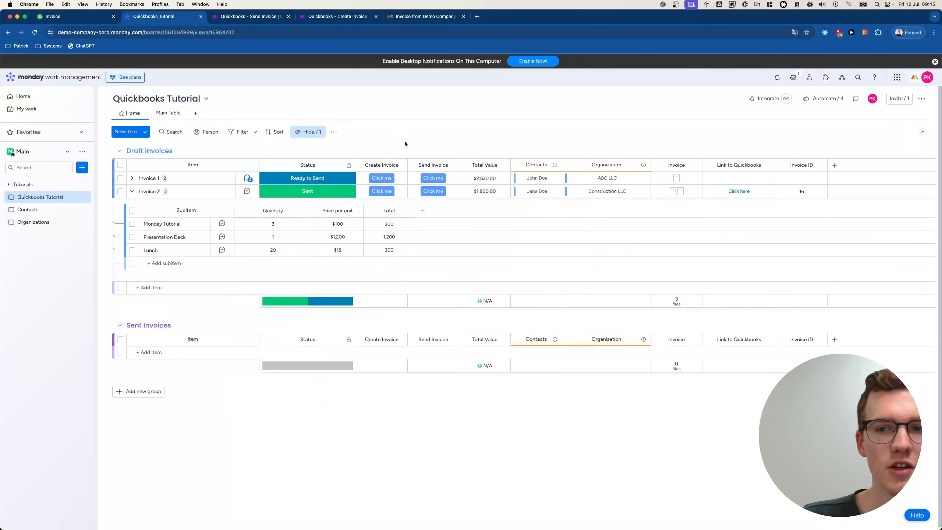
- Add a 'Generated Invoices' group below the Draft invoices group
click(145, 132)
click(175, 149)
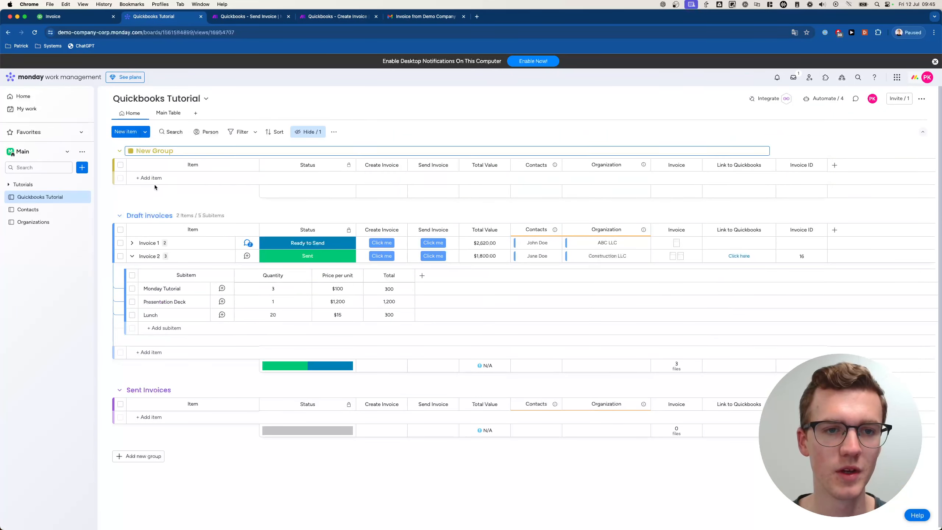
text(Generated Invoice)
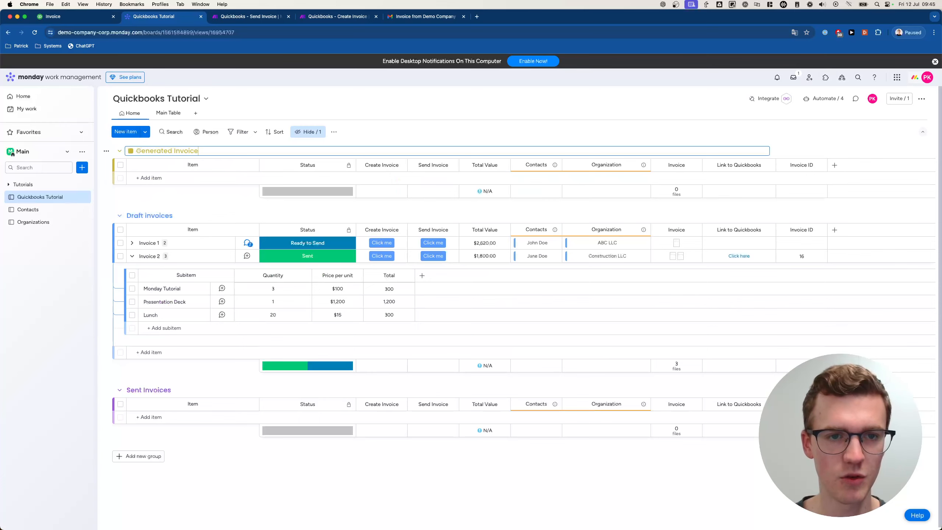
key(Return)
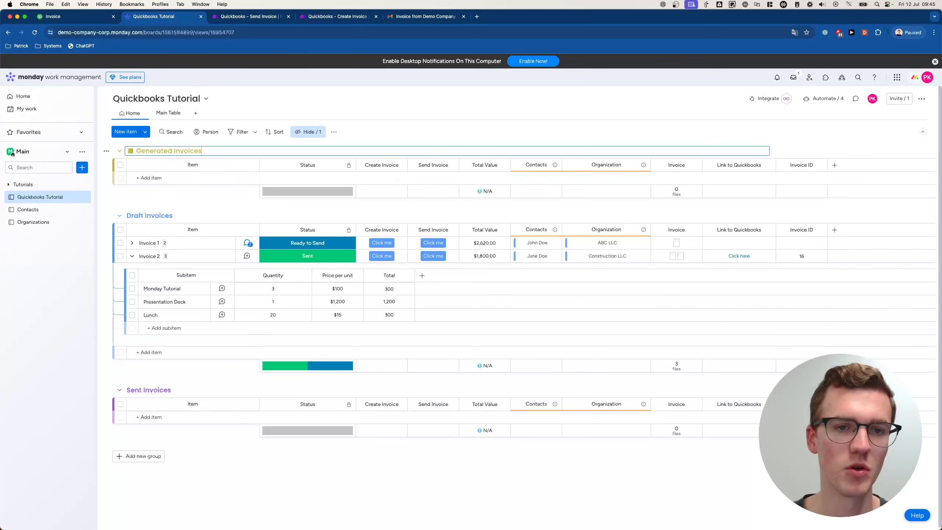
drag(116, 152, 118, 180)
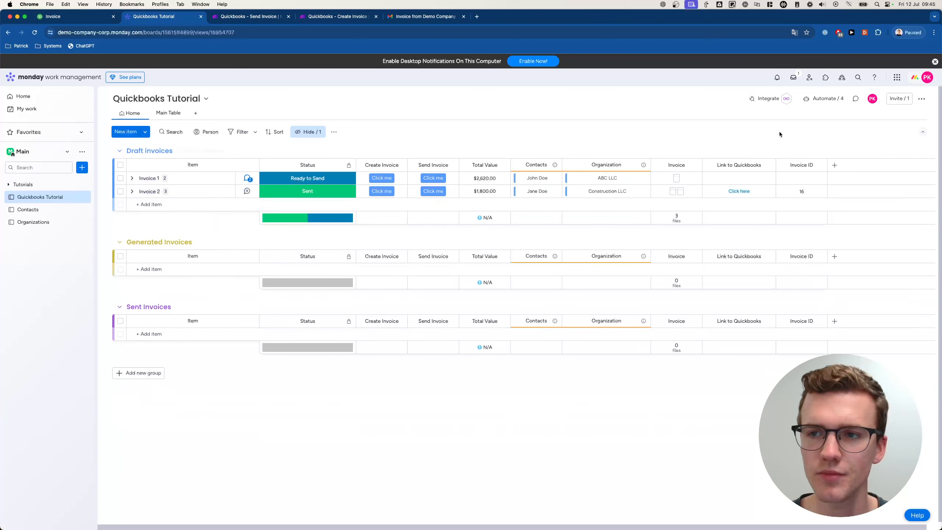
- Build an automation: when Status changes to Created, move the item to Generated Invoices
click(824, 98)
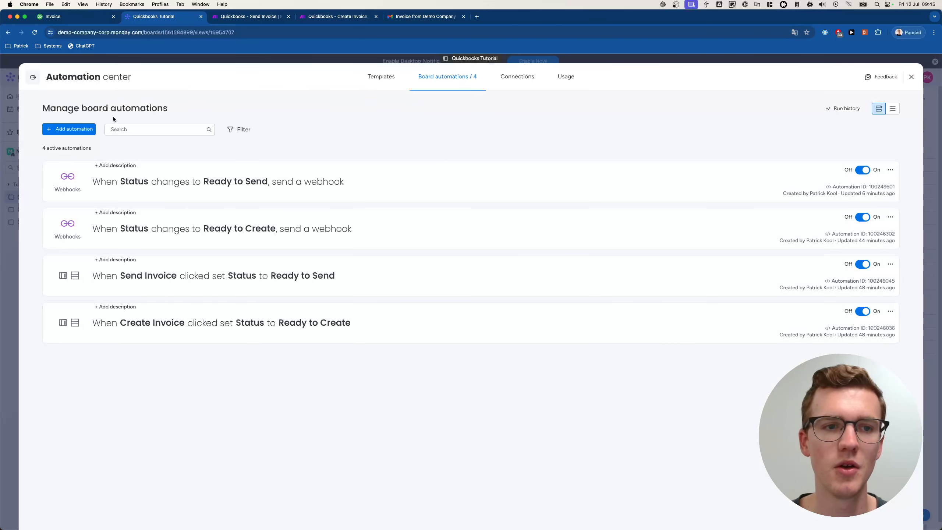
click(77, 128)
click(245, 130)
text(stat)
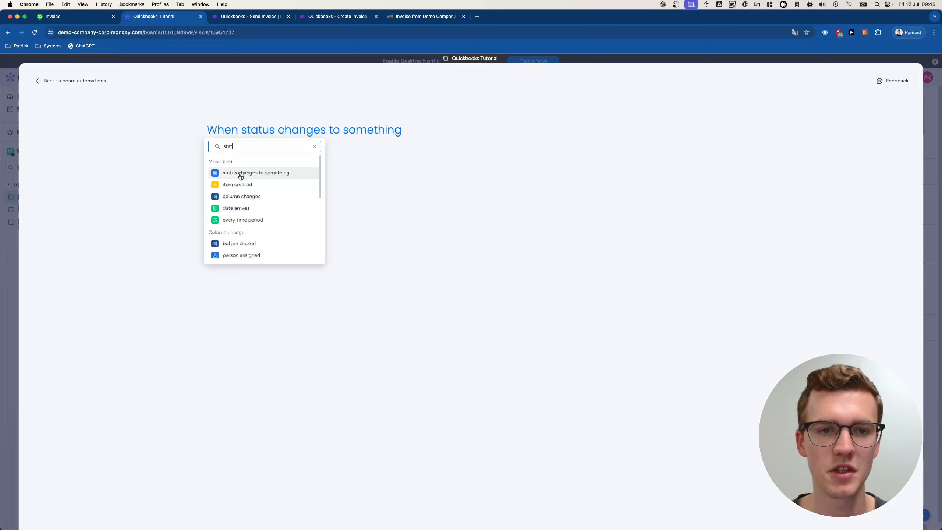
click(240, 174)
click(265, 159)
click(361, 133)
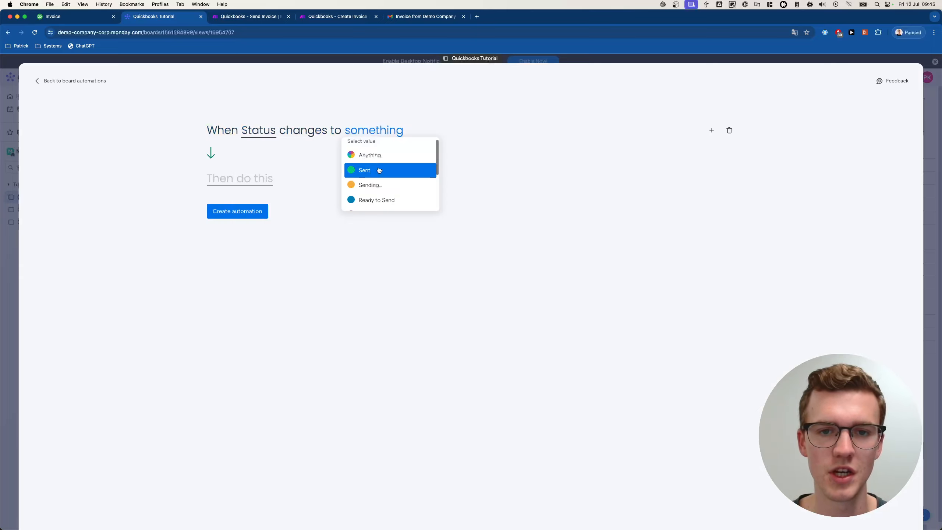
scroll(379, 178, down, 5)
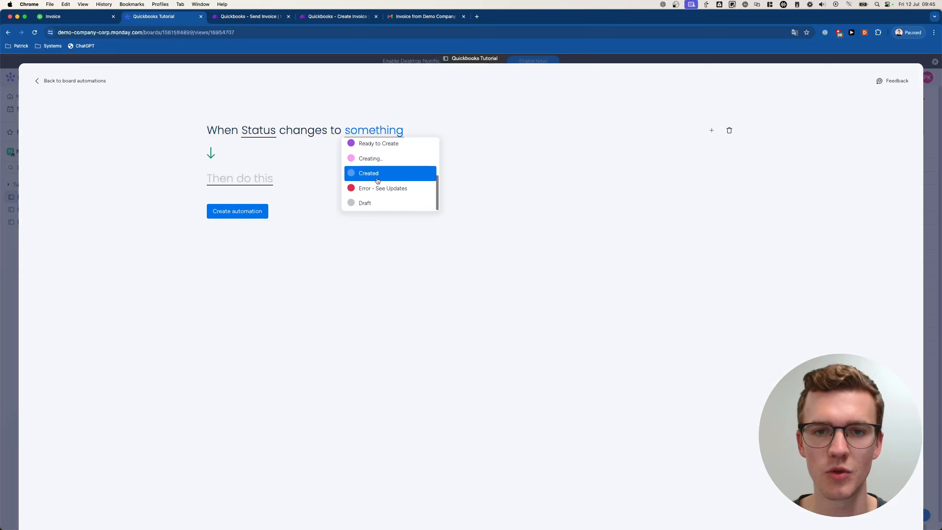
click(377, 180)
click(262, 184)
click(262, 219)
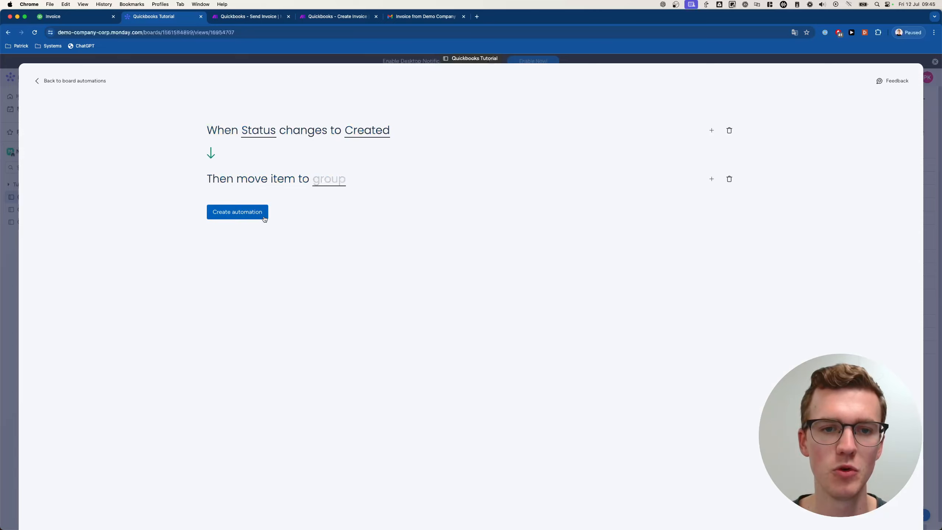
click(323, 189)
click(352, 245)
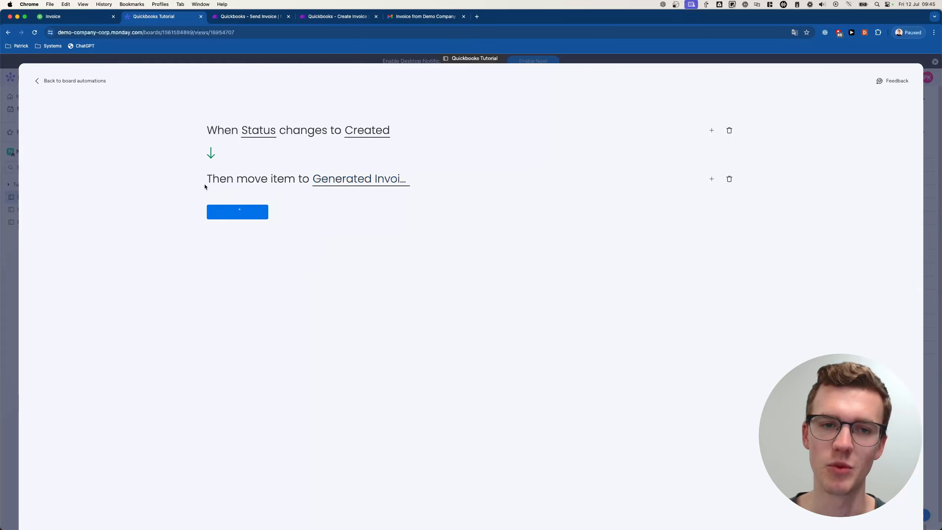
- Create an automation: when Status changes to Sent, move the item to Sent Invoices
click(75, 129)
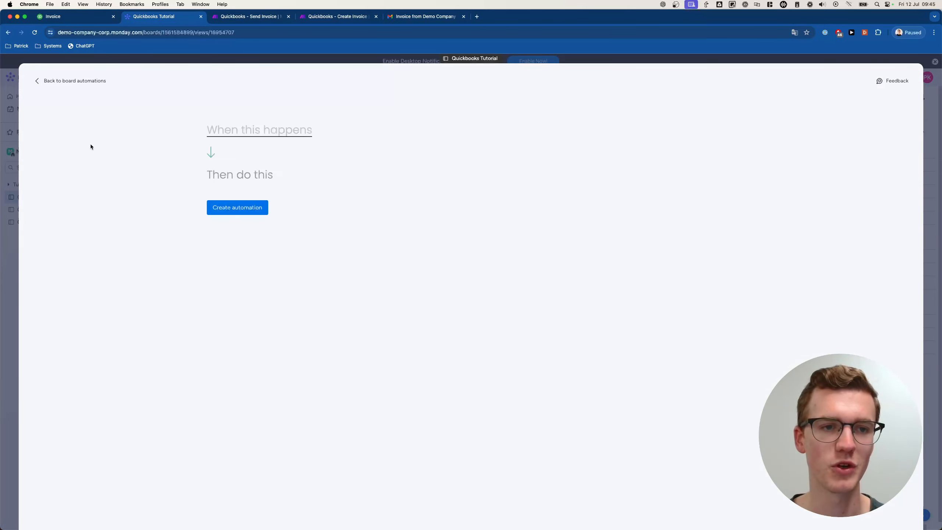
click(243, 137)
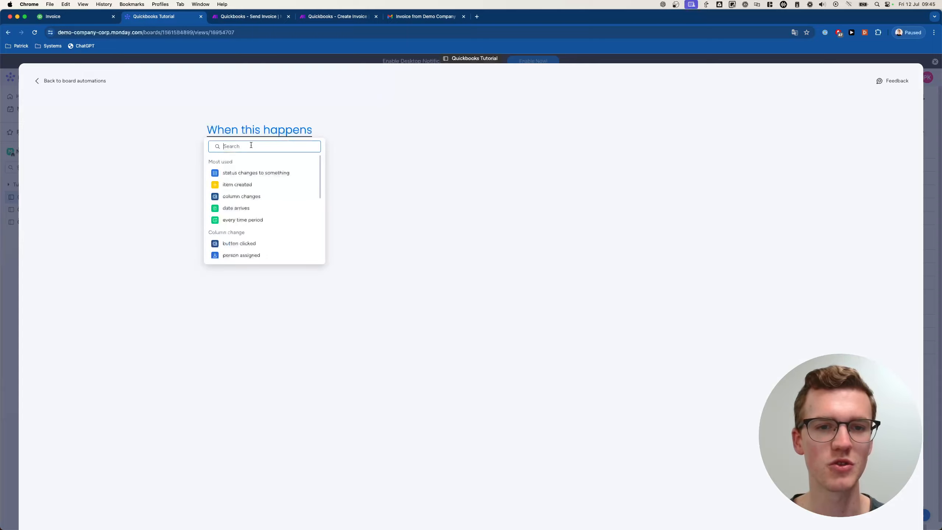
click(254, 173)
click(265, 130)
click(268, 159)
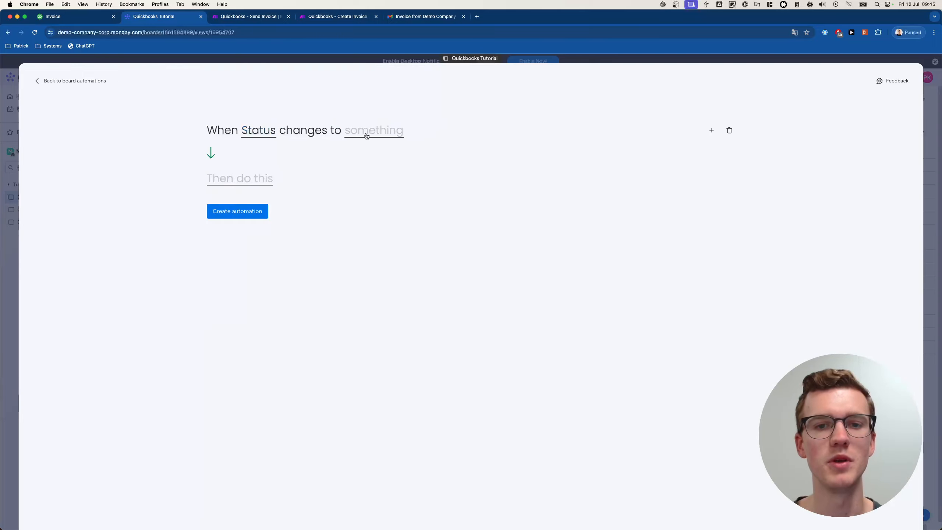
click(374, 131)
scroll(386, 184, down, 2)
scroll(384, 178, up, 2)
click(382, 172)
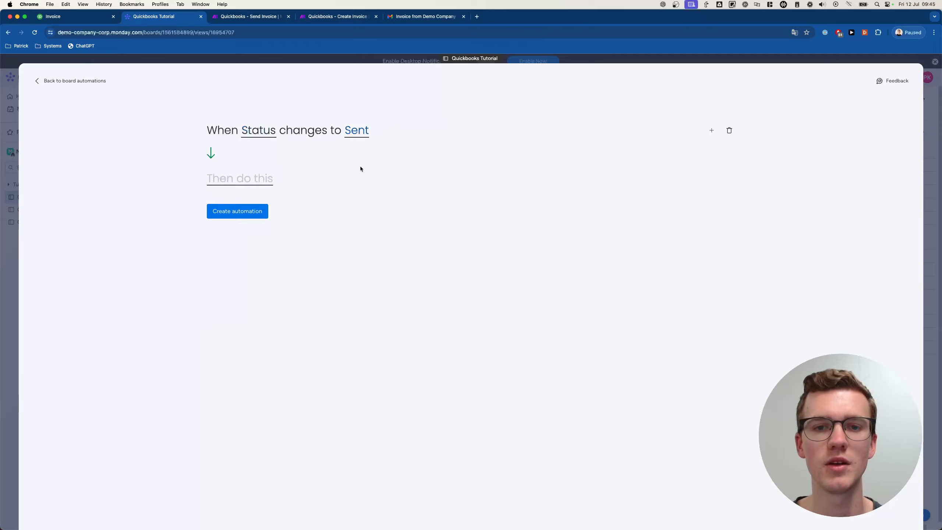
click(245, 174)
click(240, 219)
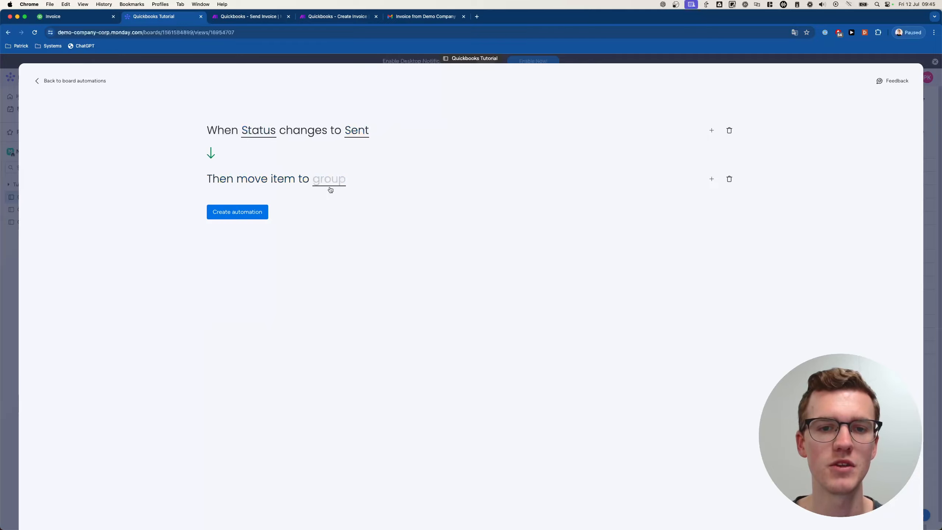
click(330, 182)
click(351, 231)
click(255, 217)
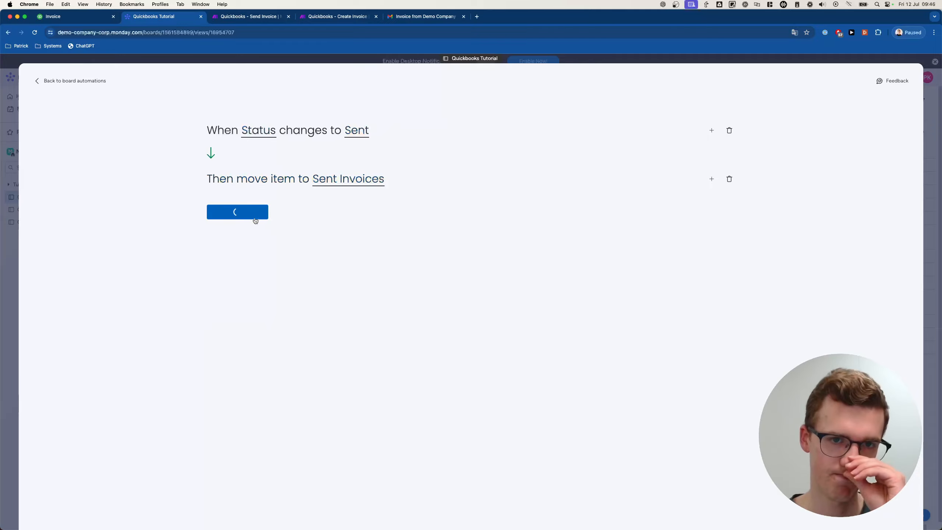
- Retest by setting Invoice 2 to Draft then Sent, and colour the Sent Invoices group green
click(9, 225)
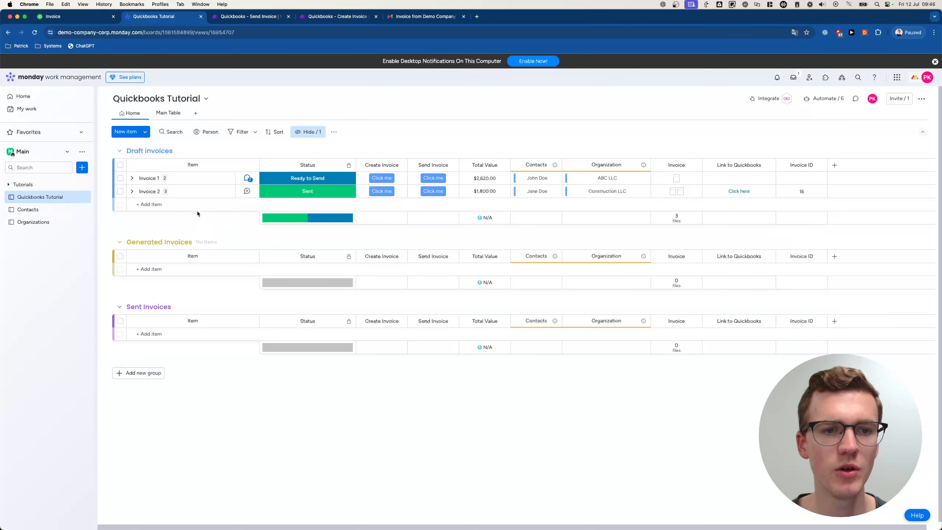
click(308, 191)
click(336, 229)
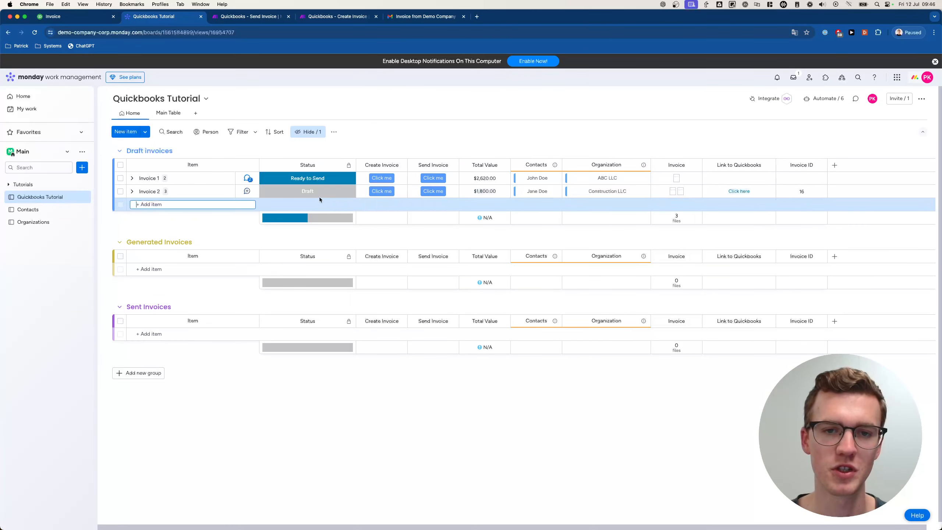
click(319, 194)
click(278, 215)
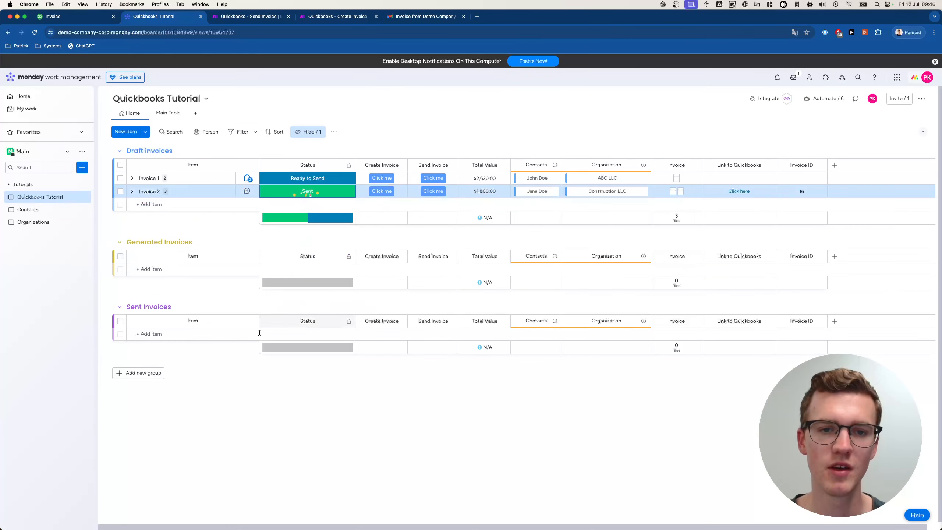
click(163, 307)
click(131, 307)
click(146, 324)
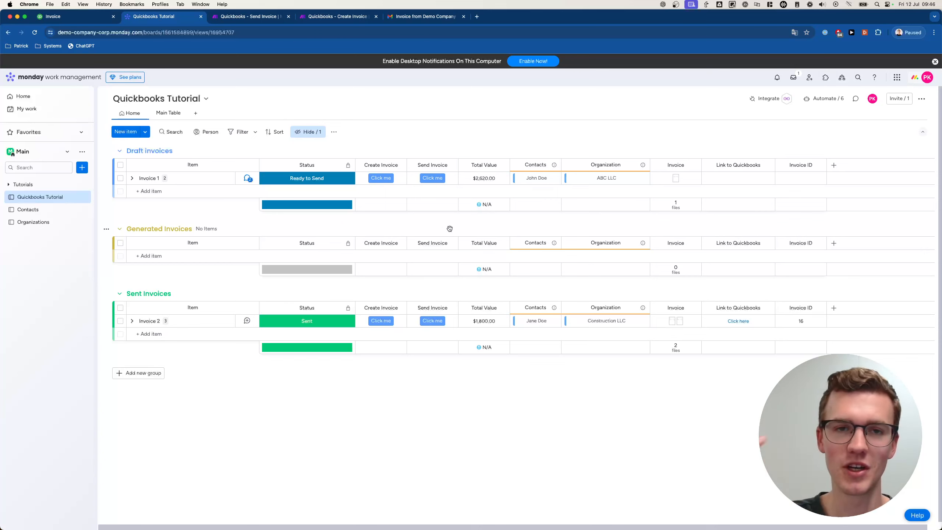
click(244, 16)
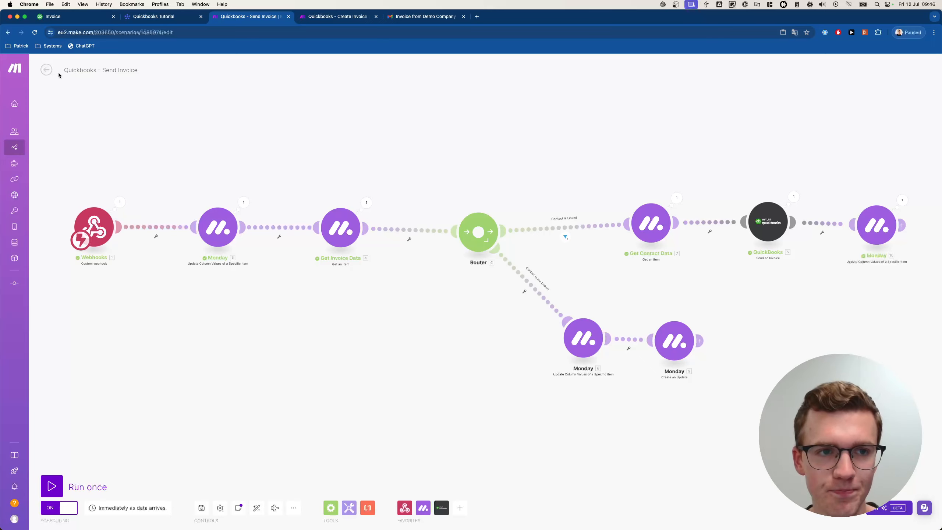
- Give the first Monday module a Break error handler with 3 attempts and a 5-minute interval
click(339, 17)
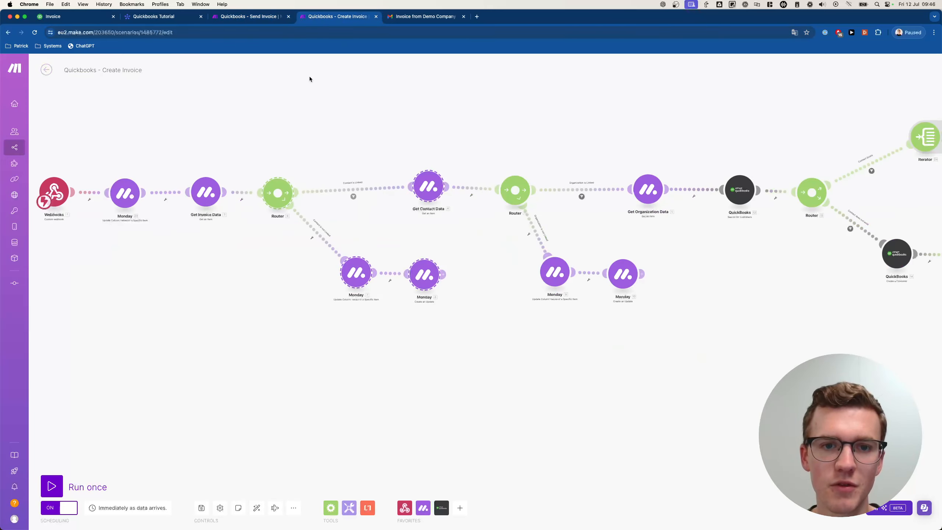
drag(246, 117, 328, 154)
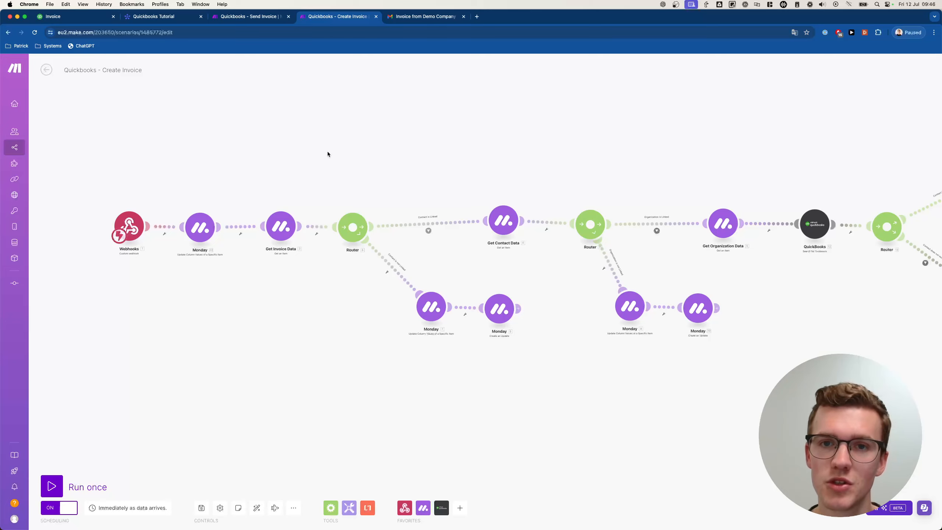
scroll(252, 193, left, 3)
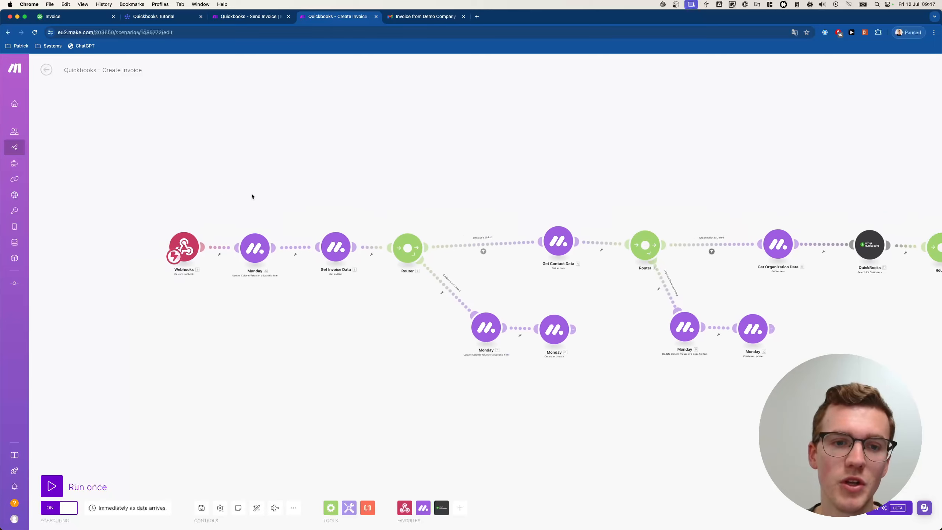
scroll(275, 246, up, 5)
right_click(266, 276)
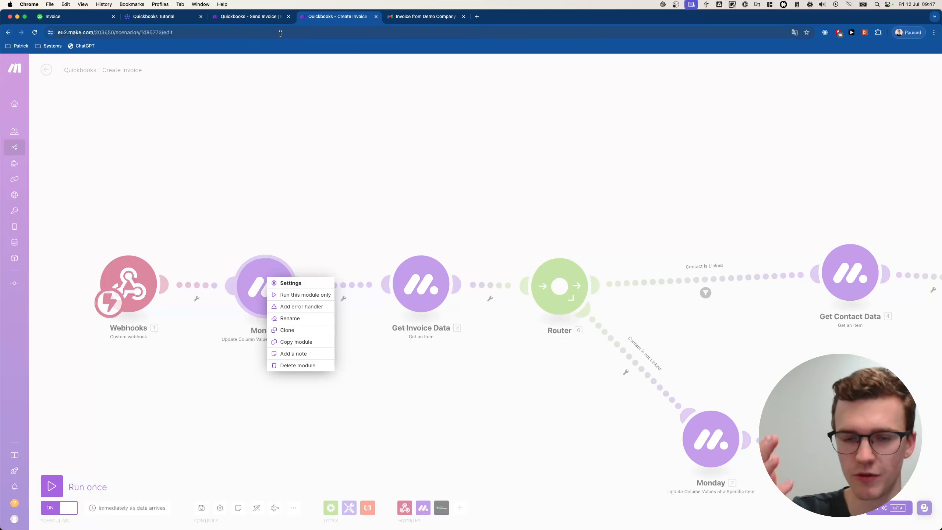
click(301, 306)
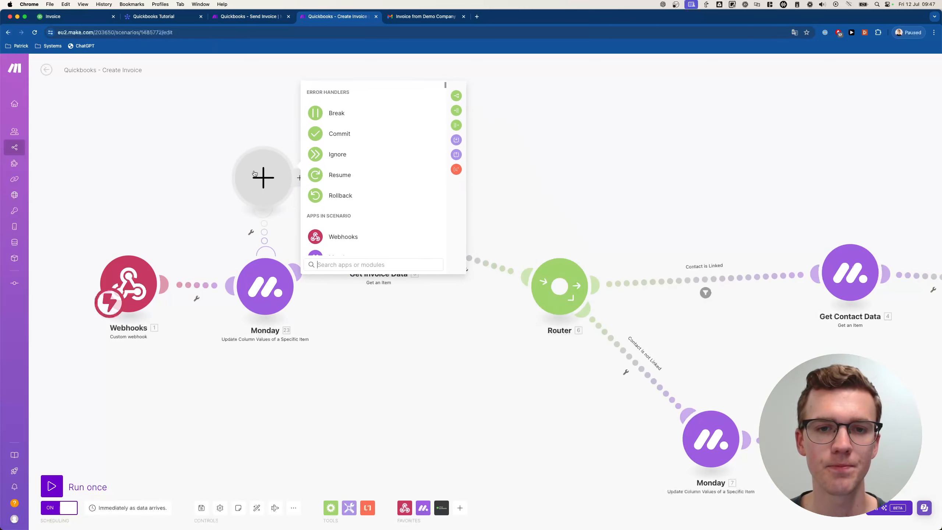
click(344, 106)
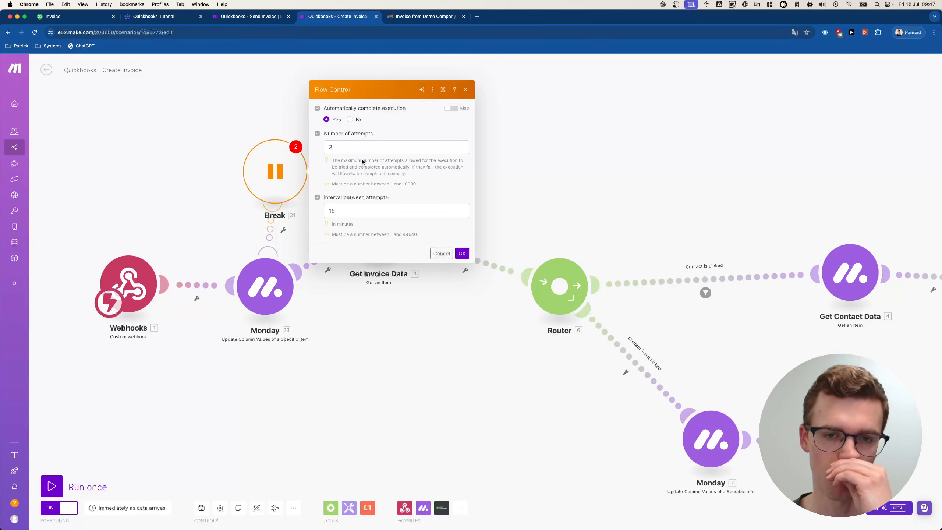
click(462, 253)
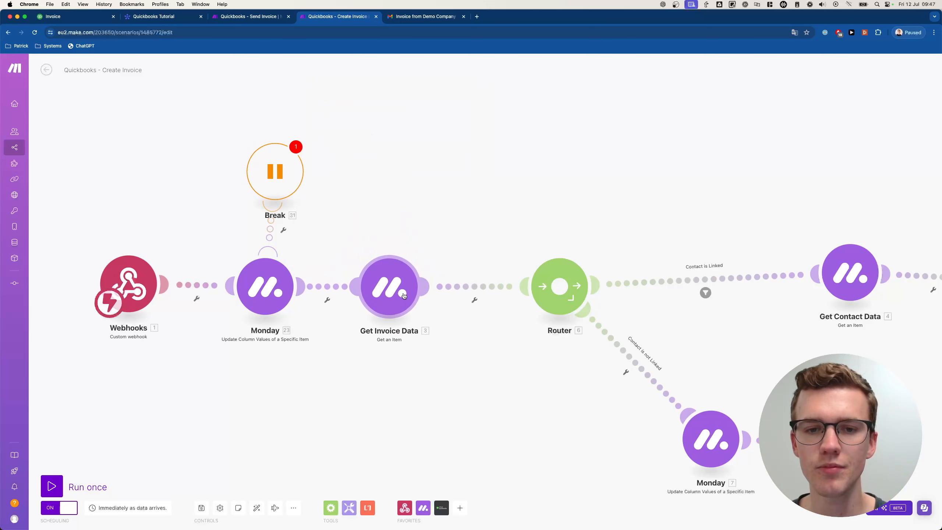
click(275, 171)
double_click(361, 205)
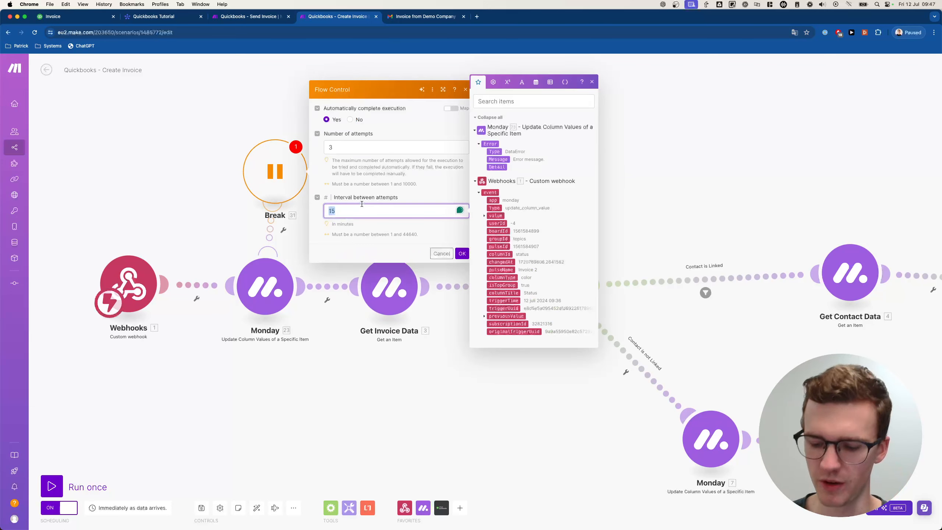
text(5)
click(398, 225)
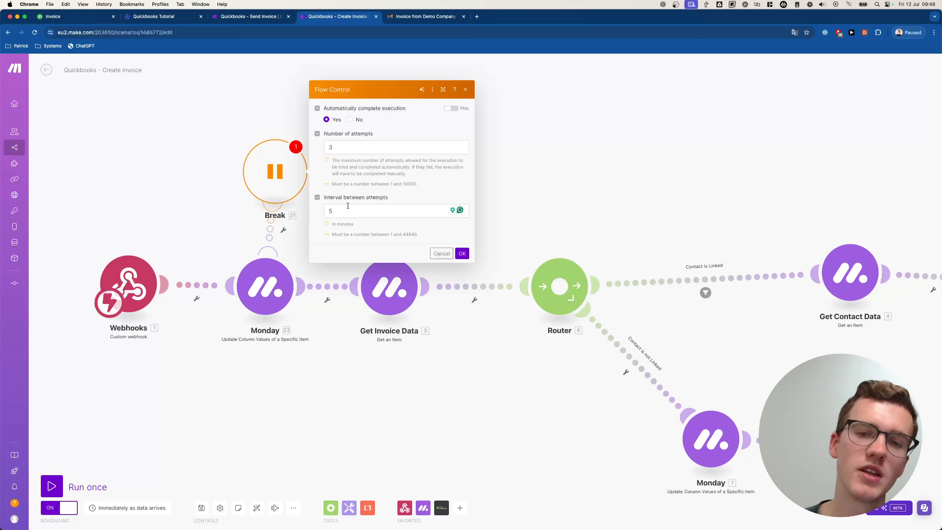
- Save the 5-minute Break settings and paste a copy onto the Get Invoice Data module
click(462, 253)
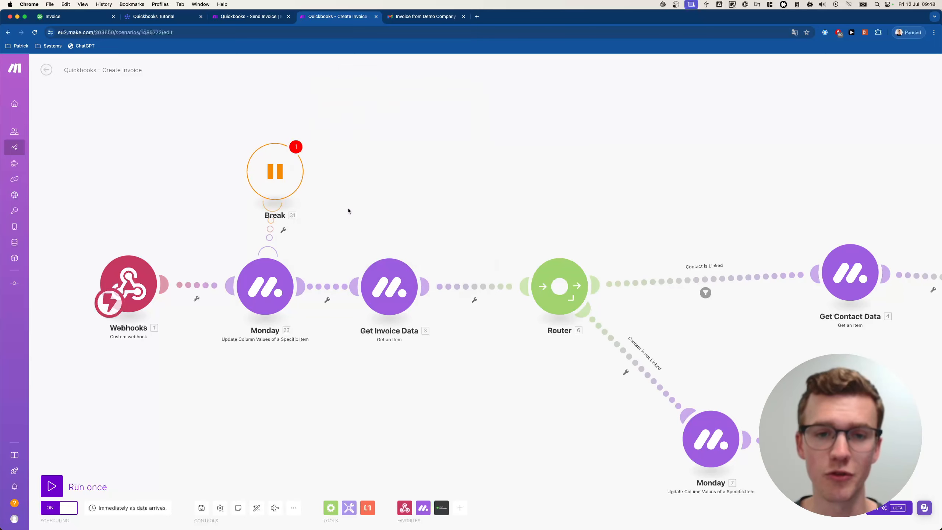
drag(292, 188, 284, 185)
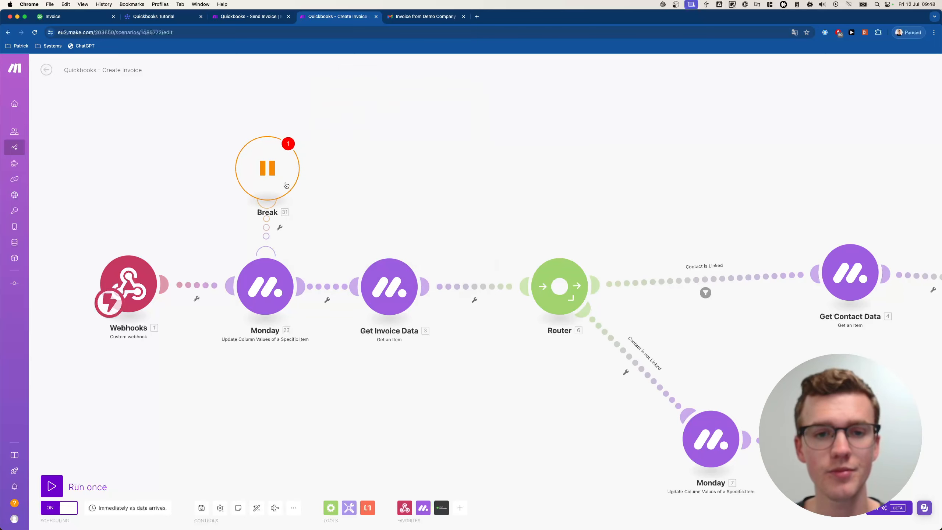
right_click(267, 173)
click(292, 202)
right_click(406, 166)
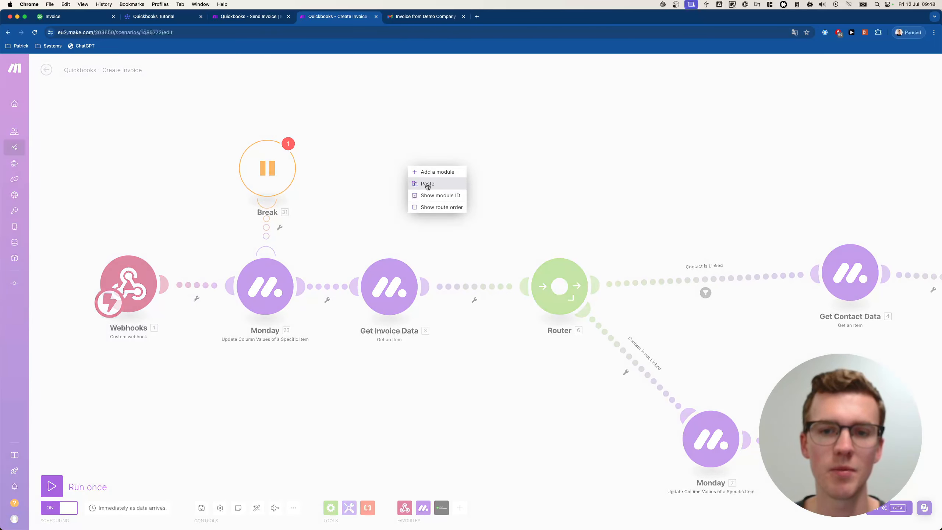
click(425, 183)
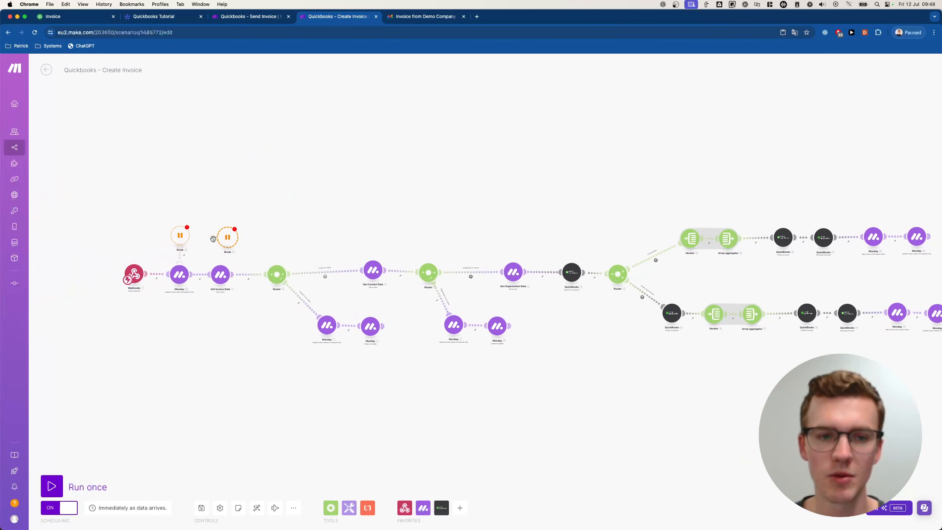
drag(229, 249, 697, 331)
- Paste Break handler pairs for the other router branches, positioning them by the QuickBooks modules
key(super+c)
key(super+v)
key(super+v)
key(super+v)
click(381, 215)
key(super+v)
key(super+v)
key(super+c)
key(super+v)
drag(792, 338, 815, 200)
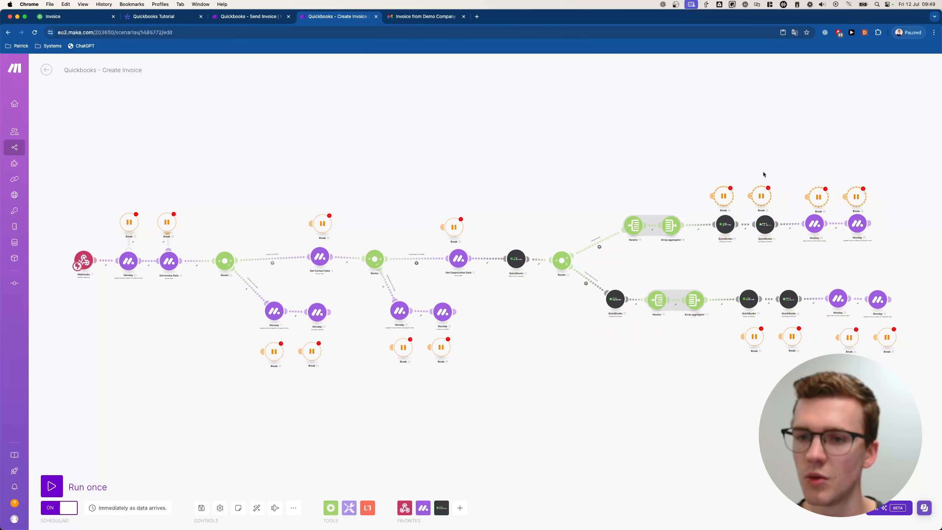
drag(697, 174, 777, 210)
key(super+c)
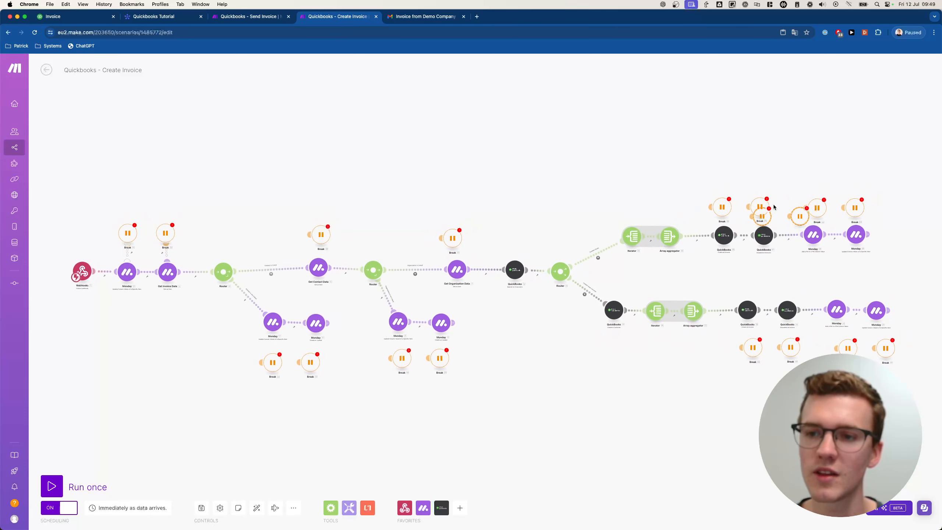
key(super+v)
drag(770, 260, 518, 346)
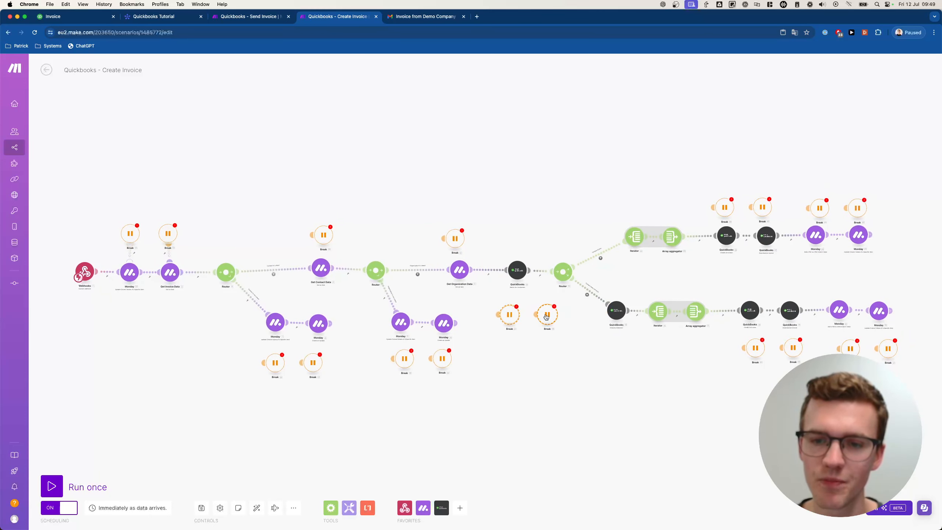
mouse_move(547, 316)
mouse_down()
mouse_move(584, 332)
mouse_move(556, 316)
mouse_up()
drag(556, 344, 616, 341)
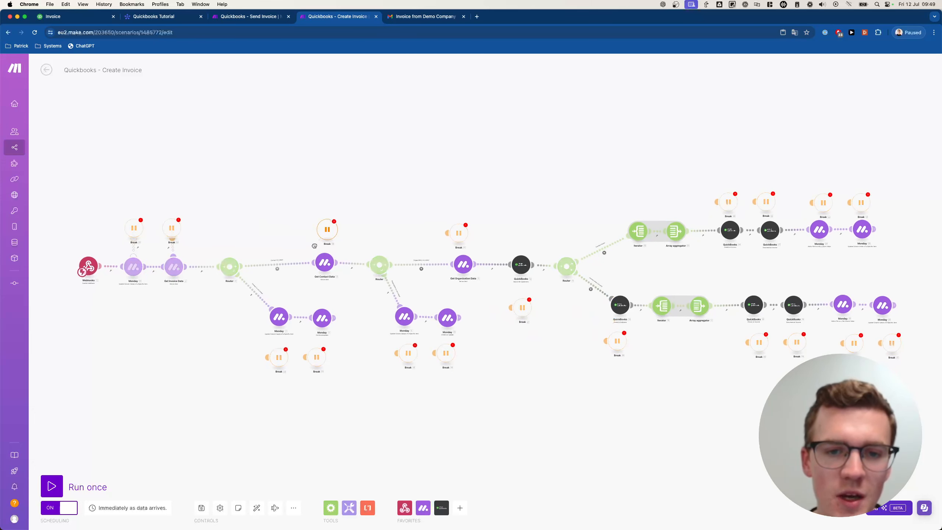
- Link Break handlers to Get Organization Data, QuickBooks 14 and QuickBooks 18
scroll(289, 349, down, 1)
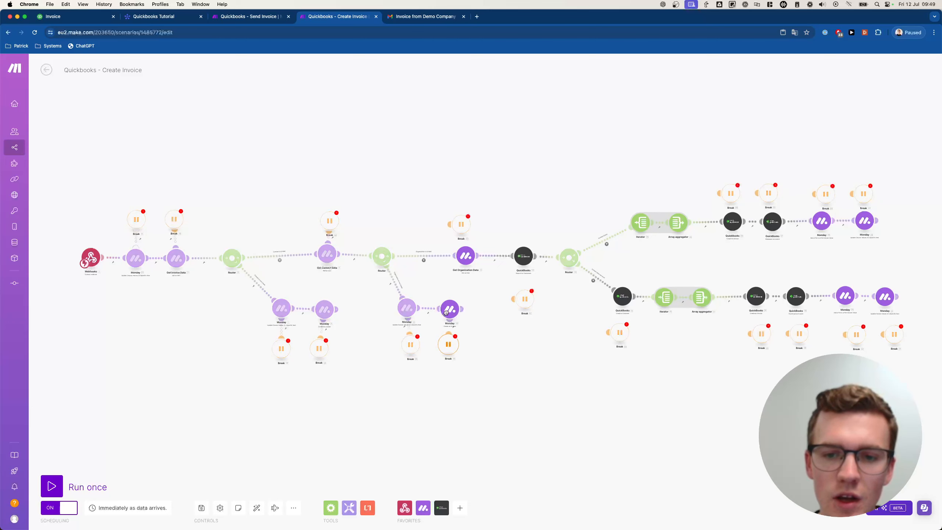
drag(449, 225, 465, 255)
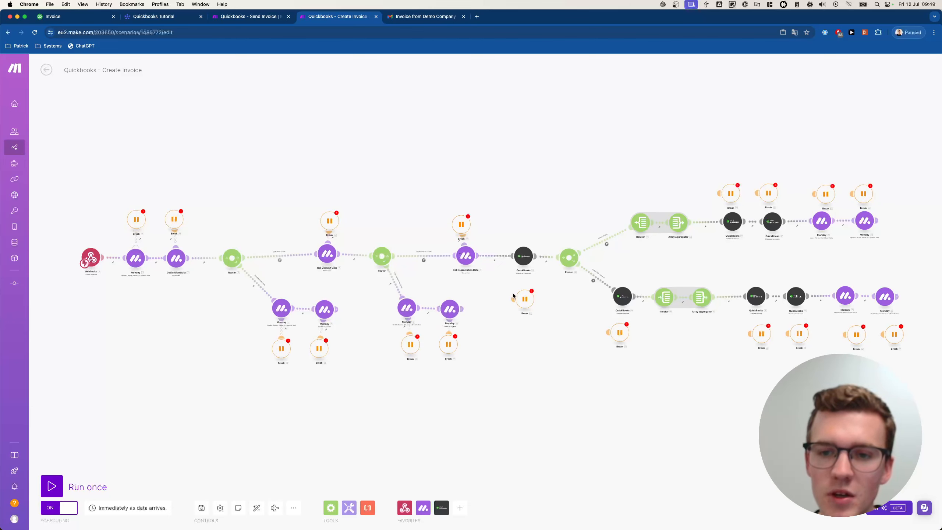
drag(514, 296, 526, 146)
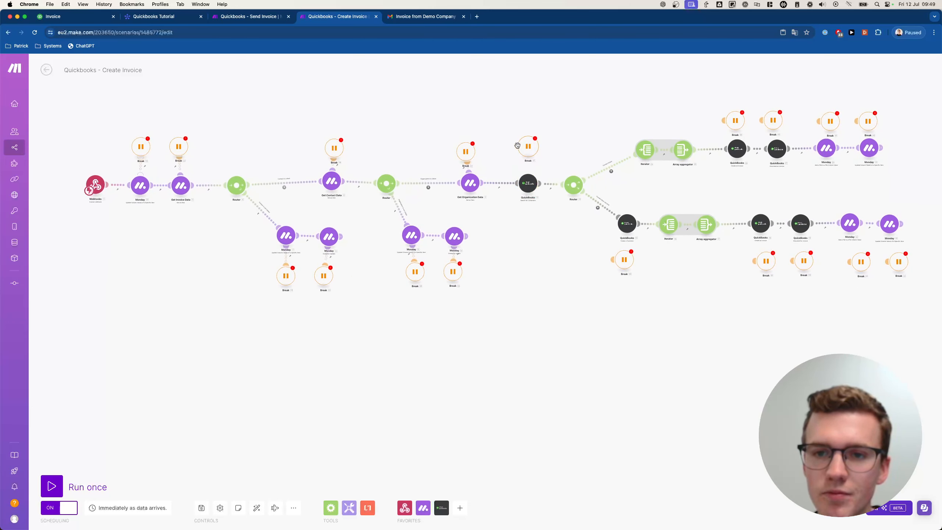
drag(550, 237, 437, 293)
scroll(487, 326, up, 3)
scroll(422, 329, up, 5)
drag(487, 326, 485, 227)
drag(561, 304, 277, 315)
drag(529, 327, 551, 253)
drag(633, 331, 631, 326)
scroll(559, 321, right, 5)
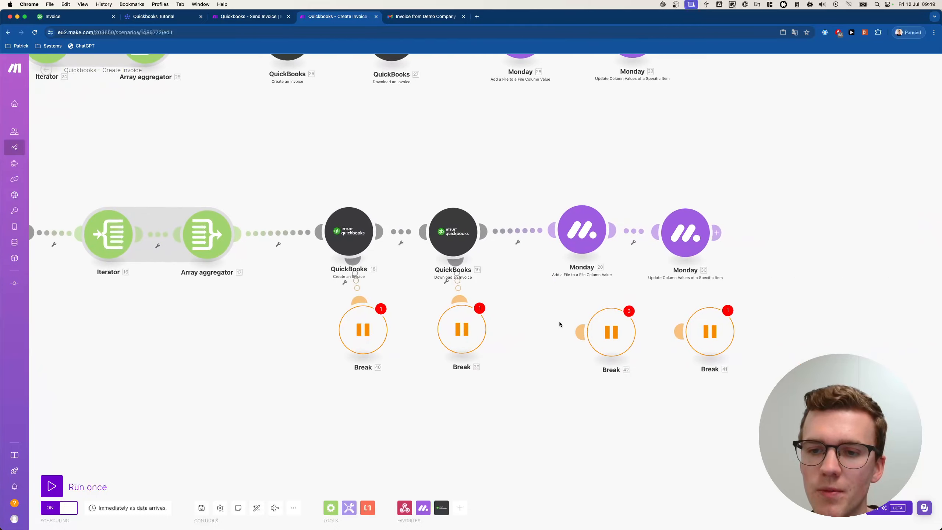
scroll(573, 323, down, 2)
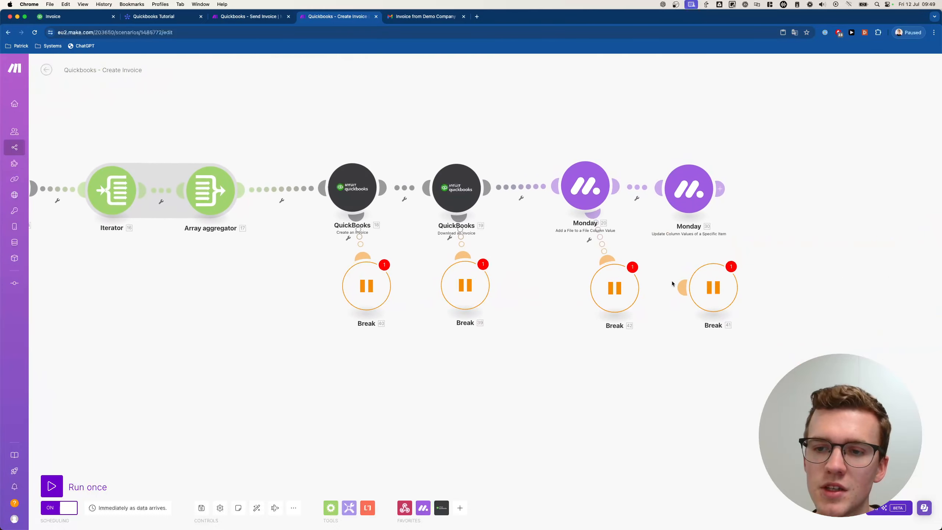
scroll(685, 201, up, 10)
scroll(684, 201, left, 3)
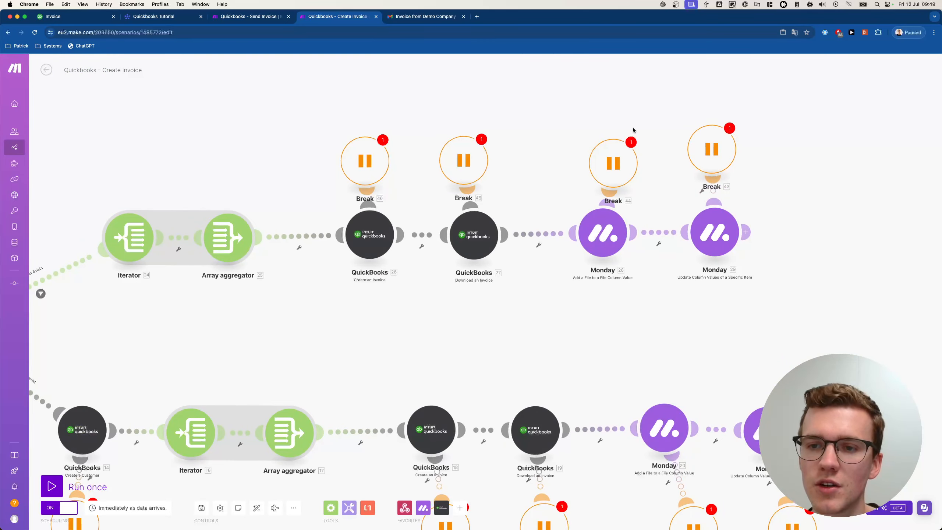
scroll(711, 179, down, 5)
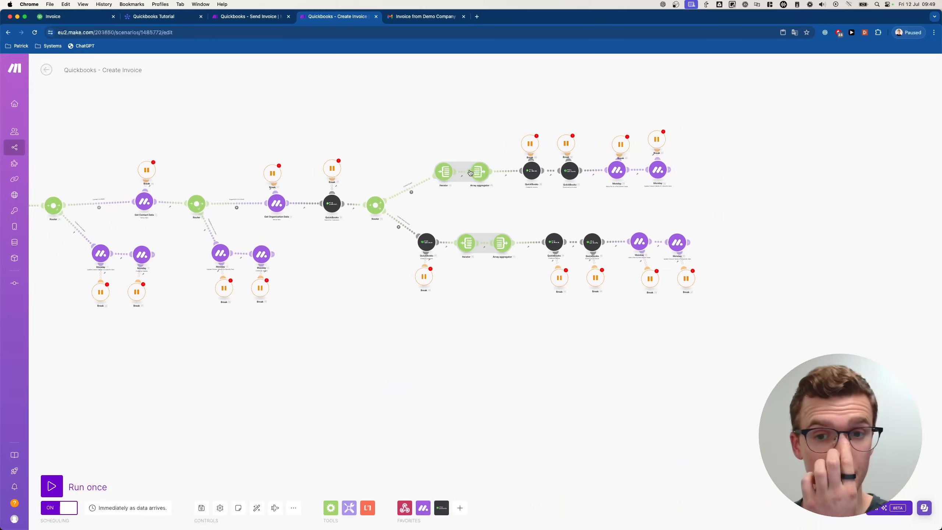
drag(381, 239, 548, 291)
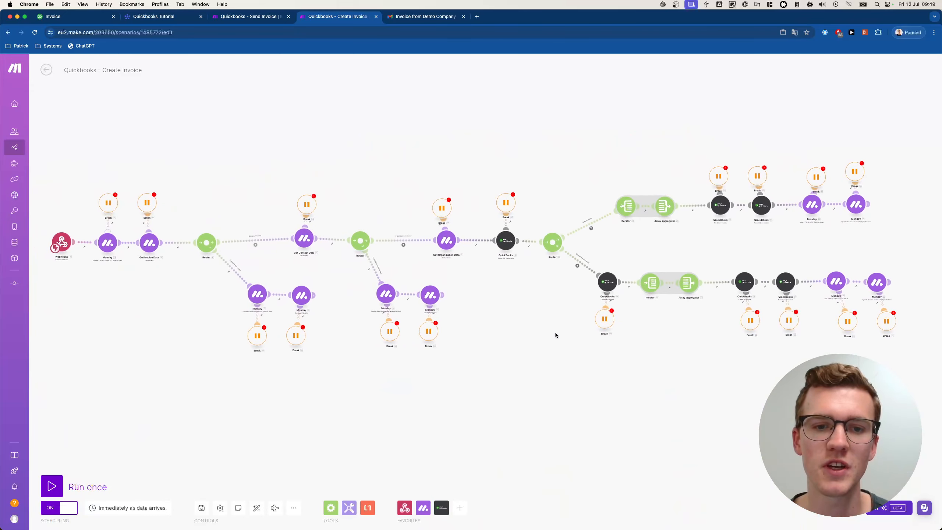
- Allow storing of incomplete executions in the Create Invoice scenario settings and save it
click(220, 507)
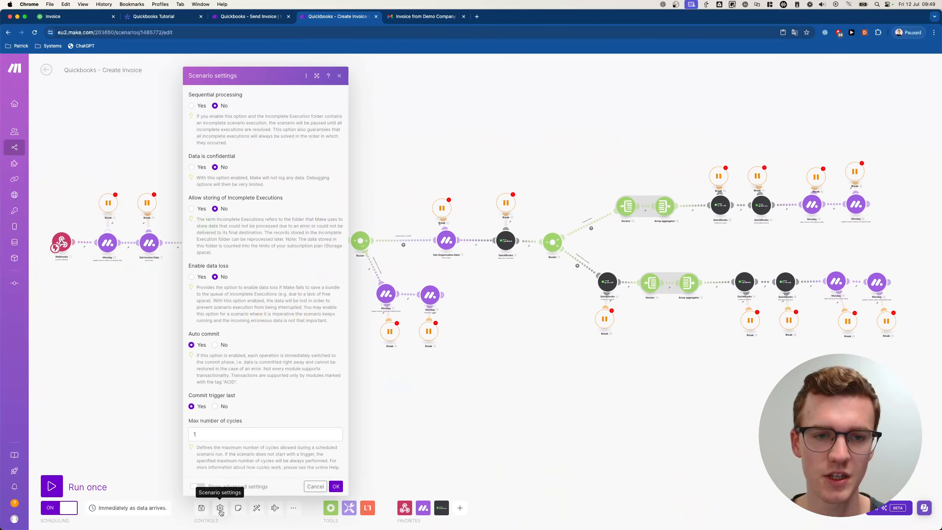
click(191, 209)
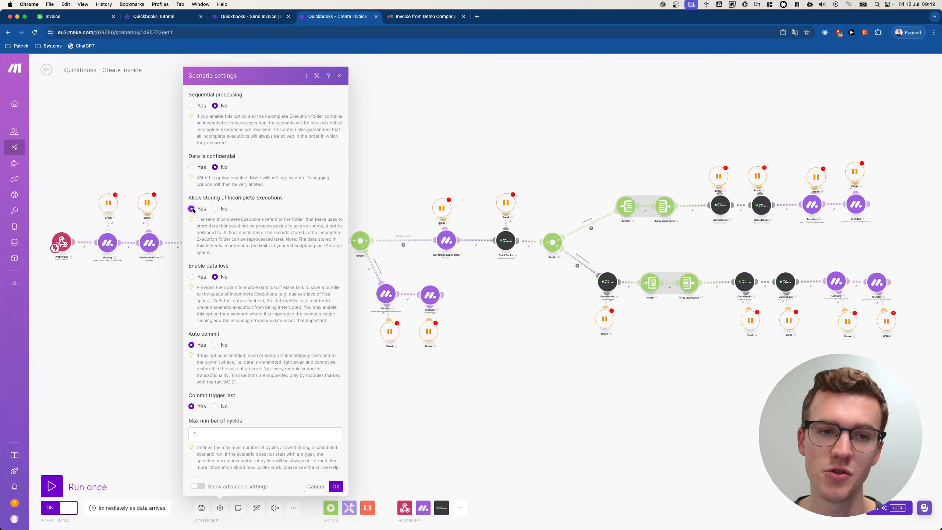
click(336, 486)
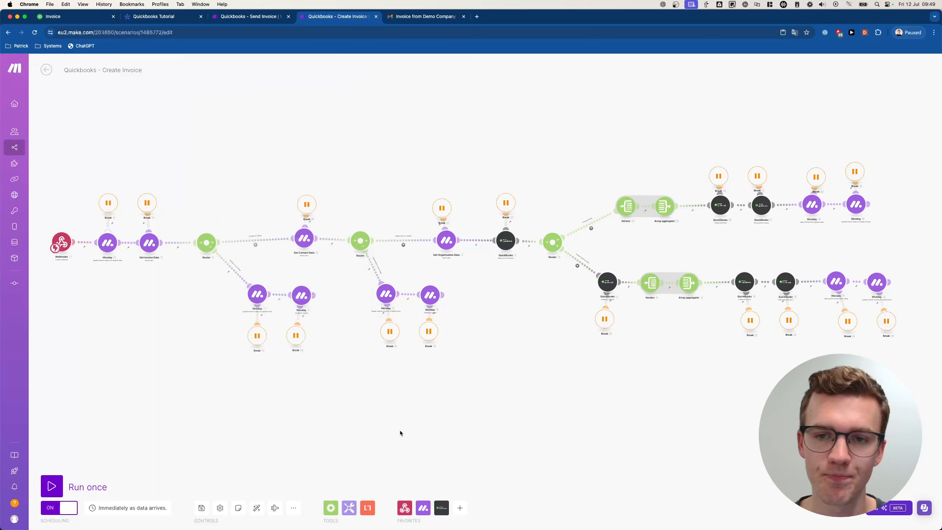
click(201, 508)
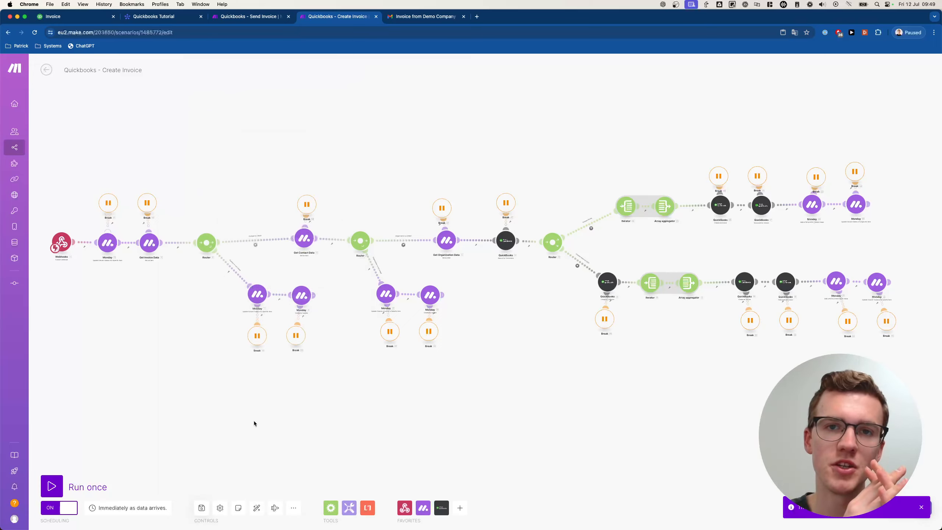
- Visit the Send Invoice scenario, then back in Create Invoice select two Break handlers
scroll(256, 419, up, 2)
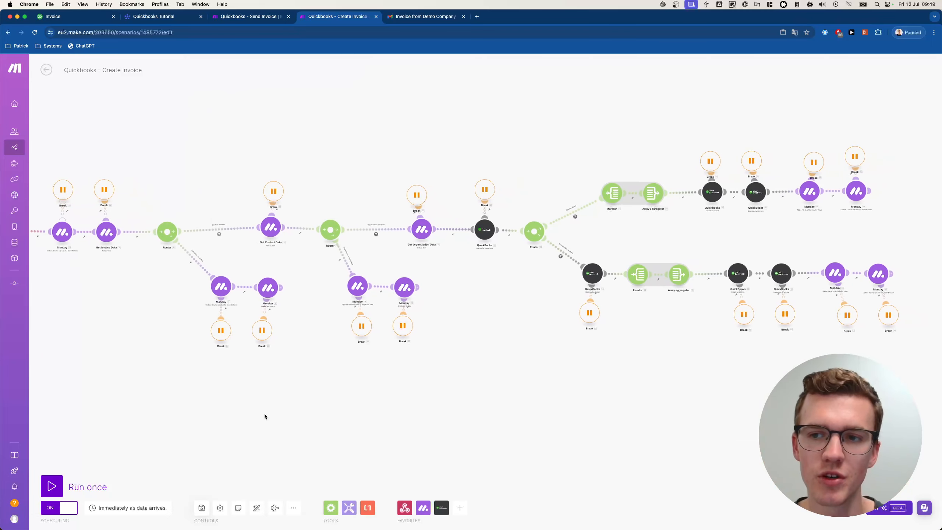
scroll(334, 393, down, 3)
drag(320, 391, 391, 365)
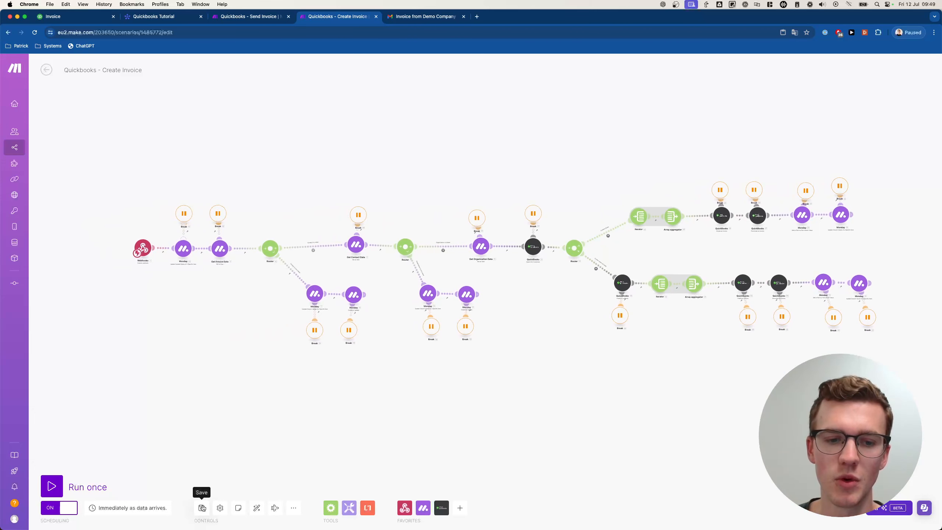
click(251, 16)
click(327, 16)
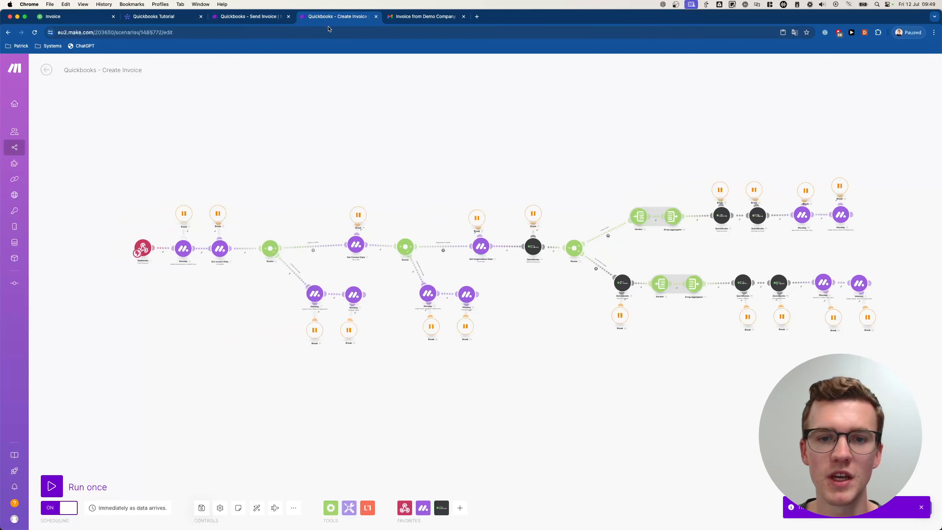
drag(290, 315, 410, 365)
- Paste Break handlers into the Send Invoice scenario and attach them to the first Monday module and Get Invoice Data
click(255, 17)
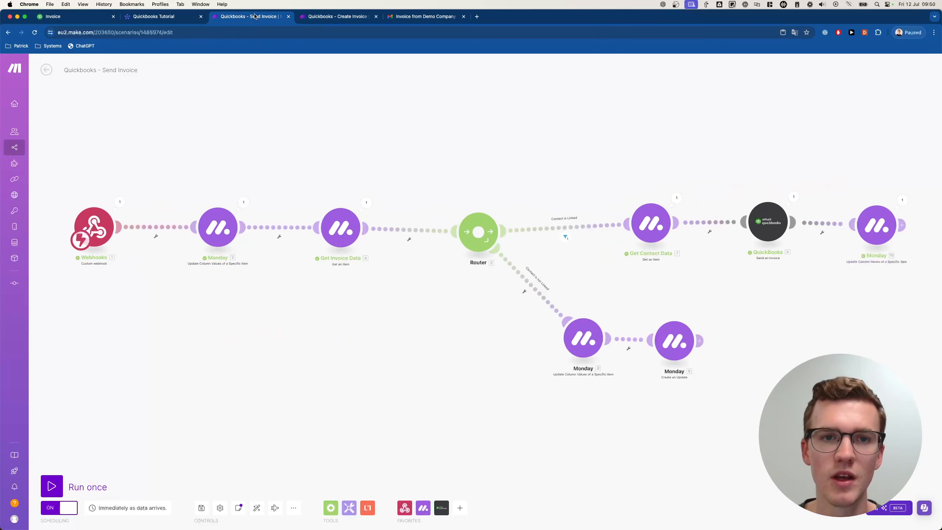
key(super+v)
drag(191, 175, 216, 260)
drag(276, 187, 329, 261)
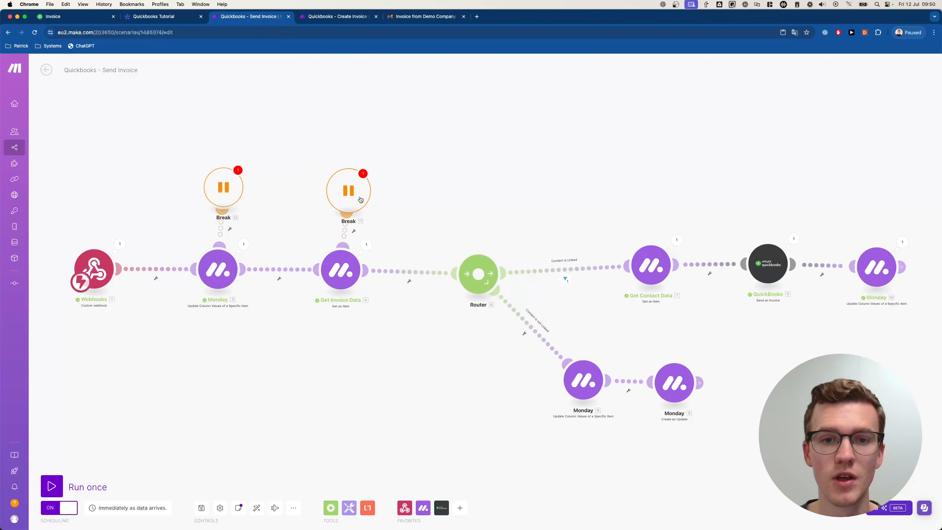
drag(172, 127, 369, 228)
- Add two more Break handlers under the Monday branch, attaching Break 13 to Monday 9 and Break 14 to Monday 8
key(super+v)
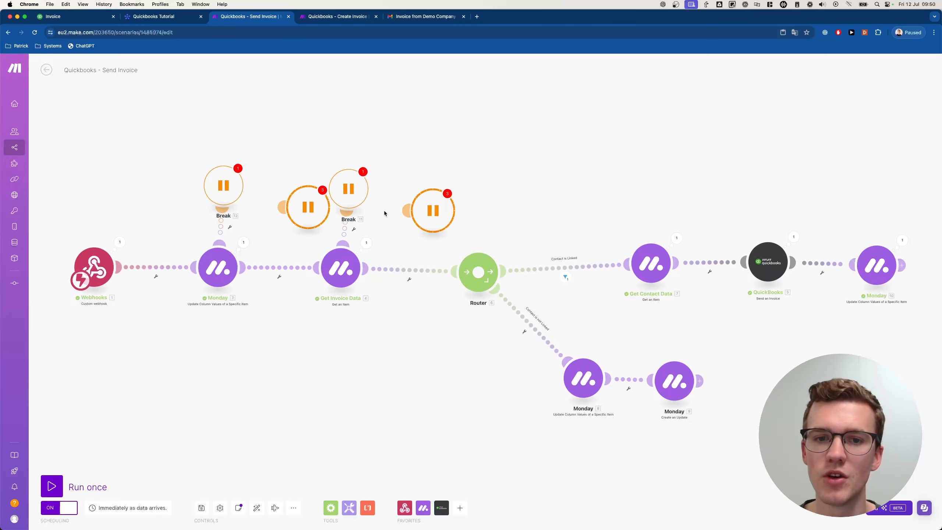
drag(304, 207, 586, 387)
drag(651, 458, 656, 406)
drag(549, 453, 568, 458)
- Duplicate Break handlers for Get Contact Data and the QuickBooks module, then paste one more copy
drag(719, 452, 549, 465)
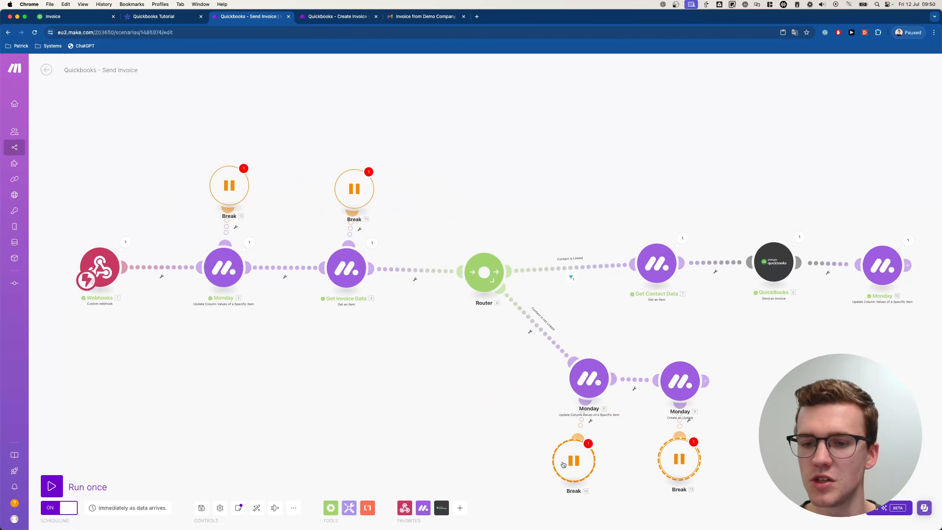
key(super+c)
key(super+v)
scroll(548, 464, down, 2)
drag(496, 420, 651, 148)
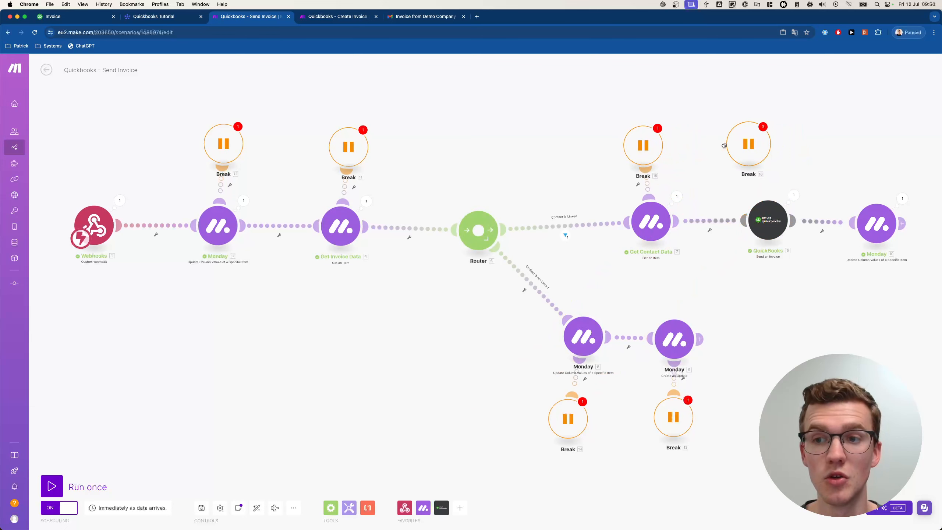
drag(725, 144, 766, 212)
drag(804, 138, 857, 170)
key(super+c)
key(super+v)
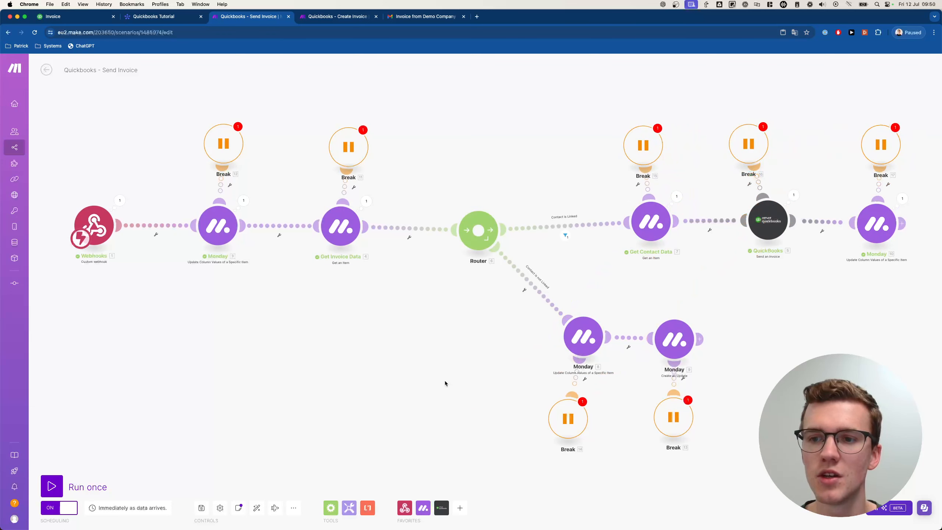
- Enable Allow storing of Incomplete Executions in the scenario settings
click(220, 508)
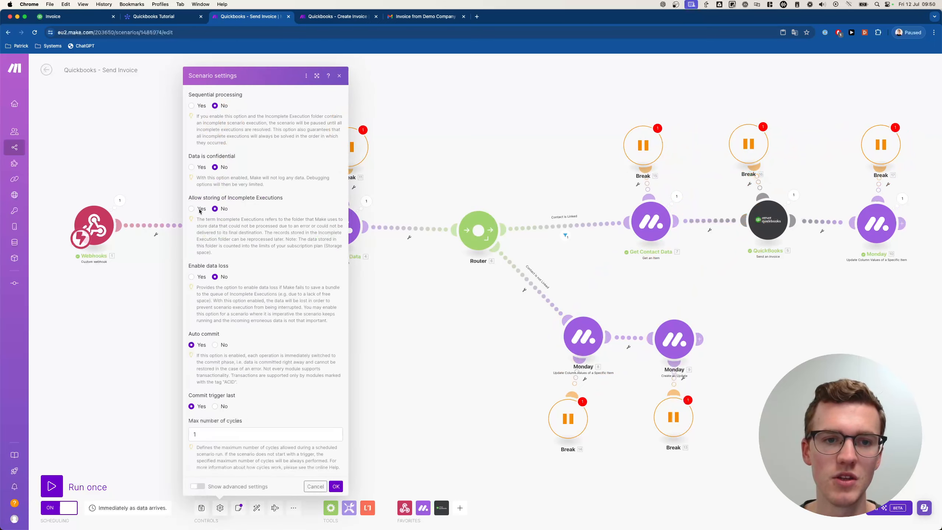
click(192, 209)
click(337, 486)
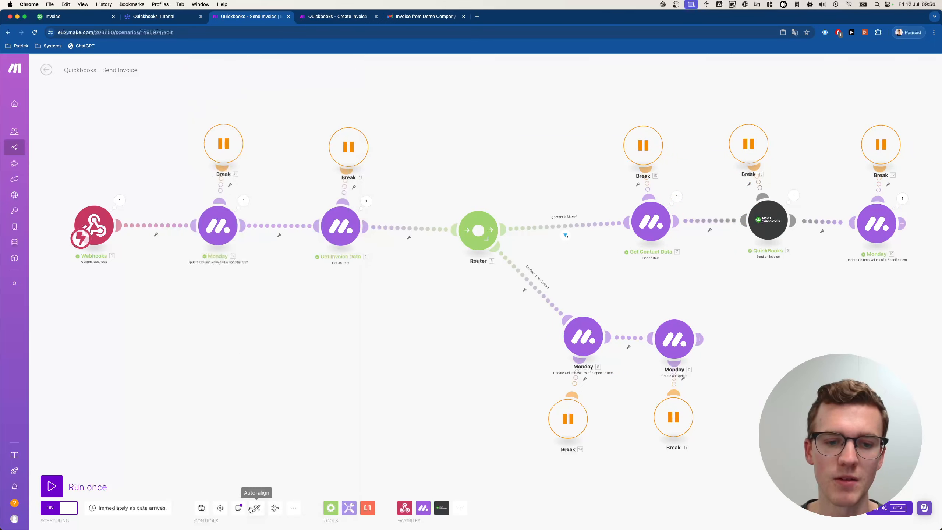
- Save the Send Invoice scenario and switch to the monday.com Quickbooks Tutorial board
scroll(306, 409, down, 3)
drag(317, 429, 324, 399)
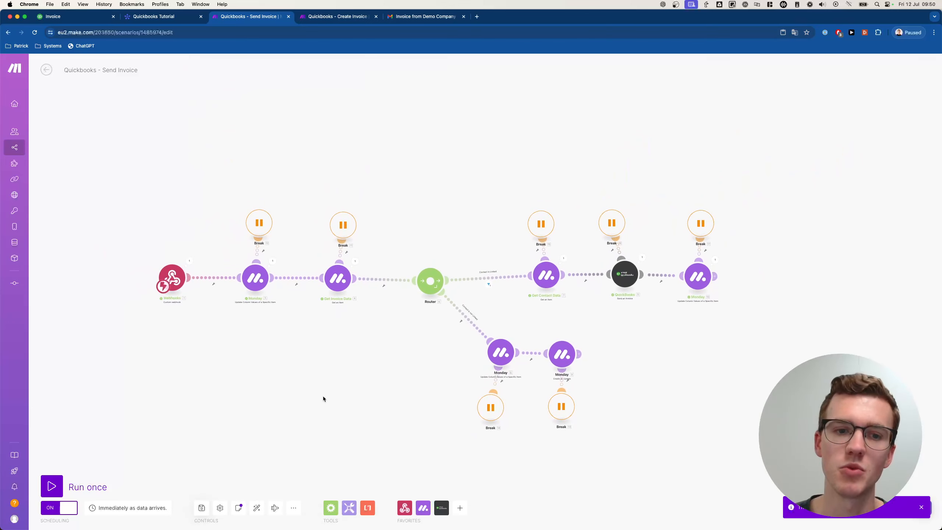
click(201, 508)
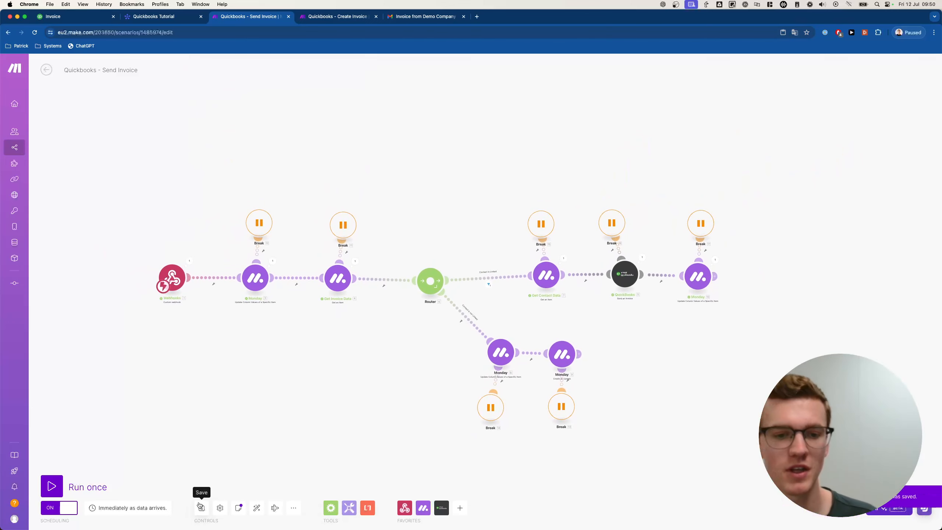
click(345, 12)
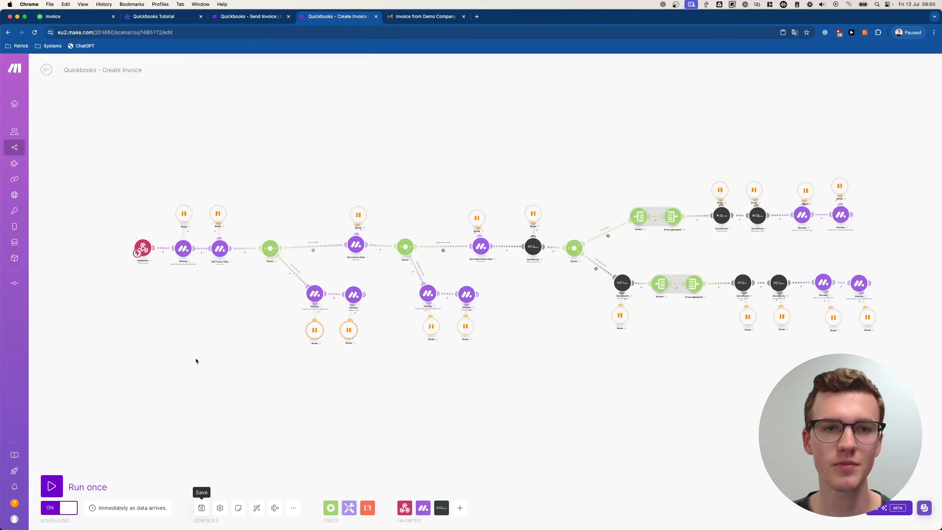
click(159, 17)
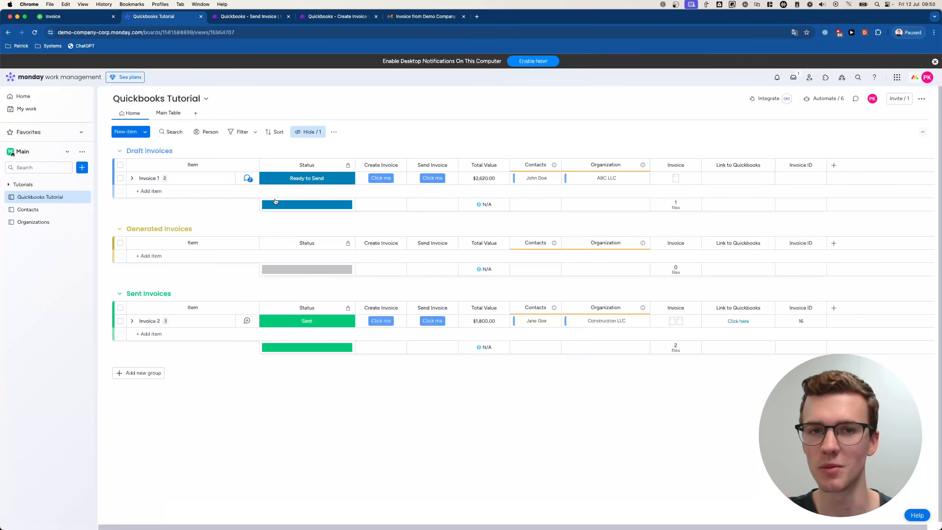